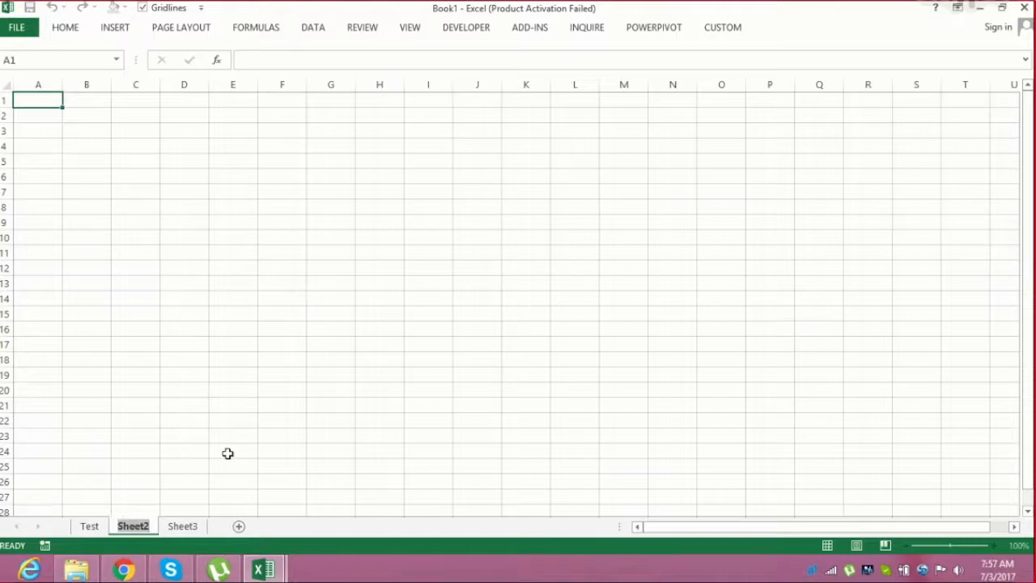
# Try to rename Sheet2 as Test
pyautogui.press('Return')
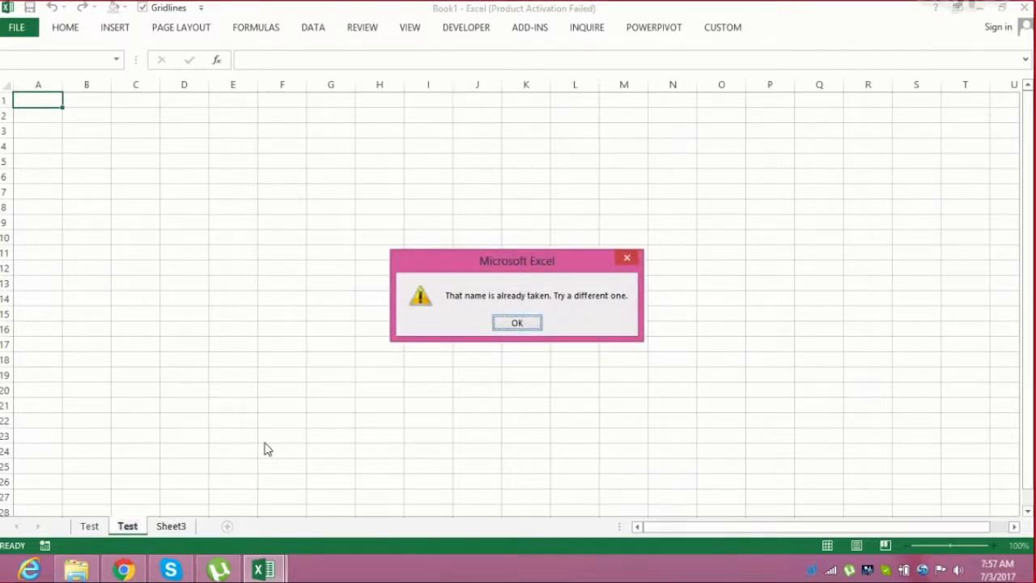
pyautogui.click(519, 322)
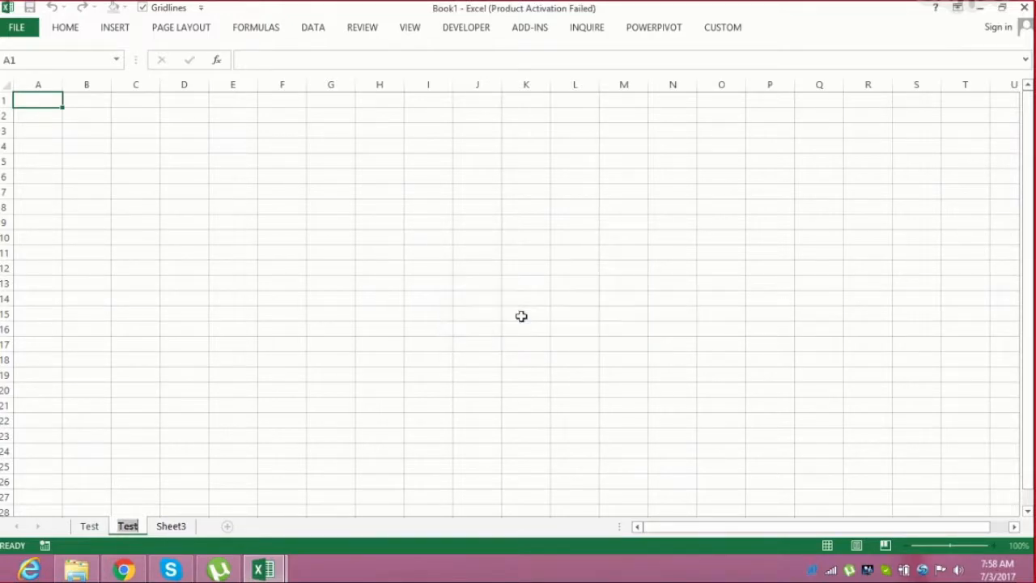
pyautogui.hotkey('ctrl', 'Right')
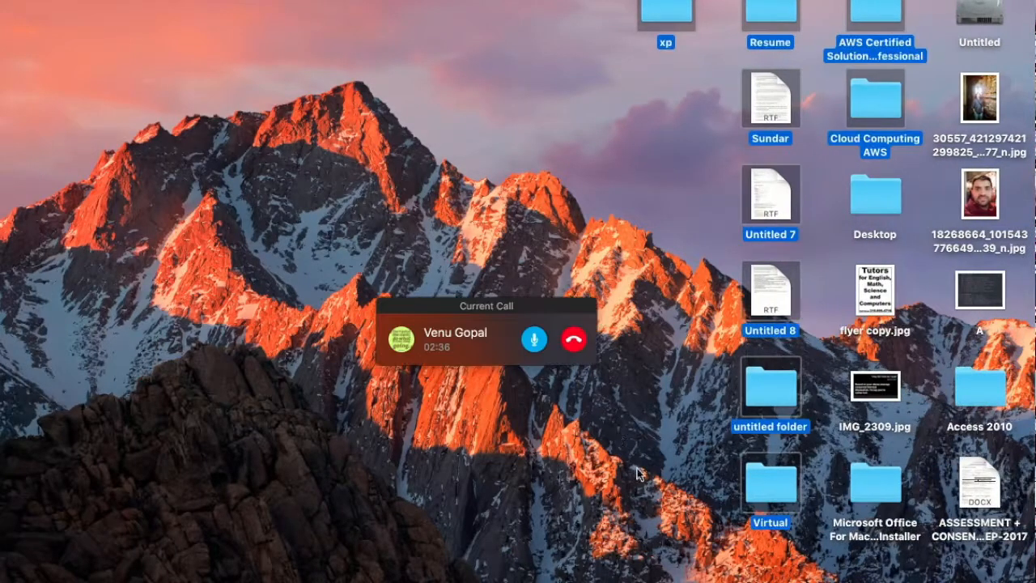
pyautogui.click(807, 581)
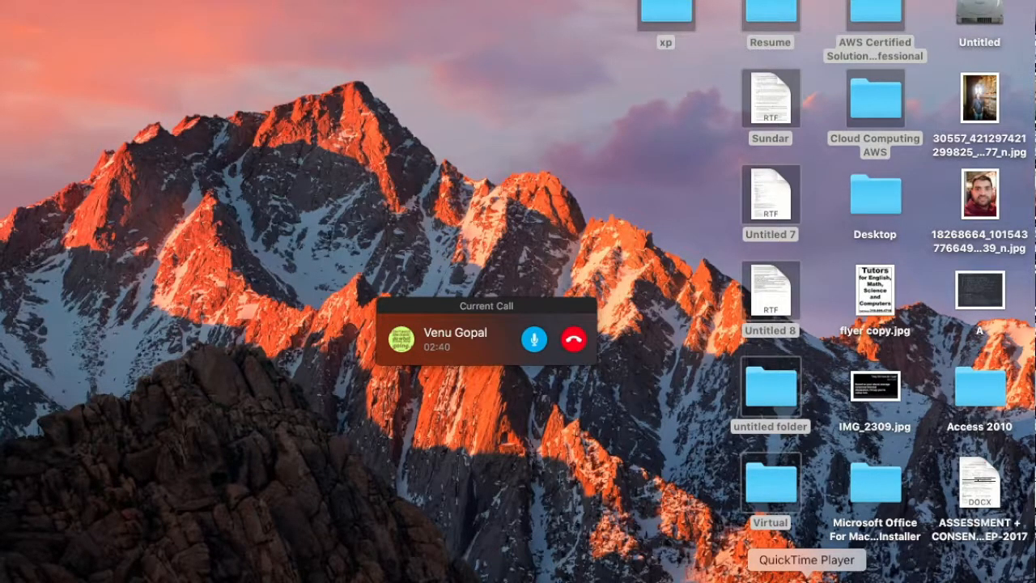
pyautogui.hotkey('ctrl', 'Left')
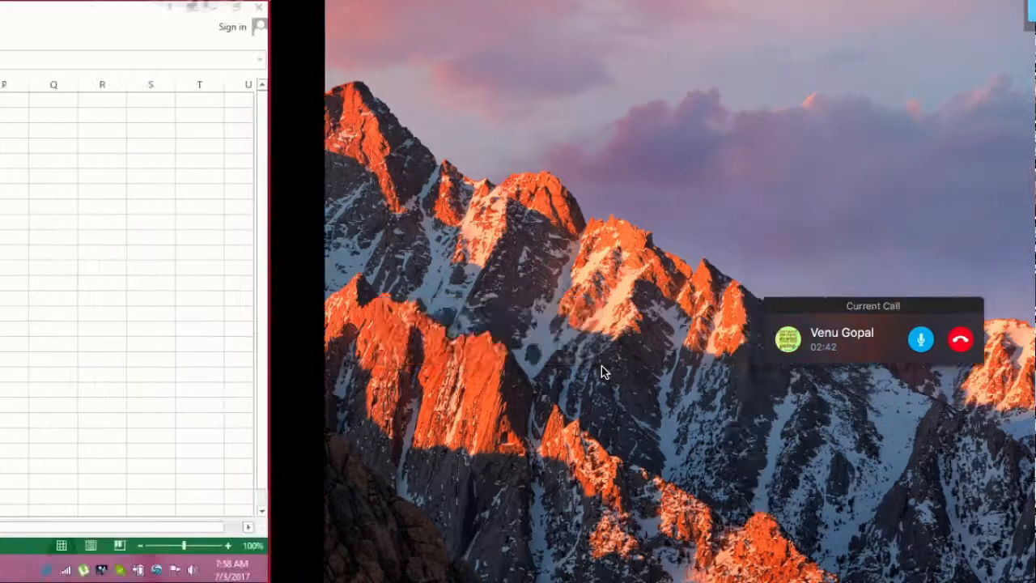
pyautogui.hotkey('ctrl', 'Right')
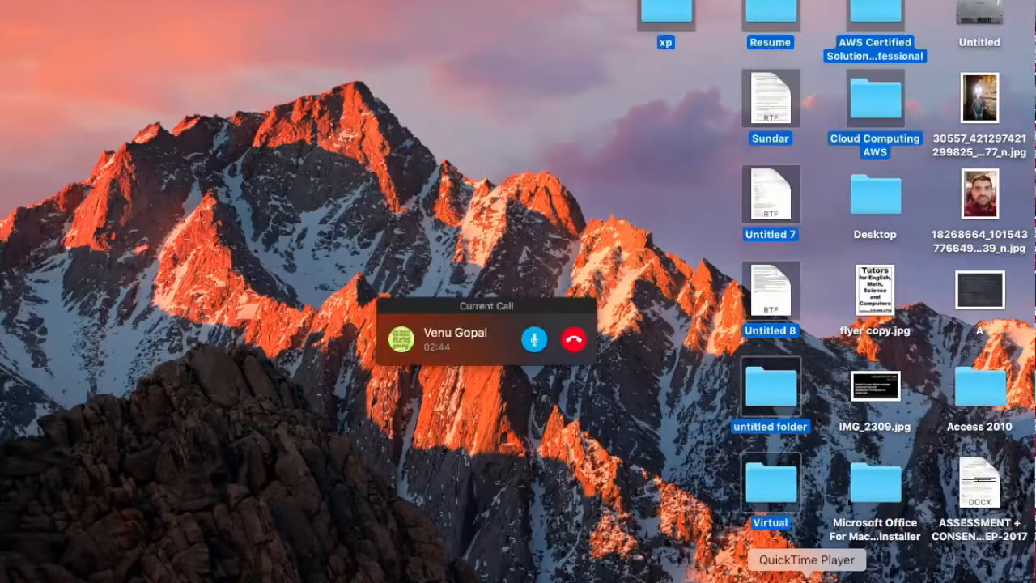
pyautogui.hotkey('ctrl', 'Left')
pyautogui.click(213, 333)
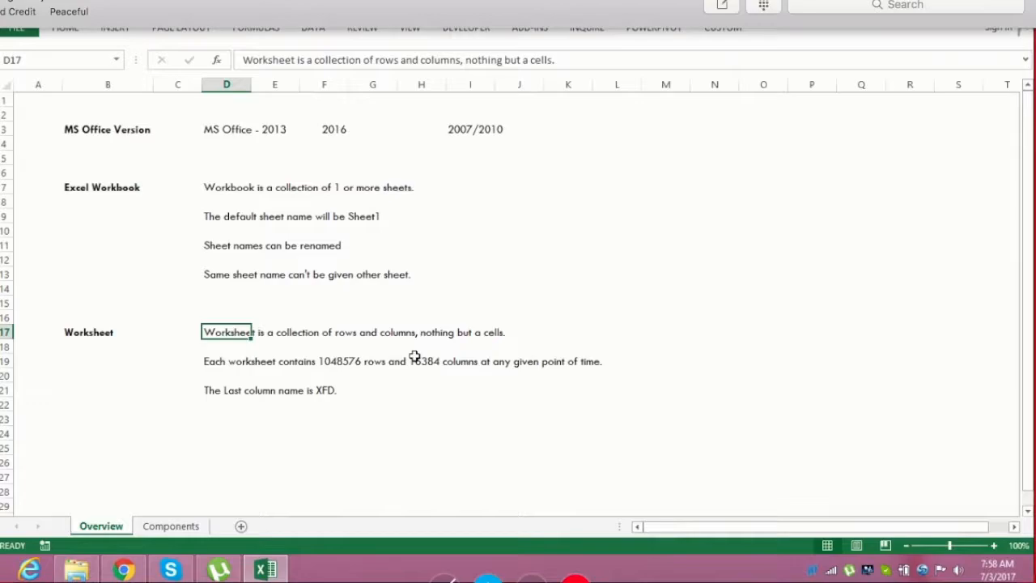
# Select rows 1 to 23 and columns A to J by their headers, then select cells F3 and D19
pyautogui.moveTo(5, 100); pyautogui.dragTo(4, 421)
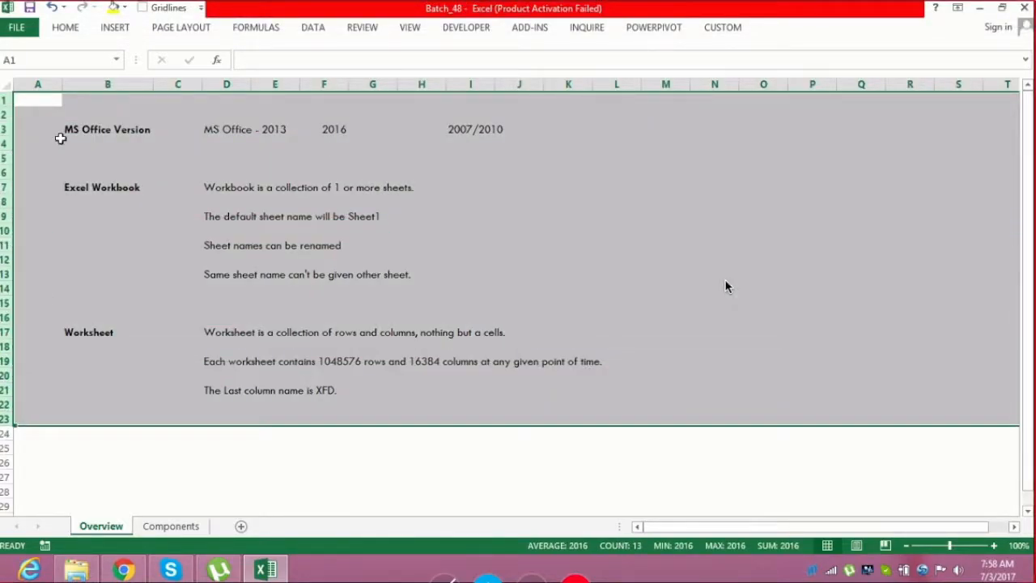
pyautogui.moveTo(56, 85); pyautogui.dragTo(500, 59)
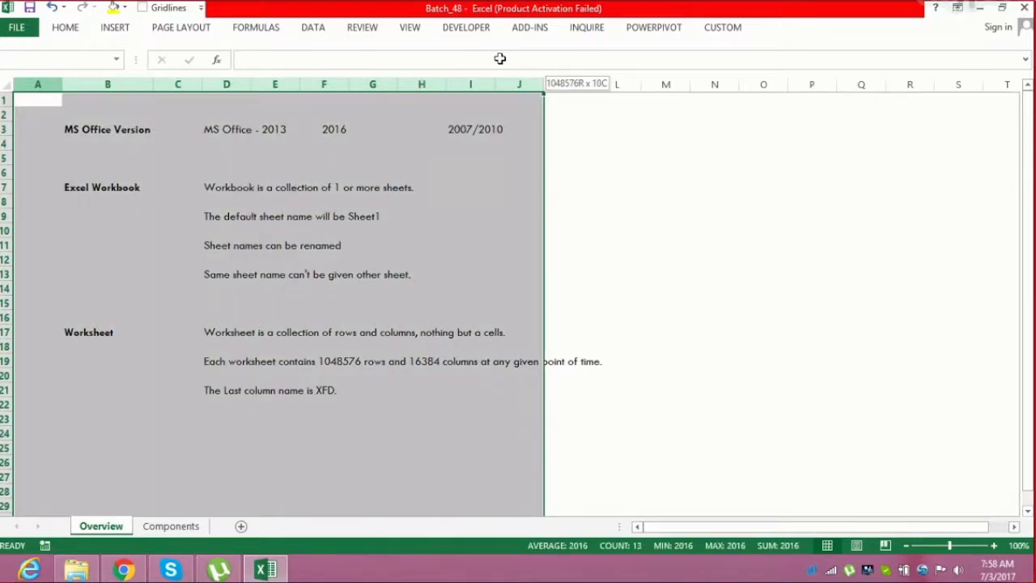
pyautogui.click(332, 130)
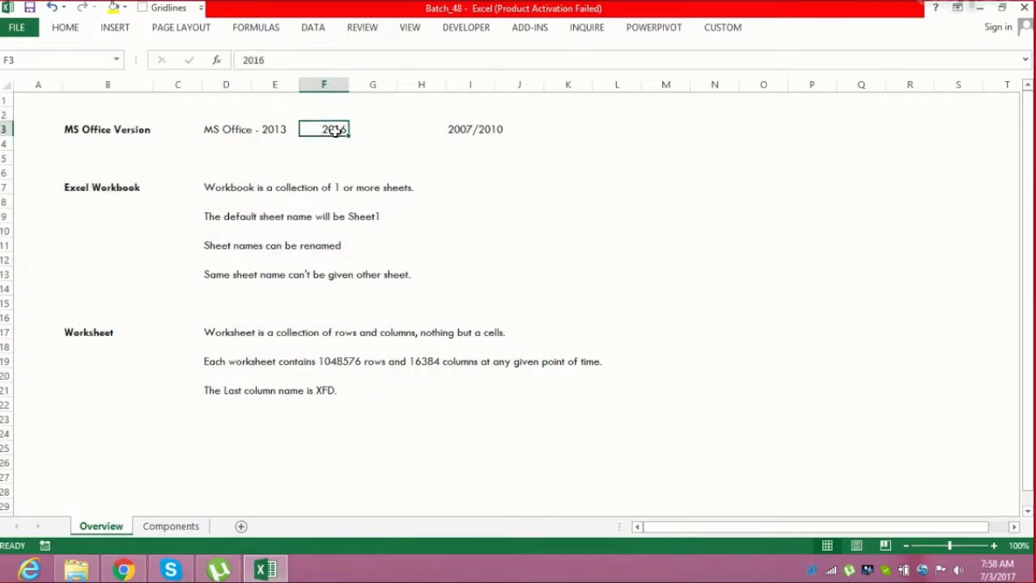
pyautogui.click(227, 364)
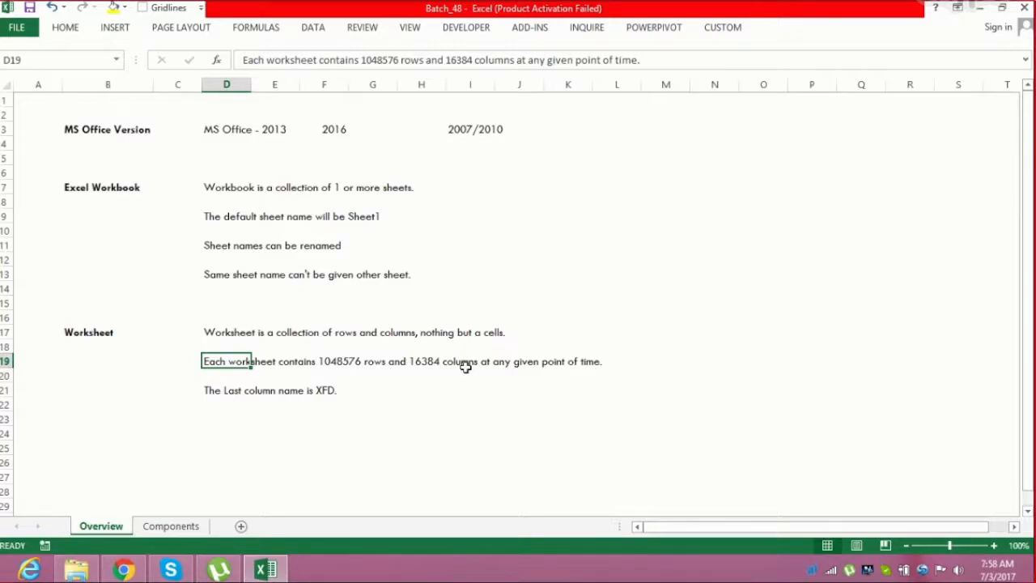
# Jump from cell A22 to the sheet's last row and back to the first row
pyautogui.click(26, 404)
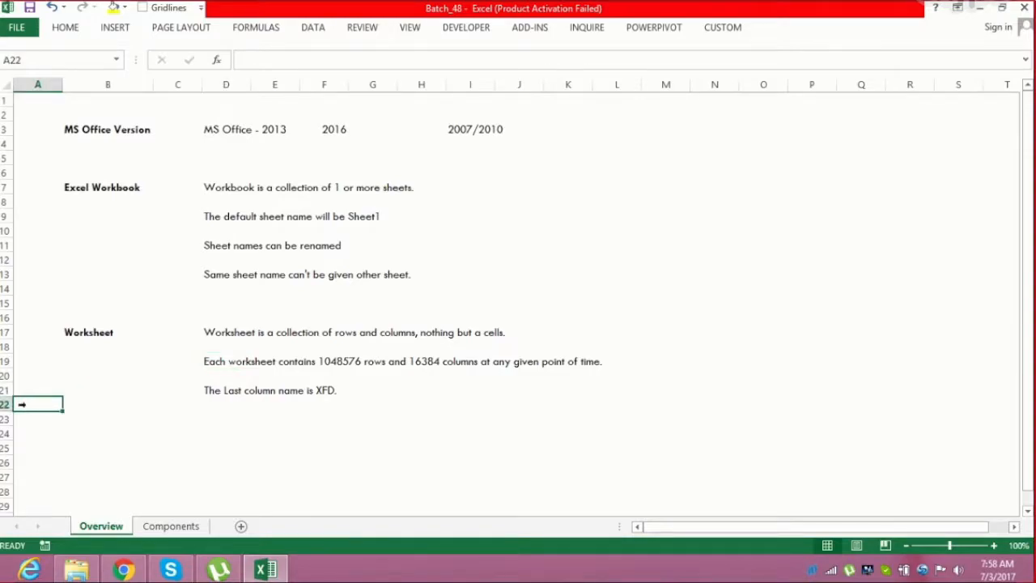
pyautogui.hotkey('ctrl', 'Down')
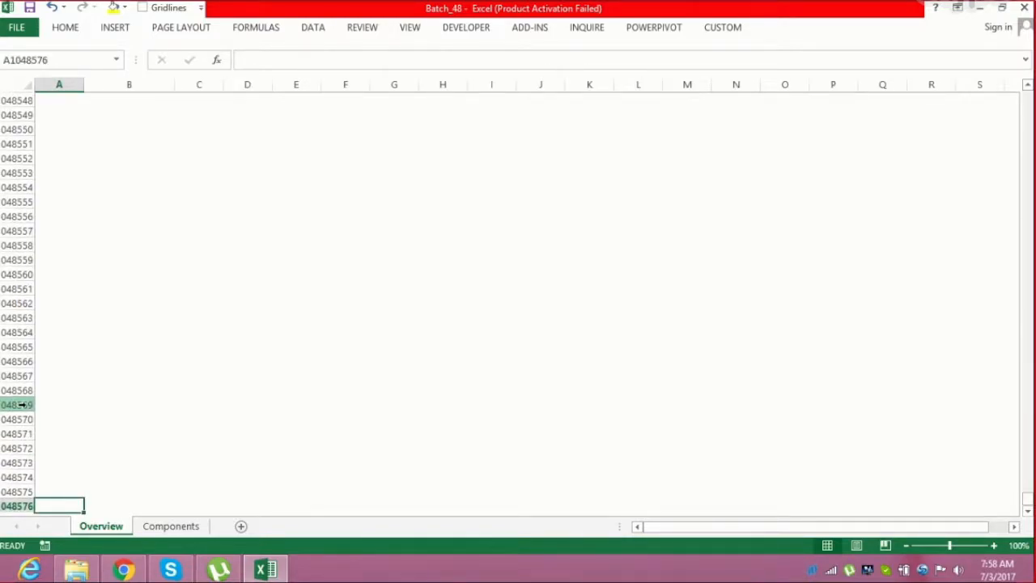
pyautogui.hotkey('ctrl', 'Up')
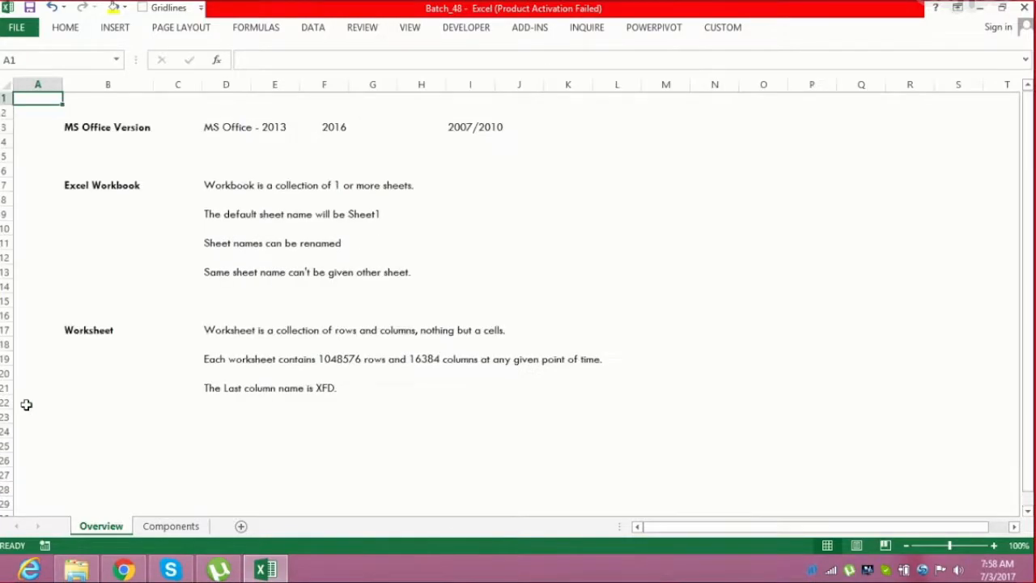
# Go to the last column's cell XFD1, enter =COLUMN() there, then clear the cell
pyautogui.hotkey('ctrl', 'Right')
pyautogui.write('=colu')
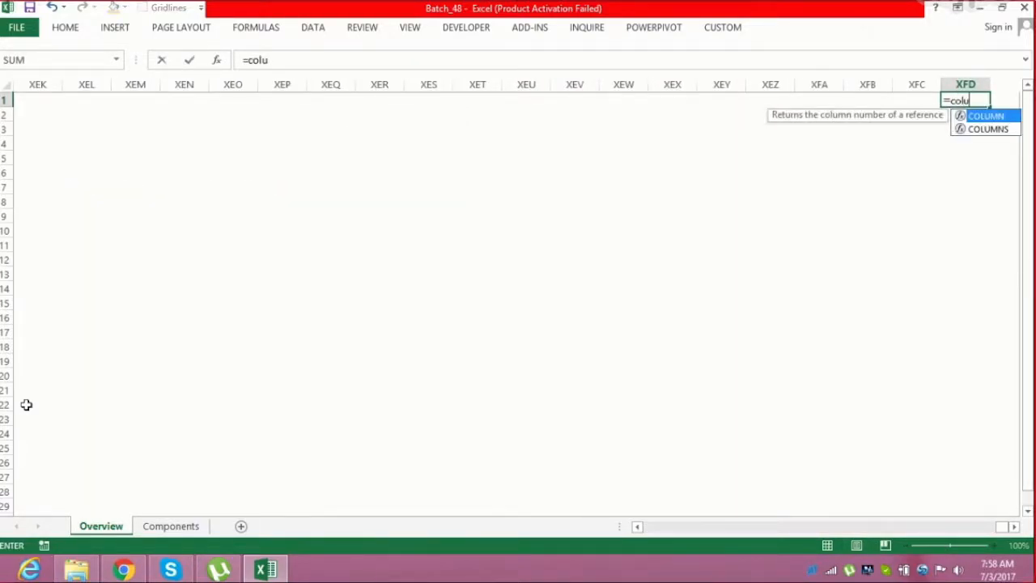
pyautogui.press('Tab')
pyautogui.press('Return')
pyautogui.press('Up')
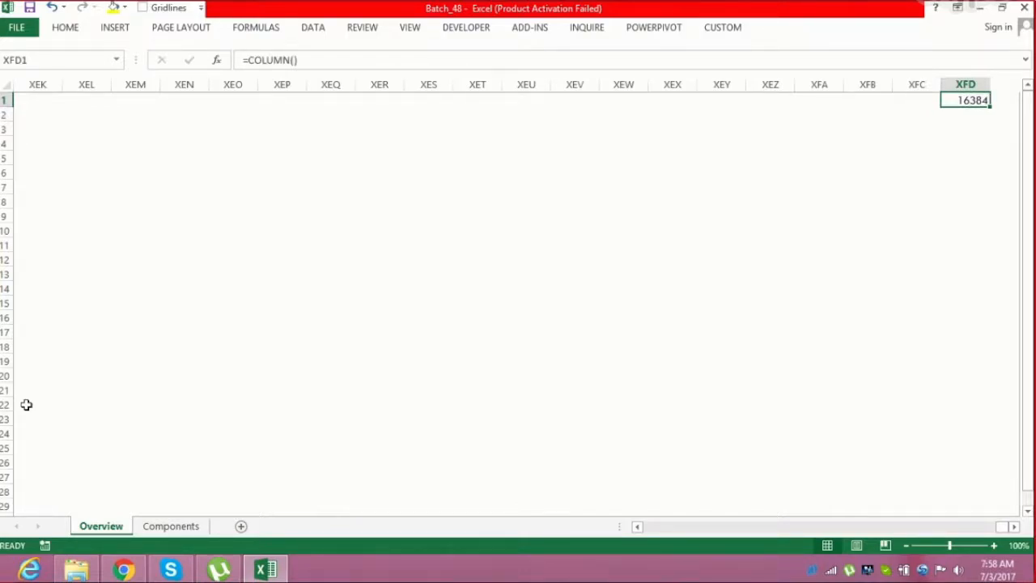
pyautogui.press('Delete')
# Select column A and jump to the last column XFD and back to A1
pyautogui.hotkey('ctrl', 'Home')
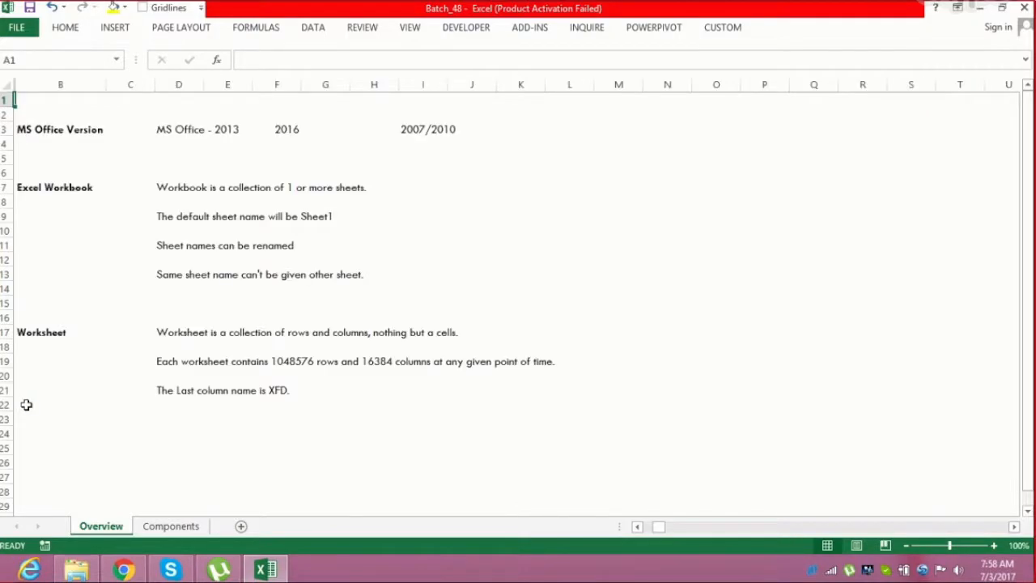
pyautogui.click(217, 390)
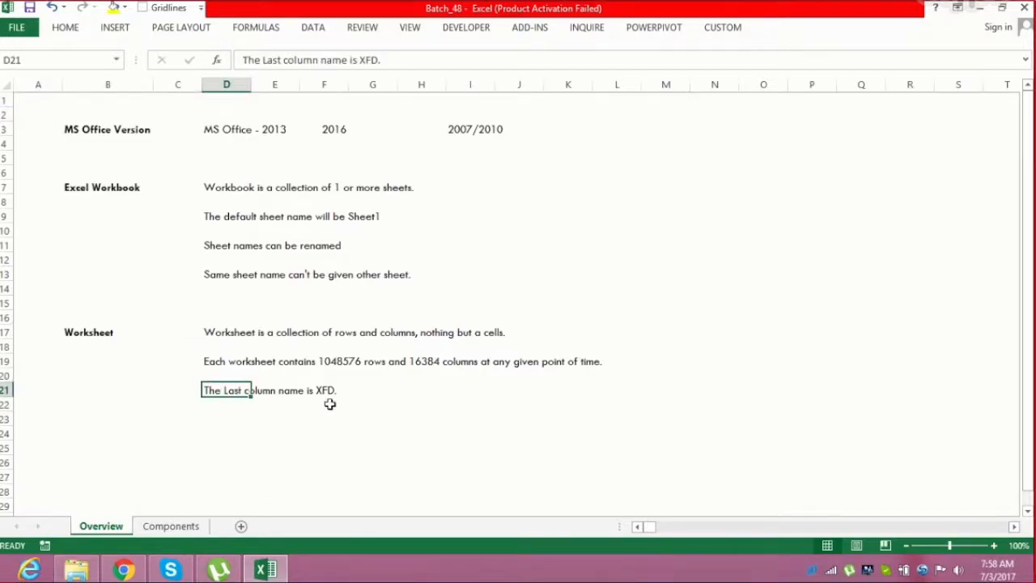
pyautogui.click(407, 100)
pyautogui.click(37, 84)
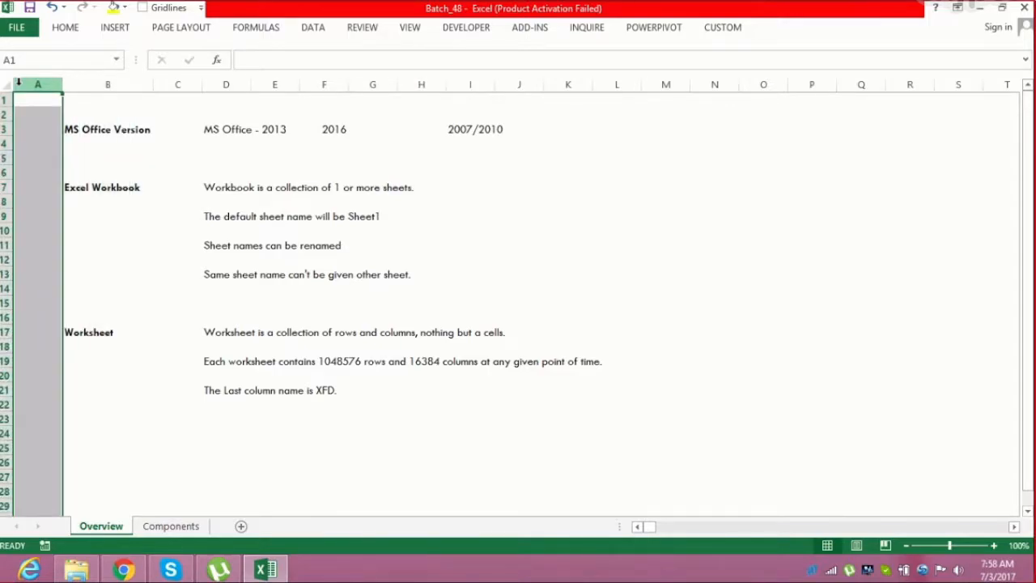
pyautogui.hotkey('ctrl', 'Right')
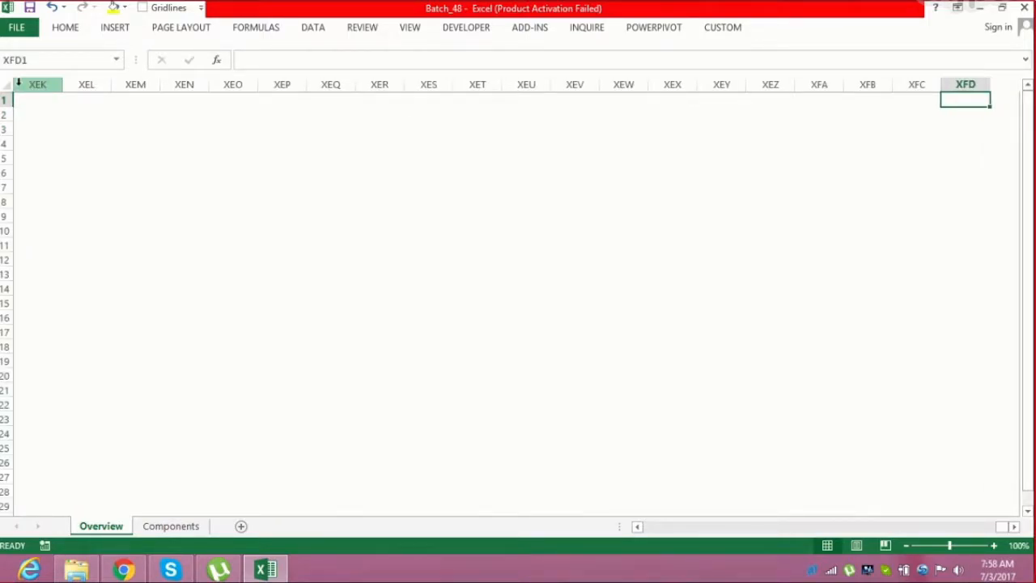
pyautogui.hotkey('ctrl', 'Left')
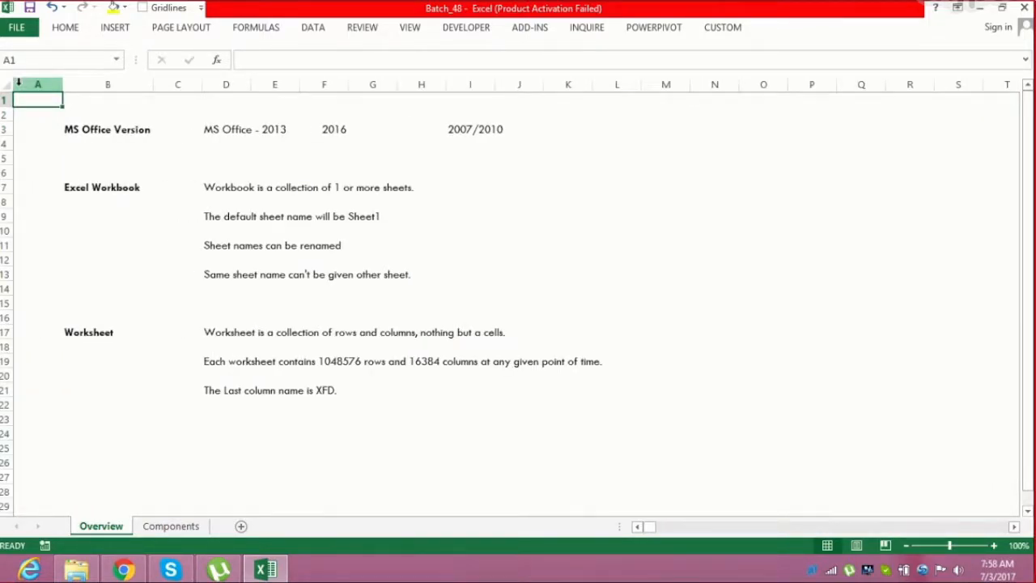
# Review the workbook and worksheet notes on the Overview sheet by selecting their cells
pyautogui.click(247, 332)
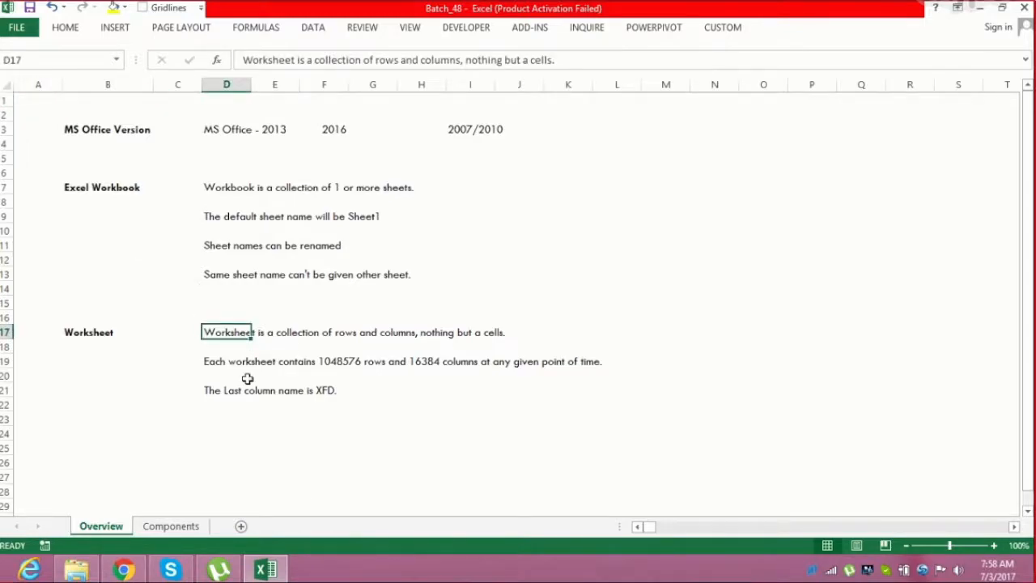
pyautogui.click(243, 372)
pyautogui.click(119, 187)
pyautogui.click(110, 346)
pyautogui.click(191, 402)
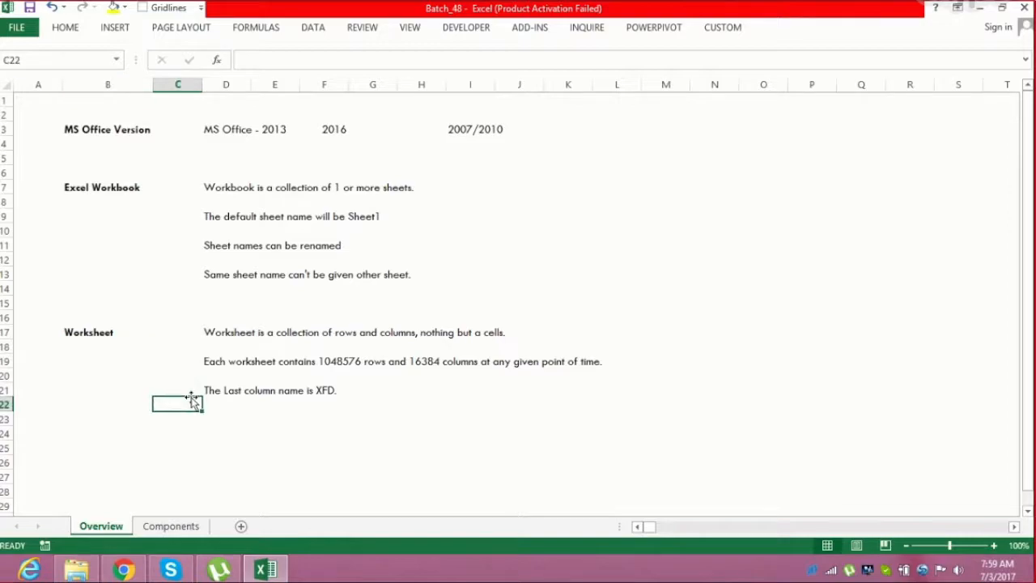
# Switch to the Components sheet and select each component label from Name Box down to Quick Access Toolbar
pyautogui.click(171, 526)
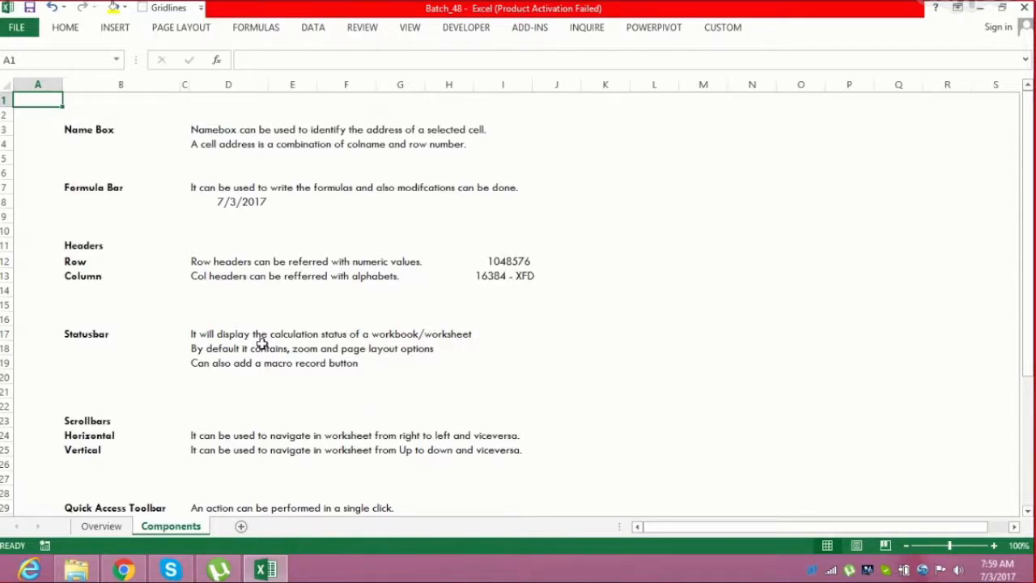
pyautogui.click(88, 131)
pyautogui.click(89, 194)
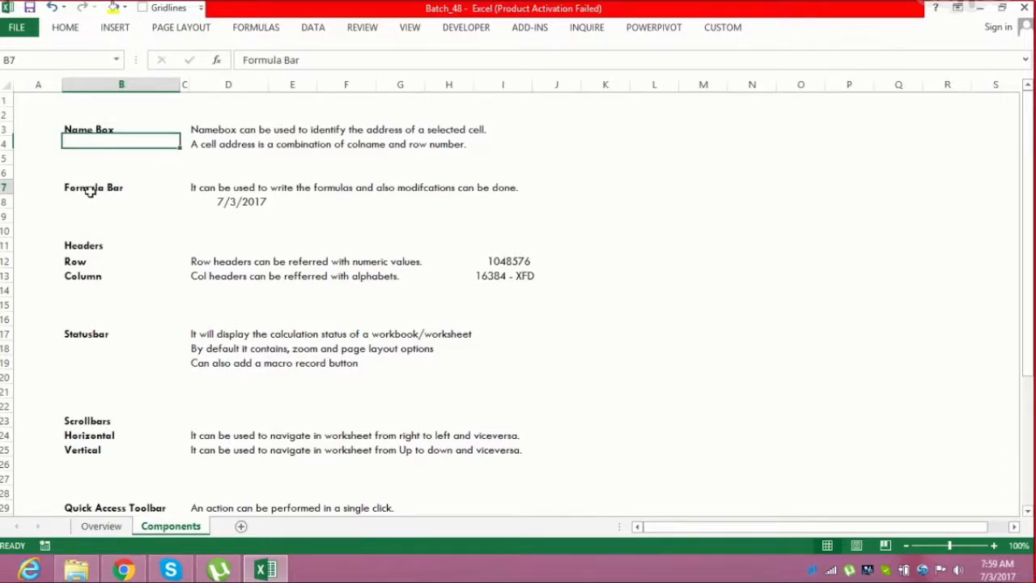
pyautogui.click(85, 245)
pyautogui.click(85, 335)
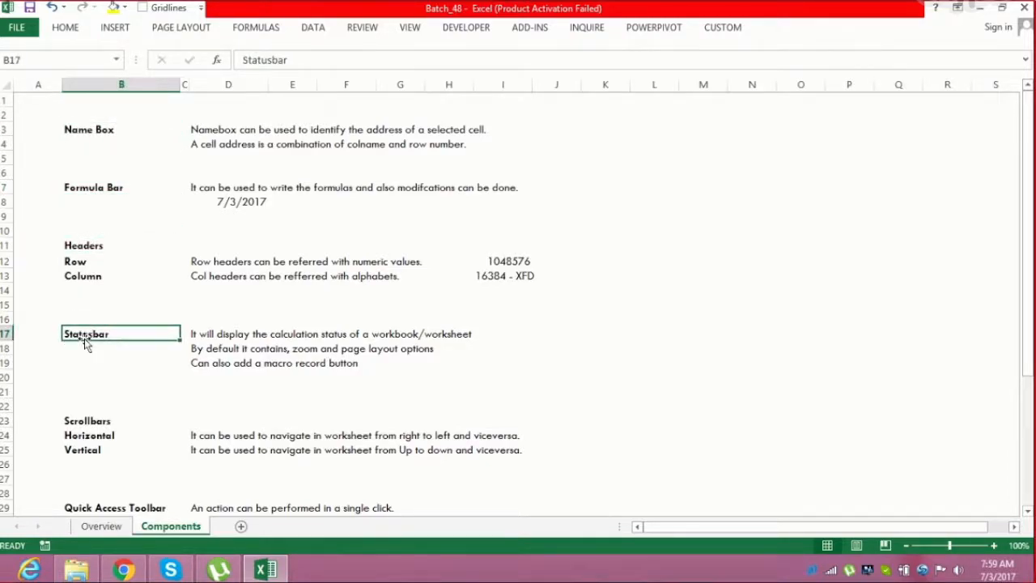
pyautogui.click(89, 421)
pyautogui.click(107, 508)
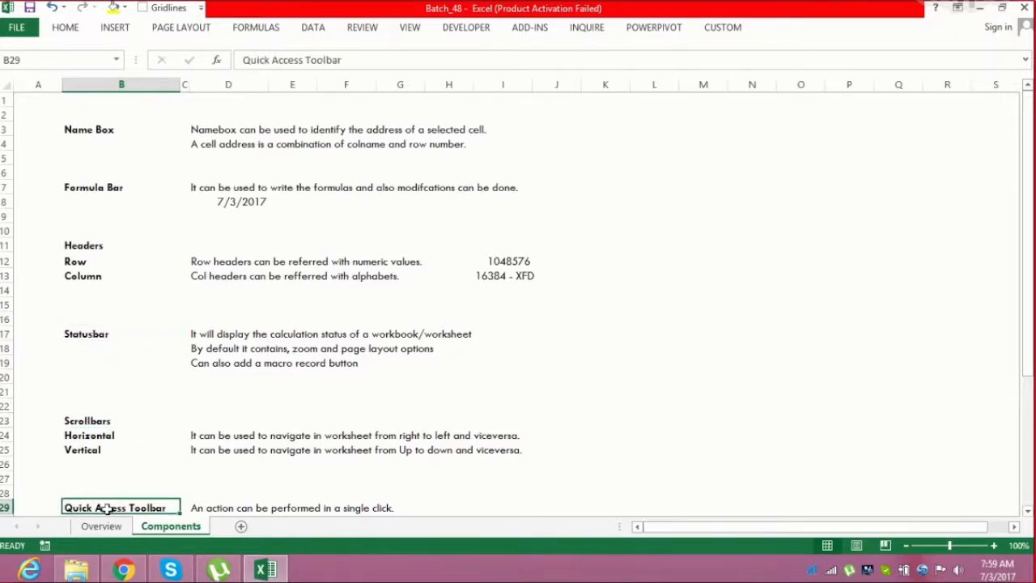
# Move down through the Components notes and back up to cell A1
pyautogui.press('Down')
pyautogui.press('Down')
pyautogui.press('Down')
pyautogui.press('Down')
pyautogui.press('Down')
pyautogui.press('Down')
pyautogui.press('Down')
pyautogui.press('Down')
pyautogui.press('Down')
pyautogui.press('Down')
pyautogui.press('Down')
pyautogui.press('Down')
pyautogui.press('Up')
pyautogui.press('Up')
pyautogui.press('Up')
pyautogui.press('Up')
pyautogui.press('Up')
pyautogui.press('Down')
pyautogui.press('Down')
pyautogui.press('Down')
pyautogui.press('Down')
pyautogui.press('Down')
pyautogui.press('Down')
pyautogui.press('Down')
pyautogui.press('Down')
pyautogui.press('Down')
pyautogui.press('Down')
pyautogui.press('Down')
pyautogui.press('Down')
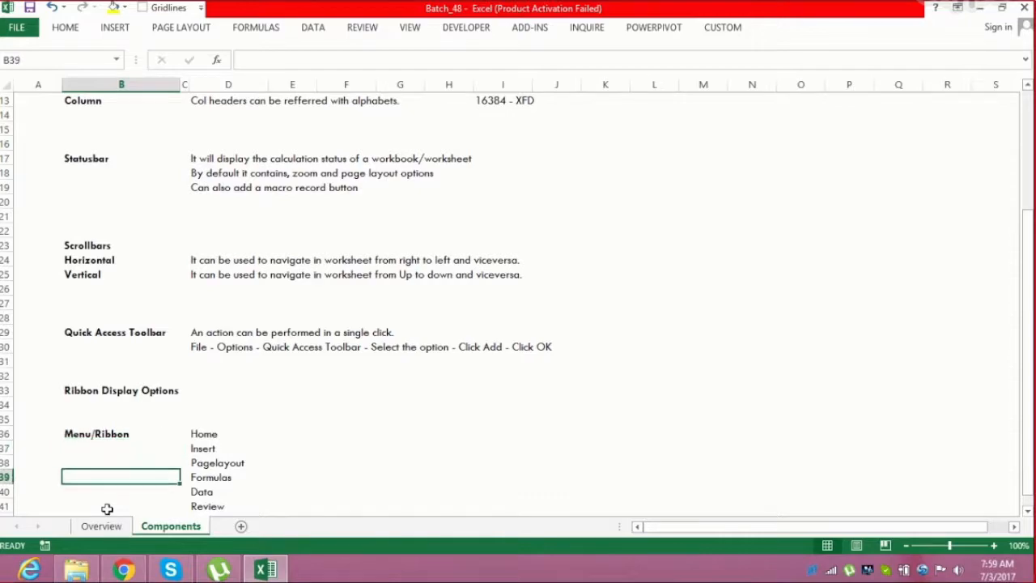
pyautogui.press('Up')
pyautogui.press('Up')
pyautogui.press('Up')
pyautogui.press('Up')
pyautogui.press('Up')
pyautogui.press('Up')
pyautogui.press('Up')
pyautogui.press('Up')
pyautogui.press('Up')
pyautogui.press('Up')
pyautogui.press('Up')
pyautogui.press('Up')
pyautogui.press('Up')
pyautogui.press('Up')
pyautogui.press('Up')
pyautogui.press('Up')
pyautogui.press('Up')
pyautogui.press('Up')
pyautogui.press('Up')
pyautogui.press('Up')
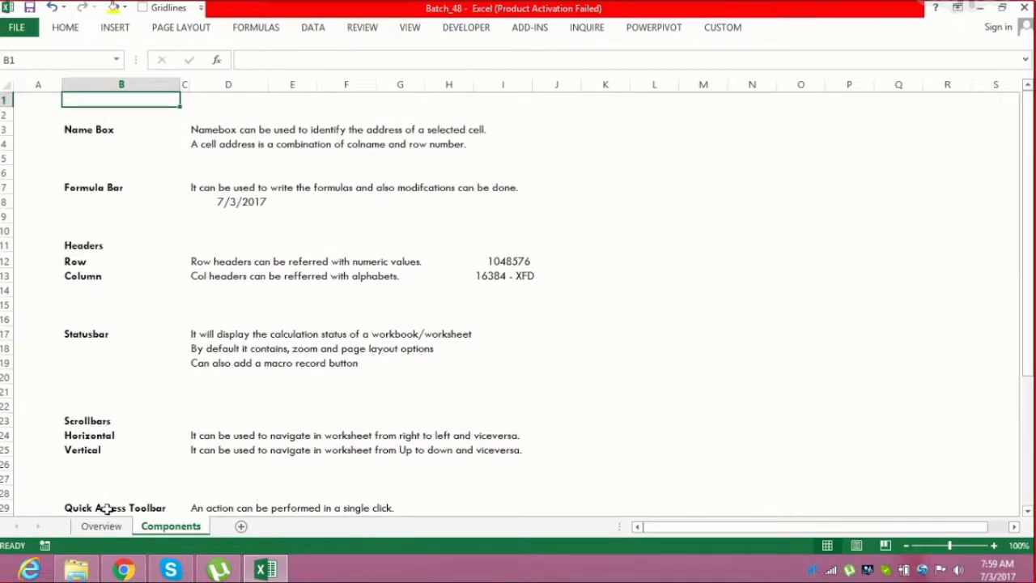
pyautogui.press('Left')
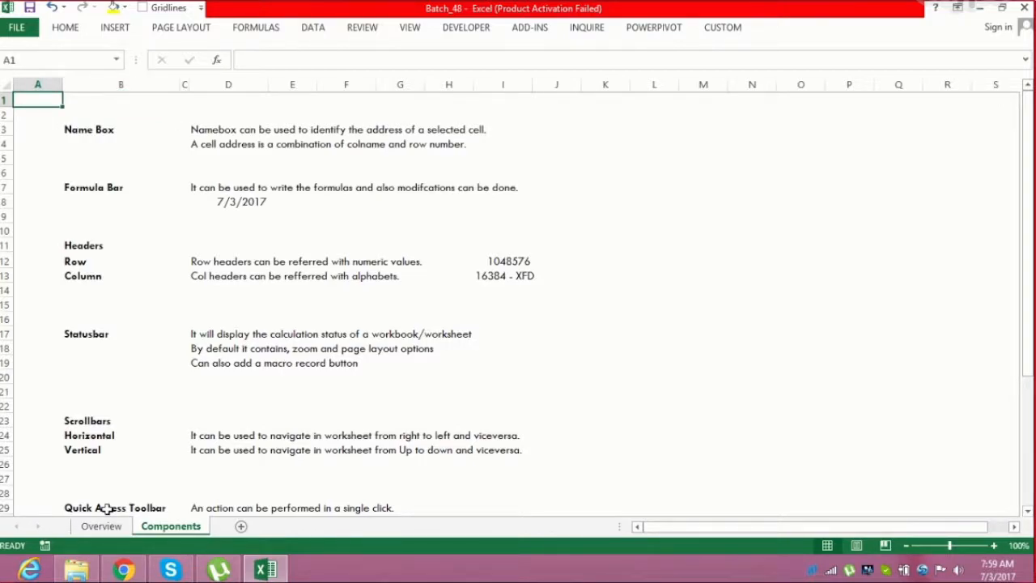
# Create a new blank workbook and switch back and forth between it and Batch_48
pyautogui.click(607, 434)
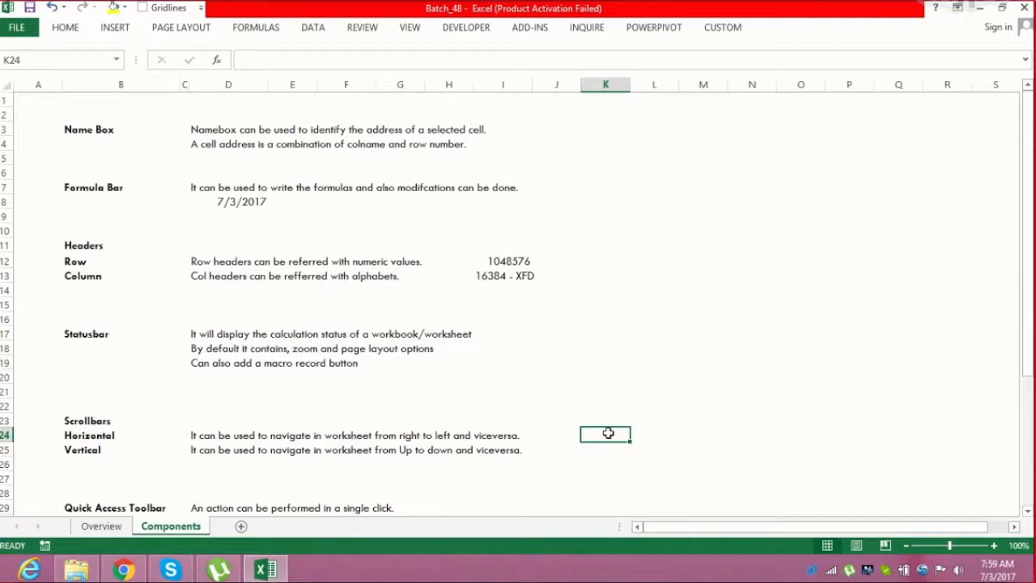
pyautogui.hotkey('ctrl', 'n')
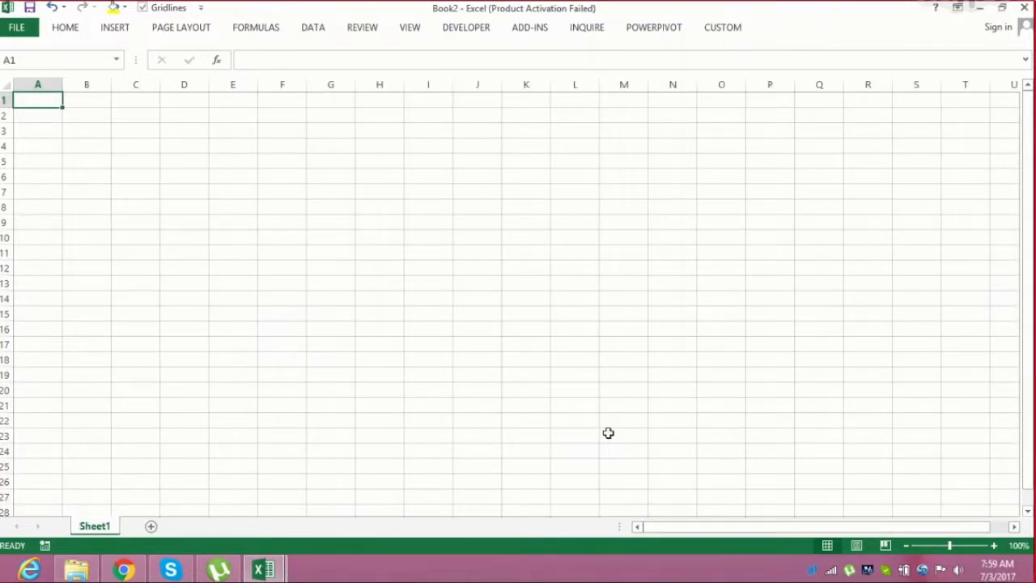
pyautogui.hotkey('alt', 'Tab')
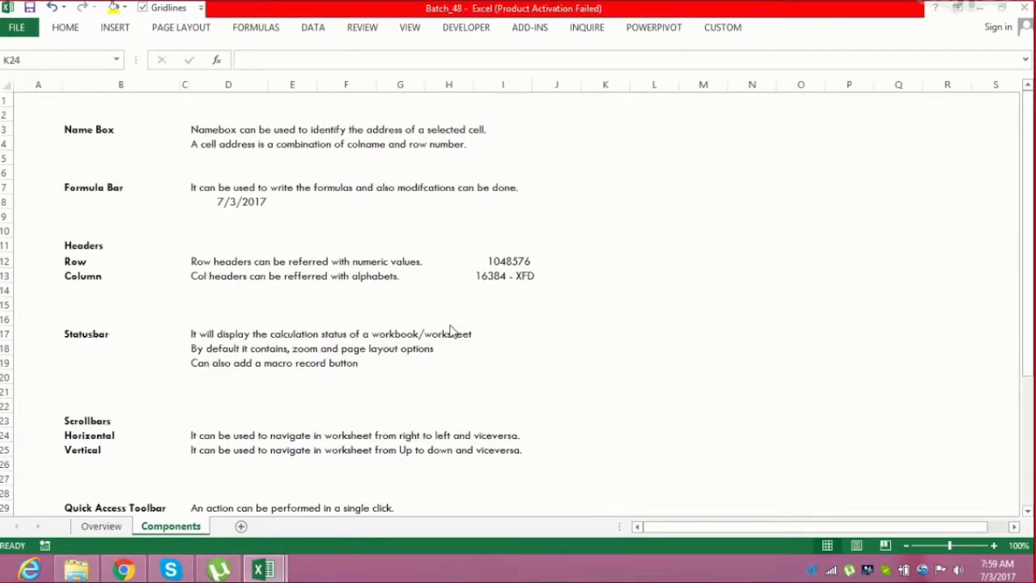
pyautogui.hotkey('alt', 'Tab')
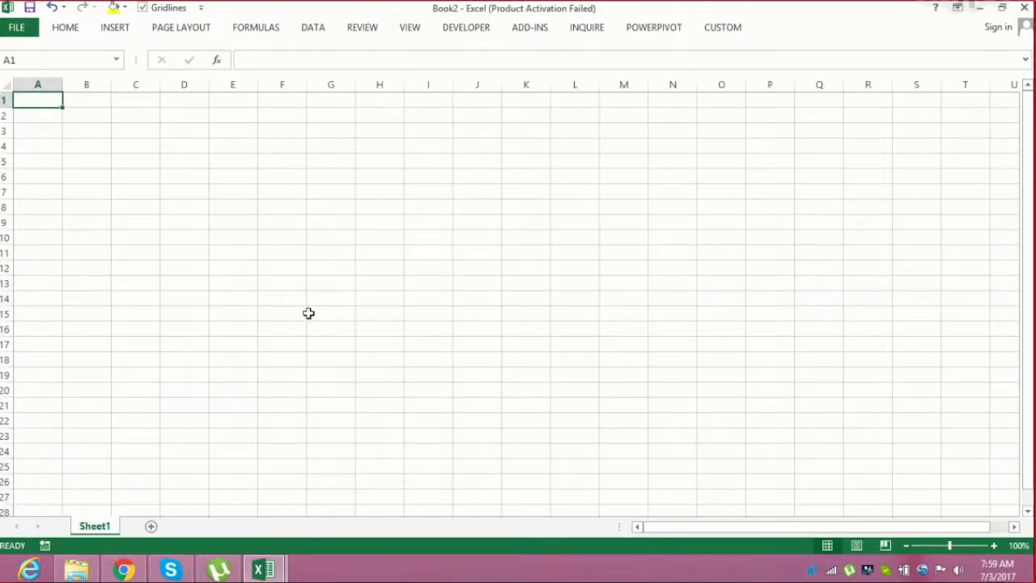
pyautogui.hotkey('alt', 'Tab')
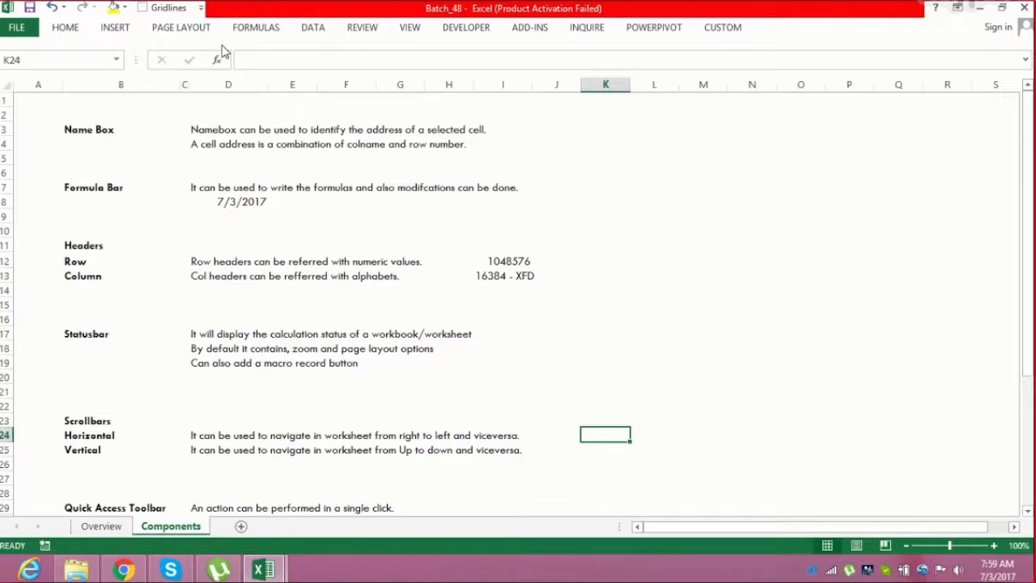
# Switch to the Book2 window through the taskbar previews and return to Batch_48
pyautogui.hotkey('alt', 'Tab')
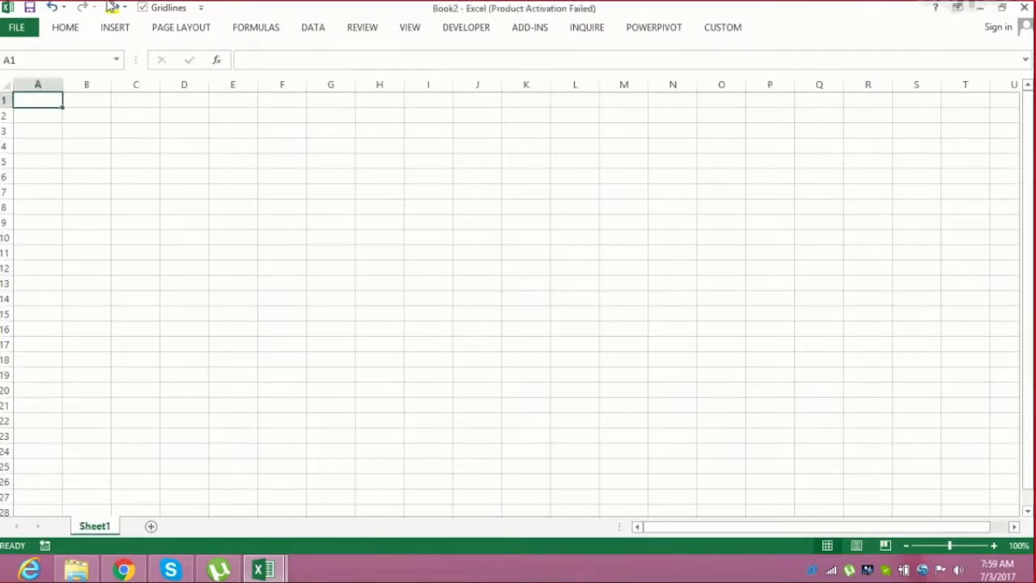
pyautogui.hotkey('alt', 'Tab')
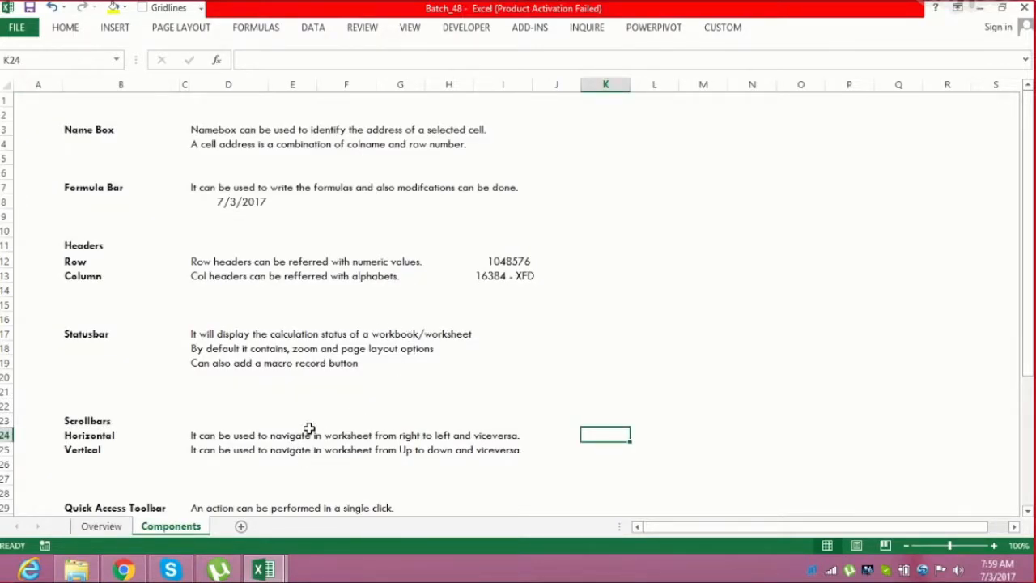
pyautogui.click(263, 570)
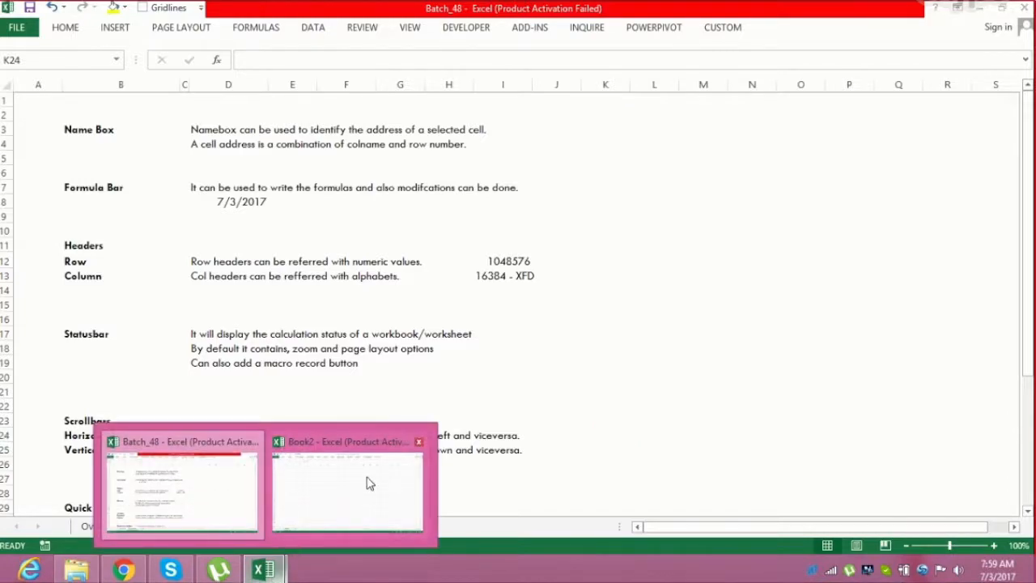
pyautogui.click(361, 492)
pyautogui.moveTo(1021, 11)
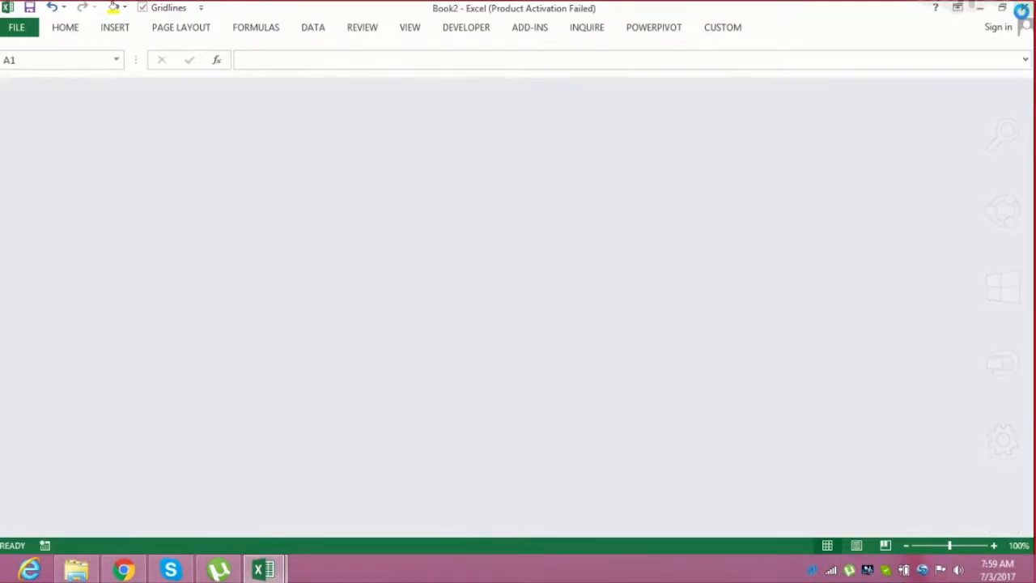
pyautogui.hotkey('alt', 'Tab')
# Select the Name Box label and a few empty cells to show their addresses in the Name Box
pyautogui.click(92, 131)
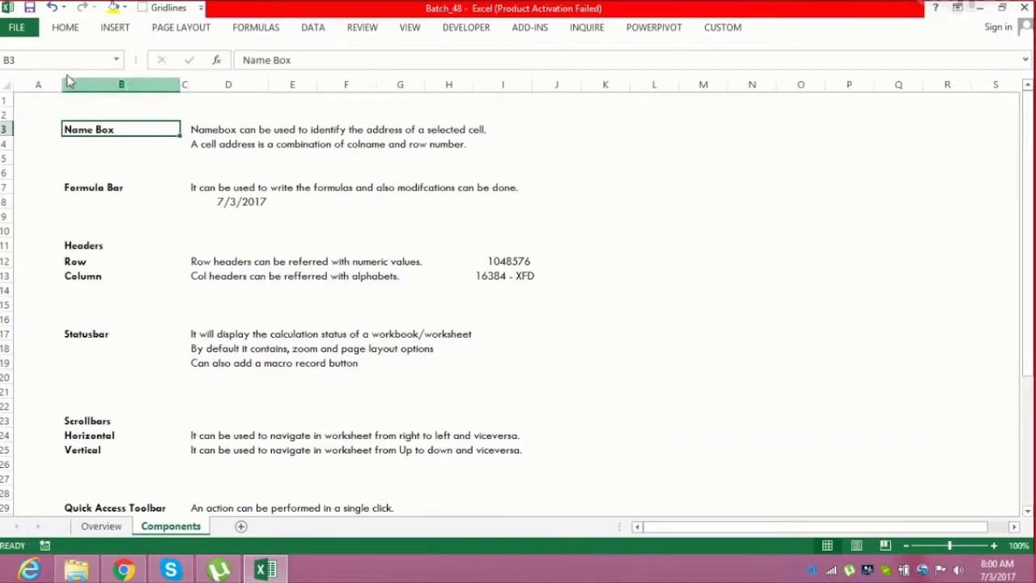
pyautogui.click(40, 57)
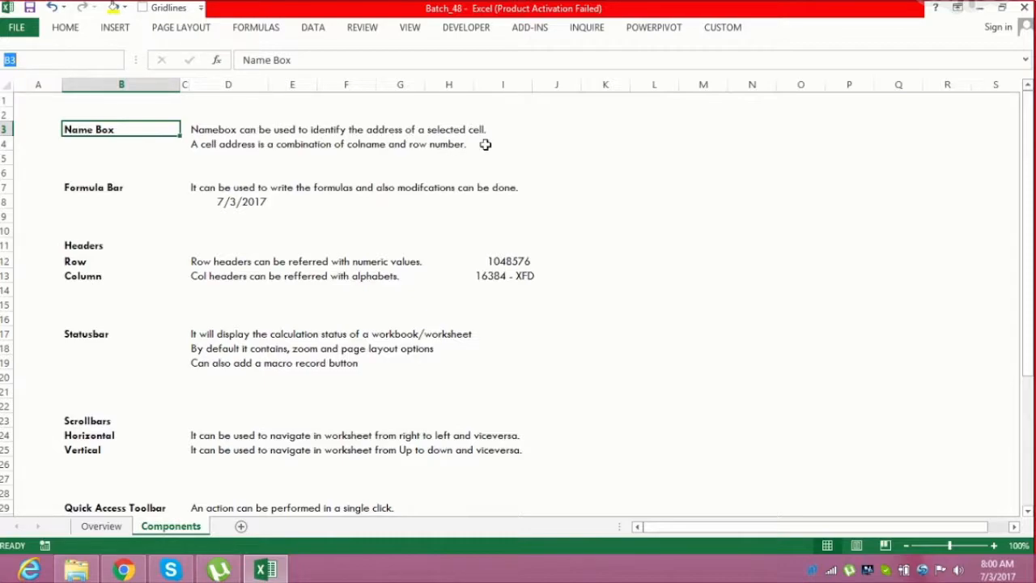
pyautogui.click(554, 154)
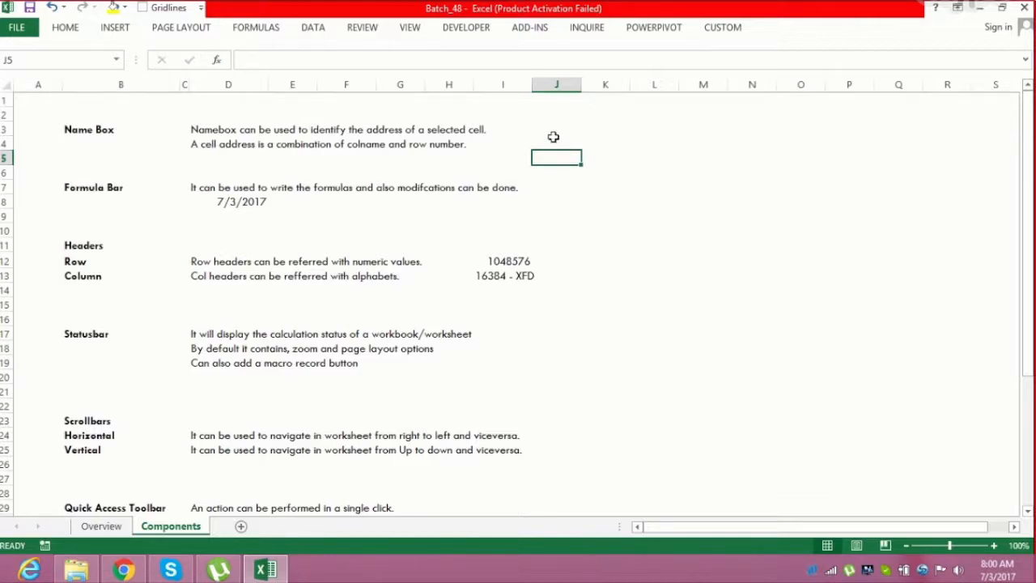
pyautogui.click(553, 140)
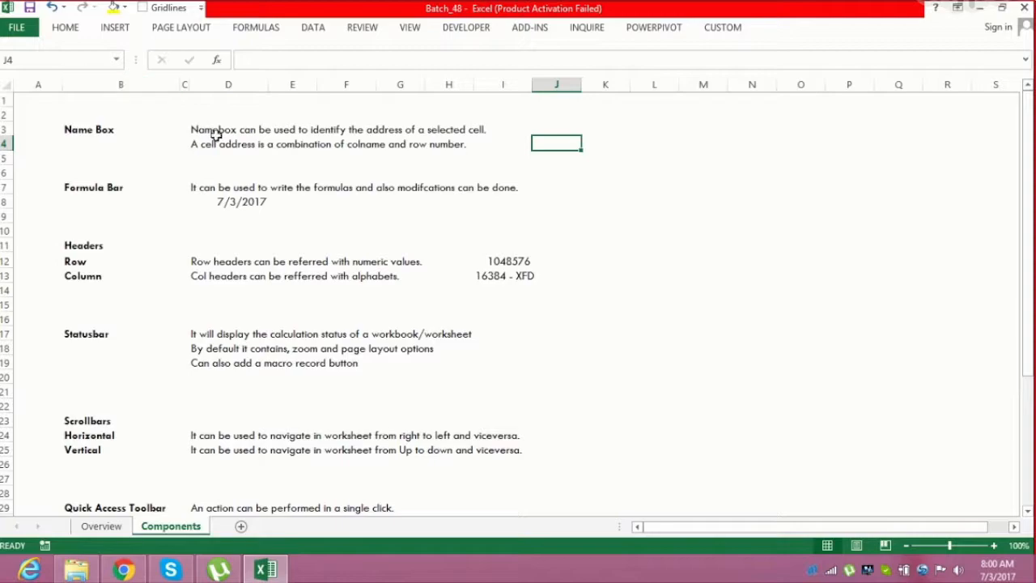
# Insert a new blank row above row 5 under the Name Box notes
pyautogui.click(199, 158)
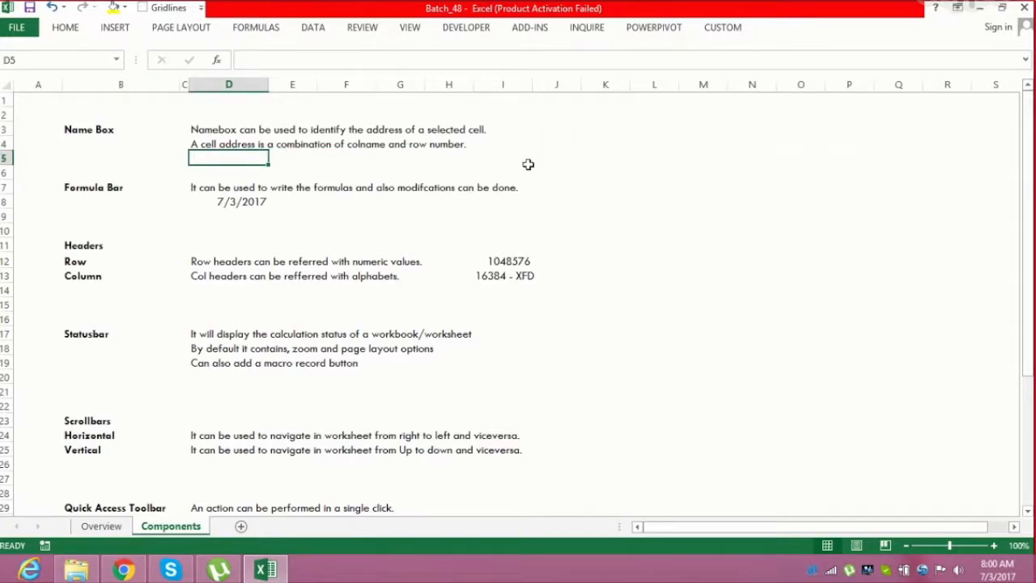
pyautogui.hotkey('shift', 'space')
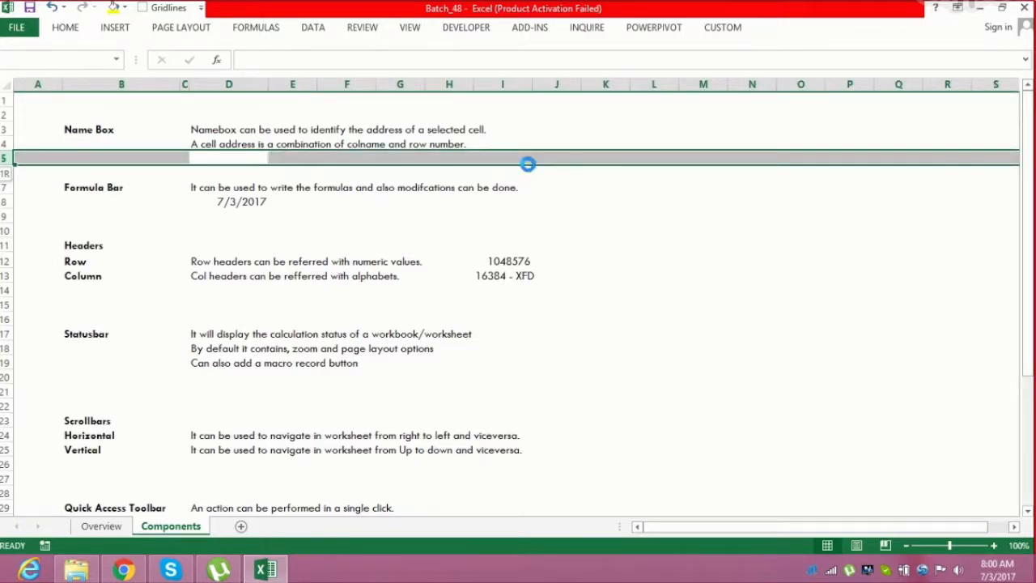
pyautogui.hotkey('ctrl', 'shift', '+')
pyautogui.press('Right')
pyautogui.press('Left')
# Enter "It can also be used to assign a name to the selected cell/cells" in cell D5
pyautogui.write('It can ')
pyautogui.write('alose ')
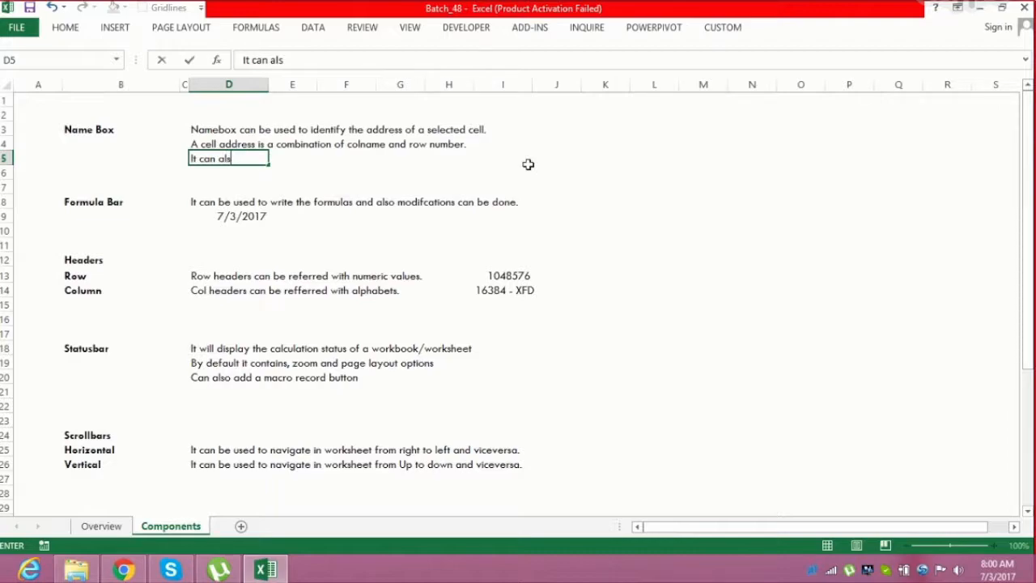
pyautogui.write('be used t')
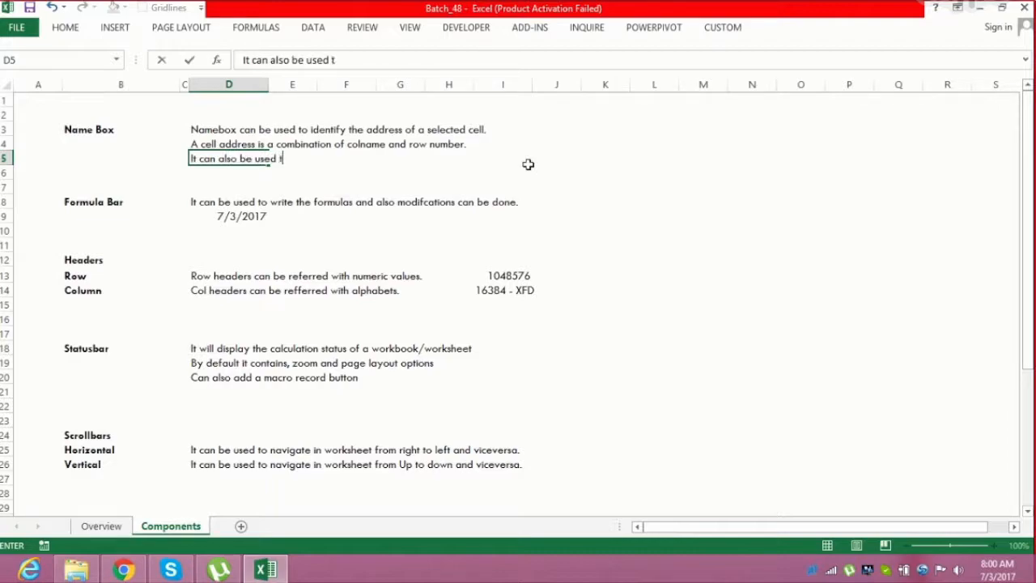
pyautogui.write('o assign a name to the selected')
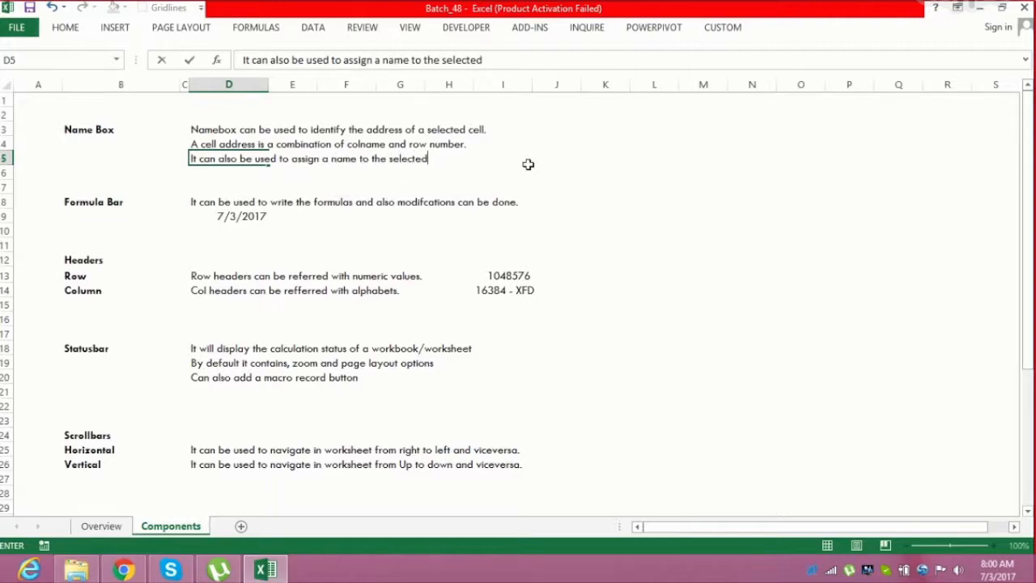
pyautogui.write(' cell/cells')
pyautogui.press('Return')
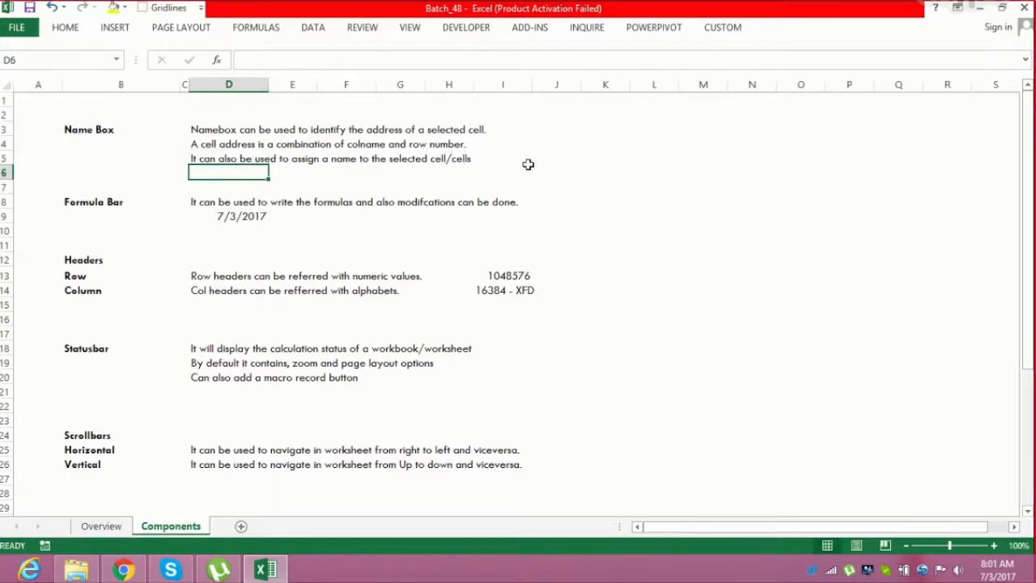
# Name cell K4 as rngTest using the Name Box
pyautogui.click(605, 140)
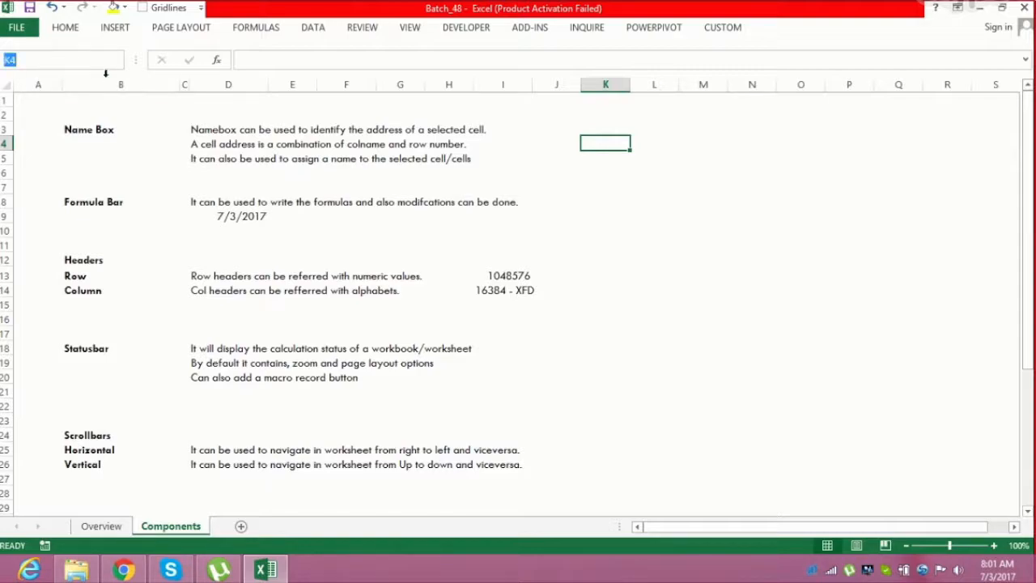
pyautogui.write('rngTest')
pyautogui.press('Return')
pyautogui.click(588, 170)
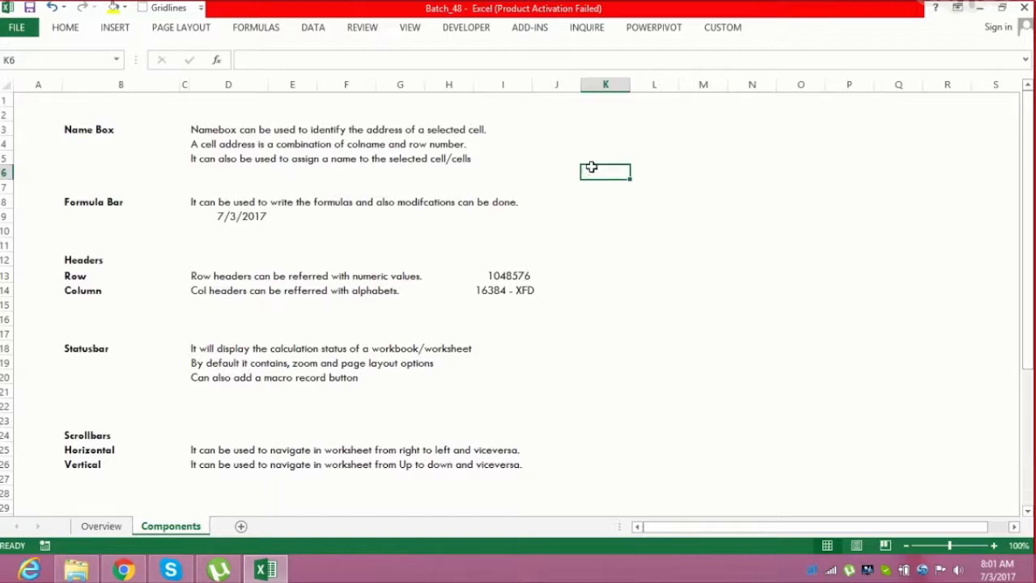
# Jump to the rngTest cell by choosing it from the Name Box list
pyautogui.click(599, 139)
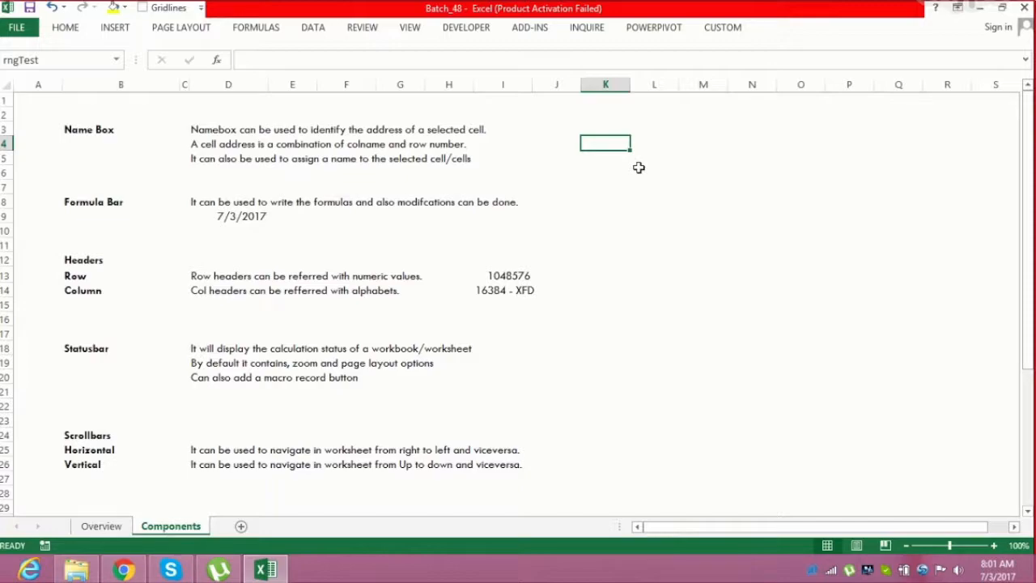
pyautogui.click(611, 159)
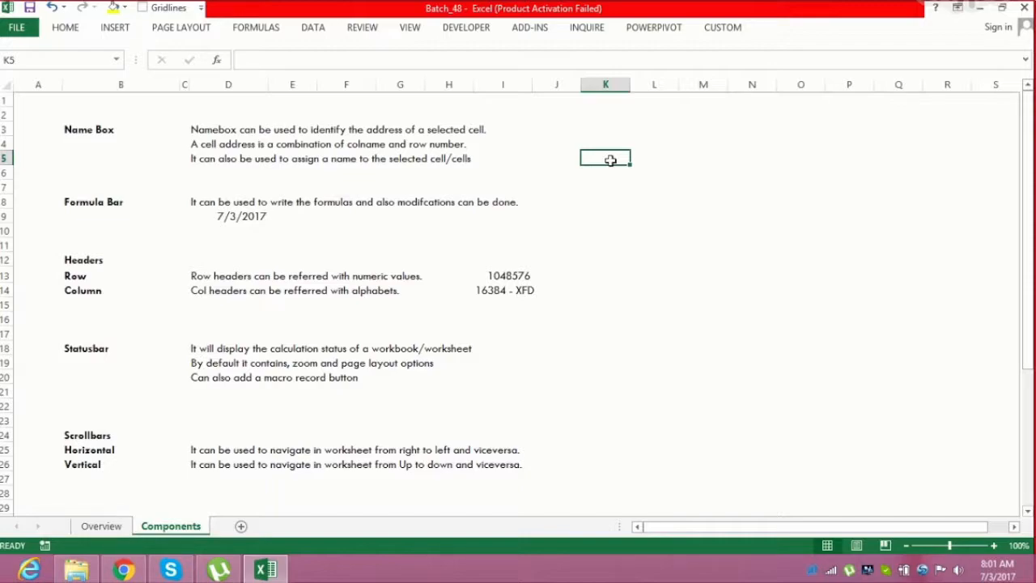
pyautogui.click(640, 300)
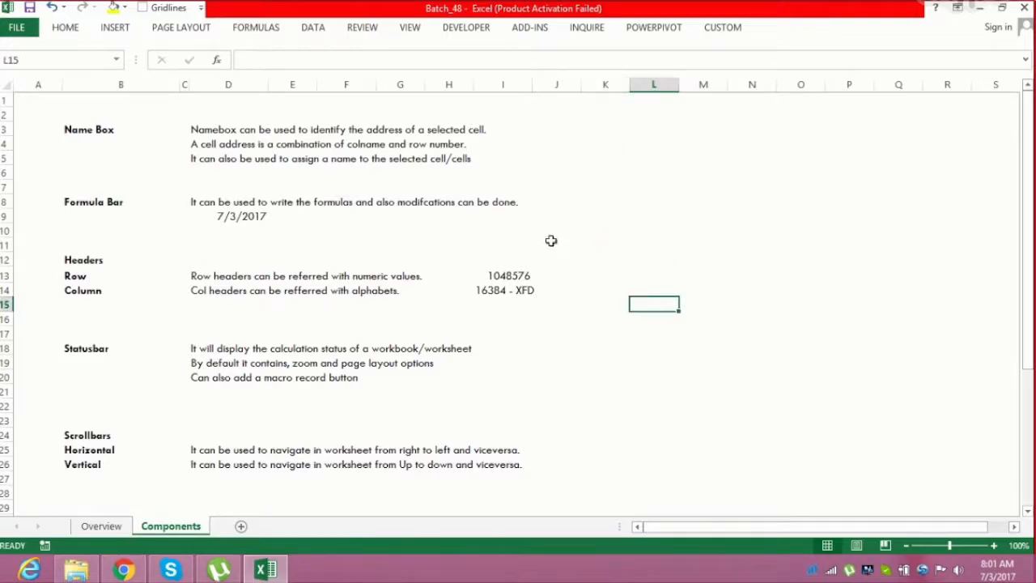
pyautogui.click(119, 65)
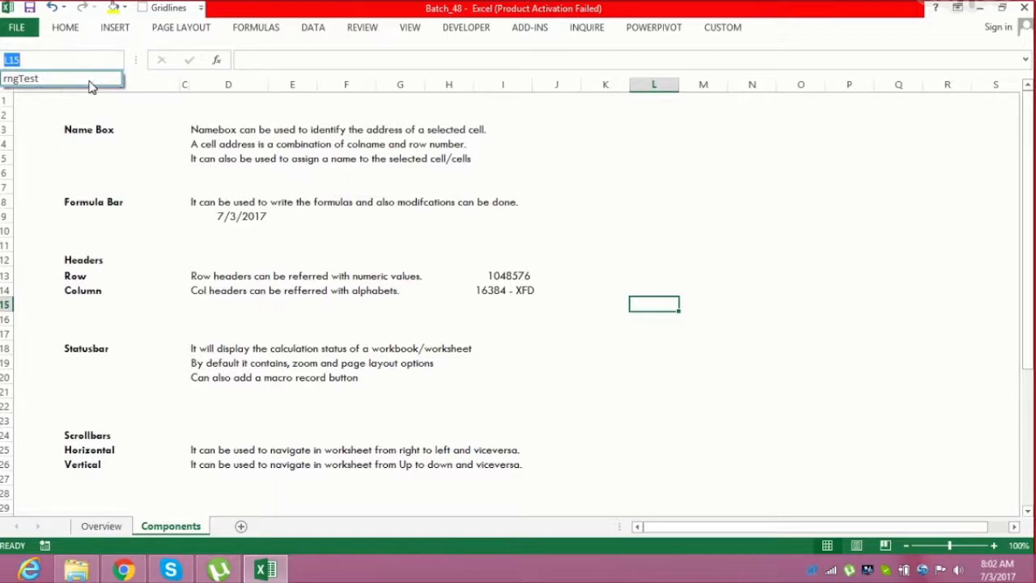
pyautogui.click(91, 82)
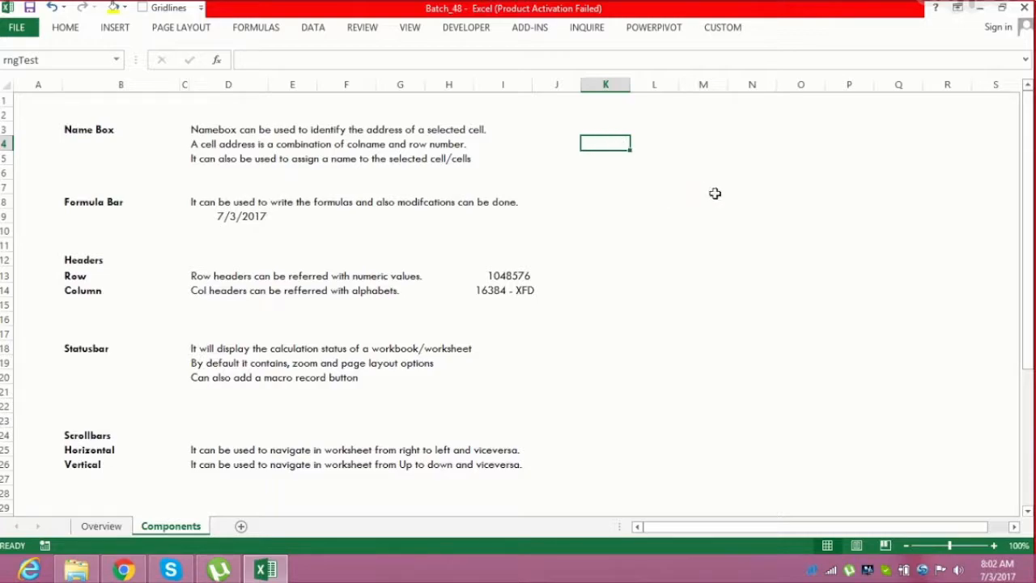
# Select the range M4:P11 and name it rngTest1 in the Name Box
pyautogui.moveTo(704, 145); pyautogui.dragTo(832, 253)
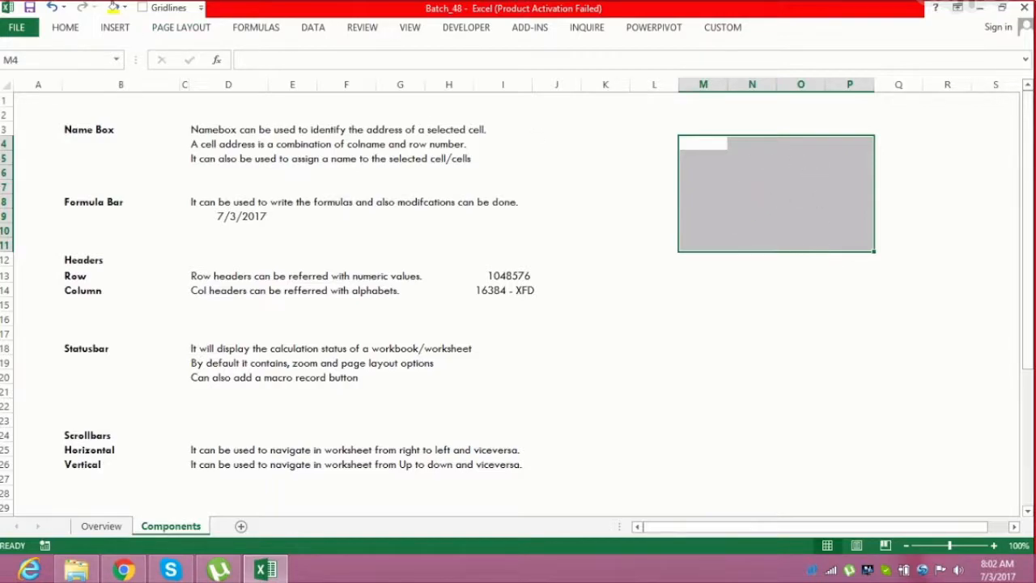
pyautogui.click(118, 61)
pyautogui.click(117, 61)
pyautogui.click(47, 60)
pyautogui.moveTo(47, 60); pyautogui.dragTo(2, 60)
pyautogui.write('rngTest1')
pyautogui.press('Return')
pyautogui.click(564, 344)
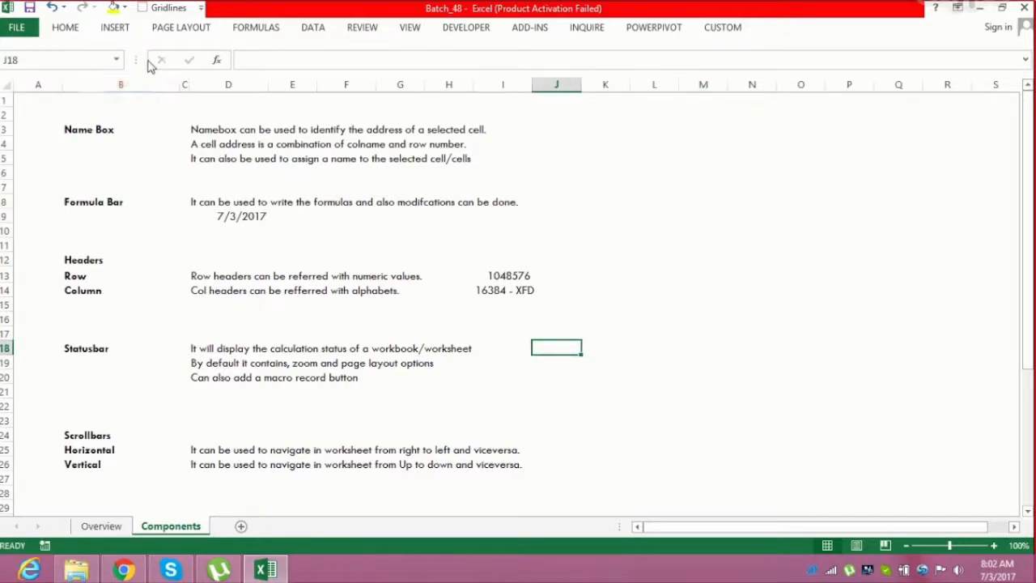
# Go to the rngTest1 range by choosing it from the Name Box list
pyautogui.click(116, 60)
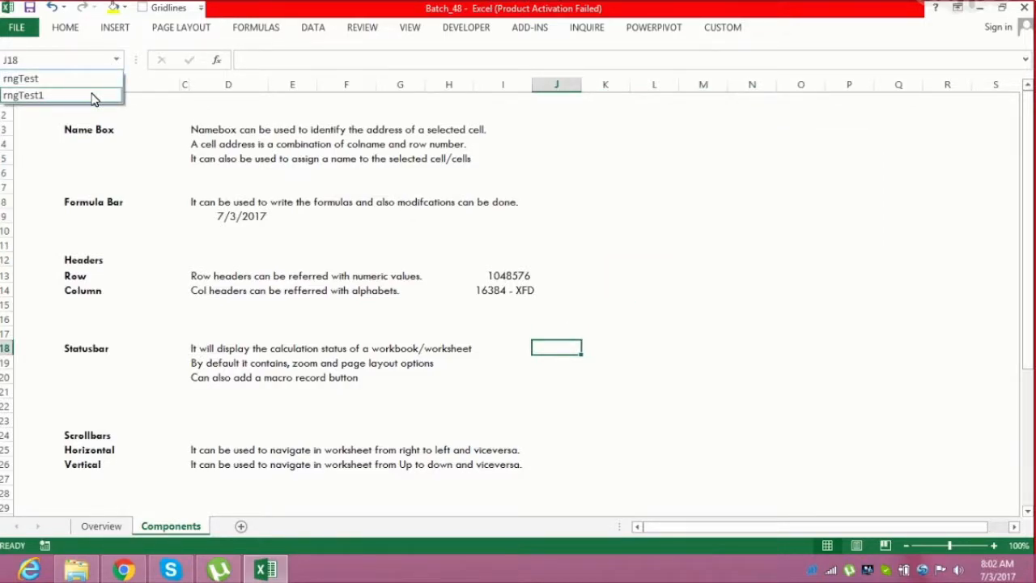
pyautogui.click(91, 98)
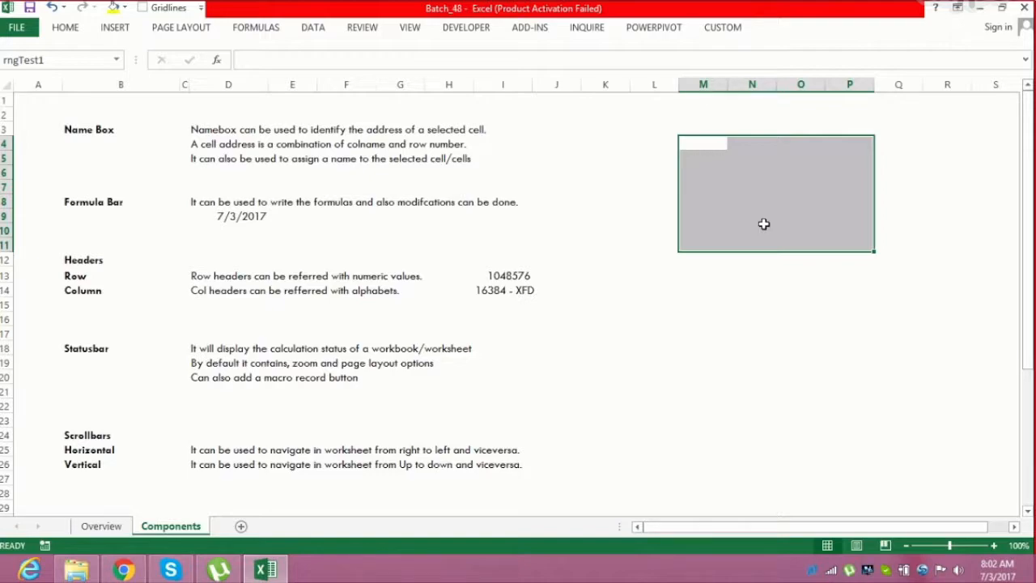
pyautogui.click(117, 60)
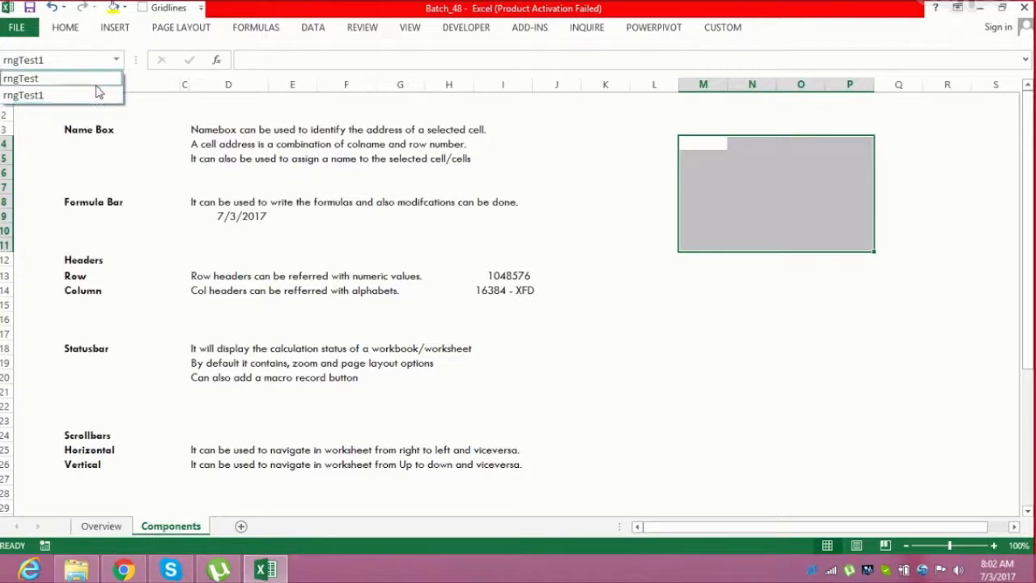
pyautogui.click(215, 124)
# Open the Name Manager to review the defined names and close it
pyautogui.click(254, 27)
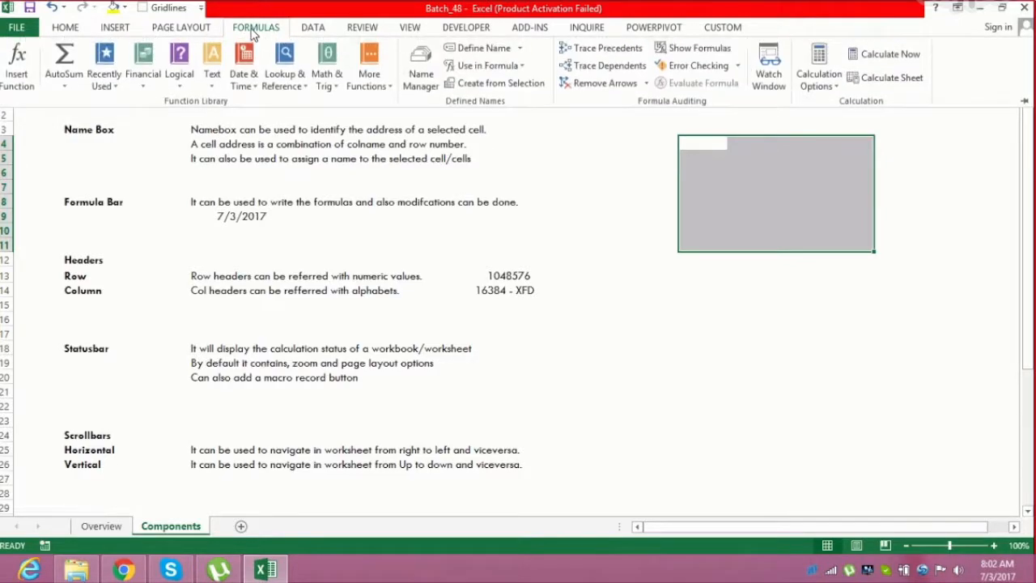
pyautogui.click(422, 71)
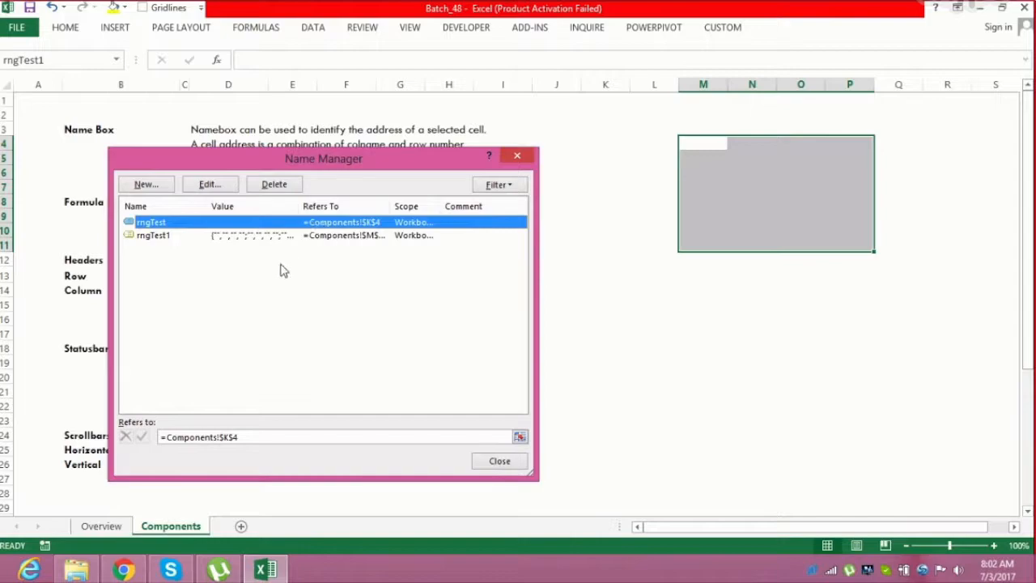
pyautogui.click(520, 157)
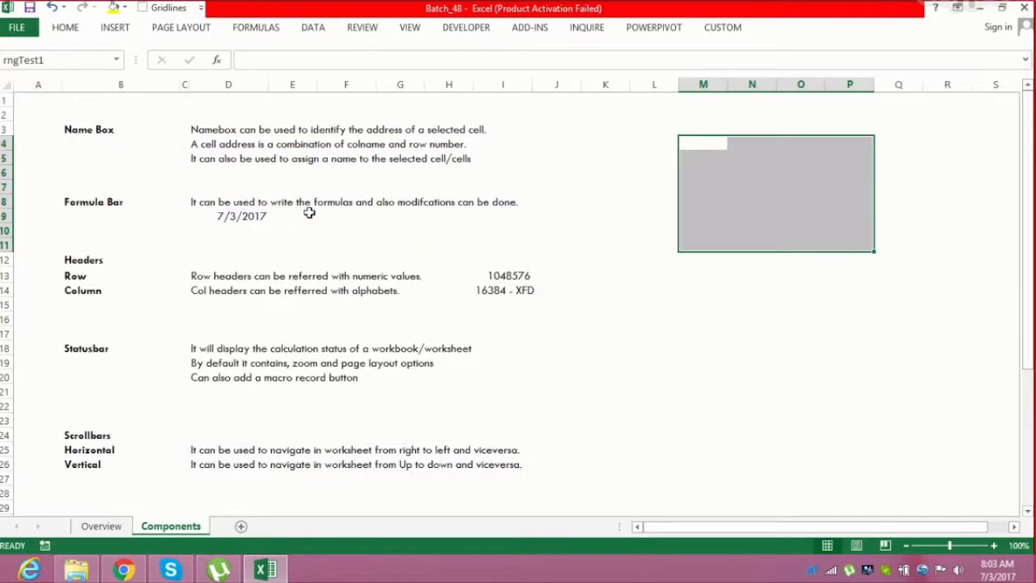
# Select the Formula Bar note and date cells to view their contents in the formula bar
pyautogui.click(297, 215)
pyautogui.click(206, 206)
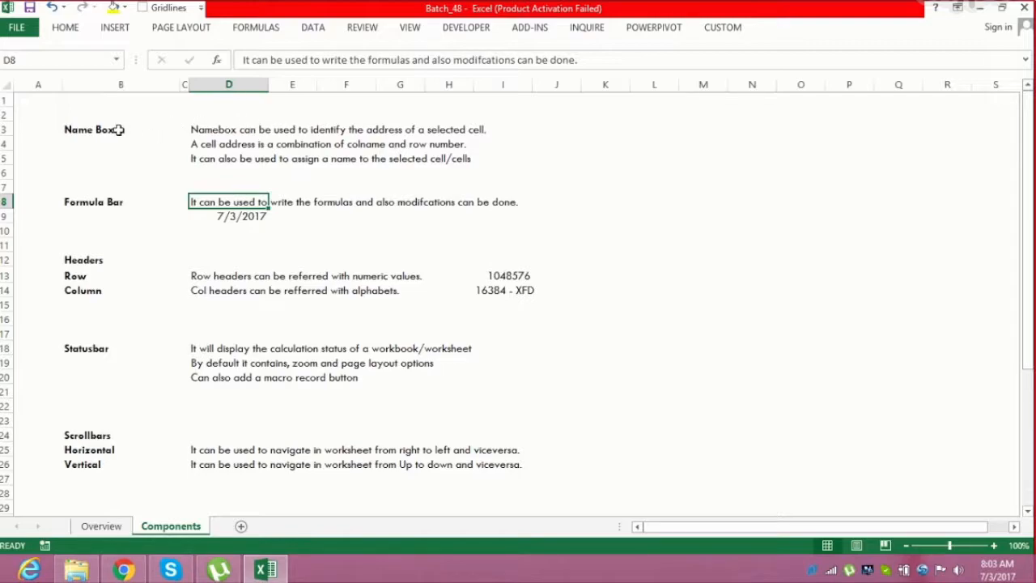
pyautogui.click(578, 131)
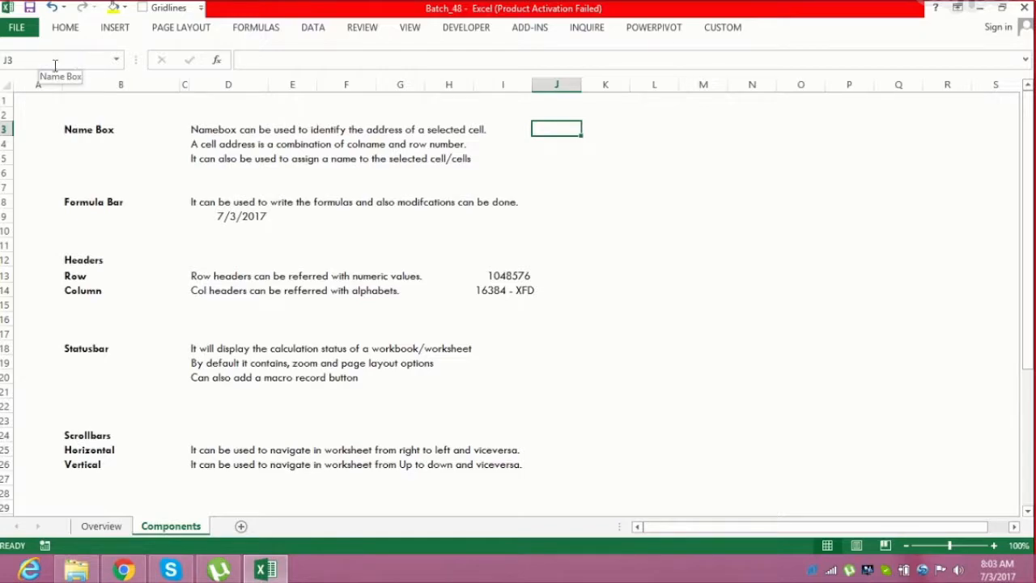
pyautogui.click(212, 212)
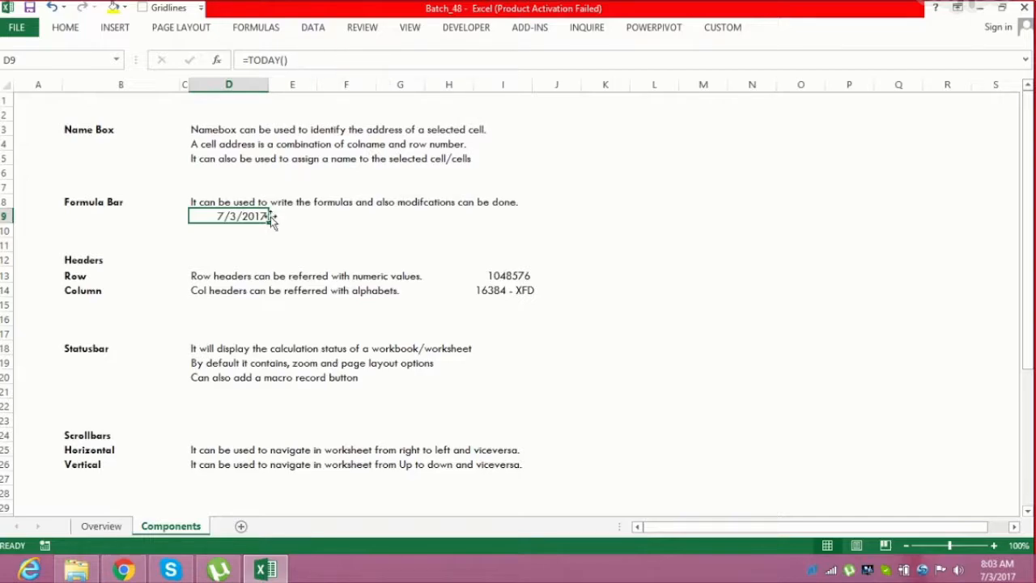
pyautogui.click(232, 231)
pyautogui.click(211, 203)
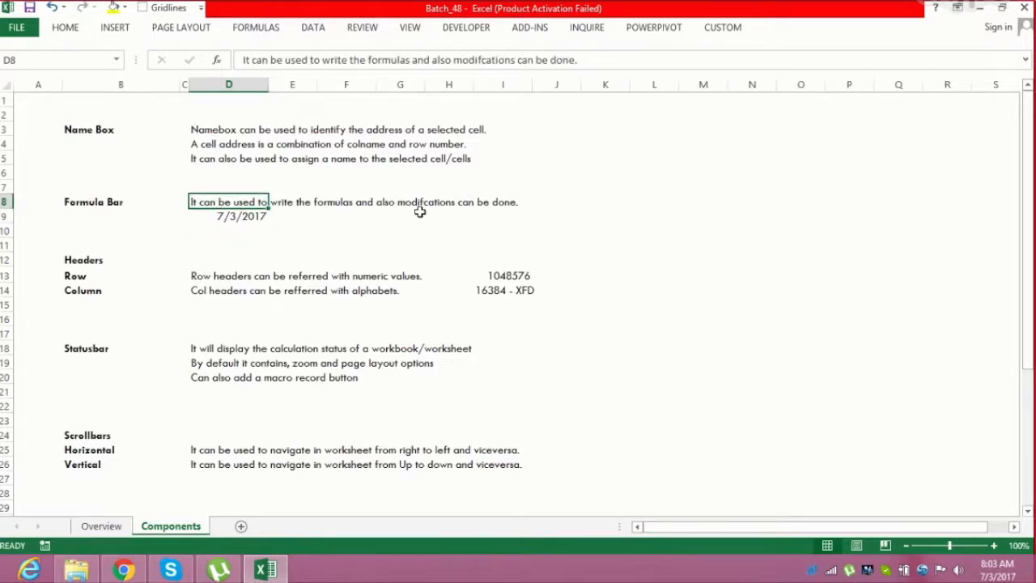
# Enter the formula =TODAY() in cell I9 through the Formula Bar
pyautogui.click(487, 228)
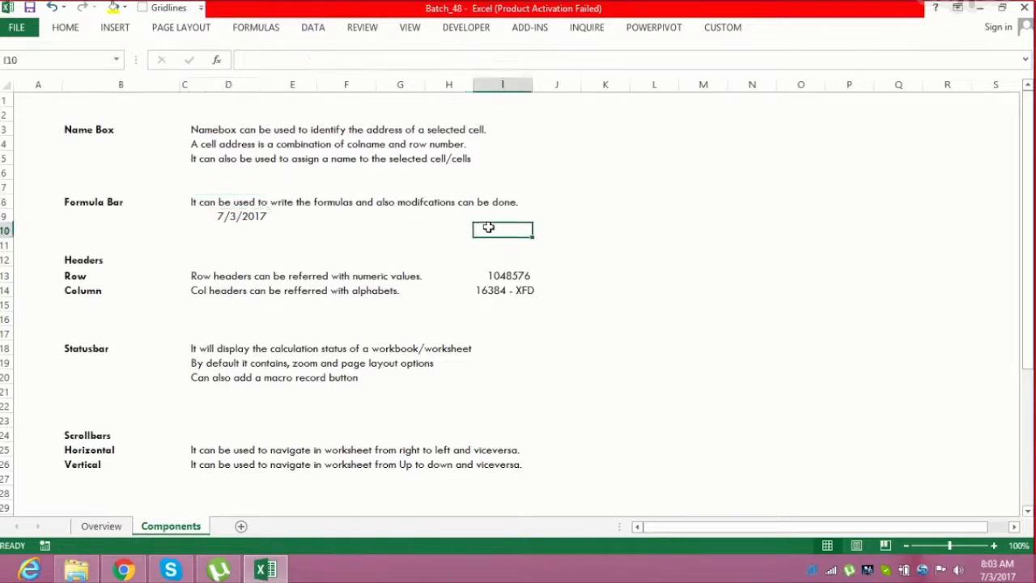
pyautogui.click(484, 217)
pyautogui.click(298, 61)
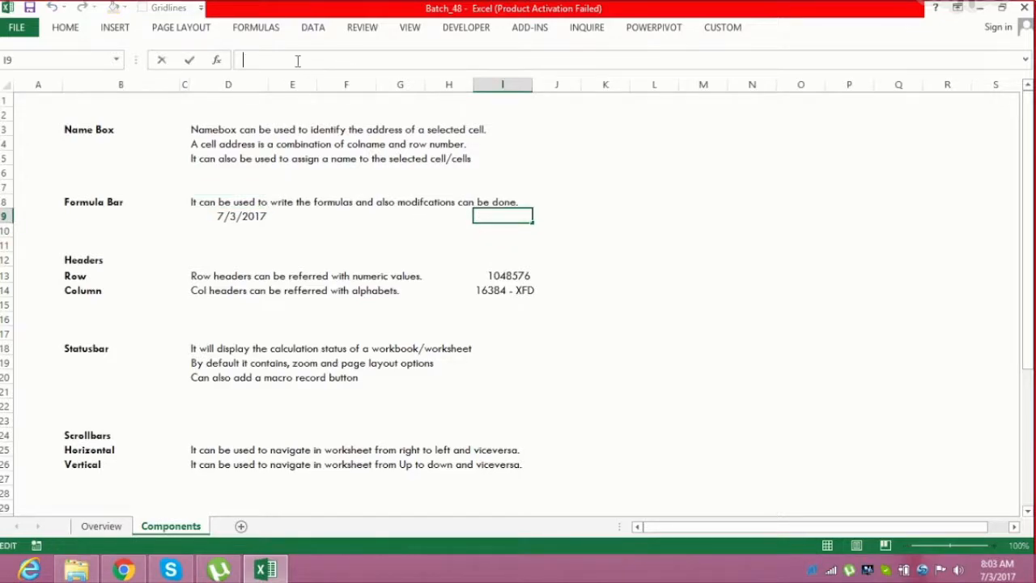
pyautogui.write('=toda')
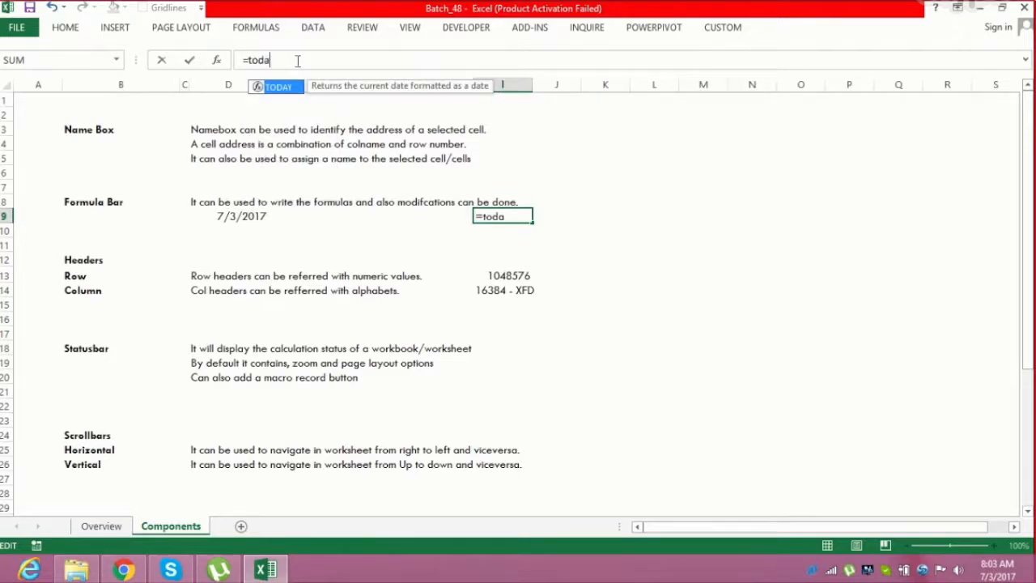
pyautogui.press('Tab')
pyautogui.write(')')
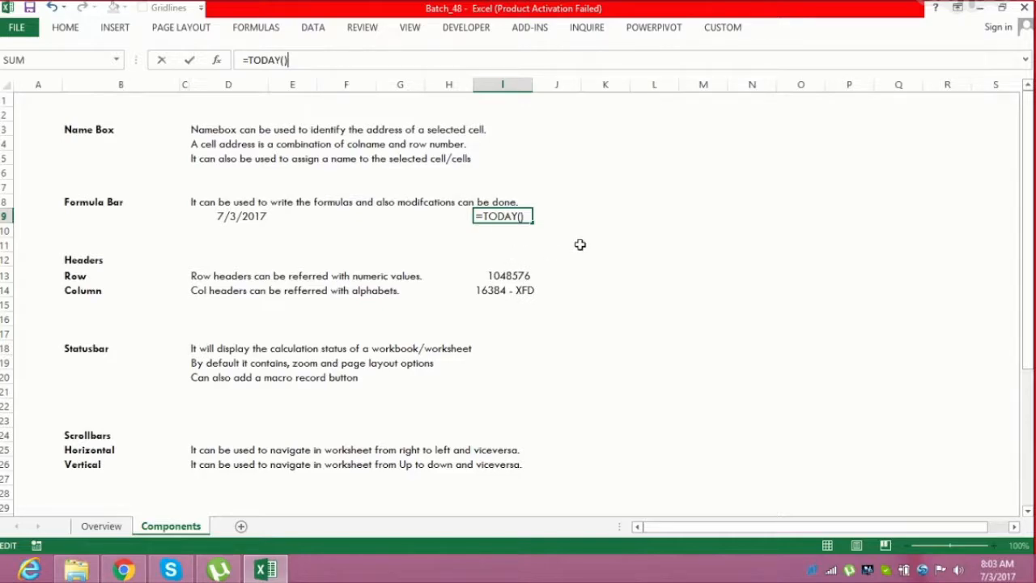
pyautogui.press('Return')
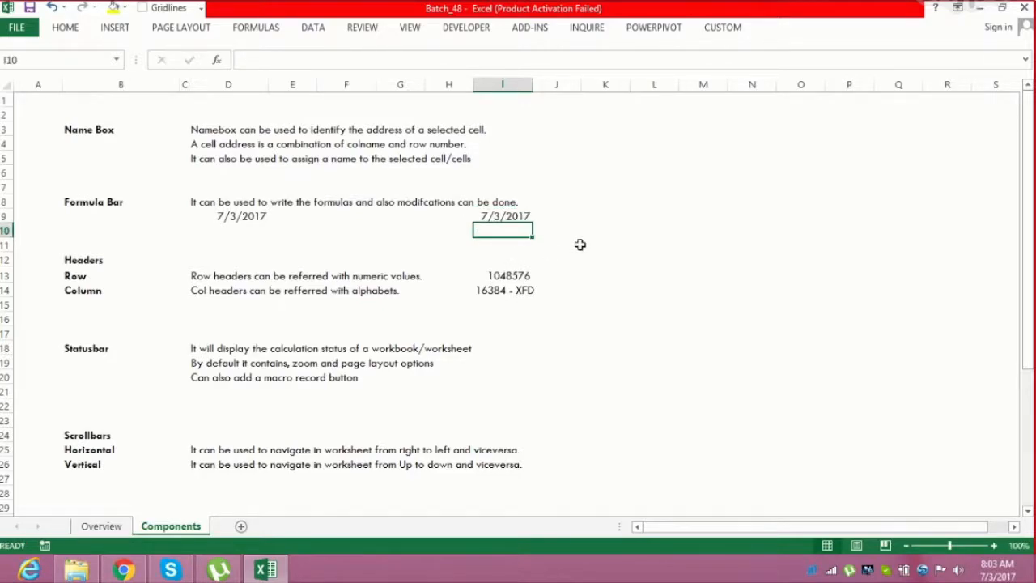
# Edit the formula in I9 in the Formula Bar to =TODAY()+1
pyautogui.click(496, 216)
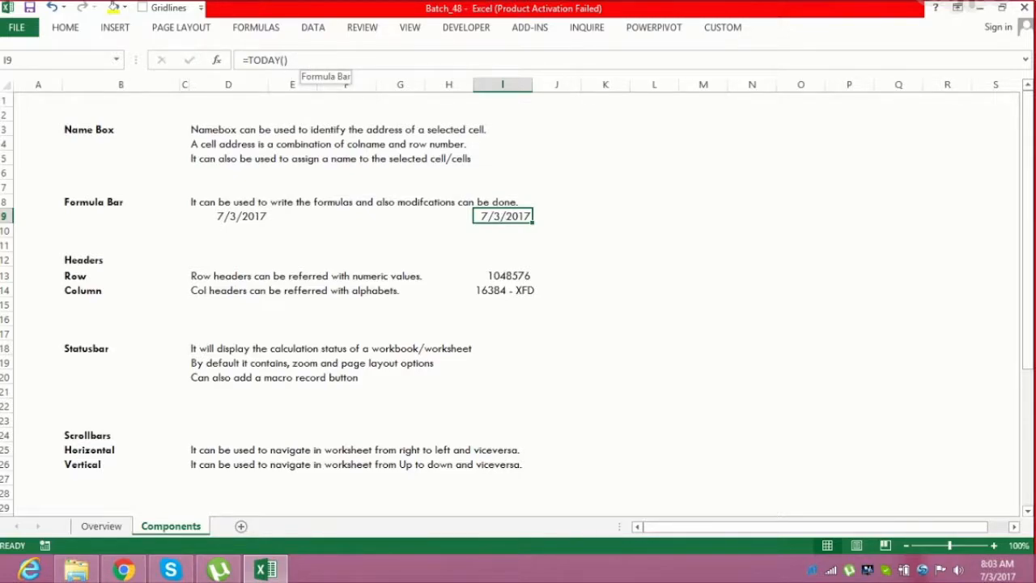
pyautogui.click(298, 62)
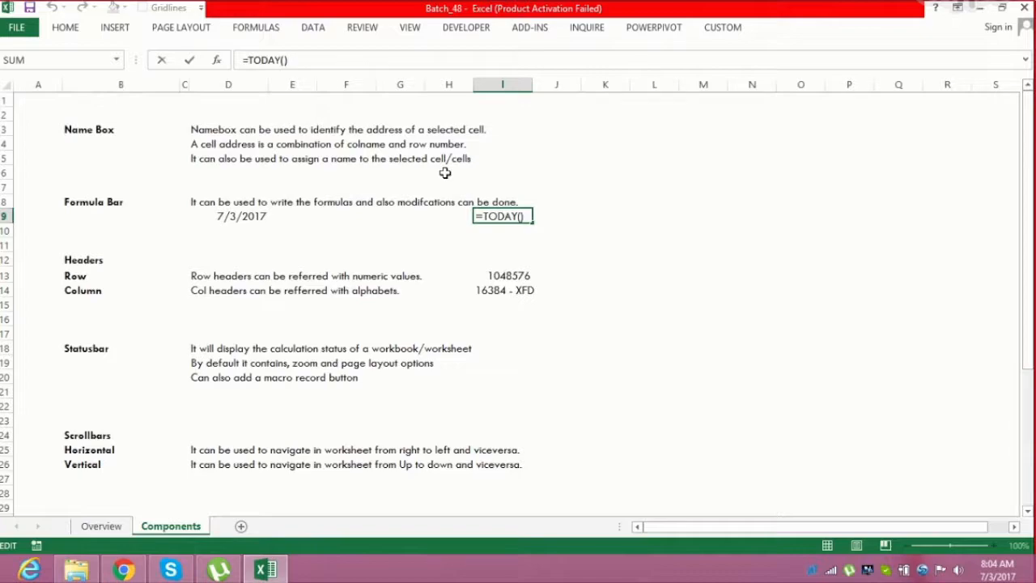
pyautogui.write('+1')
pyautogui.press('Return')
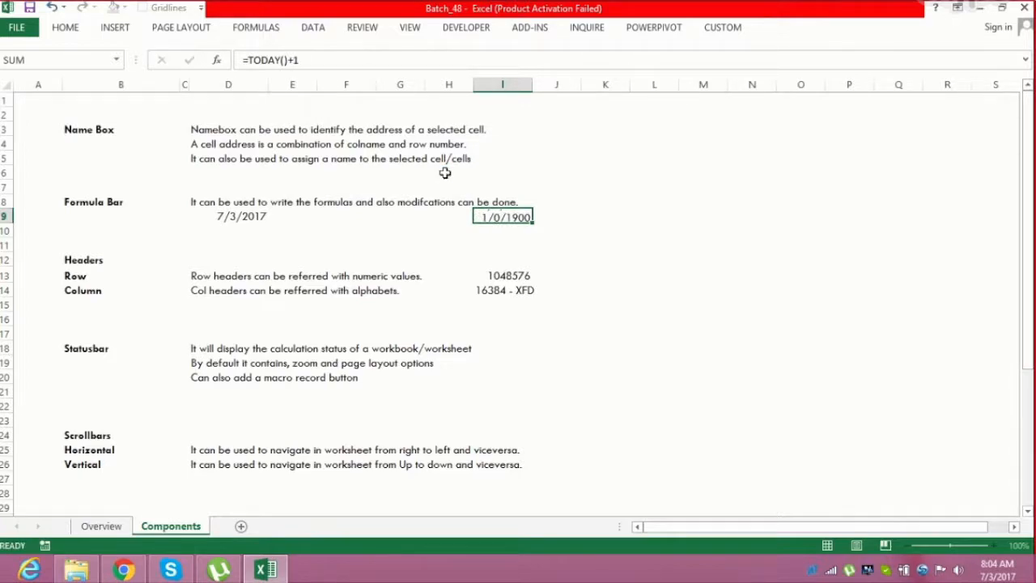
# Inspect the I9 formula and browse the cells of the Headers and Statusbar notes
pyautogui.click(509, 217)
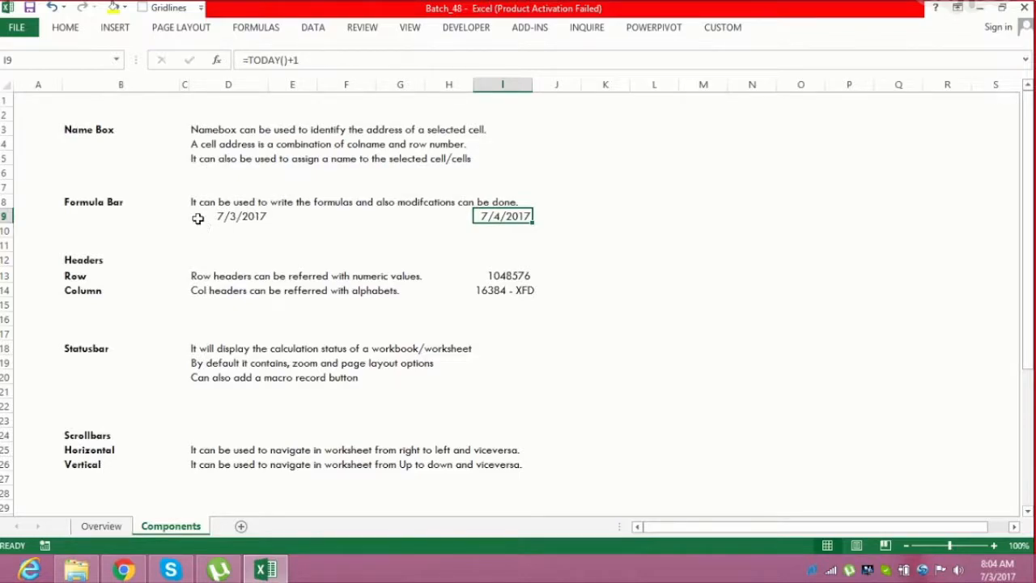
pyautogui.click(203, 262)
pyautogui.press('Down')
pyautogui.press('Down')
pyautogui.press('Down')
pyautogui.press('Down')
pyautogui.press('Down')
pyautogui.press('Down')
pyautogui.press('Down')
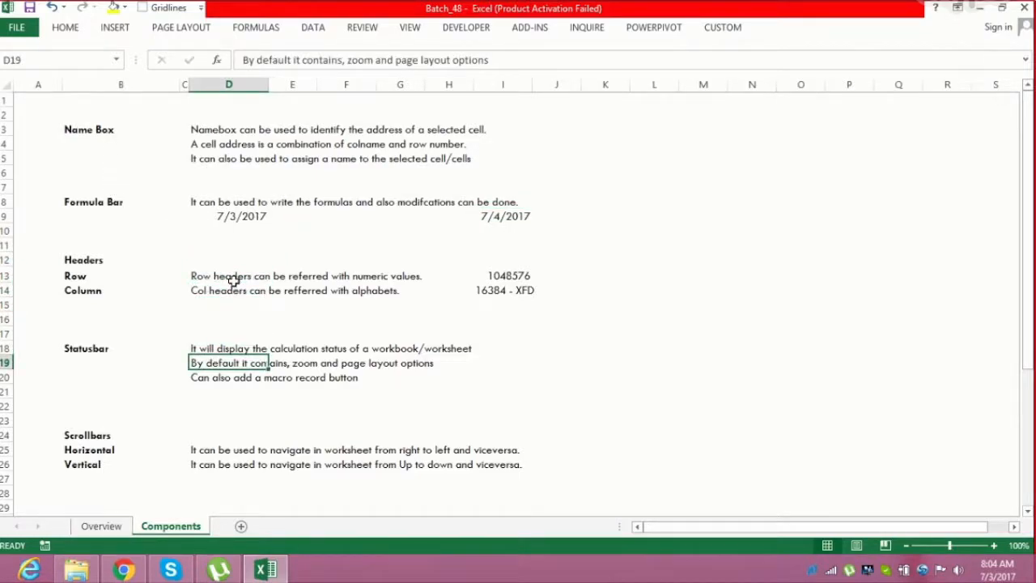
pyautogui.click(66, 271)
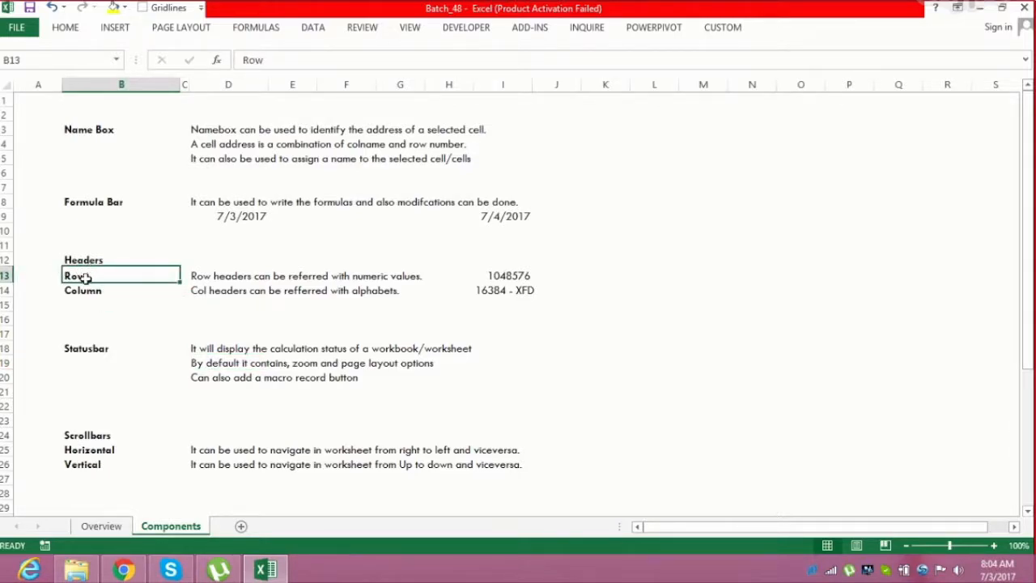
pyautogui.moveTo(75, 276); pyautogui.dragTo(73, 288)
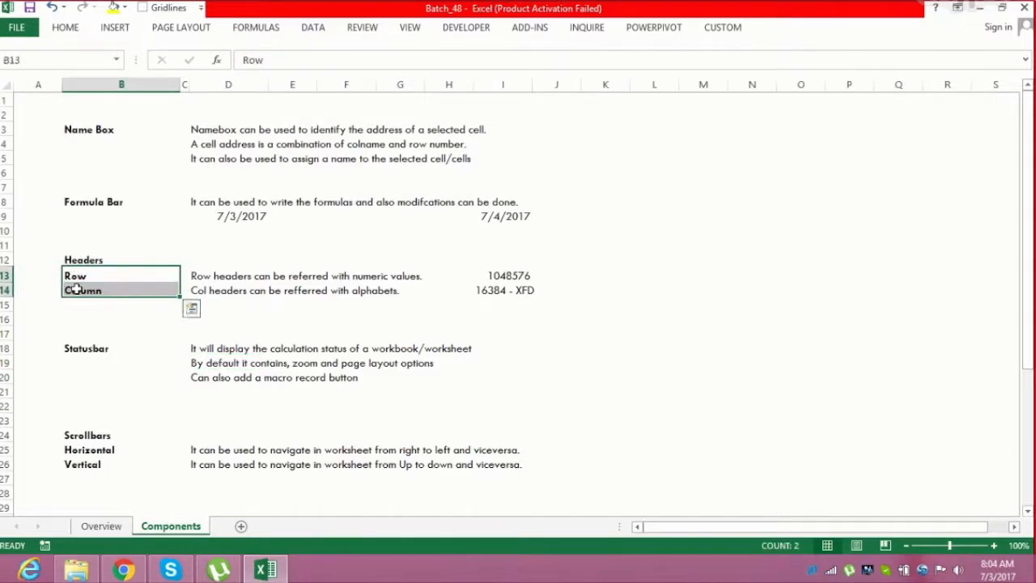
pyautogui.click(76, 288)
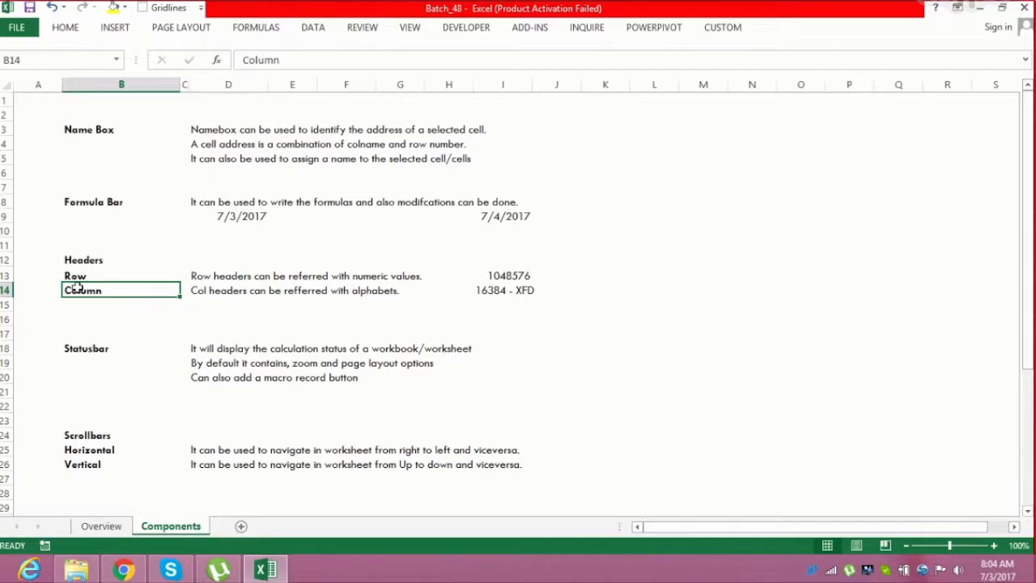
pyautogui.click(93, 277)
# Select entire rows and columns using their row and column headers, singly and as ranges
pyautogui.moveTo(4, 129); pyautogui.dragTo(12, 354)
pyautogui.moveTo(120, 84); pyautogui.dragTo(409, 81)
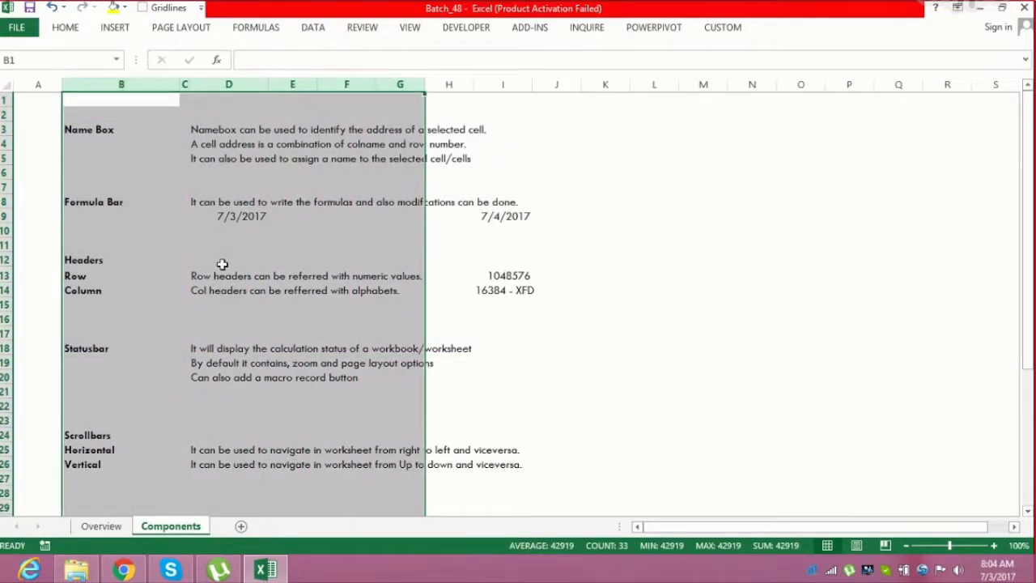
pyautogui.click(231, 287)
pyautogui.click(335, 272)
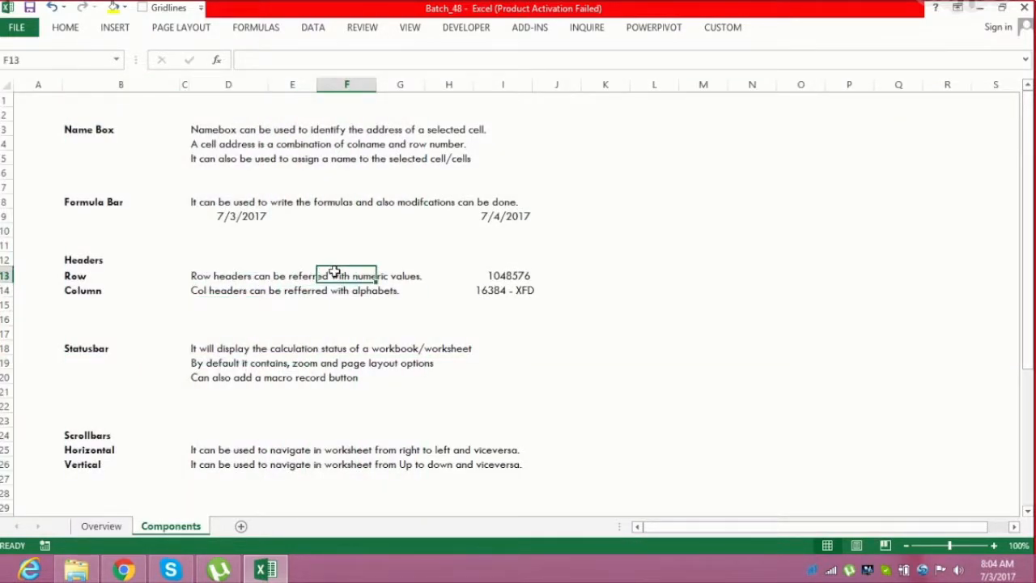
pyautogui.click(235, 288)
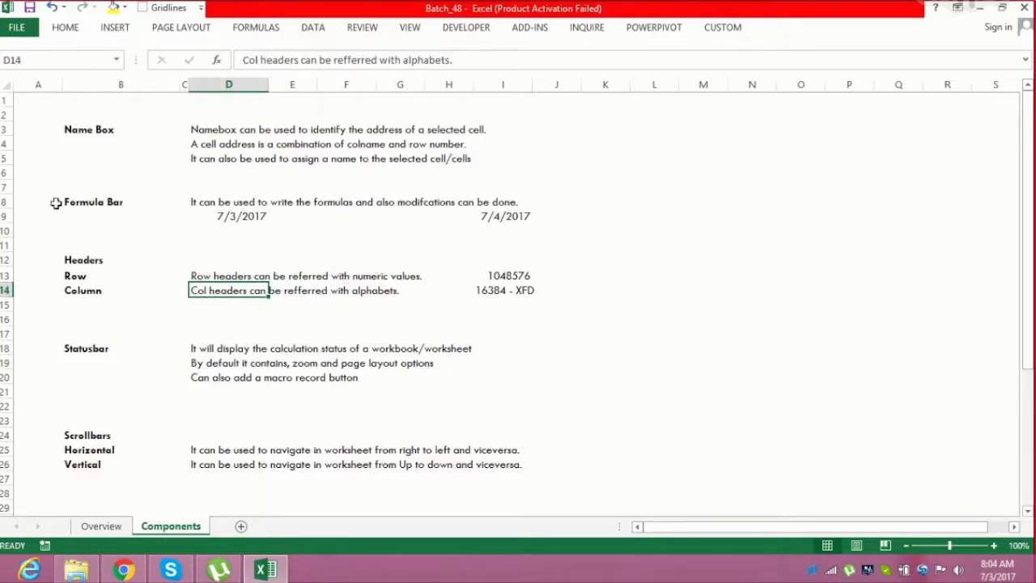
pyautogui.click(4, 158)
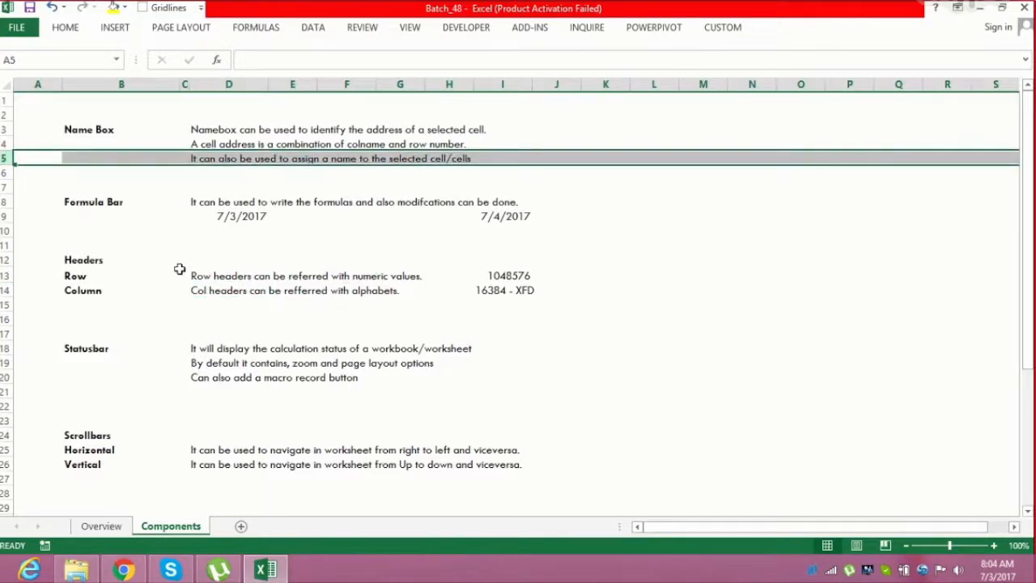
pyautogui.click(6, 203)
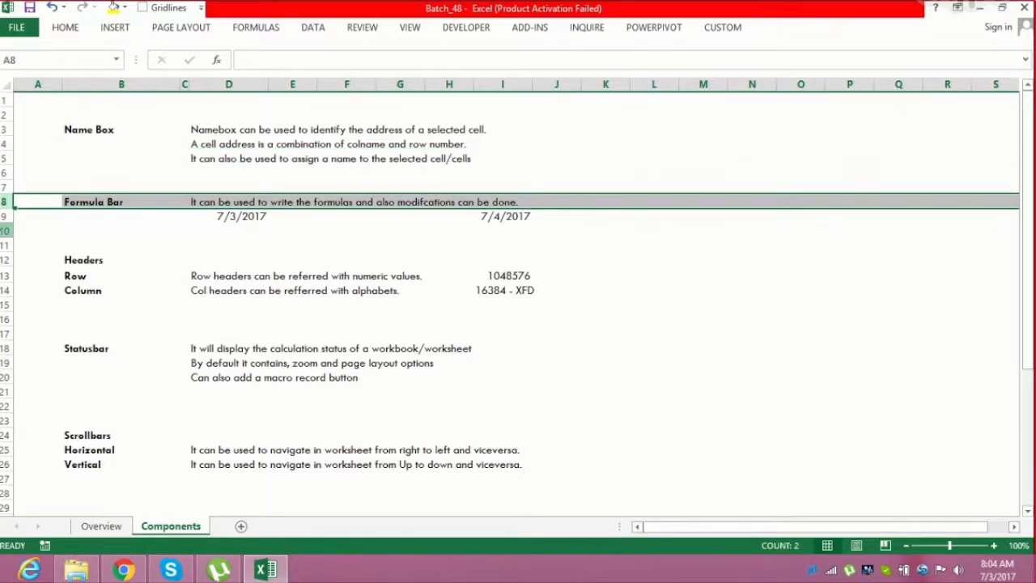
pyautogui.click(5, 231)
pyautogui.moveTo(4, 130); pyautogui.dragTo(20, 320)
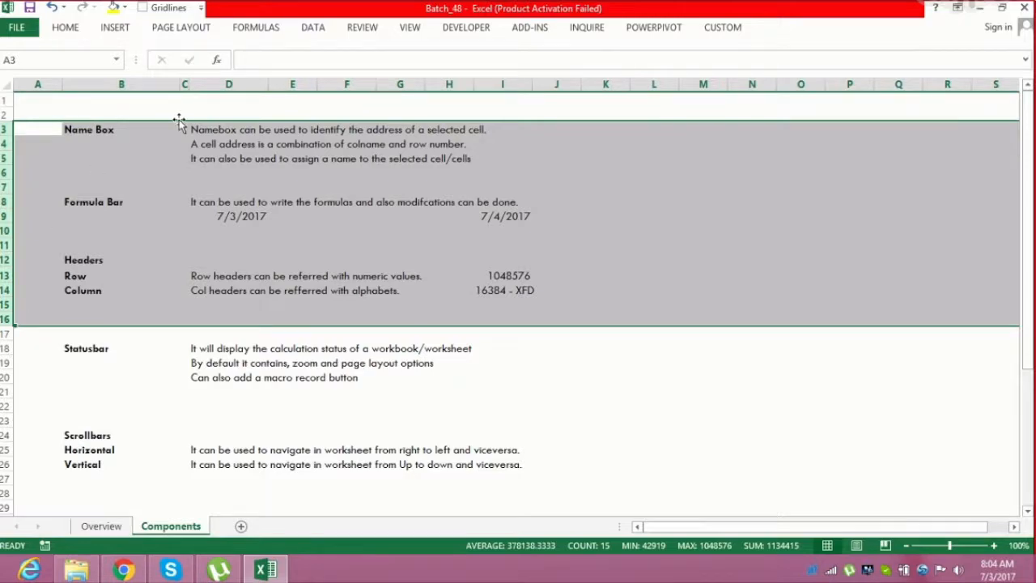
pyautogui.click(121, 84)
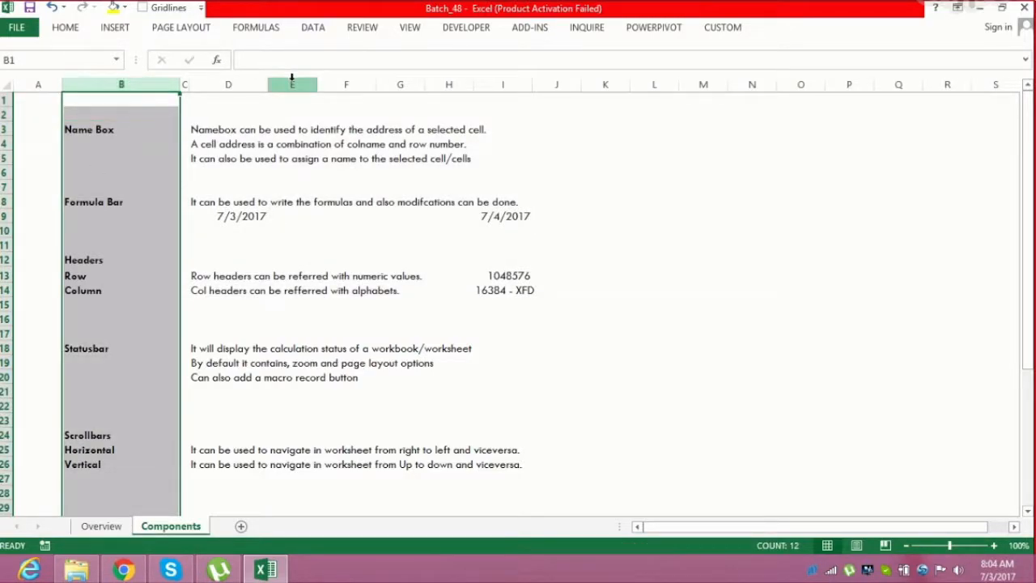
pyautogui.click(293, 84)
pyautogui.moveTo(410, 84); pyautogui.dragTo(573, 84)
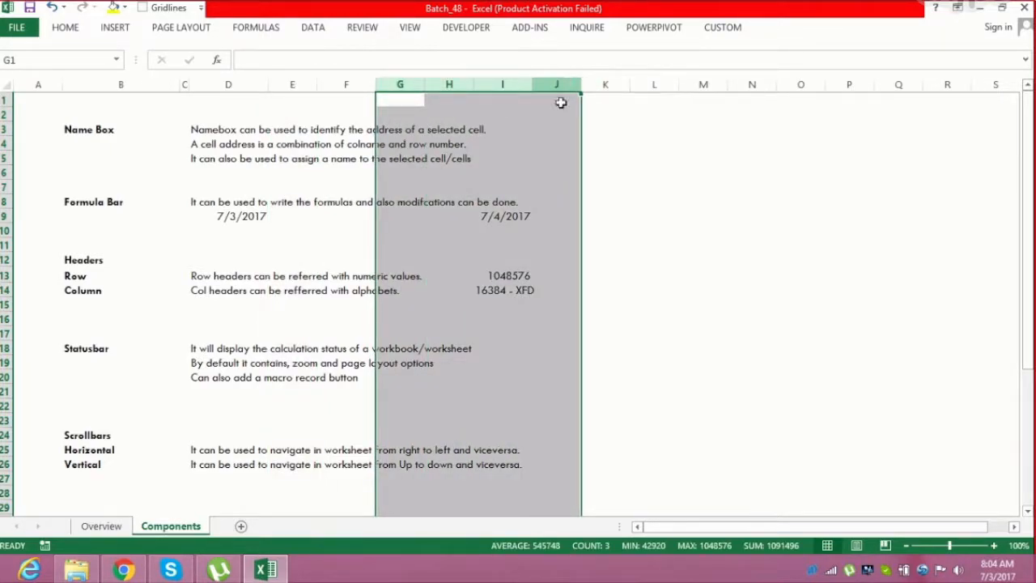
# AutoFit the width of column I to fit the 16384 - XFD entry in I14
pyautogui.click(520, 290)
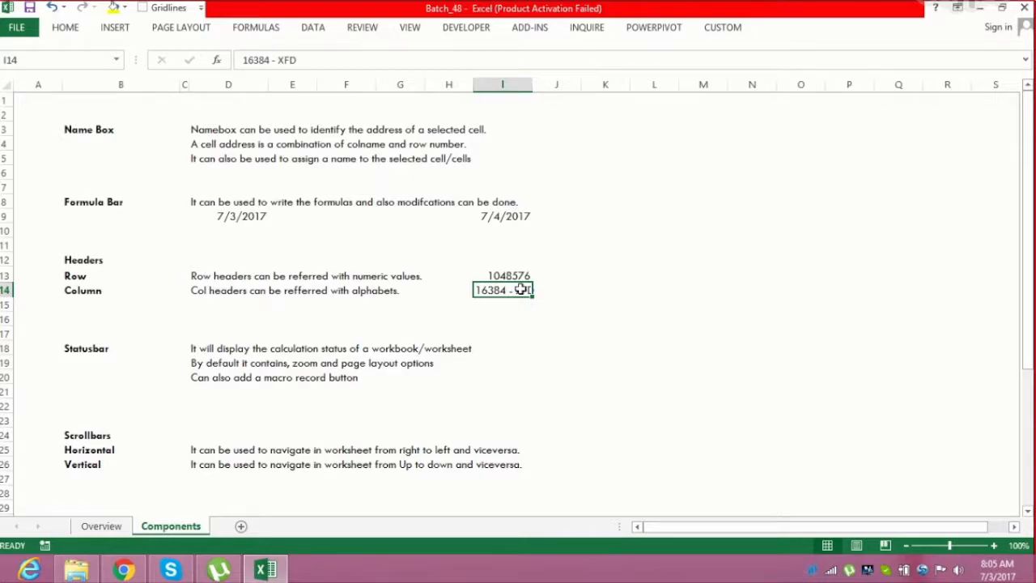
pyautogui.click(504, 275)
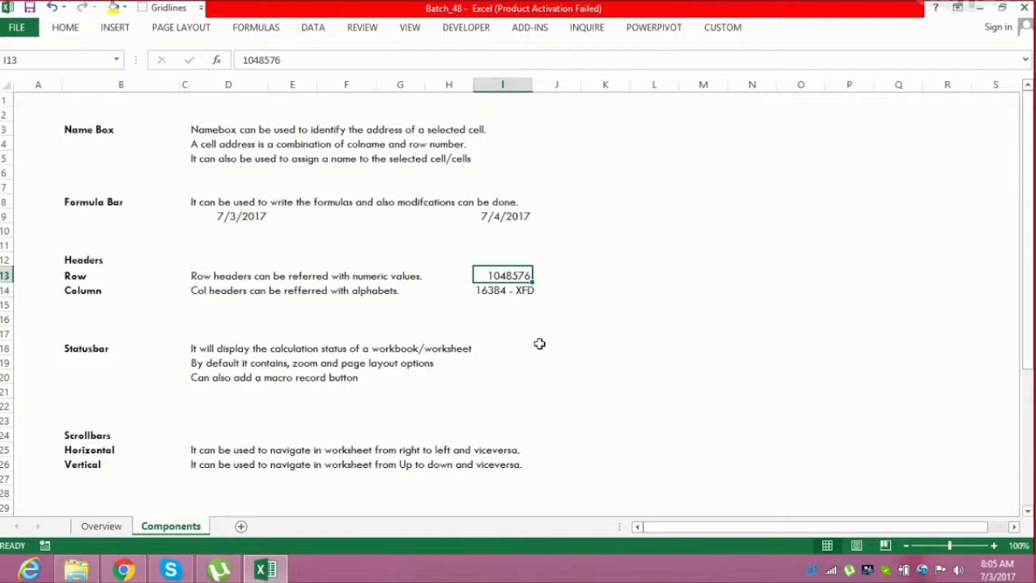
pyautogui.press('Down')
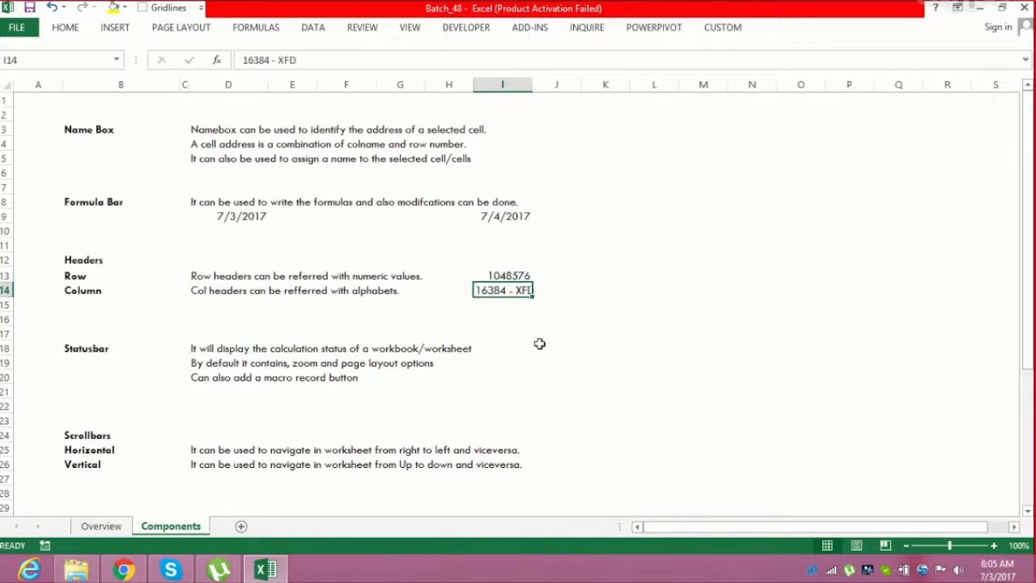
pyautogui.press('alt')
pyautogui.press('h')
pyautogui.press('o')
pyautogui.press('i')
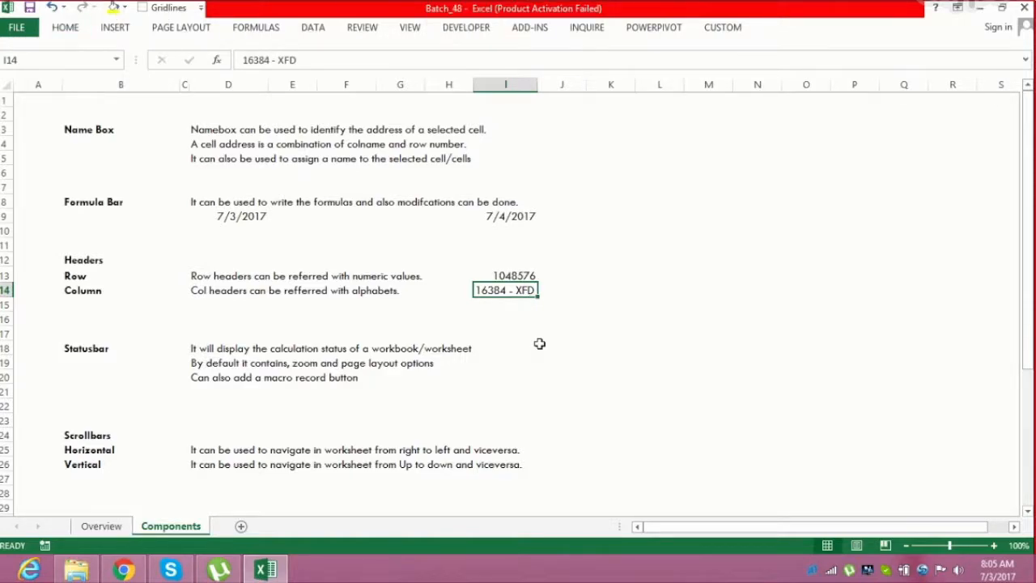
# Move through the sheet with the arrow keys, extending a selection over the Headers labels in B12:B14
pyautogui.press('Up')
pyautogui.press('Left')
pyautogui.press('Left')
pyautogui.press('Left')
pyautogui.press('Left')
pyautogui.press('Left')
pyautogui.press('Left')
pyautogui.press('Left')
pyautogui.press('Up')
pyautogui.hotkey('shift', 'Down')
pyautogui.hotkey('shift', 'Down')
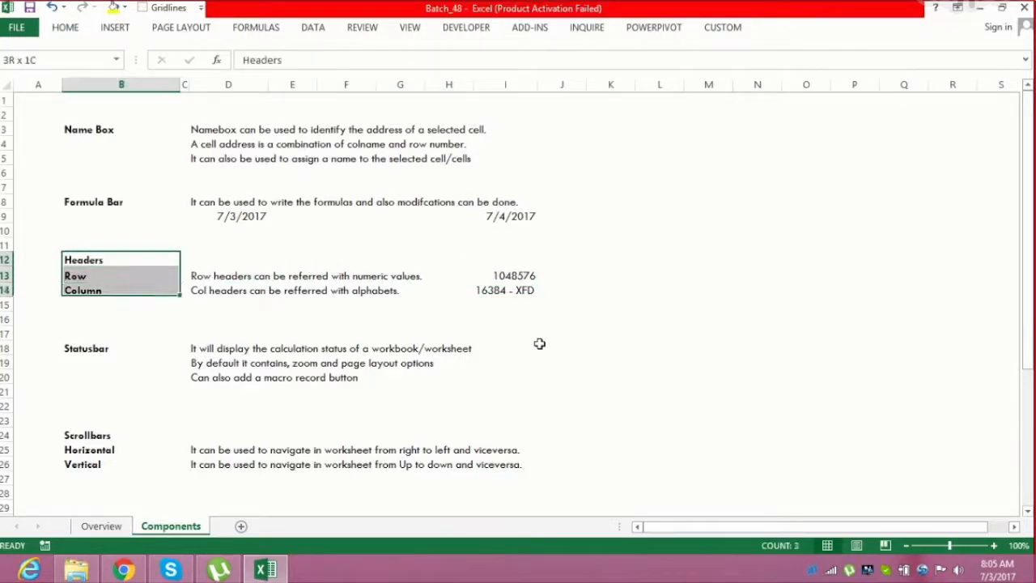
pyautogui.hotkey('shift', 'Right')
pyautogui.hotkey('shift', 'Right')
pyautogui.hotkey('shift', 'Right')
pyautogui.hotkey('shift', 'Right')
pyautogui.hotkey('shift', 'Right')
pyautogui.hotkey('shift', 'Right')
pyautogui.hotkey('shift', 'Right')
pyautogui.hotkey('shift', 'Right')
pyautogui.press('Down')
pyautogui.press('Down')
pyautogui.press('Down')
pyautogui.press('Down')
pyautogui.press('Down')
pyautogui.press('Down')
pyautogui.press('Down')
pyautogui.press('Down')
pyautogui.press('Down')
pyautogui.press('Down')
pyautogui.press('Down')
pyautogui.press('Down')
pyautogui.press('Down')
pyautogui.press('Down')
pyautogui.press('Down')
pyautogui.press('Down')
pyautogui.press('Down')
pyautogui.press('Down')
pyautogui.press('Down')
pyautogui.press('Down')
pyautogui.press('Down')
pyautogui.press('Down')
pyautogui.press('Down')
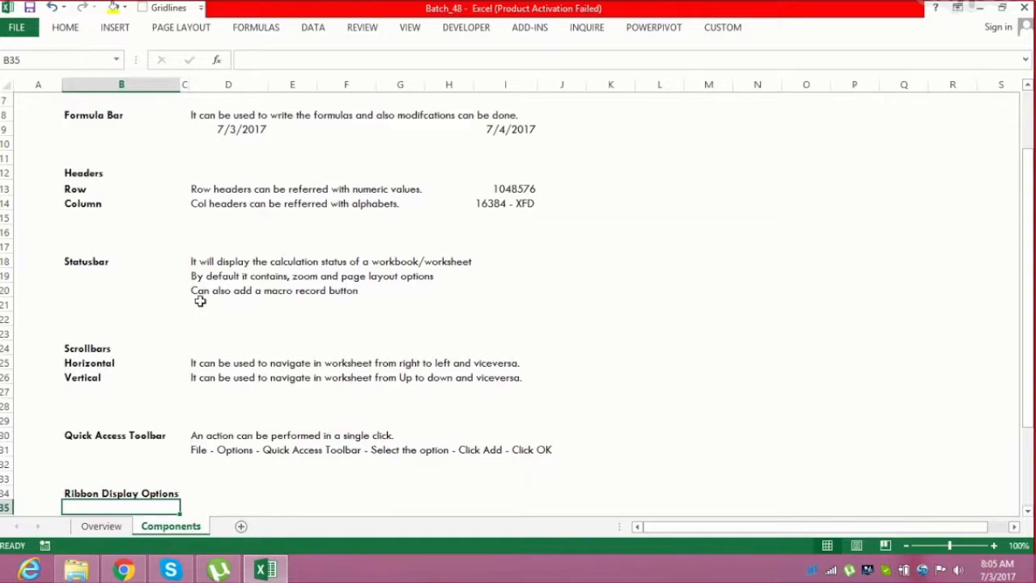
# Navigate cell by cell around the Statusbar notes with the arrow keys
pyautogui.click(199, 276)
pyautogui.press('Down')
pyautogui.press('Down')
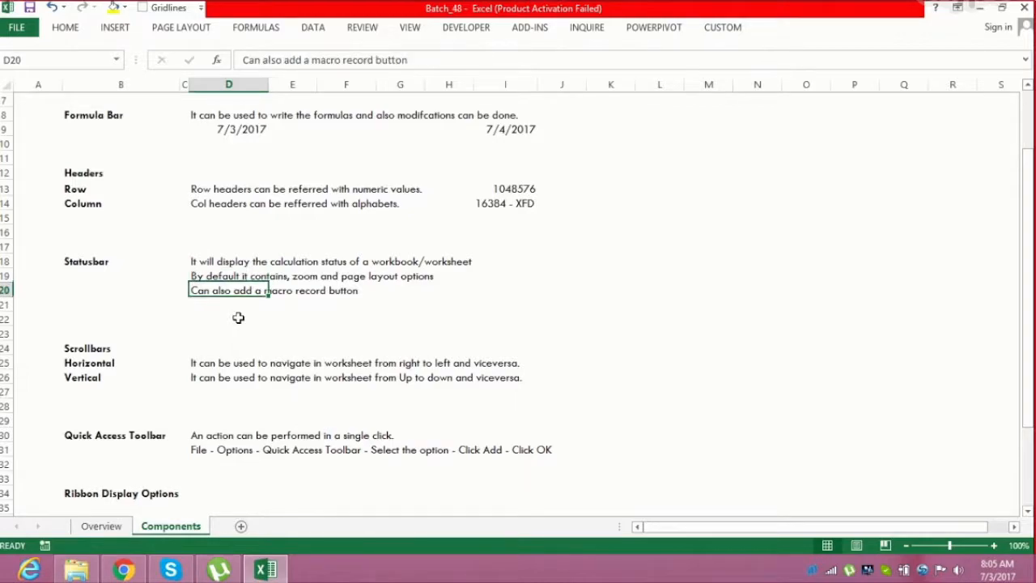
pyautogui.press('Up')
pyautogui.press('Up')
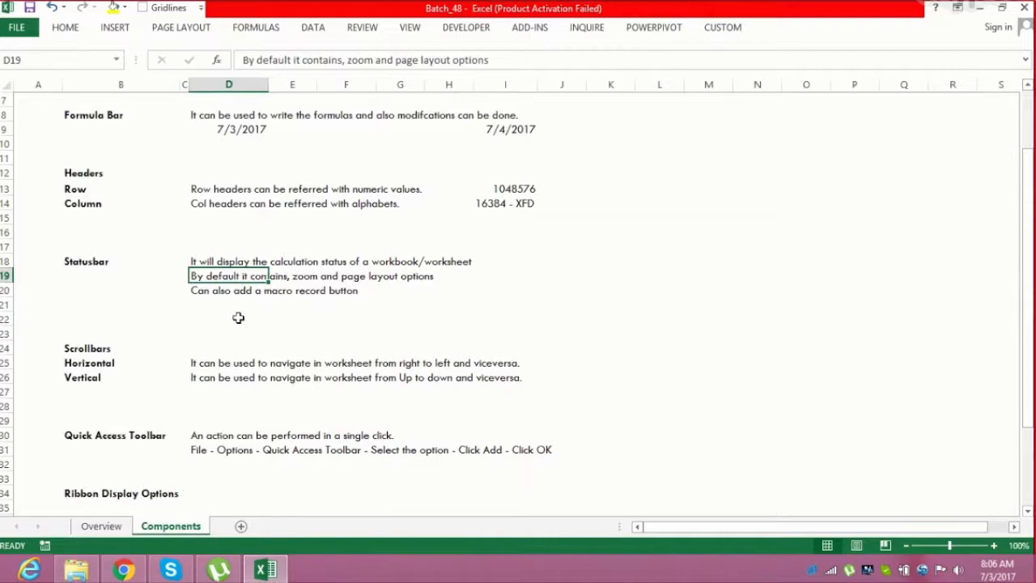
pyautogui.press('Down')
pyautogui.press('Down')
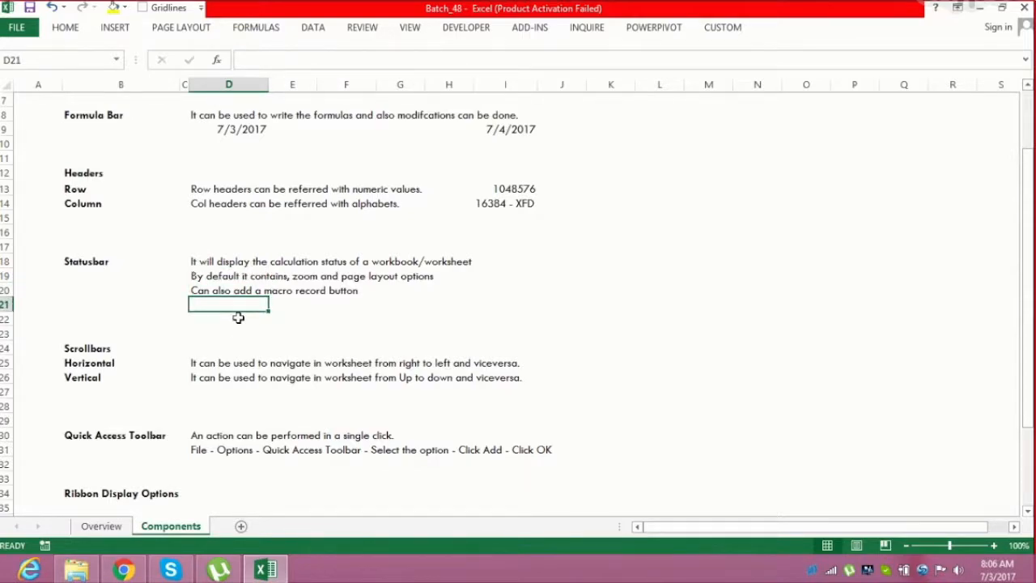
pyautogui.press('Up')
pyautogui.press('Right')
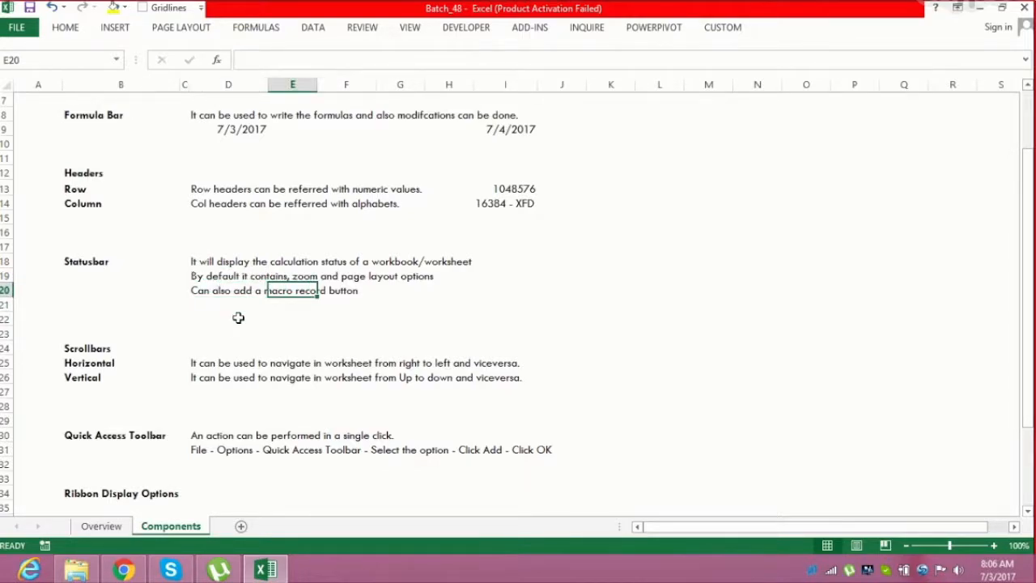
pyautogui.press('Up')
pyautogui.press('Left')
pyautogui.press('Left')
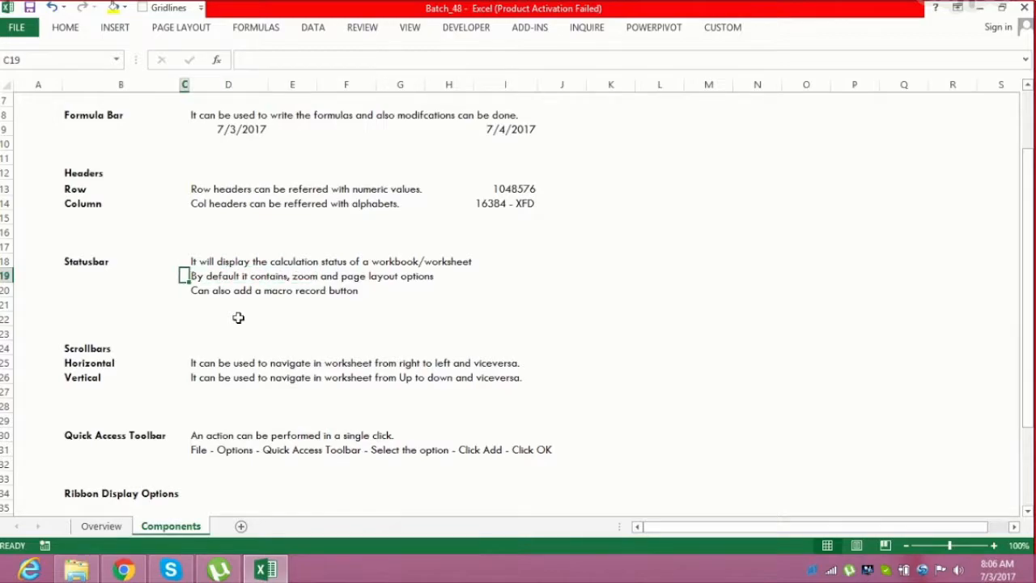
pyautogui.press('Right')
pyautogui.press('Right')
pyautogui.press('Right')
pyautogui.press('Right')
pyautogui.press('Right')
pyautogui.press('Right')
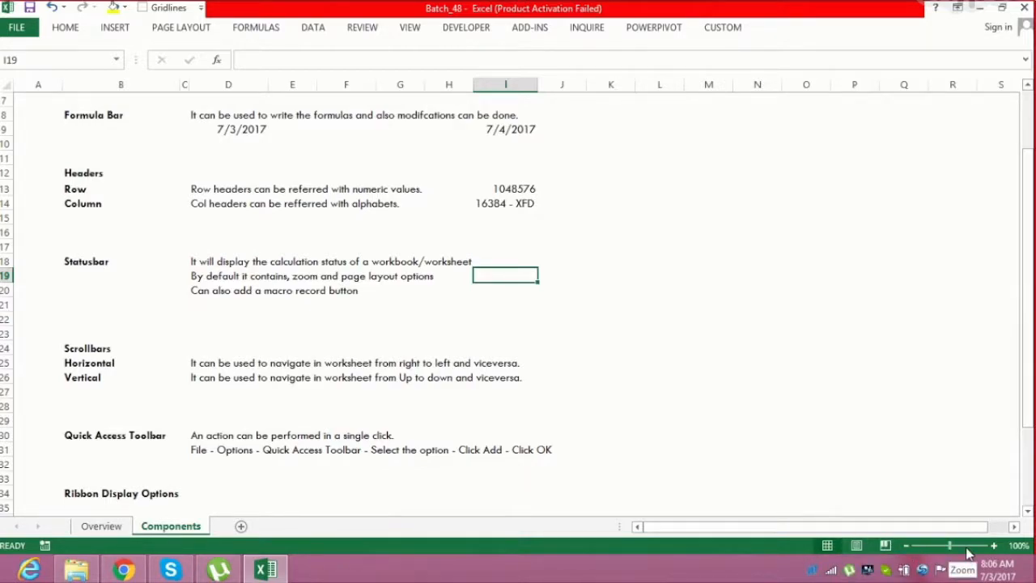
# Zoom the sheet to 120% with the status bar zoom control, then back to 100%
pyautogui.click(994, 546)
pyautogui.click(994, 546)
pyautogui.click(994, 546)
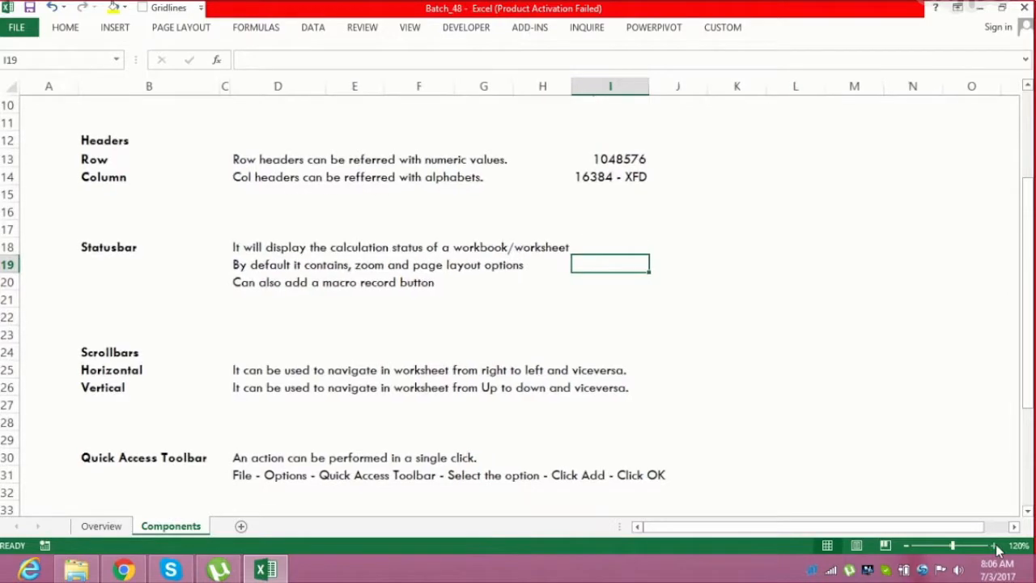
pyautogui.click(905, 546)
pyautogui.click(905, 546)
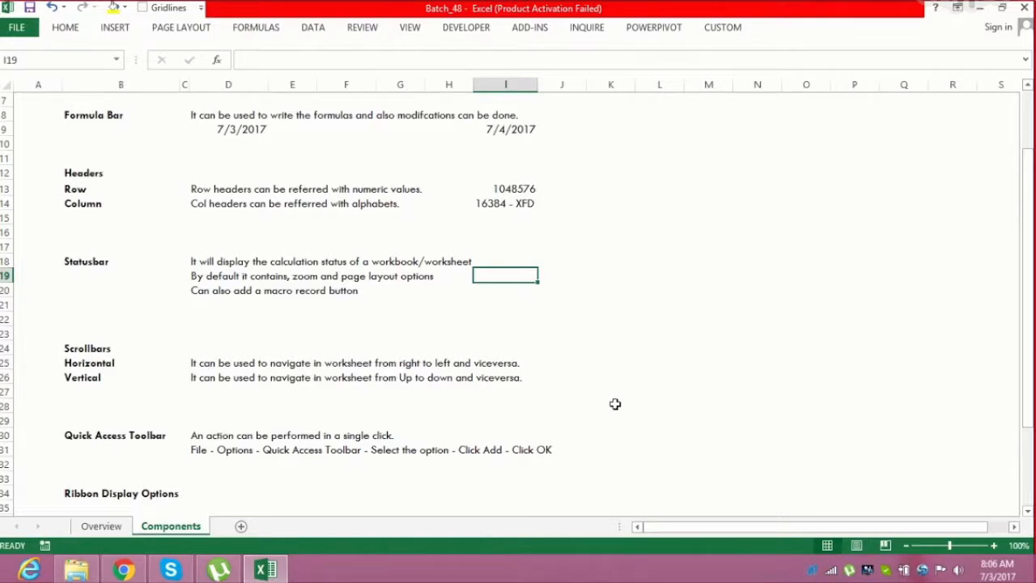
# Move cell by cell through the Statusbar notes and down the sheet with the arrow keys
pyautogui.click(176, 288)
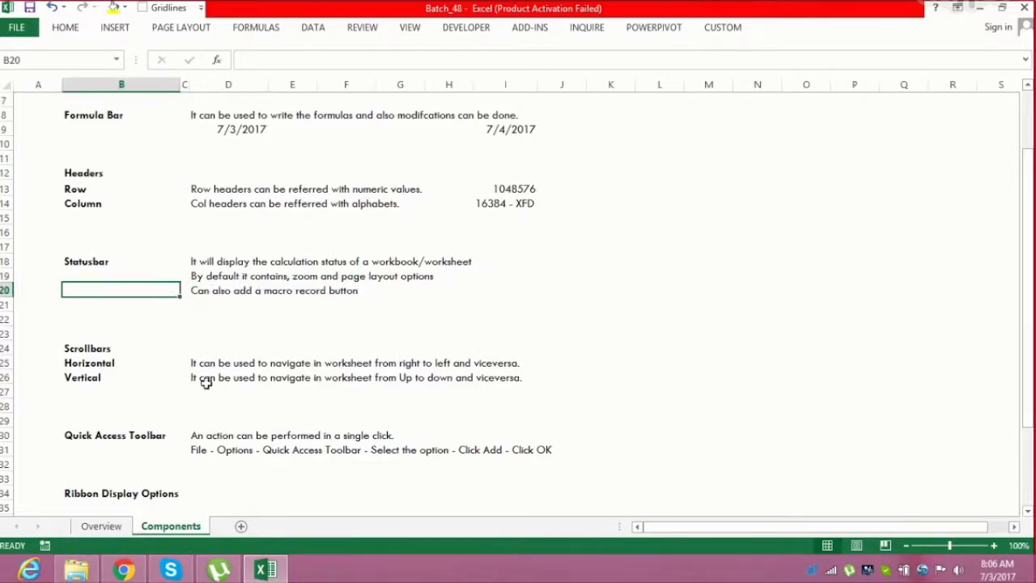
pyautogui.click(217, 293)
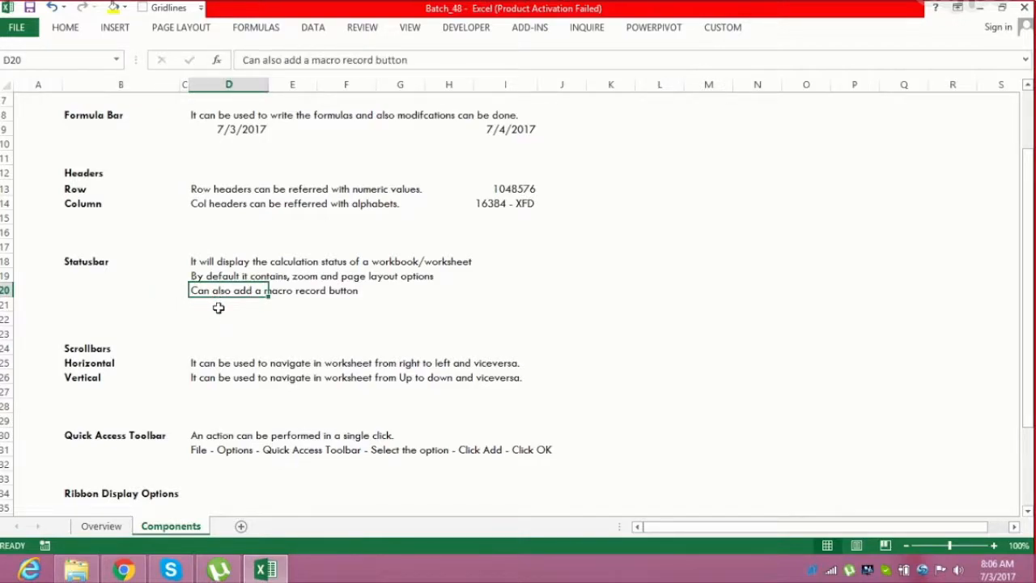
pyautogui.click(217, 304)
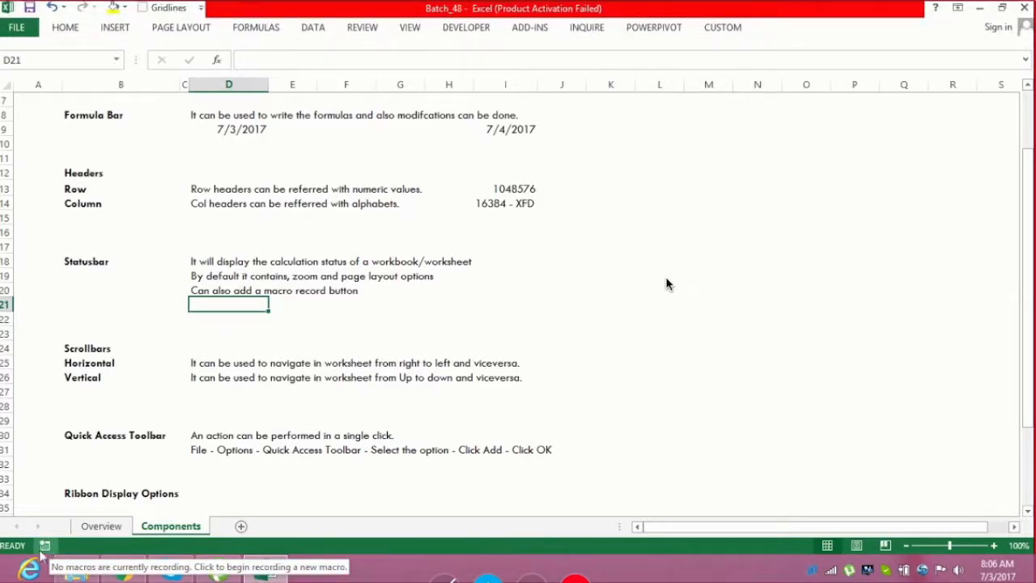
pyautogui.press('Down')
pyautogui.press('Down')
pyautogui.press('Down')
pyautogui.press('Down')
pyautogui.press('Down')
pyautogui.press('Down')
pyautogui.press('Down')
pyautogui.press('Down')
pyautogui.press('Down')
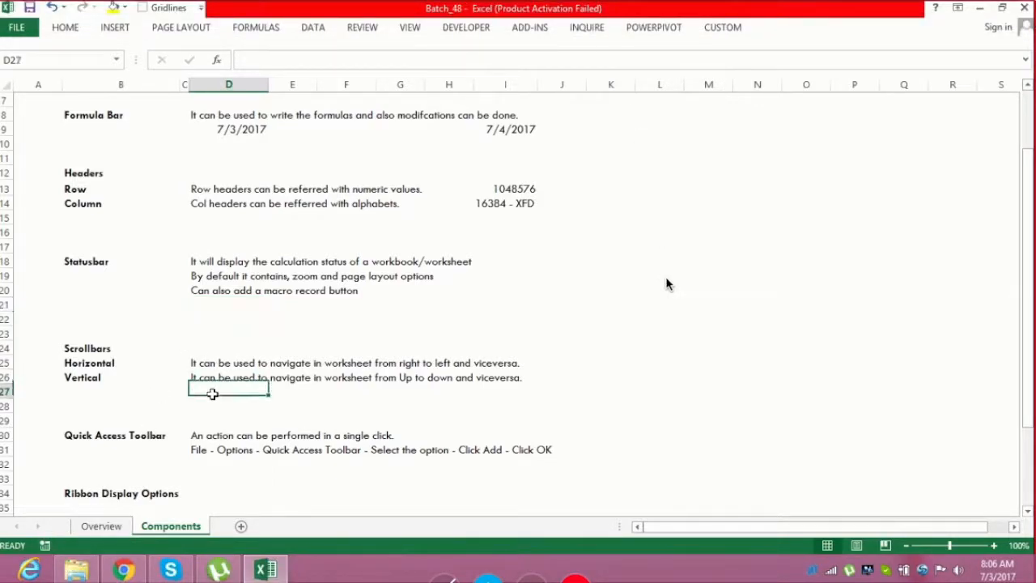
pyautogui.press('Down')
pyautogui.press('Down')
pyautogui.press('Down')
pyautogui.press('Down')
pyautogui.press('Down')
pyautogui.press('Down')
pyautogui.press('Down')
pyautogui.press('Down')
pyautogui.press('Down')
pyautogui.press('Down')
pyautogui.press('Down')
pyautogui.press('Down')
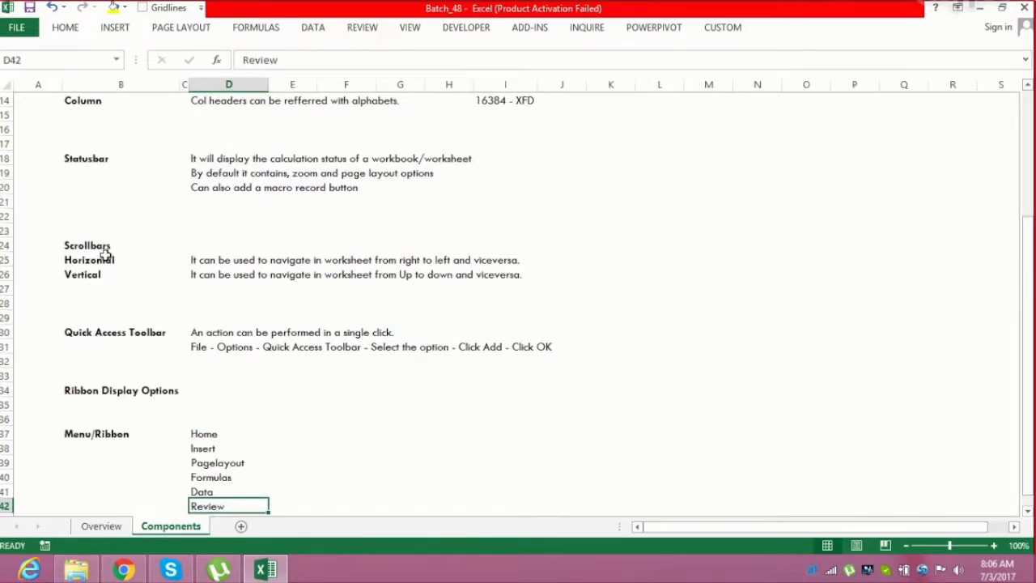
# Select the Scrollbars labels and descriptions and try the horizontal and vertical scrollbars to move through the sheet
pyautogui.click(212, 261)
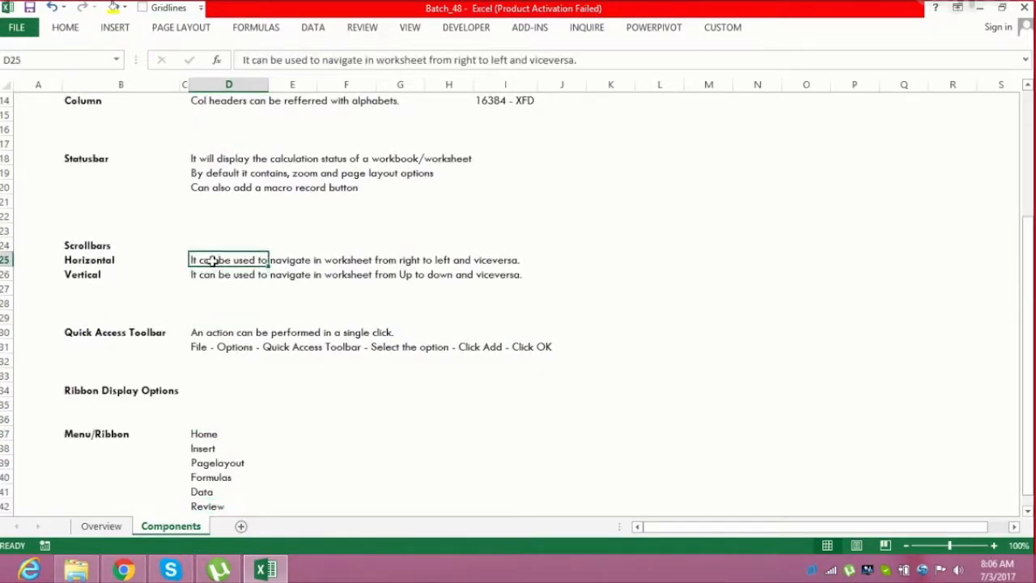
pyautogui.click(109, 259)
pyautogui.click(110, 274)
pyautogui.click(106, 260)
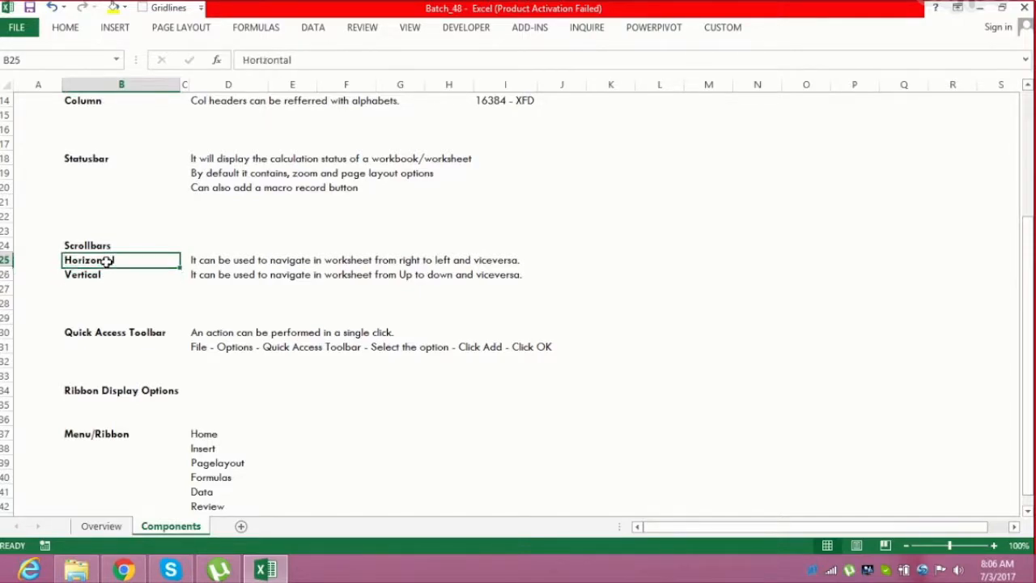
pyautogui.click(102, 275)
pyautogui.moveTo(701, 526)
pyautogui.mouseDown()
pyautogui.moveTo(854, 520)
pyautogui.moveTo(704, 523)
pyautogui.mouseUp()
pyautogui.moveTo(1028, 285); pyautogui.dragTo(1029, 286)
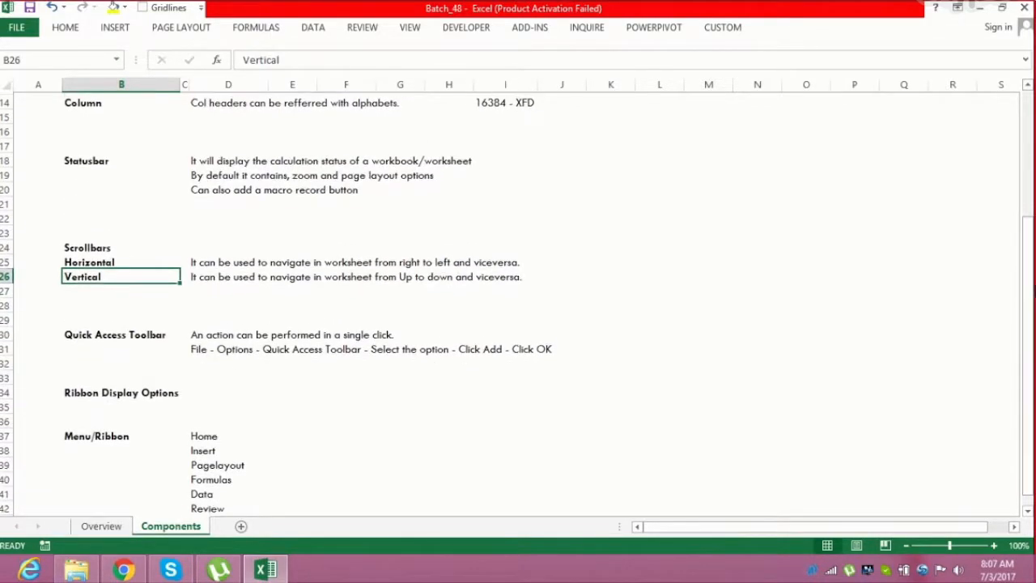
pyautogui.click(204, 261)
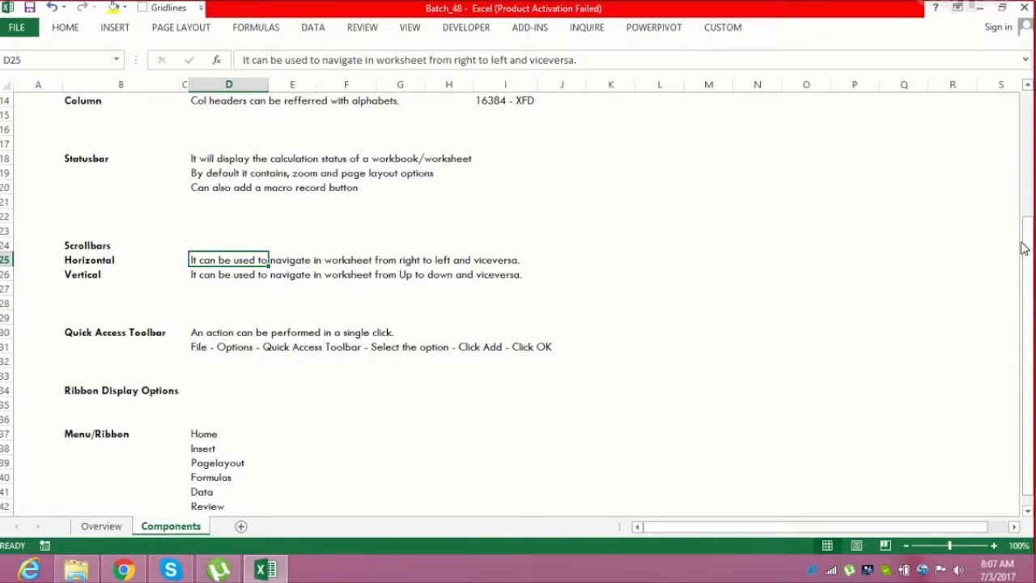
pyautogui.moveTo(1024, 243); pyautogui.dragTo(1024, 256)
pyautogui.click(157, 316)
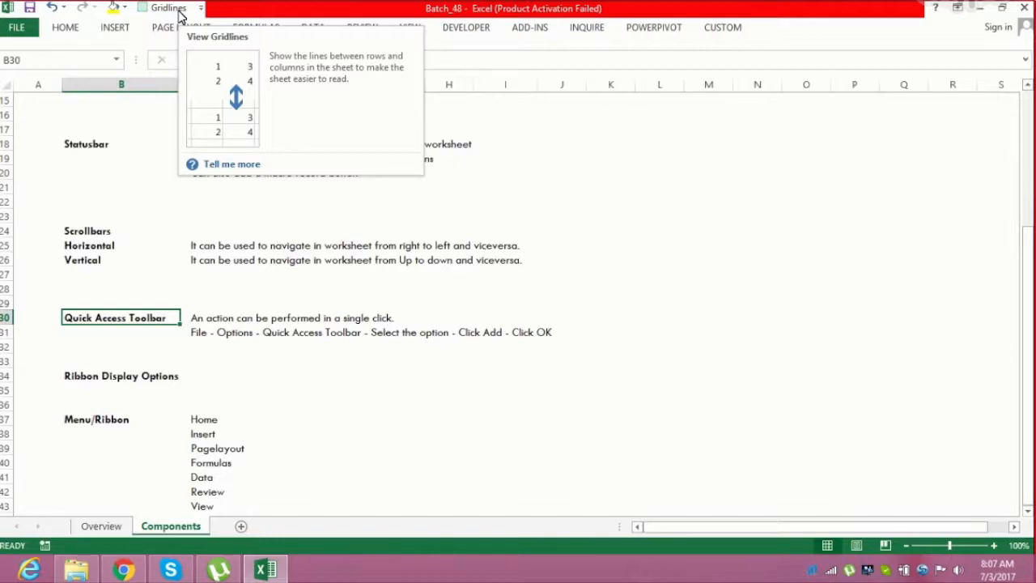
pyautogui.click(583, 190)
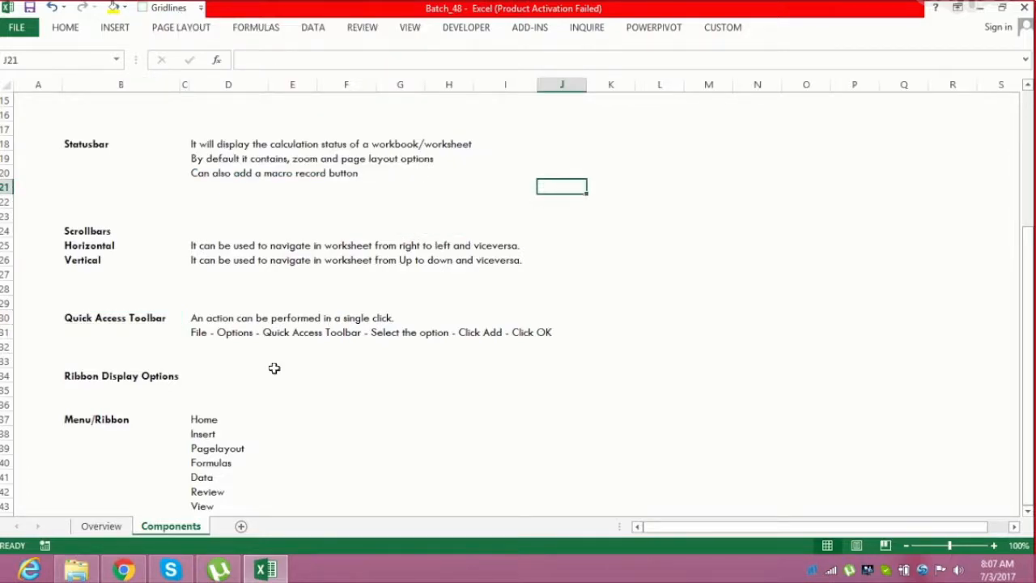
# Open the Quick Access Toolbar page of Excel Options, highlight Decrease Font Size, and cancel without adding it
pyautogui.click(18, 31)
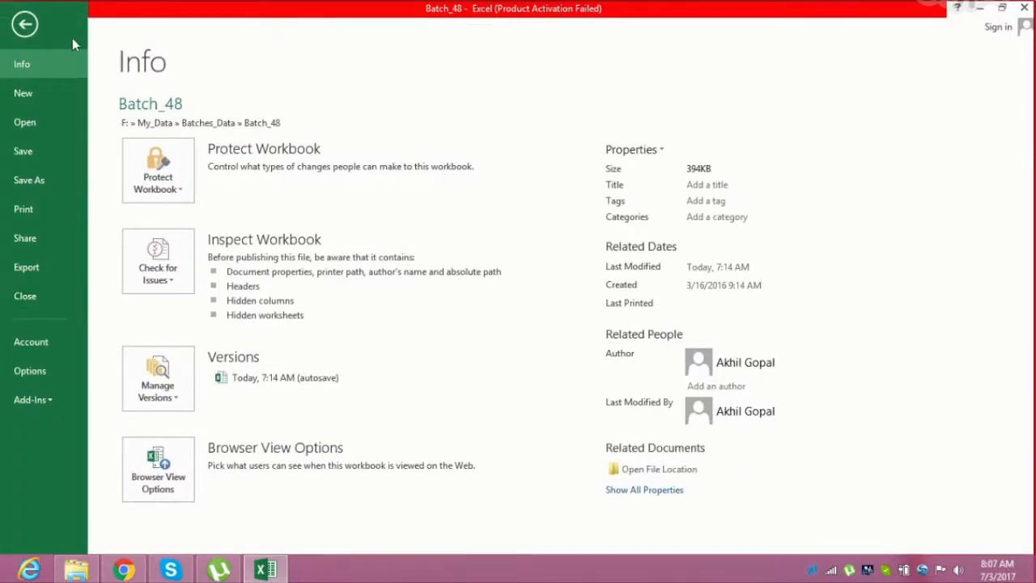
pyautogui.click(25, 25)
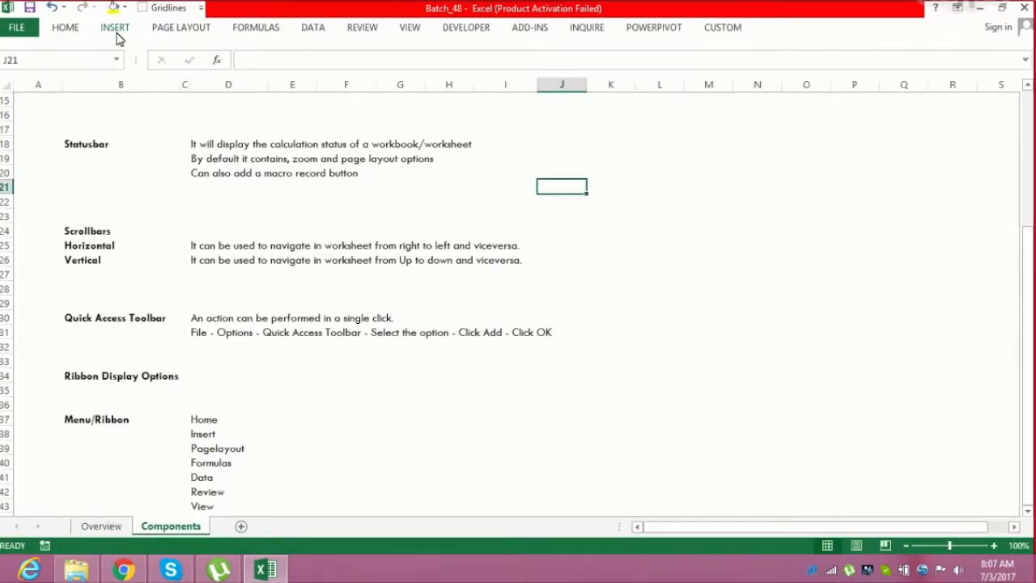
pyautogui.click(20, 32)
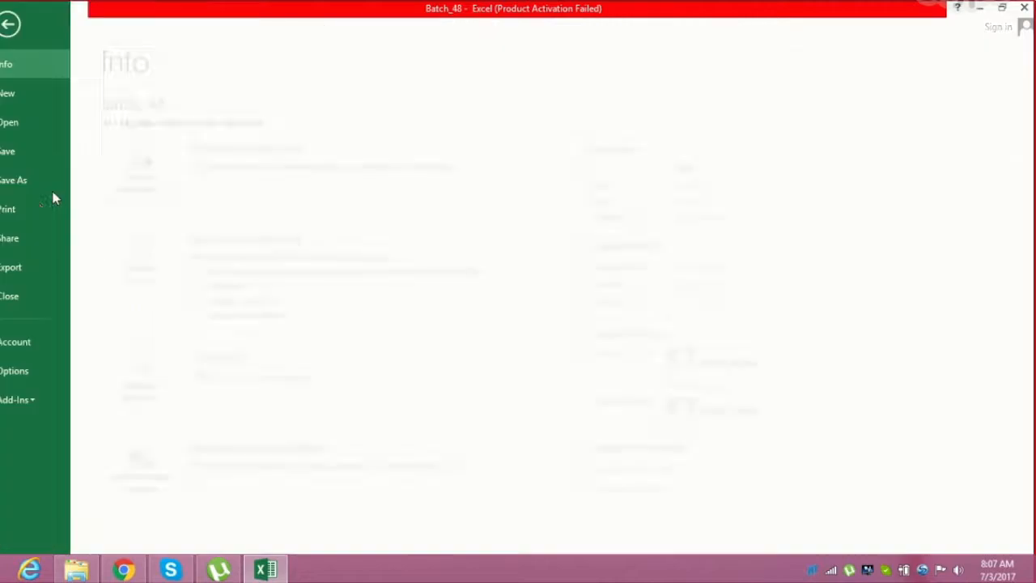
pyautogui.click(47, 371)
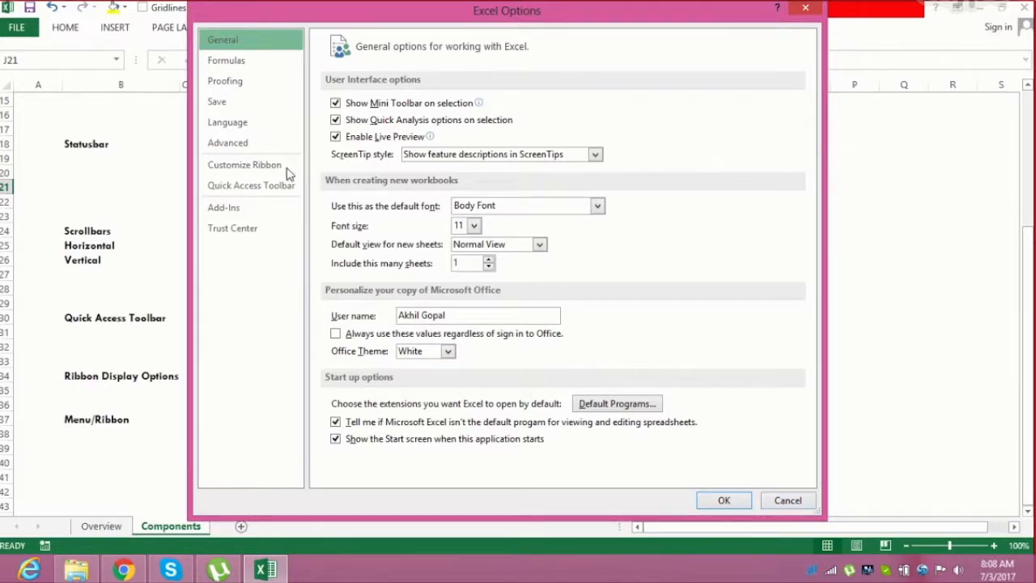
pyautogui.click(270, 186)
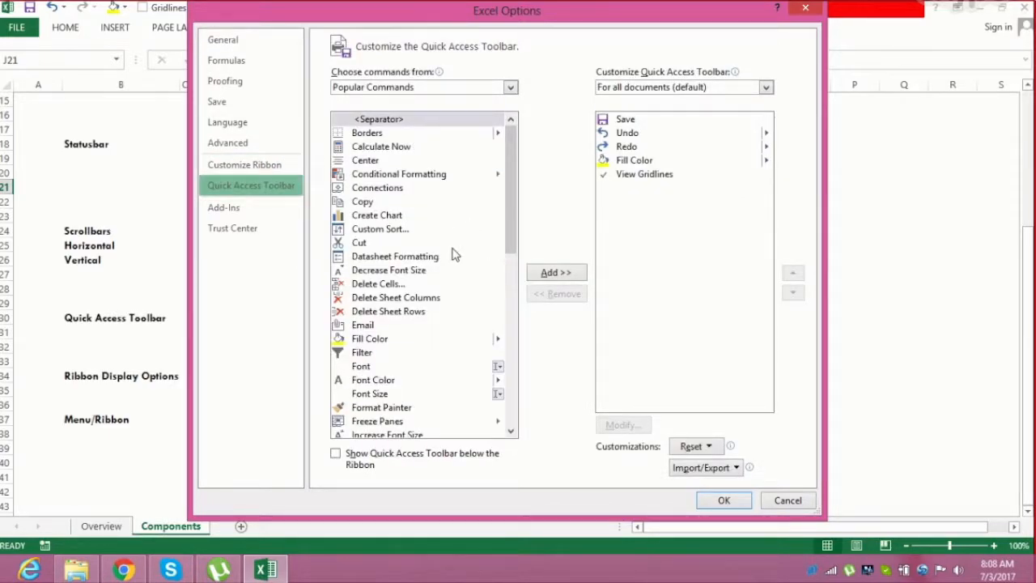
pyautogui.click(448, 271)
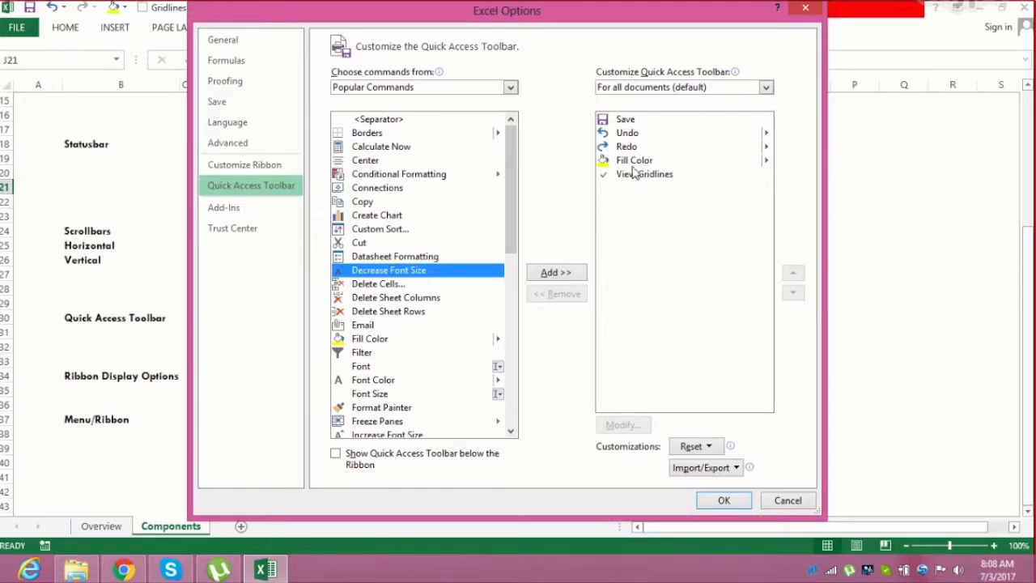
pyautogui.click(789, 500)
# Switch the ribbon display option to Auto-hide Ribbon, then to Show Tabs and Commands
pyautogui.click(369, 375)
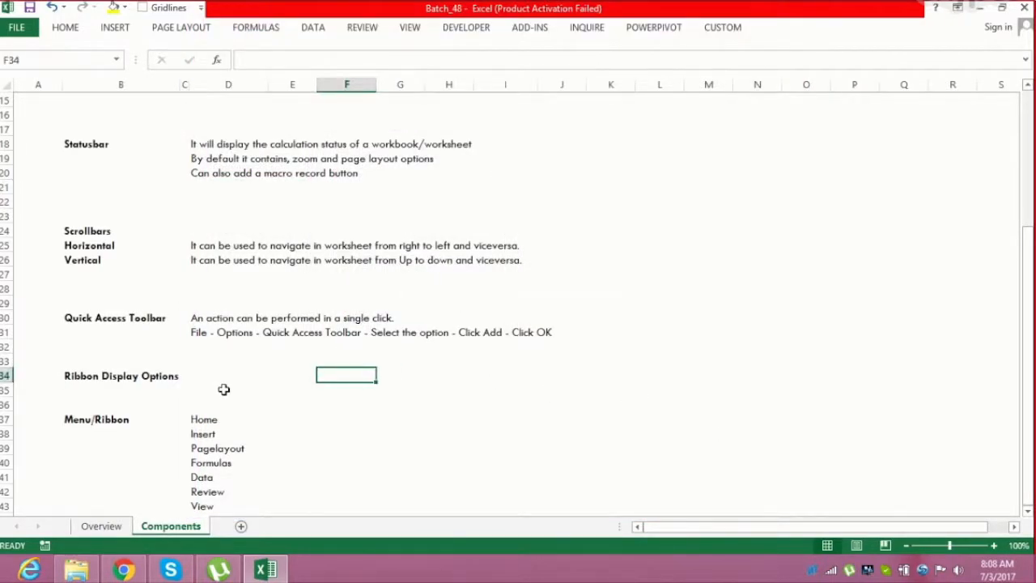
pyautogui.click(170, 374)
pyautogui.click(212, 375)
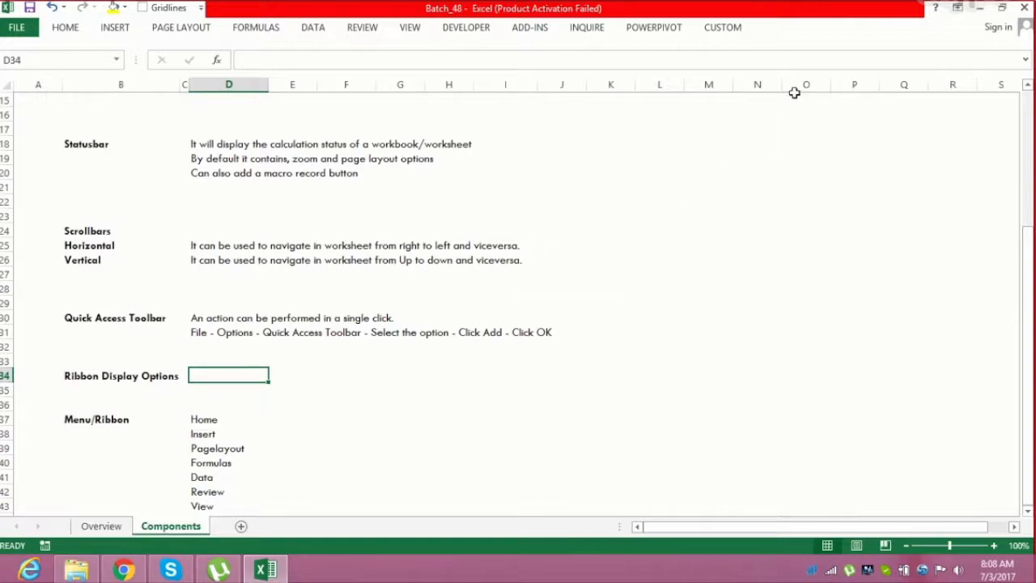
pyautogui.click(960, 10)
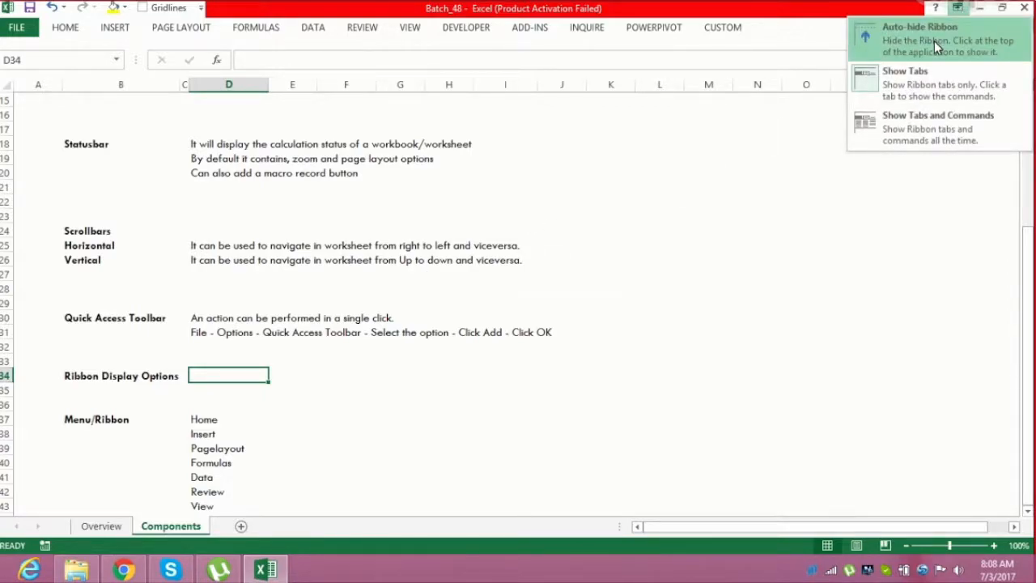
pyautogui.click(934, 40)
pyautogui.click(1003, 8)
pyautogui.click(964, 80)
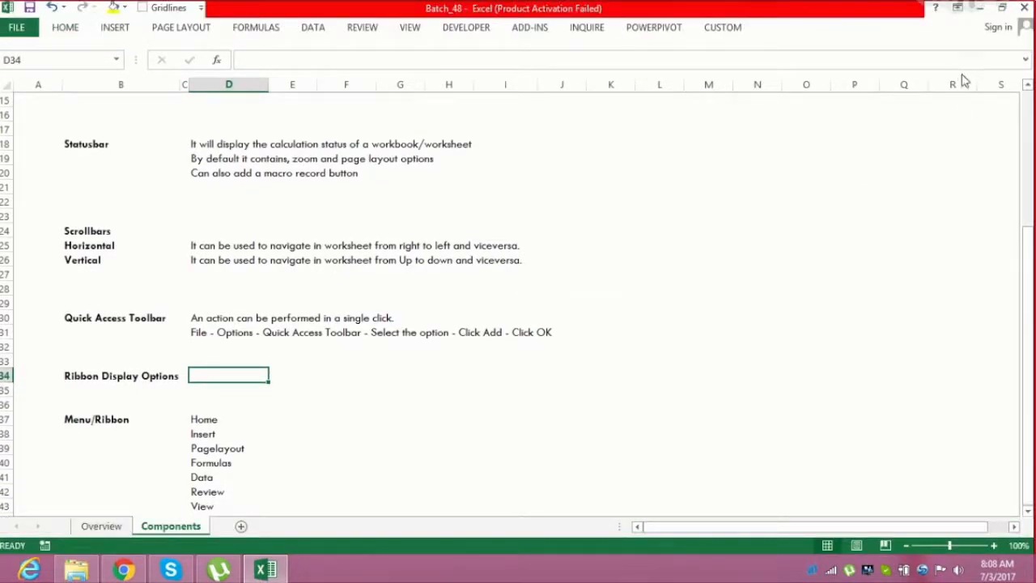
pyautogui.click(956, 7)
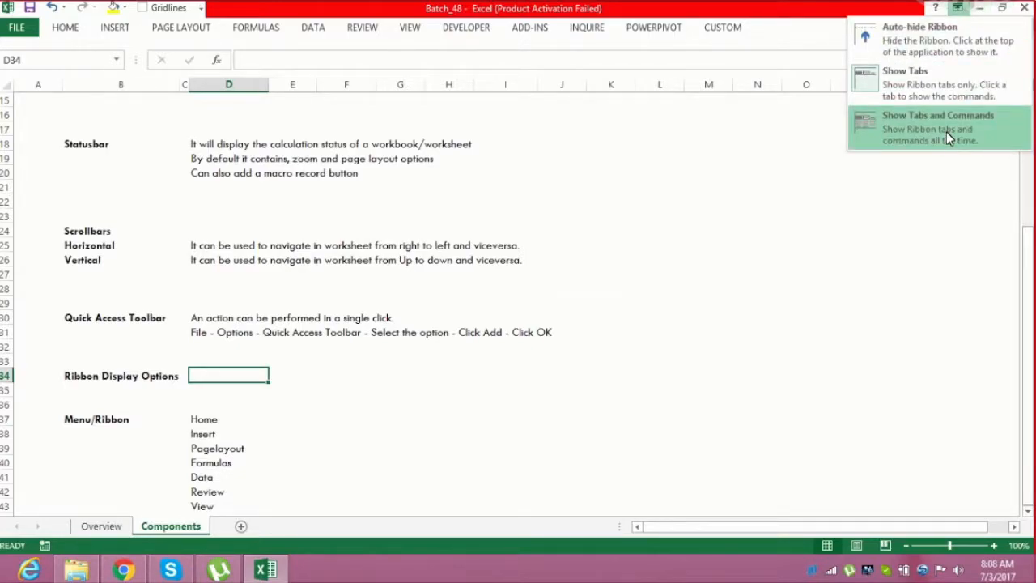
pyautogui.click(949, 138)
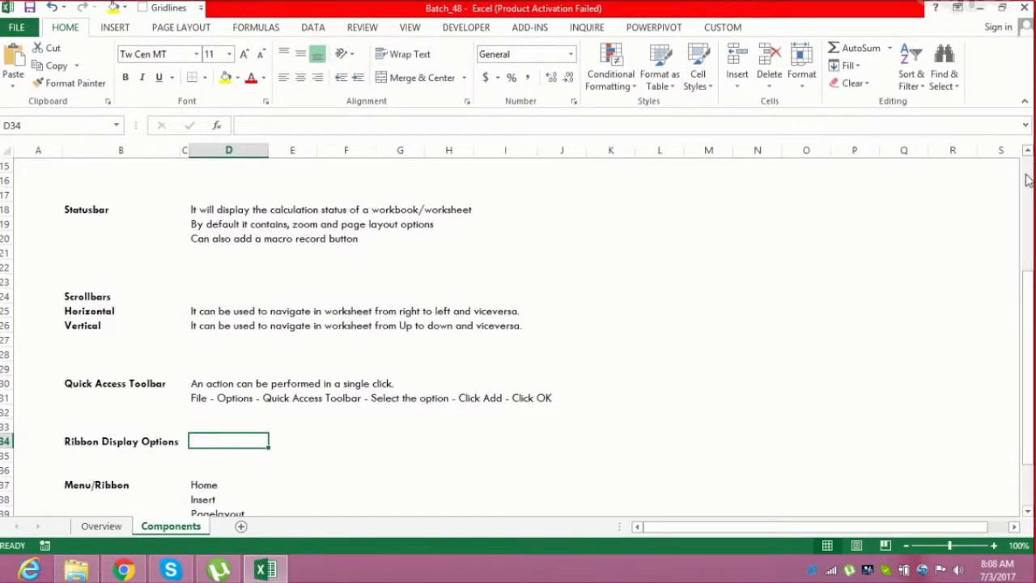
# Select the Menu/Ribbon list in D37:D43 and step through its tab names one by one
pyautogui.moveTo(1024, 308); pyautogui.dragTo(1029, 412)
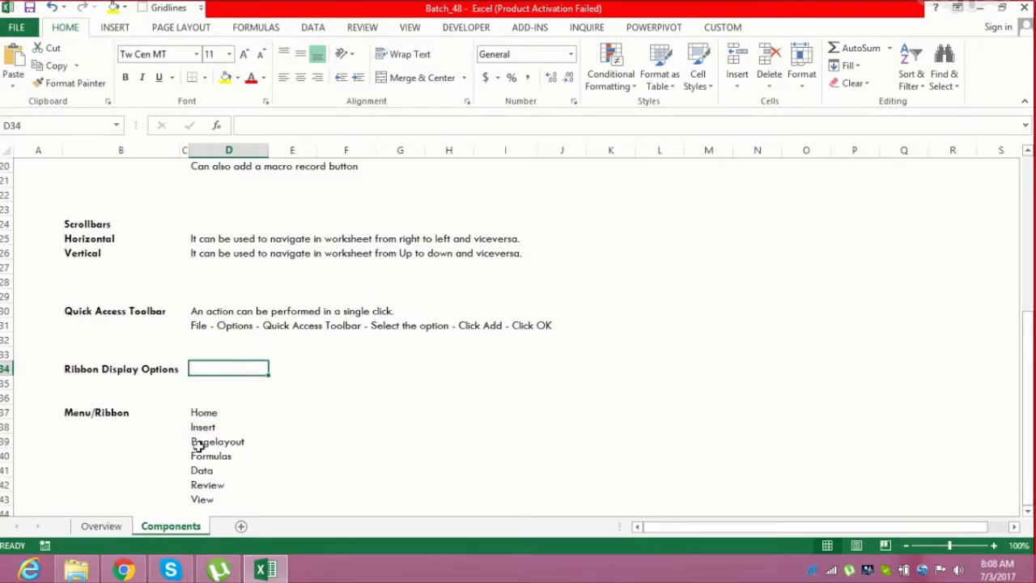
pyautogui.click(203, 413)
pyautogui.press('Down')
pyautogui.press('Down')
pyautogui.press('Down')
pyautogui.press('Down')
pyautogui.press('Down')
pyautogui.press('Down')
pyautogui.press('Down')
pyautogui.press('Down')
pyautogui.press('Down')
pyautogui.press('Down')
pyautogui.press('Down')
pyautogui.press('Up')
pyautogui.press('Up')
pyautogui.press('Up')
pyautogui.press('Up')
pyautogui.press('Up')
pyautogui.press('Up')
pyautogui.press('Up')
pyautogui.press('Up')
pyautogui.press('Up')
pyautogui.press('Up')
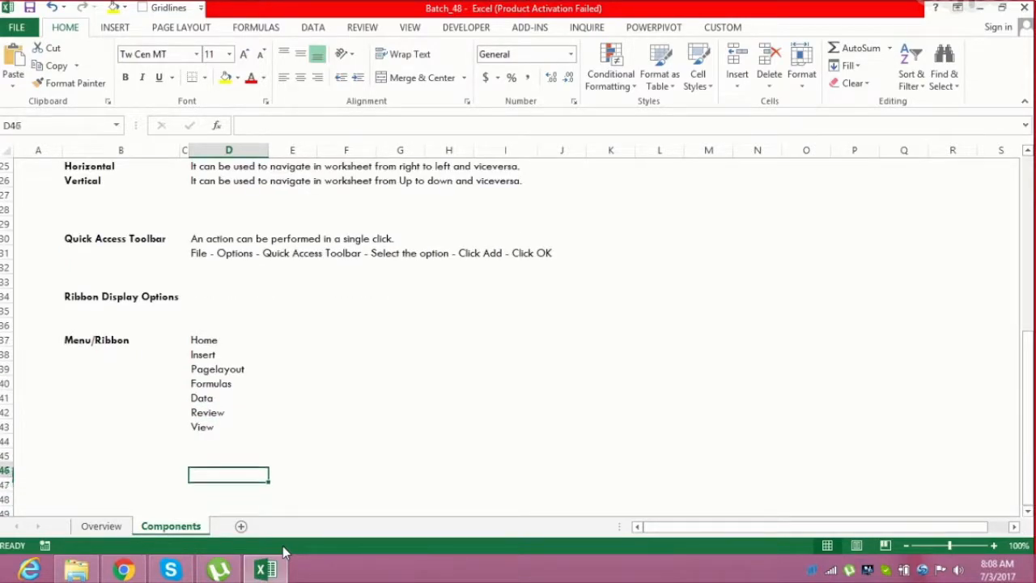
pyautogui.press('Up')
pyautogui.hotkey('ctrl', 'shift', 'Down')
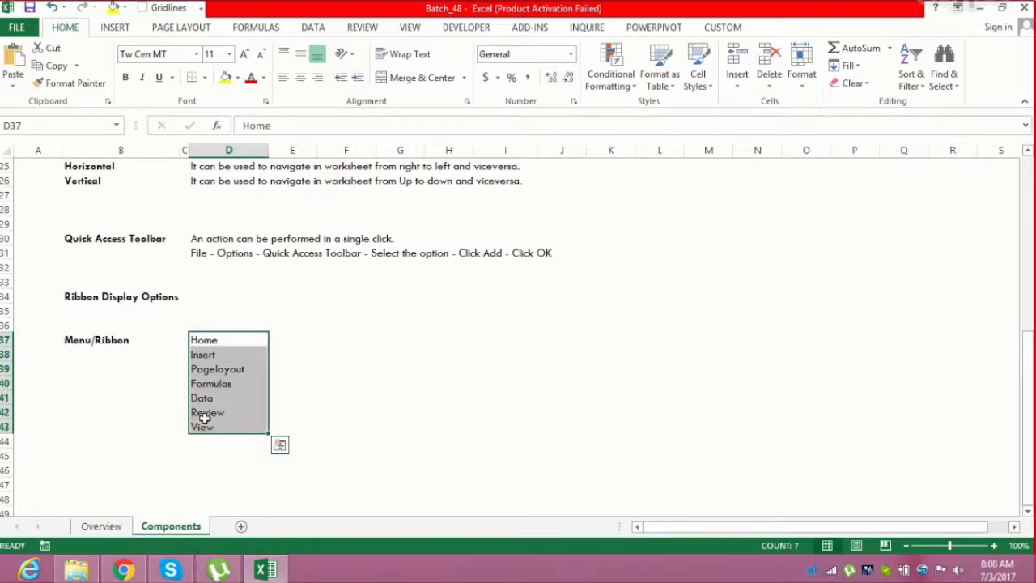
pyautogui.click(219, 383)
pyautogui.click(218, 398)
pyautogui.click(219, 413)
pyautogui.click(219, 424)
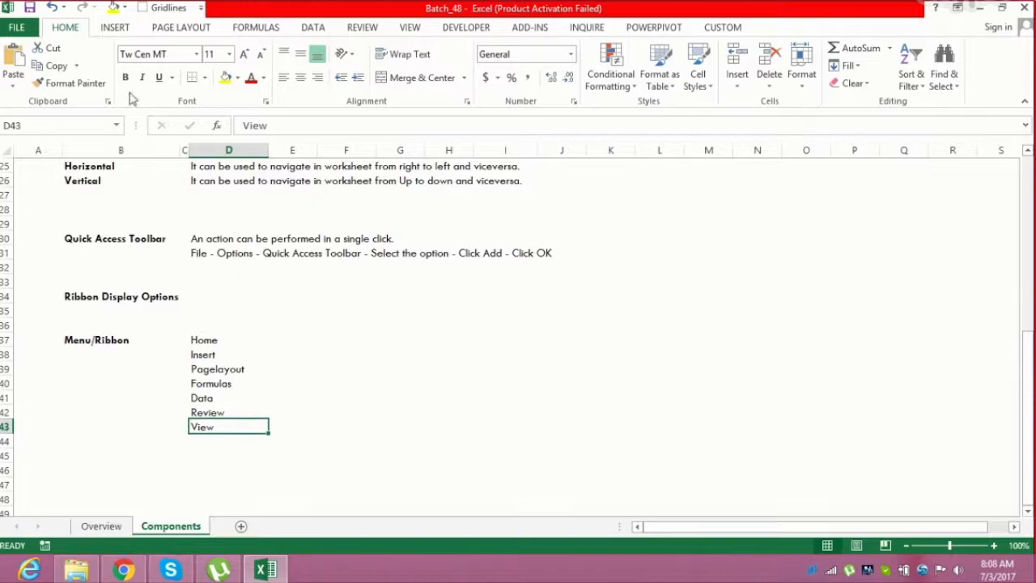
# Show the View tab commands alongside the Menu/Ribbon list, then return to the Home tab
pyautogui.click(408, 29)
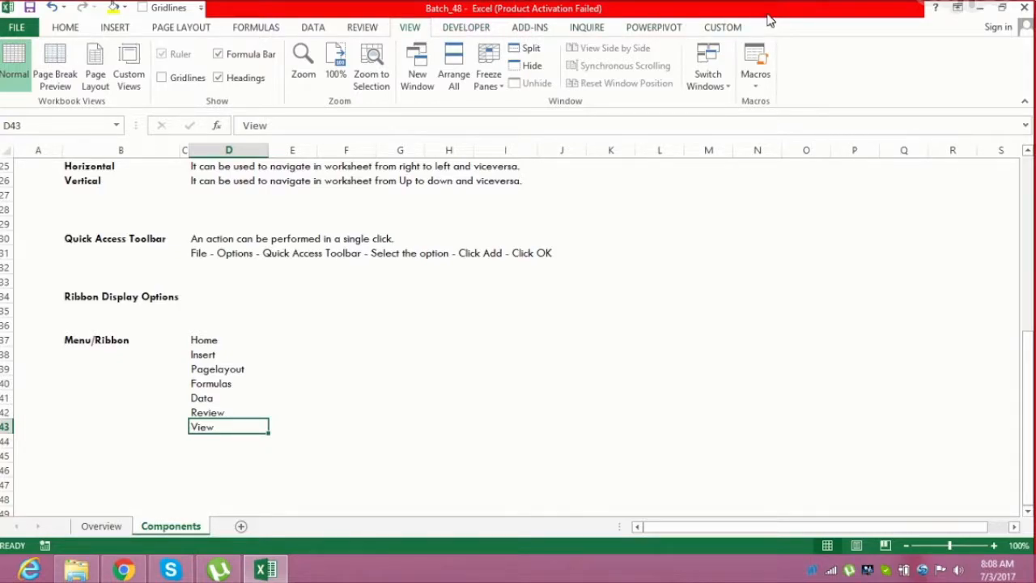
pyautogui.moveTo(205, 344); pyautogui.dragTo(203, 425)
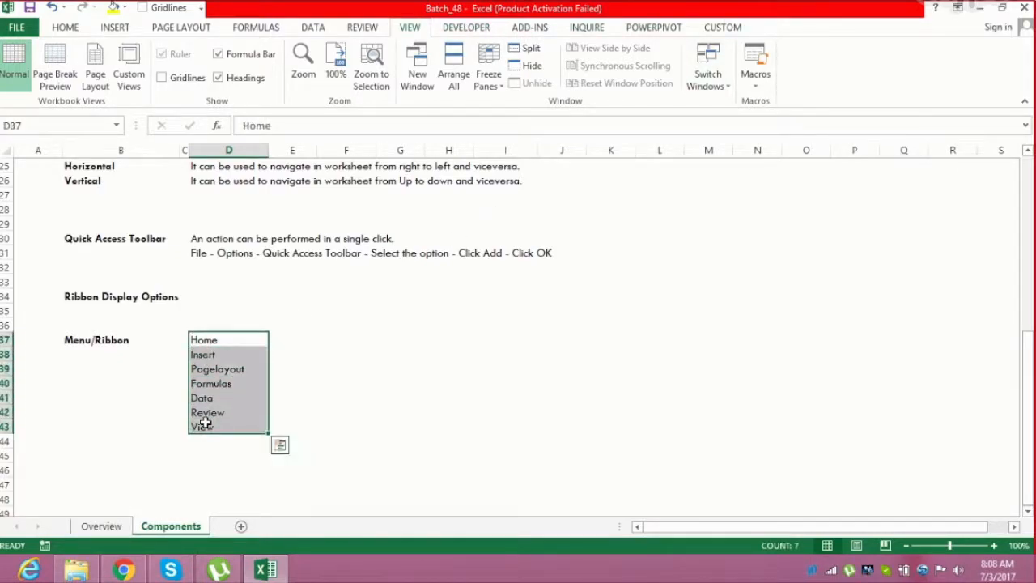
pyautogui.click(271, 341)
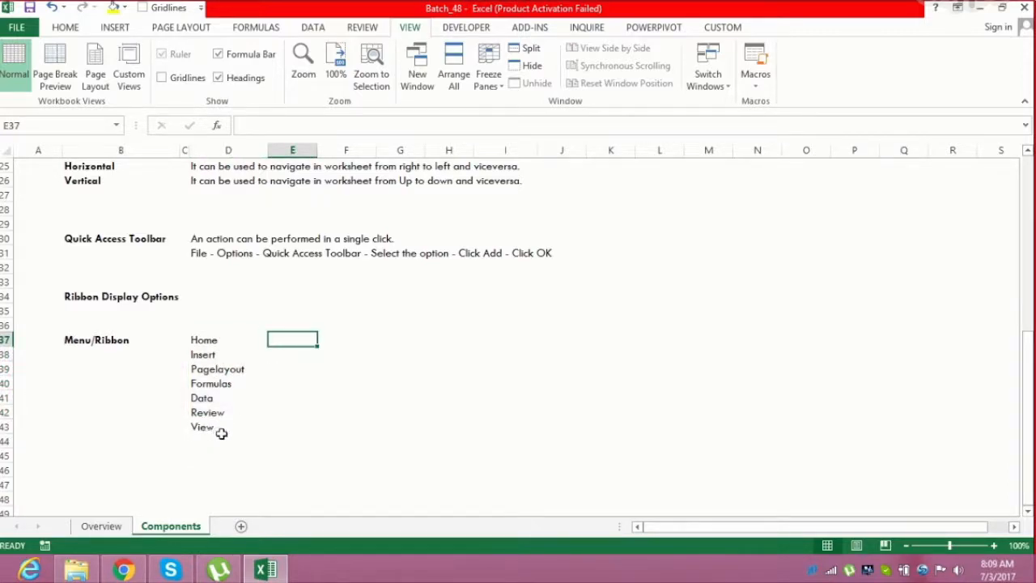
pyautogui.click(69, 28)
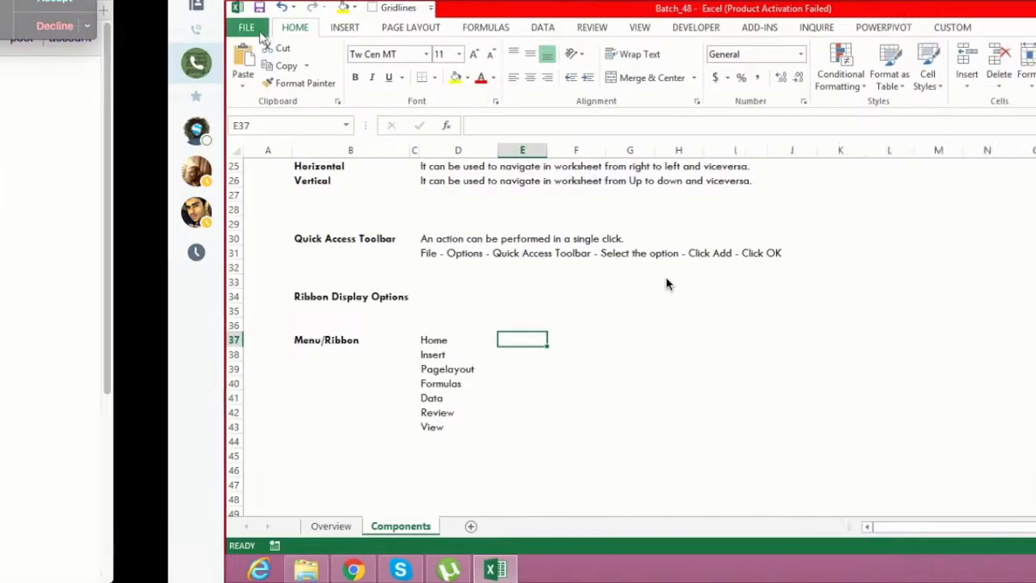
# Review the ribbon tab list in the Customize Ribbon options, collapsing the Home entry, then view the CUSTOM tab's commands
pyautogui.click(20, 31)
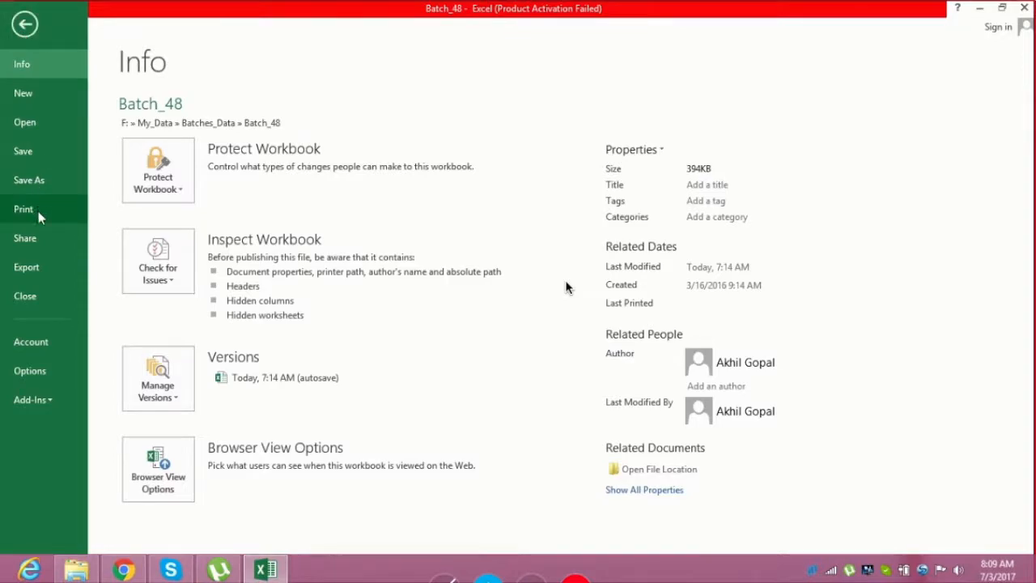
pyautogui.click(46, 373)
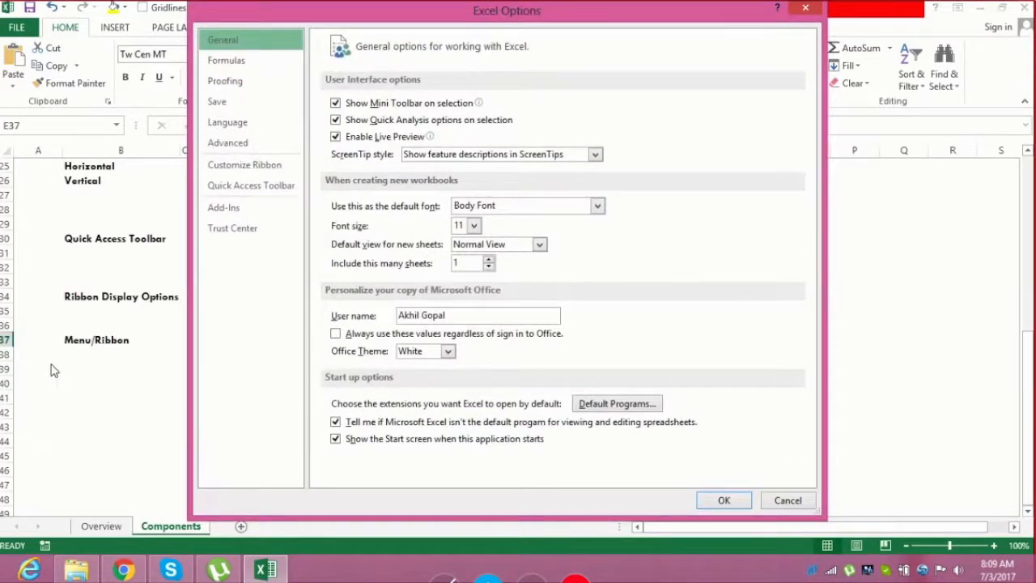
pyautogui.click(251, 174)
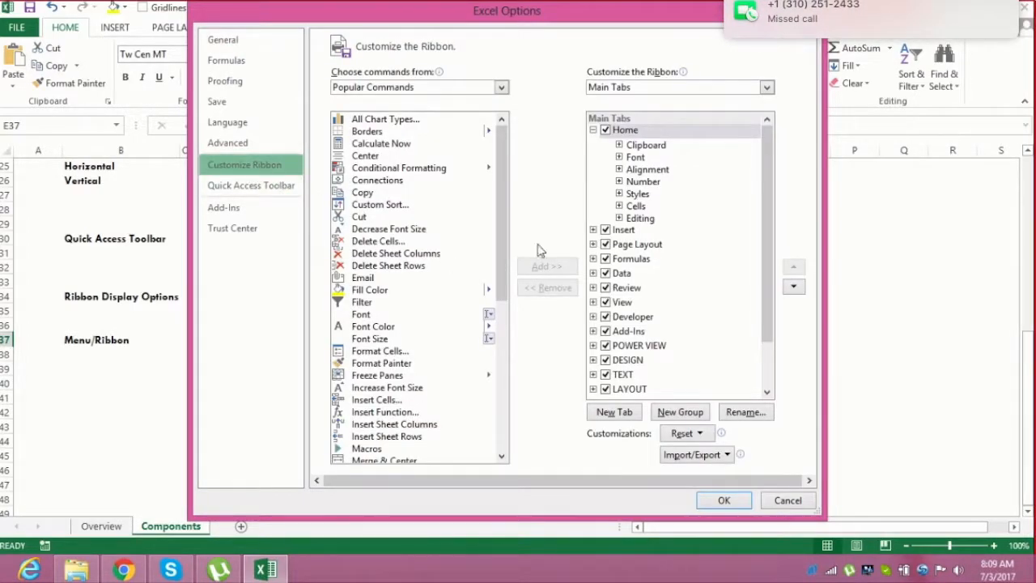
pyautogui.moveTo(768, 237); pyautogui.dragTo(761, 182)
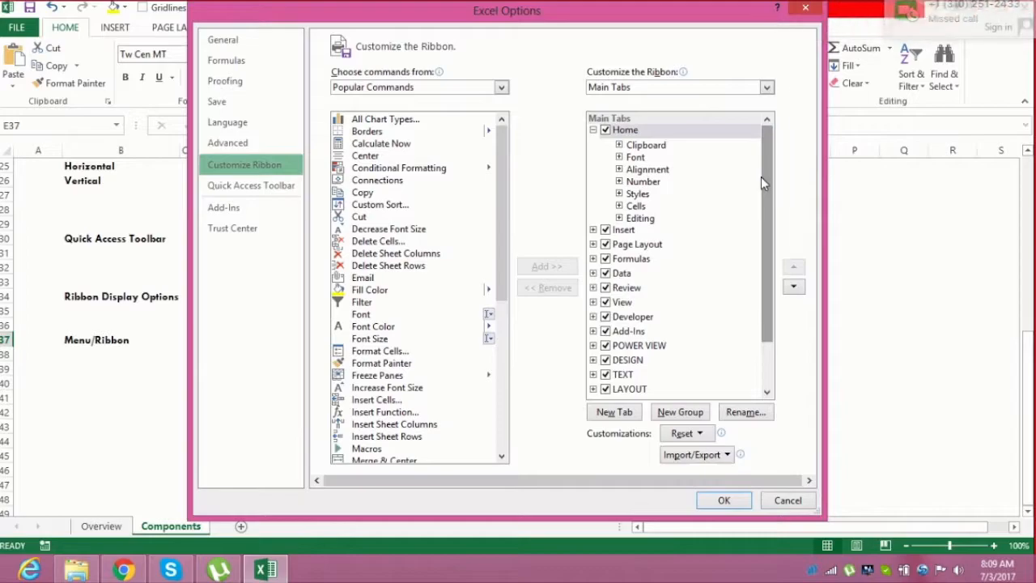
pyautogui.click(594, 130)
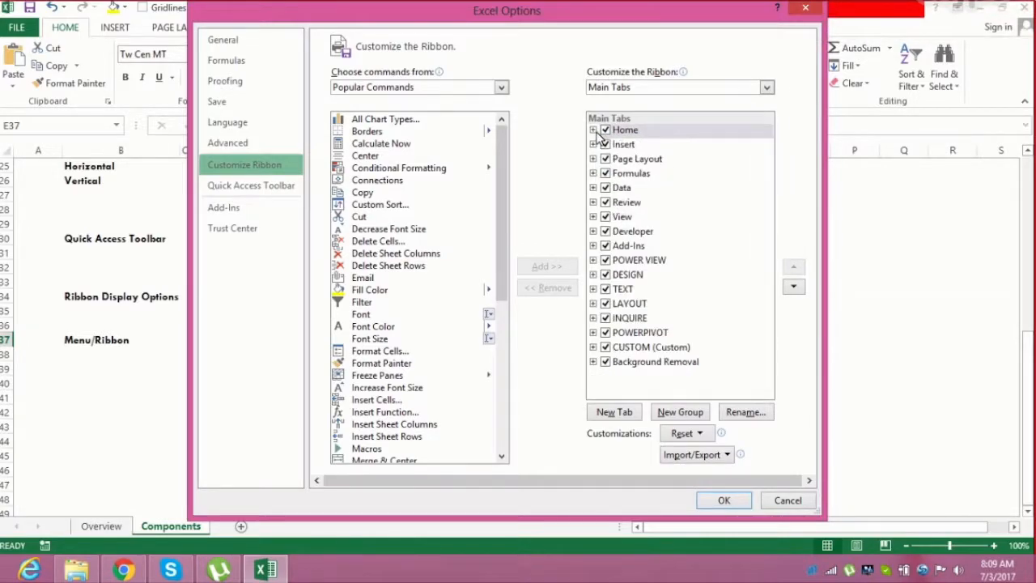
pyautogui.click(604, 232)
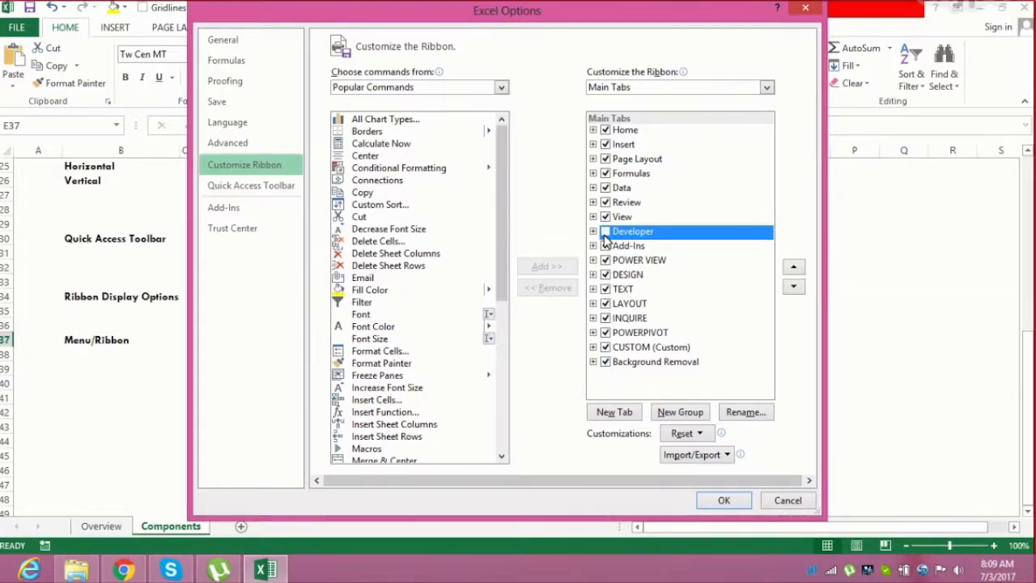
pyautogui.click(718, 500)
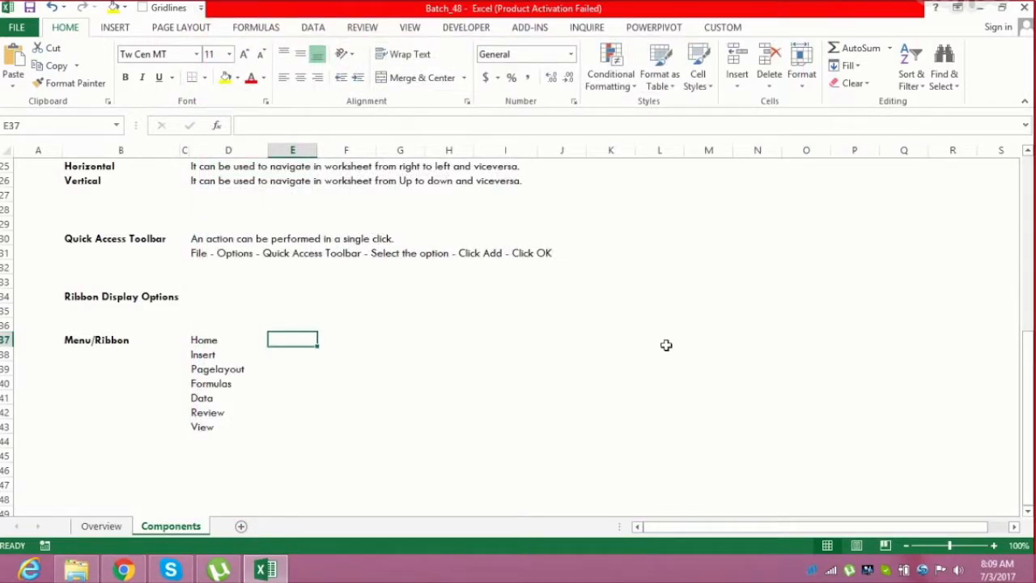
pyautogui.click(715, 37)
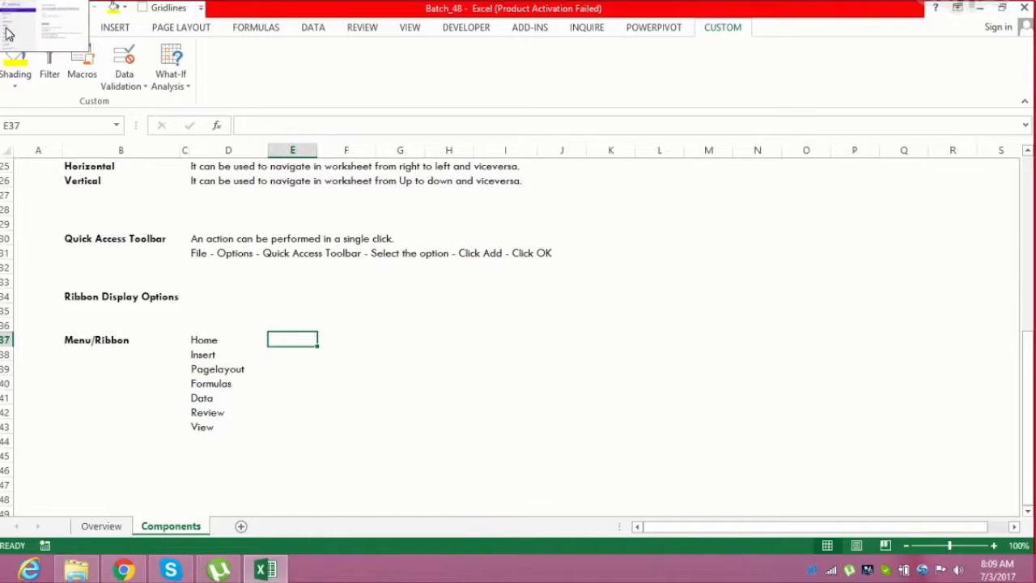
# Add a new ribbon tab after CUSTOM, rename it CUSTOM1, and compare it with the CUSTOM tab
pyautogui.click(16, 27)
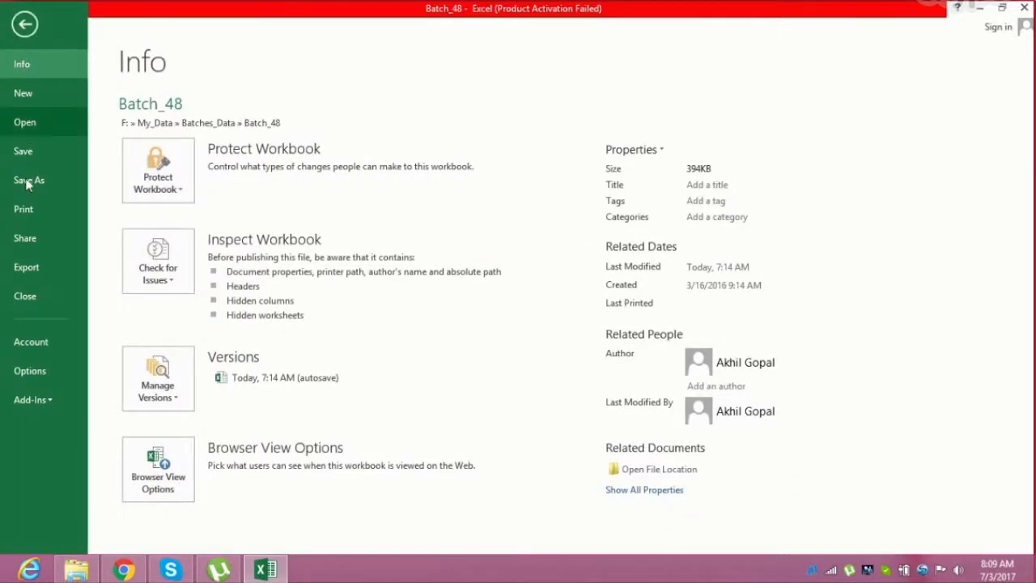
pyautogui.click(30, 371)
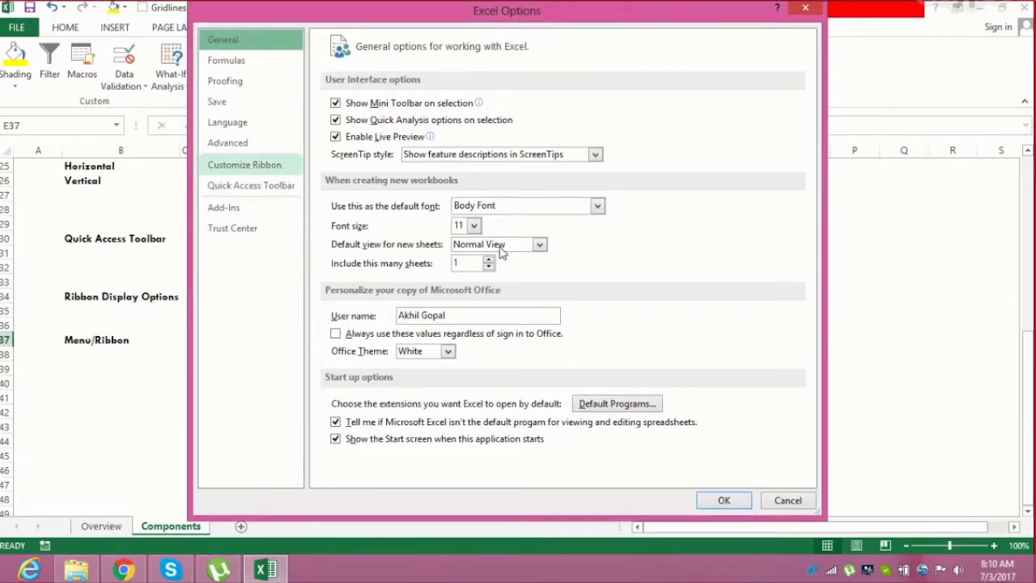
pyautogui.click(284, 167)
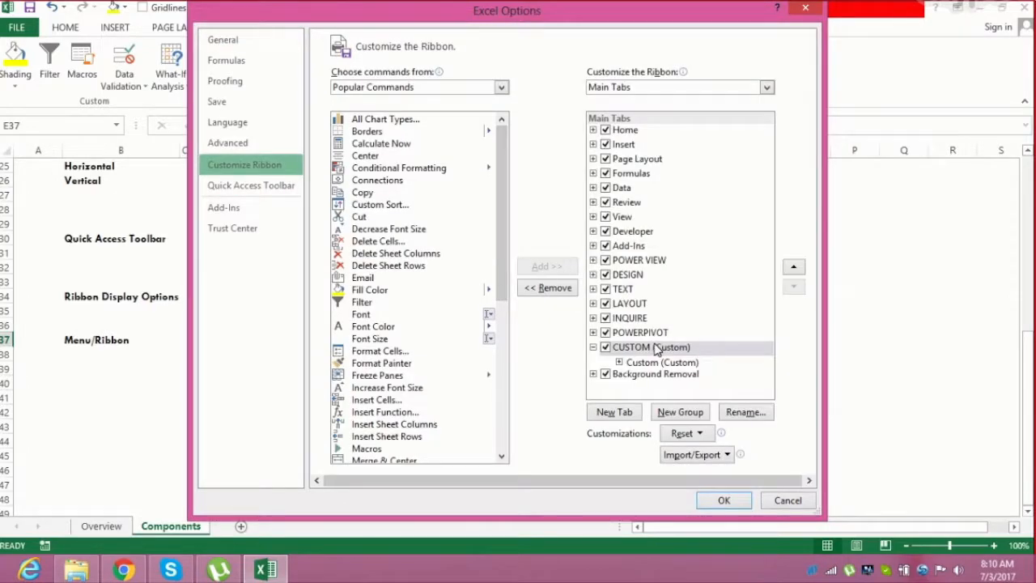
pyautogui.click(619, 376)
pyautogui.click(613, 413)
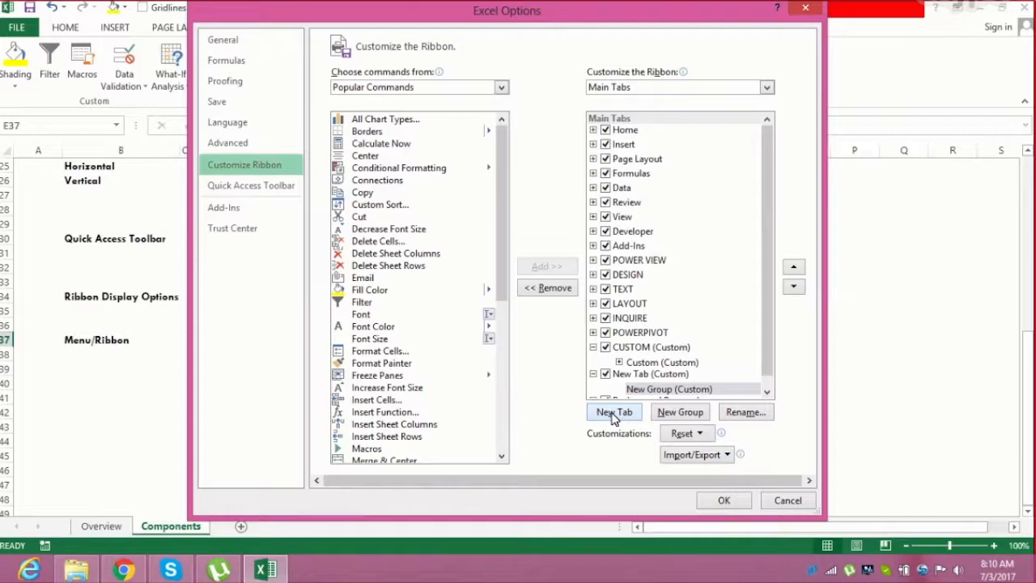
pyautogui.moveTo(770, 360); pyautogui.dragTo(771, 405)
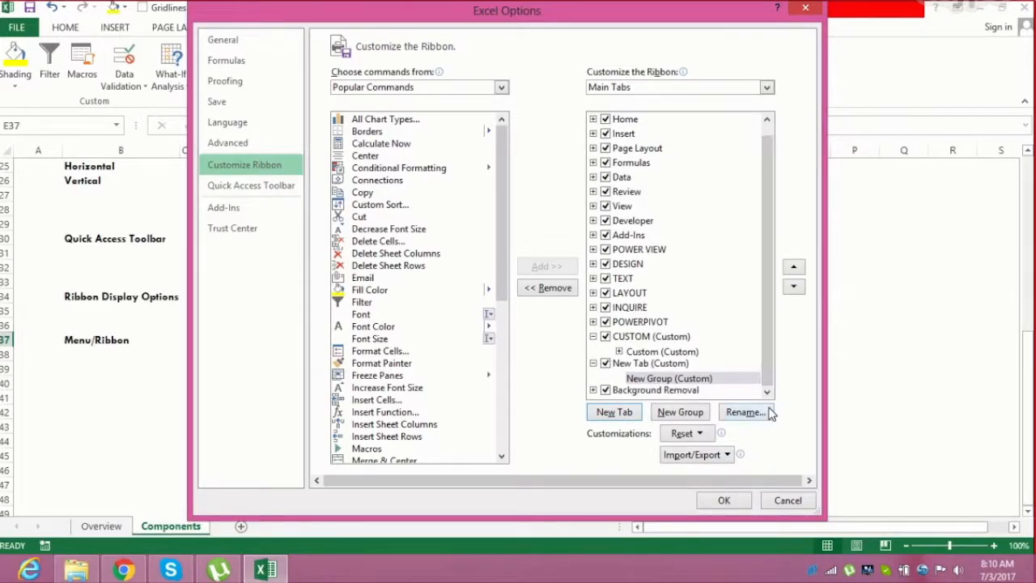
pyautogui.click(627, 362)
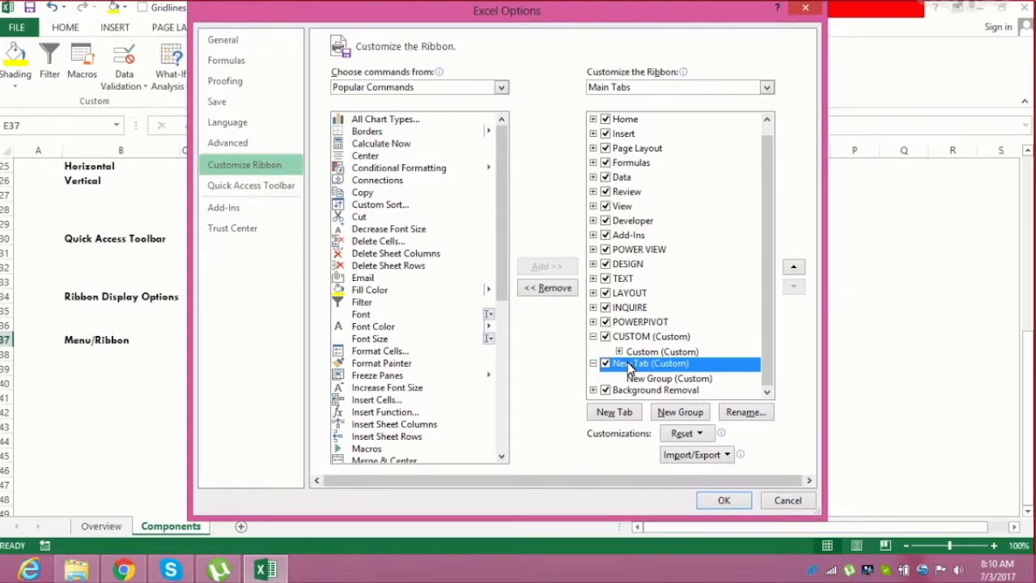
pyautogui.click(735, 413)
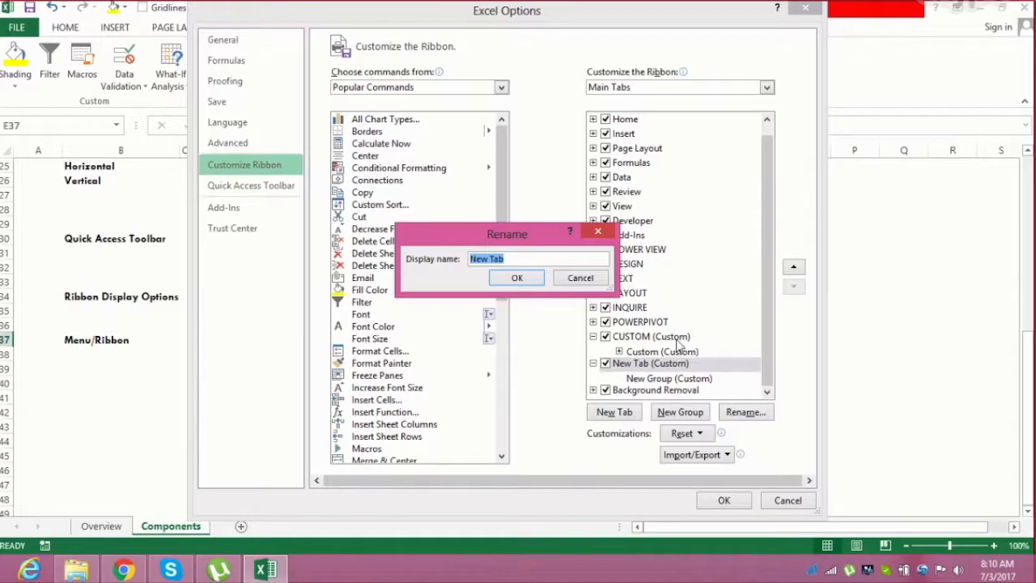
pyautogui.write('CUSTOM1')
pyautogui.click(530, 281)
pyautogui.click(723, 500)
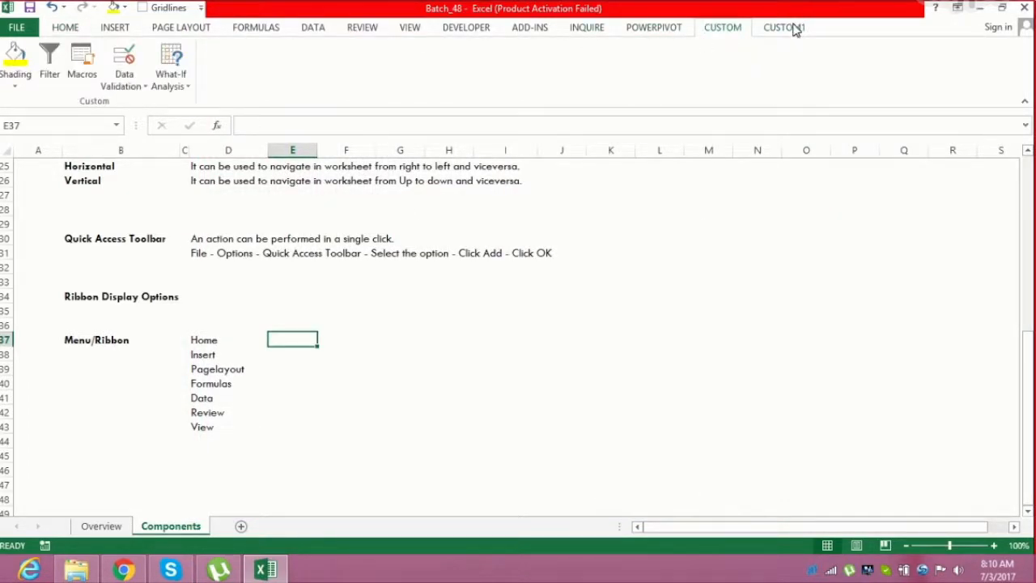
pyautogui.click(796, 29)
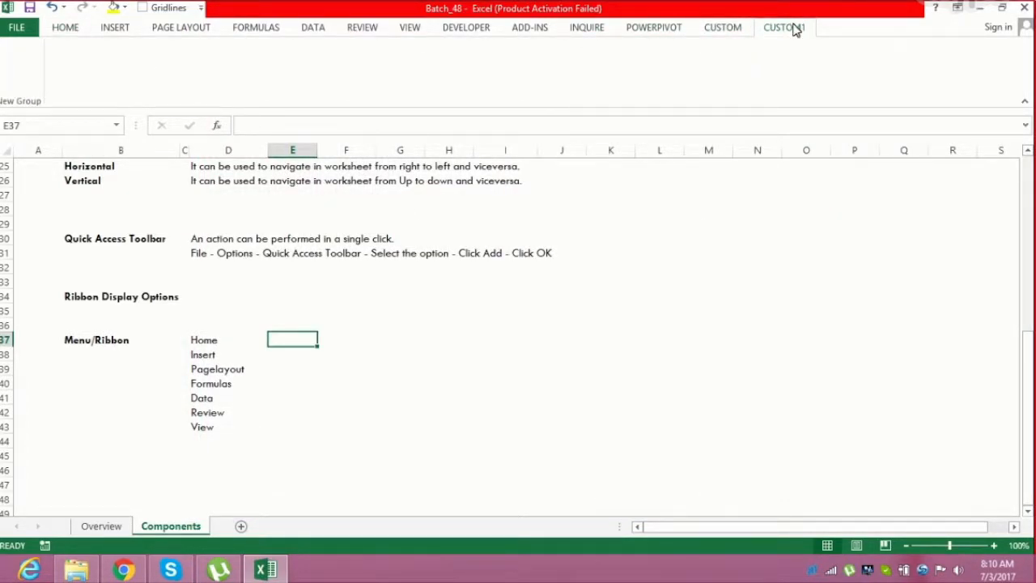
pyautogui.click(723, 29)
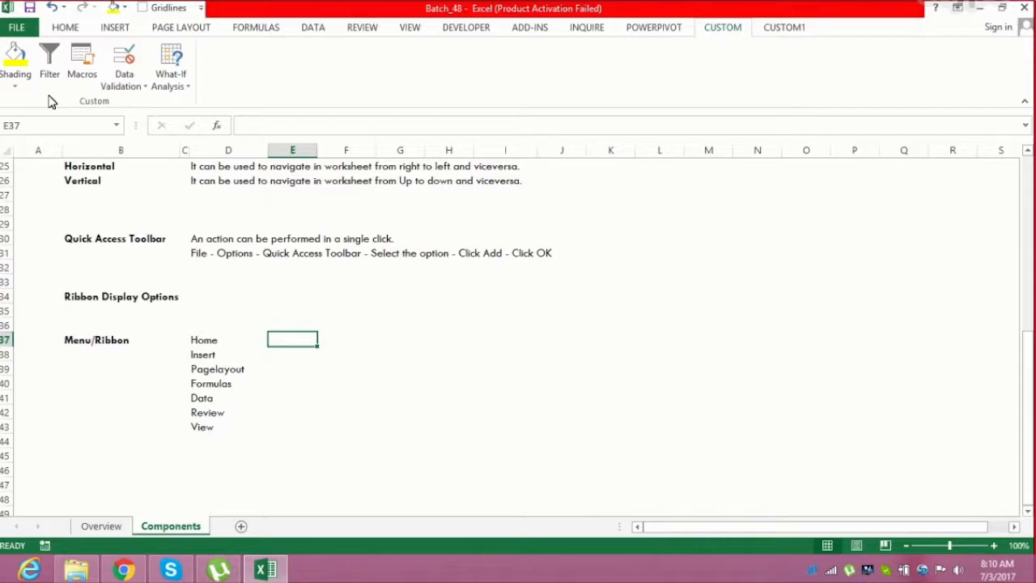
# Remove the CUSTOM1 tab from the ribbon in the Customize Ribbon options and confirm
pyautogui.click(31, 32)
pyautogui.click(44, 370)
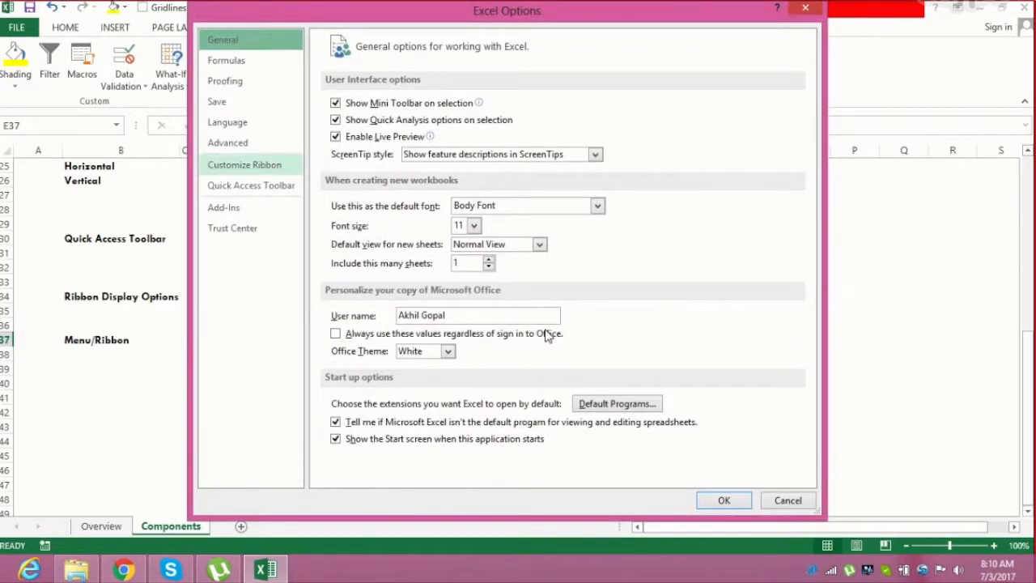
pyautogui.click(668, 374)
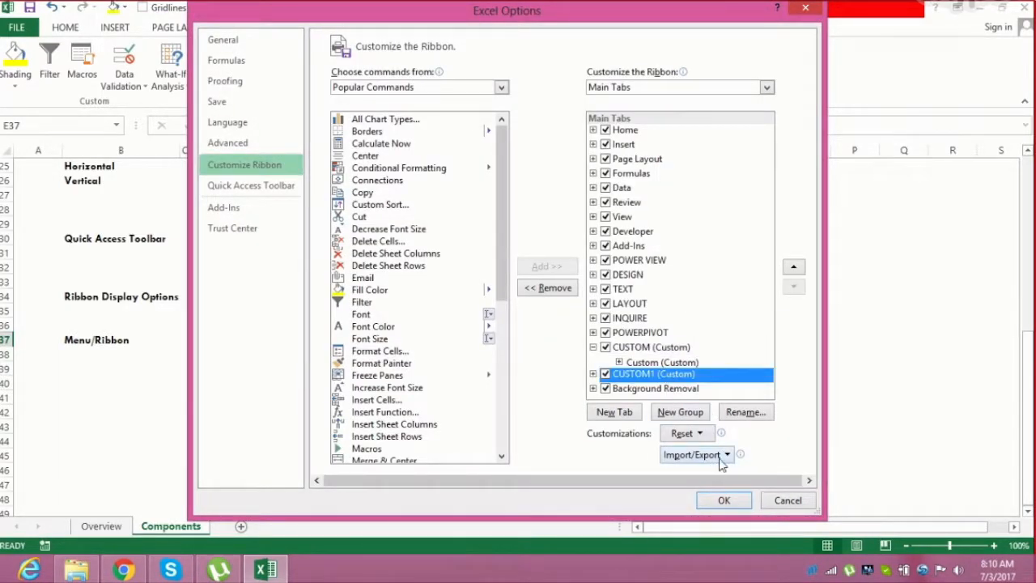
pyautogui.rightClick(693, 377)
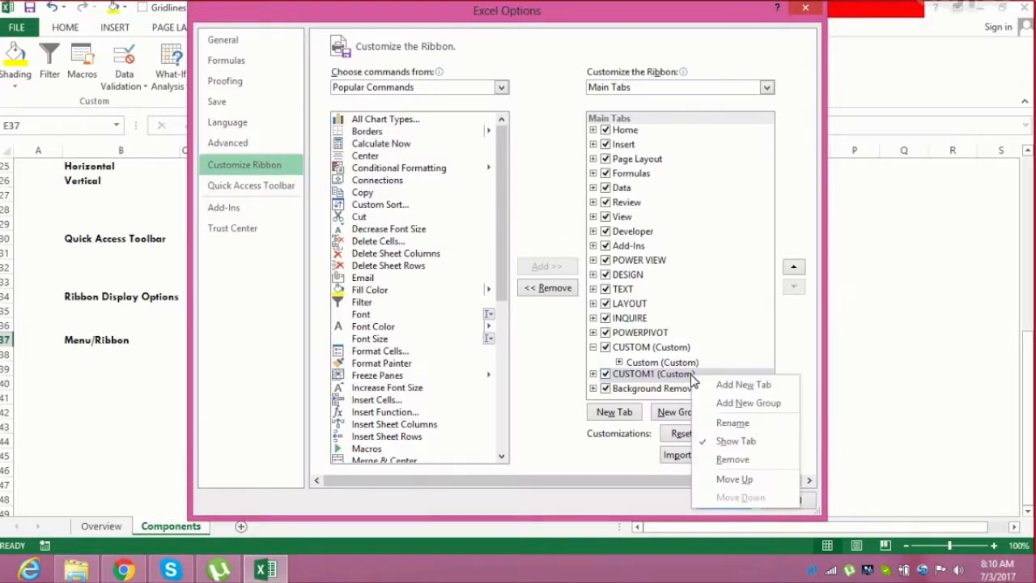
pyautogui.click(738, 459)
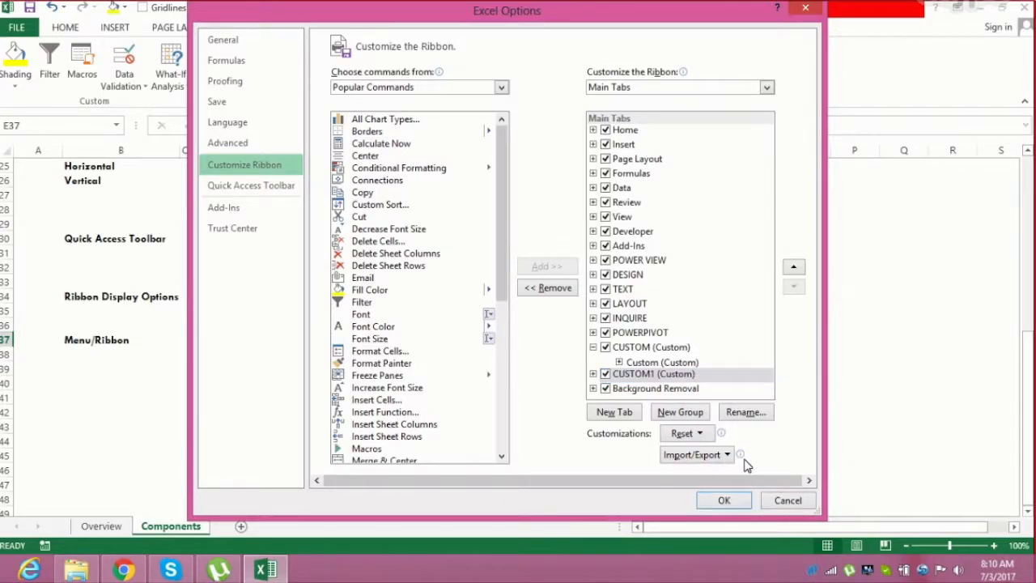
pyautogui.click(725, 500)
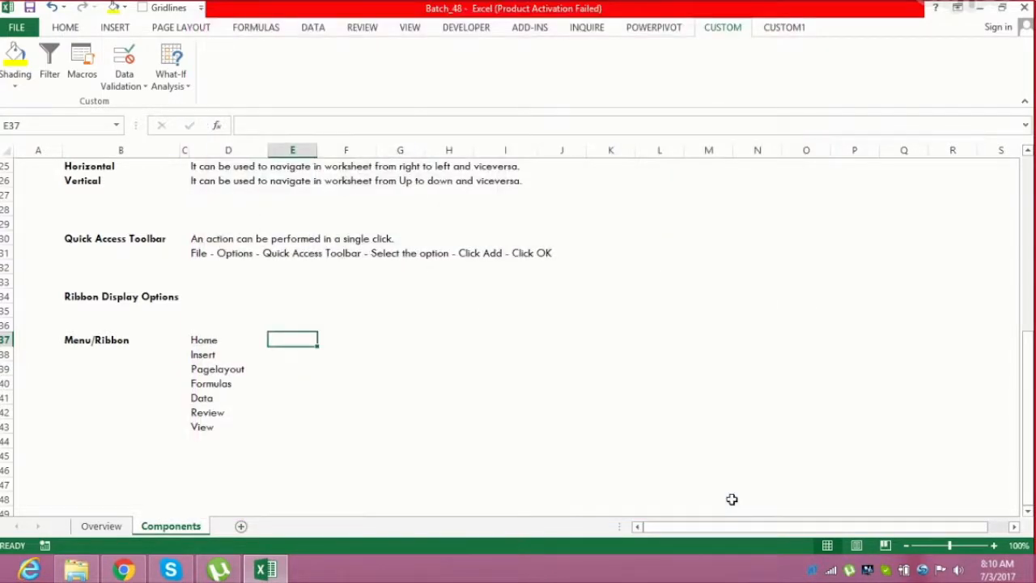
# Select the Home cell D37 and jump to the top of the sheet at cell A1
pyautogui.click(646, 293)
pyautogui.click(348, 282)
pyautogui.click(203, 334)
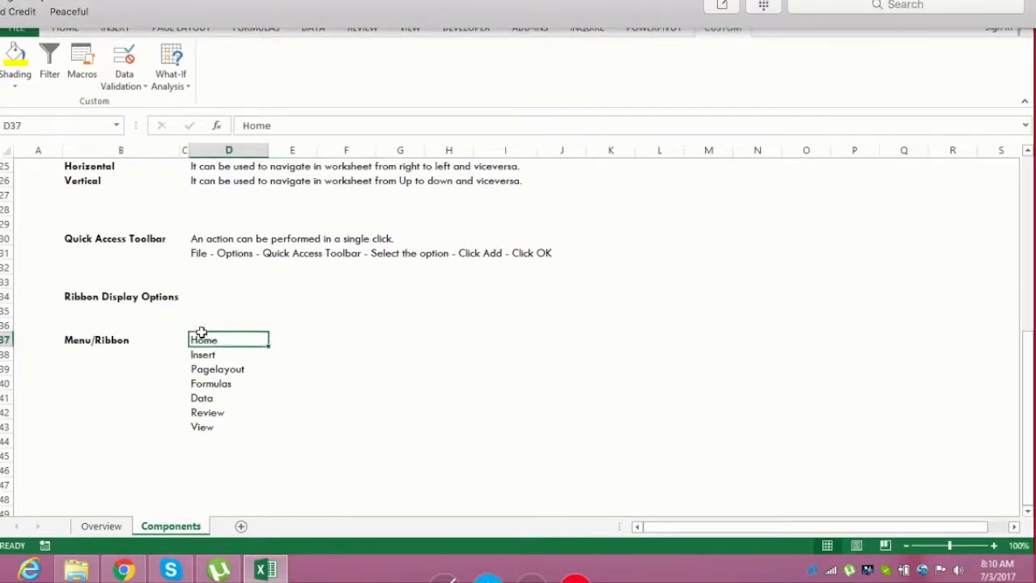
pyautogui.doubleClick(203, 333)
pyautogui.hotkey('ctrl', 'Up')
pyautogui.hotkey('ctrl', 'Up')
pyautogui.hotkey('ctrl', 'Up')
pyautogui.hotkey('ctrl', 'Up')
pyautogui.hotkey('ctrl', 'Up')
pyautogui.hotkey('ctrl', 'Up')
pyautogui.hotkey('ctrl', 'Up')
pyautogui.hotkey('ctrl', 'Up')
pyautogui.hotkey('ctrl', 'Up')
pyautogui.hotkey('ctrl', 'Up')
pyautogui.hotkey('ctrl', 'Up')
pyautogui.hotkey('ctrl', 'Up')
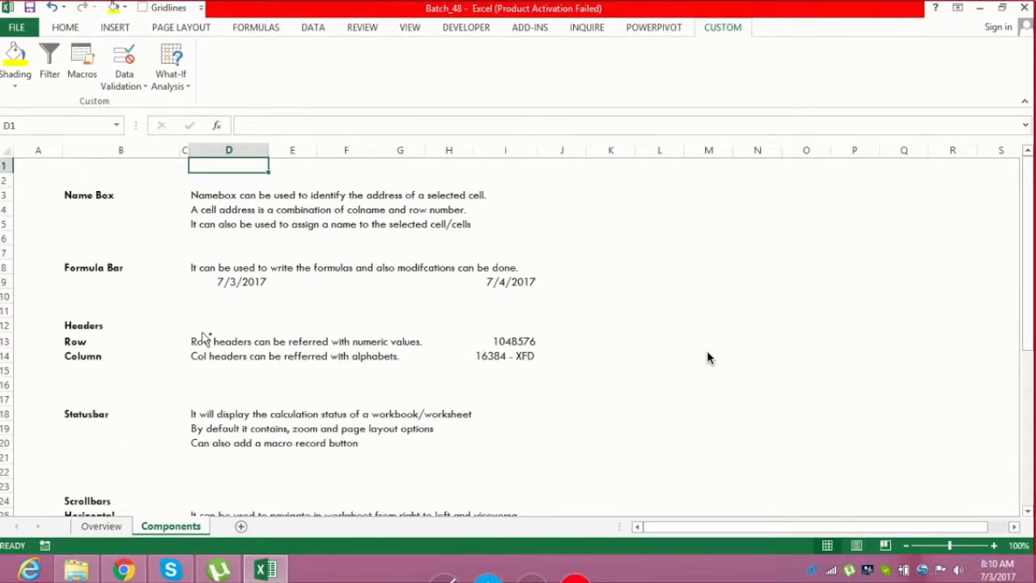
pyautogui.hotkey('ctrl', 'Left')
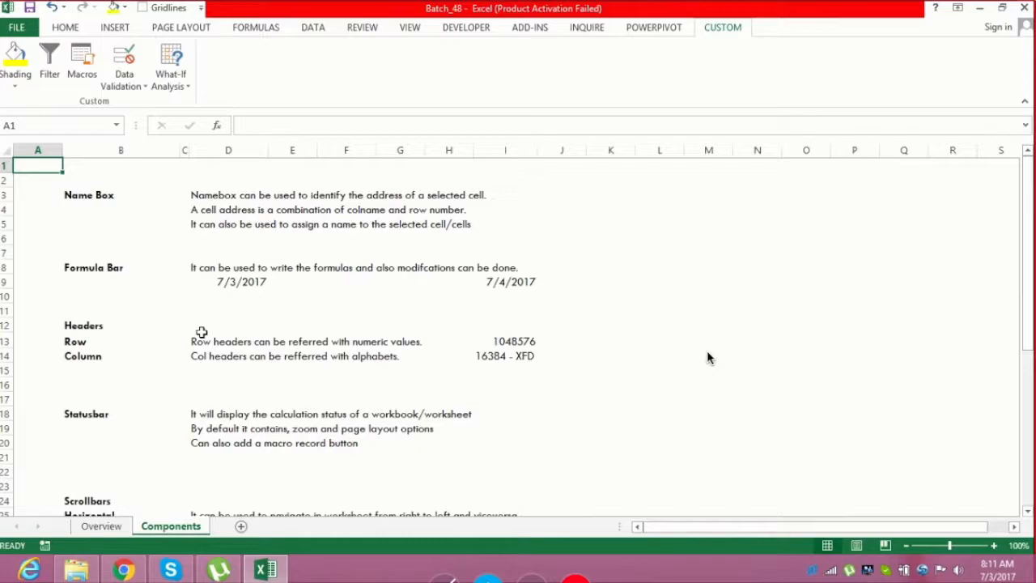
# Step through the Home, Insert, Page Layout, Formulas and Data ribbon tabs, returning to Home
pyautogui.click(64, 27)
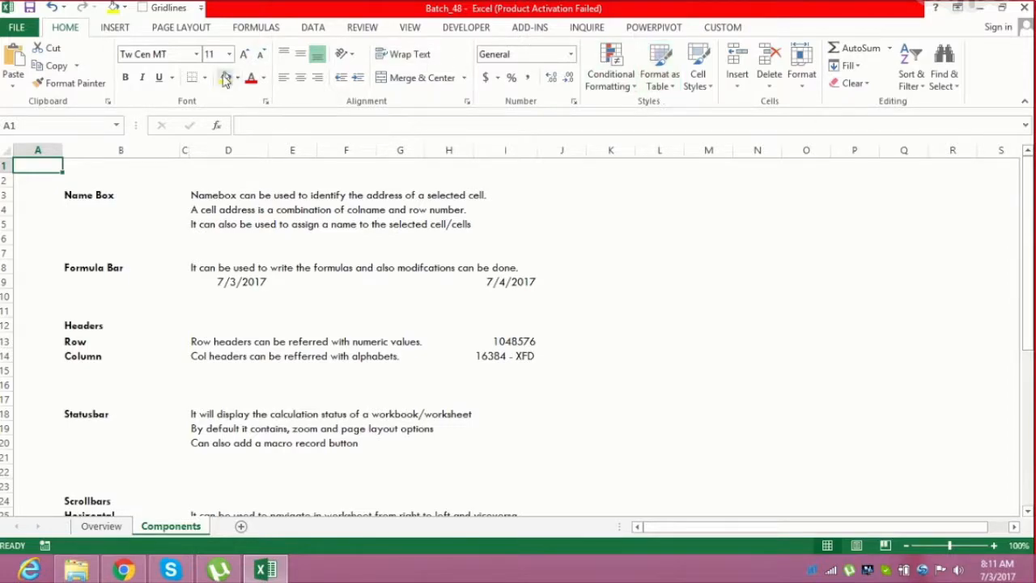
pyautogui.click(113, 28)
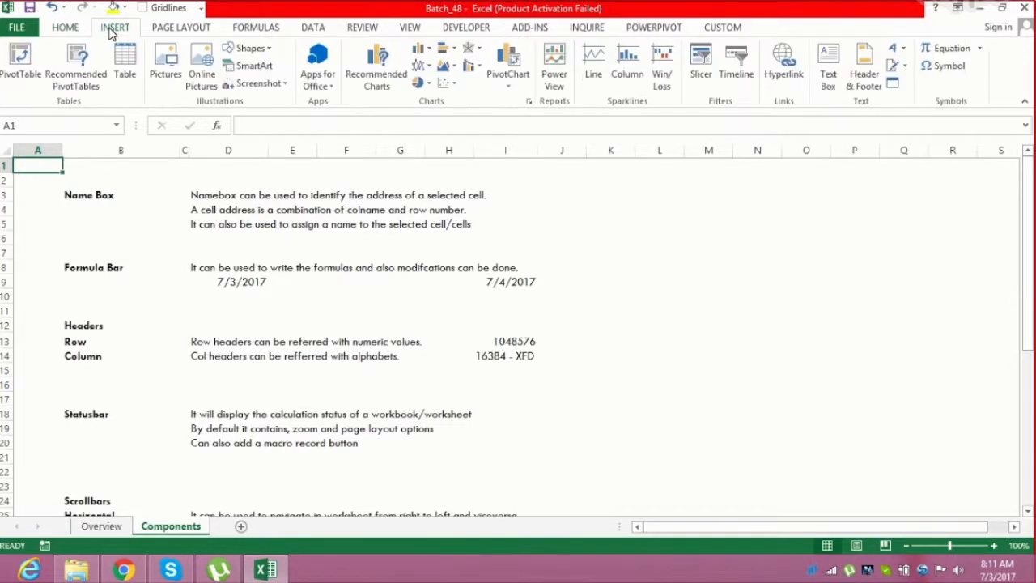
pyautogui.click(198, 28)
pyautogui.click(271, 29)
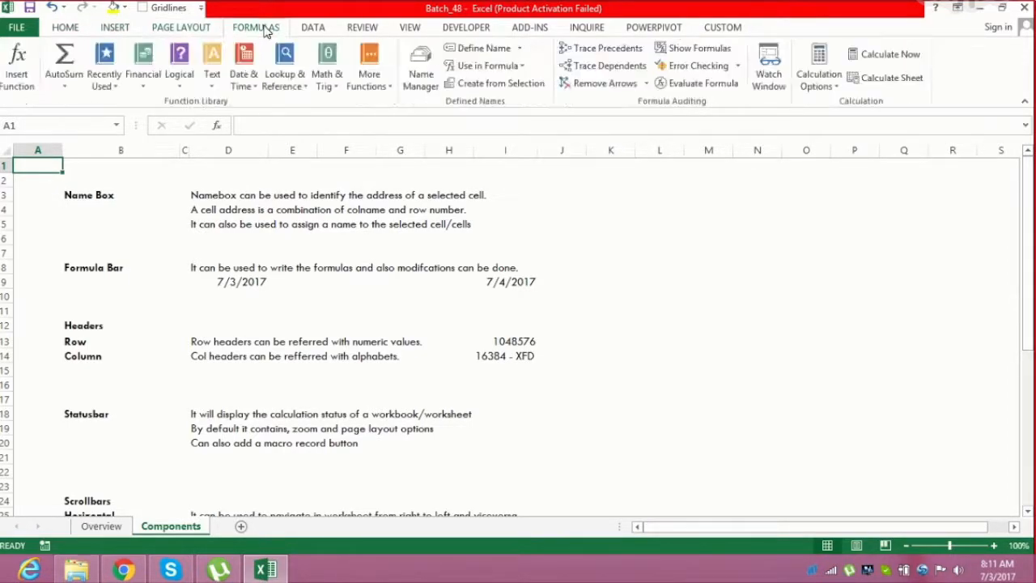
pyautogui.click(322, 31)
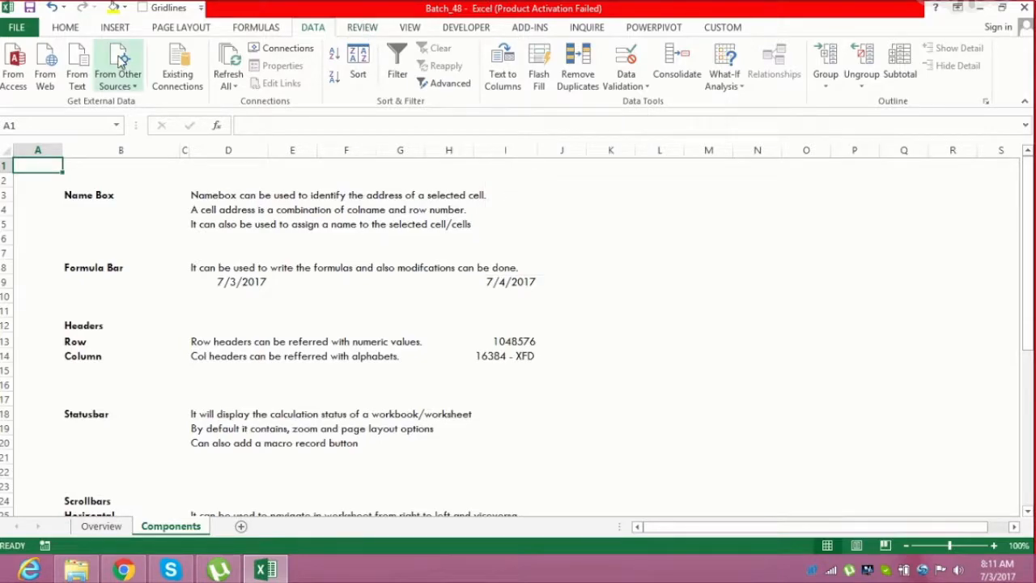
pyautogui.click(67, 28)
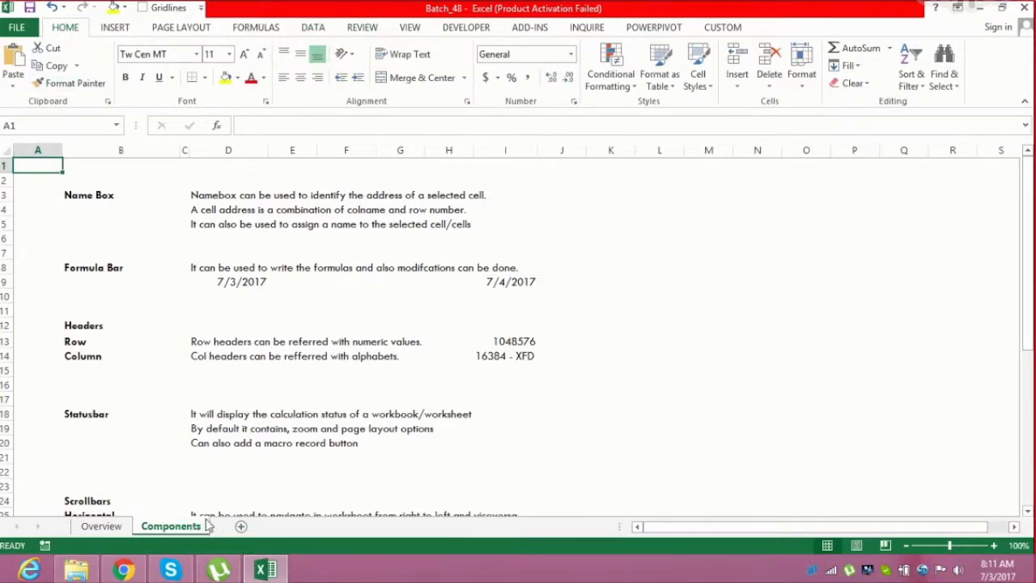
# Run the ShowUF macro and submit with the Home worksheet checked to unhide it
pyautogui.hotkey('alt', 'F8')
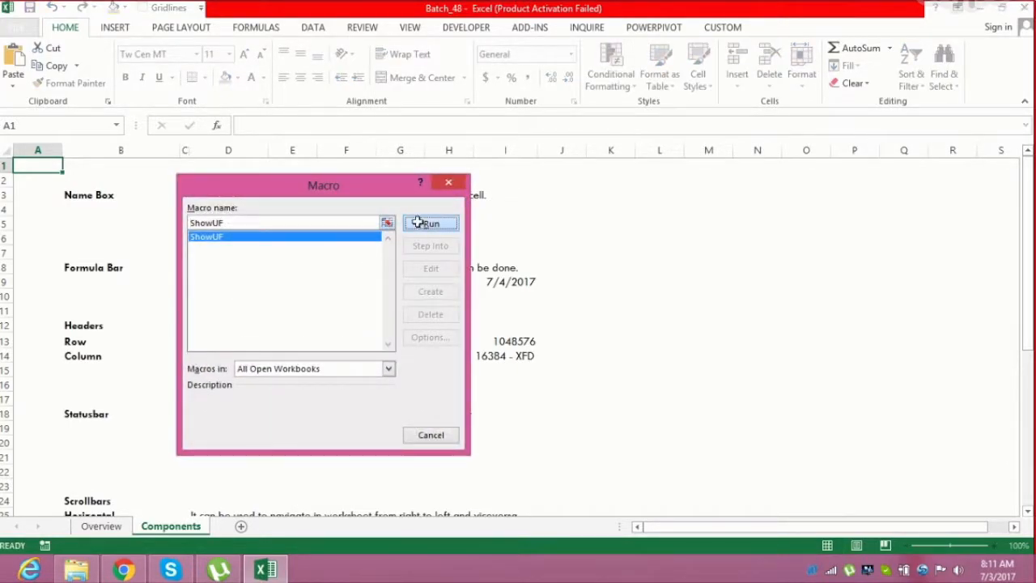
pyautogui.click(416, 222)
pyautogui.click(481, 262)
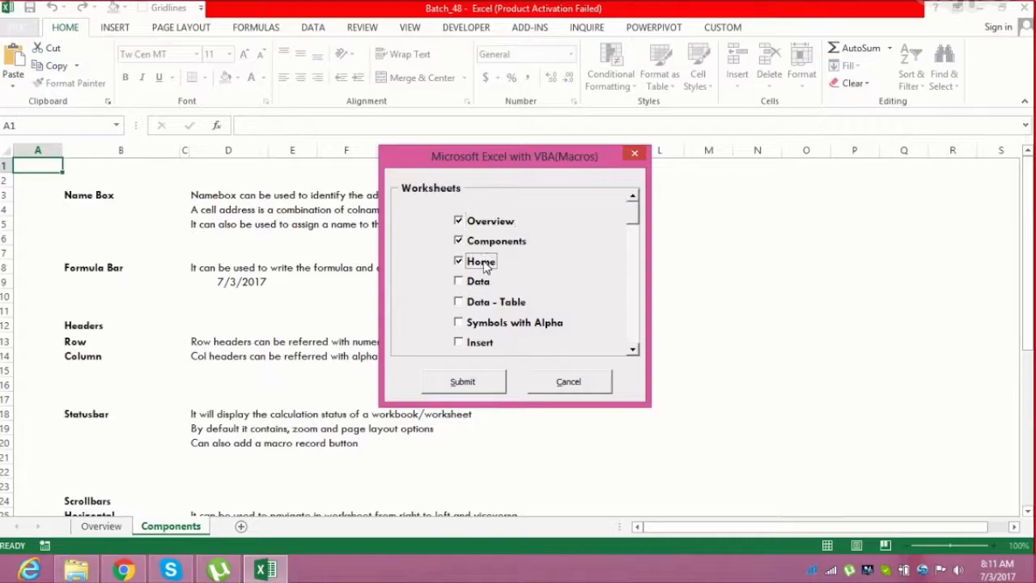
pyautogui.click(483, 382)
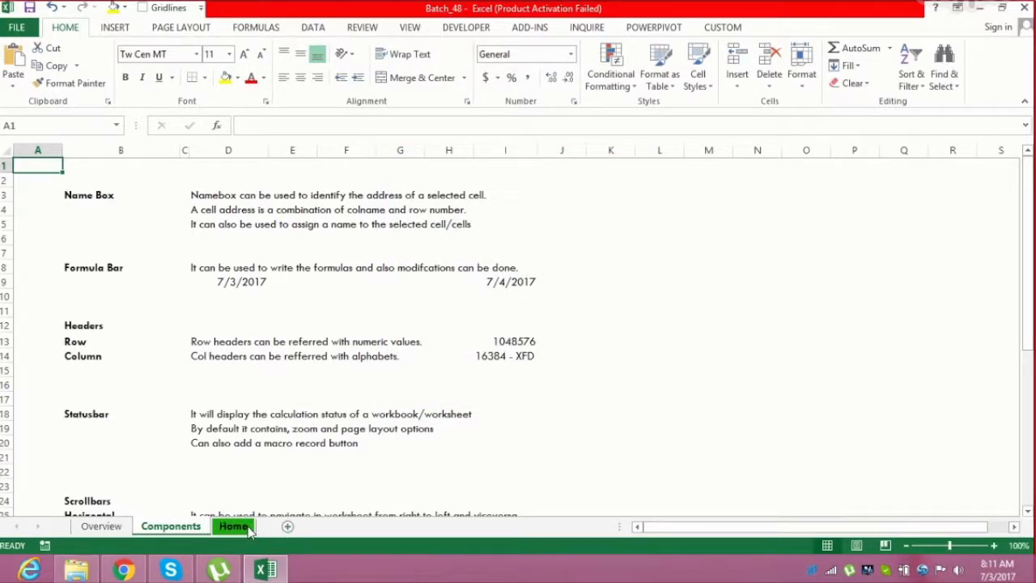
# Open the Home worksheet and select the FLUID MECHANICS cell B5
pyautogui.click(246, 528)
pyautogui.click(192, 350)
pyautogui.click(217, 224)
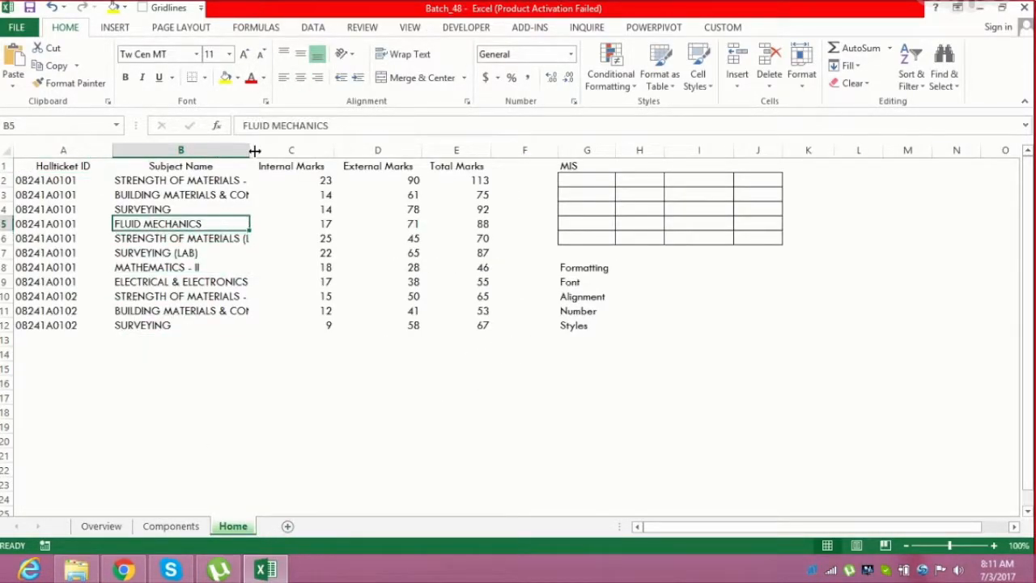
# Autofit the Subject Name and Total Marks columns and widen column F
pyautogui.doubleClick(250, 146)
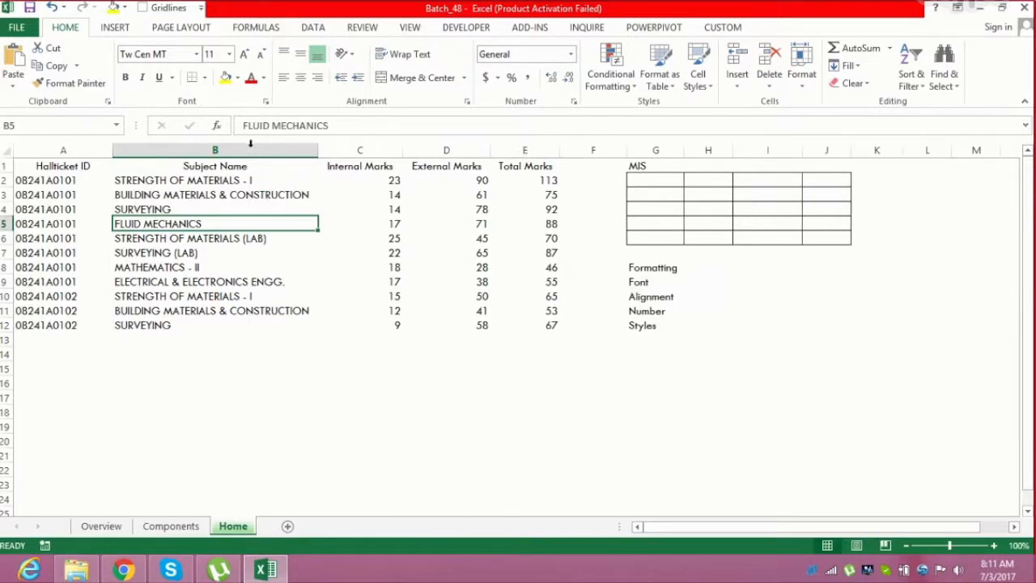
pyautogui.doubleClick(559, 152)
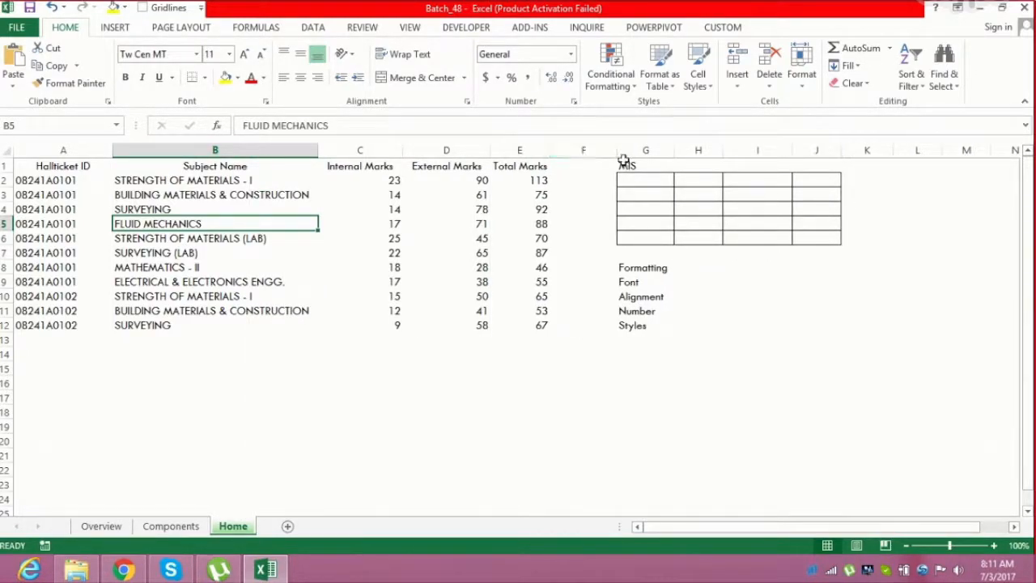
pyautogui.moveTo(618, 151); pyautogui.dragTo(668, 150)
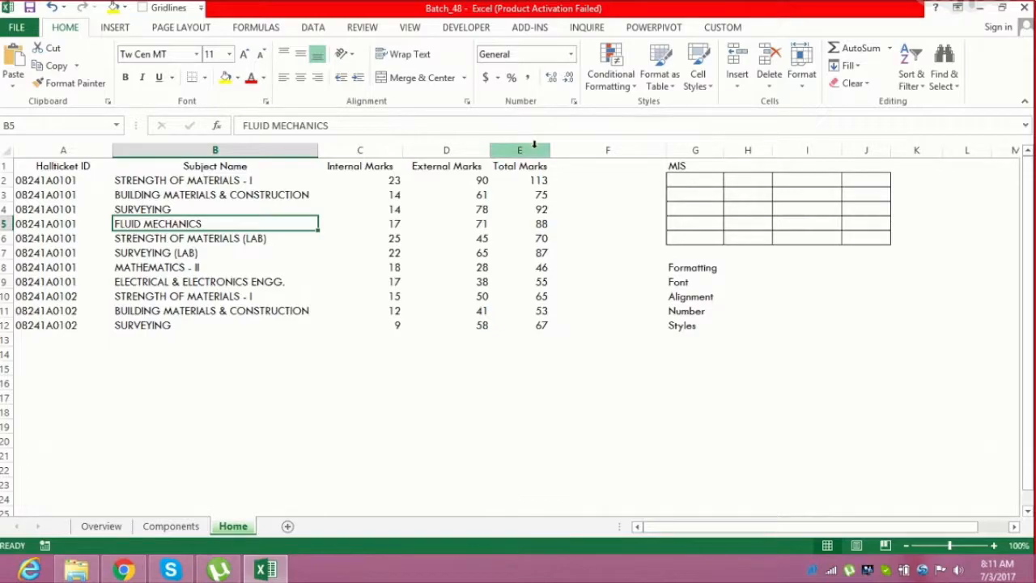
# Select cell A1 and save the workbook
pyautogui.click(76, 150)
pyautogui.click(72, 176)
pyautogui.click(72, 166)
pyautogui.click(30, 8)
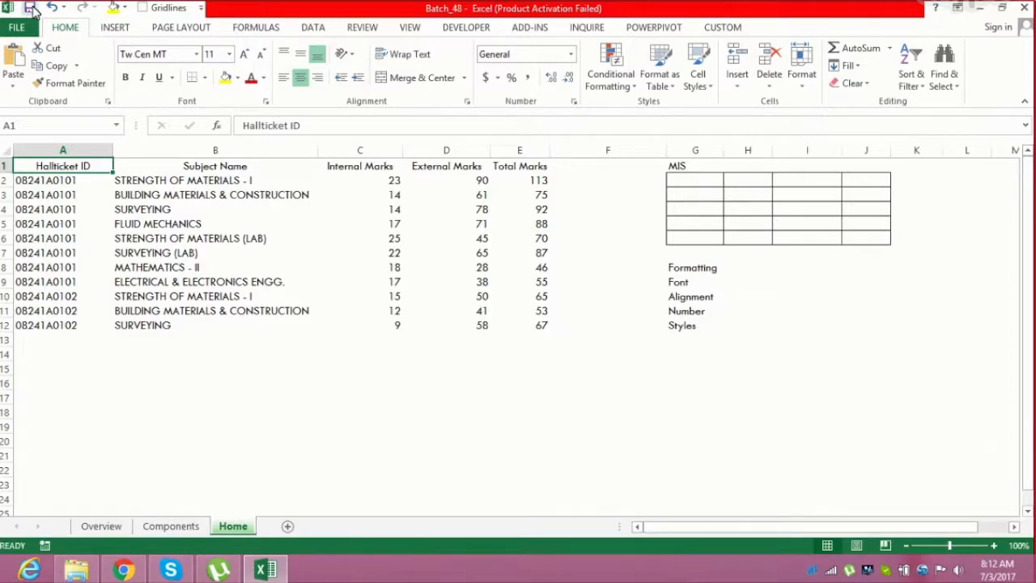
# Apply All Borders to the marks table A1:E12
pyautogui.moveTo(81, 166); pyautogui.dragTo(520, 326)
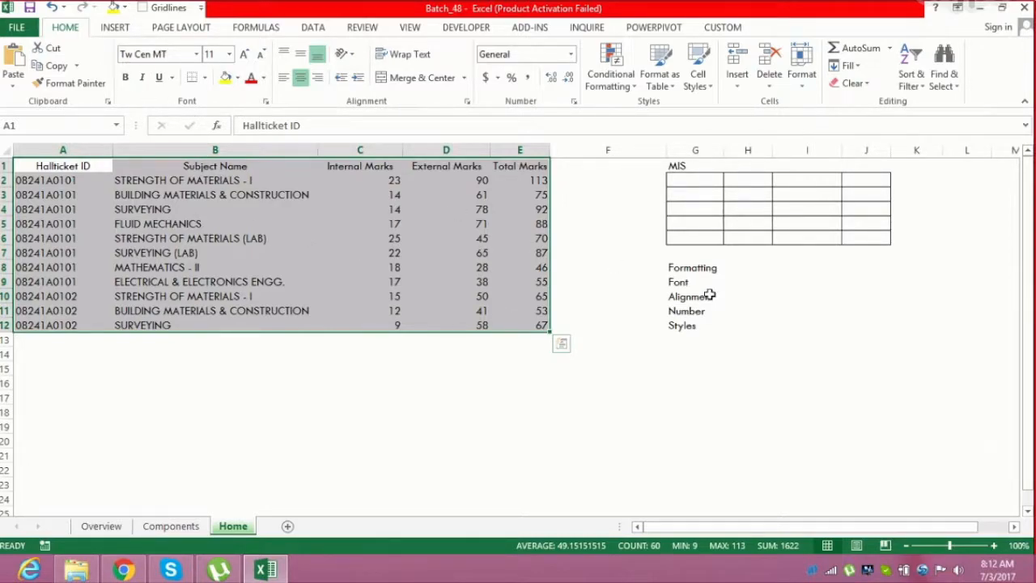
pyautogui.click(684, 281)
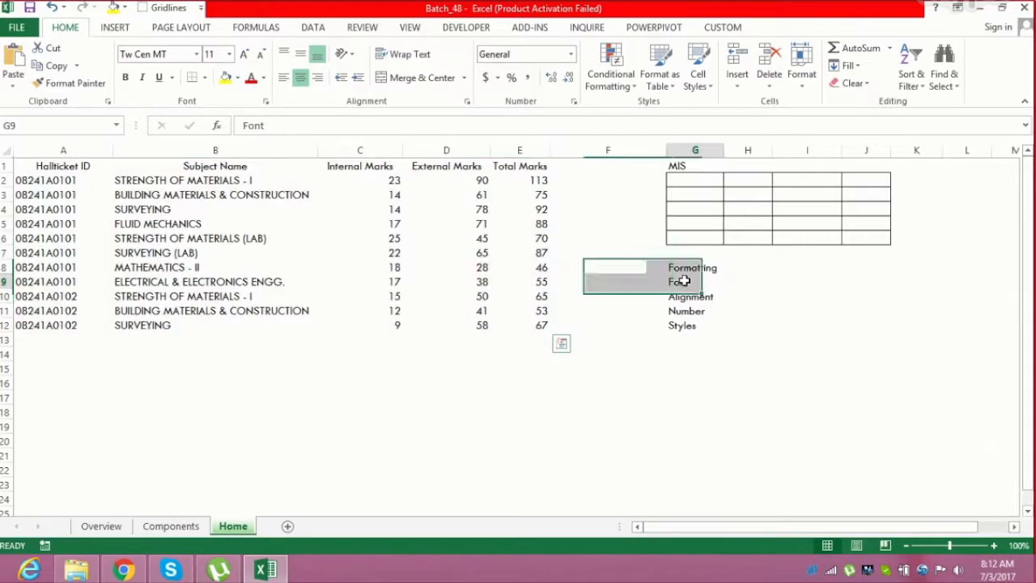
pyautogui.moveTo(684, 280); pyautogui.dragTo(683, 324)
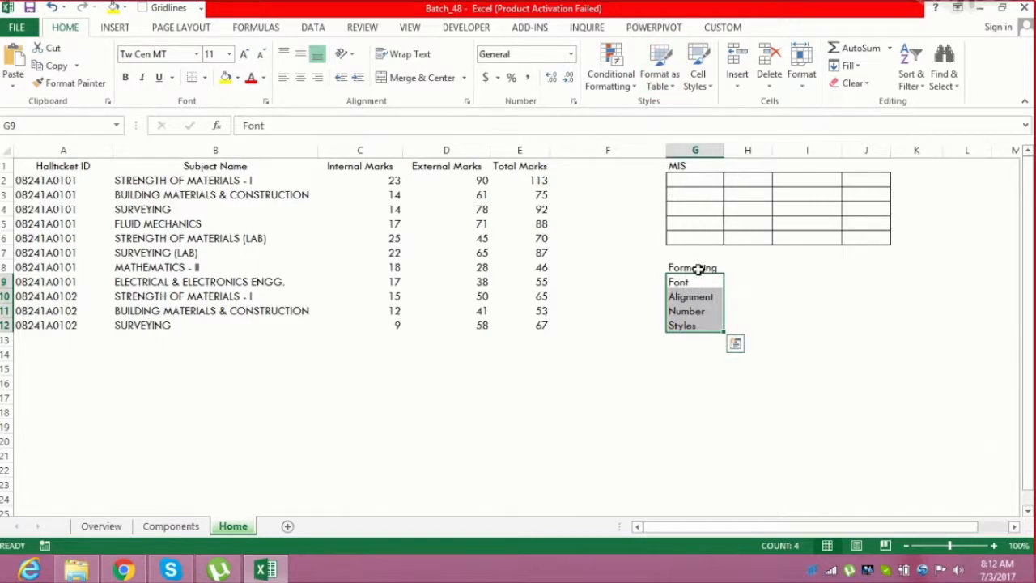
pyautogui.moveTo(64, 166); pyautogui.dragTo(520, 324)
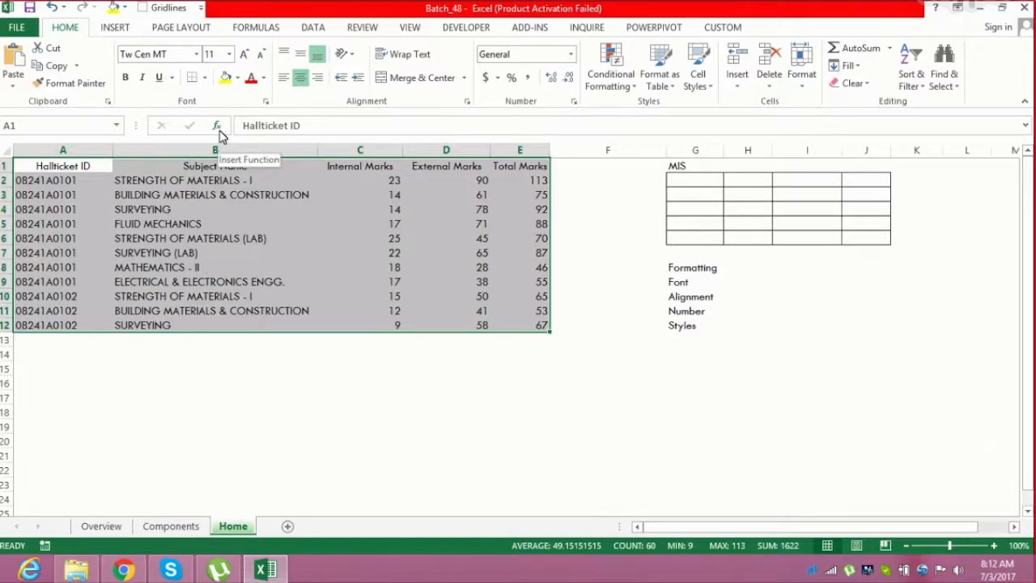
pyautogui.click(204, 78)
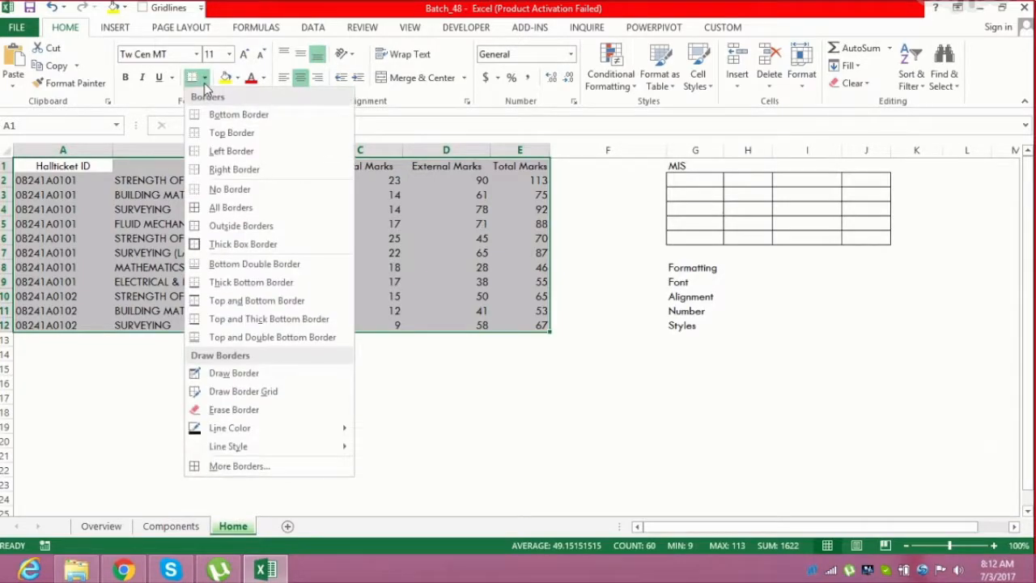
pyautogui.click(212, 208)
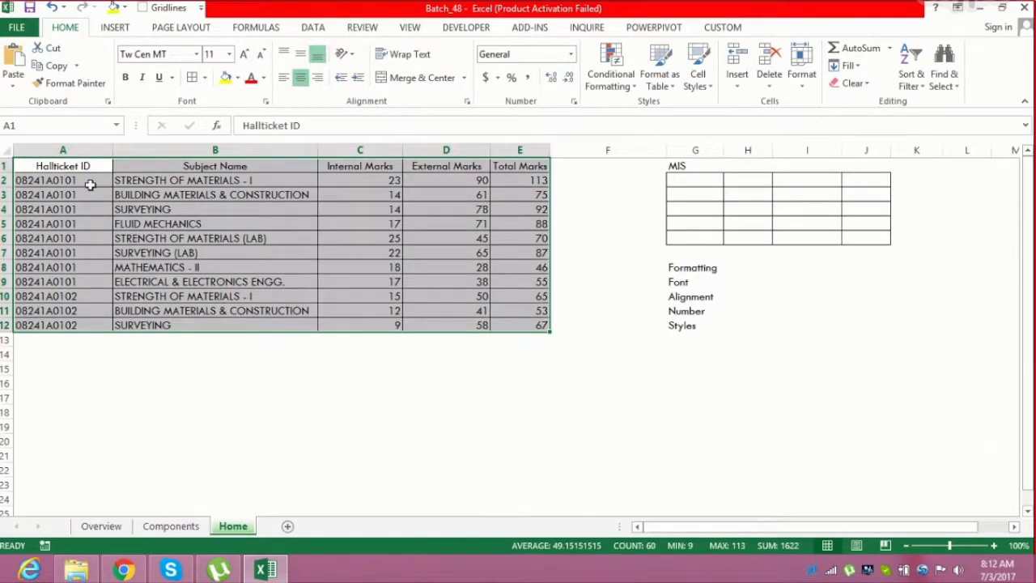
# Make the header row A1:E1 bold and increase its font size to 12
pyautogui.moveTo(81, 165); pyautogui.dragTo(522, 169)
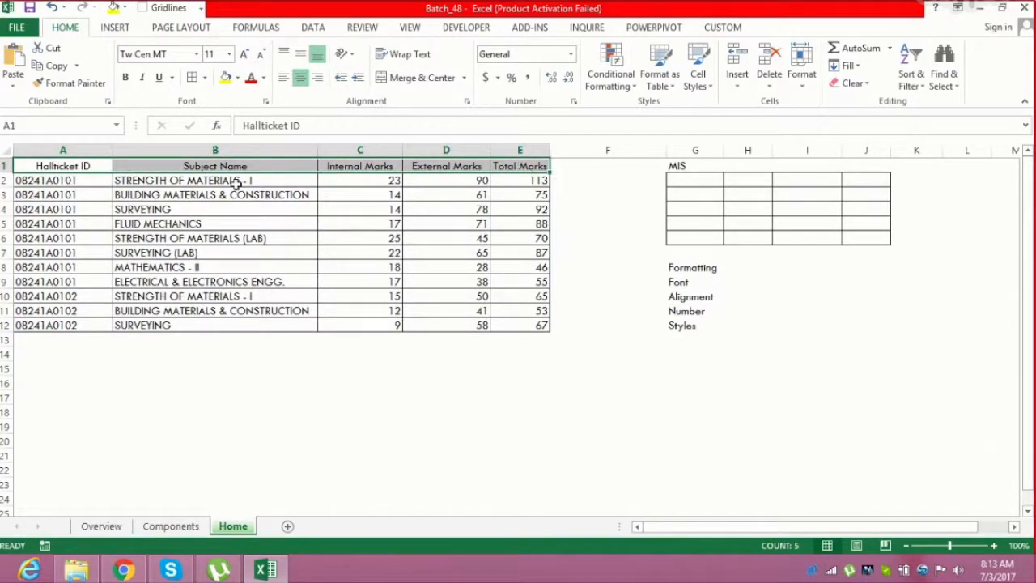
pyautogui.click(128, 80)
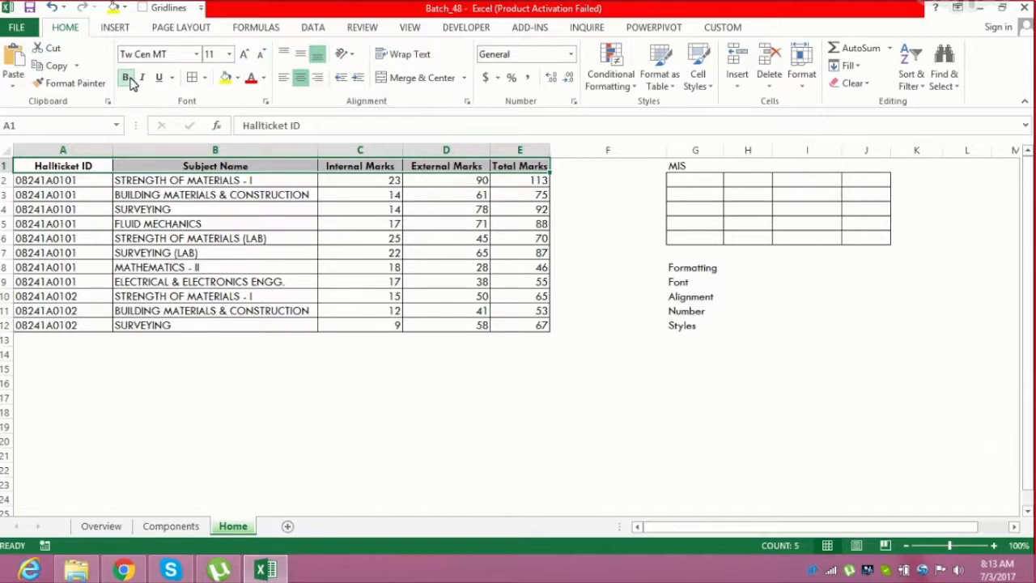
pyautogui.click(245, 54)
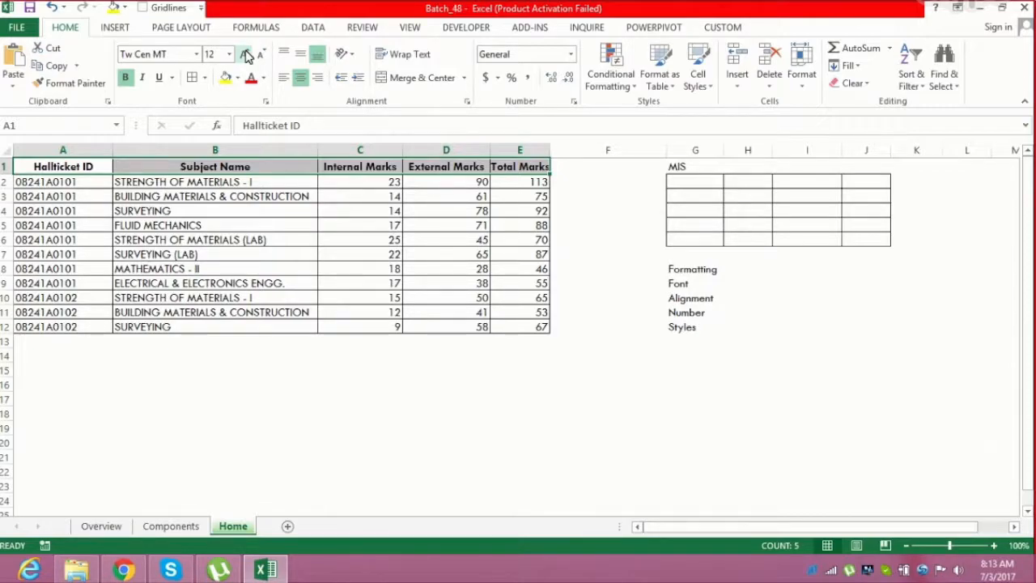
# Give the header row a dark blue fill and white font colour
pyautogui.click(238, 78)
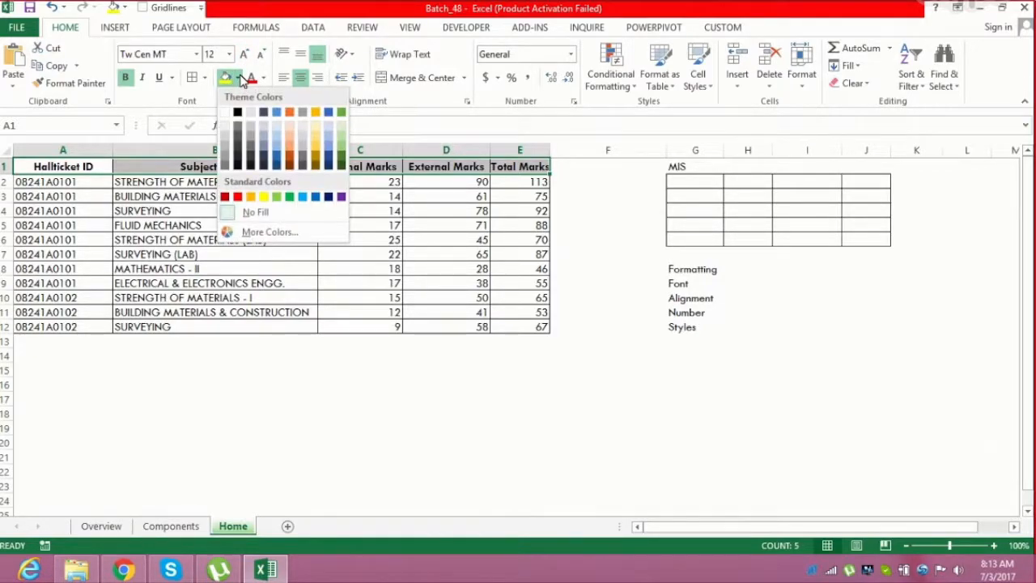
pyautogui.click(281, 161)
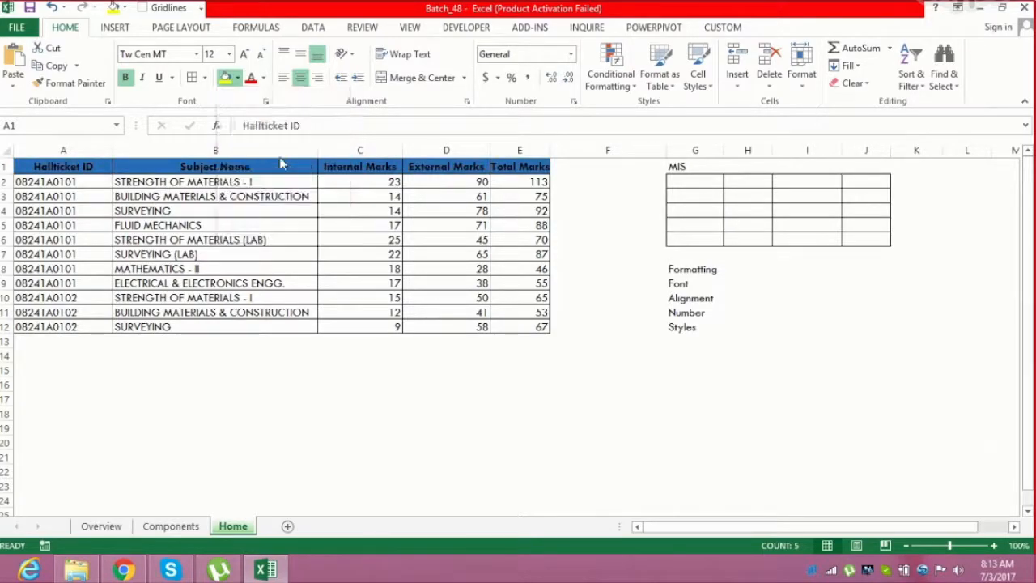
pyautogui.click(263, 78)
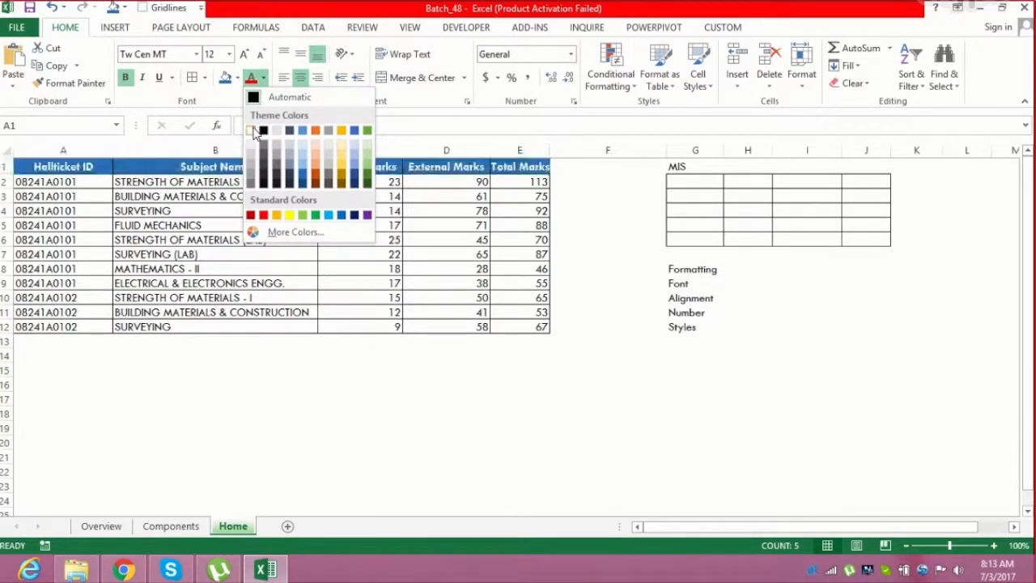
pyautogui.click(251, 130)
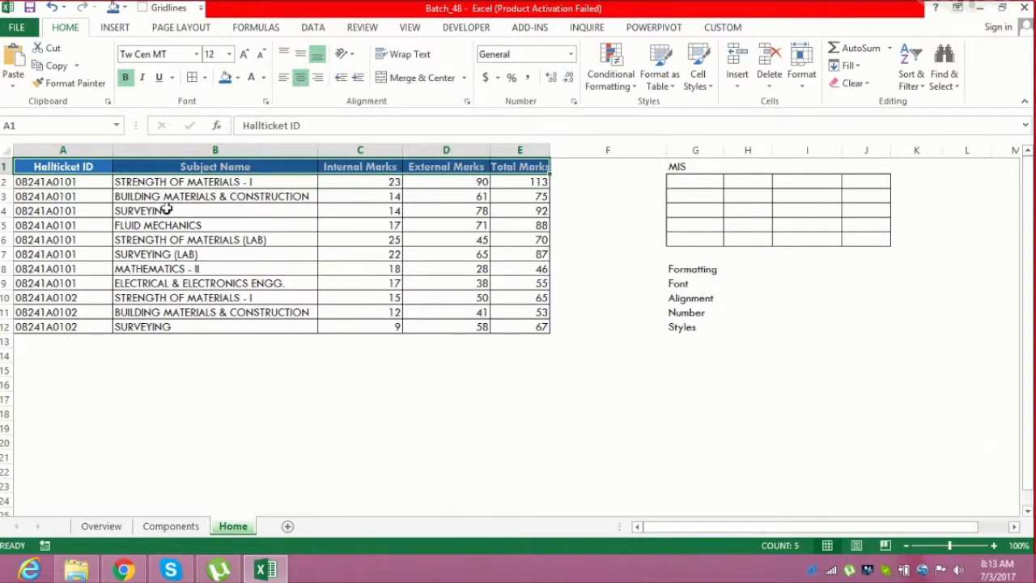
# Fill the data rows A2:E12 with White, Background 1, Darker 5%
pyautogui.moveTo(83, 182); pyautogui.dragTo(525, 327)
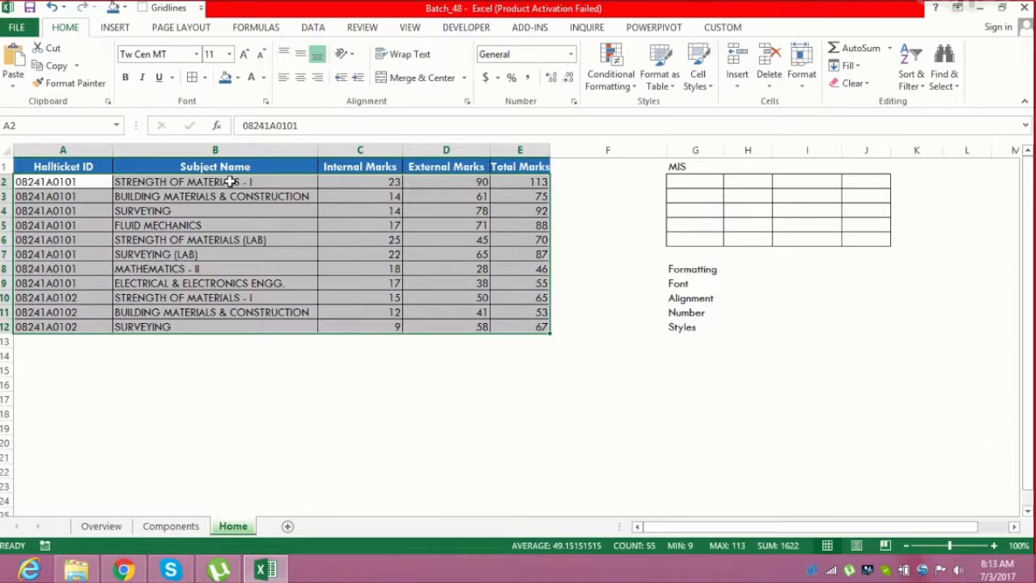
pyautogui.click(237, 78)
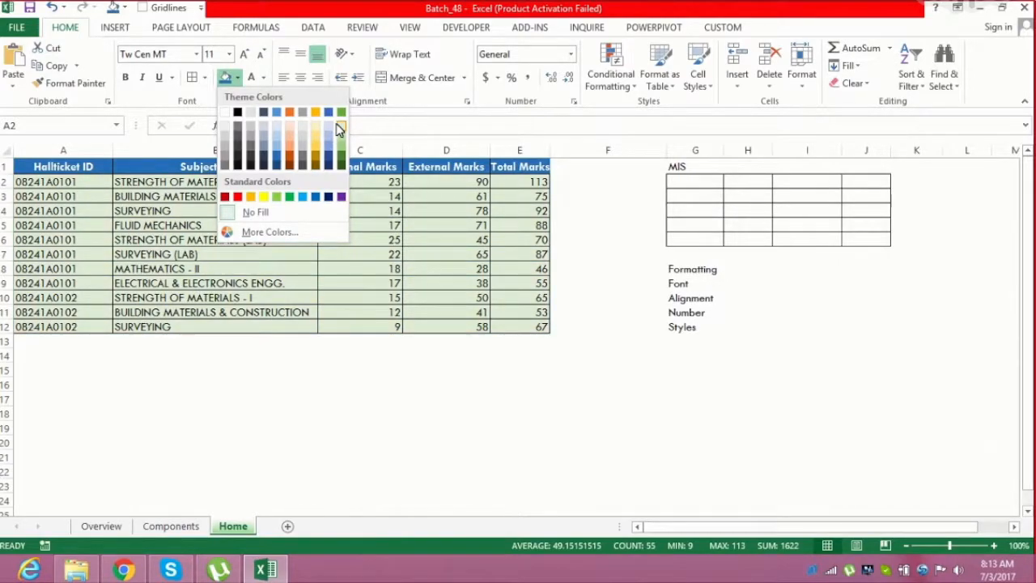
pyautogui.click(225, 127)
pyautogui.click(221, 281)
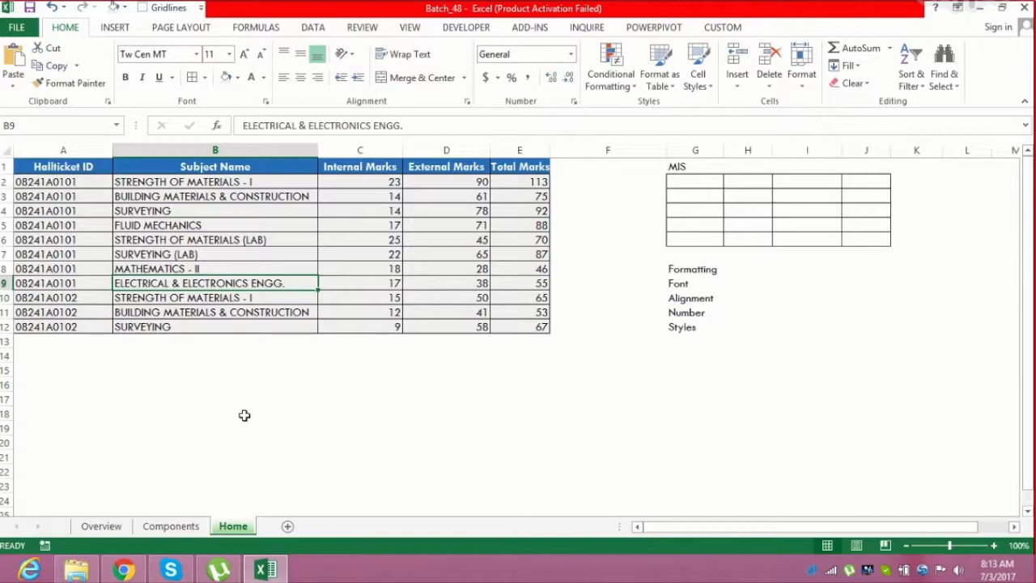
# Examine the Paste options in the clipboard group
pyautogui.moveTo(70, 166); pyautogui.dragTo(512, 336)
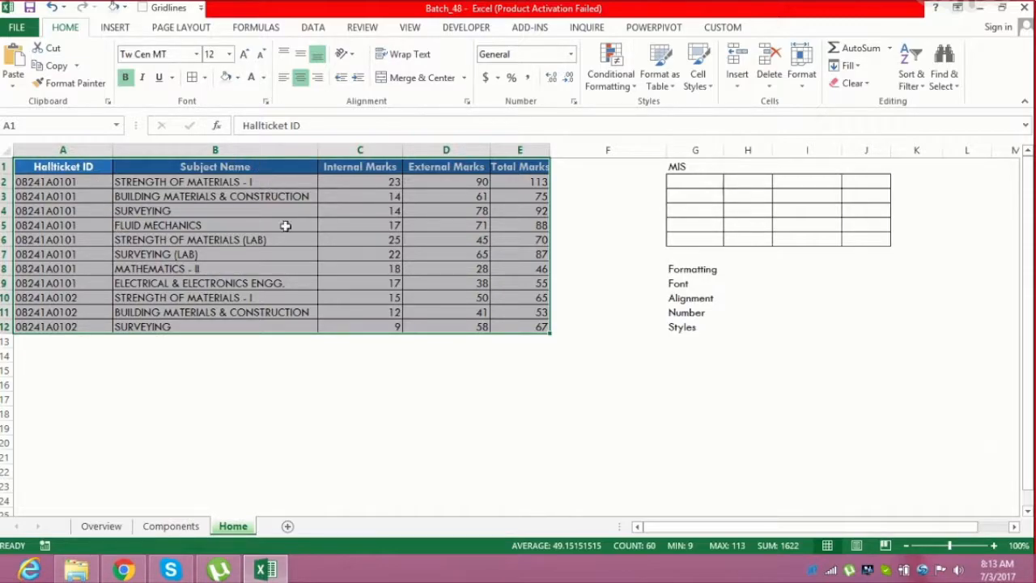
pyautogui.click(635, 335)
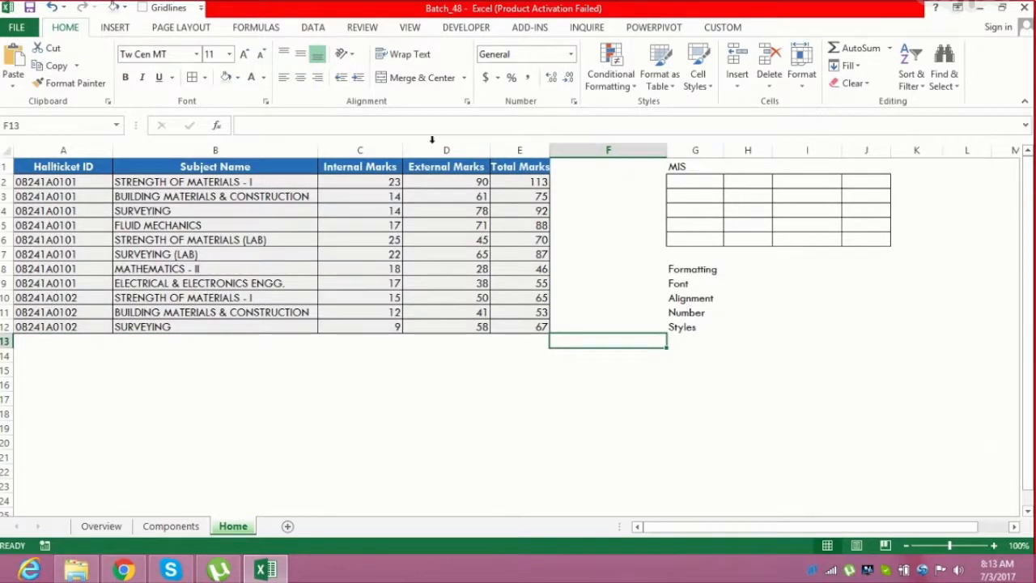
pyautogui.click(322, 200)
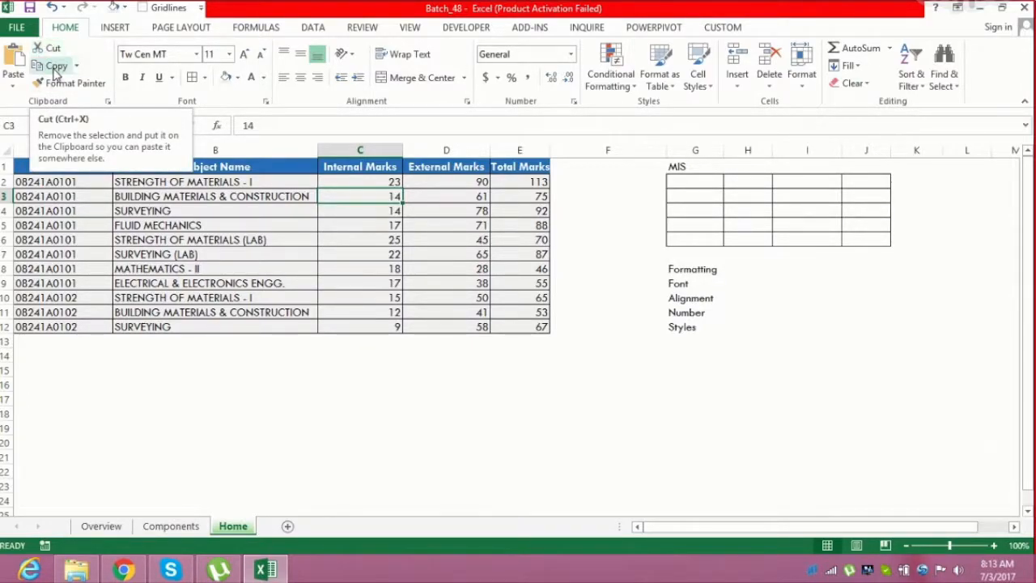
pyautogui.click(12, 88)
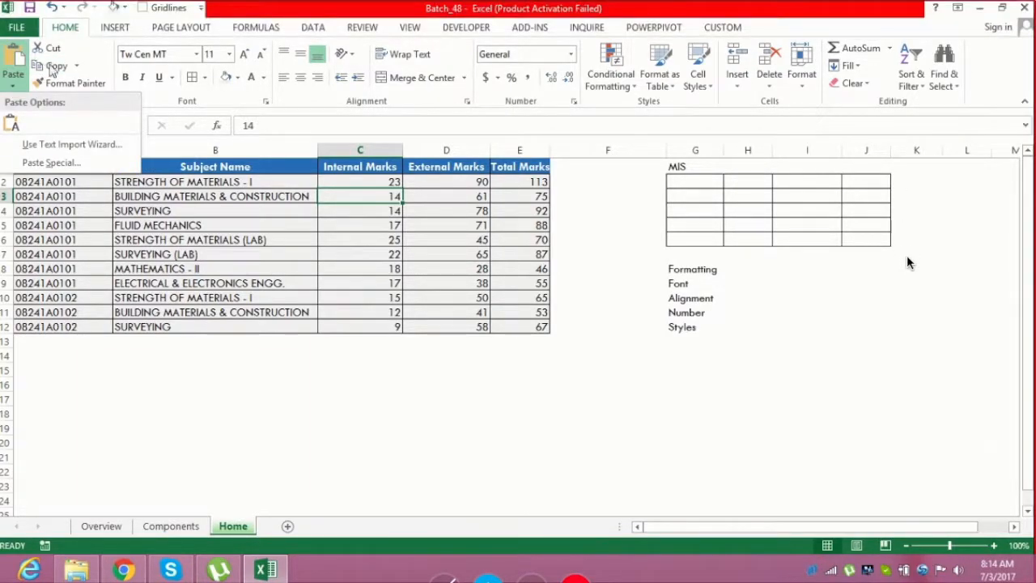
pyautogui.click(78, 229)
pyautogui.click(81, 296)
pyautogui.click(81, 364)
pyautogui.click(82, 370)
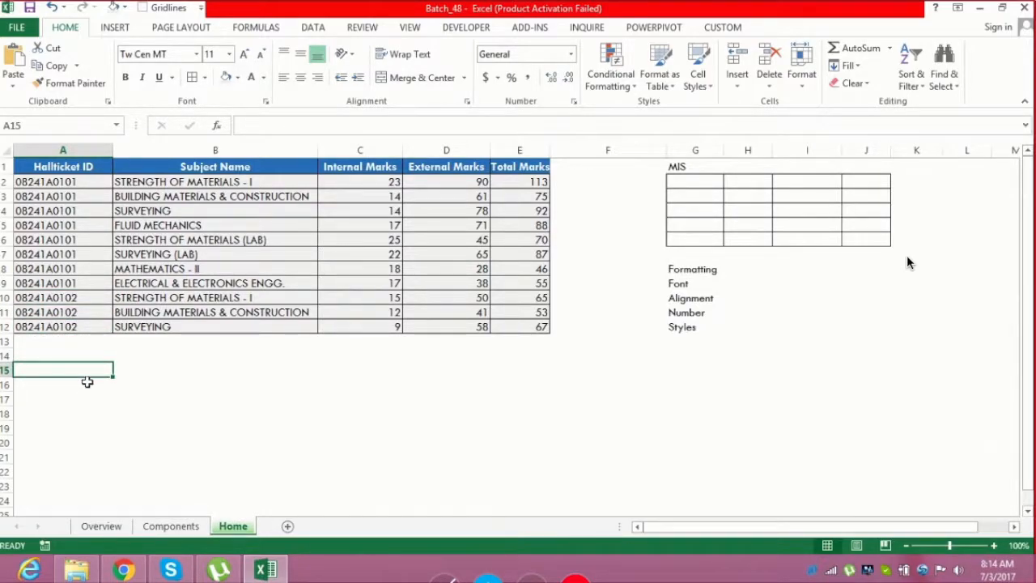
# Copy the whole table A1:E12 and paste it starting at cell A15
pyautogui.hotkey('ctrl', 'Home')
pyautogui.hotkey('ctrl', 'shift', 'Down')
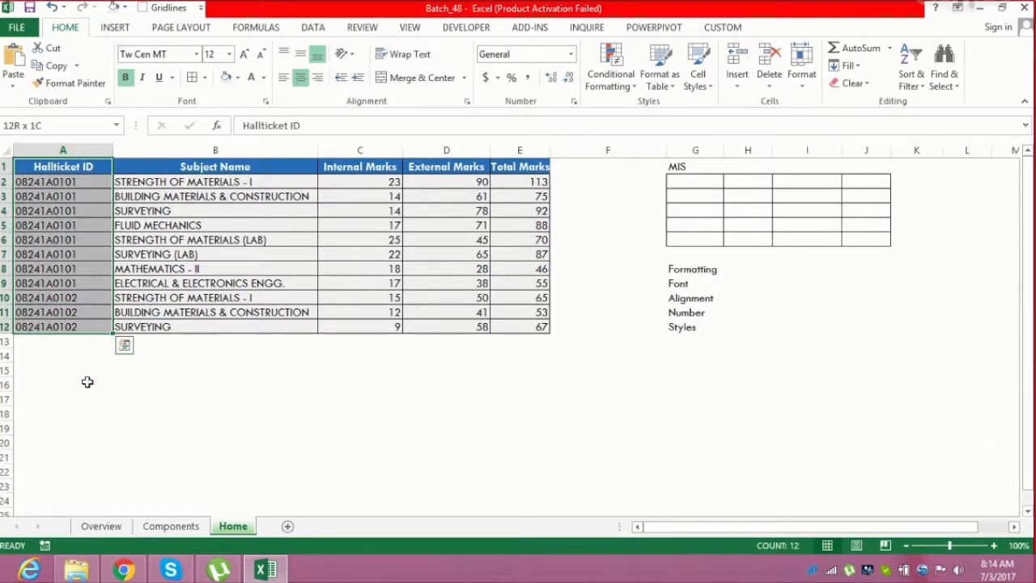
pyautogui.hotkey('ctrl', 'shift', 'Right')
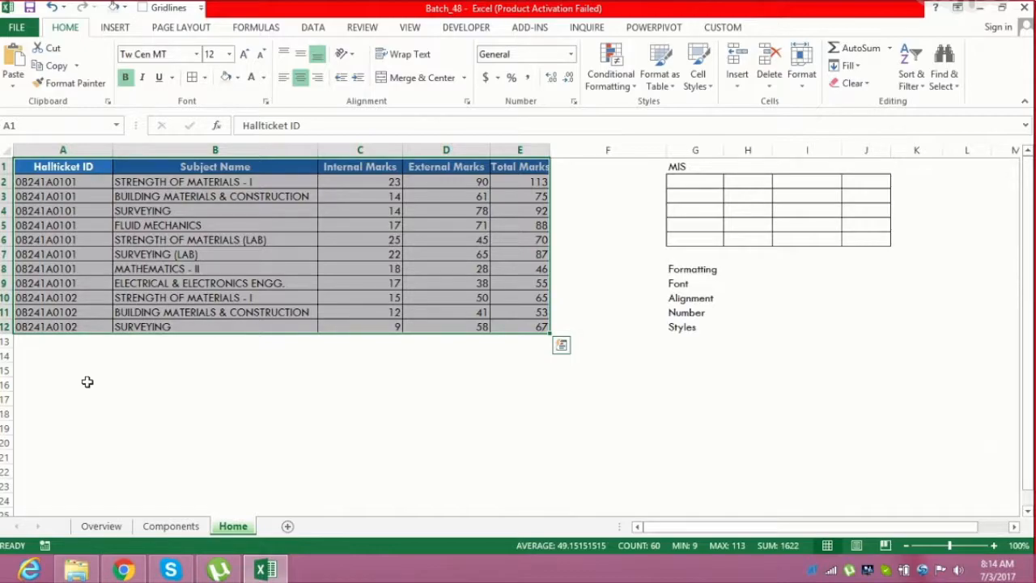
pyautogui.hotkey('ctrl', 'c')
pyautogui.press('Down')
pyautogui.press('Down')
pyautogui.press('Down')
pyautogui.press('Down')
pyautogui.press('Down')
pyautogui.press('Down')
pyautogui.press('Down')
pyautogui.press('Down')
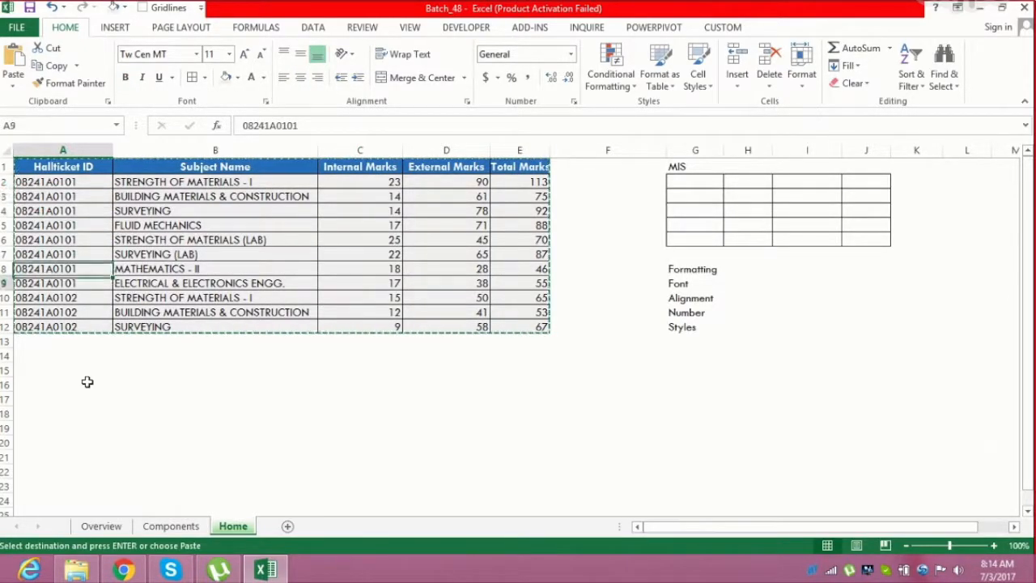
pyautogui.press('Down')
pyautogui.press('Down')
pyautogui.press('Down')
pyautogui.press('Down')
pyautogui.press('Down')
pyautogui.press('Down')
pyautogui.press('Down')
pyautogui.press('Up')
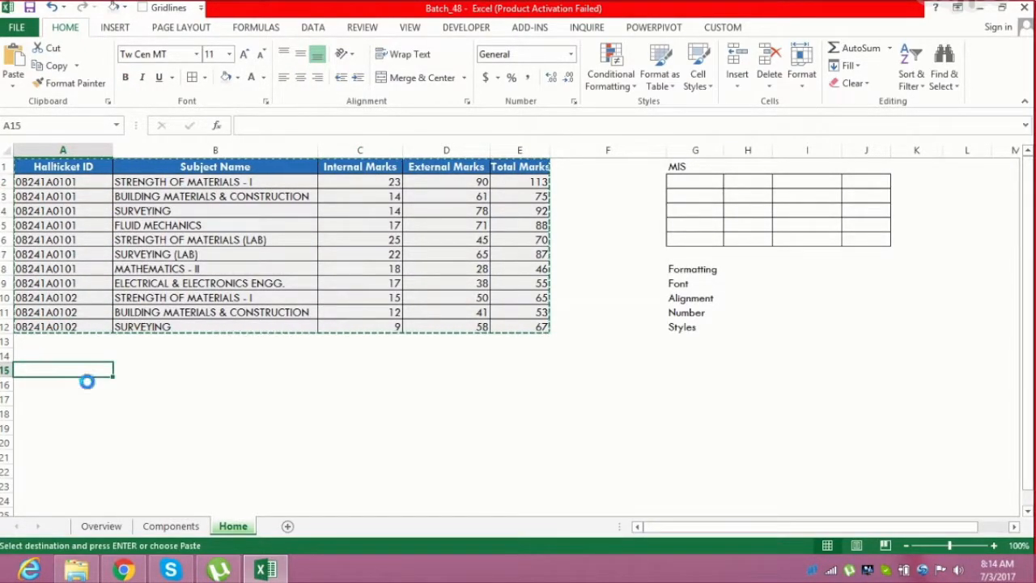
pyautogui.hotkey('ctrl', 'v')
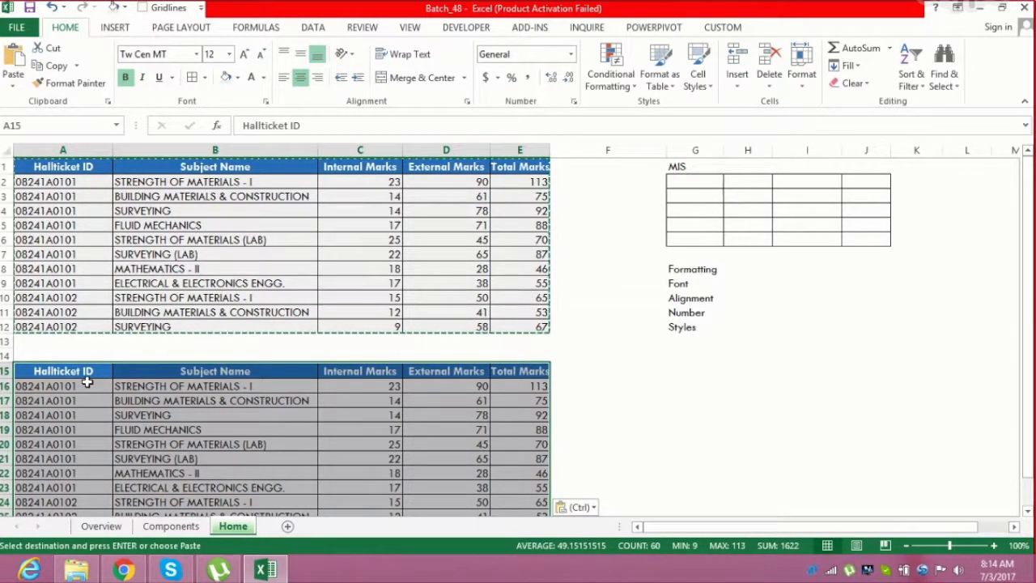
# Copy the pasted table and paste another copy starting at cell G15
pyautogui.hotkey('ctrl', 'c')
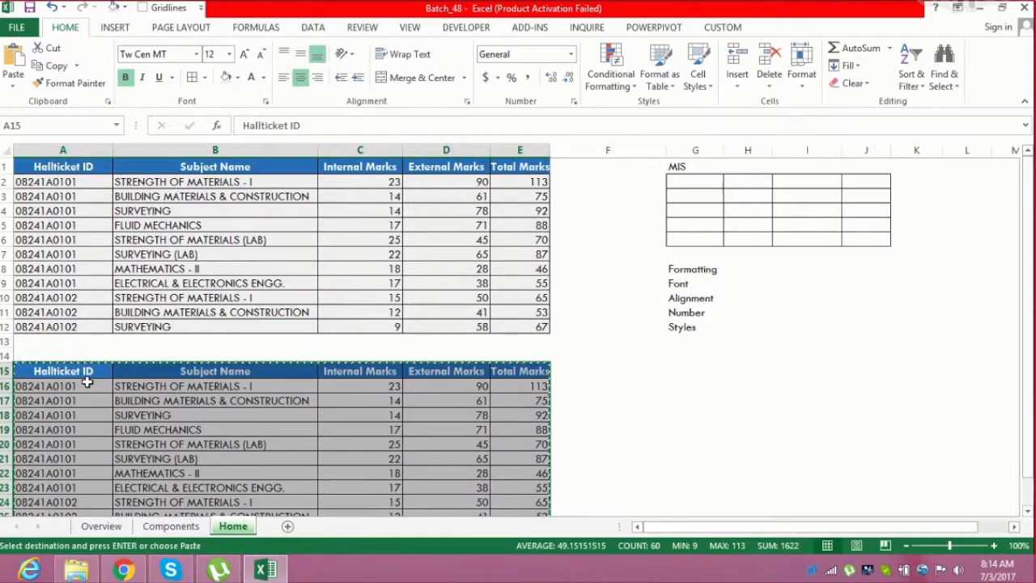
pyautogui.press('Right')
pyautogui.press('Right')
pyautogui.press('Right')
pyautogui.press('Right')
pyautogui.press('Right')
pyautogui.press('Right')
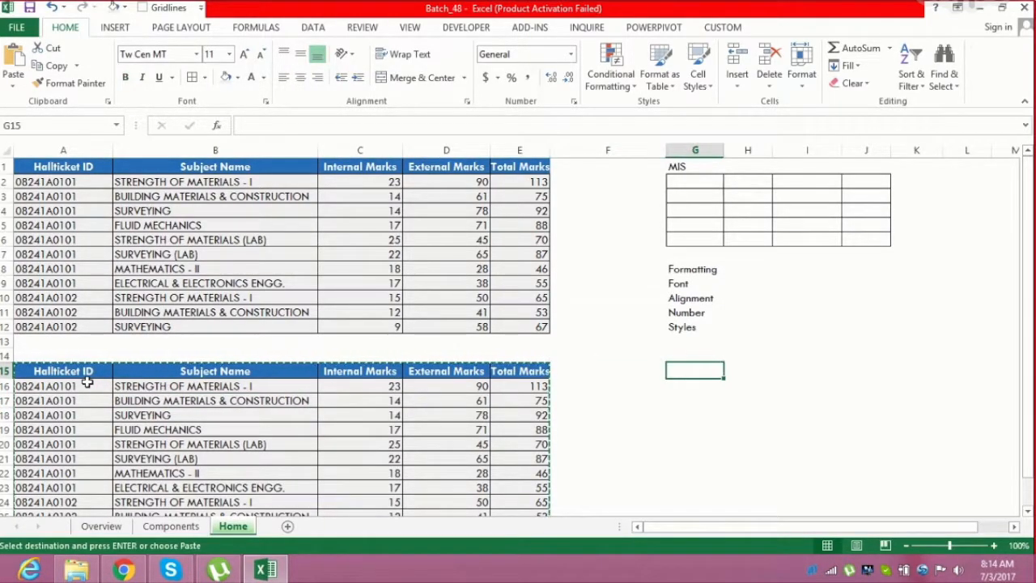
pyautogui.hotkey('ctrl', 'v')
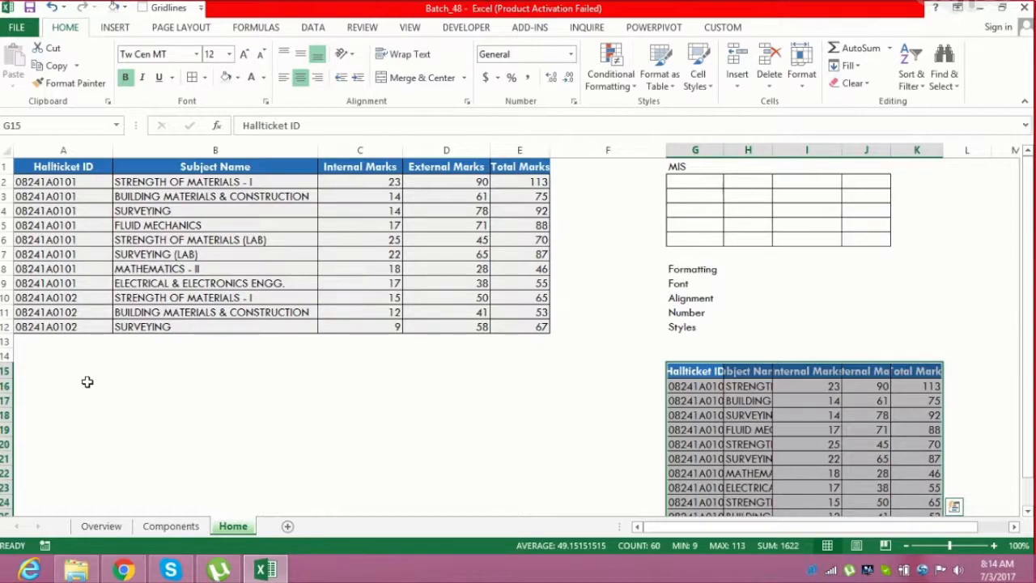
# Delete rows 15 to 26 holding the pasted copies of the table
pyautogui.press('Left')
pyautogui.press('Left')
pyautogui.press('Left')
pyautogui.press('Left')
pyautogui.press('Left')
pyautogui.press('Left')
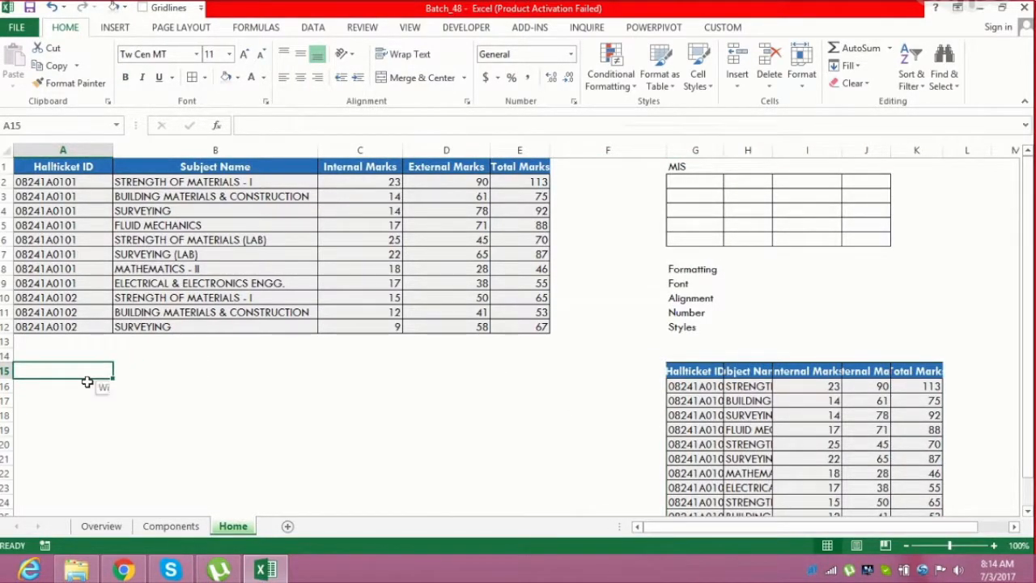
pyautogui.hotkey('shift', 'space')
pyautogui.hotkey('shift', 'Down')
pyautogui.hotkey('shift', 'Down')
pyautogui.hotkey('shift', 'Down')
pyautogui.hotkey('shift', 'Down')
pyautogui.hotkey('shift', 'Down')
pyautogui.hotkey('shift', 'Down')
pyautogui.hotkey('shift', 'Down')
pyautogui.hotkey('shift', 'Down')
pyautogui.hotkey('shift', 'Down')
pyautogui.hotkey('shift', 'Down')
pyautogui.hotkey('shift', 'Down')
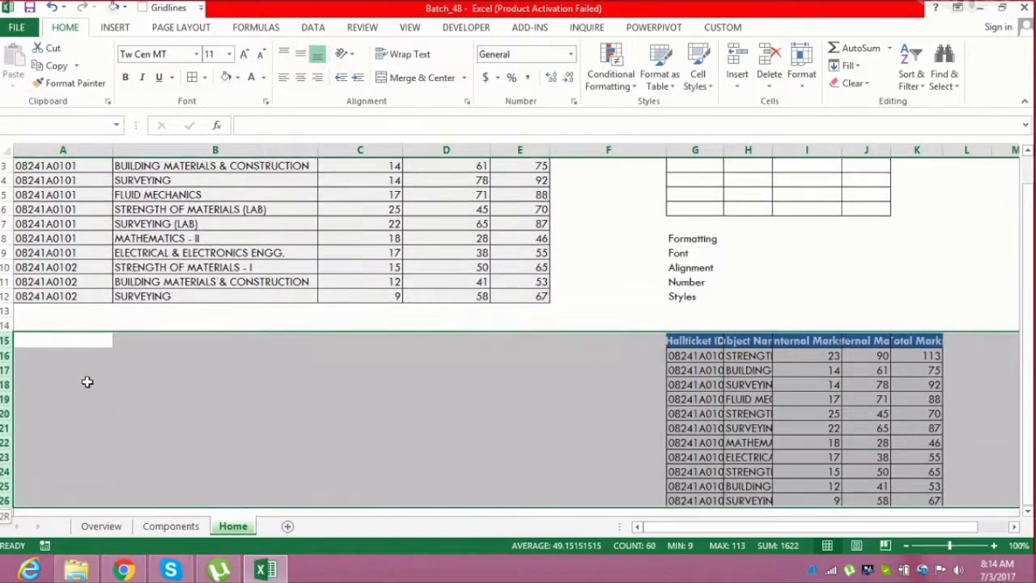
pyautogui.hotkey('ctrl', '-')
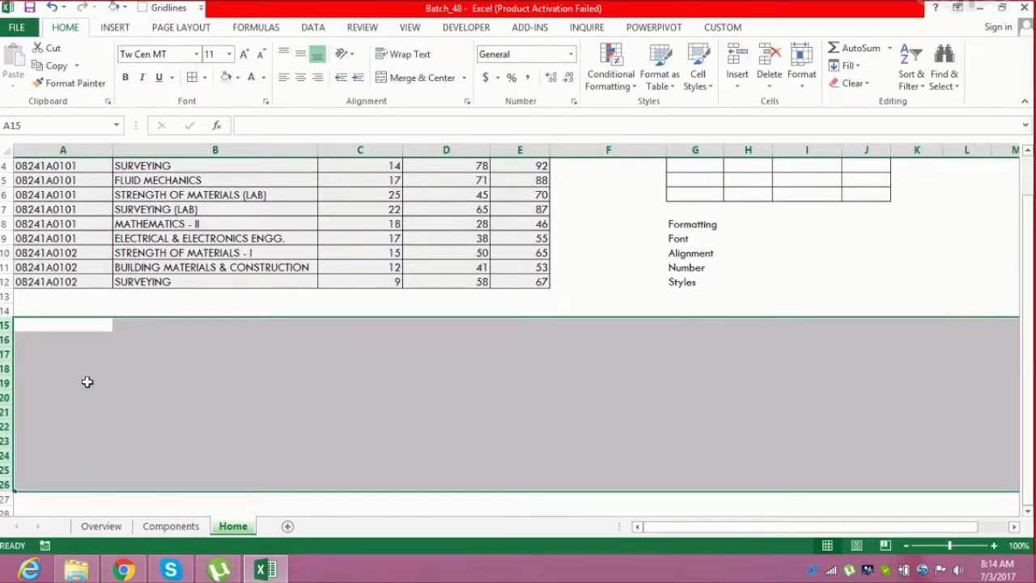
pyautogui.press('Up')
pyautogui.hotkey('ctrl', 'Up')
pyautogui.hotkey('ctrl', 'Up')
pyautogui.press('Down')
pyautogui.press('Down')
pyautogui.press('Down')
pyautogui.press('Down')
pyautogui.press('Down')
pyautogui.press('Down')
pyautogui.press('Down')
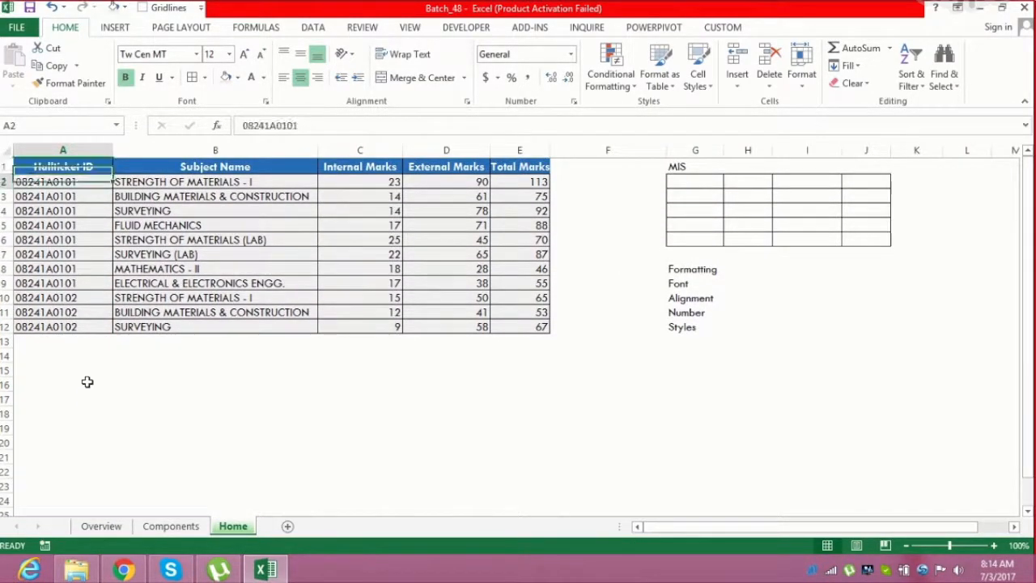
pyautogui.hotkey('ctrl', 'Down')
pyautogui.hotkey('ctrl', 'Down')
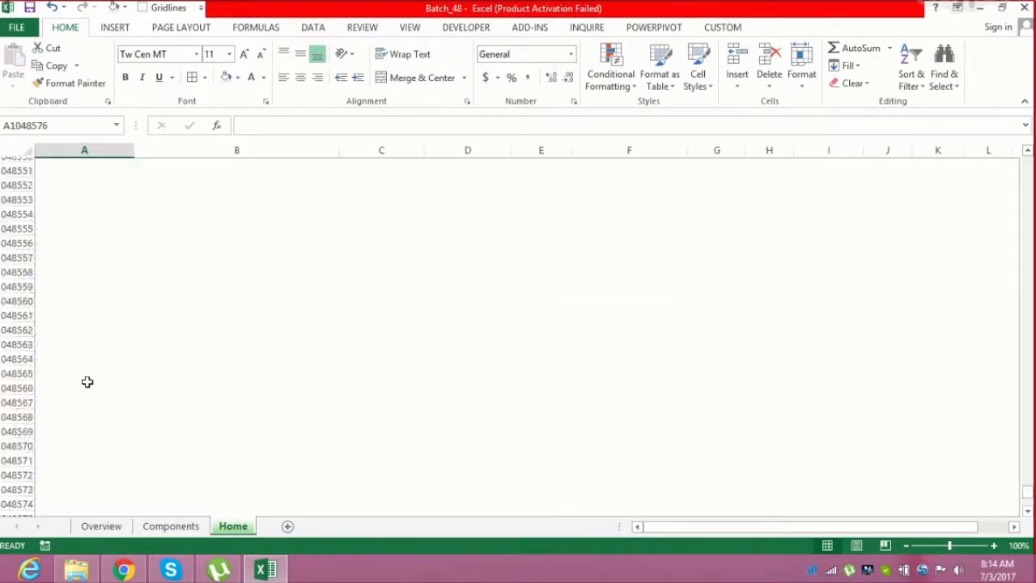
pyautogui.hotkey('ctrl', 'Up')
pyautogui.hotkey('ctrl', 'Up')
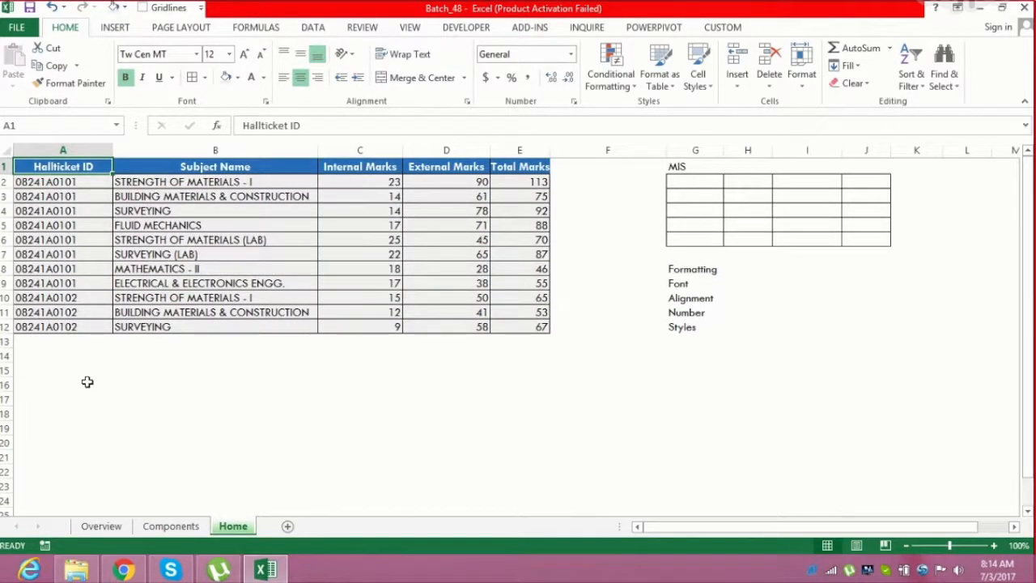
# Enter the bold label Values in cell A16
pyautogui.click(50, 385)
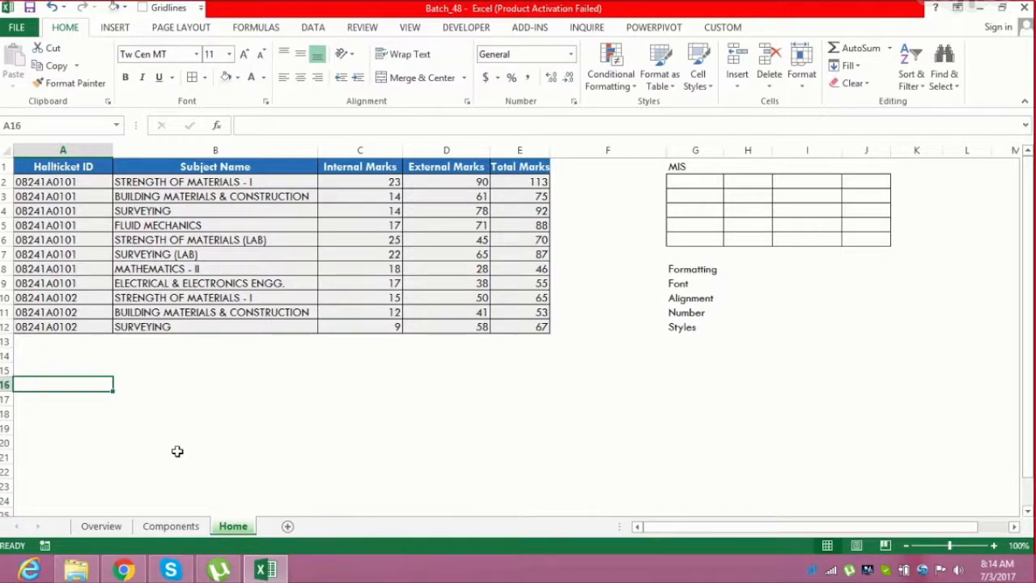
pyautogui.write('Values')
pyautogui.press('Return')
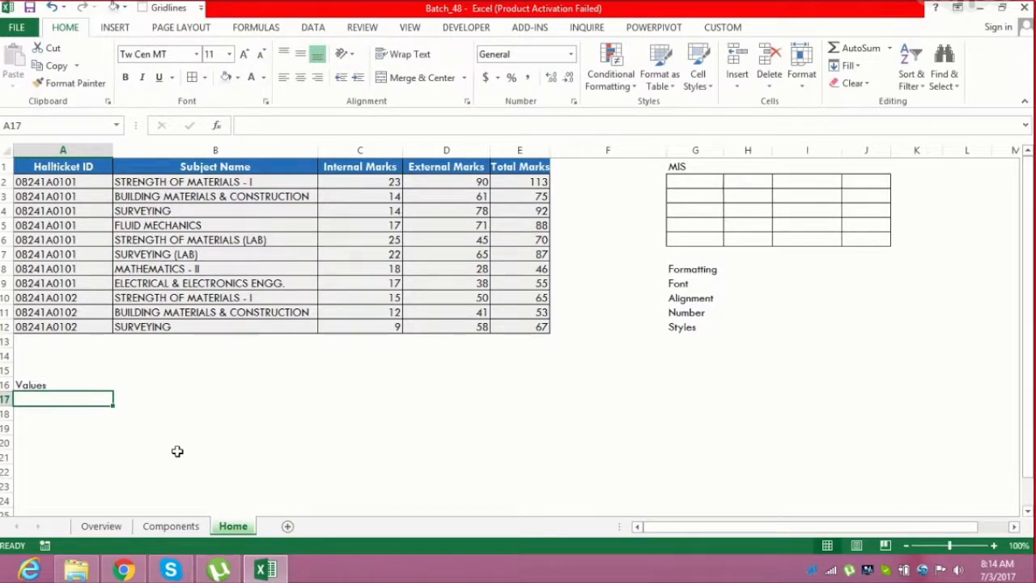
pyautogui.press('Up')
pyautogui.hotkey('ctrl', 'b')
# Copy the table A1:E12 and paste it as values only starting at cell A17
pyautogui.press('Up')
pyautogui.hotkey('ctrl', 'Up')
pyautogui.hotkey('ctrl', 'Up')
pyautogui.hotkey('ctrl', 'shift', 'Down')
pyautogui.hotkey('ctrl', 'shift', 'Right')
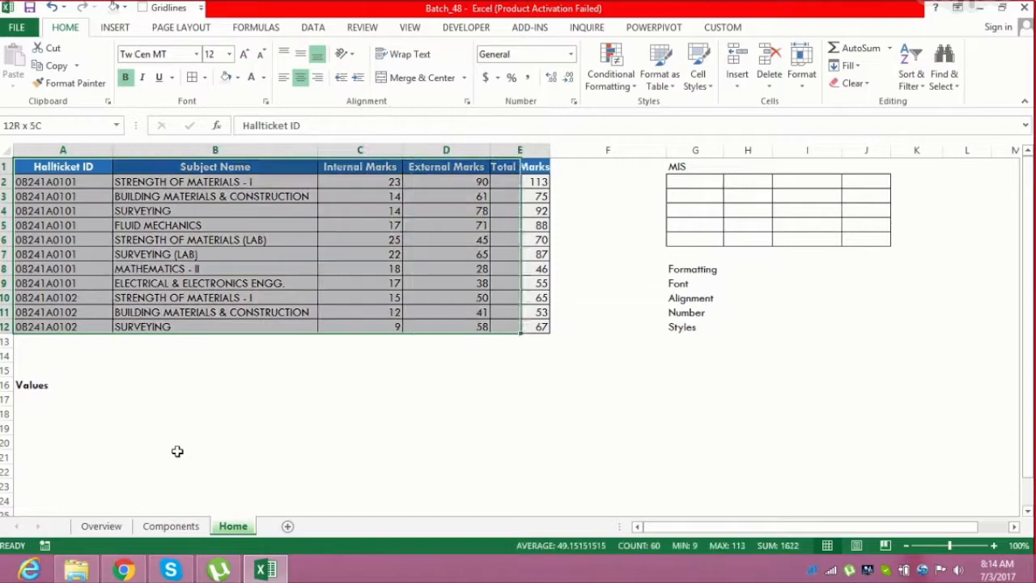
pyautogui.hotkey('ctrl', 'c')
pyautogui.press('Down')
pyautogui.press('Down')
pyautogui.press('Down')
pyautogui.press('Down')
pyautogui.press('Down')
pyautogui.press('Down')
pyautogui.press('Down')
pyautogui.press('Down')
pyautogui.press('Down')
pyautogui.press('Down')
pyautogui.press('Down')
pyautogui.press('Down')
pyautogui.press('Down')
pyautogui.press('Down')
pyautogui.press('Down')
pyautogui.press('Down')
pyautogui.press('Down')
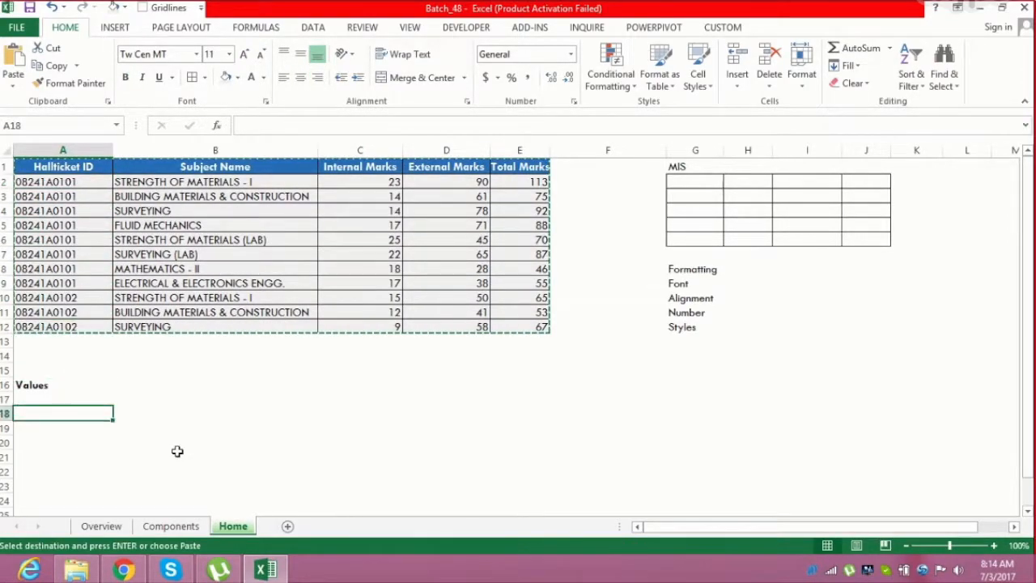
pyautogui.press('Up')
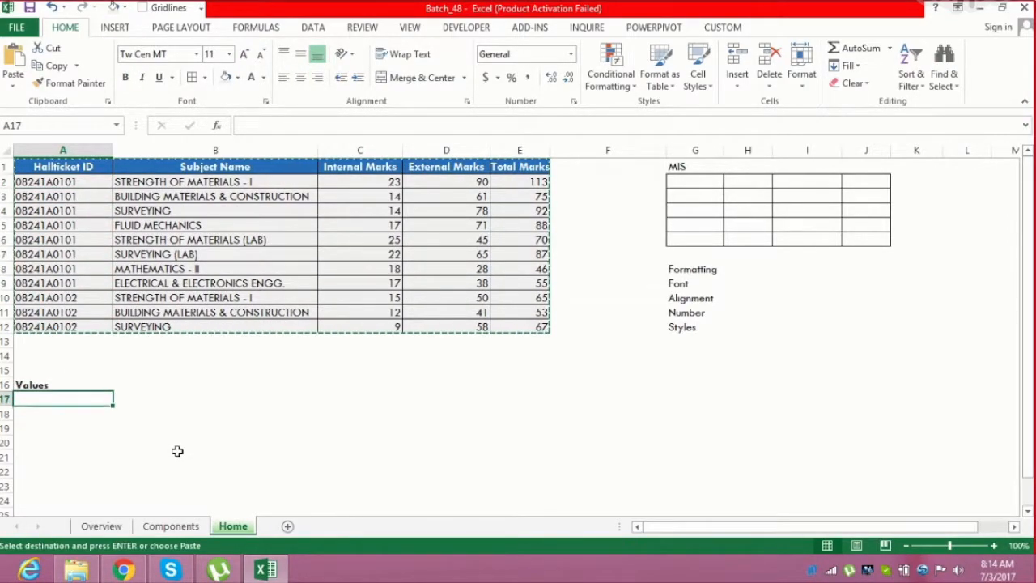
pyautogui.click(12, 86)
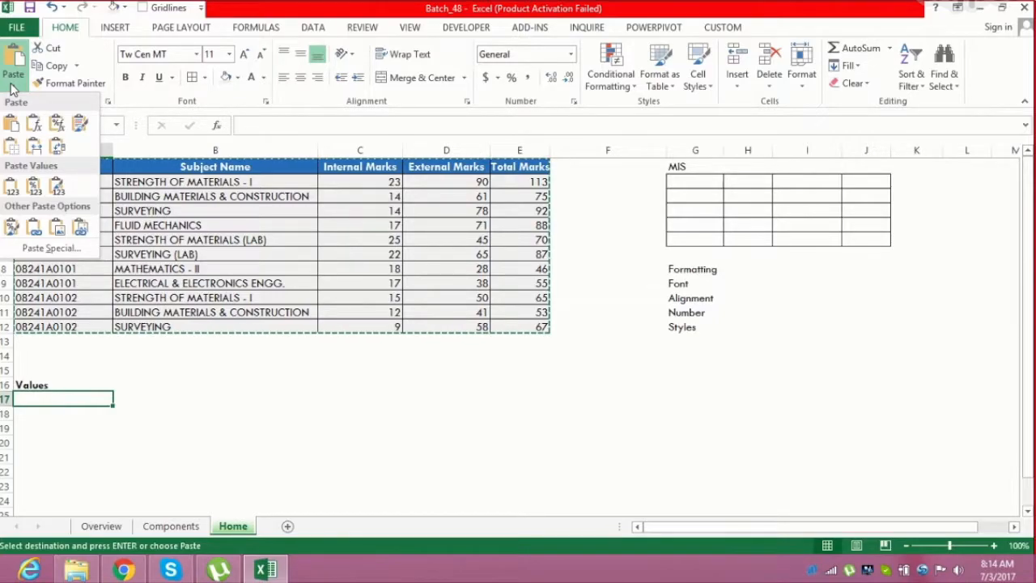
pyautogui.click(11, 186)
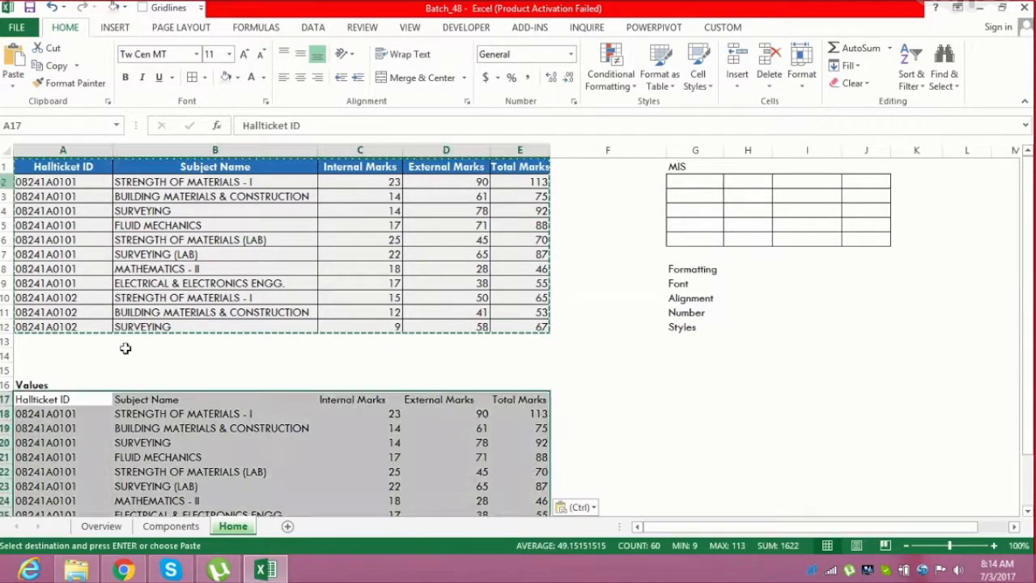
# Enter the bold label Formats in cell A32
pyautogui.moveTo(1030, 368); pyautogui.dragTo(1032, 413)
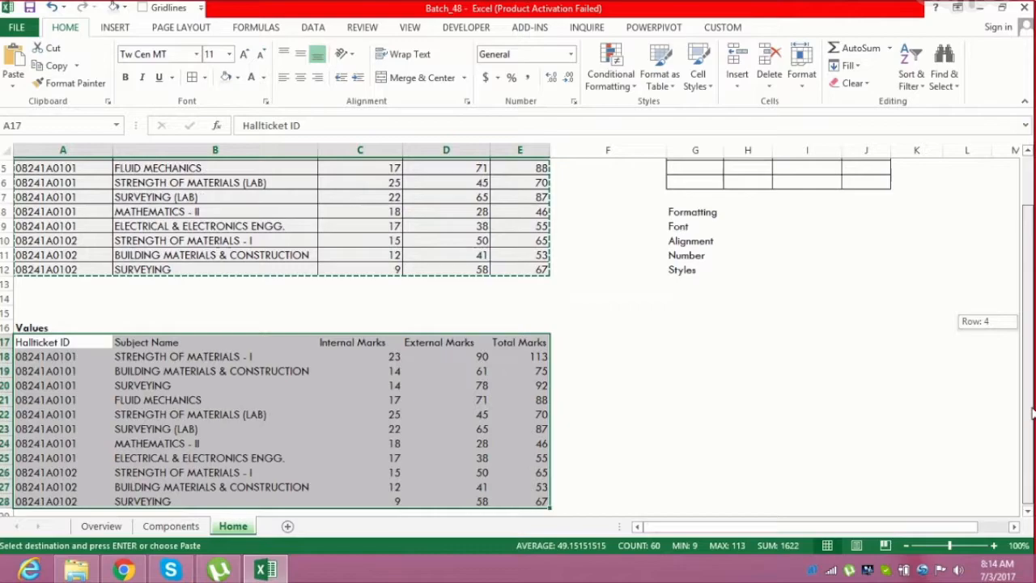
pyautogui.click(1027, 511)
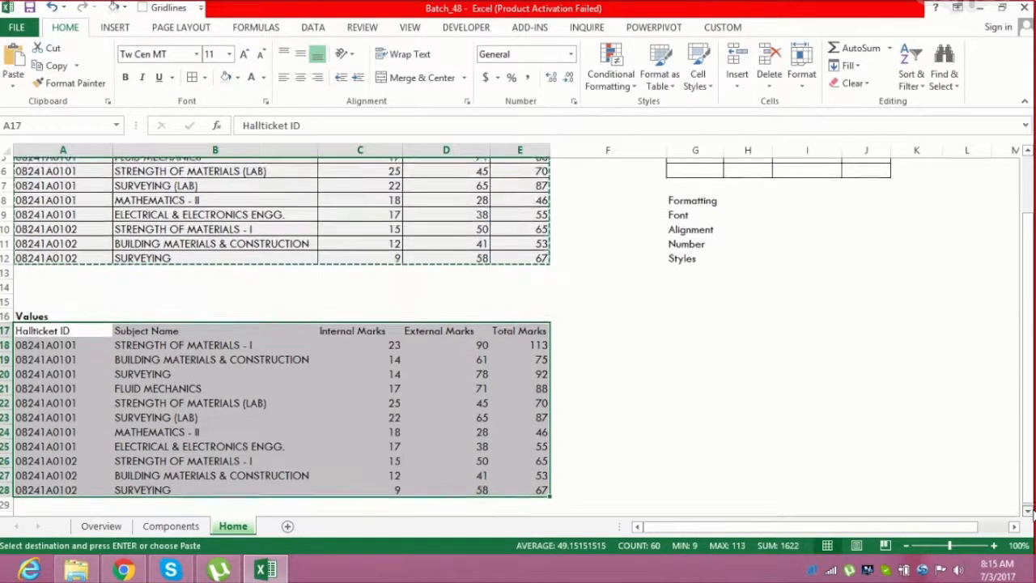
pyautogui.click(1028, 512)
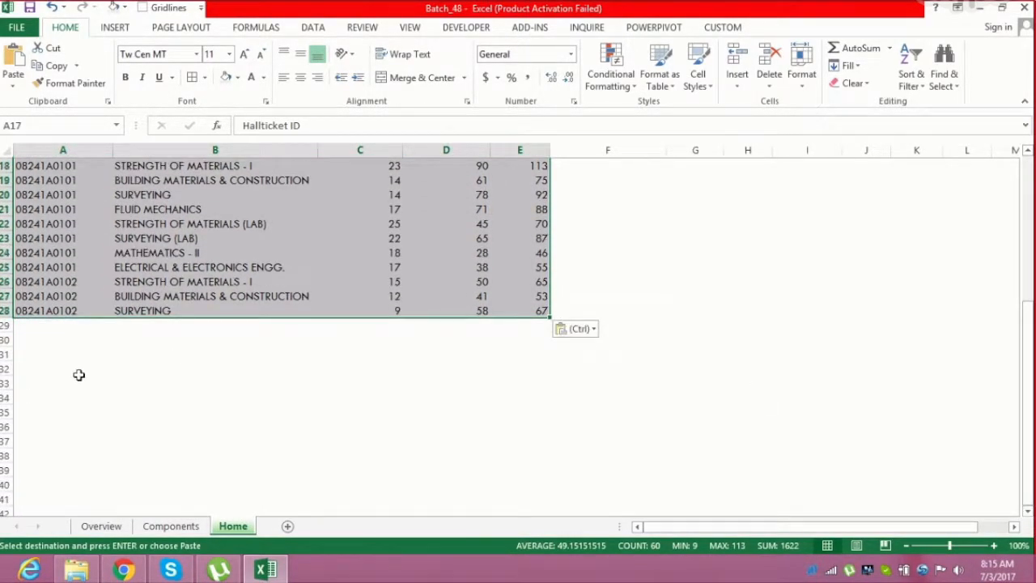
pyautogui.click(36, 382)
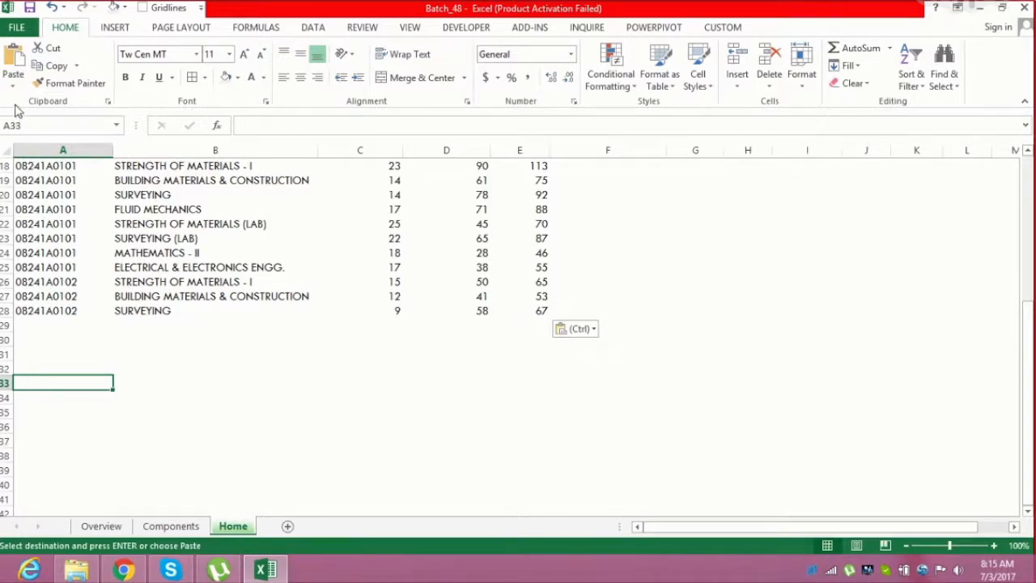
pyautogui.click(29, 365)
pyautogui.write('F')
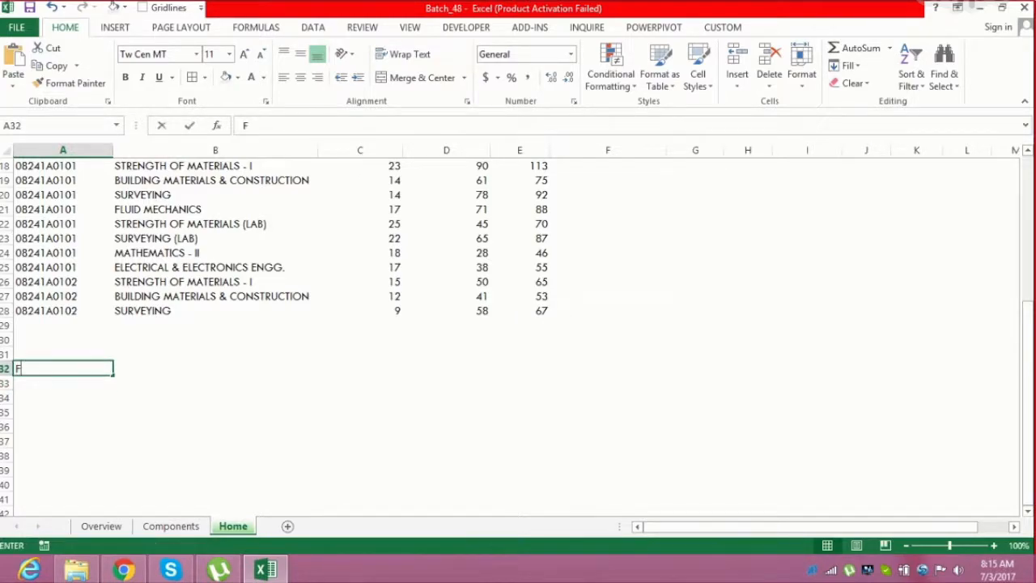
pyautogui.write('ormats')
pyautogui.press('Return')
pyautogui.click(29, 364)
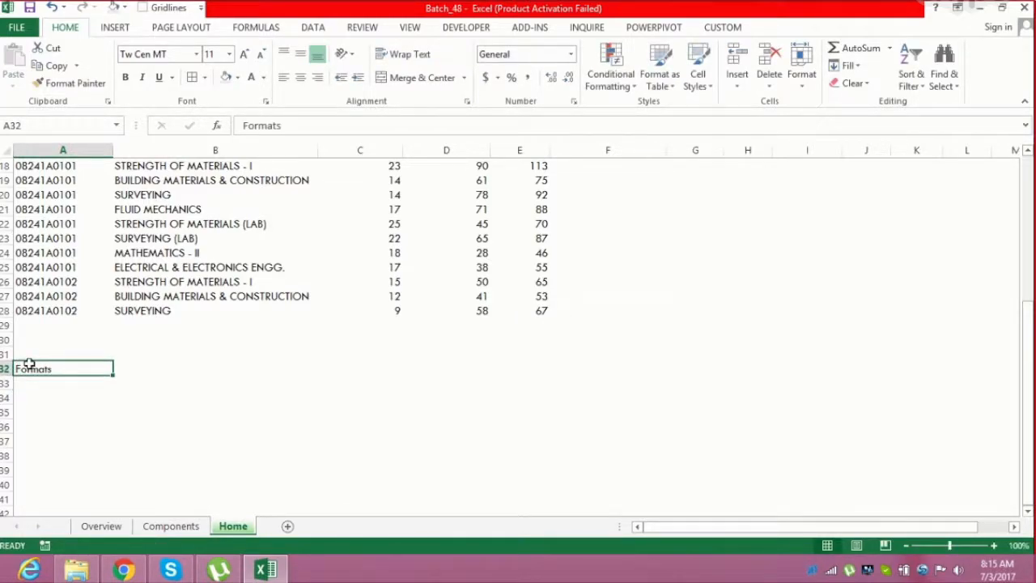
pyautogui.hotkey('ctrl', 'b')
# Copy the table A1:E12 and paste only its formatting starting at cell A33
pyautogui.press('Up')
pyautogui.hotkey('ctrl', 'Home')
pyautogui.hotkey('ctrl', 'shift', 'Down')
pyautogui.hotkey('ctrl', 'shift', 'Right')
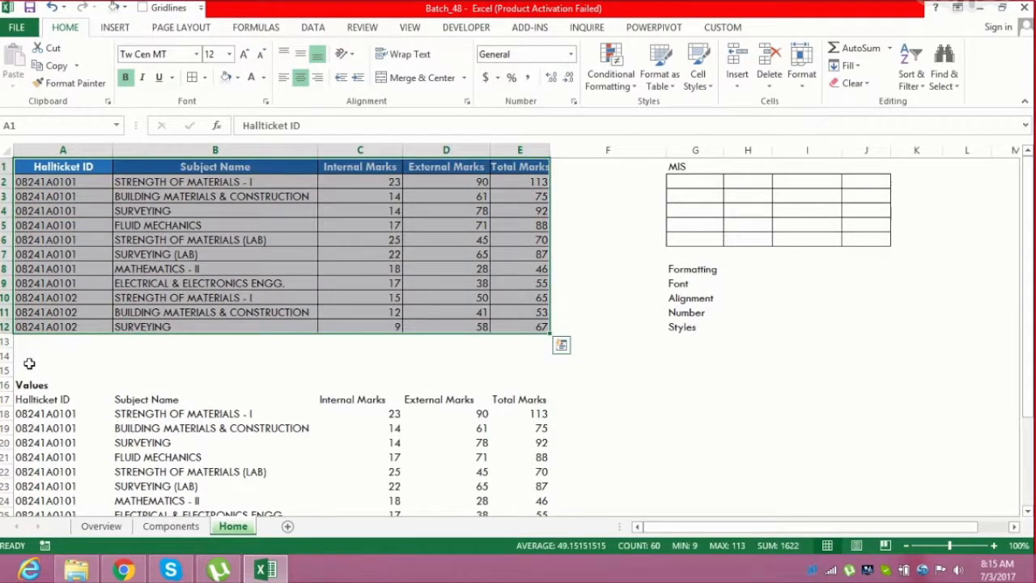
pyautogui.hotkey('ctrl', 'c')
pyautogui.press('Down')
pyautogui.press('Down')
pyautogui.press('Down')
pyautogui.press('Down')
pyautogui.press('Down')
pyautogui.press('Down')
pyautogui.press('Down')
pyautogui.press('Down')
pyautogui.press('Down')
pyautogui.press('Down')
pyautogui.press('Down')
pyautogui.press('Down')
pyautogui.press('Down')
pyautogui.press('Down')
pyautogui.press('Down')
pyautogui.press('Down')
pyautogui.press('Down')
pyautogui.press('Down')
pyautogui.press('Down')
pyautogui.press('Down')
pyautogui.press('Down')
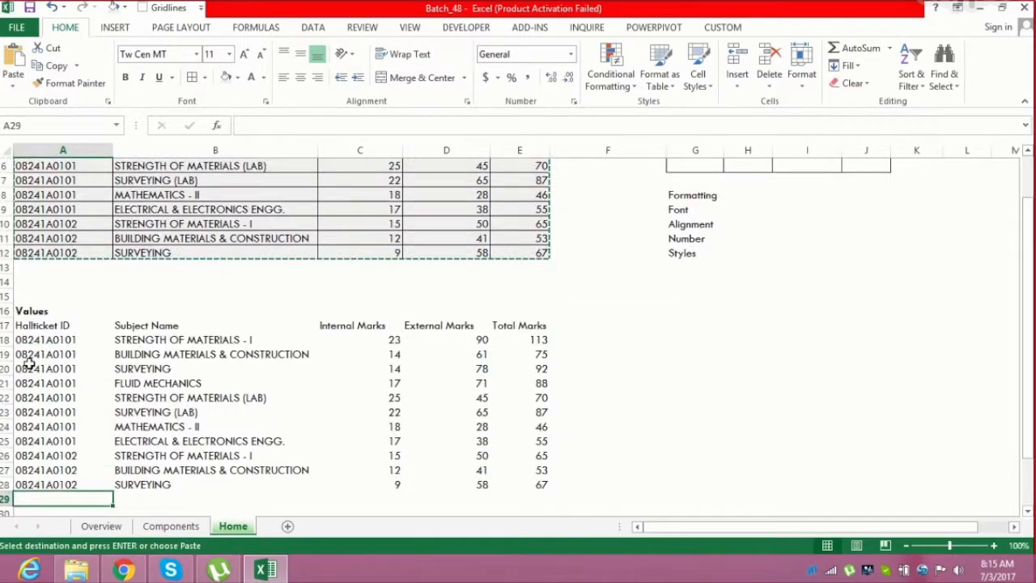
pyautogui.press('Up')
pyautogui.press('Up')
pyautogui.press('Up')
pyautogui.press('Up')
pyautogui.press('Up')
pyautogui.press('Up')
pyautogui.press('Up')
pyautogui.press('Up')
pyautogui.press('Up')
pyautogui.press('Up')
pyautogui.press('Up')
pyautogui.press('Up')
pyautogui.press('Up')
pyautogui.press('Up')
pyautogui.press('Up')
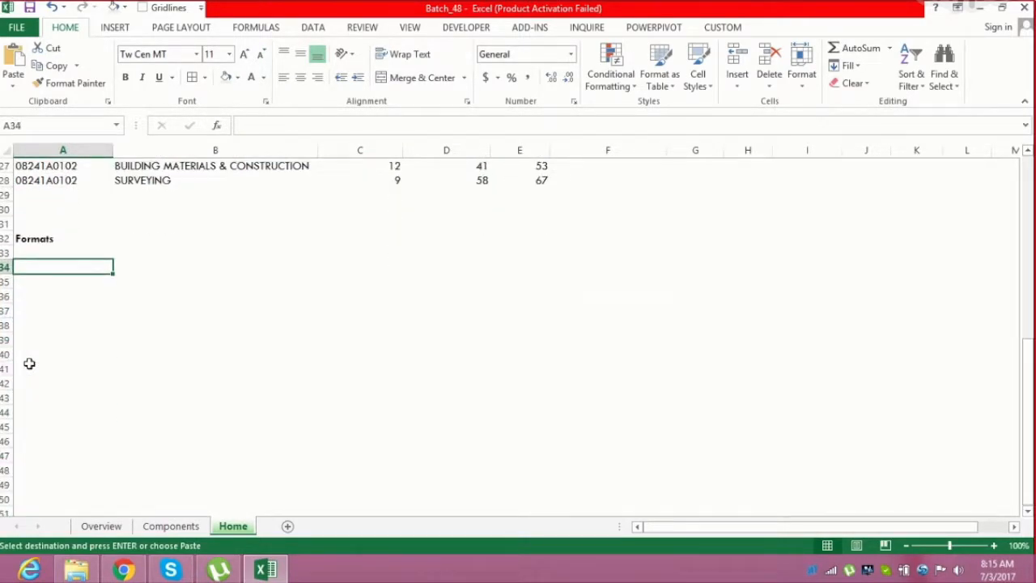
pyautogui.click(13, 83)
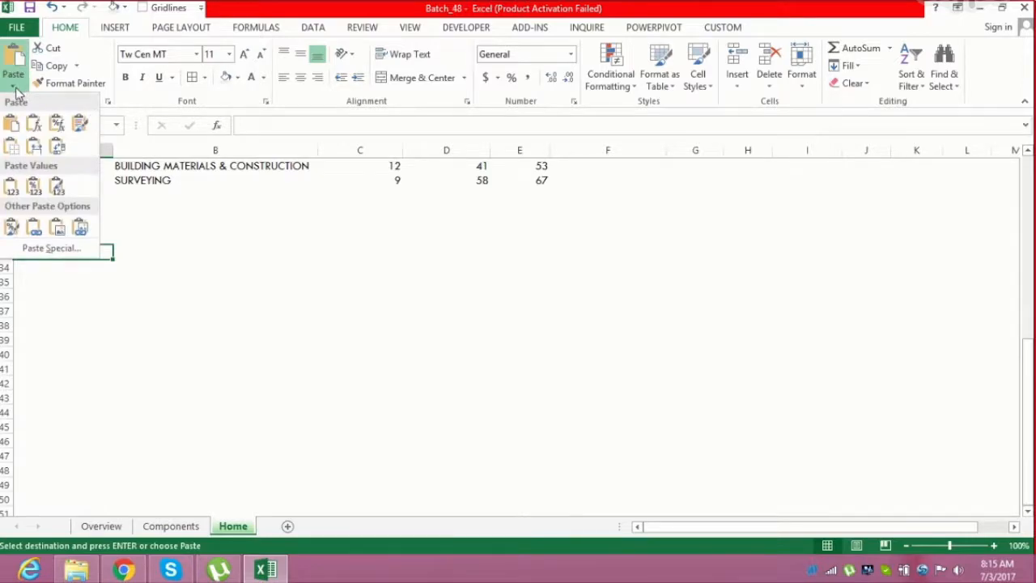
pyautogui.click(12, 227)
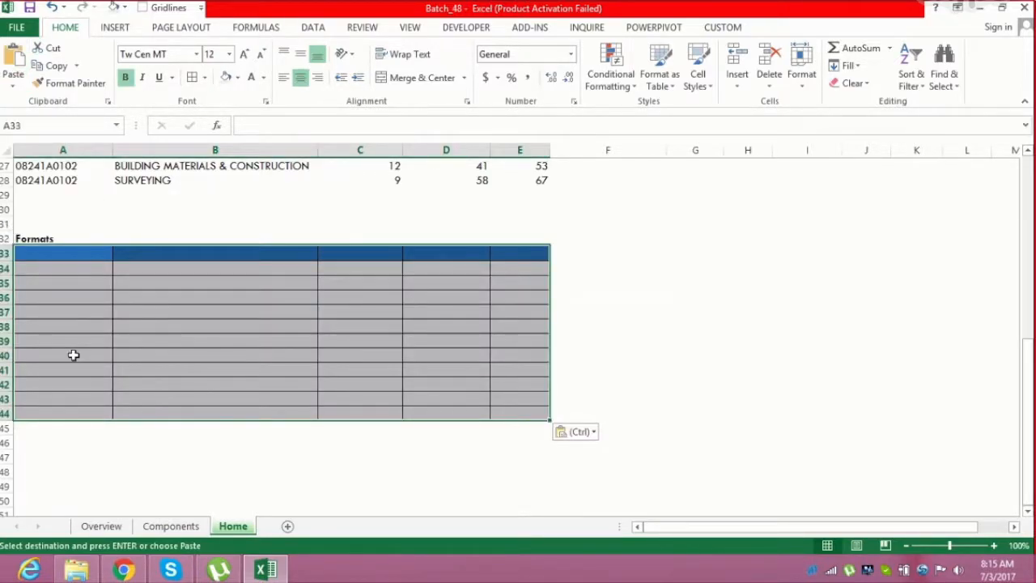
# Enter the label Transpose in cell A47
pyautogui.click(58, 451)
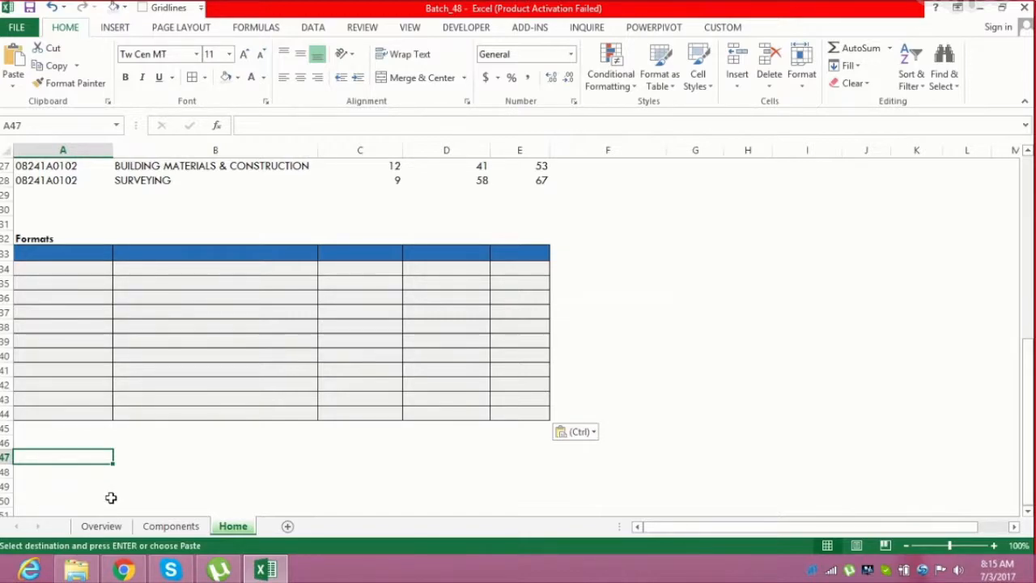
pyautogui.write('Transpose')
pyautogui.hotkey('ctrl', 'Return')
# Copy the table A1:E12 and paste it transposed starting at cell A48
pyautogui.press('Up')
pyautogui.press('Up')
pyautogui.press('Up')
pyautogui.press('Up')
pyautogui.press('Up')
pyautogui.press('Up')
pyautogui.press('Up')
pyautogui.press('Up')
pyautogui.press('Up')
pyautogui.press('Up')
pyautogui.press('Up')
pyautogui.press('Up')
pyautogui.press('Up')
pyautogui.press('Up')
pyautogui.press('Up')
pyautogui.press('Up')
pyautogui.press('Up')
pyautogui.press('Up')
pyautogui.press('Up')
pyautogui.press('Up')
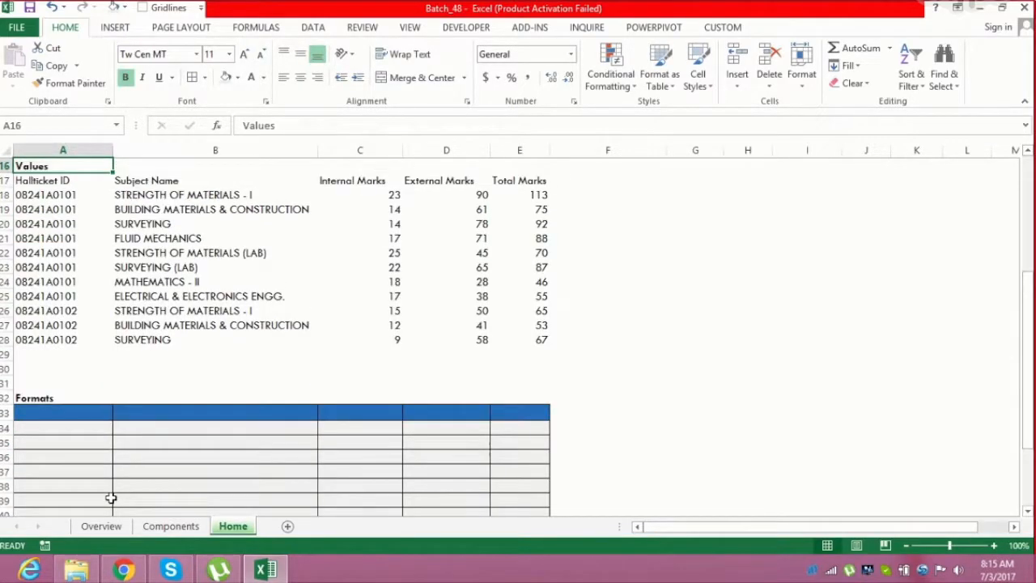
pyautogui.hotkey('ctrl', 'Home')
pyautogui.hotkey('ctrl', 'shift', 'Down')
pyautogui.hotkey('ctrl', 'shift', 'Right')
pyautogui.hotkey('ctrl', 'c')
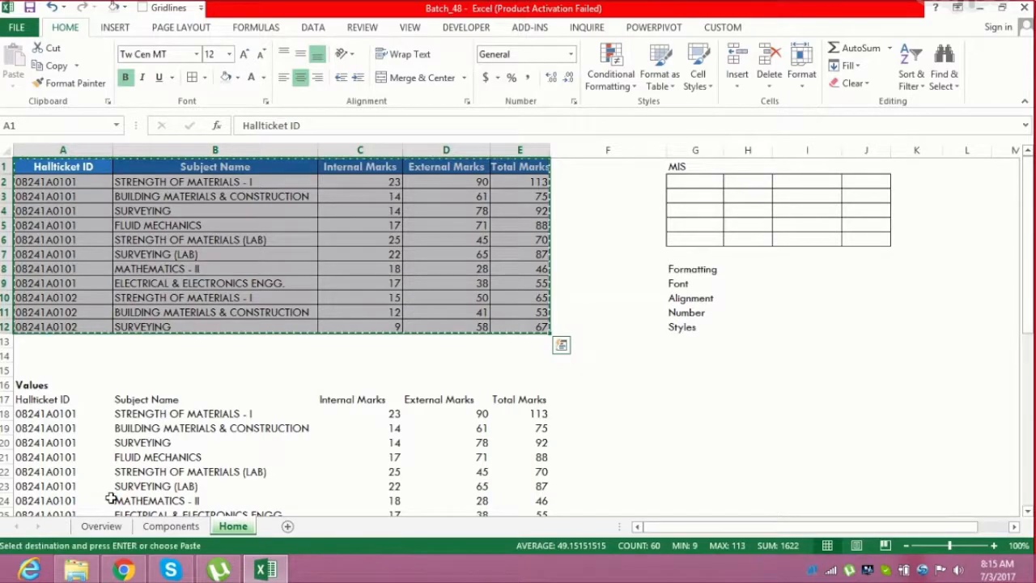
pyautogui.press('Down')
pyautogui.press('Down')
pyautogui.press('Down')
pyautogui.press('Down')
pyautogui.press('Down')
pyautogui.press('Down')
pyautogui.press('Down')
pyautogui.press('Down')
pyautogui.press('Down')
pyautogui.press('Down')
pyautogui.press('Down')
pyautogui.press('Down')
pyautogui.press('Down')
pyautogui.press('Down')
pyautogui.press('Down')
pyautogui.press('Down')
pyautogui.press('Down')
pyautogui.press('Down')
pyautogui.press('Down')
pyautogui.press('Down')
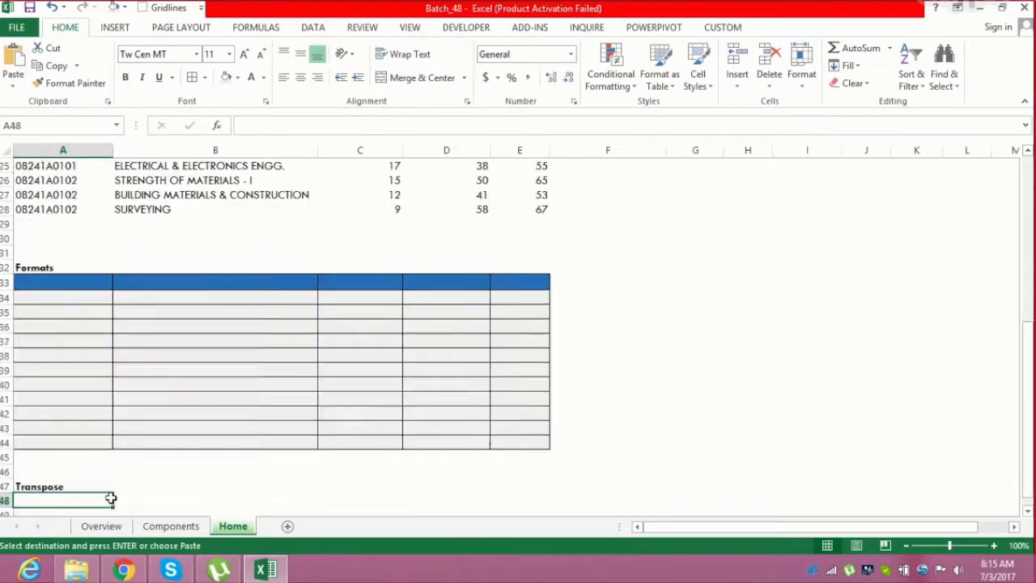
pyautogui.press('Down')
pyautogui.press('Down')
pyautogui.press('Down')
pyautogui.press('Down')
pyautogui.press('Down')
pyautogui.press('Down')
pyautogui.press('Down')
pyautogui.press('Down')
pyautogui.press('Down')
pyautogui.press('Down')
pyautogui.press('Down')
pyautogui.press('Down')
pyautogui.press('Down')
pyautogui.press('Down')
pyautogui.press('Down')
pyautogui.press('Down')
pyautogui.press('Down')
pyautogui.press('Down')
pyautogui.press('Up')
pyautogui.press('Up')
pyautogui.press('Up')
pyautogui.press('Up')
pyautogui.press('Up')
pyautogui.press('Up')
pyautogui.press('Up')
pyautogui.press('Up')
pyautogui.press('Up')
pyautogui.press('Up')
pyautogui.press('Up')
pyautogui.press('Up')
pyautogui.press('Up')
pyautogui.press('Up')
pyautogui.press('Up')
pyautogui.press('Up')
pyautogui.press('Up')
pyautogui.press('Up')
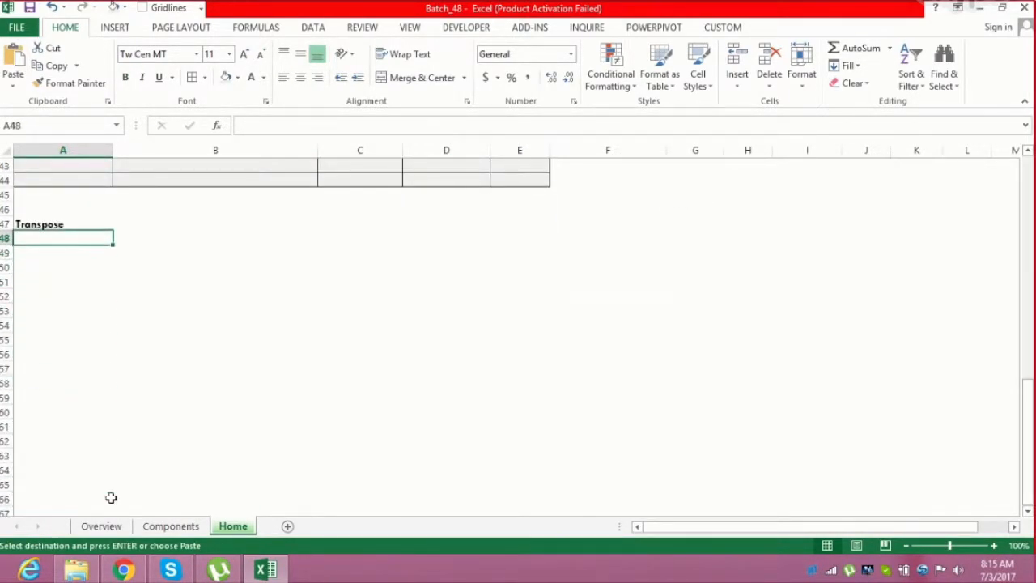
pyautogui.click(13, 81)
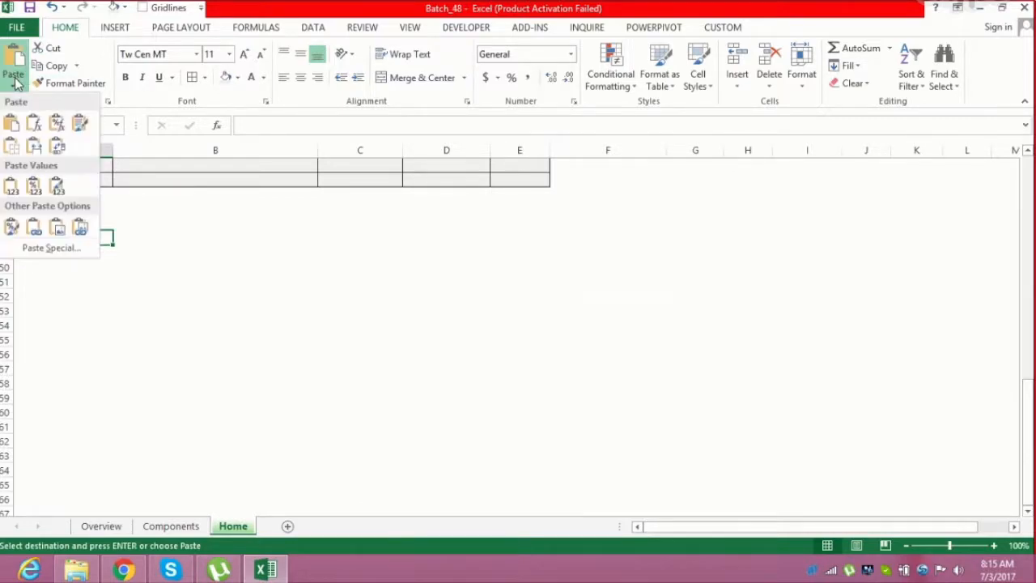
pyautogui.click(58, 146)
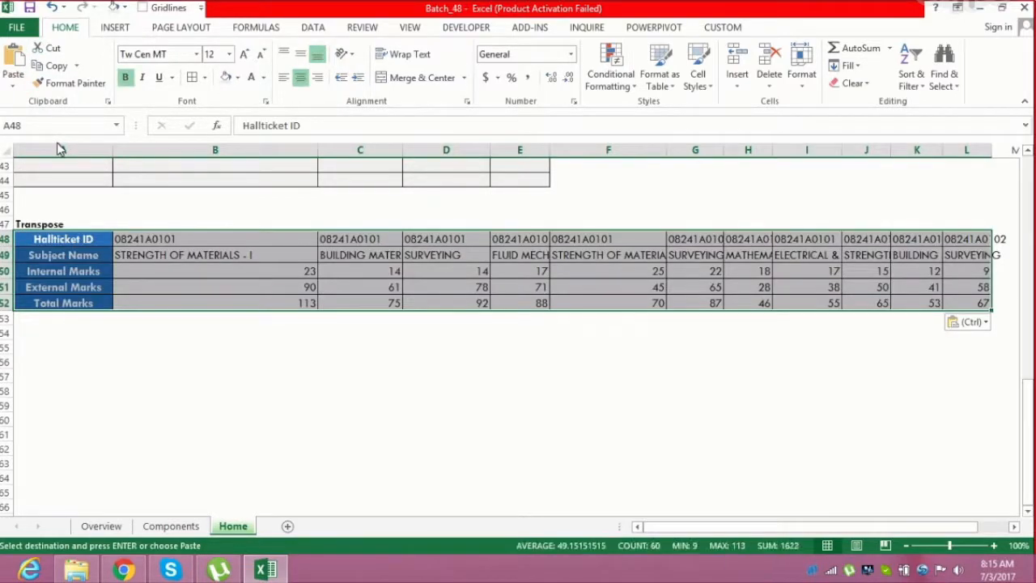
# Paste the copied table at cell A55 keeping the source column widths
pyautogui.click(40, 344)
pyautogui.click(11, 87)
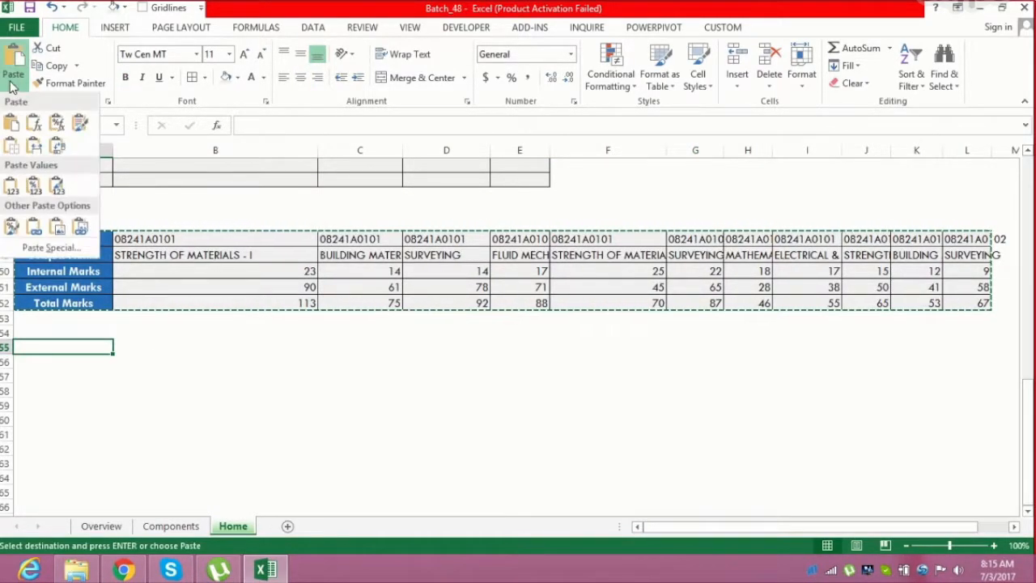
pyautogui.click(54, 147)
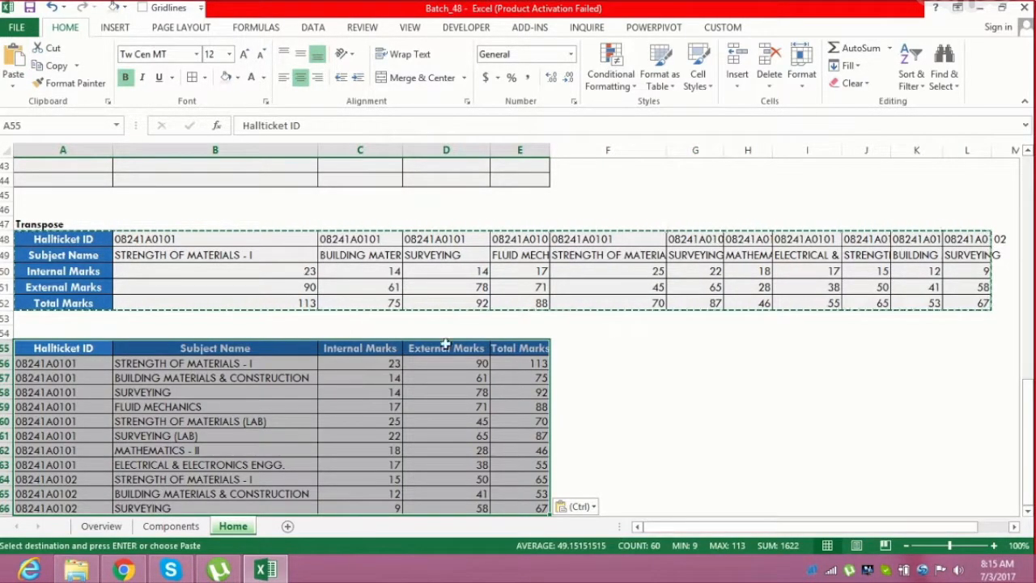
pyautogui.click(1028, 512)
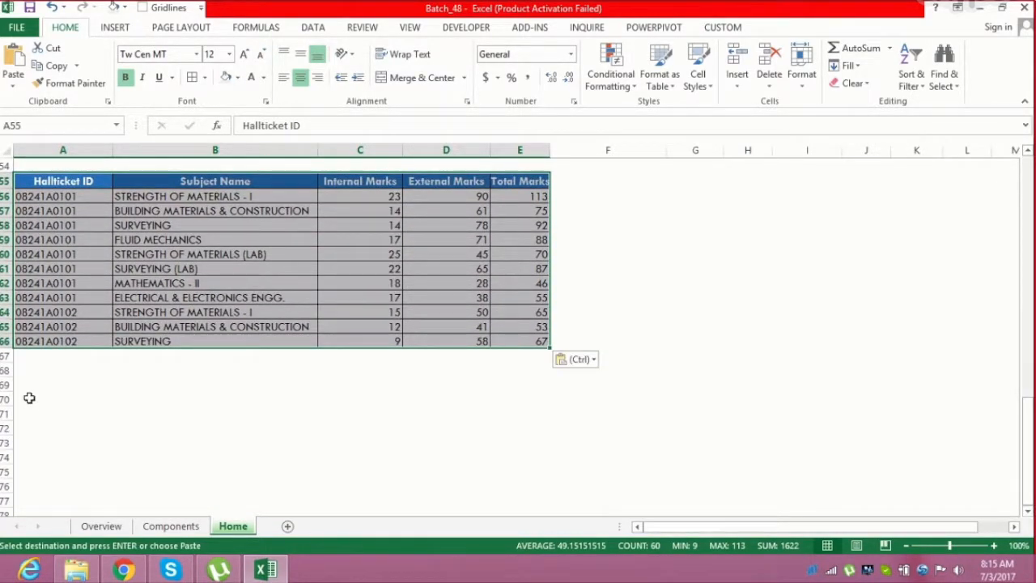
pyautogui.click(28, 397)
pyautogui.press('Up')
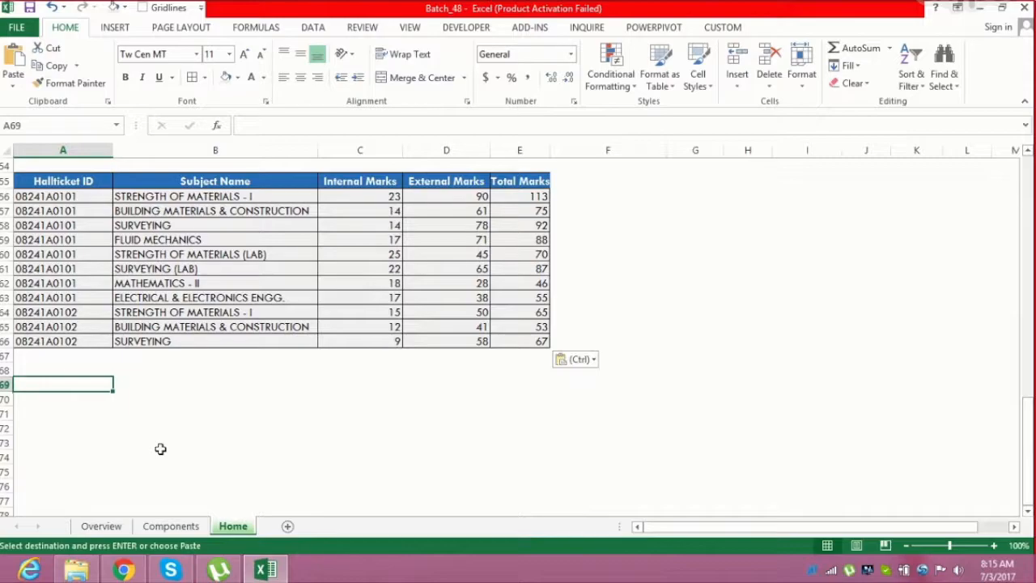
# Enter the label Picture in cell A69 and make it bold
pyautogui.write('Picture')
pyautogui.press('Return')
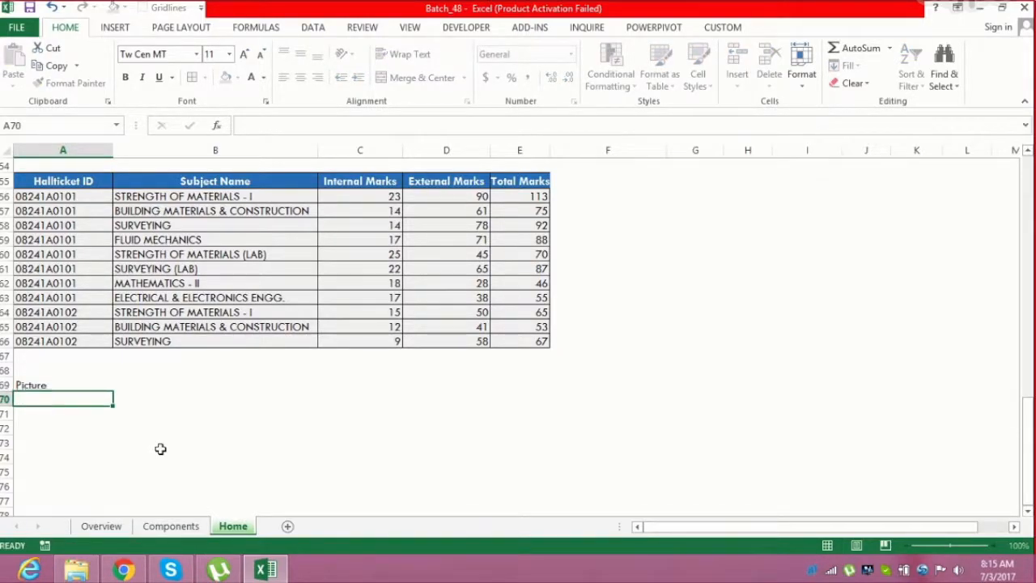
pyautogui.press('Up')
pyautogui.hotkey('ctrl', 'b')
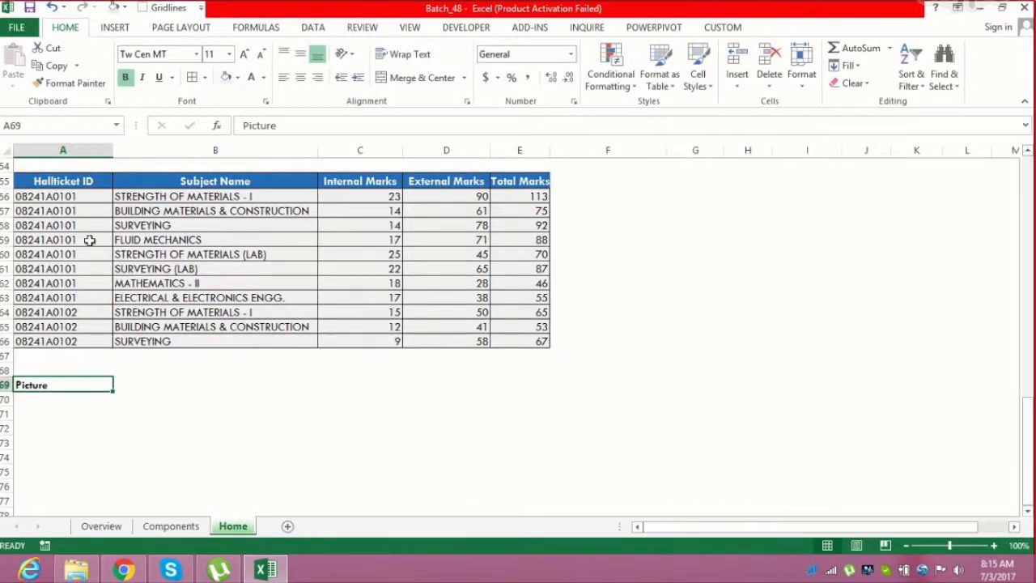
# Copy the table A55:E66 and paste it as a picture starting at cell A70
pyautogui.moveTo(71, 180); pyautogui.dragTo(538, 339)
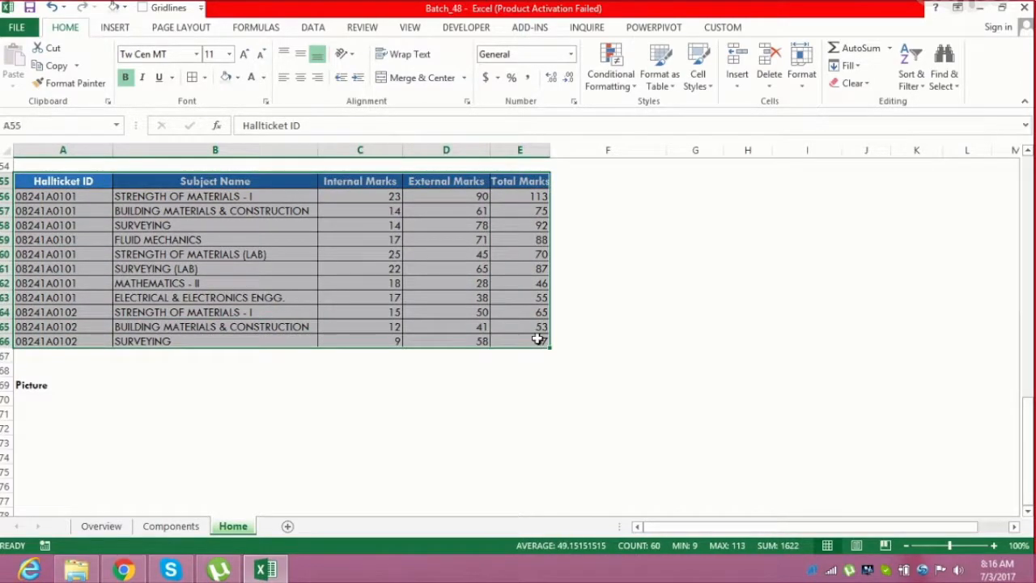
pyautogui.hotkey('ctrl', 'c')
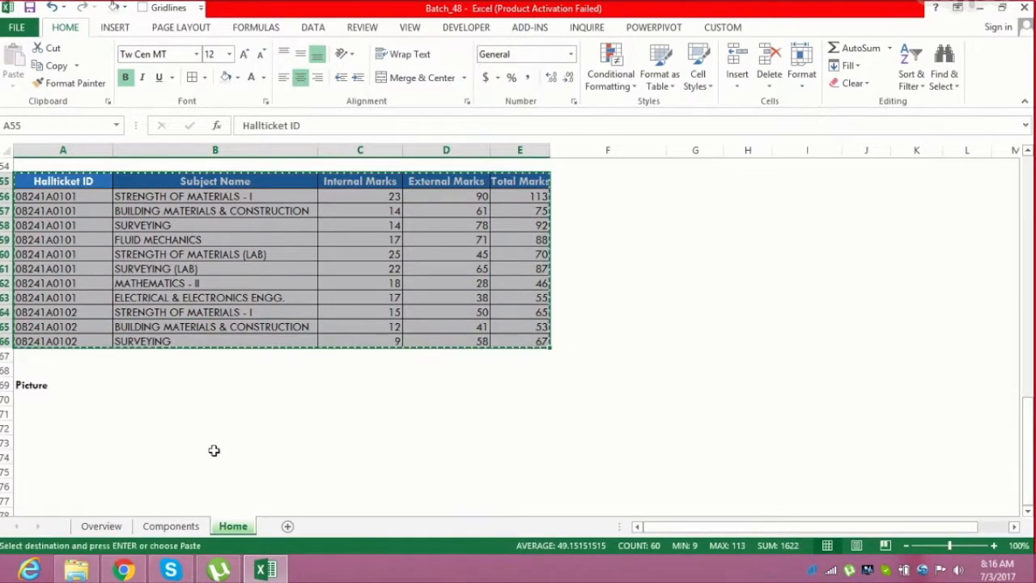
pyautogui.click(50, 416)
pyautogui.click(40, 402)
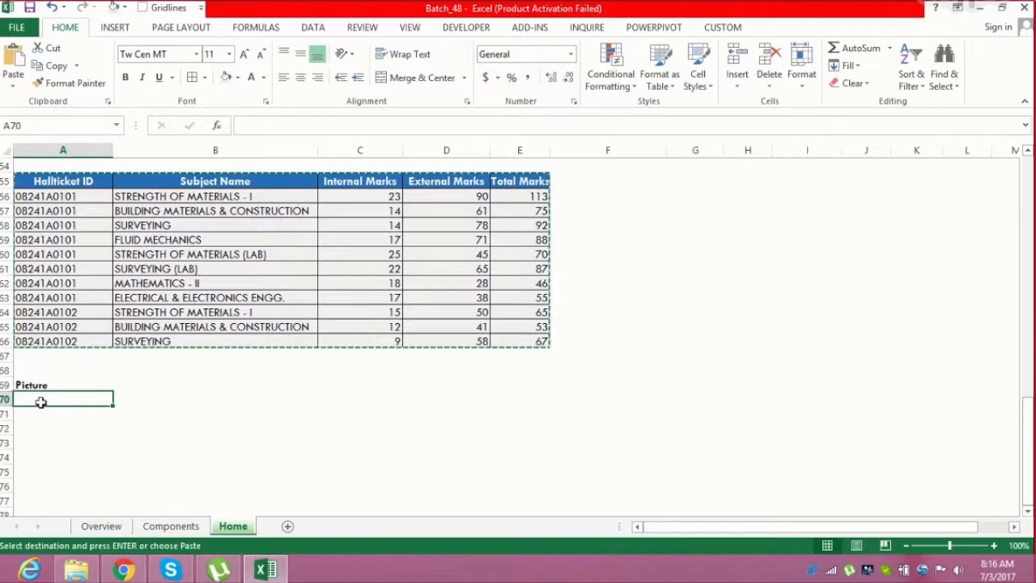
pyautogui.click(14, 87)
pyautogui.click(57, 231)
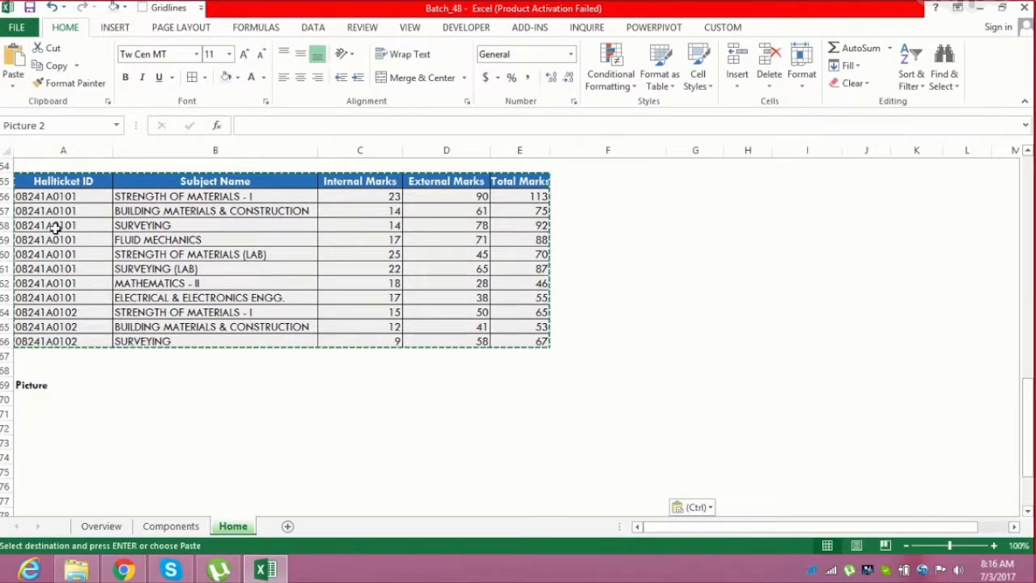
pyautogui.moveTo(262, 416)
pyautogui.mouseDown()
pyautogui.moveTo(434, 392)
pyautogui.moveTo(618, 306)
pyautogui.moveTo(446, 366)
pyautogui.moveTo(252, 397)
pyautogui.moveTo(255, 418)
pyautogui.moveTo(266, 420)
pyautogui.mouseUp()
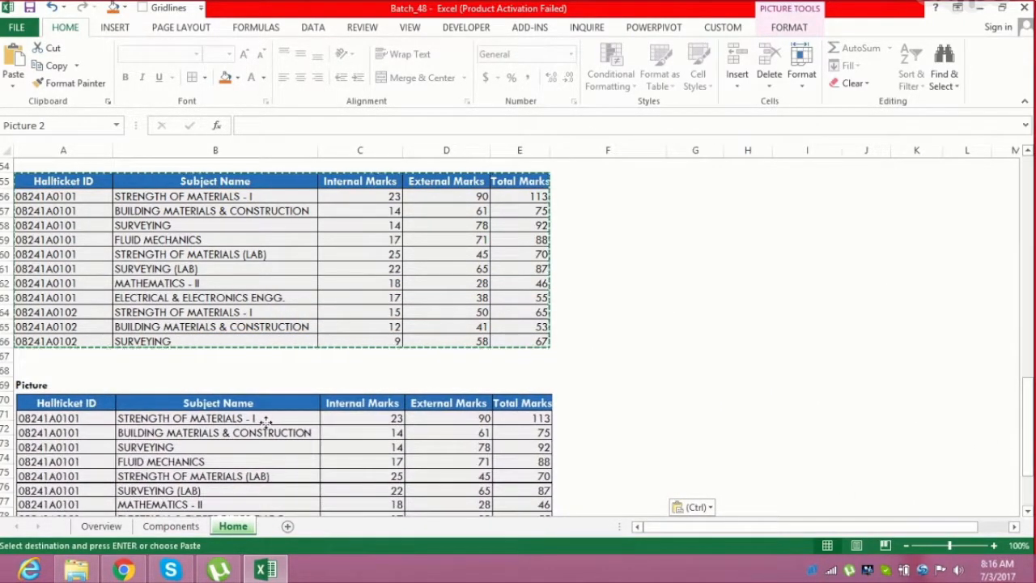
pyautogui.click(686, 371)
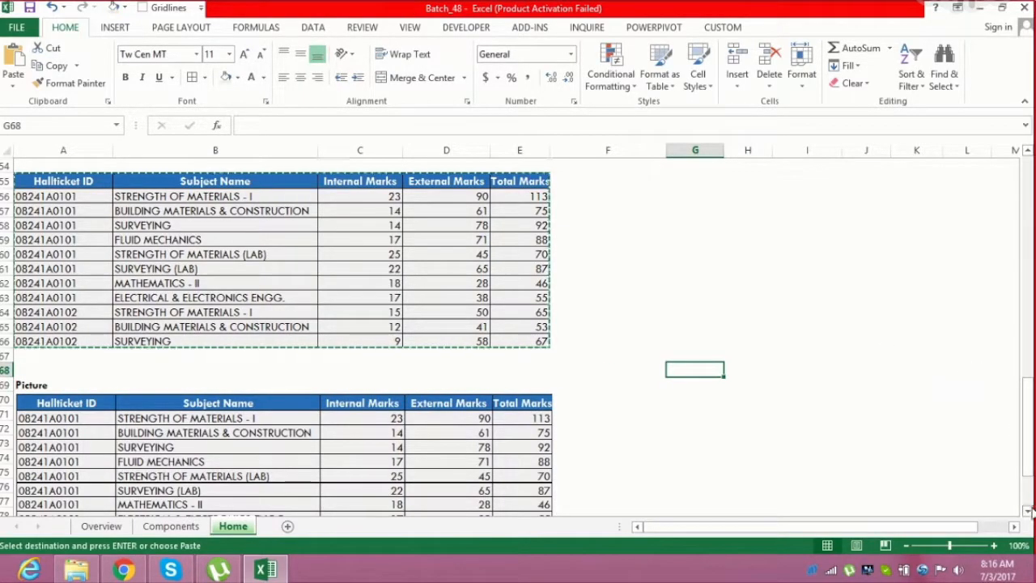
# Narrow column F beside the pasted picture
pyautogui.scroll(-2, 810, 372)
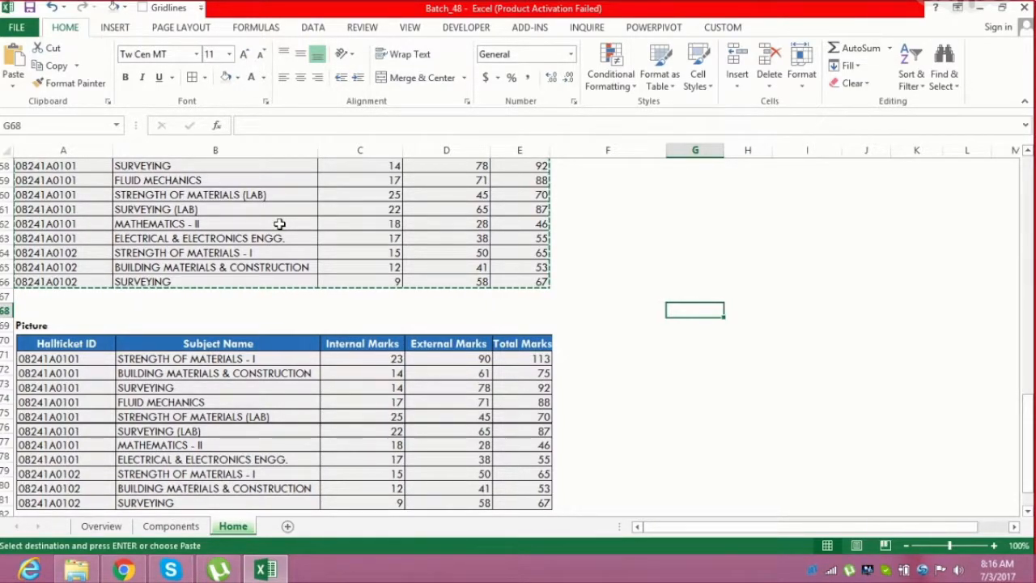
pyautogui.click(638, 346)
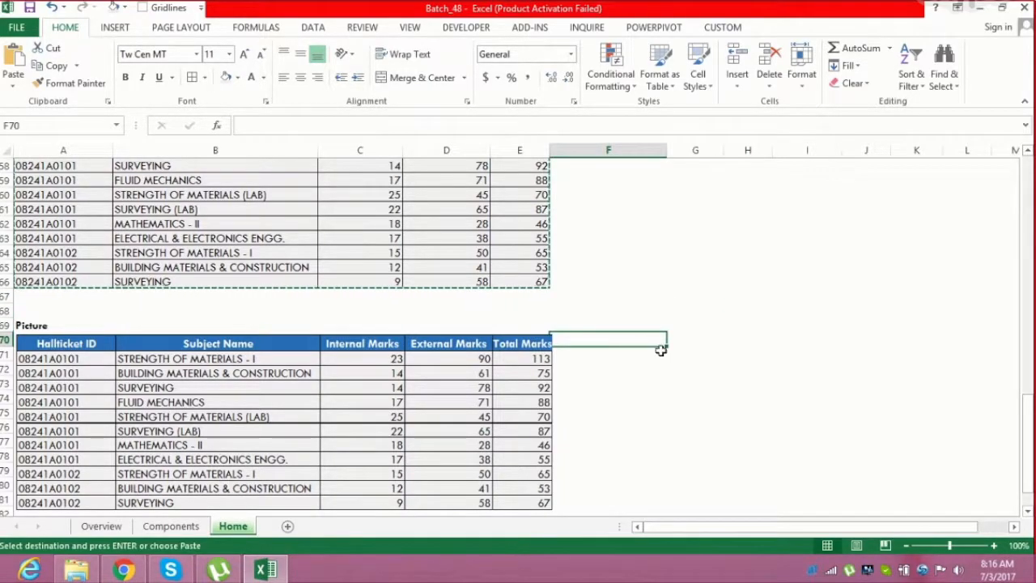
pyautogui.click(675, 351)
pyautogui.click(640, 343)
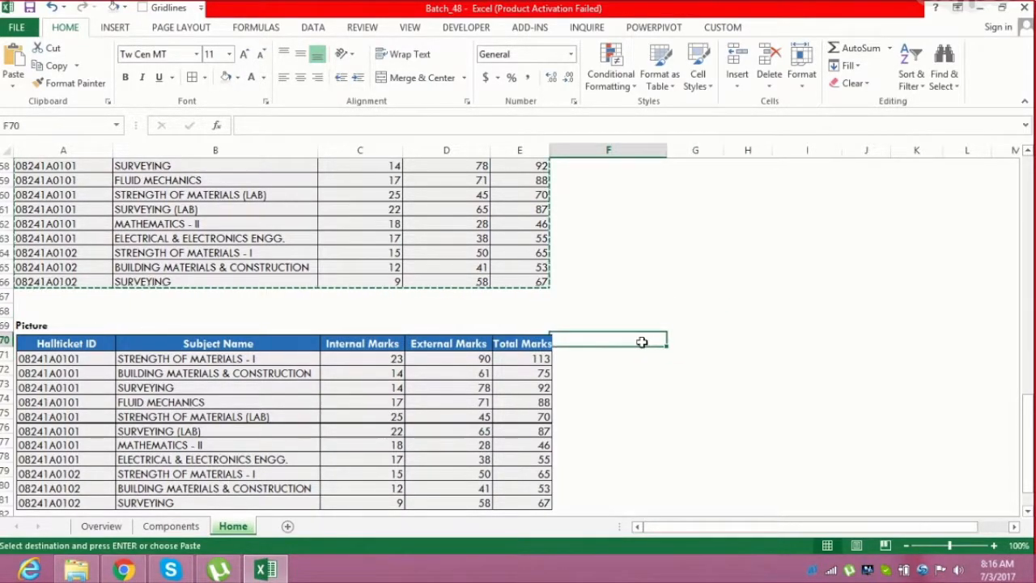
pyautogui.click(682, 348)
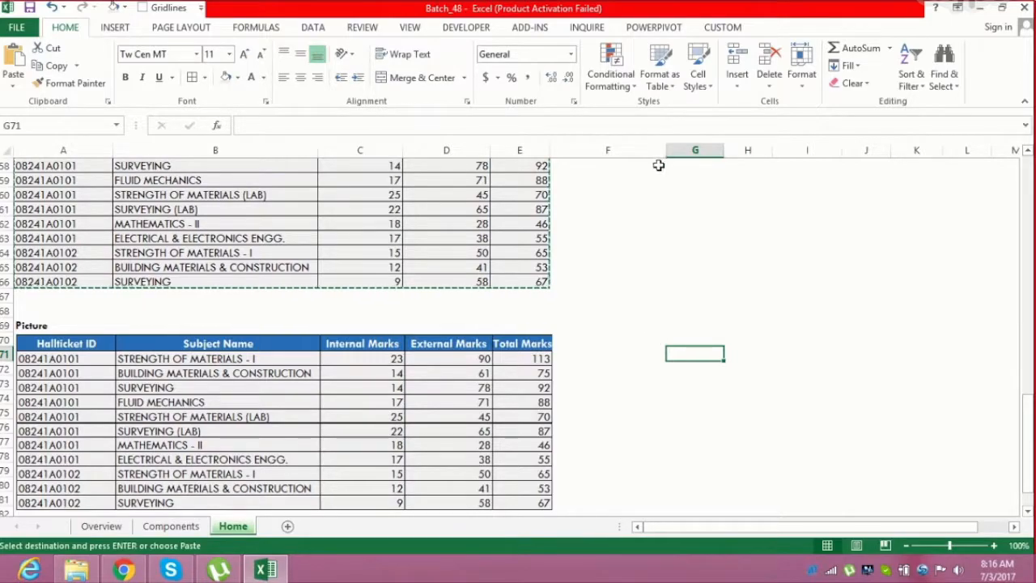
pyautogui.moveTo(663, 150); pyautogui.dragTo(613, 160)
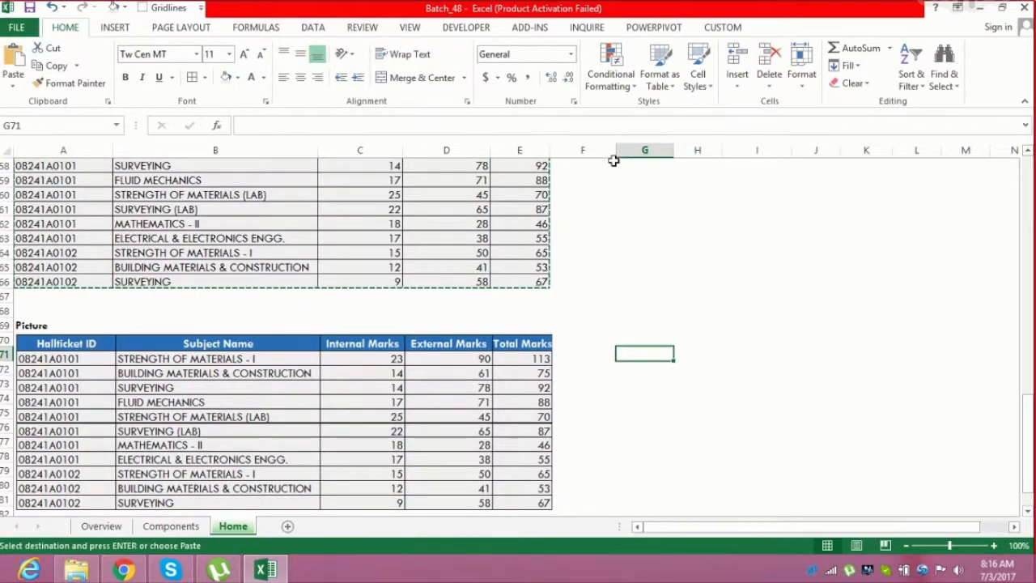
# Paste the copied table as a linked picture starting at cell G70
pyautogui.click(629, 338)
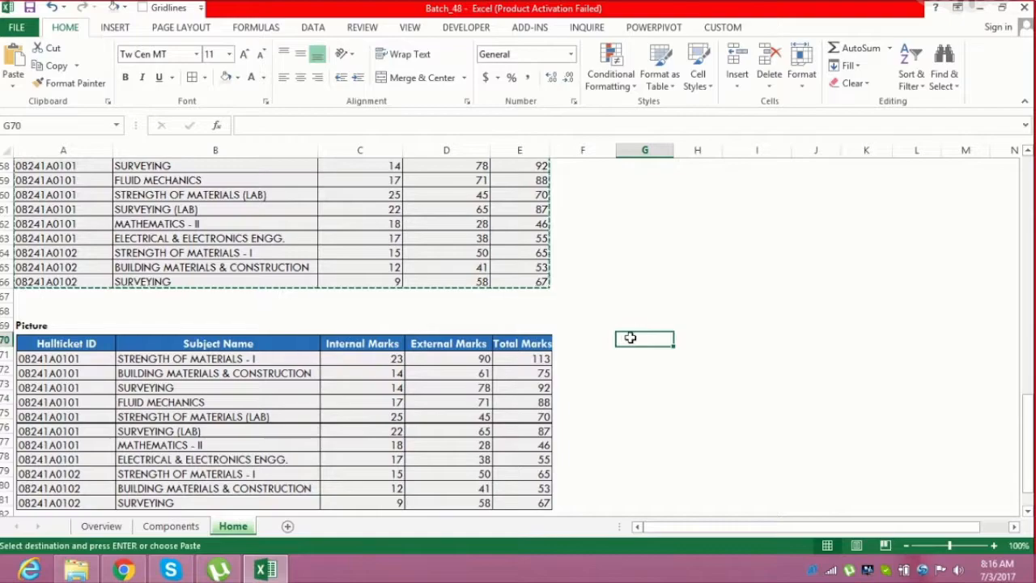
pyautogui.click(15, 87)
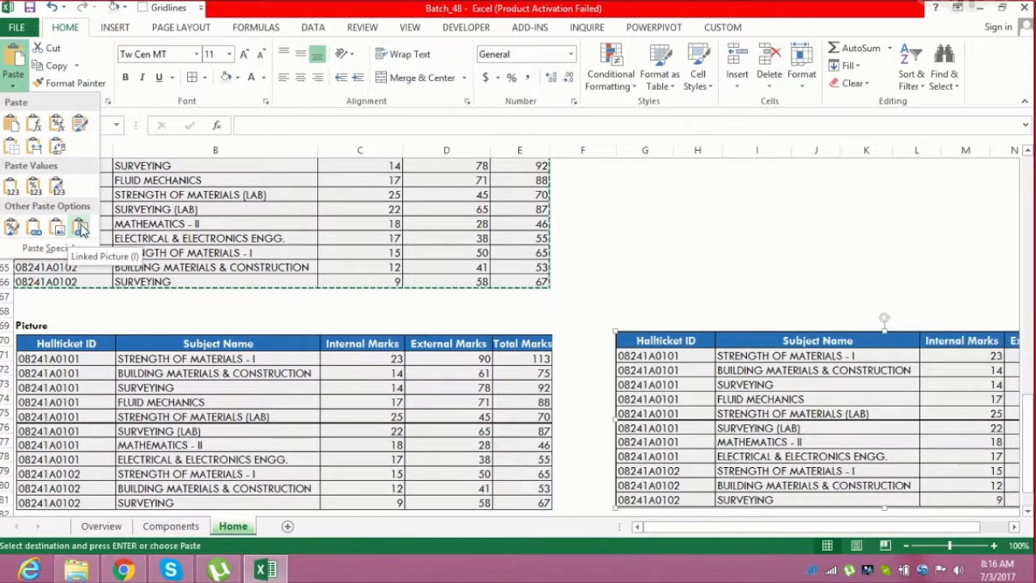
pyautogui.click(81, 229)
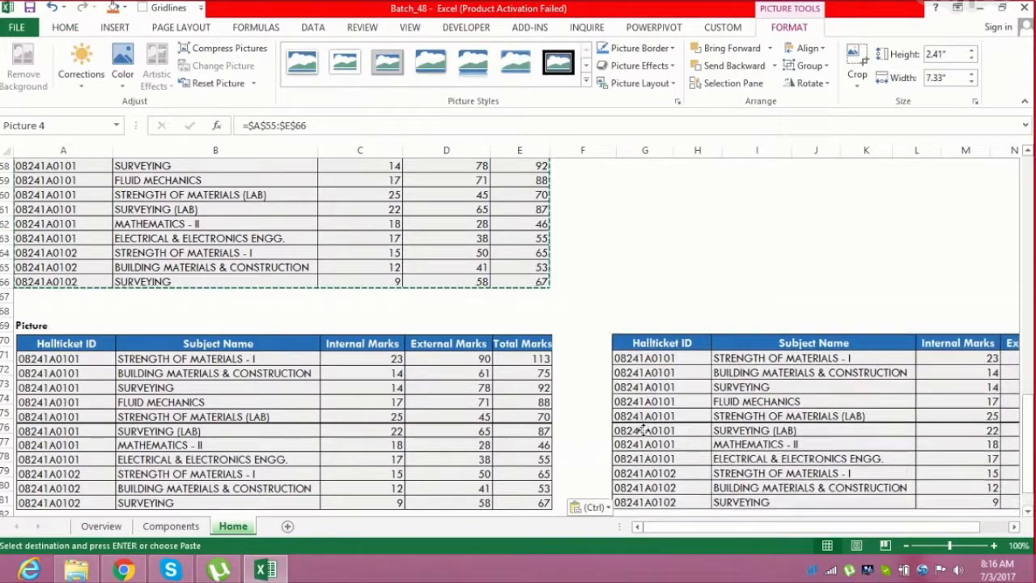
pyautogui.moveTo(642, 429); pyautogui.dragTo(638, 432)
pyautogui.click(632, 321)
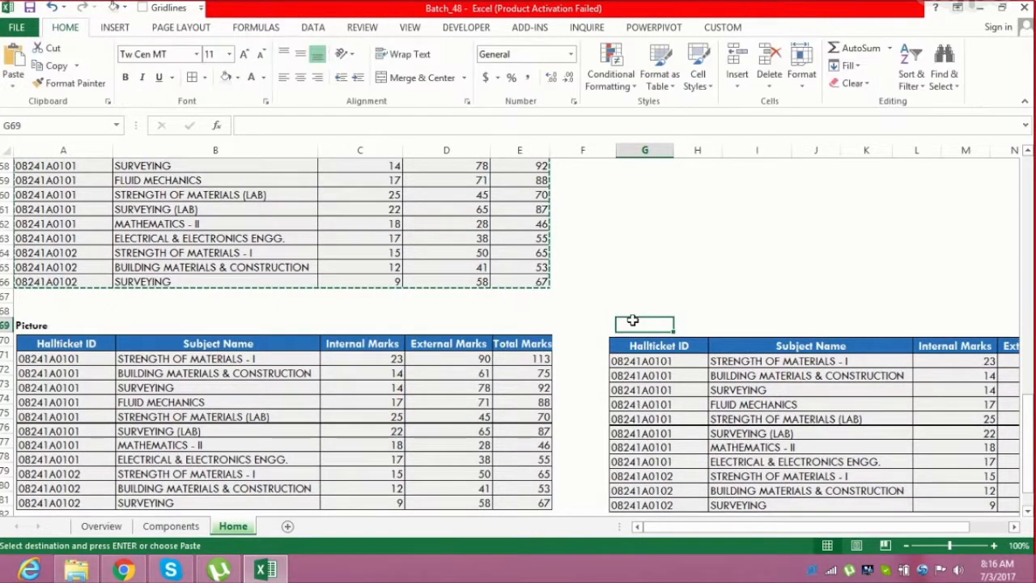
# Enter the label Linked Picture in cell G69 and make it bold
pyautogui.write('Linked Picture')
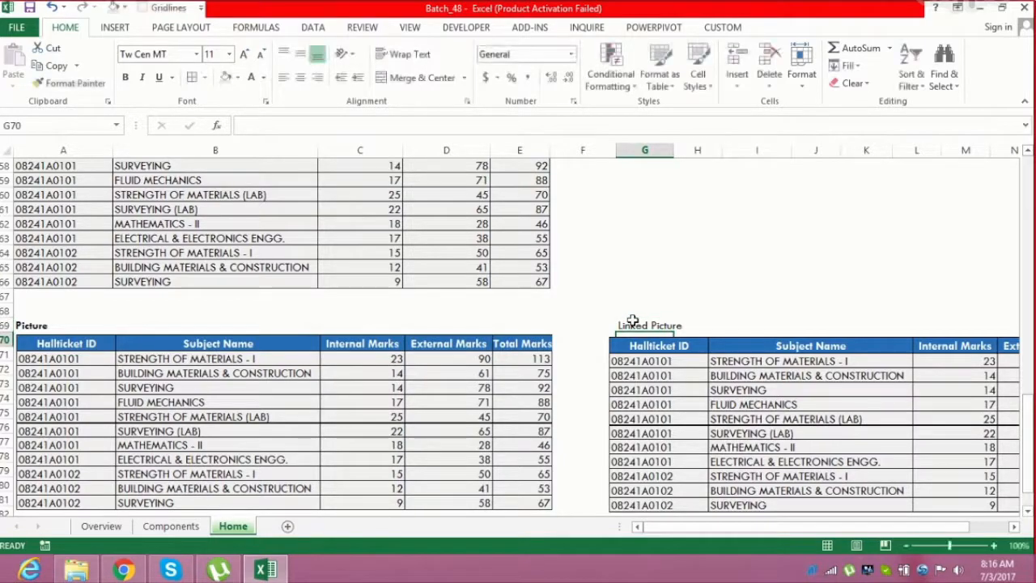
pyautogui.click(666, 280)
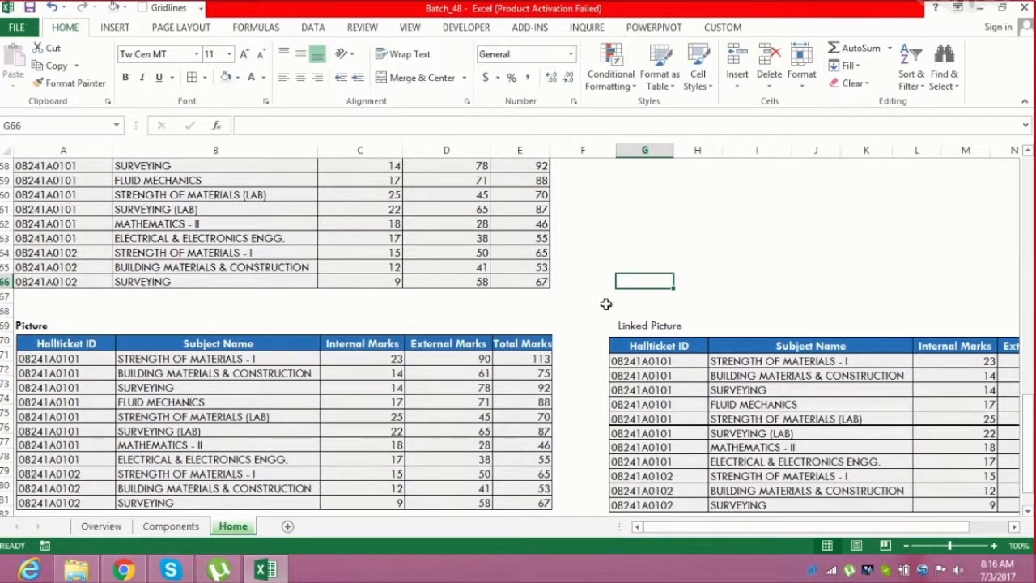
pyautogui.click(644, 327)
pyautogui.hotkey('ctrl', 'b')
pyautogui.click(628, 283)
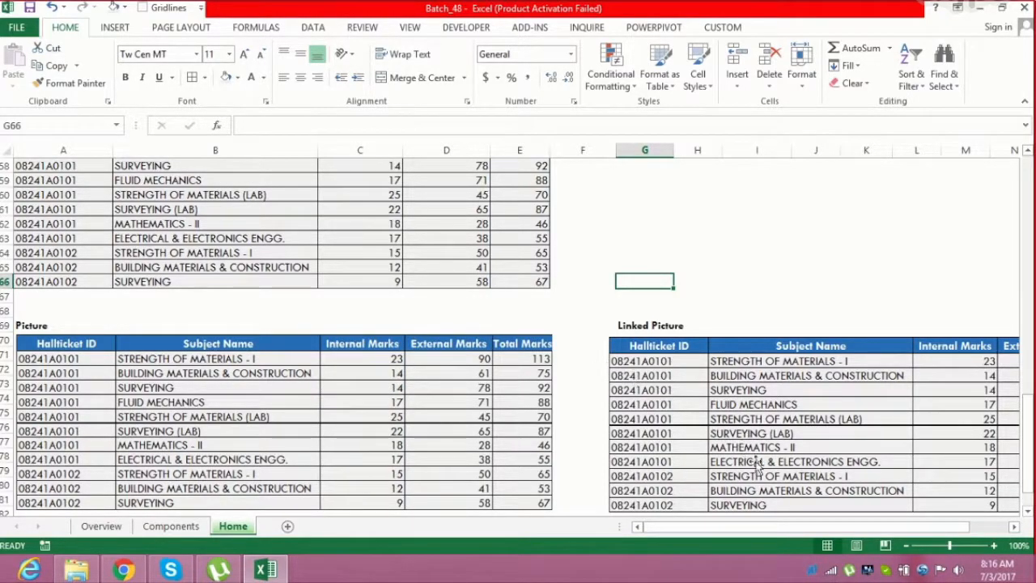
# Change the internal marks in cell C66 of the source table to 99
pyautogui.click(383, 279)
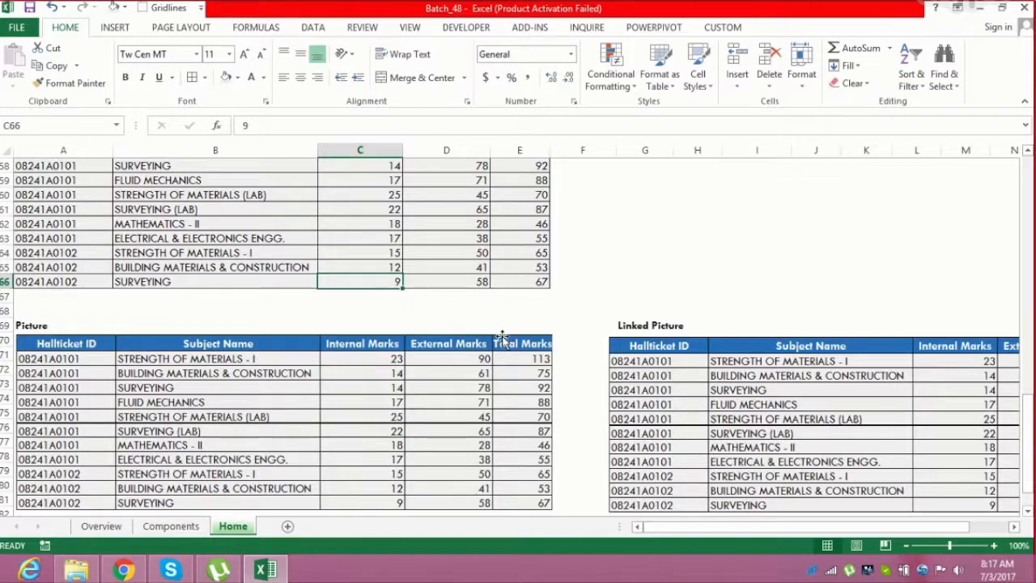
pyautogui.write('99')
pyautogui.press('Return')
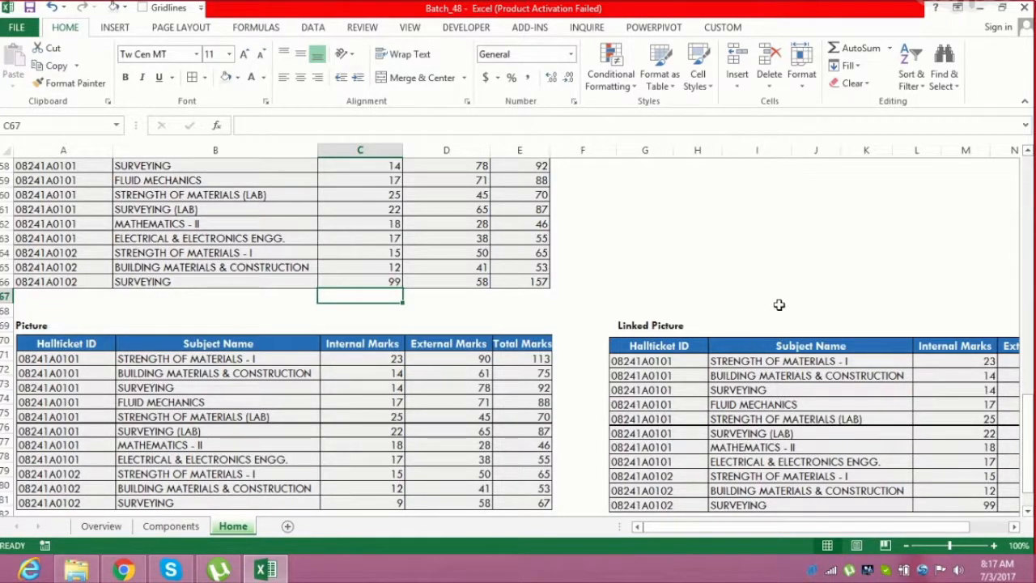
# Inspect the linked picture against the source table after the C66 change
pyautogui.click(393, 279)
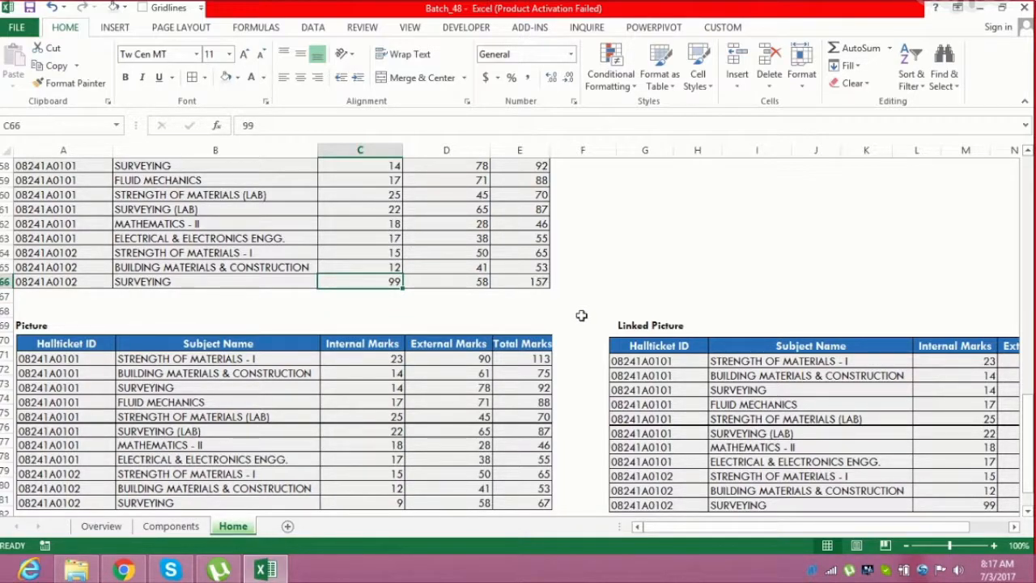
pyautogui.moveTo(1027, 408); pyautogui.dragTo(1029, 462)
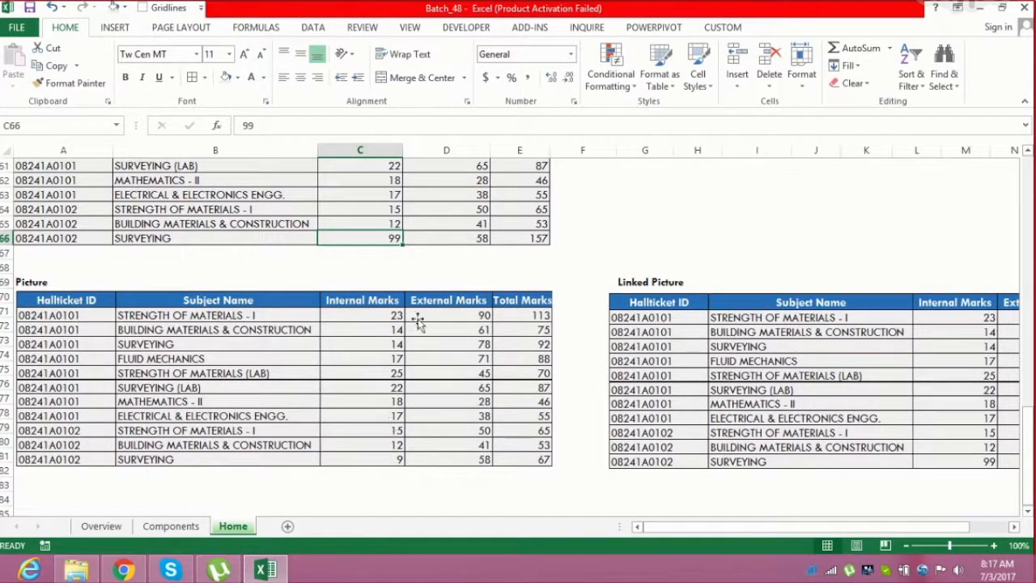
pyautogui.moveTo(1033, 437); pyautogui.dragTo(1033, 437)
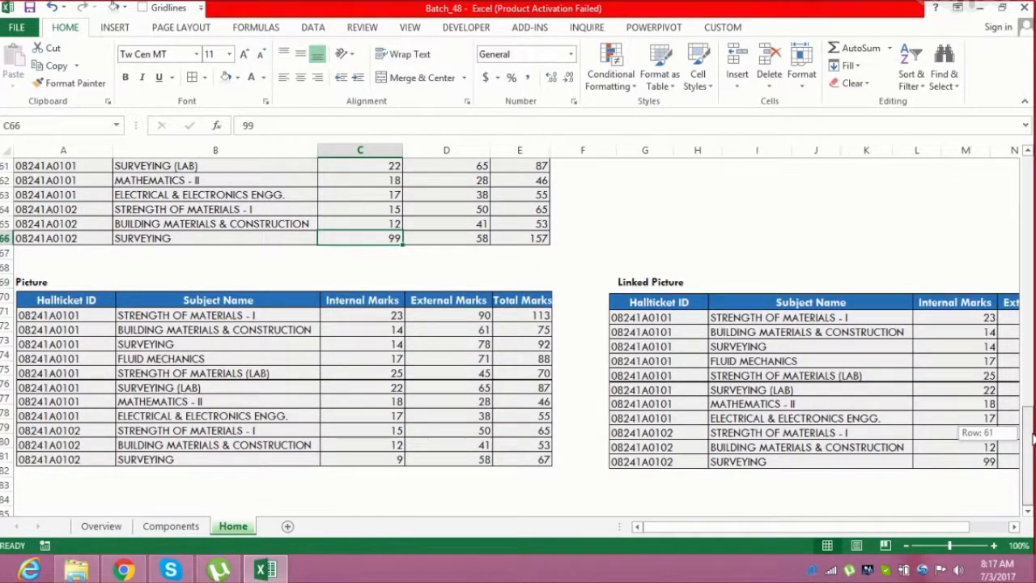
pyautogui.moveTo(1030, 300); pyautogui.dragTo(1027, 187)
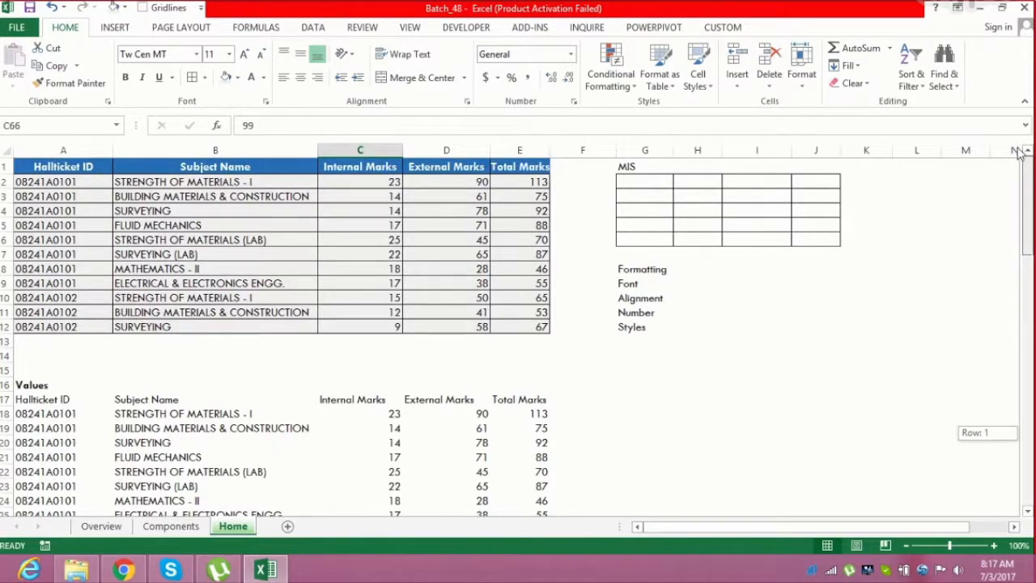
pyautogui.moveTo(1019, 154); pyautogui.dragTo(1029, 251)
pyautogui.moveTo(1032, 317); pyautogui.dragTo(1026, 160)
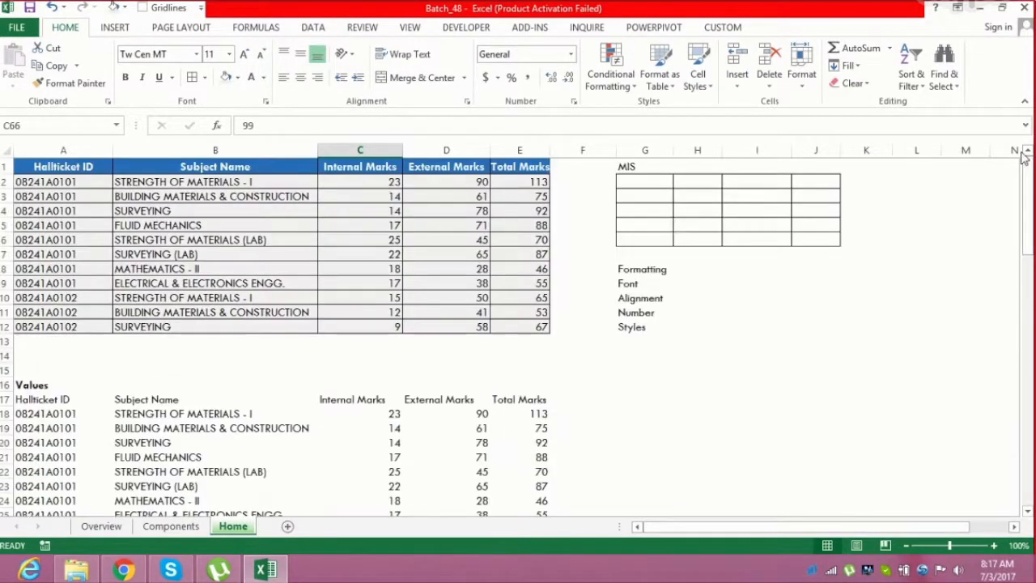
pyautogui.moveTo(42, 167); pyautogui.dragTo(547, 327)
pyautogui.hotkey('ctrl', 'c')
pyautogui.click(12, 81)
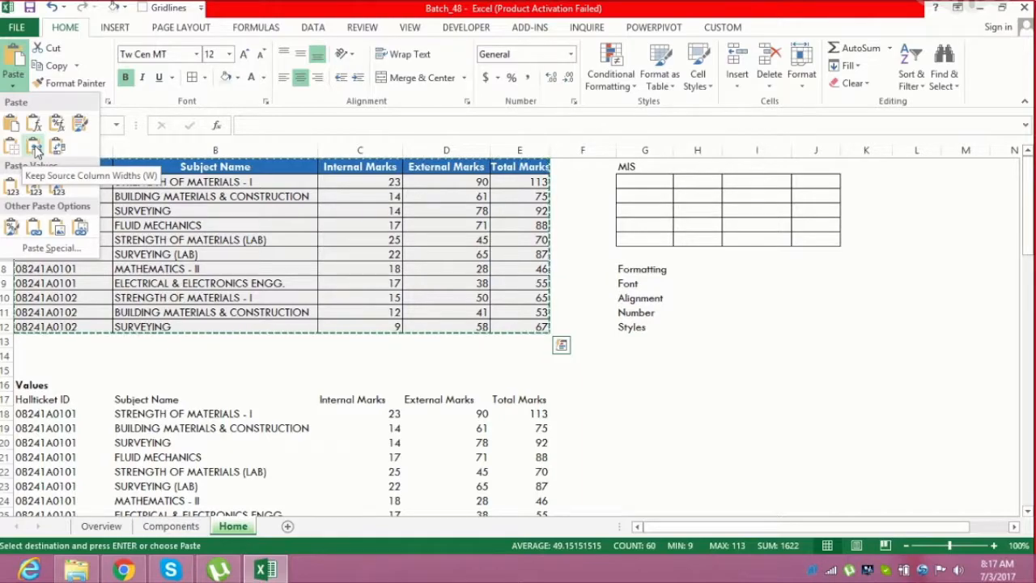
pyautogui.click(159, 275)
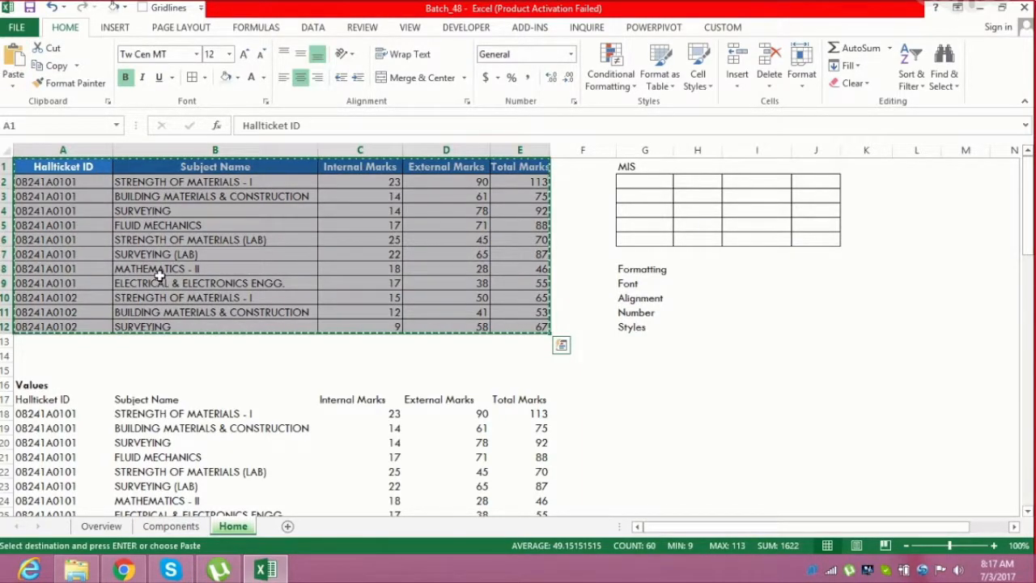
pyautogui.click(161, 279)
pyautogui.press('Escape')
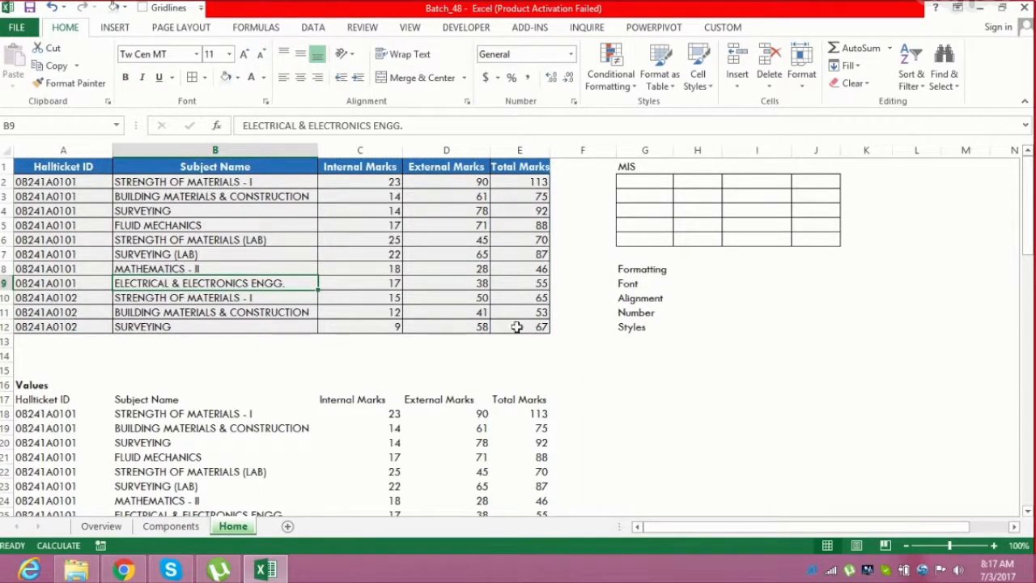
# Enter the label Format Painter in cell A85 and make it bold
pyautogui.click(1033, 245)
pyautogui.click(1029, 257)
pyautogui.click(1028, 414)
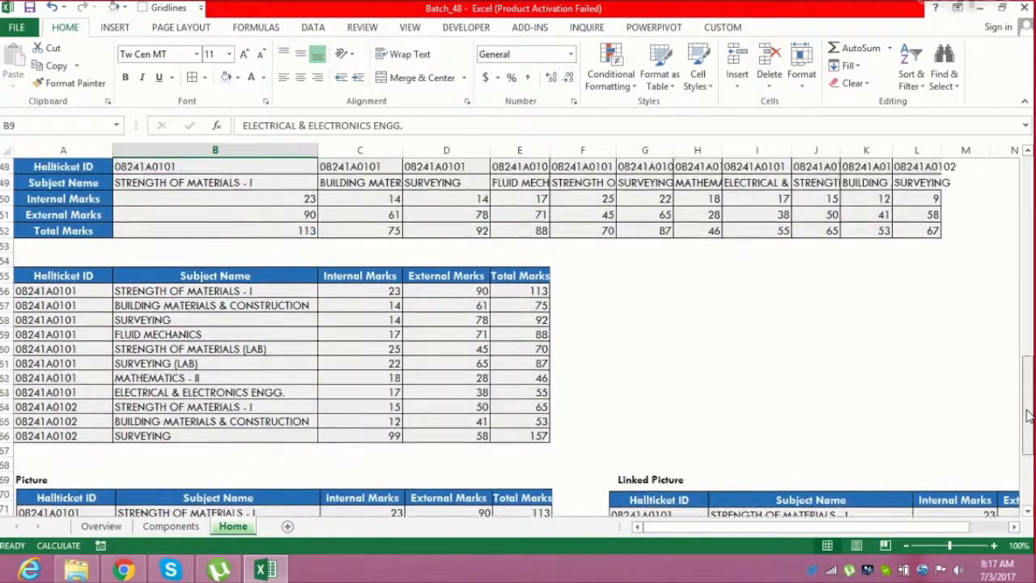
pyautogui.scroll(-2, 1032, 524)
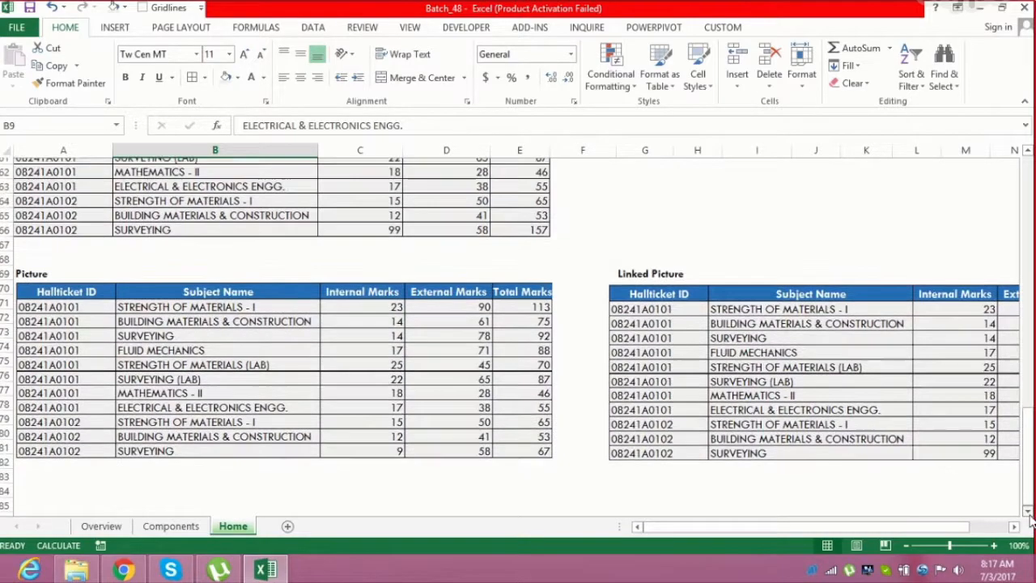
pyautogui.click(60, 441)
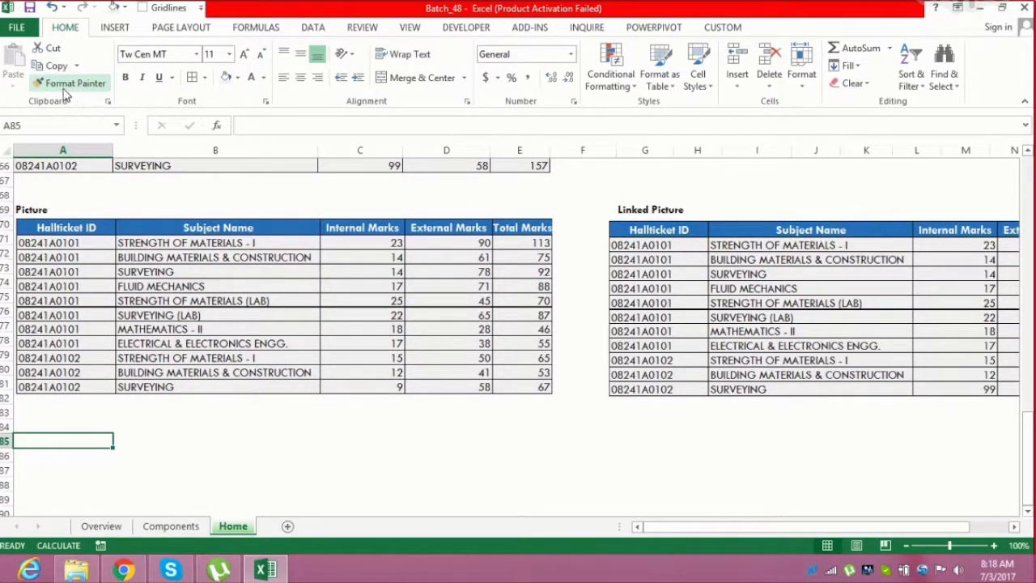
pyautogui.write('Format Painter')
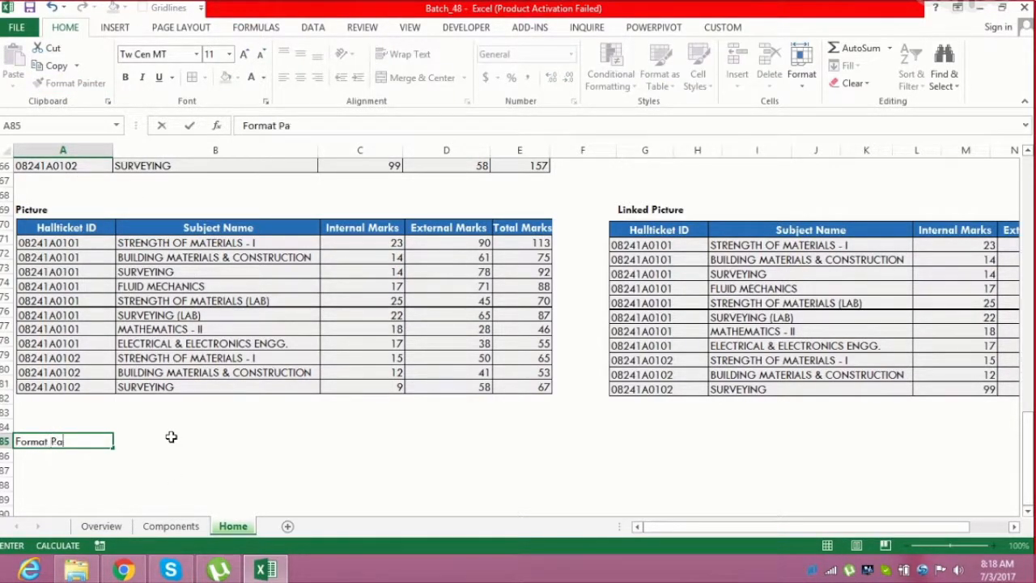
pyautogui.press('Return')
pyautogui.press('Up')
pyautogui.hotkey('ctrl', 'b')
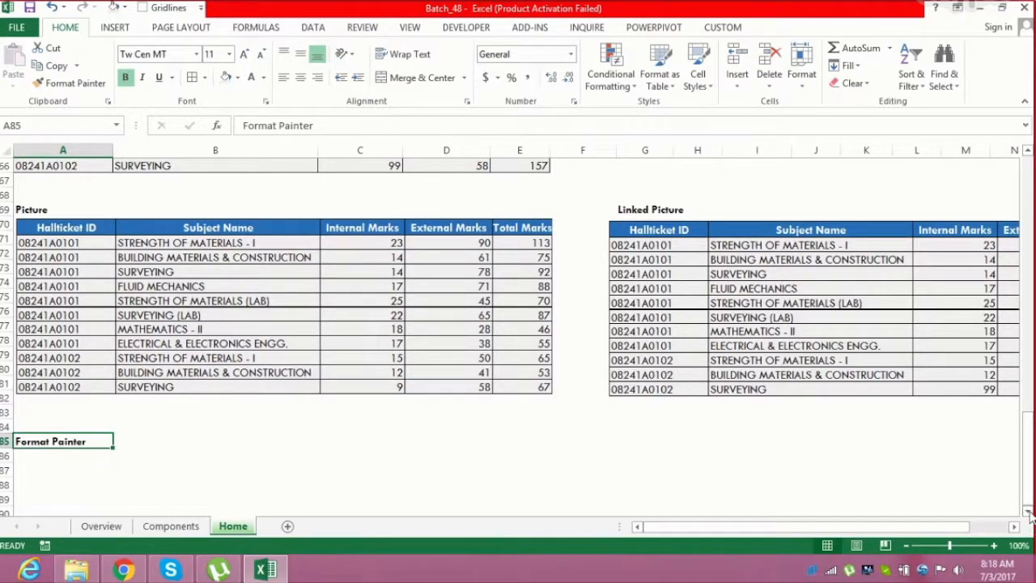
# Save the workbook and fill cell B88 with a dark blue color
pyautogui.scroll(-2, 1029, 517)
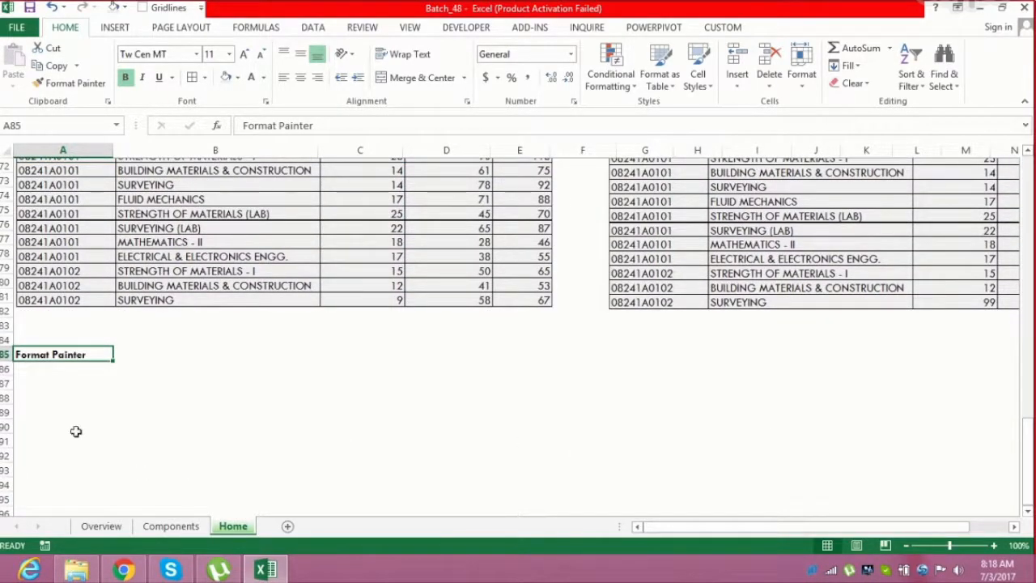
pyautogui.click(79, 395)
pyautogui.click(143, 397)
pyautogui.hotkey('ctrl', 's')
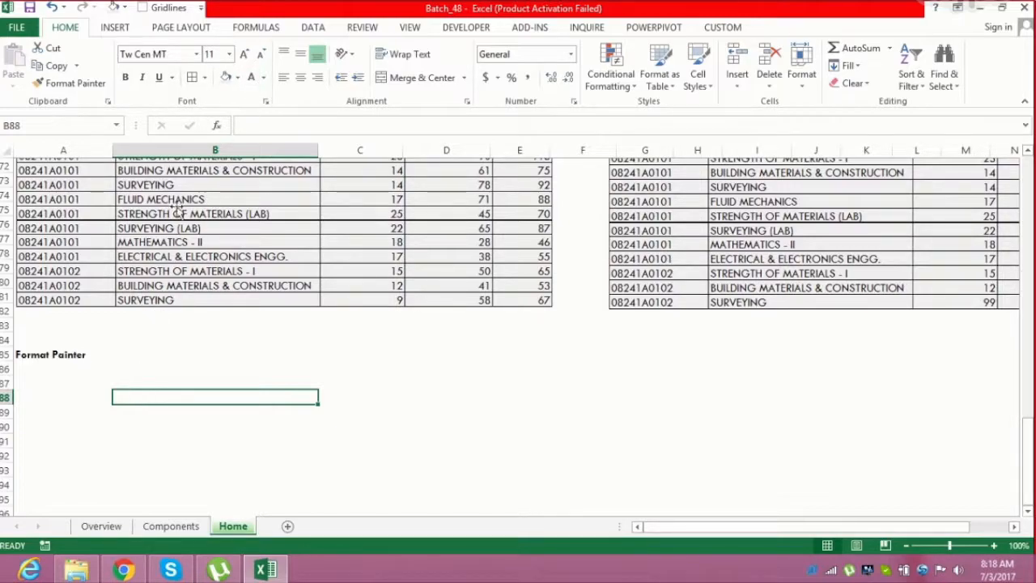
pyautogui.click(238, 77)
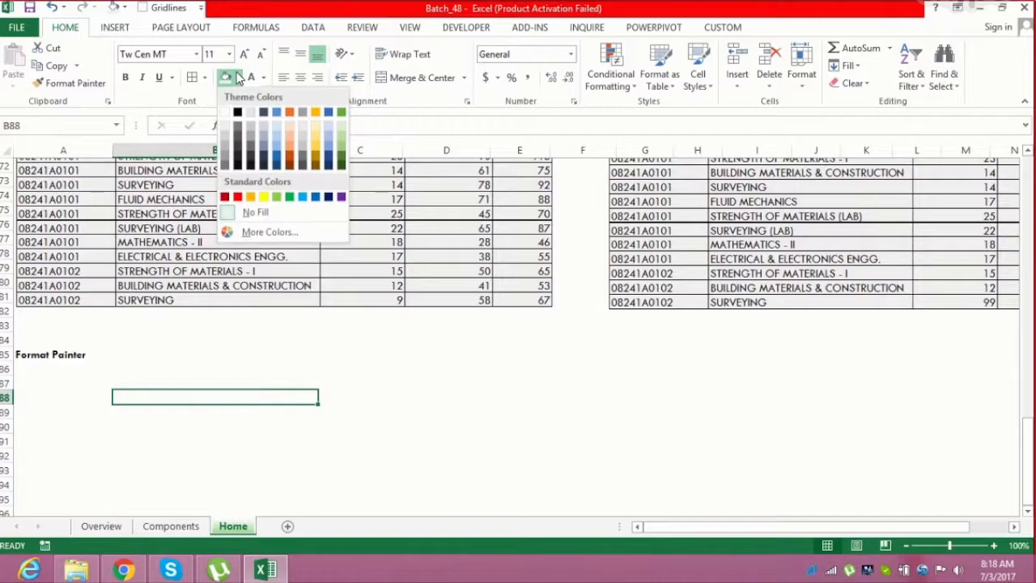
pyautogui.click(279, 163)
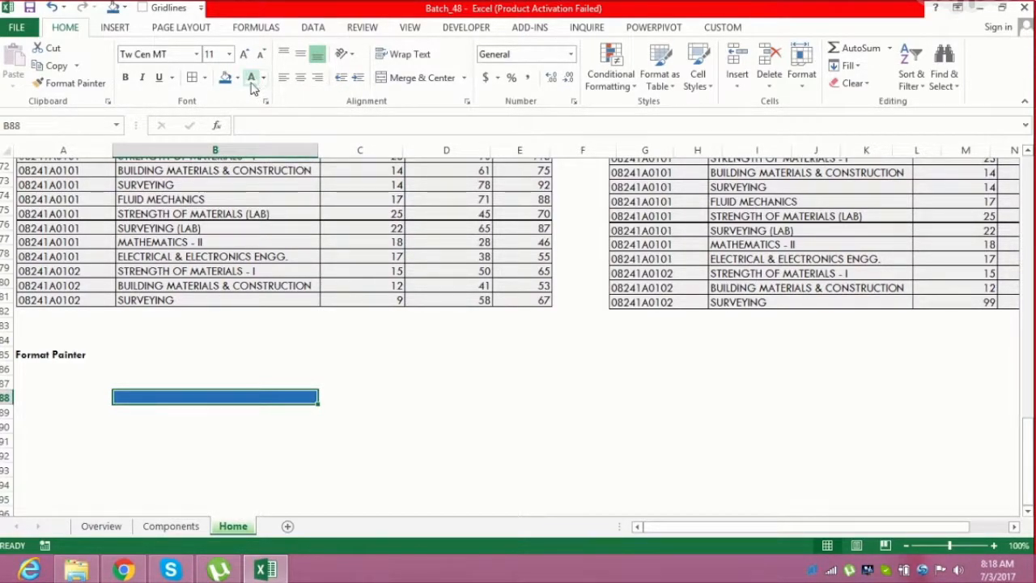
# Enter Excel VBA in cell B88 as bold 12-point text centered in the cell
pyautogui.click(125, 77)
pyautogui.click(247, 54)
pyautogui.write('Excel VBA')
pyautogui.hotkey('ctrl', 'Return')
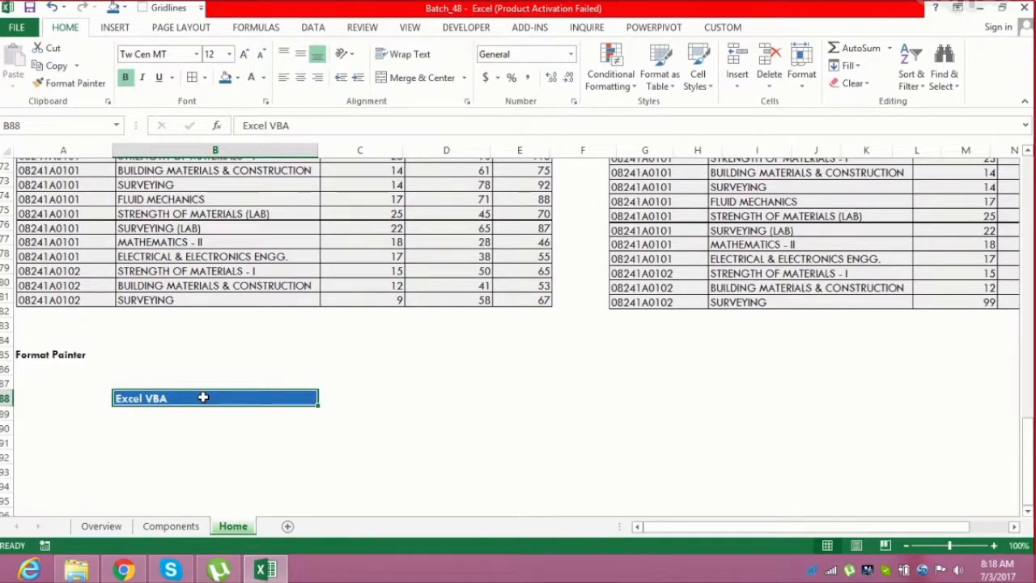
pyautogui.hotkey('alt', 'h')
pyautogui.press('a')
pyautogui.press('c')
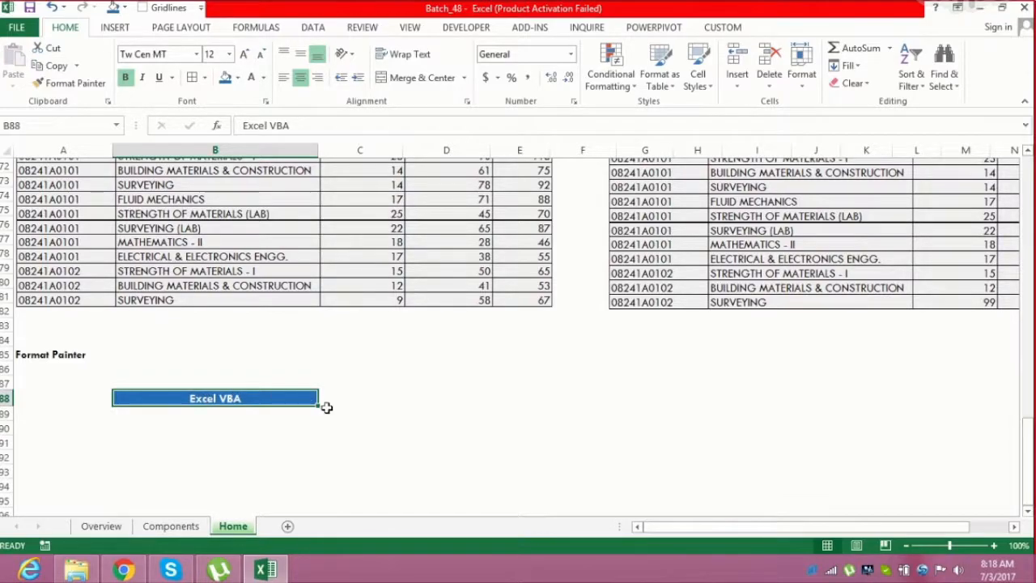
# Save the workbook
pyautogui.click(397, 404)
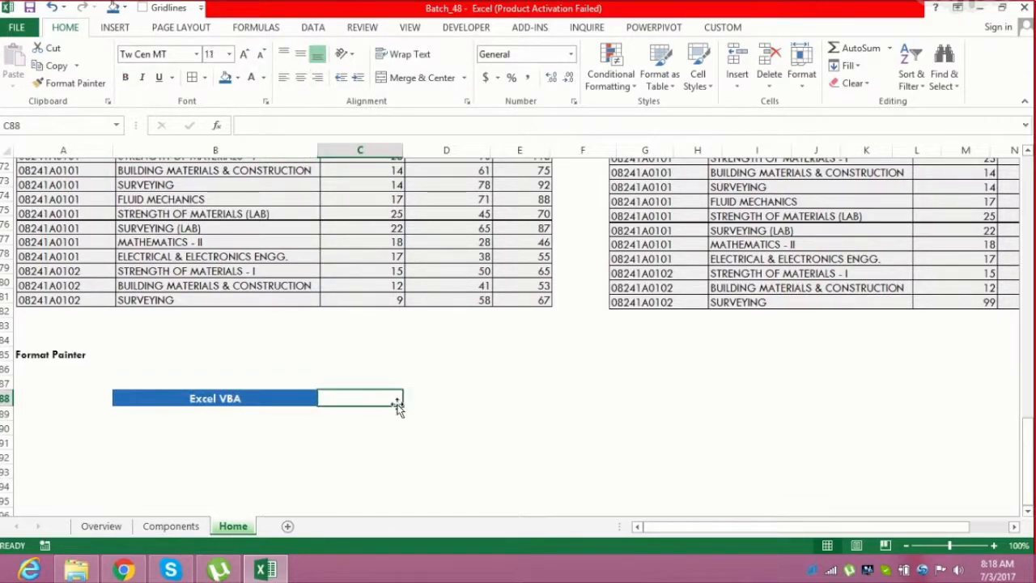
pyautogui.click(460, 414)
pyautogui.click(446, 398)
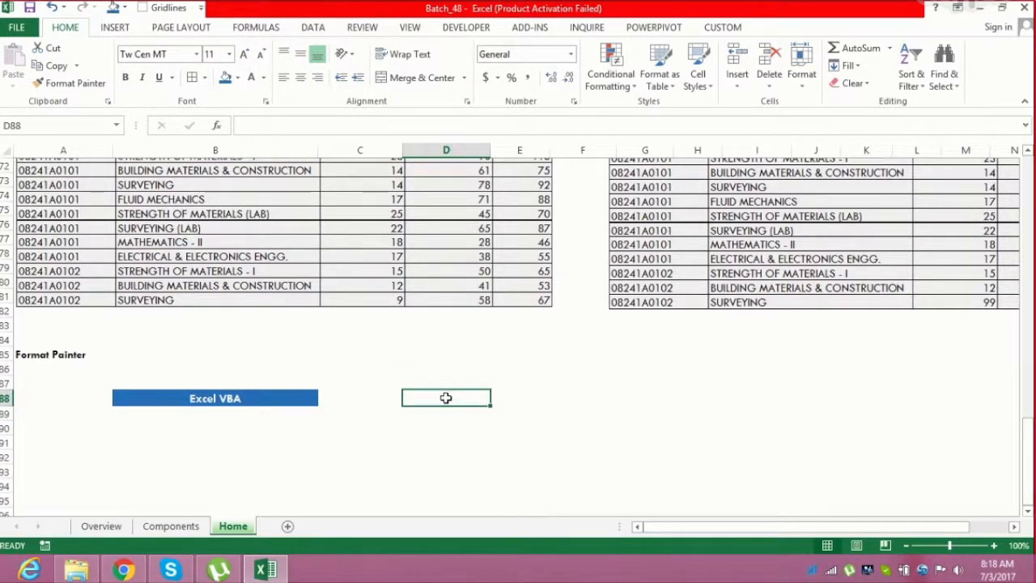
pyautogui.hotkey('ctrl', 's')
pyautogui.click(254, 396)
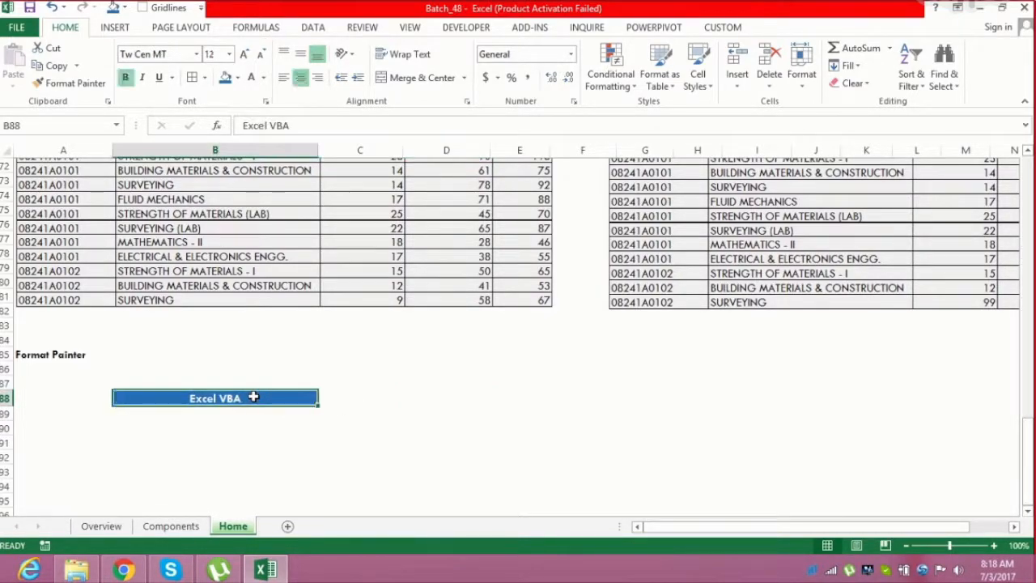
pyautogui.click(465, 393)
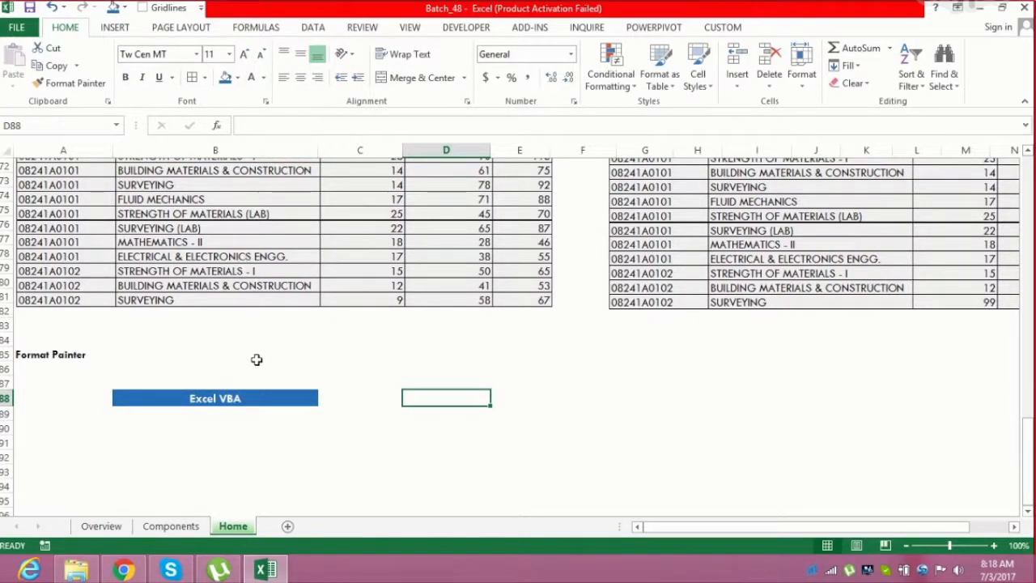
# Copy cell B88 and paste only its formatting into cell D88
pyautogui.click(242, 400)
pyautogui.hotkey('ctrl', 'c')
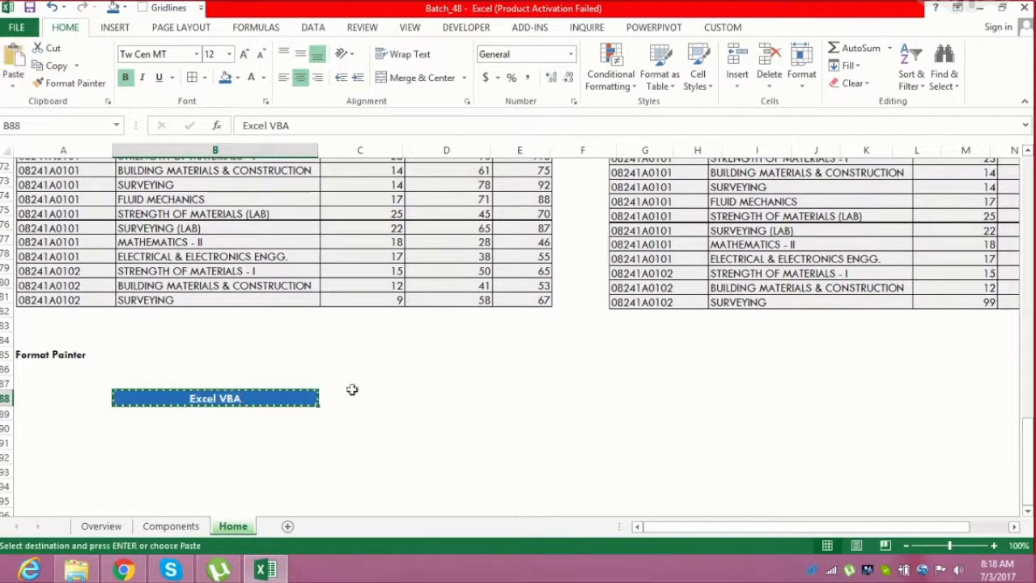
pyautogui.click(421, 395)
pyautogui.click(13, 85)
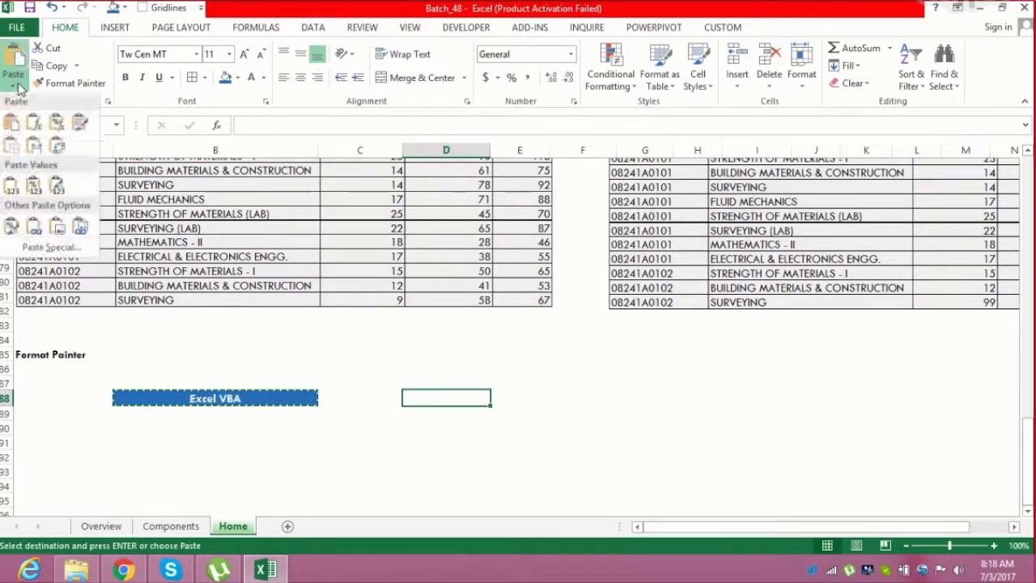
pyautogui.click(13, 227)
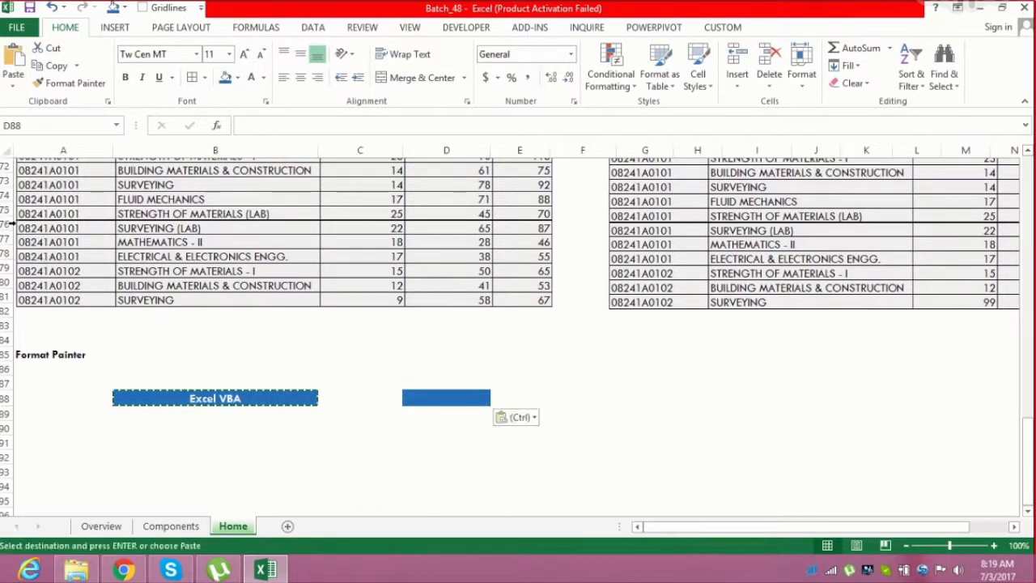
pyautogui.click(383, 435)
pyautogui.press('Escape')
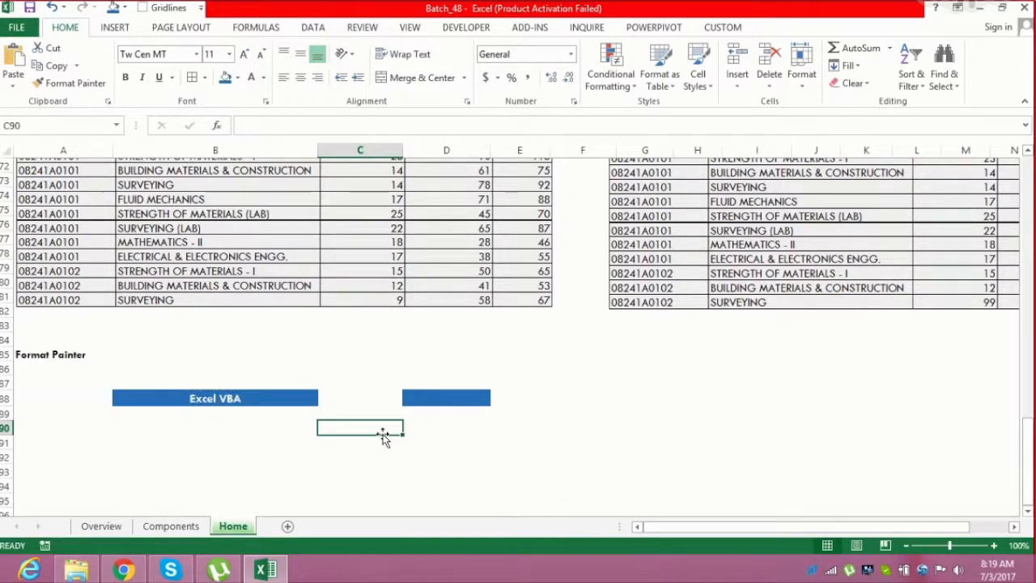
# Apply cell B88's formatting to cell G88 with the Format Painter
pyautogui.click(465, 442)
pyautogui.click(219, 397)
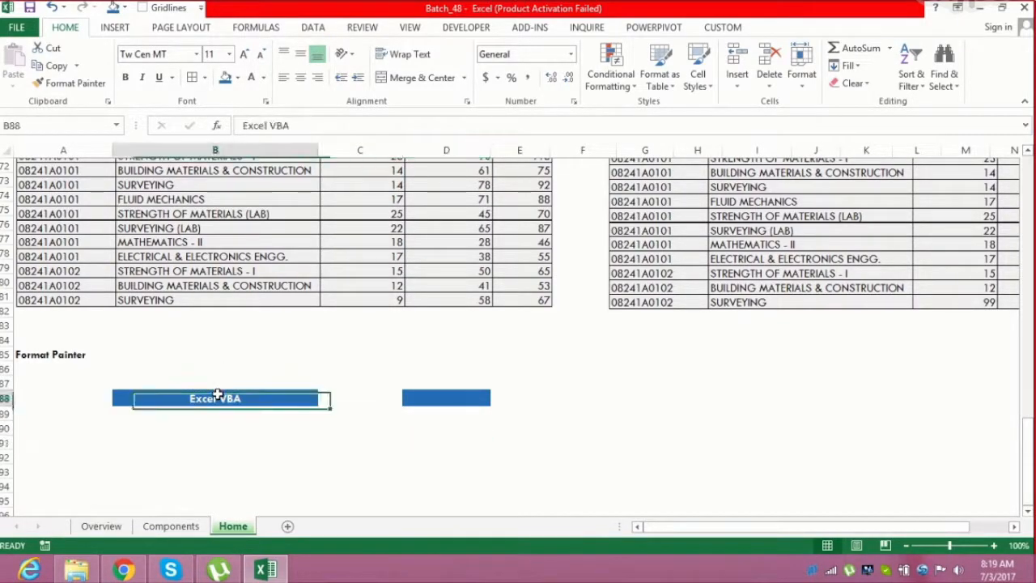
pyautogui.click(93, 86)
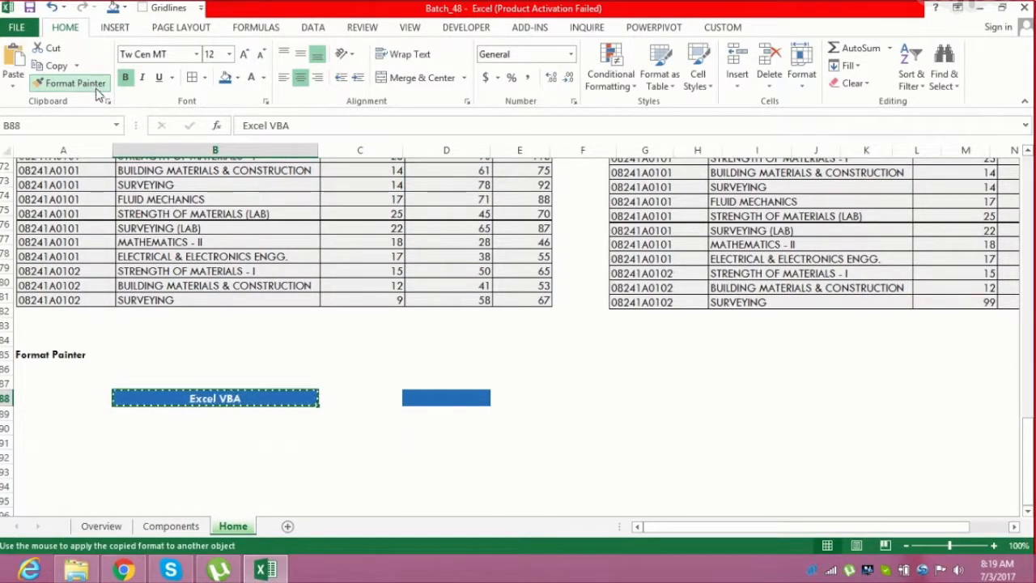
pyautogui.doubleClick(95, 86)
pyautogui.click(631, 396)
pyautogui.press('Escape')
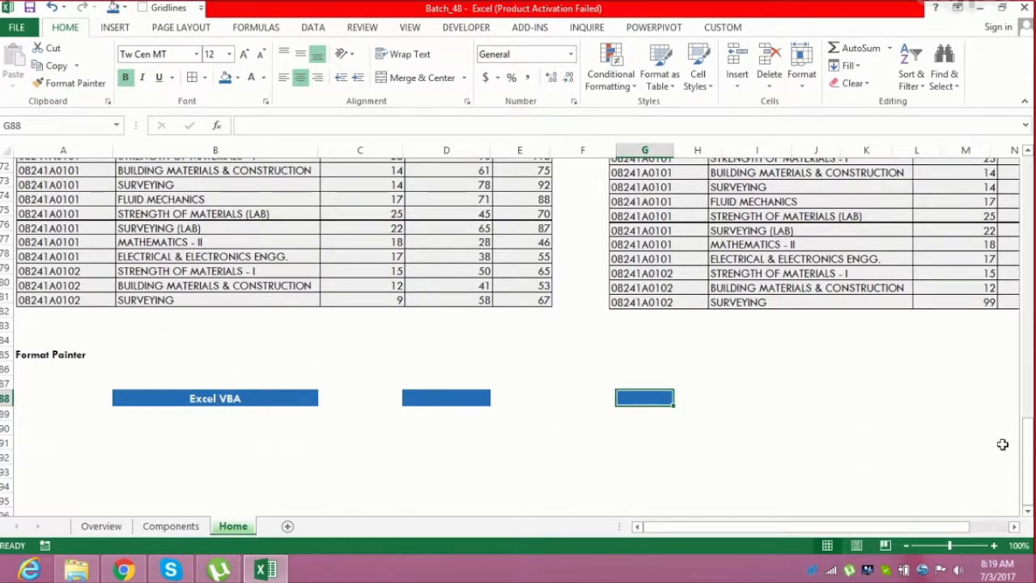
# Use the Format Painter to copy B88's formatting onto the range B91:B94
pyautogui.scroll(-1, 1028, 515)
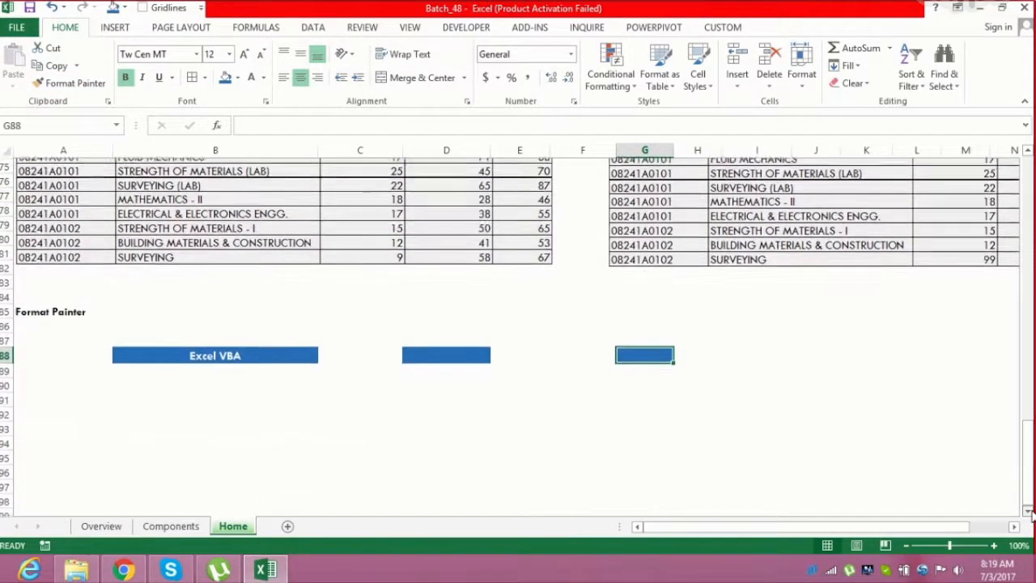
pyautogui.click(236, 361)
pyautogui.click(70, 82)
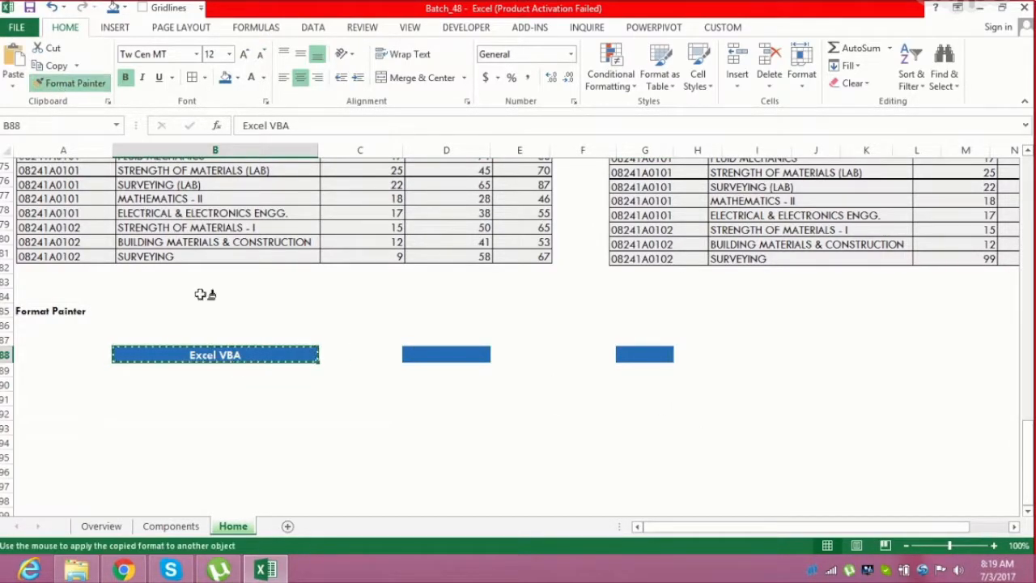
pyautogui.moveTo(198, 395); pyautogui.dragTo(205, 447)
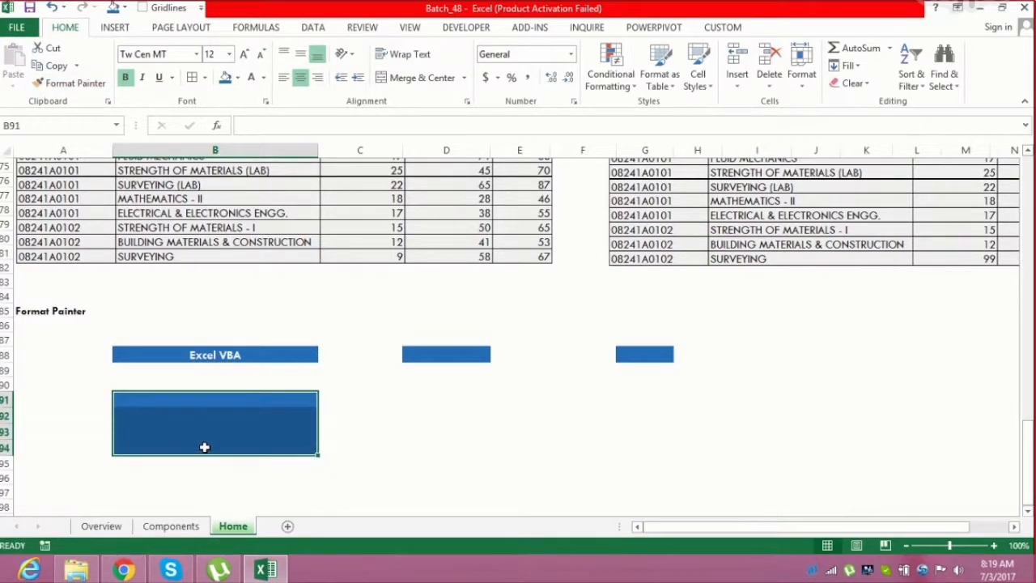
pyautogui.click(398, 408)
pyautogui.click(432, 401)
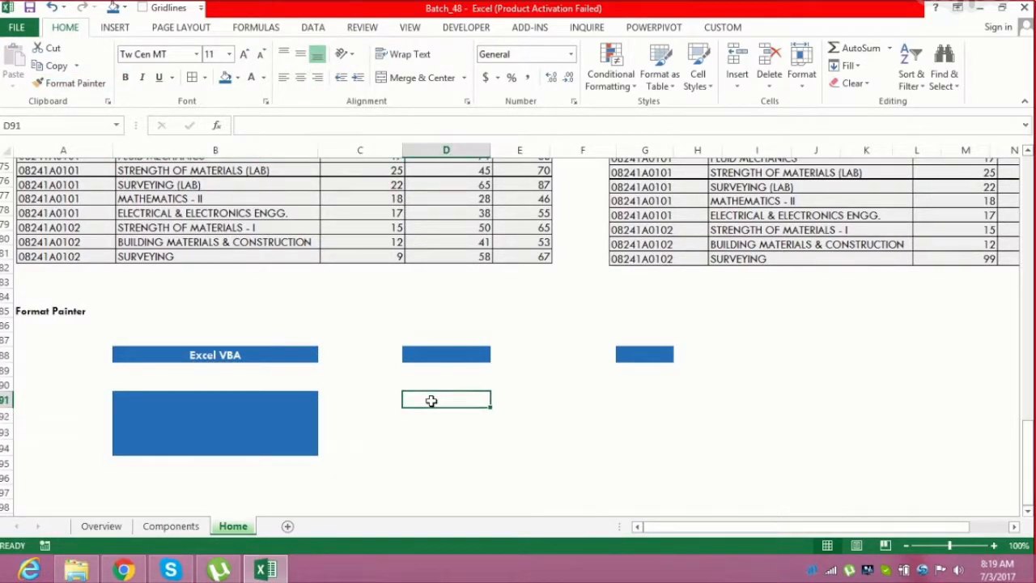
pyautogui.click(273, 355)
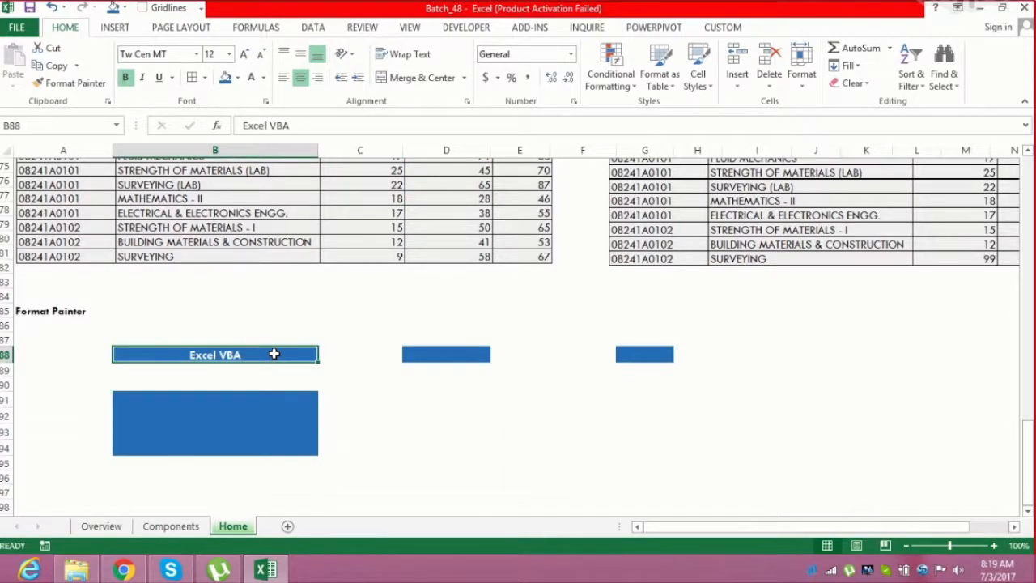
# Lock the Format Painter with B88's formatting and paint it onto D91, D93, D95 and several cells in column G
pyautogui.click(89, 84)
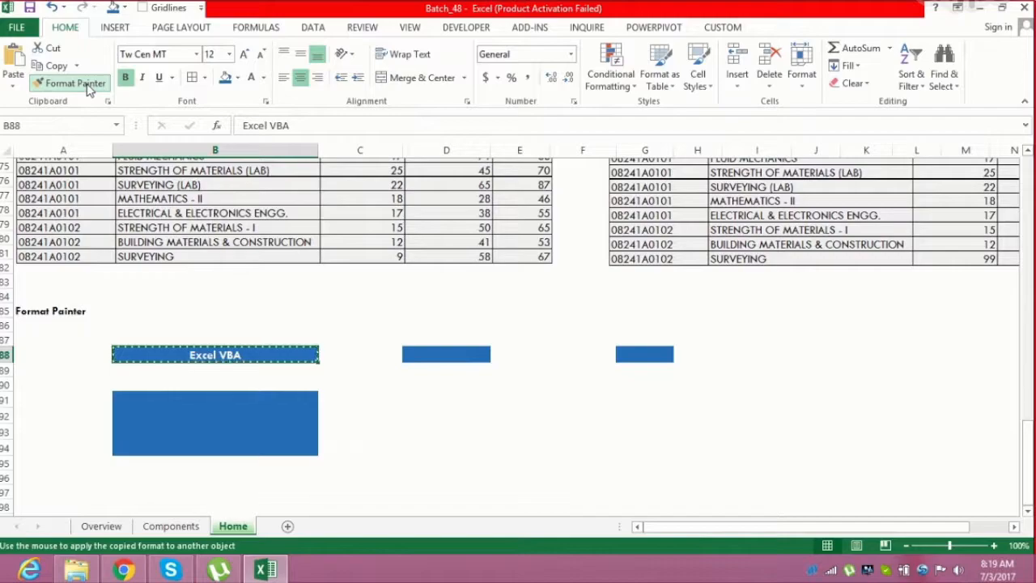
pyautogui.click(429, 399)
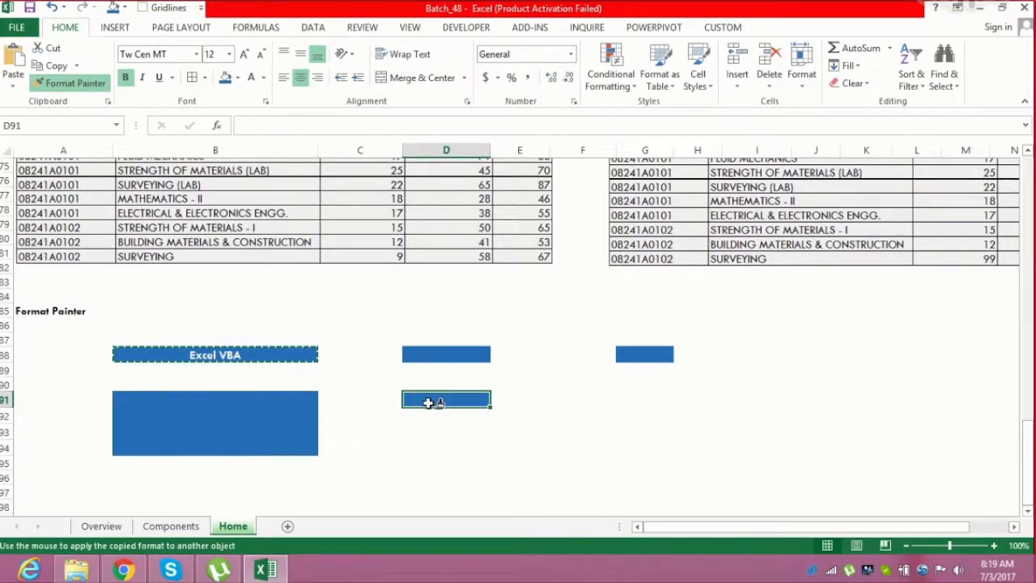
pyautogui.click(425, 432)
pyautogui.click(450, 457)
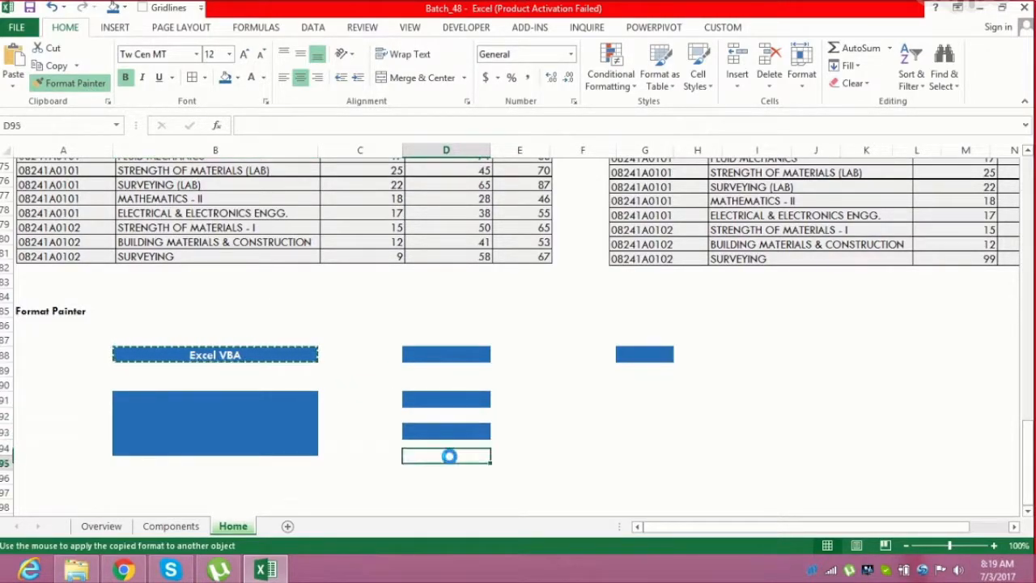
pyautogui.click(623, 429)
pyautogui.click(637, 390)
pyautogui.click(647, 411)
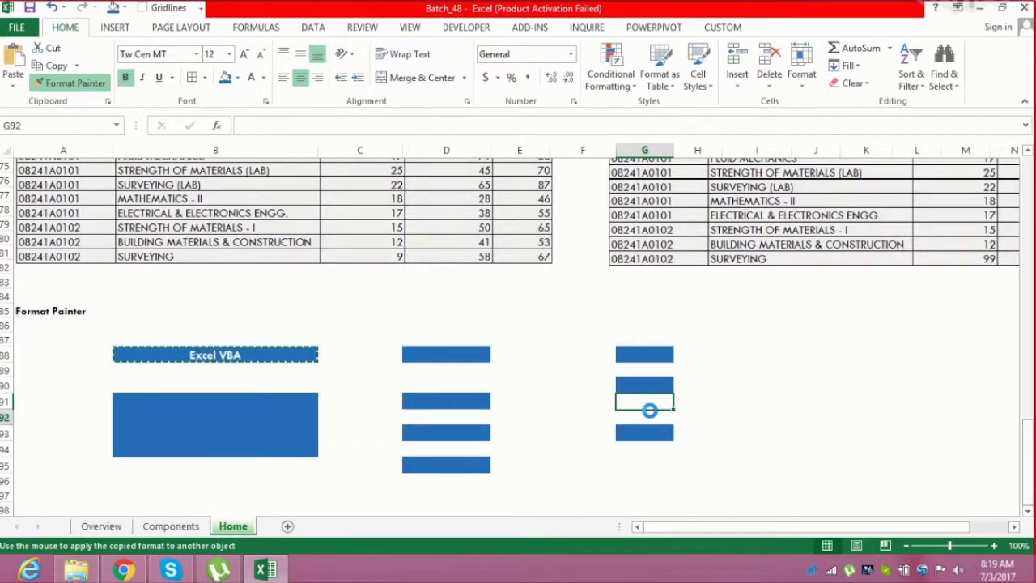
# Continue painting the same formatting onto I90, I92, I95, G95, B95 and I88, then turn the Format Painter off
pyautogui.click(757, 388)
pyautogui.click(740, 463)
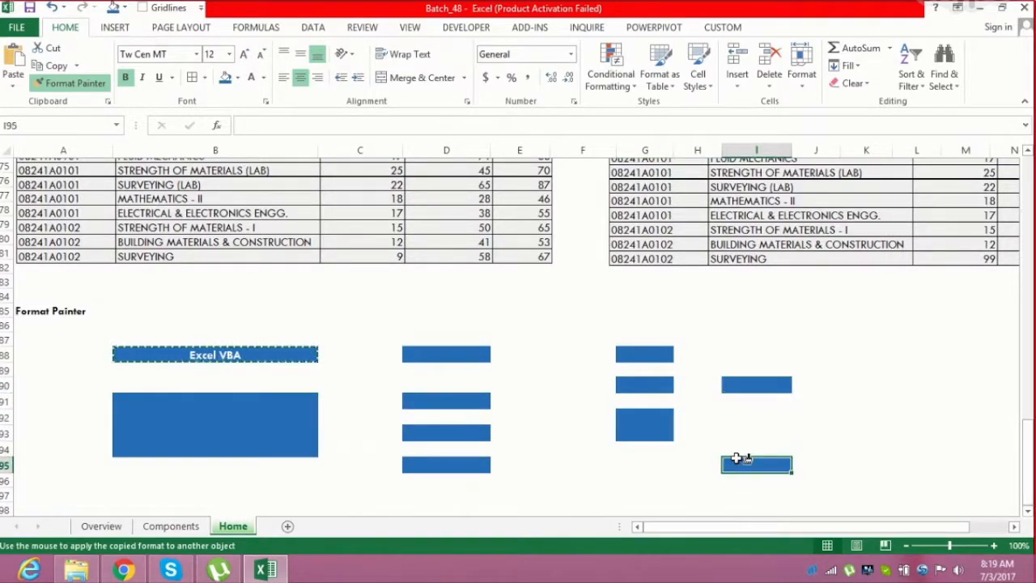
pyautogui.click(758, 419)
pyautogui.click(640, 468)
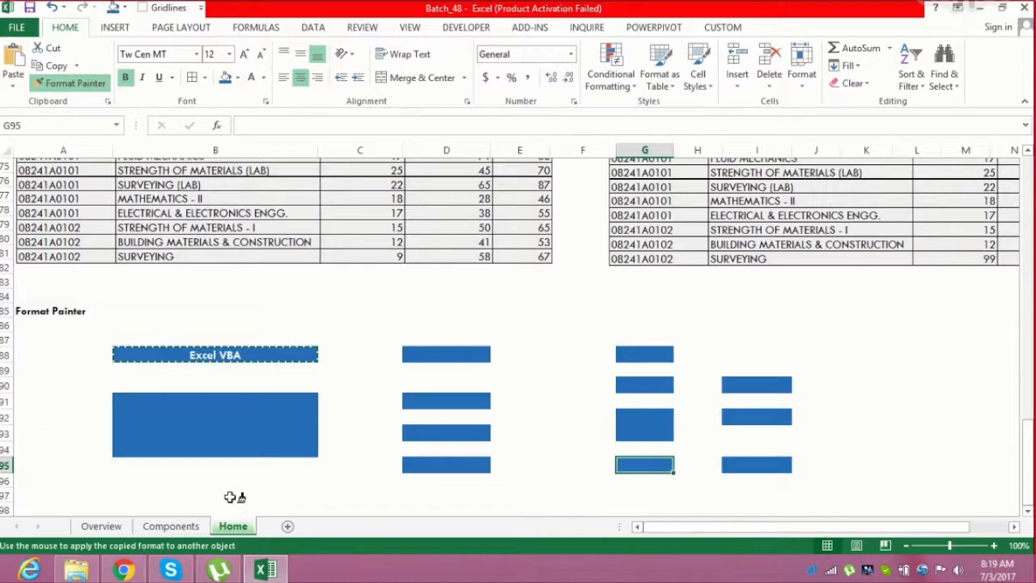
pyautogui.click(226, 468)
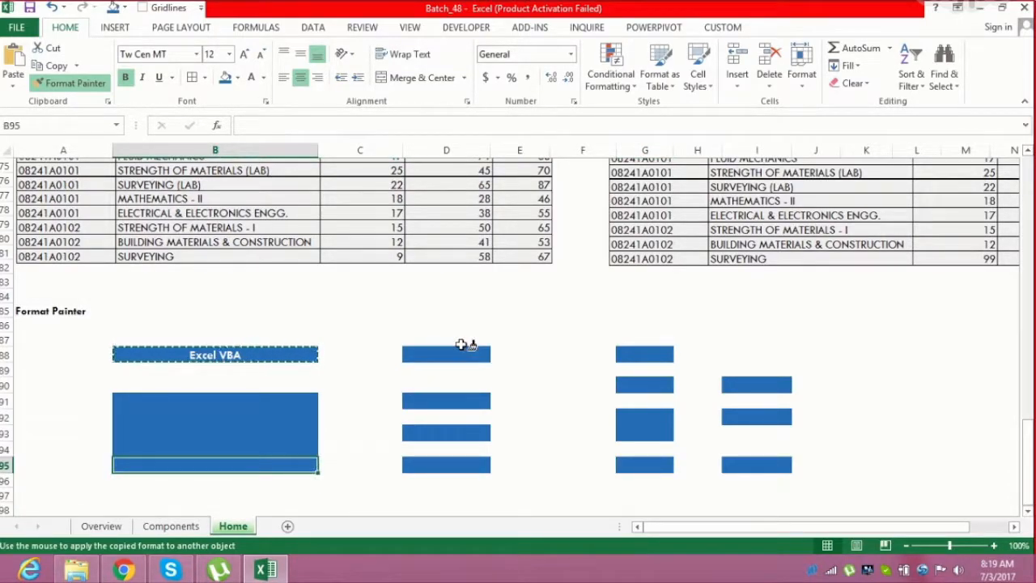
pyautogui.click(752, 351)
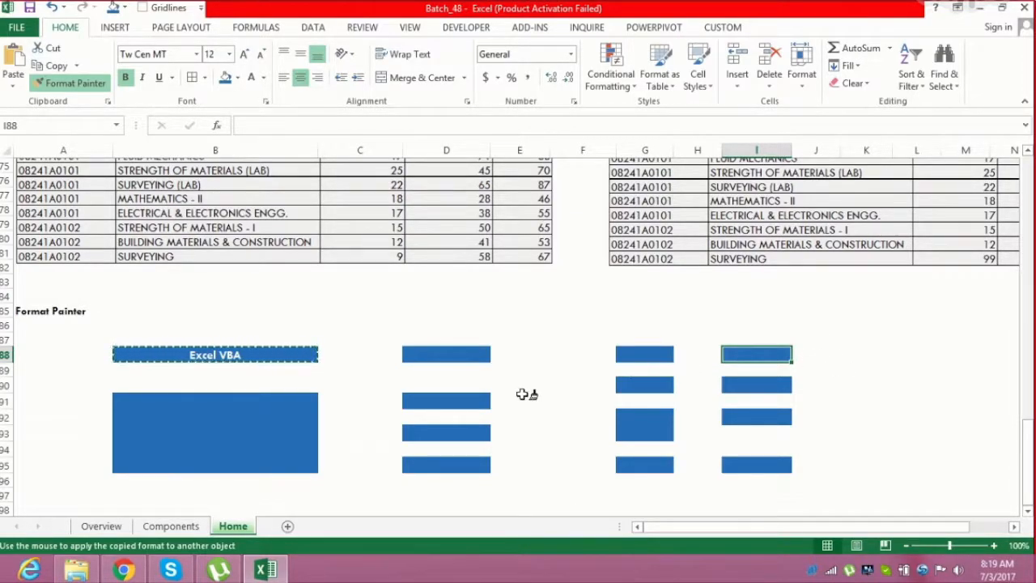
pyautogui.press('Escape')
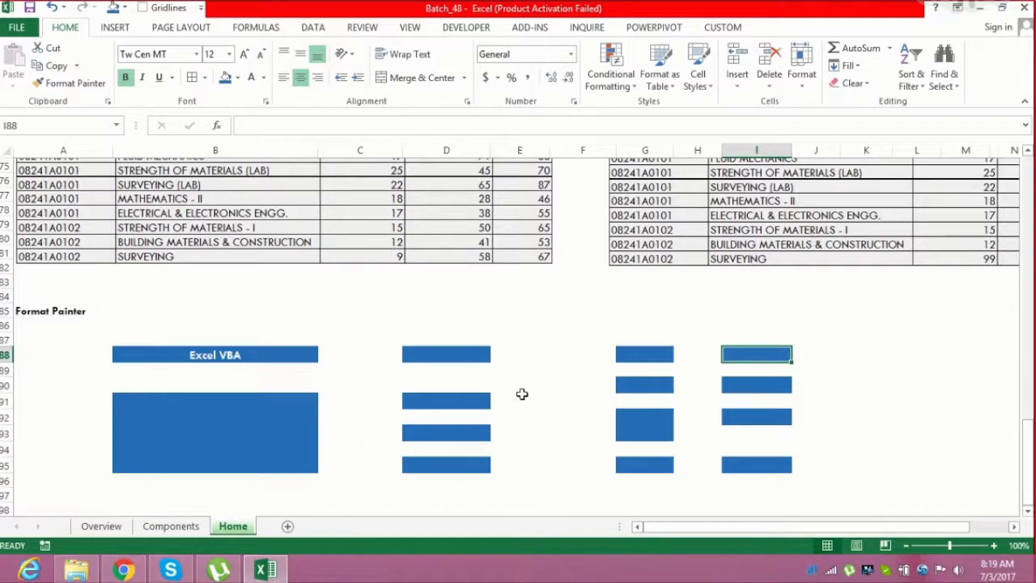
pyautogui.moveTo(1027, 434)
pyautogui.mouseDown()
pyautogui.moveTo(1027, 455)
pyautogui.moveTo(1029, 165)
pyautogui.moveTo(1029, 460)
pyautogui.mouseUp()
pyautogui.click(1028, 512)
pyautogui.click(1028, 512)
pyautogui.click(1028, 513)
pyautogui.click(1028, 512)
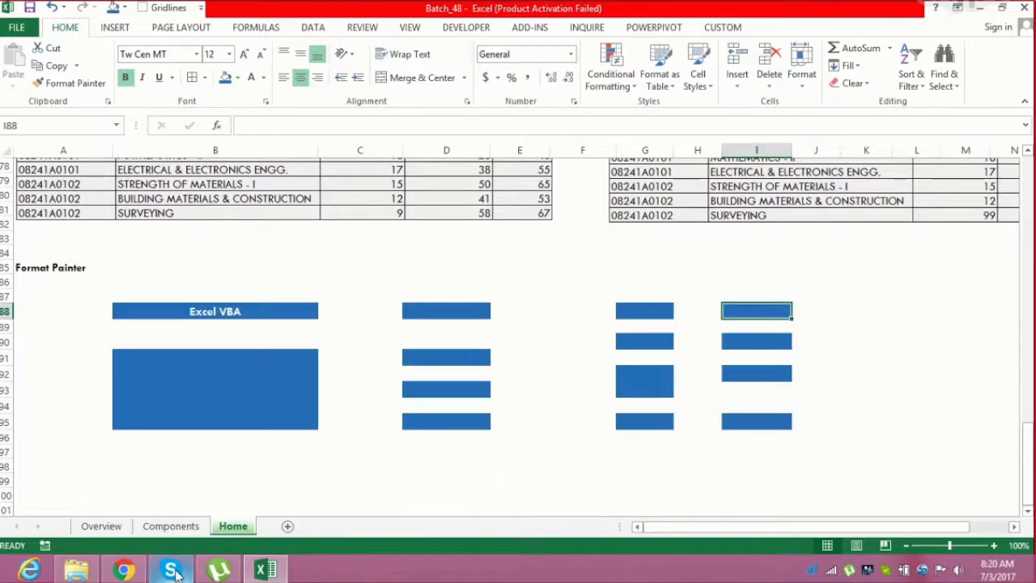
pyautogui.moveTo(178, 571)
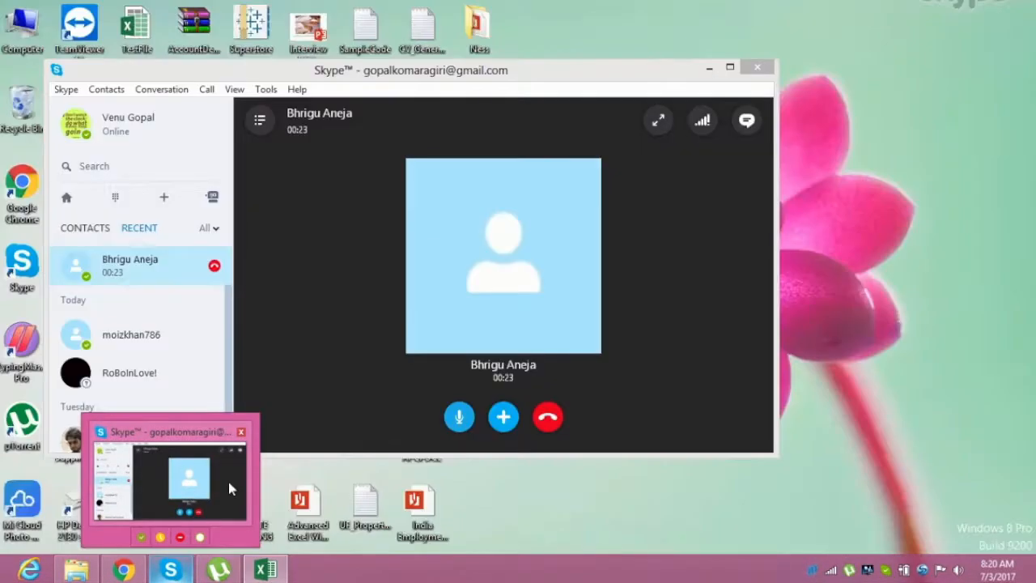
pyautogui.click(229, 481)
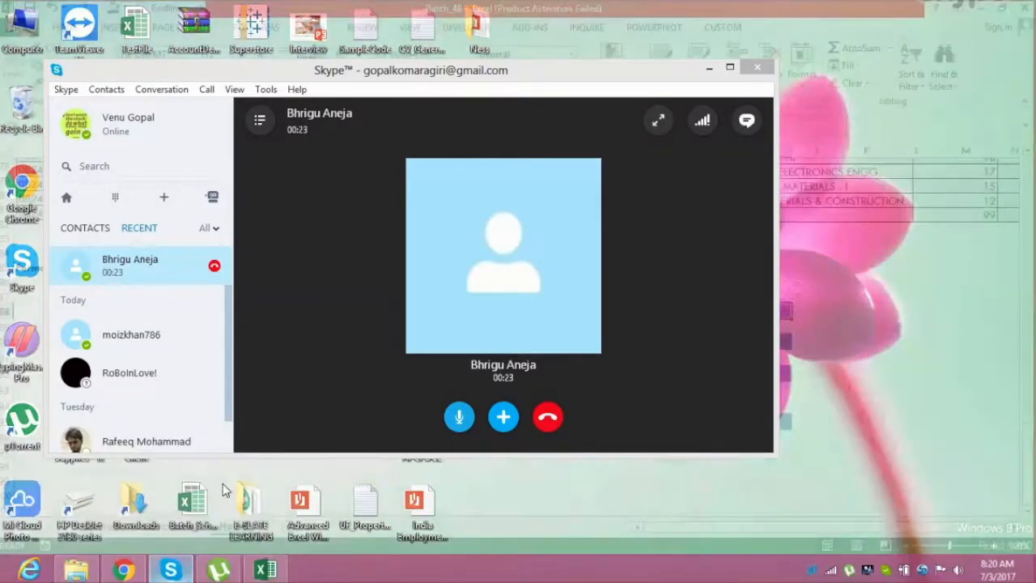
pyautogui.click(459, 417)
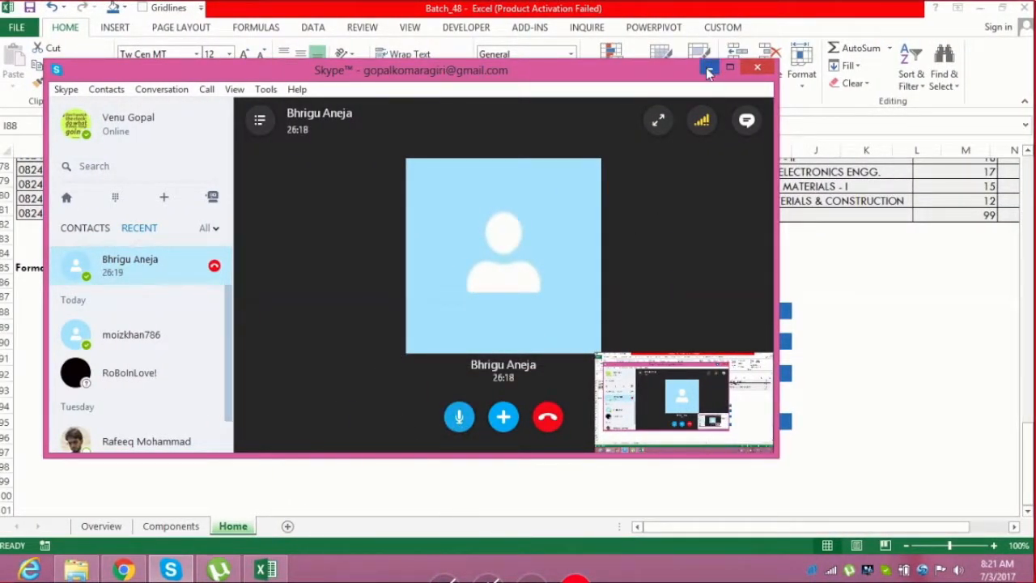
pyautogui.click(707, 67)
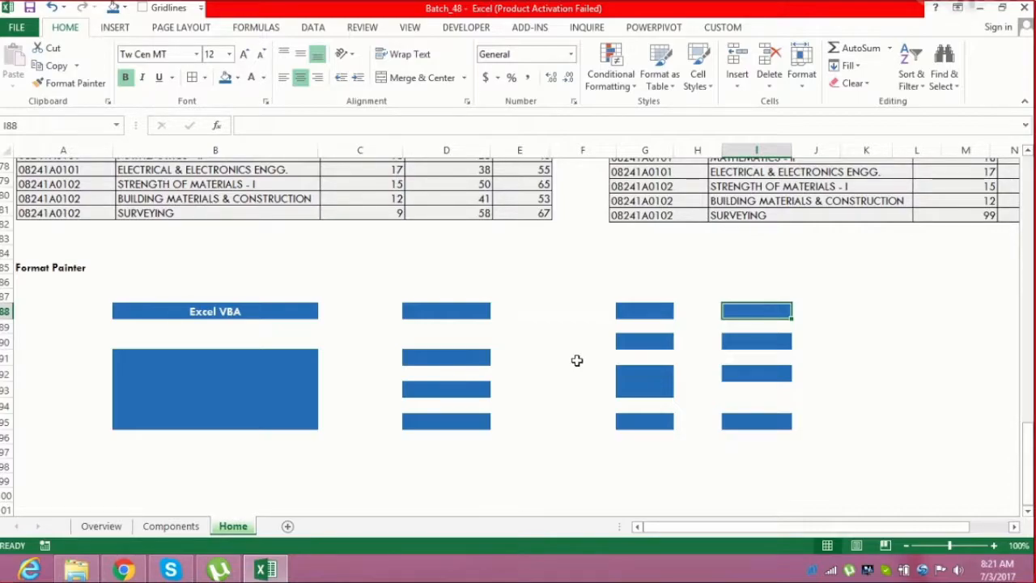
# Insert a new worksheet and hide its gridlines
pyautogui.click(412, 420)
pyautogui.click(324, 473)
pyautogui.click(319, 470)
pyautogui.press('Left')
pyautogui.press('Right')
pyautogui.press('Right')
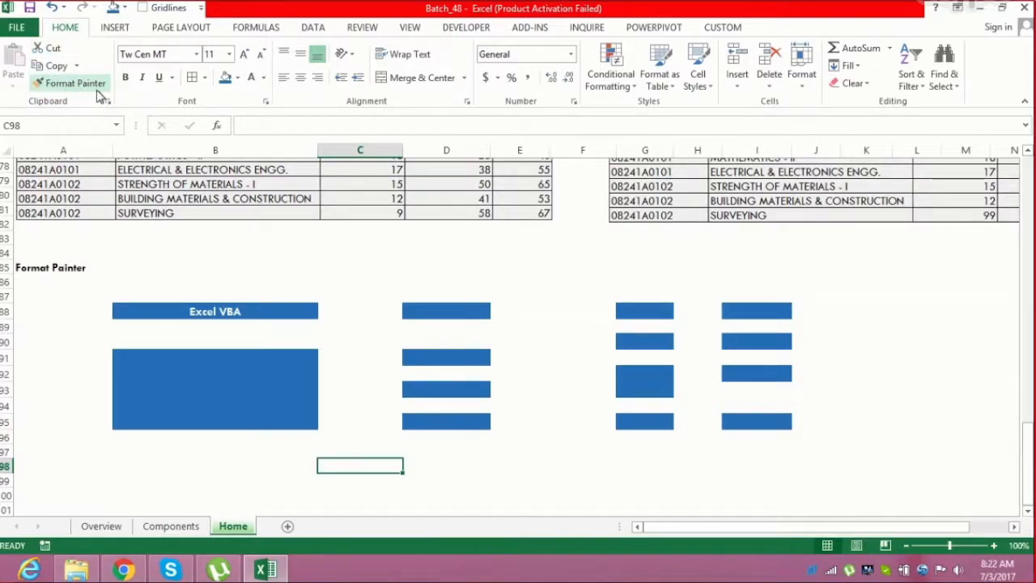
pyautogui.moveTo(1028, 453); pyautogui.dragTo(1028, 166)
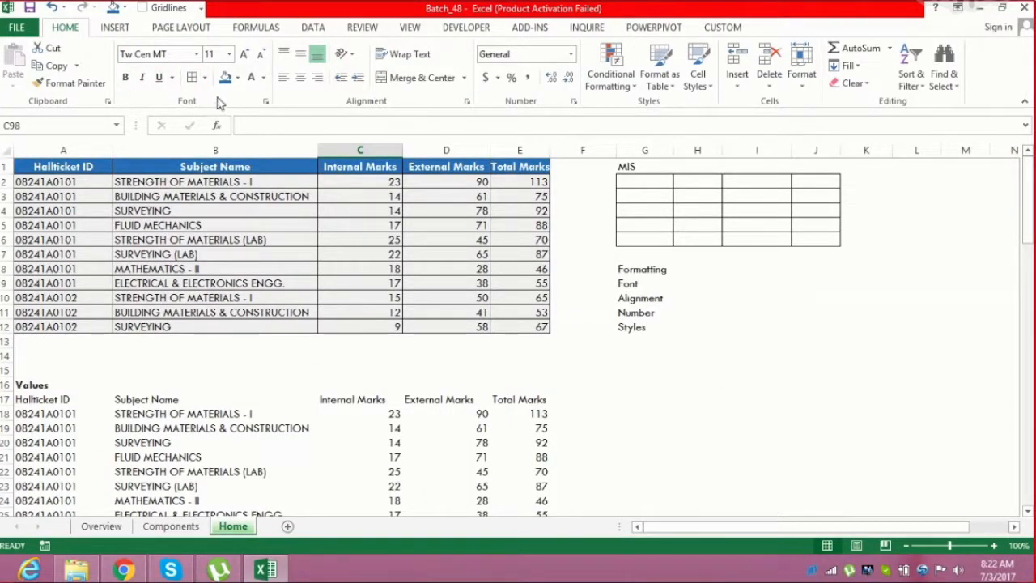
pyautogui.click(289, 528)
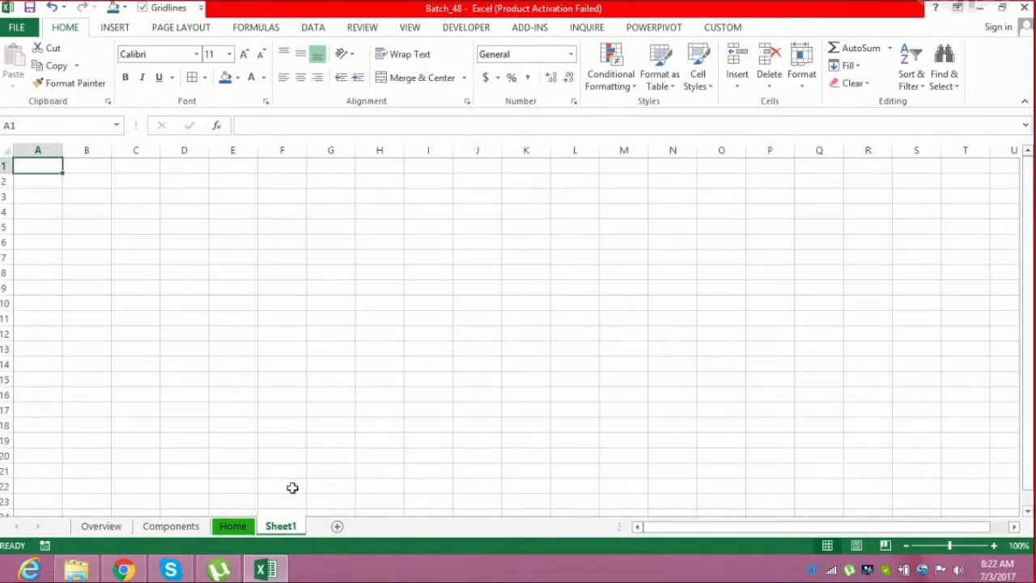
pyautogui.press('alt')
pyautogui.press('w')
pyautogui.press('v')
pyautogui.press('g')
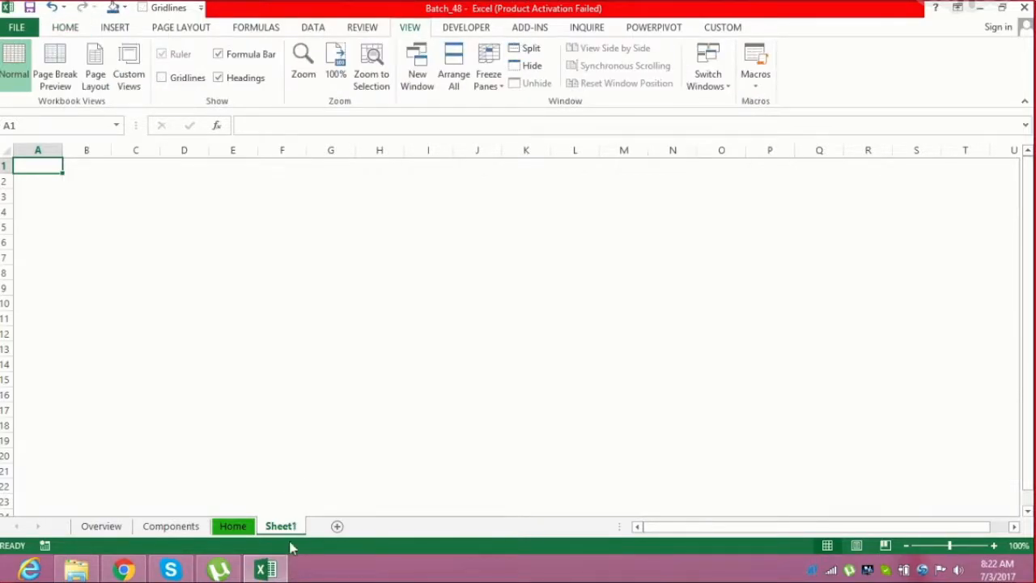
# Rename the new sheet Home1 and save the workbook
pyautogui.doubleClick(285, 533)
pyautogui.write('Home1')
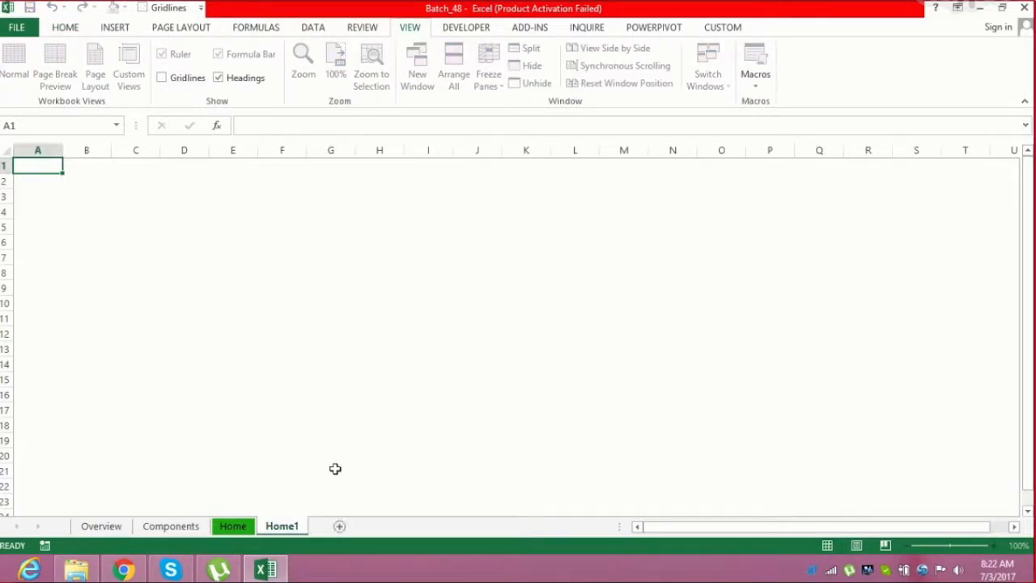
pyautogui.press('Return')
pyautogui.click(330, 344)
pyautogui.click(106, 167)
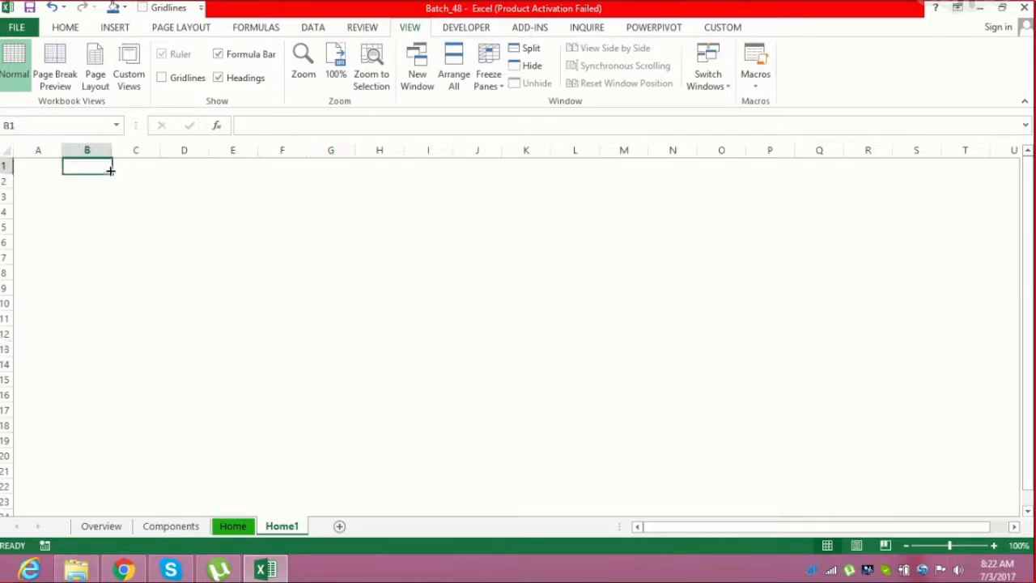
pyautogui.click(37, 165)
pyautogui.hotkey('ctrl', 's')
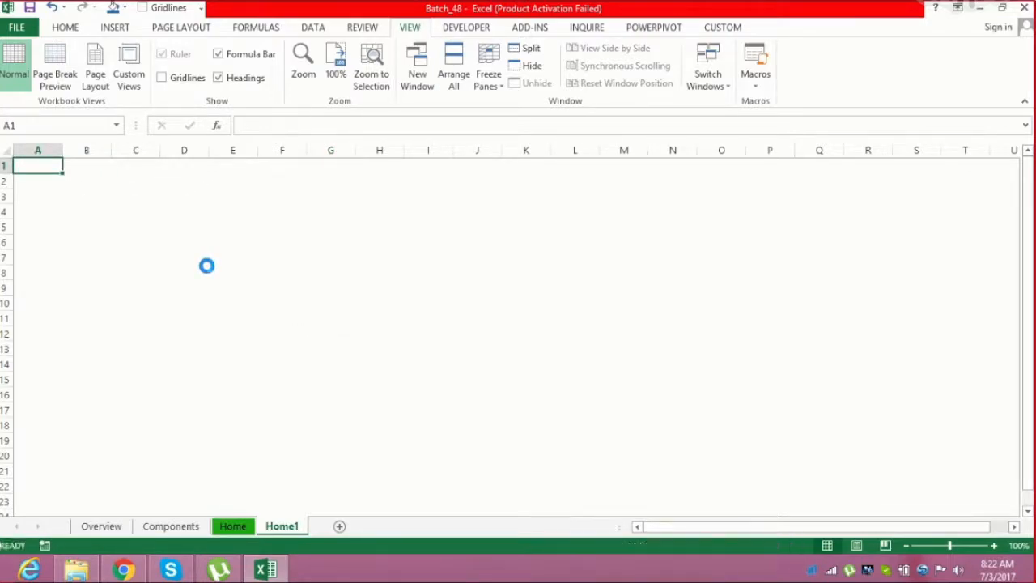
# Enter the headers Category, Item, Sold Date, Price, Qty and Amount across B3:G3
pyautogui.press('Down')
pyautogui.press('Right')
pyautogui.press('Down')
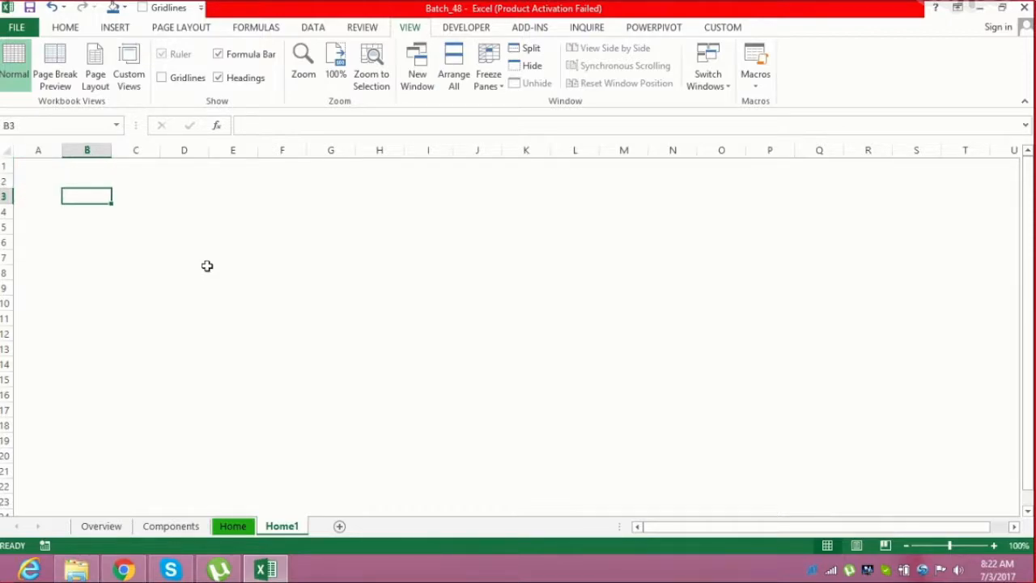
pyautogui.write('Category')
pyautogui.press('Tab')
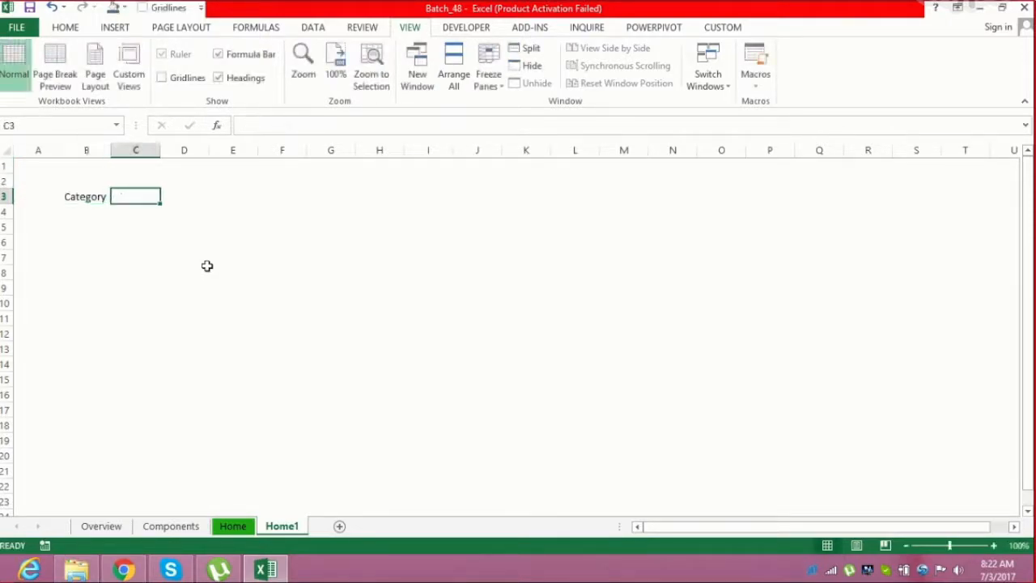
pyautogui.write('Item')
pyautogui.press('Tab')
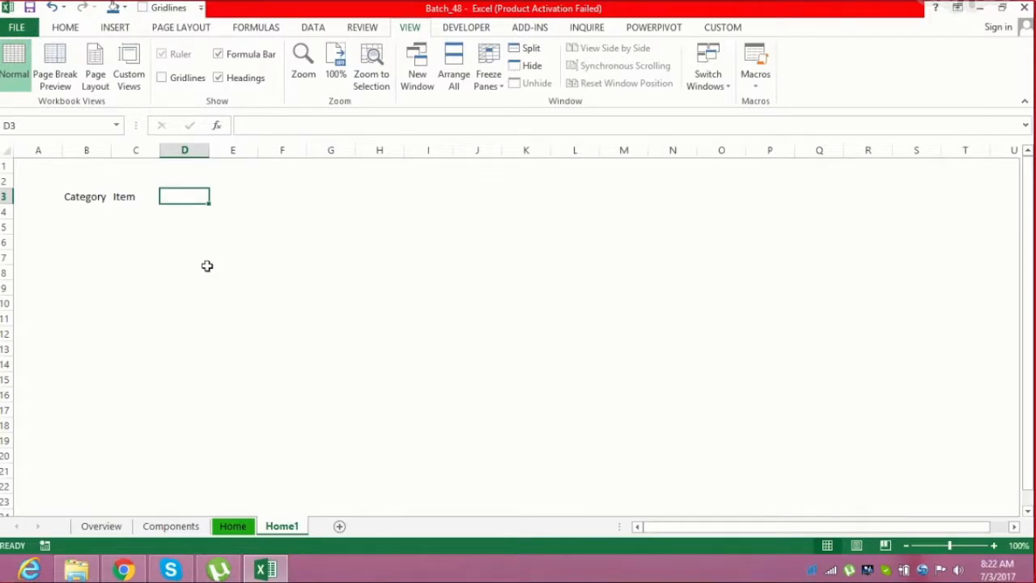
pyautogui.write('Sold Date')
pyautogui.press('Tab')
pyautogui.write('Price')
pyautogui.press('Tab')
pyautogui.write('Qt')
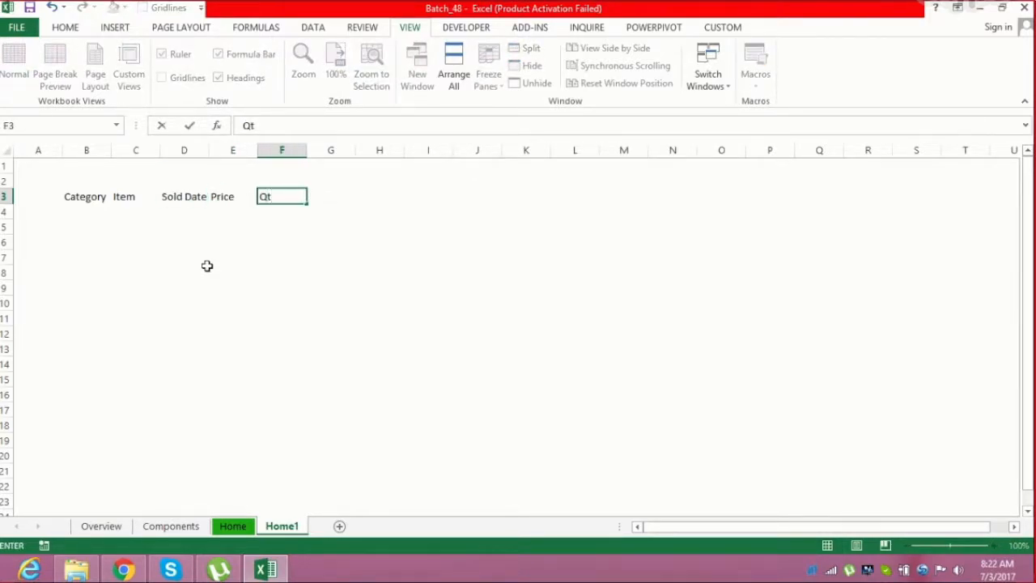
pyautogui.write('y')
pyautogui.press('Tab')
pyautogui.write('Amount')
pyautogui.press('Return')
pyautogui.press('Up')
pyautogui.press('Left')
pyautogui.press('Right')
pyautogui.hotkey('shift', 'Down')
pyautogui.hotkey('shift', 'Down')
pyautogui.hotkey('shift', 'Down')
pyautogui.hotkey('shift', 'Down')
pyautogui.hotkey('shift', 'Down')
pyautogui.hotkey('shift', 'Down')
pyautogui.hotkey('shift', 'Down')
pyautogui.hotkey('shift', 'Down')
pyautogui.hotkey('shift', 'Down')
pyautogui.hotkey('shift', 'Down')
pyautogui.hotkey('shift', 'Down')
pyautogui.hotkey('shift', 'Down')
pyautogui.hotkey('shift', 'Down')
pyautogui.hotkey('shift', 'Down')
pyautogui.hotkey('shift', 'Down')
pyautogui.hotkey('shift', 'Right')
pyautogui.hotkey('shift', 'Right')
pyautogui.hotkey('shift', 'Up')
pyautogui.hotkey('shift', 'Up')
pyautogui.hotkey('shift', 'Up')
pyautogui.hotkey('shift', 'Up')
pyautogui.hotkey('shift', 'Up')
pyautogui.hotkey('shift', 'Up')
pyautogui.hotkey('shift', 'Right')
pyautogui.hotkey('shift', 'Right')
pyautogui.hotkey('shift', 'Right')
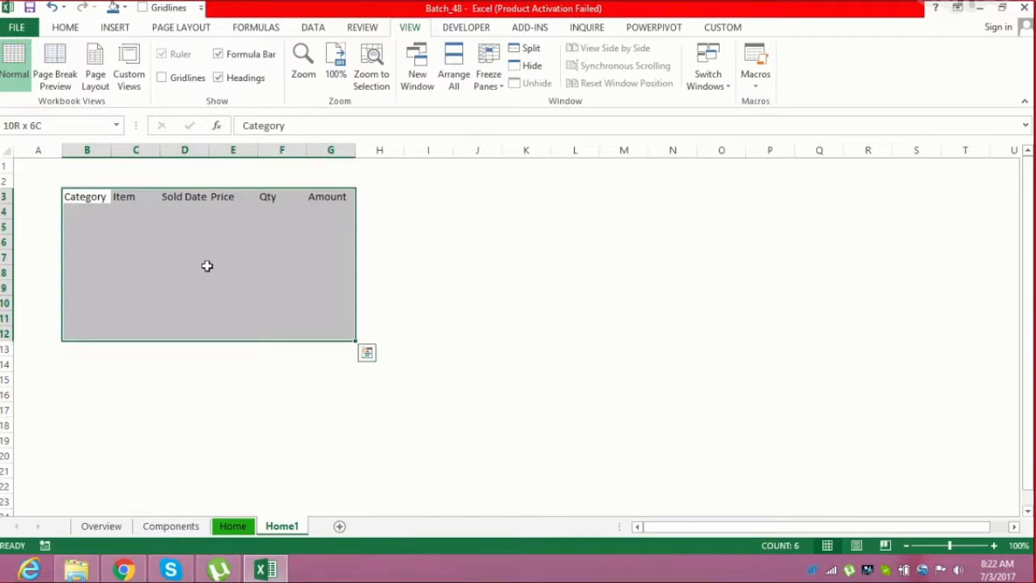
pyautogui.press('Down')
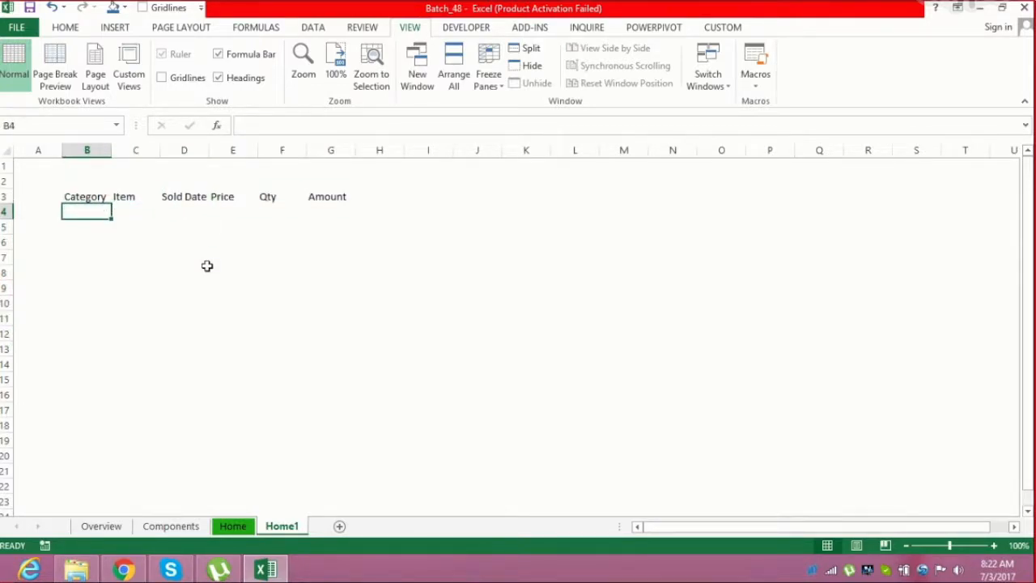
# Enter Cat01 and Cat02 in B4:B5 and fill the series down to Cat10 in B13
pyautogui.write('Cat01')
pyautogui.press('Return')
pyautogui.write('Cat02')
pyautogui.press('Return')
pyautogui.press('Up')
pyautogui.press('Up')
pyautogui.hotkey('shift', 'Down')
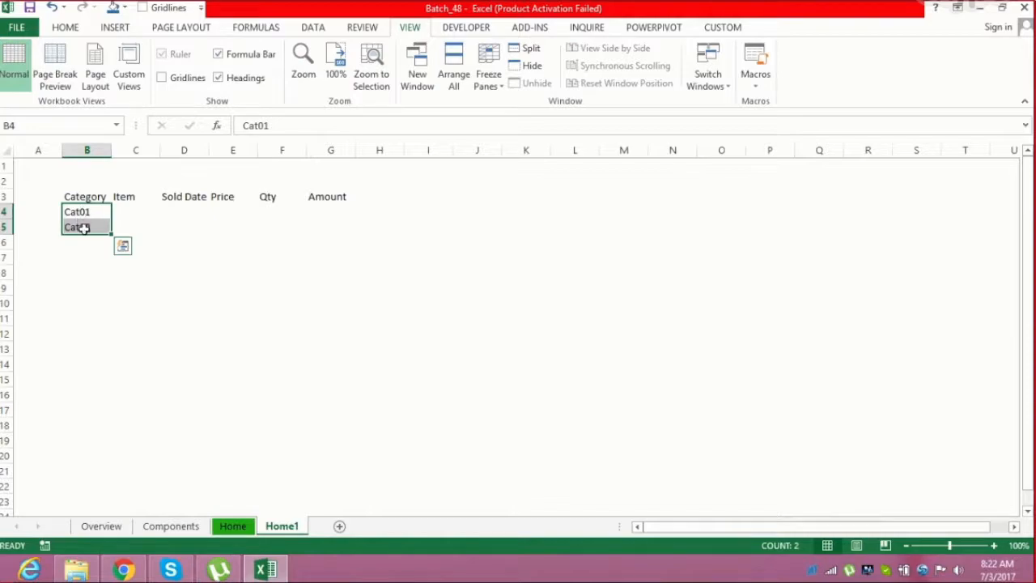
pyautogui.moveTo(112, 233); pyautogui.dragTo(118, 354)
# Enter Item01 in C4 and Item02 in C5
pyautogui.click(138, 212)
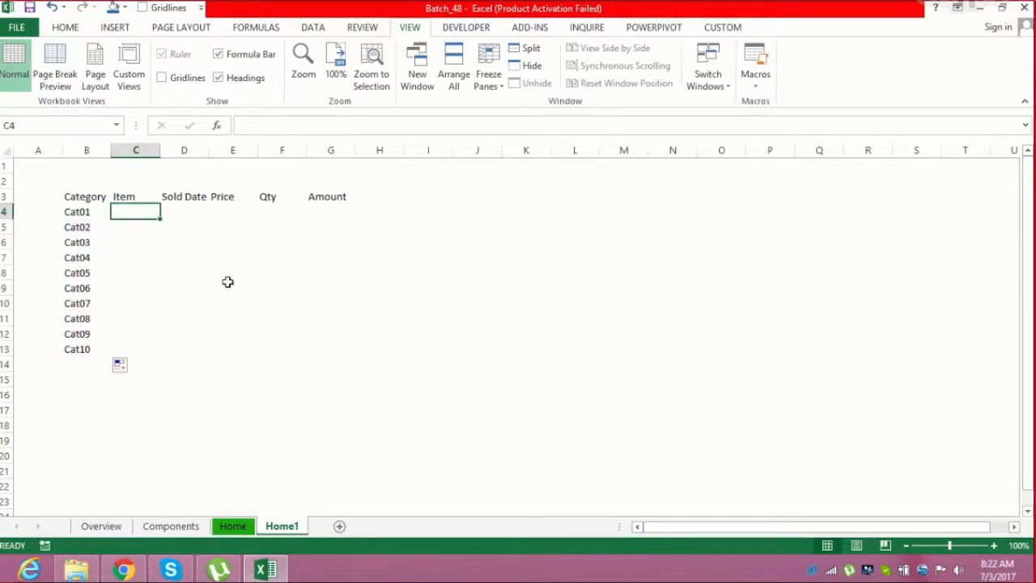
pyautogui.write('Item01')
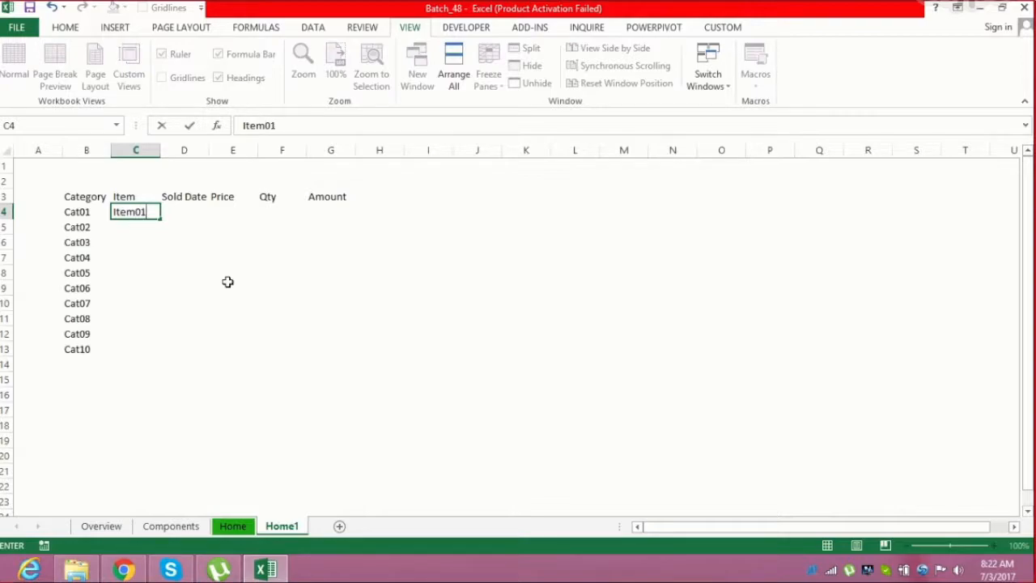
pyautogui.press('Return')
pyautogui.press('Left')
pyautogui.hotkey('ctrl', 'Down')
pyautogui.press('Right')
pyautogui.hotkey('ctrl', 'shift', 'Up')
pyautogui.press('Down')
pyautogui.press('Up')
pyautogui.hotkey('ctrl', 'Up')
pyautogui.press('Down')
pyautogui.hotkey('ctrl', "'")
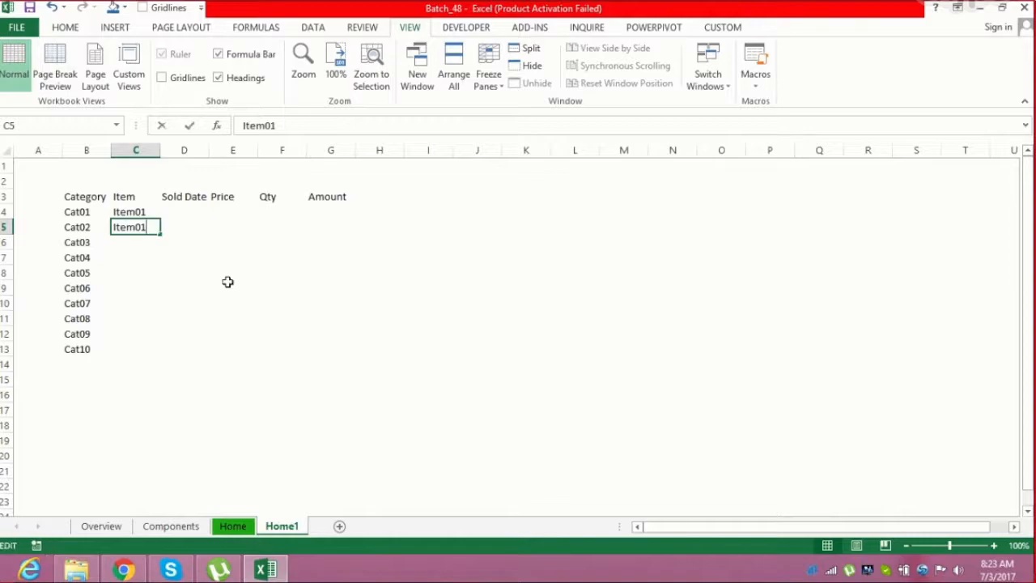
pyautogui.press('BackSpace')
pyautogui.write('2')
pyautogui.press('Return')
# Fill the Item series down column C from Item01 to Item10 in C13
pyautogui.press('Left')
pyautogui.hotkey('ctrl', 'Down')
pyautogui.press('Right')
pyautogui.hotkey('ctrl', 'shift', 'Up')
pyautogui.press('Up')
pyautogui.press('Up')
pyautogui.hotkey('ctrl', 'Up')
pyautogui.press('Up')
pyautogui.hotkey('shift', 'Down')
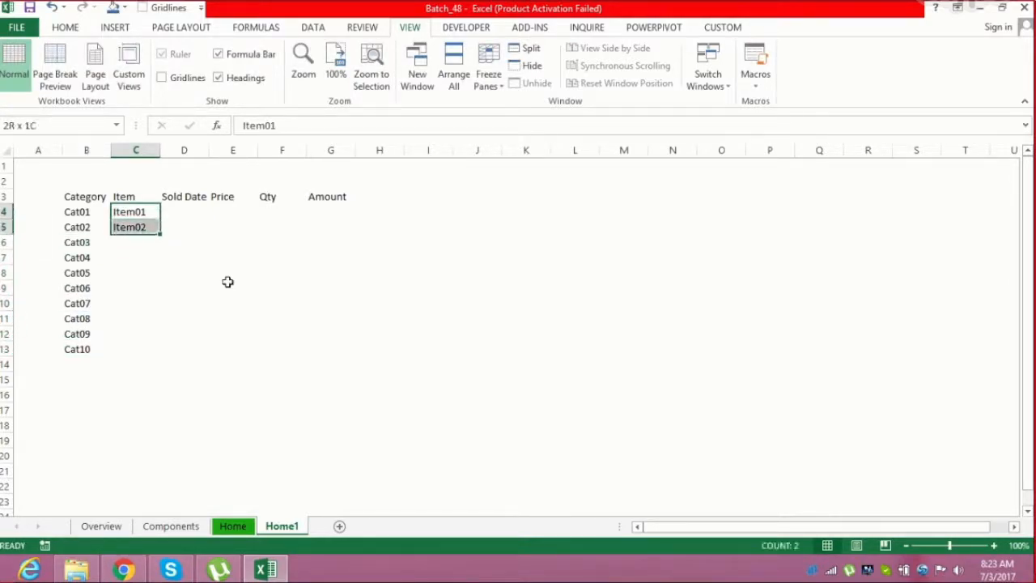
pyautogui.moveTo(161, 234); pyautogui.dragTo(137, 351)
pyautogui.click(191, 258)
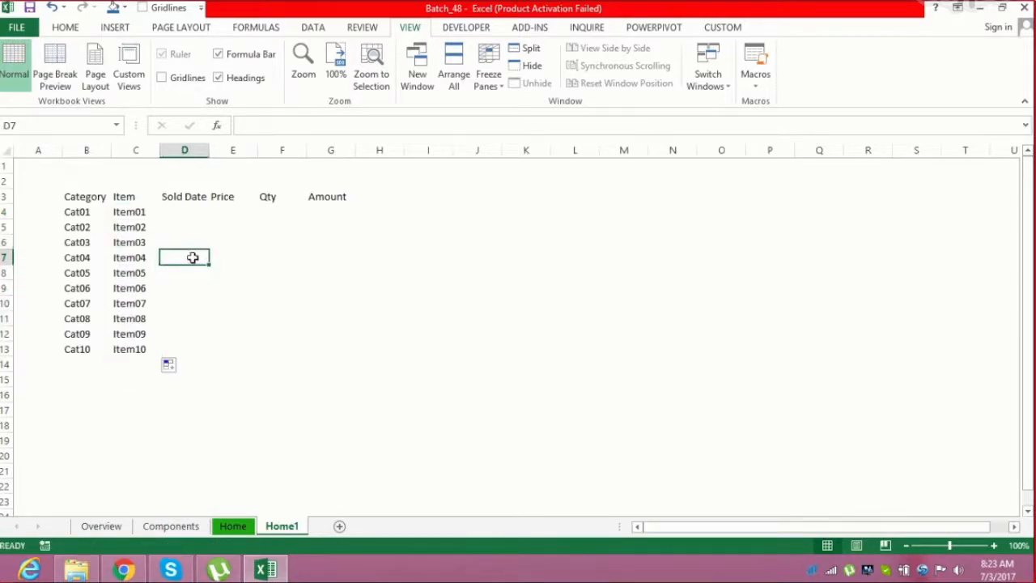
# Widen column D to fit the Sold Date header
pyautogui.click(227, 207)
pyautogui.moveTo(209, 150); pyautogui.dragTo(351, 151)
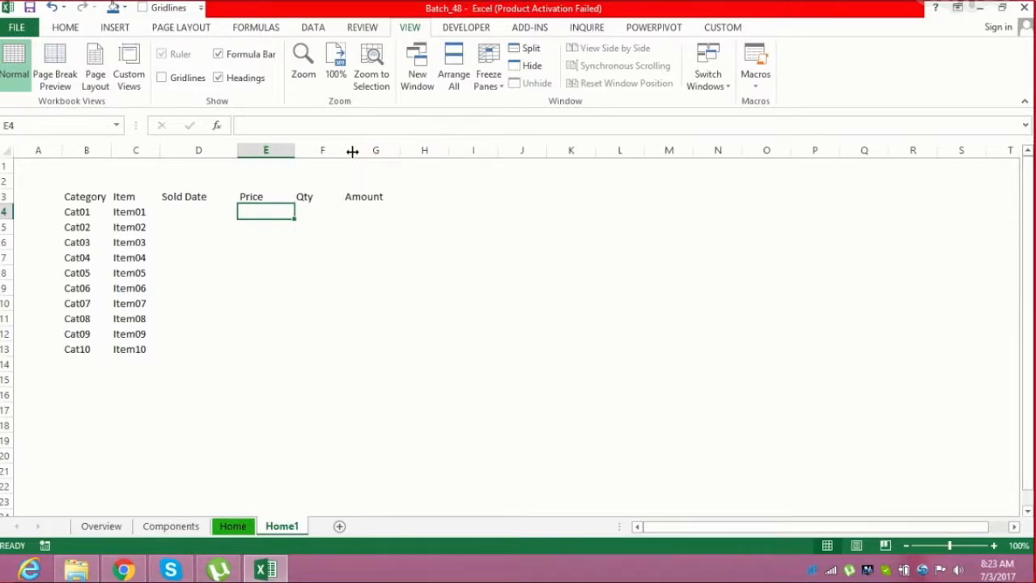
pyautogui.click(558, 213)
# Enter =RANDBETWEEN(100,300) in E4 under Price and fill it down to E13
pyautogui.click(246, 209)
pyautogui.write('=rand')
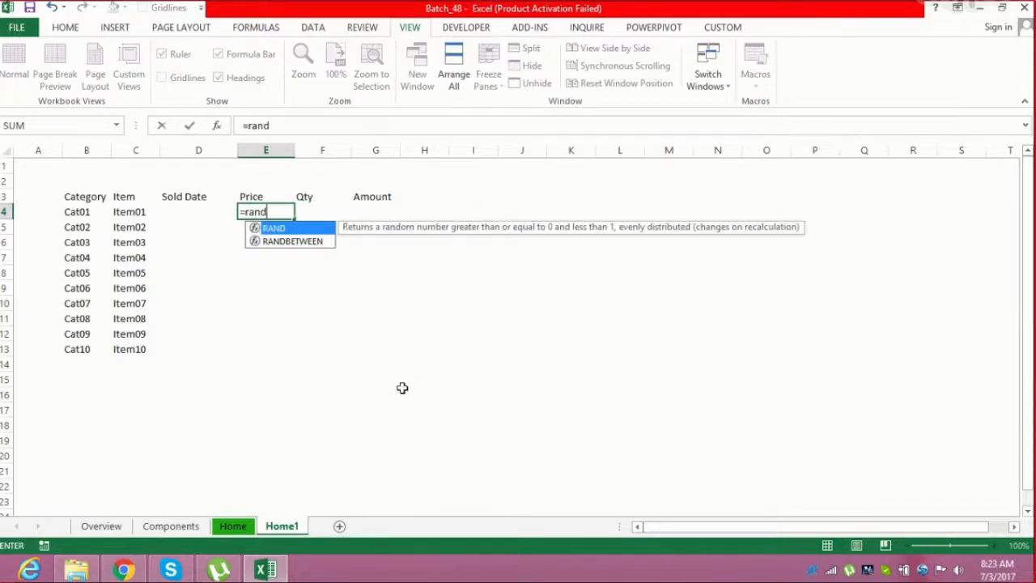
pyautogui.press('Down')
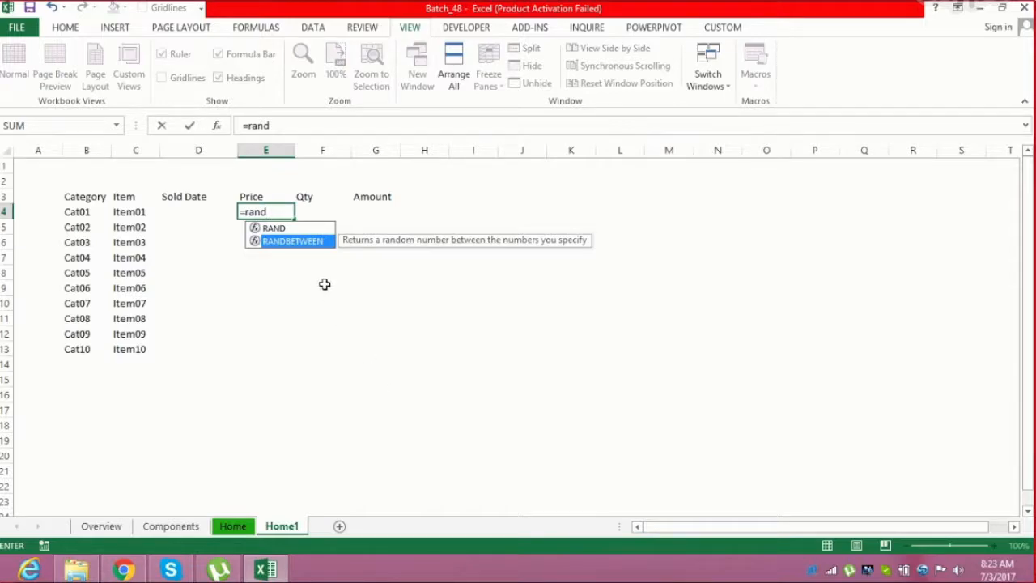
pyautogui.press('Tab')
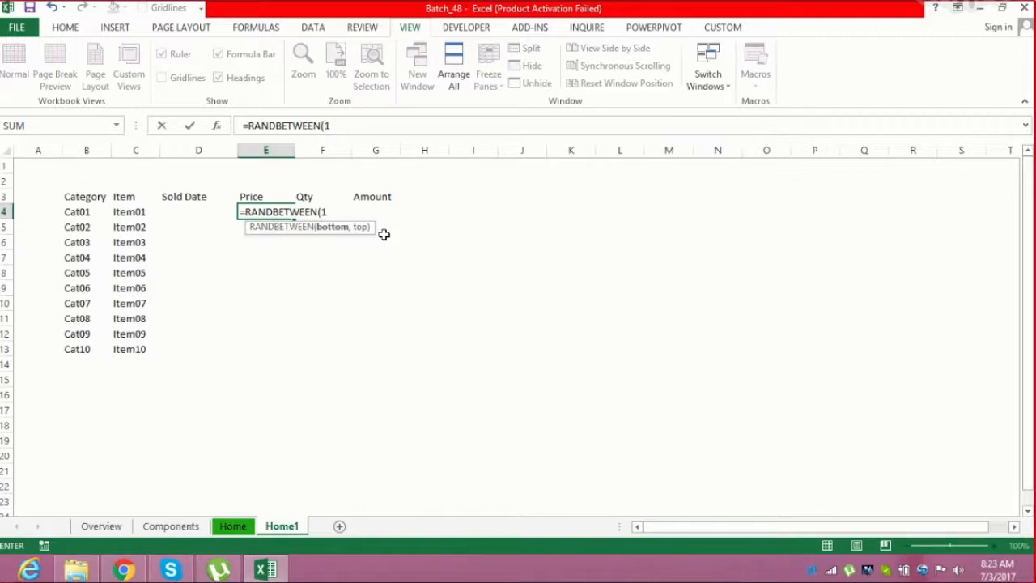
pyautogui.write('00,300)')
pyautogui.press('Return')
pyautogui.press('Left')
pyautogui.press('Left')
pyautogui.hotkey('ctrl', 'Down')
pyautogui.press('Right')
pyautogui.press('Right')
pyautogui.hotkey('ctrl', 'shift', 'Up')
pyautogui.hotkey('ctrl', 'd')
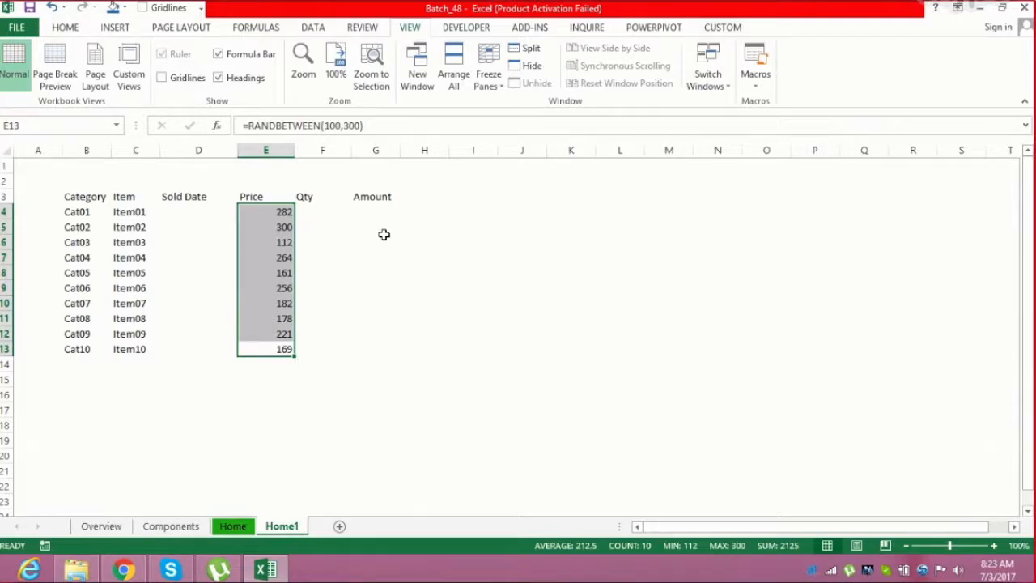
# Enter =RANDBETWEEN(200,500) in F4 under Qty and fill it down to F13
pyautogui.press('Right')
pyautogui.hotkey('ctrl', 'Up')
pyautogui.press('Down')
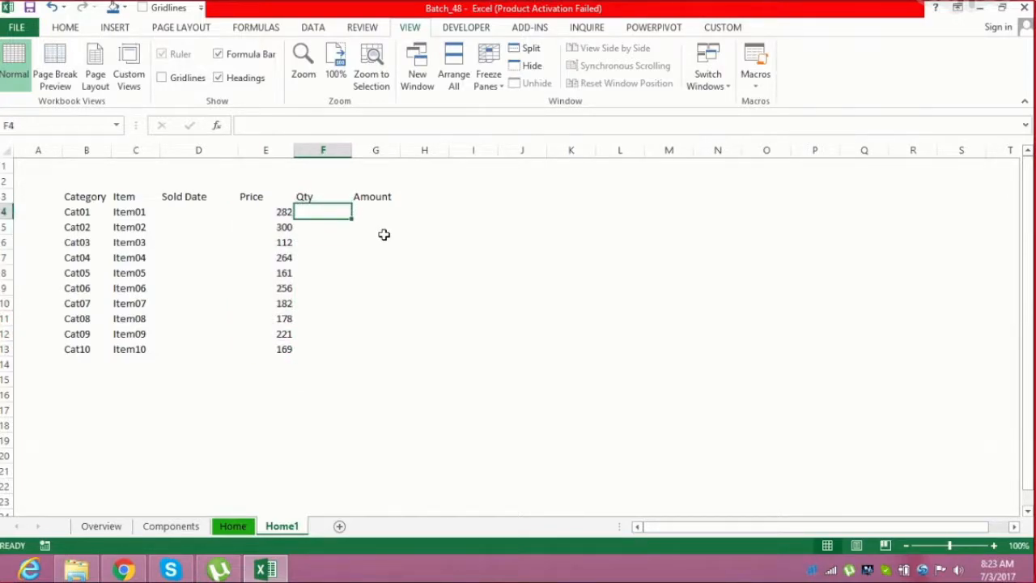
pyautogui.write('=rand')
pyautogui.press('Down')
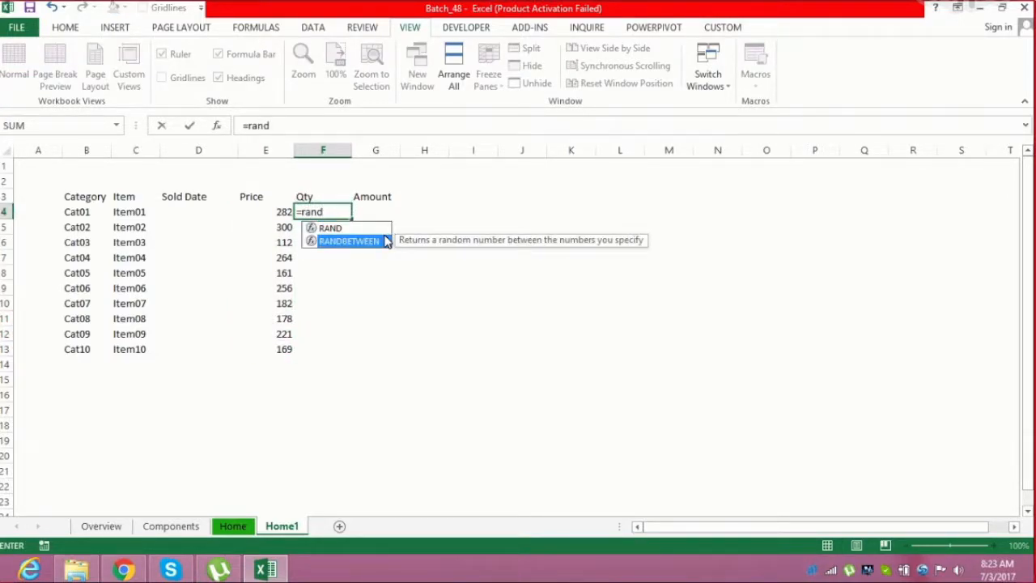
pyautogui.press('Tab')
pyautogui.write('200,300)')
pyautogui.press('Return')
pyautogui.press('Left')
pyautogui.hotkey('ctrl', 'Down')
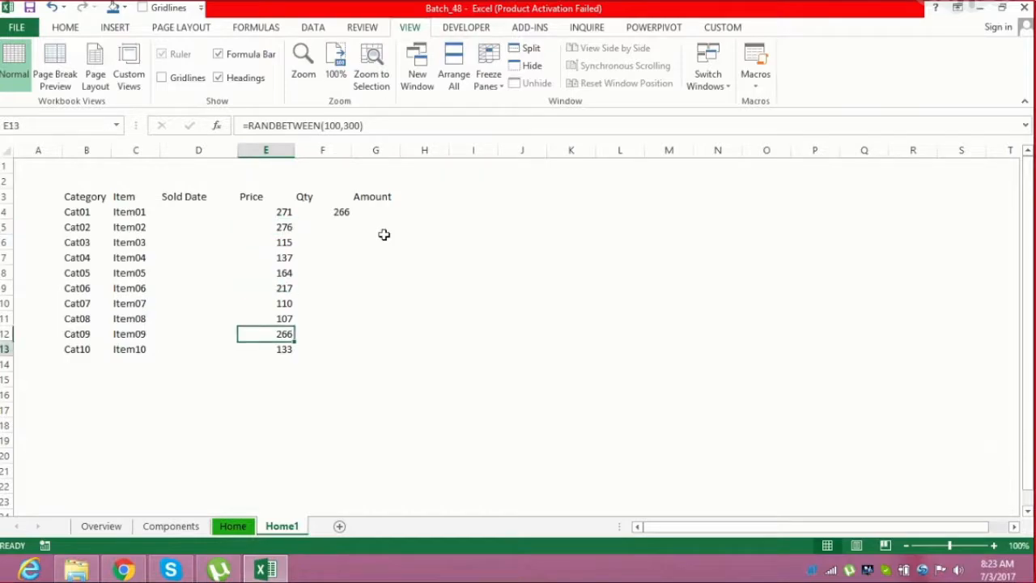
pyautogui.press('Right')
pyautogui.hotkey('ctrl', 'shift', 'Up')
pyautogui.hotkey('ctrl', 'd')
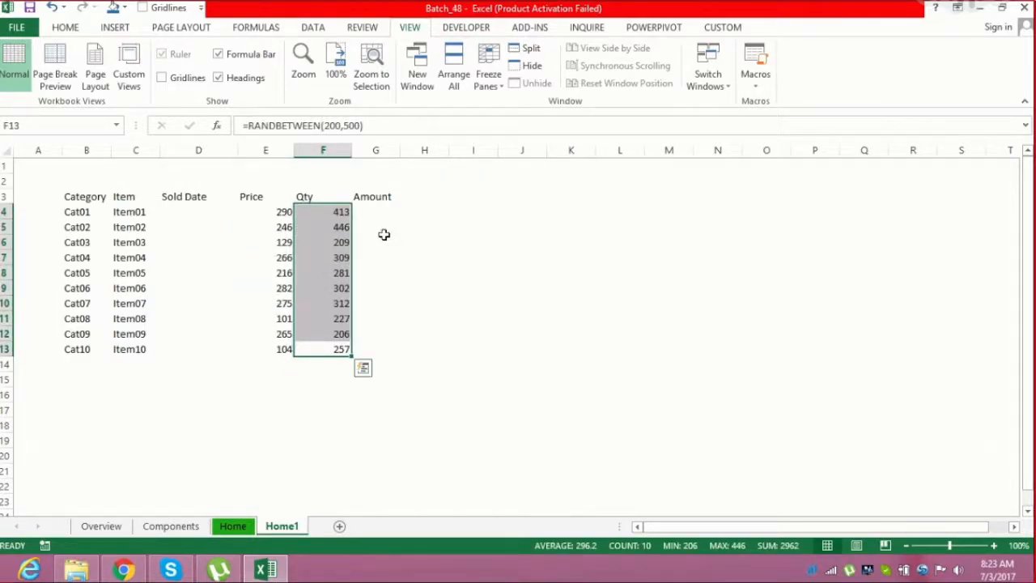
# Enter =E4*F4 in G4 under Amount and fill it down to G13
pyautogui.press('Right')
pyautogui.hotkey('ctrl', 'Up')
pyautogui.press('Down')
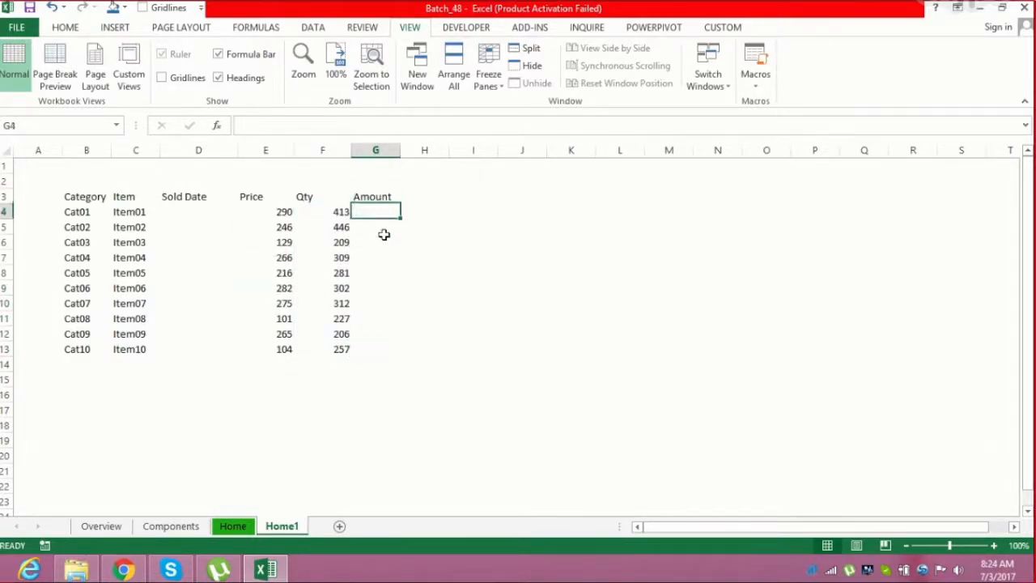
pyautogui.write('=')
pyautogui.press('Left')
pyautogui.press('Left')
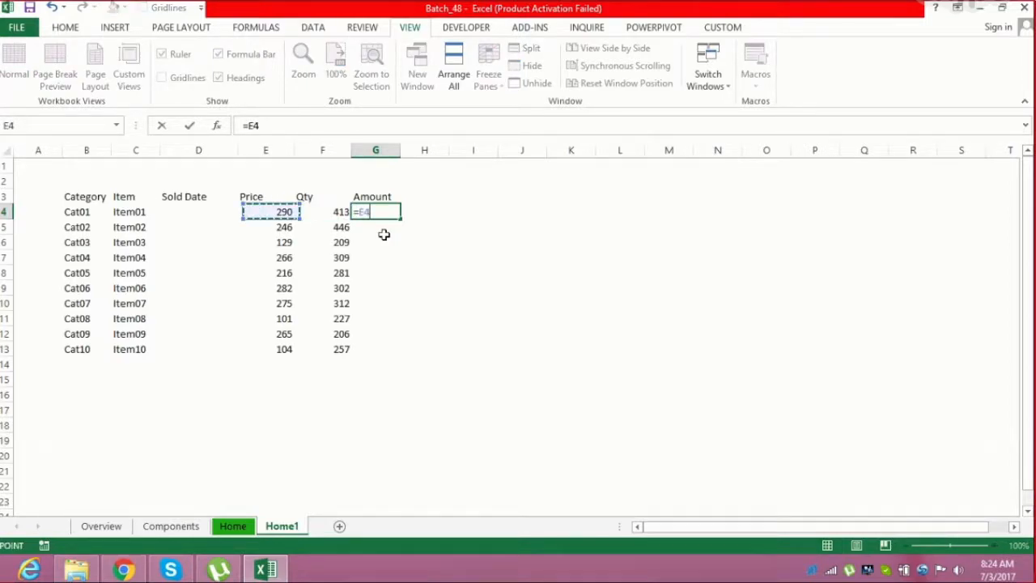
pyautogui.write('*')
pyautogui.press('Left')
pyautogui.press('Return')
pyautogui.press('Left')
pyautogui.hotkey('ctrl', 'Down')
pyautogui.press('Right')
pyautogui.hotkey('ctrl', 'shift', 'Up')
pyautogui.hotkey('ctrl', 'd')
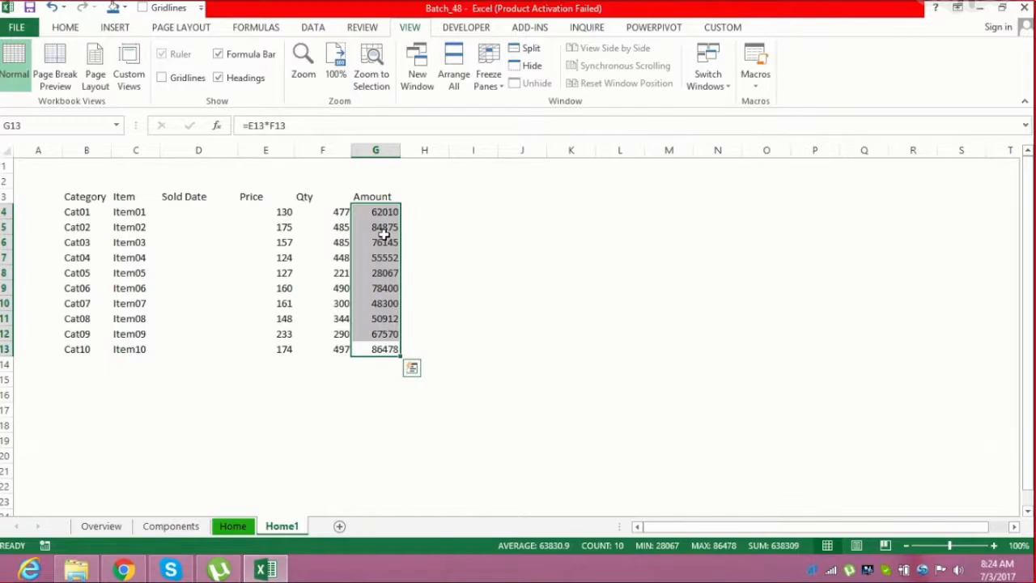
# Convert the Price, Qty and Amount formulas in E4:G13 into static values
pyautogui.hotkey('ctrl', 'shift', 'Left')
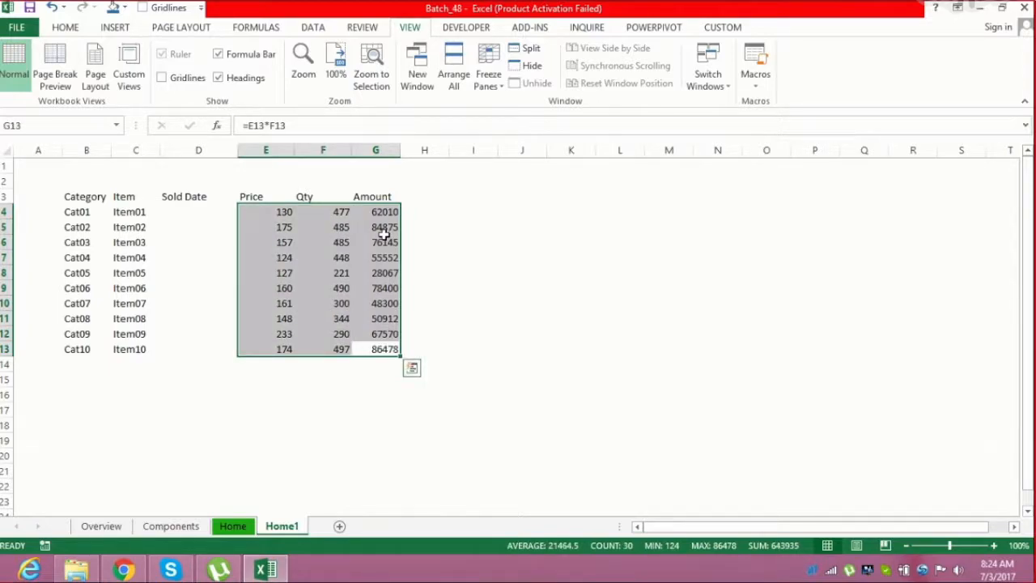
pyautogui.hotkey('ctrl', 'c')
pyautogui.hotkey('ctrl', 'alt', 'v')
pyautogui.press('v')
pyautogui.press('Return')
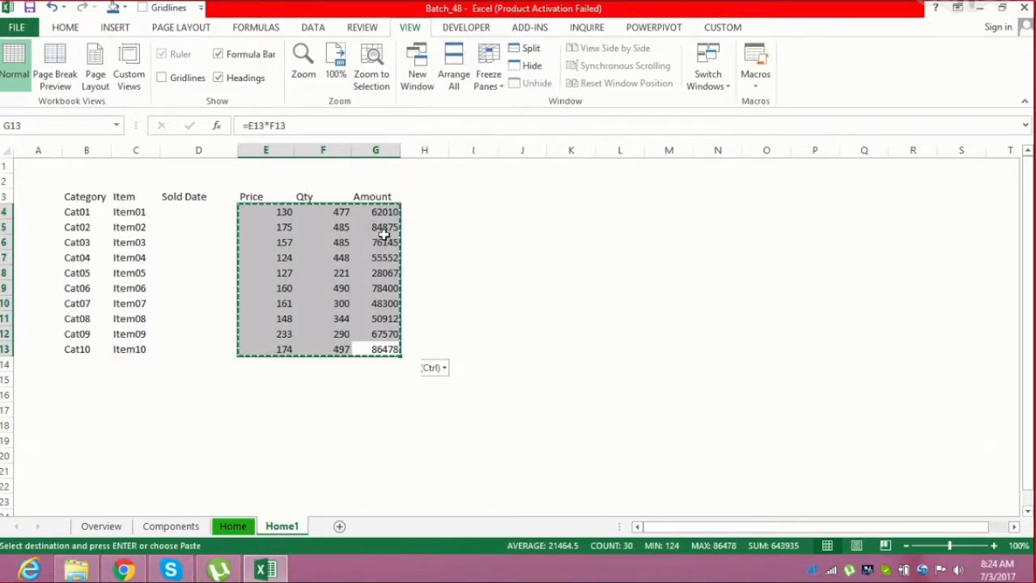
pyautogui.press('Escape')
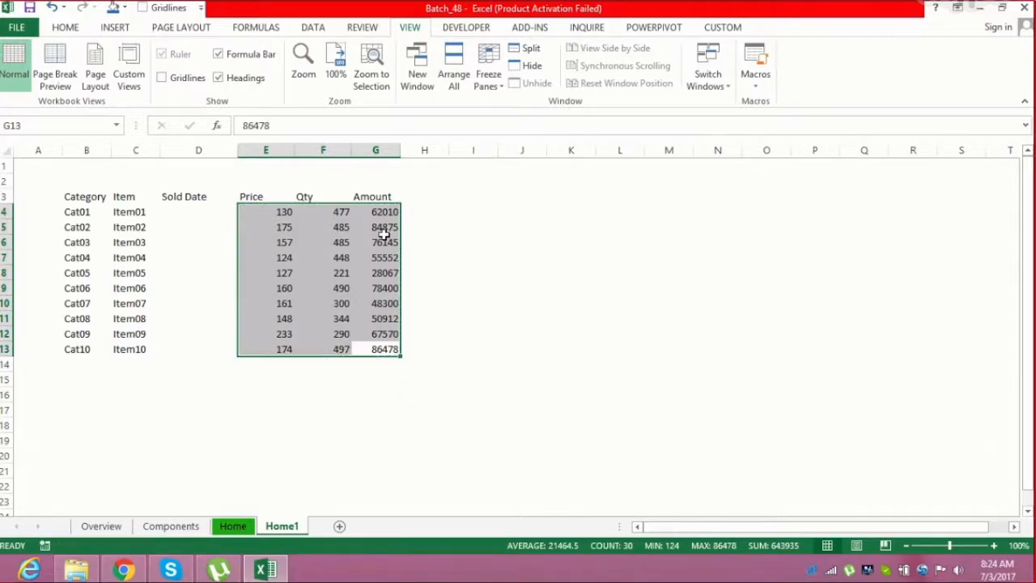
pyautogui.hotkey('shift', 'BackSpace')
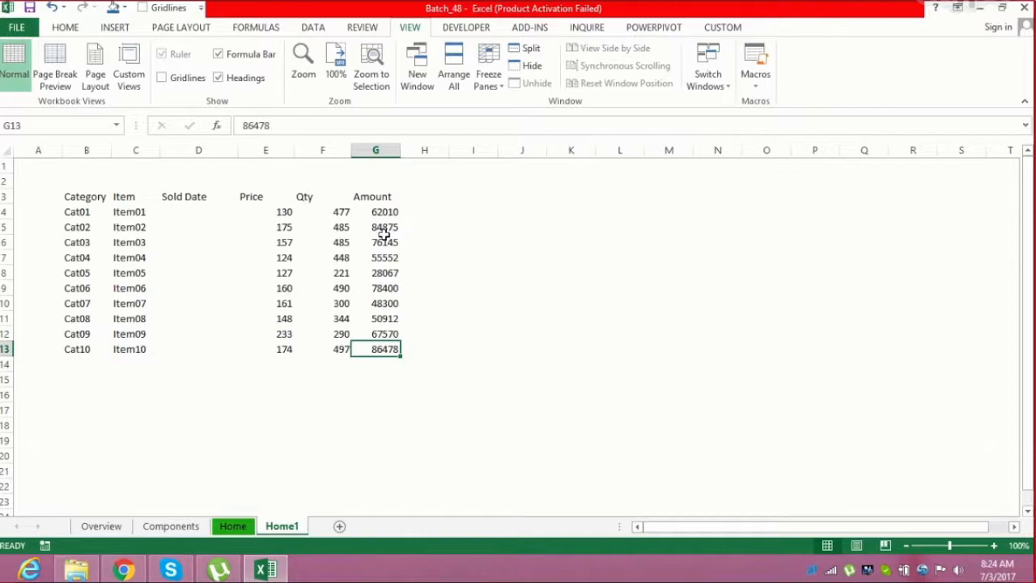
pyautogui.press('Left')
pyautogui.press('Left')
pyautogui.press('Left')
pyautogui.press('Left')
pyautogui.press('Left')
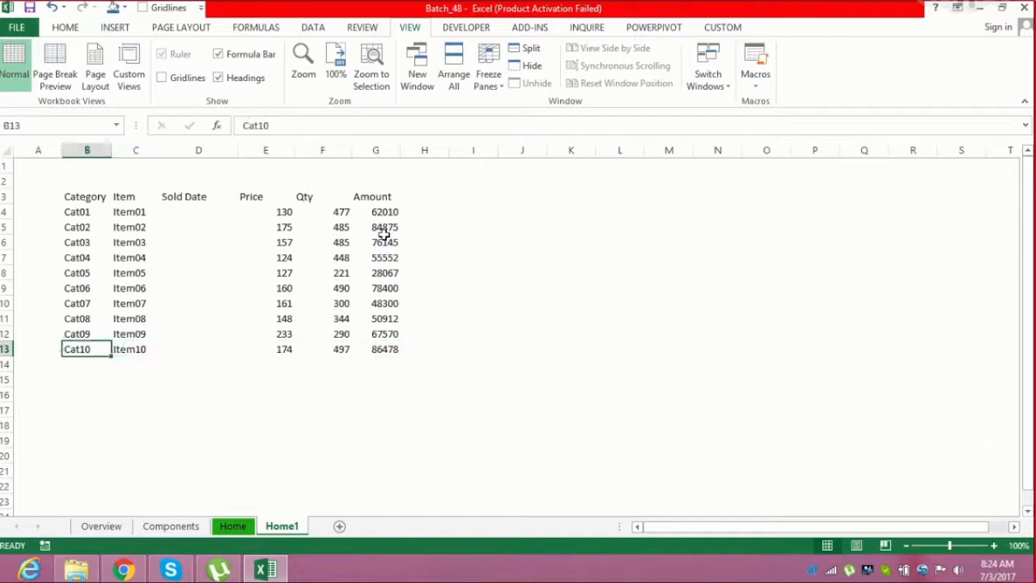
pyautogui.press('Right')
pyautogui.press('Right')
pyautogui.press('Right')
pyautogui.hotkey('ctrl', 'shift', 'Up')
pyautogui.hotkey('shift', 'Right')
pyautogui.hotkey('shift', 'Right')
pyautogui.press('Down')
pyautogui.press('Up')
pyautogui.hotkey('shift', 'Right')
pyautogui.hotkey('shift', 'Right')
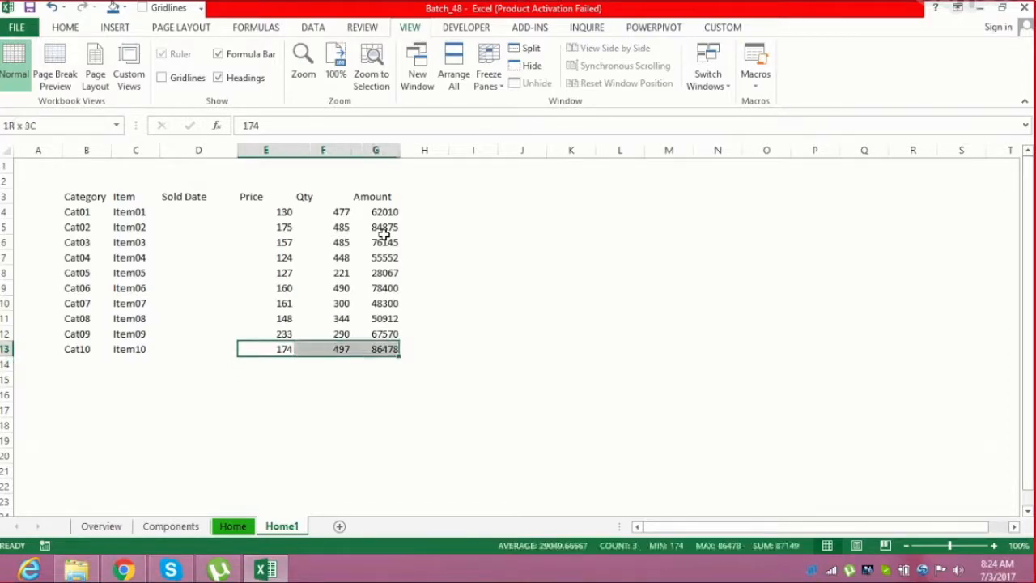
pyautogui.hotkey('shift', 'Up')
pyautogui.hotkey('shift', 'Up')
pyautogui.hotkey('shift', 'Up')
pyautogui.hotkey('shift', 'Up')
pyautogui.hotkey('shift', 'Up')
pyautogui.hotkey('shift', 'Up')
pyautogui.hotkey('shift', 'Up')
pyautogui.hotkey('shift', 'Up')
pyautogui.hotkey('shift', 'Up')
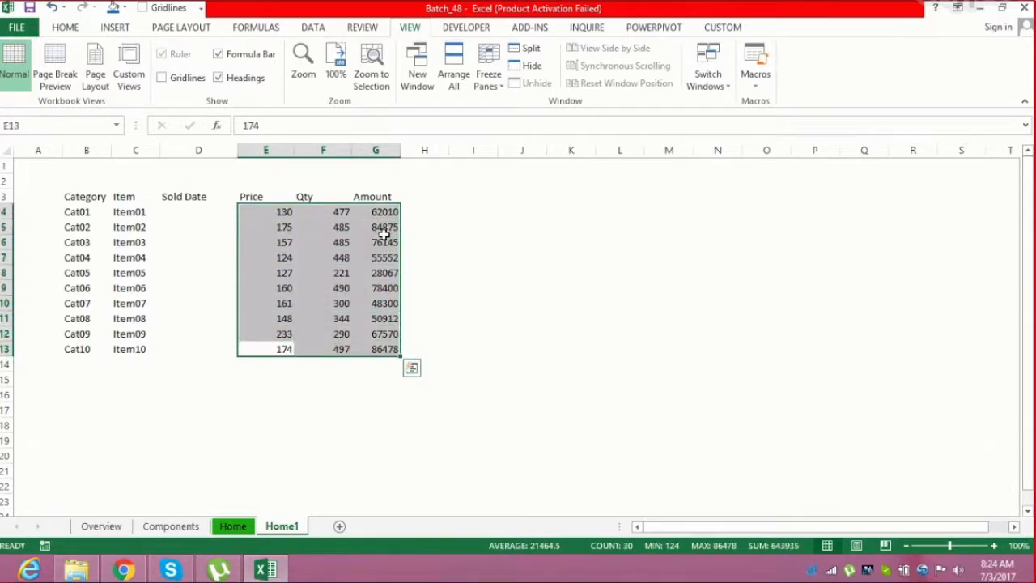
pyautogui.press('Right')
pyautogui.press('Left')
pyautogui.press('Up')
pyautogui.press('Up')
pyautogui.press('Up')
pyautogui.press('Up')
pyautogui.press('Up')
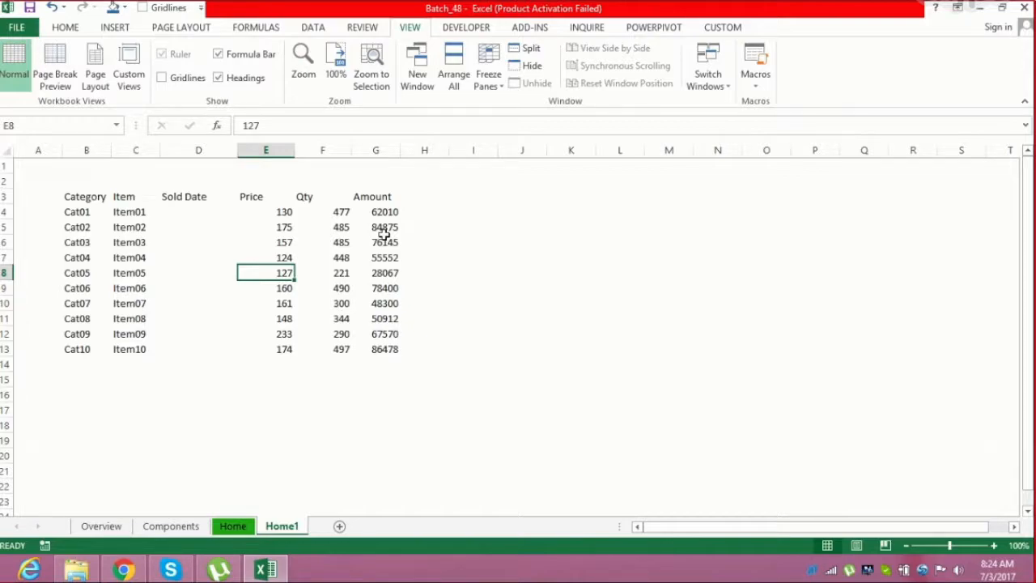
pyautogui.press('Right')
pyautogui.press('Left')
pyautogui.press('Up')
pyautogui.press('Up')
pyautogui.press('Up')
pyautogui.press('Up')
pyautogui.press('Right')
pyautogui.press('Left')
pyautogui.press('Left')
pyautogui.press('Left')
pyautogui.press('Right')
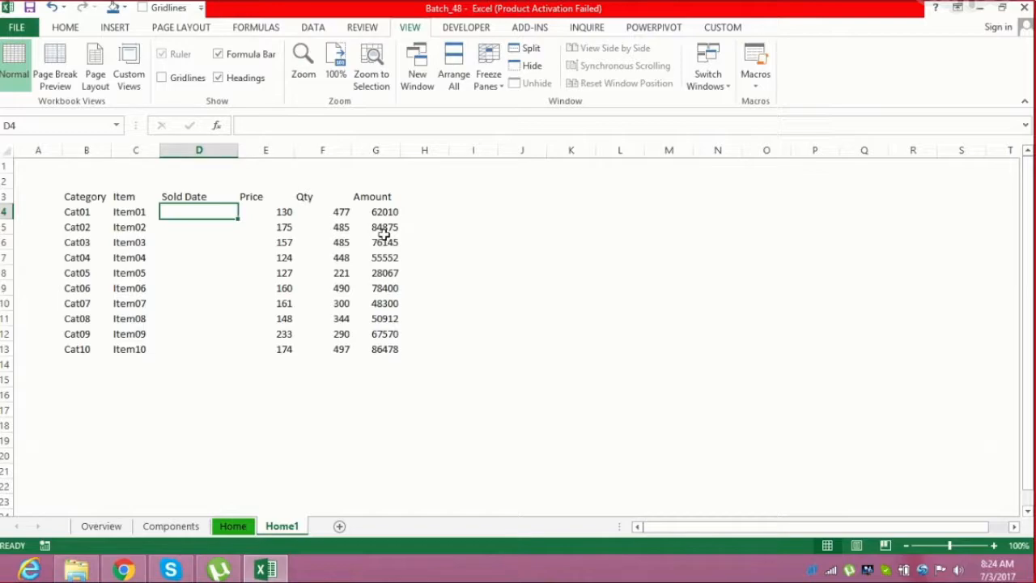
# Enter =TODAY()-RANDBETWEEN(30,180) in helper cell J4 to generate a random past date
pyautogui.press('Right')
pyautogui.press('Right')
pyautogui.press('Right')
pyautogui.press('Right')
pyautogui.press('Right')
pyautogui.press('Right')
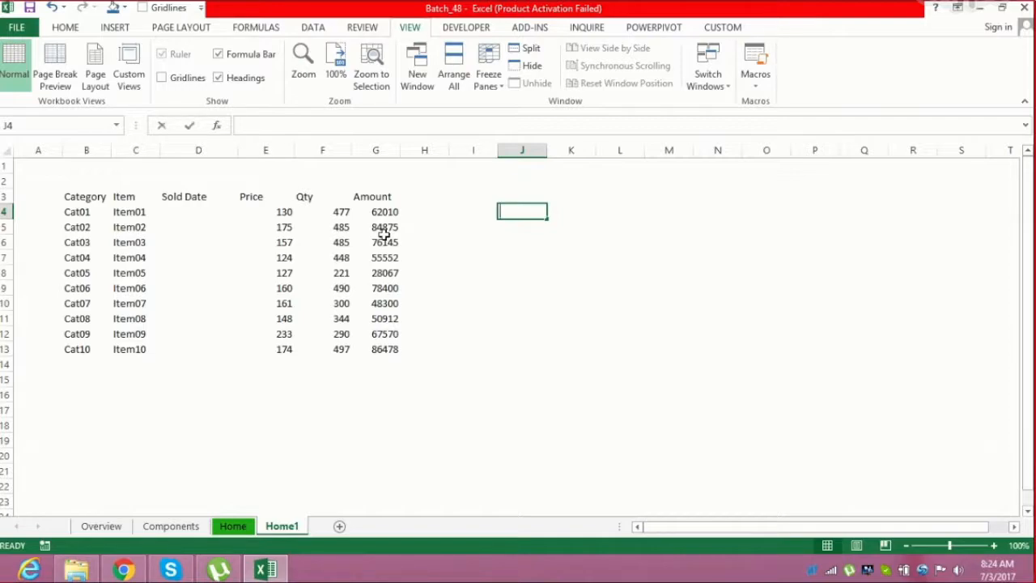
pyautogui.write('=d')
pyautogui.press('BackSpace')
pyautogui.write('toda')
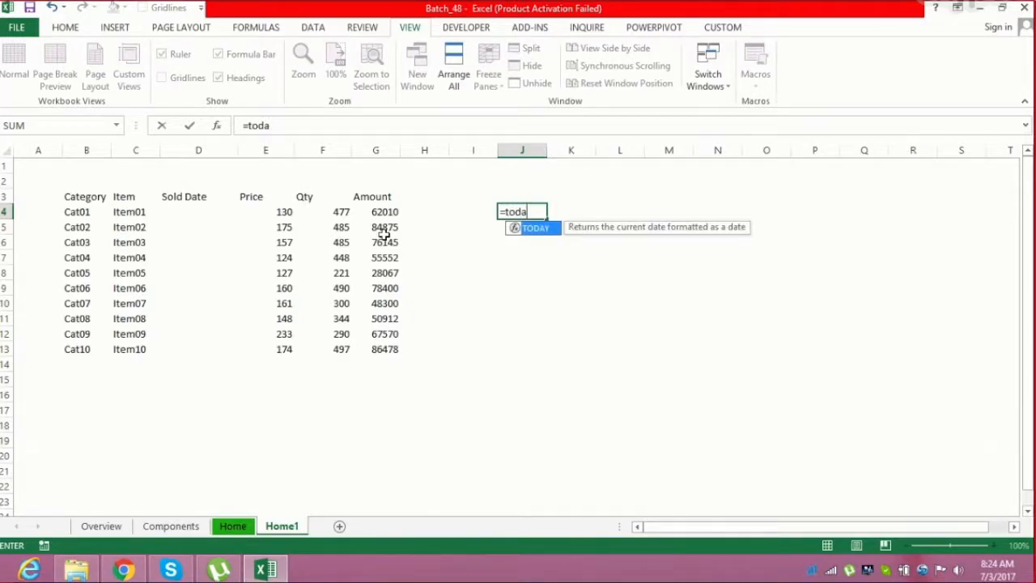
pyautogui.press('Tab')
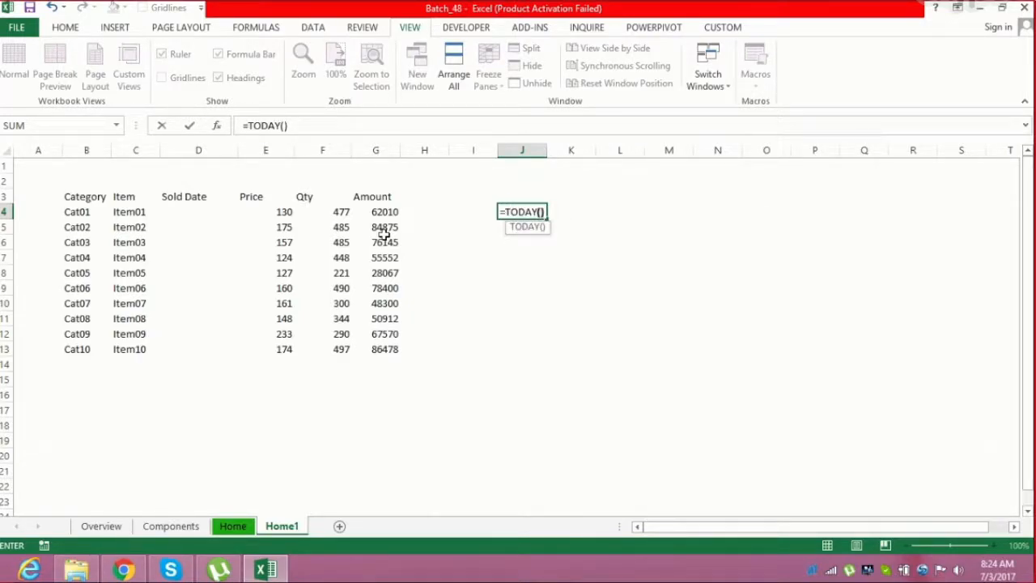
pyautogui.write(')-rand')
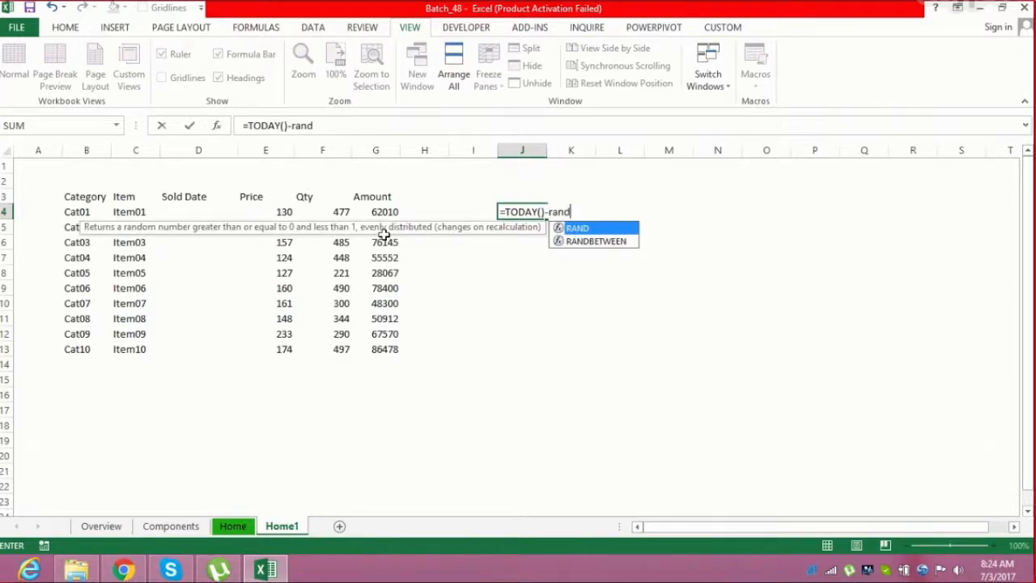
pyautogui.press('Down')
pyautogui.press('Tab')
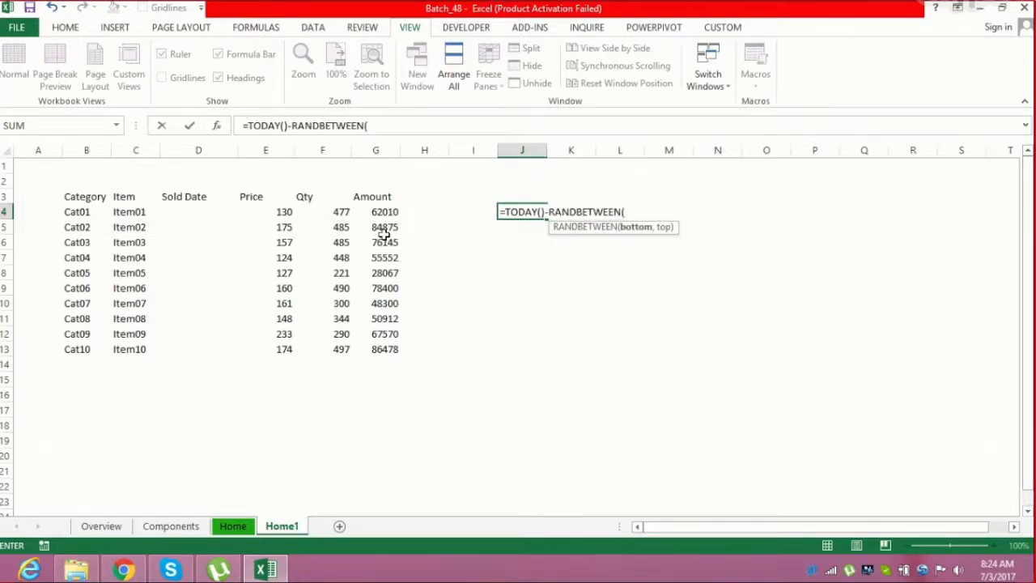
pyautogui.write('30,180)')
pyautogui.press('Return')
pyautogui.press('Up')
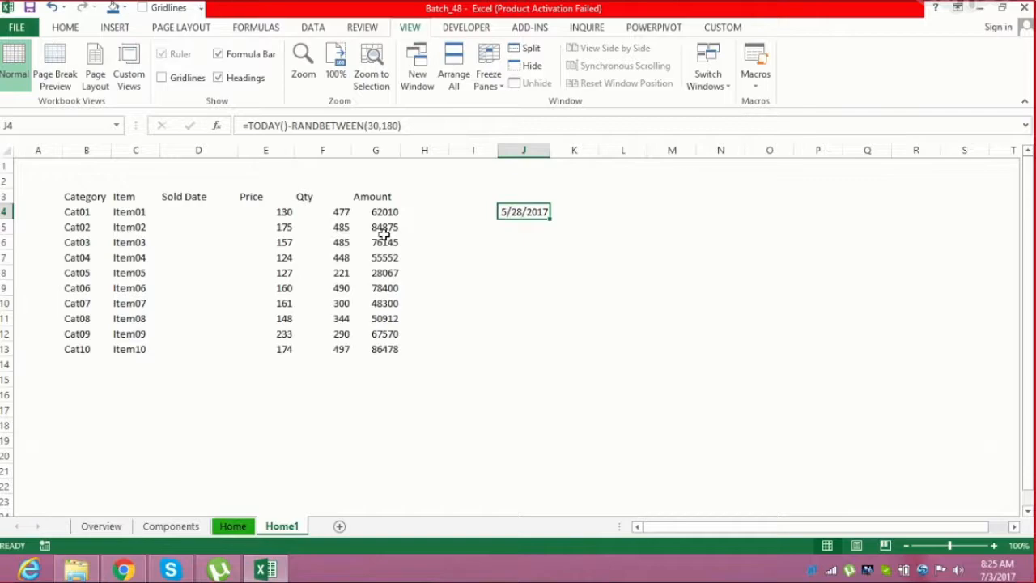
# Copy the date formula into D4, fill it down to D13, and turn the Sold Date values static
pyautogui.hotkey('ctrl', 'c')
pyautogui.press('Left')
pyautogui.press('Left')
pyautogui.press('Left')
pyautogui.press('Left')
pyautogui.press('Left')
pyautogui.press('Left')
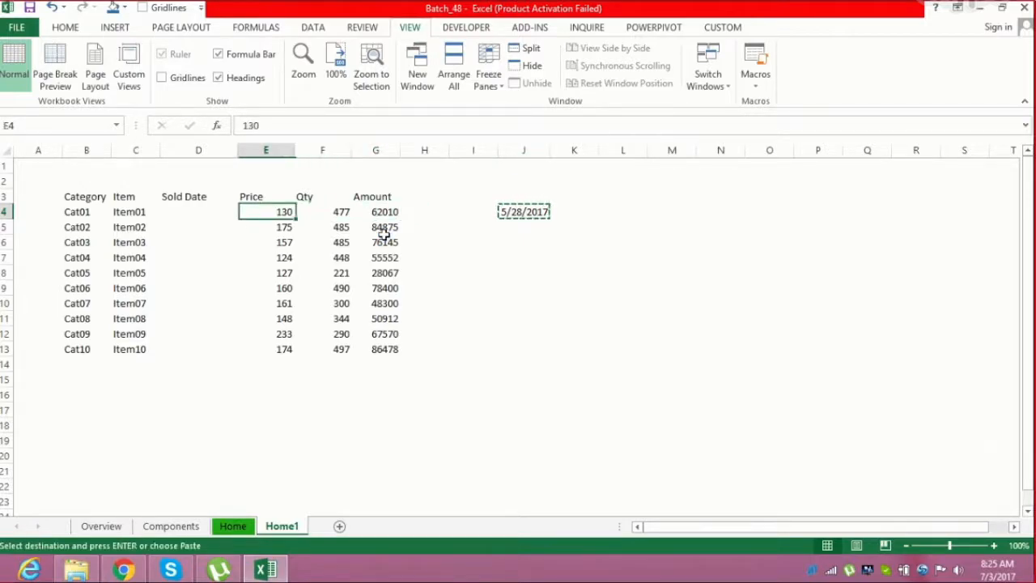
pyautogui.press('Return')
pyautogui.press('Left')
pyautogui.hotkey('ctrl', 'Down')
pyautogui.press('Right')
pyautogui.hotkey('ctrl', 'shift', 'Up')
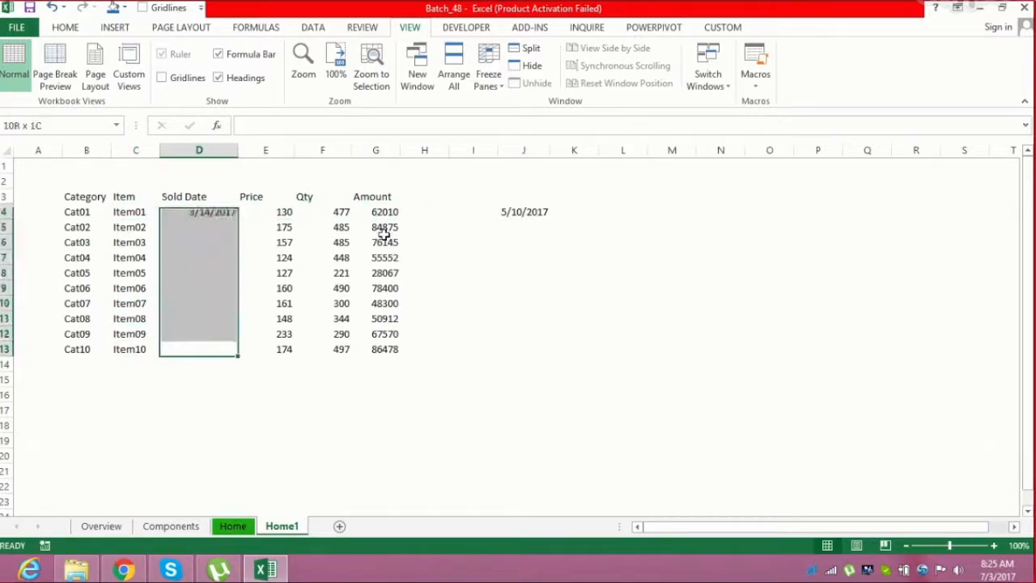
pyautogui.hotkey('ctrl', 'd')
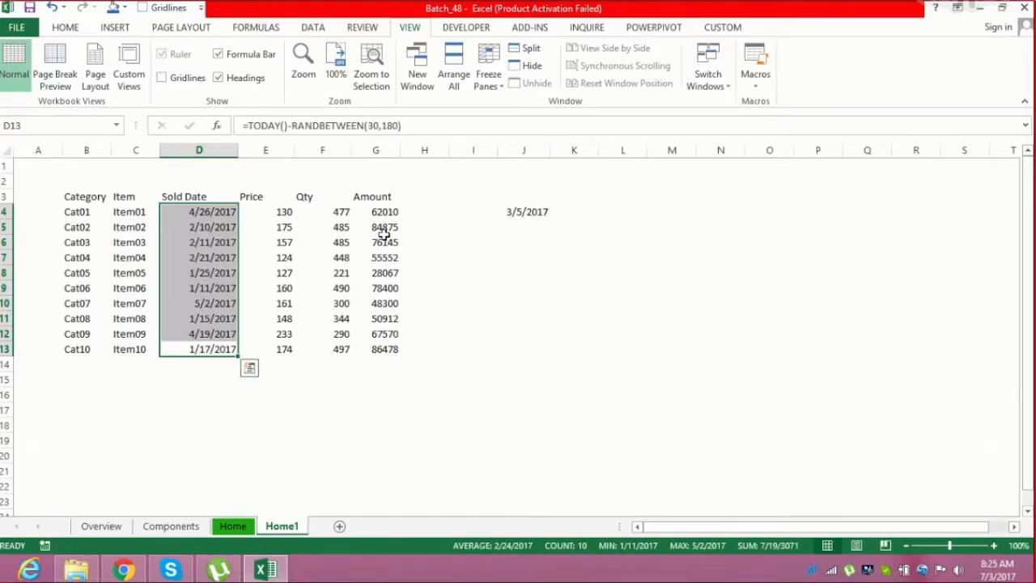
pyautogui.hotkey('ctrl', 'c')
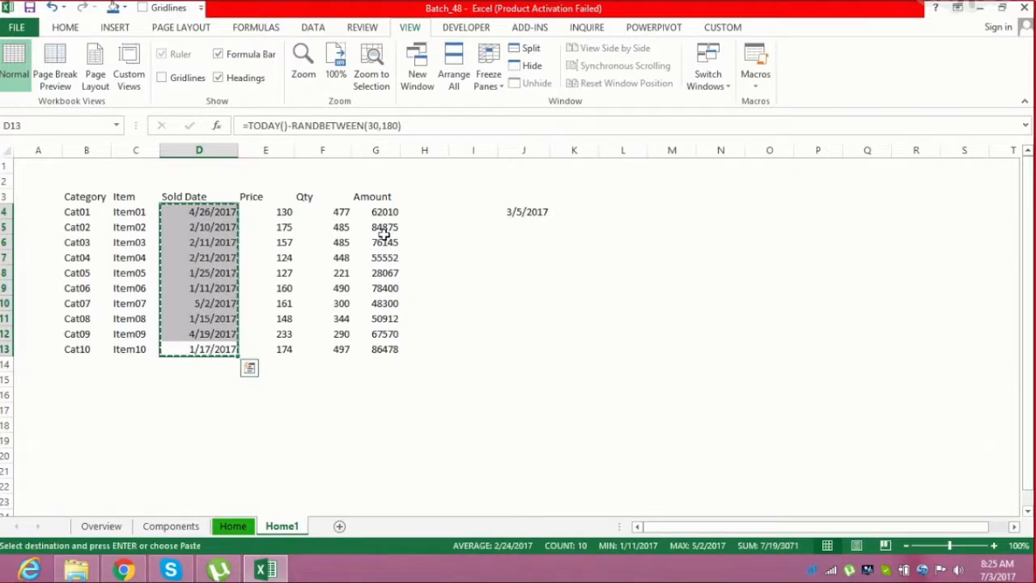
pyautogui.press('Escape')
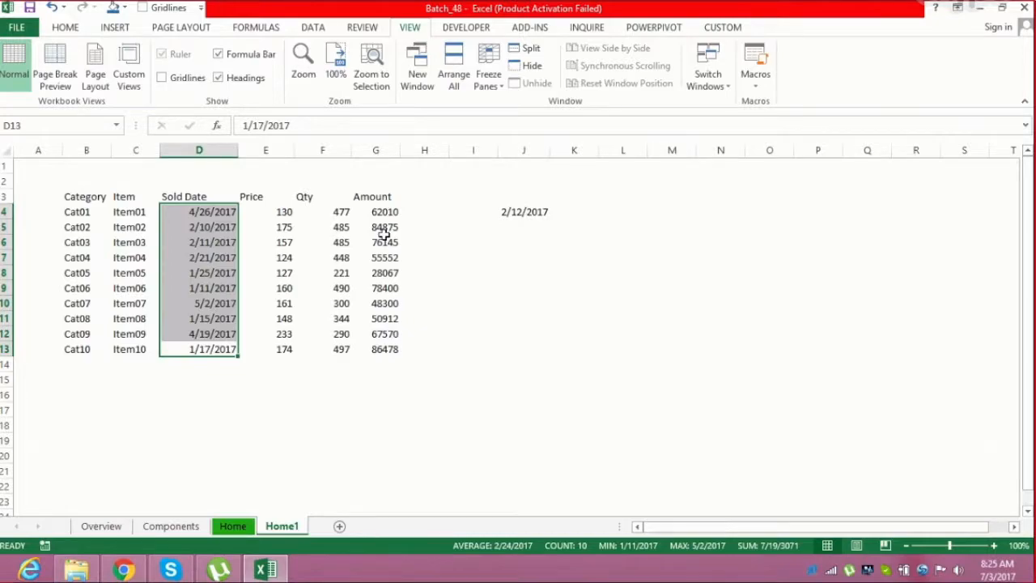
# Clear the helper date formula from column J
pyautogui.press('Right')
pyautogui.press('Right')
pyautogui.press('Right')
pyautogui.press('Right')
pyautogui.press('Right')
pyautogui.hotkey('ctrl', 'Right')
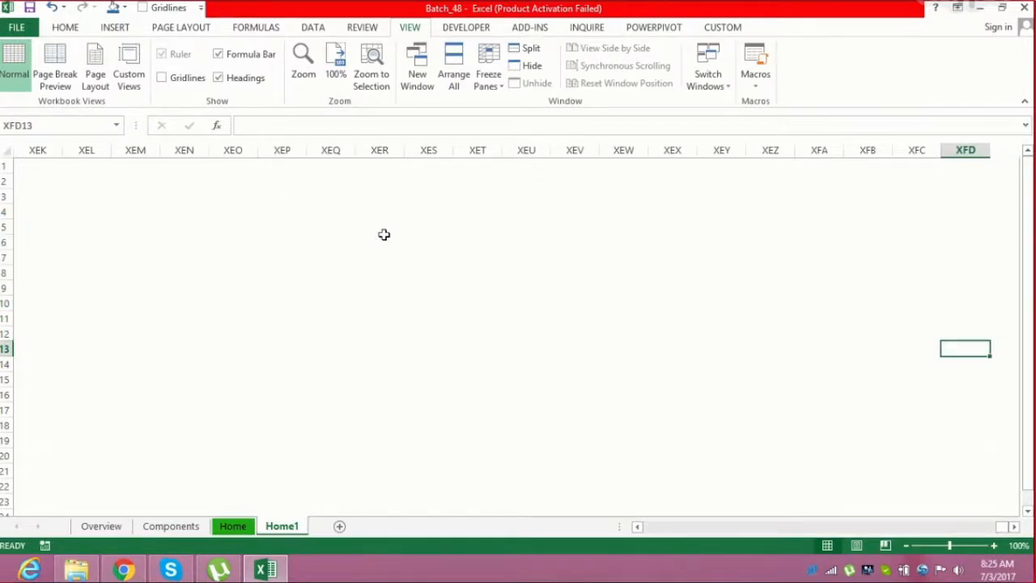
pyautogui.hotkey('ctrl', 'Left')
pyautogui.press('Right')
pyautogui.press('Right')
pyautogui.press('Right')
pyautogui.hotkey('ctrl', 'shift', 'Up')
pyautogui.press('Delete')
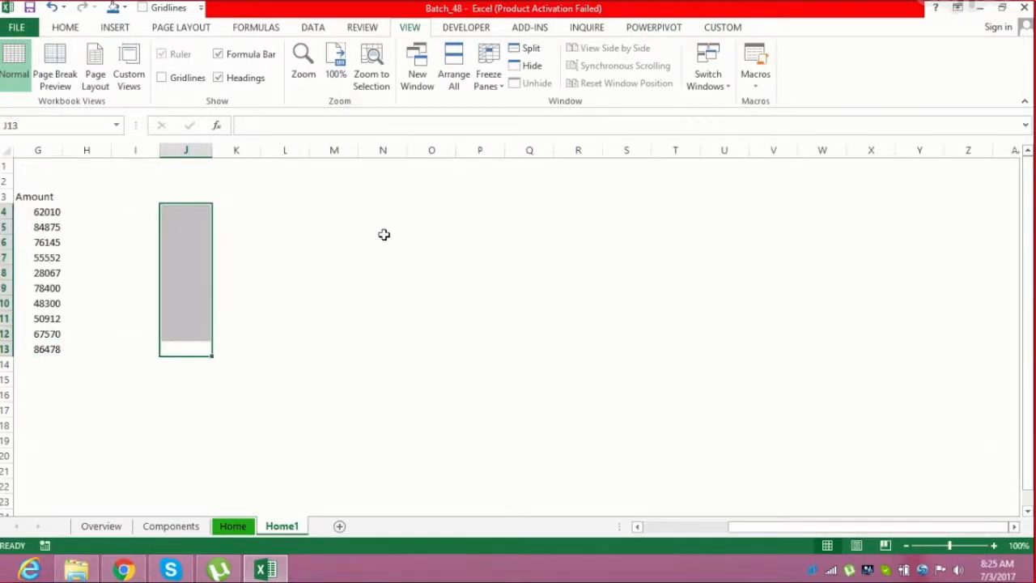
# Apply the Tw Cen MT font to the entire sheet
pyautogui.hotkey('ctrl', 'Left')
pyautogui.press('Left')
pyautogui.press('Home')
pyautogui.press('Right')
pyautogui.press('Right')
pyautogui.press('Right')
pyautogui.press('Left')
pyautogui.press('Left')
pyautogui.hotkey('ctrl', 'shift', 'Right')
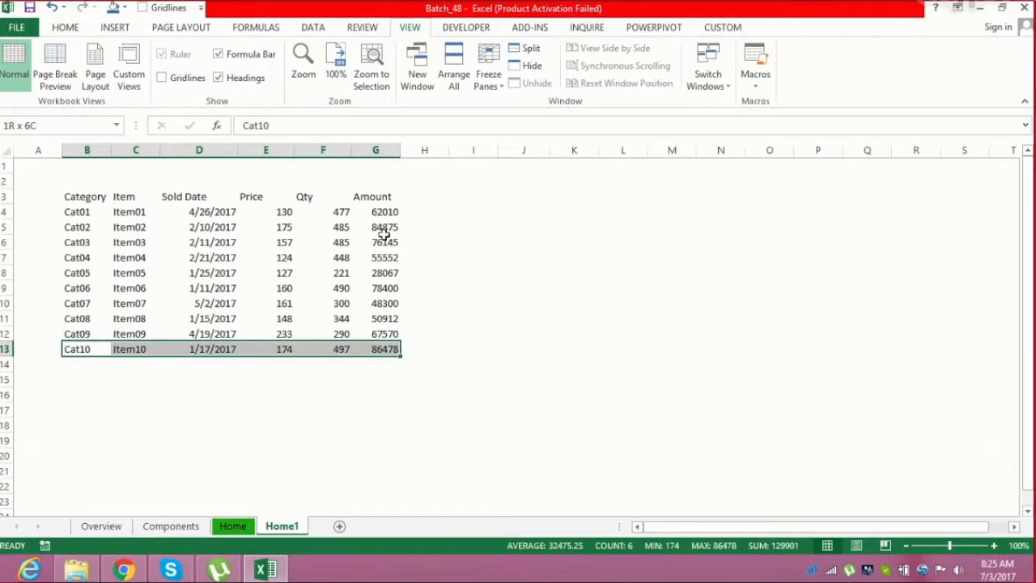
pyautogui.hotkey('ctrl', 'shift', 'Up')
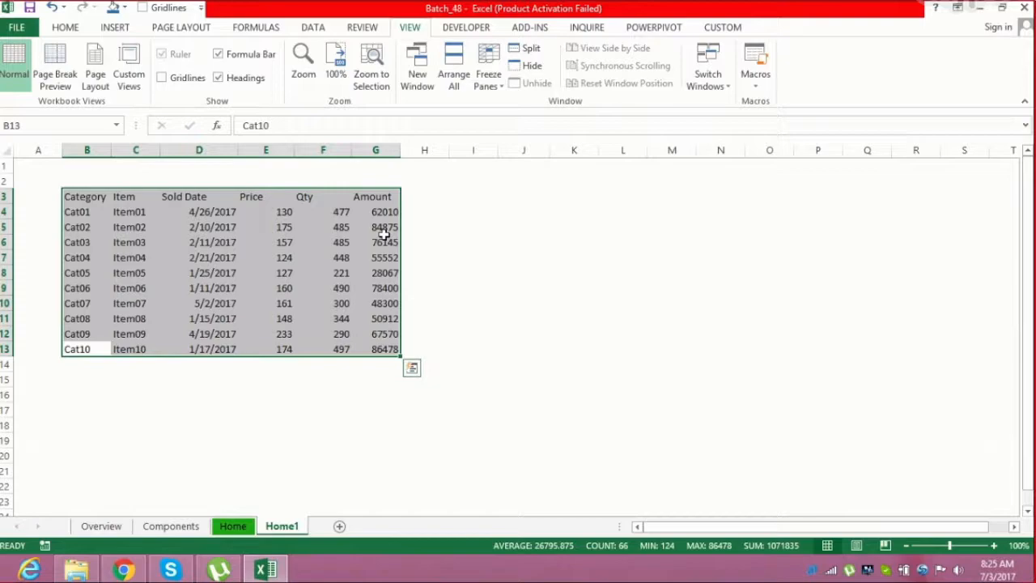
pyautogui.click(84, 30)
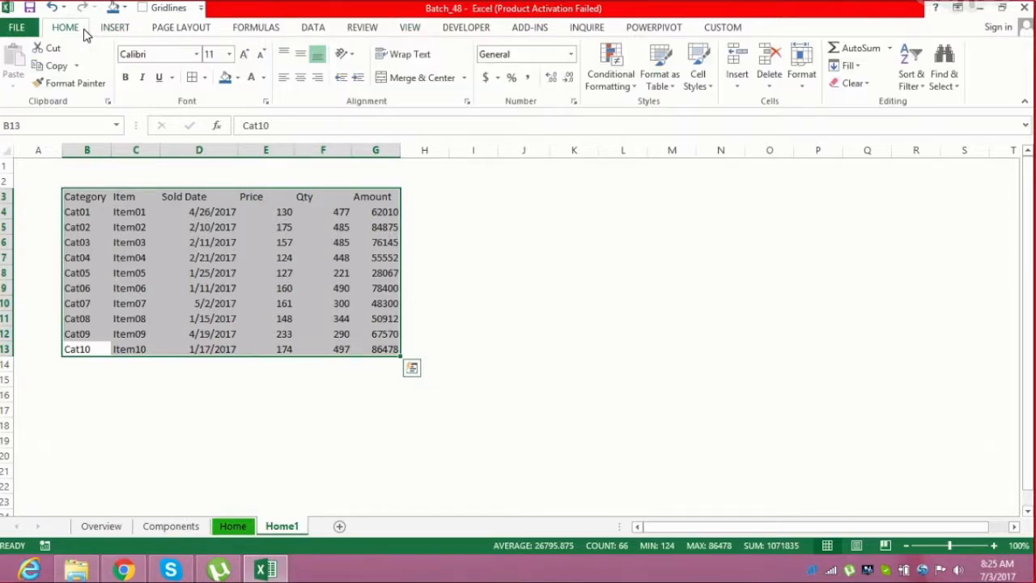
pyautogui.click(241, 211)
pyautogui.moveTo(86, 199); pyautogui.dragTo(394, 350)
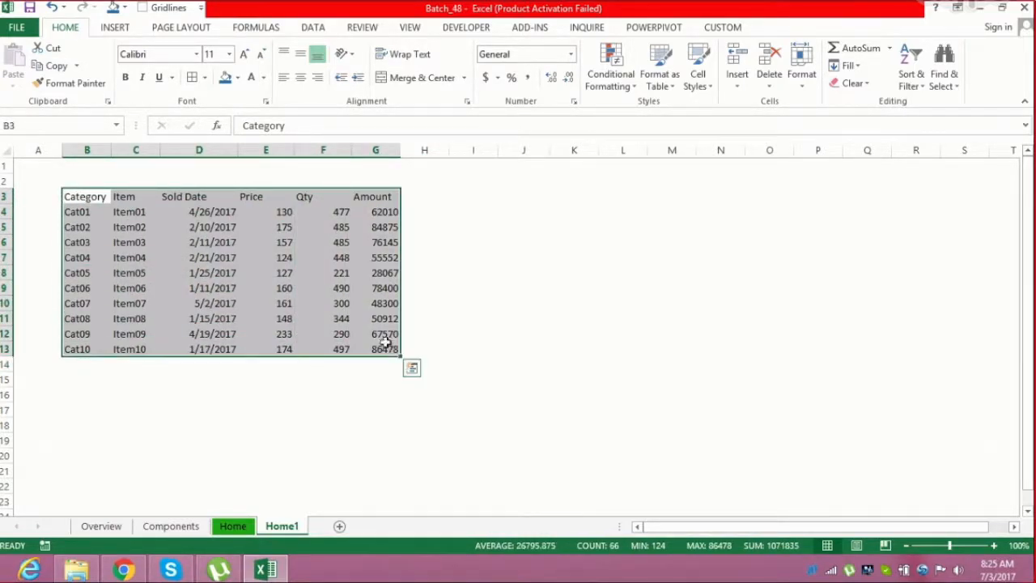
pyautogui.click(12, 154)
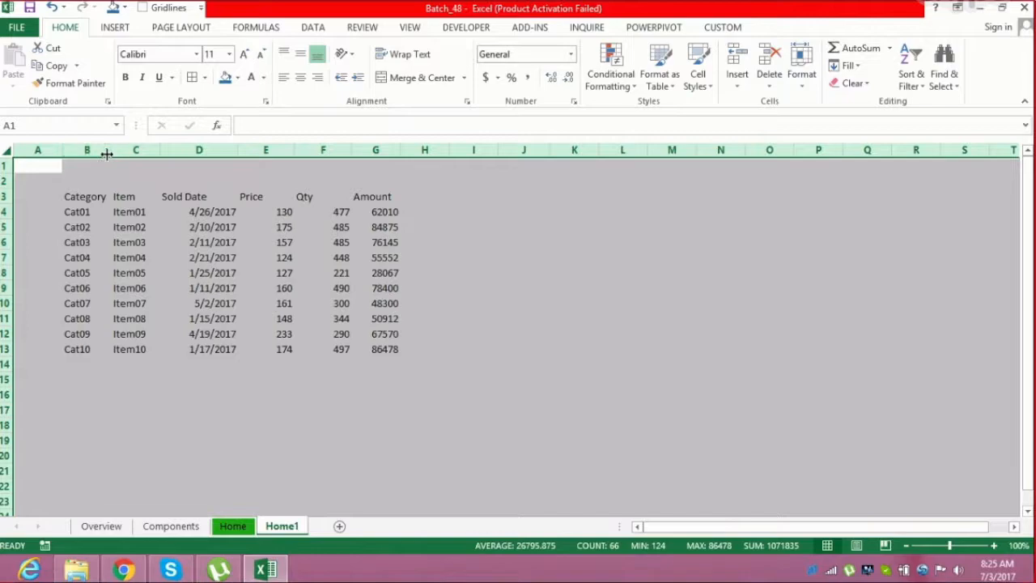
pyautogui.click(158, 55)
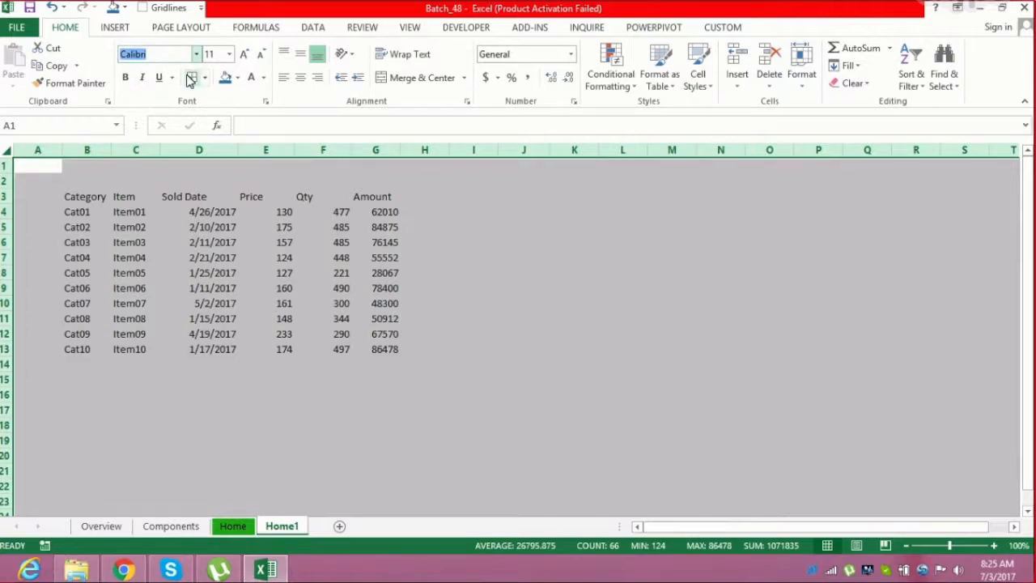
pyautogui.write('Tw Cen MT')
pyautogui.press('Return')
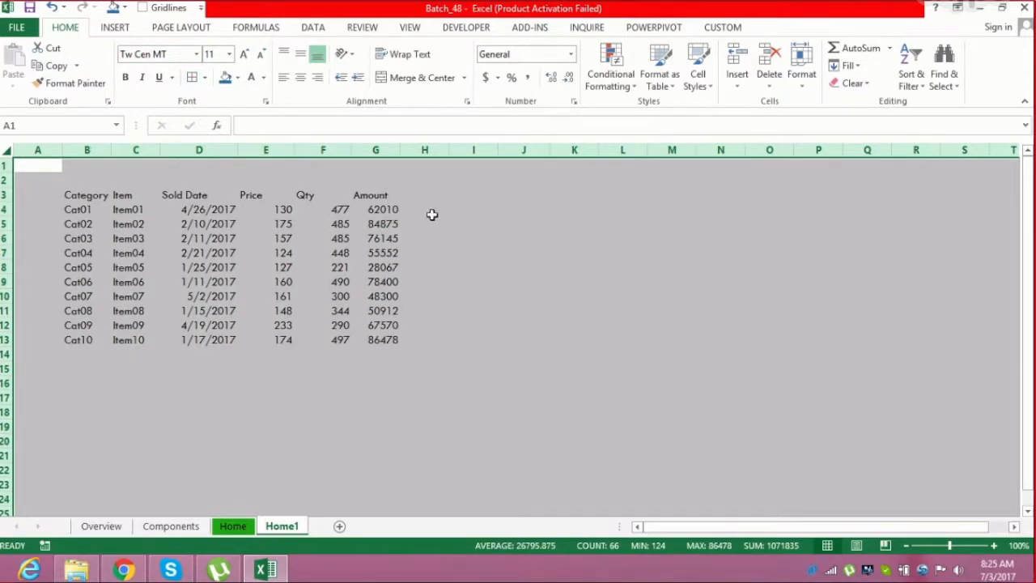
# List the font names Arial, Times New Roman, Tahoma and Cambria in cells K4 to K7
pyautogui.click(569, 210)
pyautogui.write('Arial')
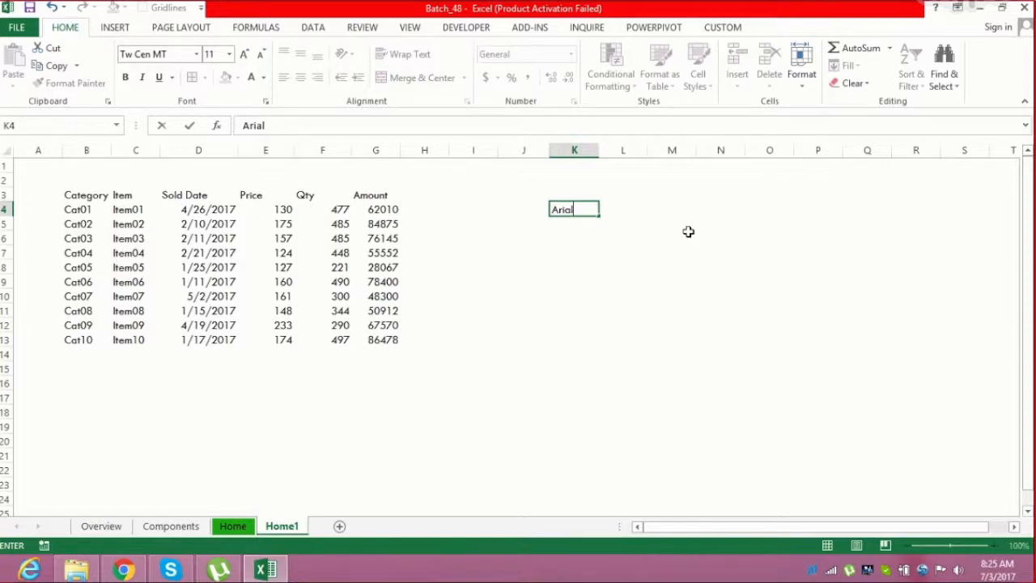
pyautogui.press('Return')
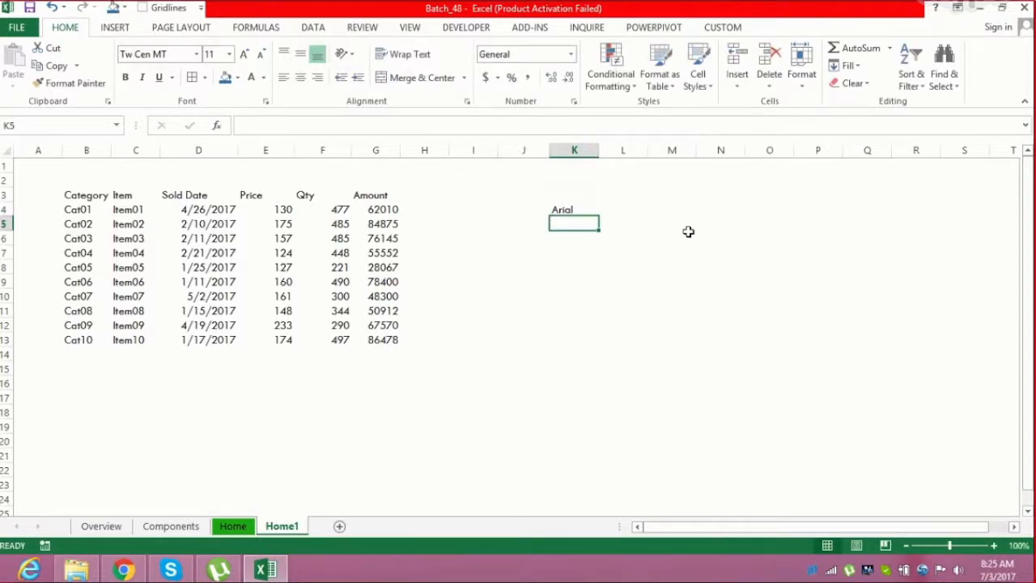
pyautogui.write('Times New ')
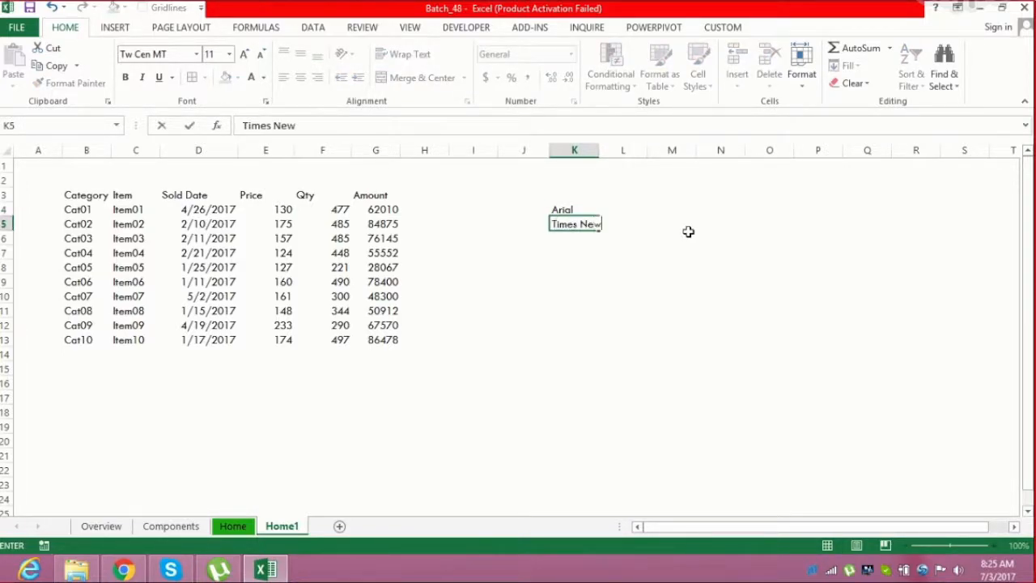
pyautogui.write('Roman')
pyautogui.press('Return')
pyautogui.write('Ta')
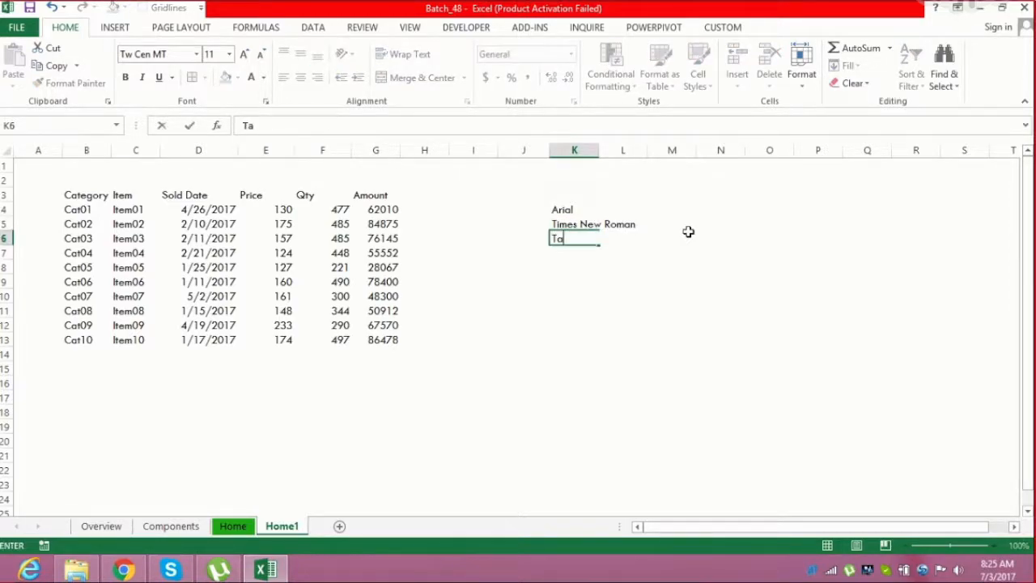
pyautogui.write('homa')
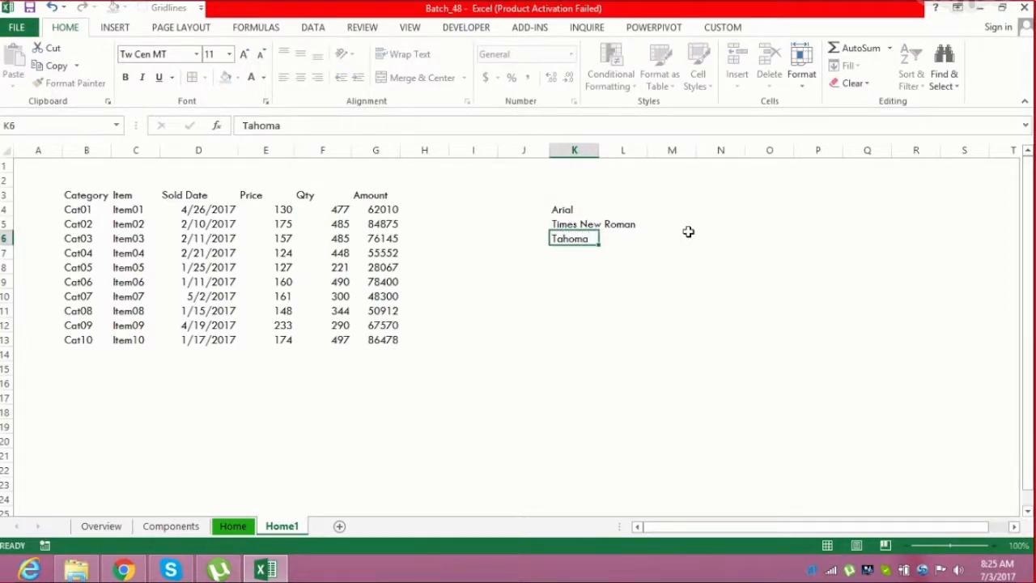
pyautogui.press('Return')
pyautogui.write('Cambria')
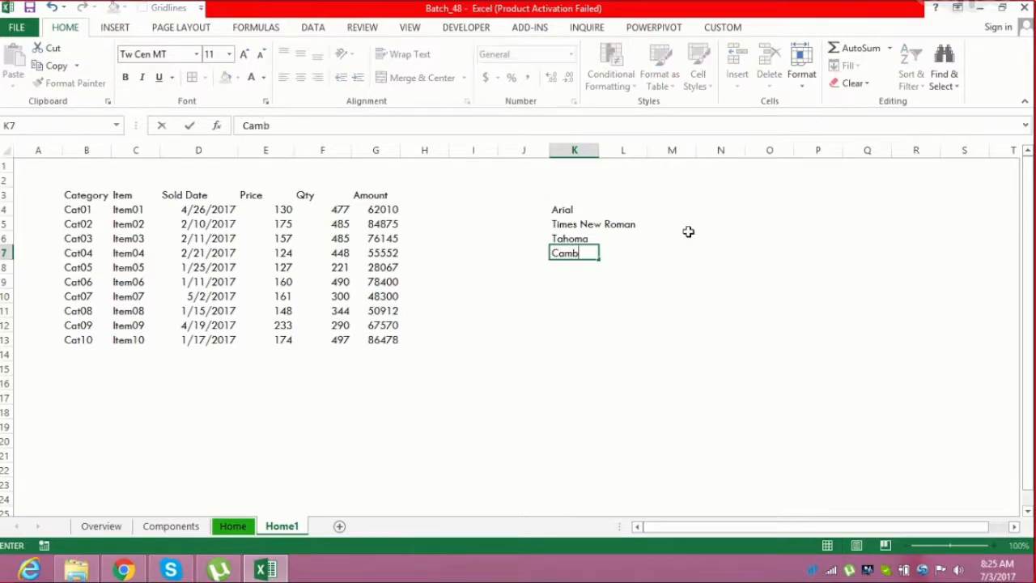
pyautogui.press('Return')
pyautogui.press('Up')
pyautogui.press('Up')
pyautogui.press('Up')
pyautogui.press('Up')
pyautogui.hotkey('shift', 'Down')
pyautogui.hotkey('shift', 'Down')
pyautogui.hotkey('shift', 'Down')
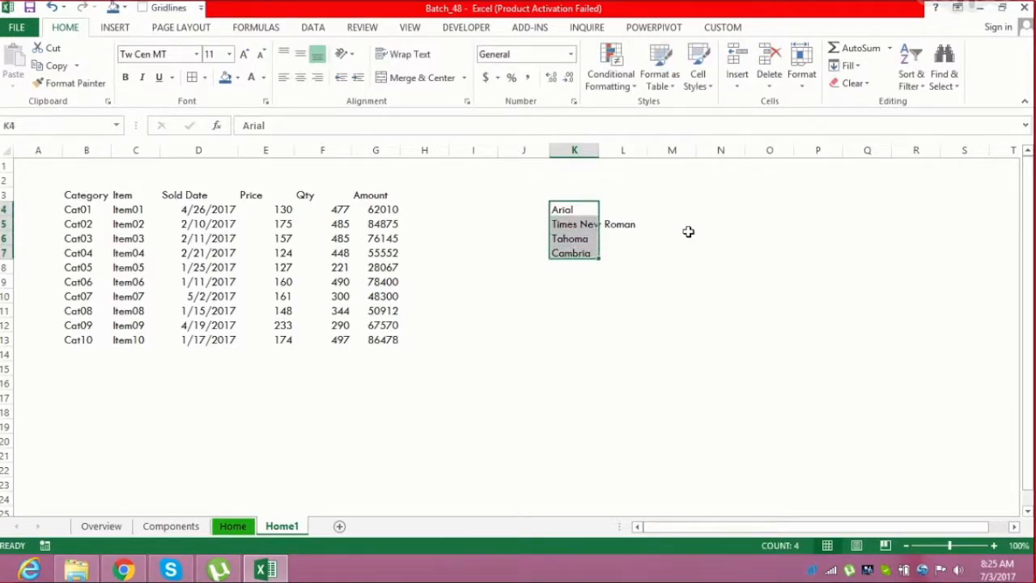
pyautogui.press('Left')
pyautogui.press('Left')
pyautogui.press('Left')
pyautogui.press('Left')
pyautogui.press('Left')
pyautogui.press('Left')
pyautogui.press('Left')
pyautogui.press('Left')
pyautogui.press('Left')
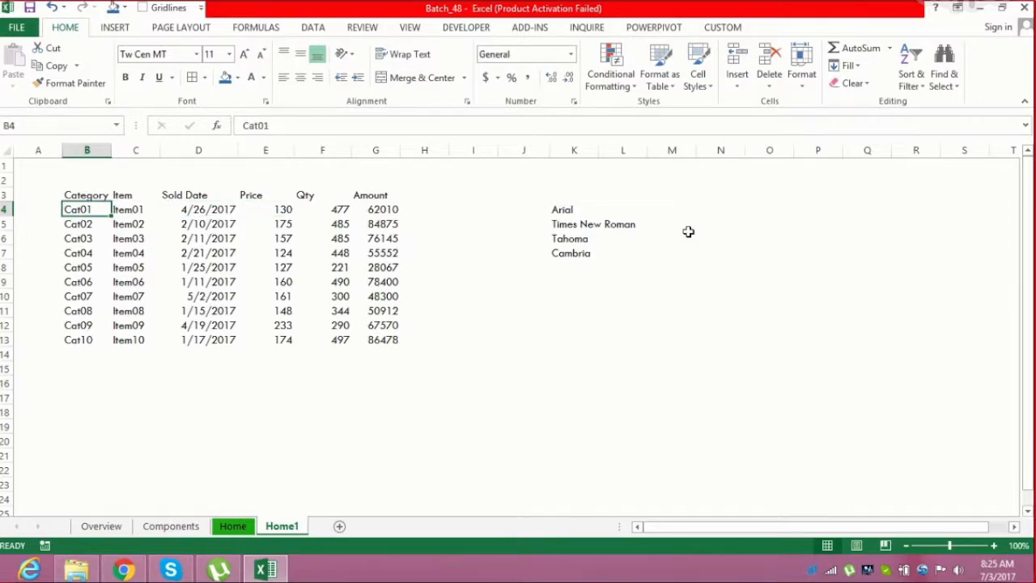
pyautogui.press('Right')
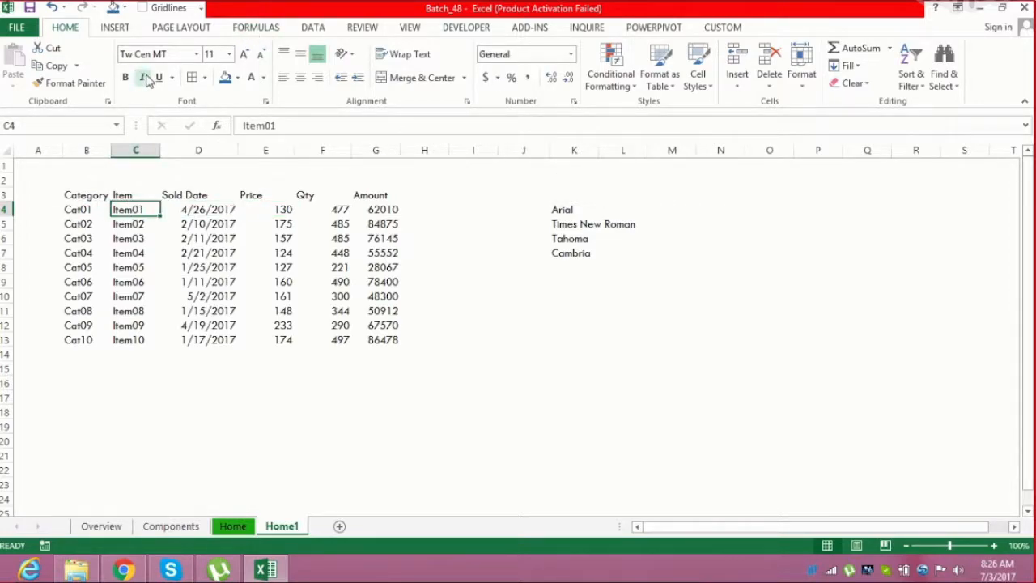
# Apply all borders to the table range B3:G13
pyautogui.moveTo(86, 199); pyautogui.dragTo(372, 341)
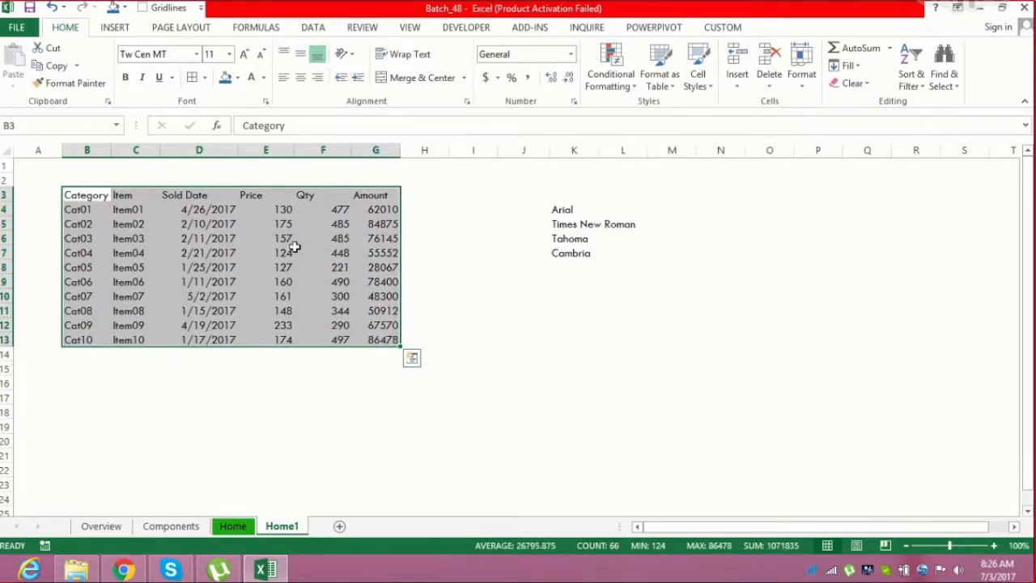
pyautogui.click(194, 84)
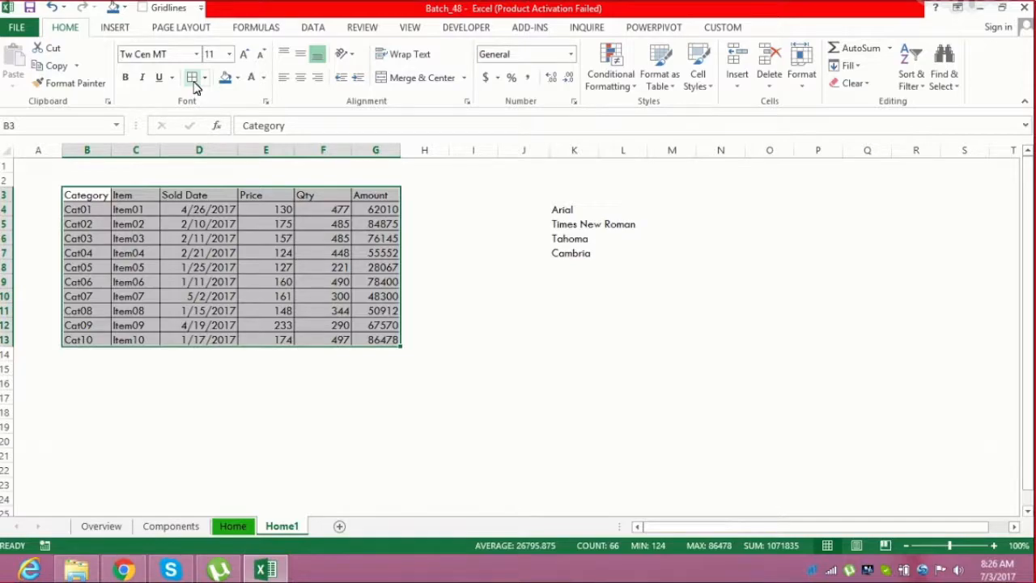
# Fill the header row B3:G3 with a dark orange colour
pyautogui.moveTo(94, 196); pyautogui.dragTo(371, 195)
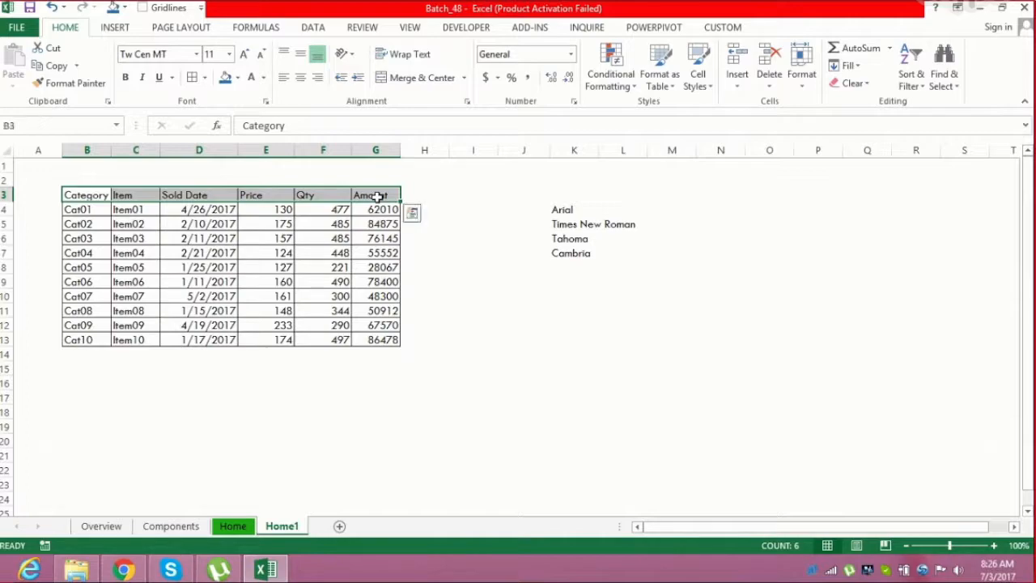
pyautogui.click(238, 78)
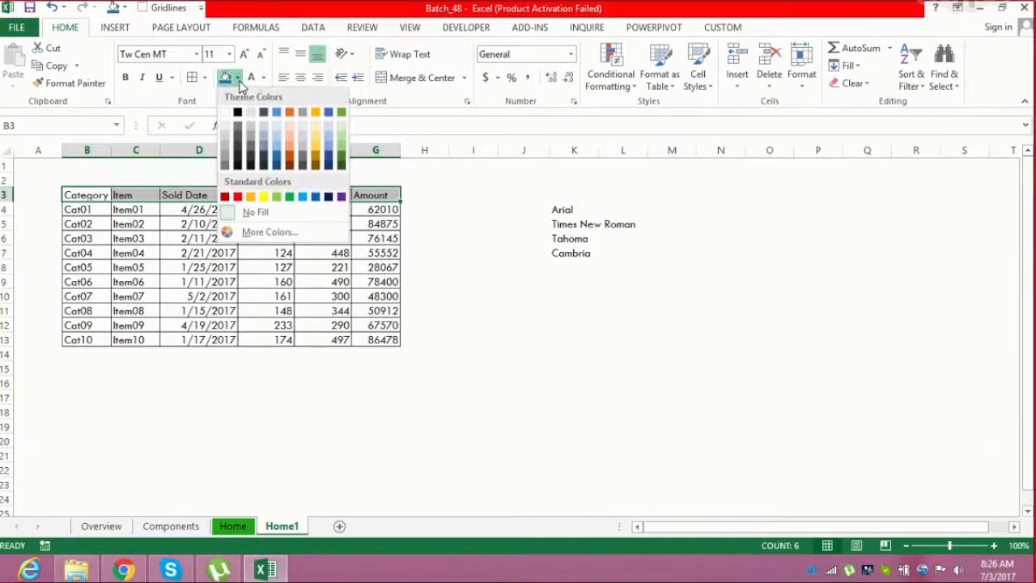
pyautogui.click(293, 159)
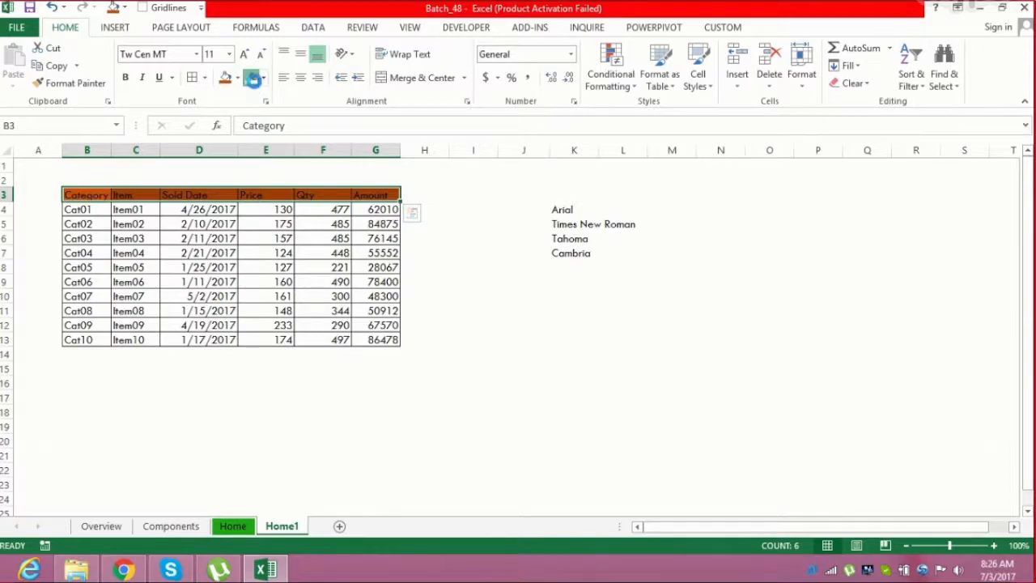
# Make the header row bold and set its font size to 12
pyautogui.click(126, 80)
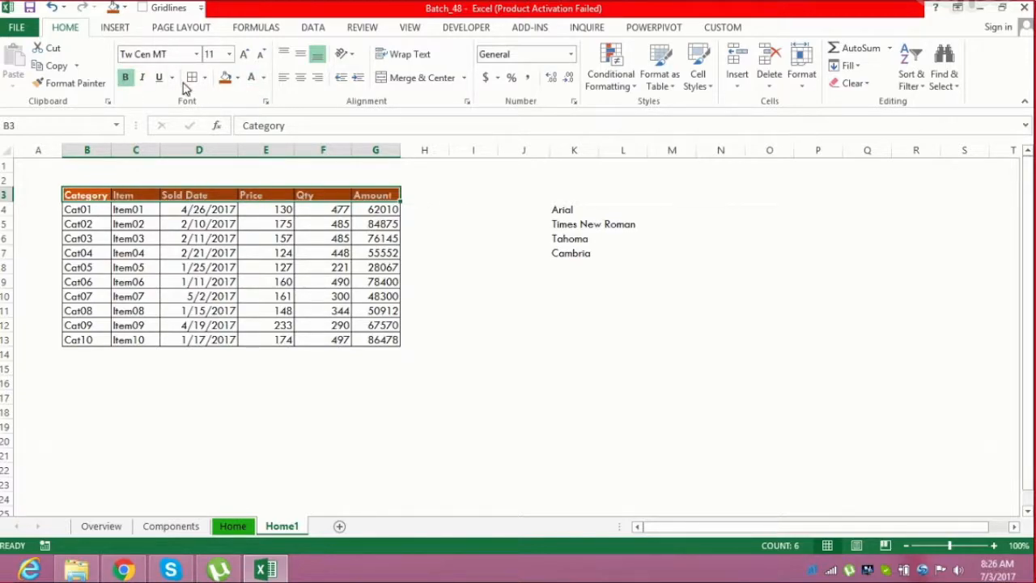
pyautogui.click(229, 54)
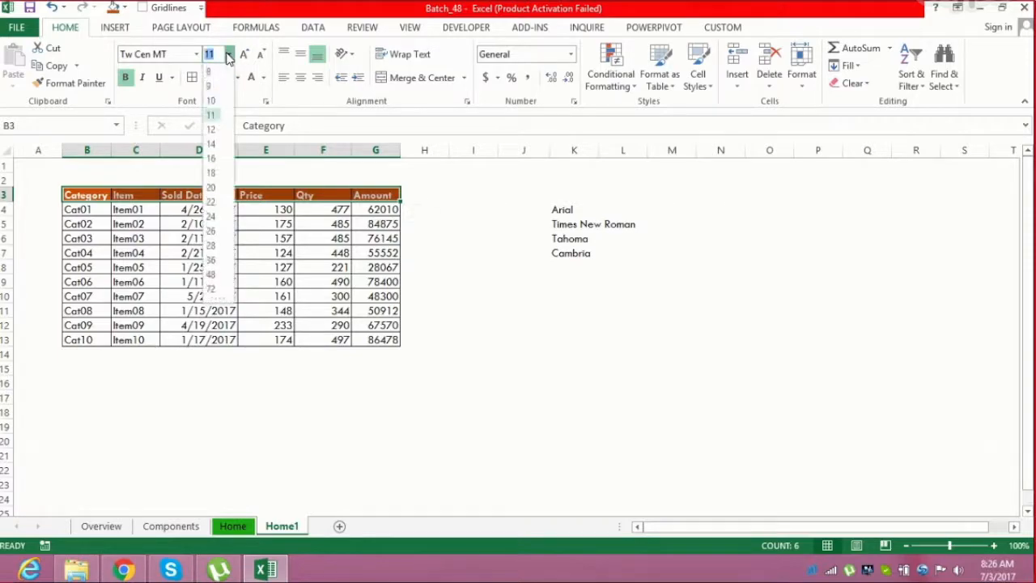
pyautogui.click(217, 133)
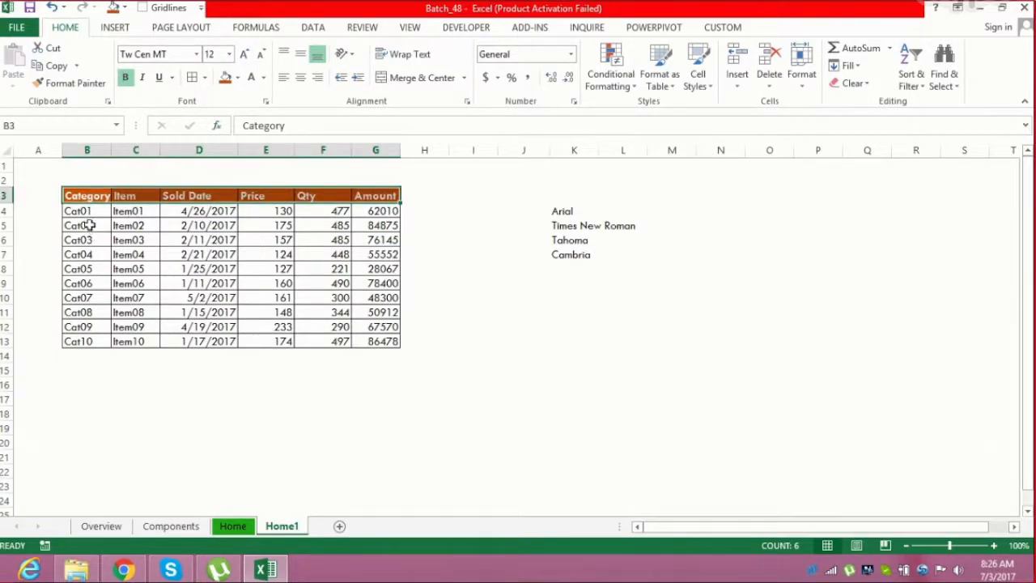
# Fill the data rows B4:G13 with a light orange colour
pyautogui.moveTo(86, 211); pyautogui.dragTo(369, 341)
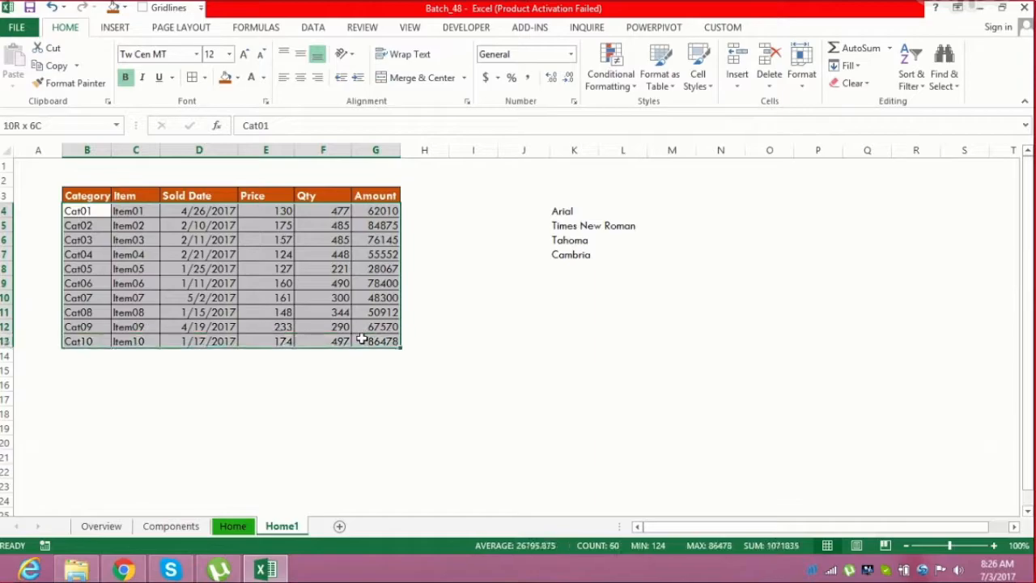
pyautogui.click(236, 81)
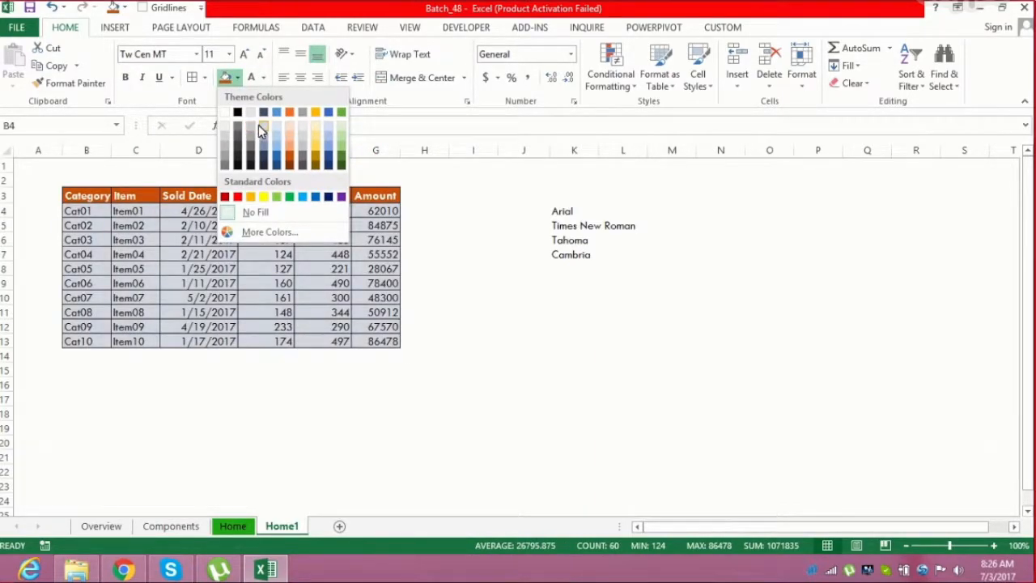
pyautogui.click(289, 131)
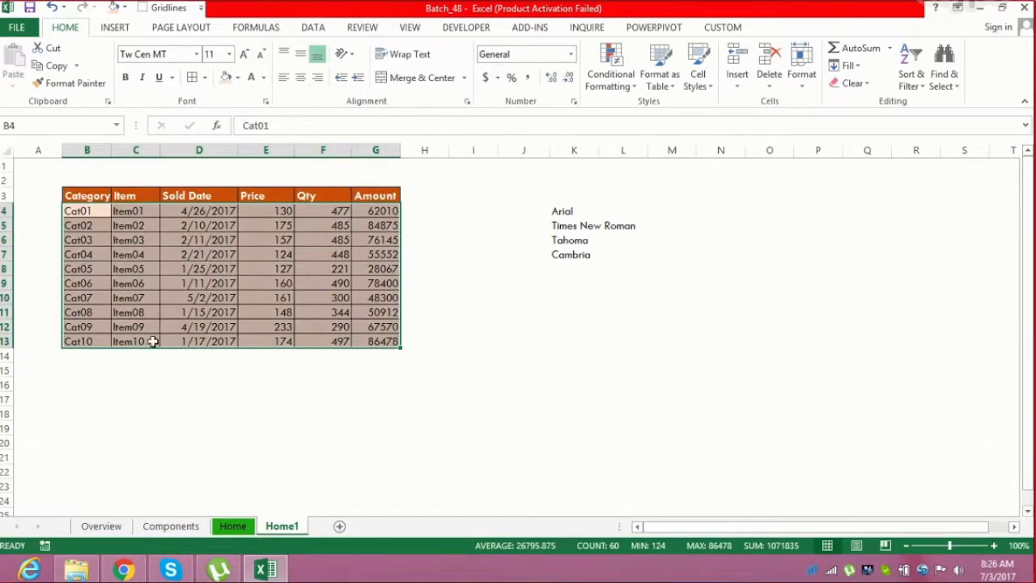
pyautogui.click(128, 356)
pyautogui.click(108, 356)
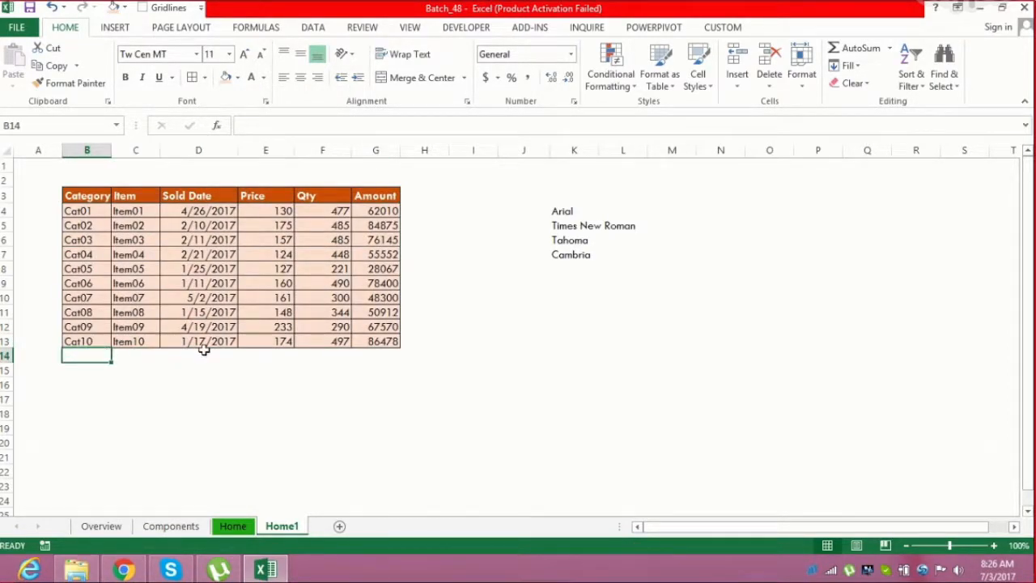
pyautogui.click(273, 354)
pyautogui.click(384, 357)
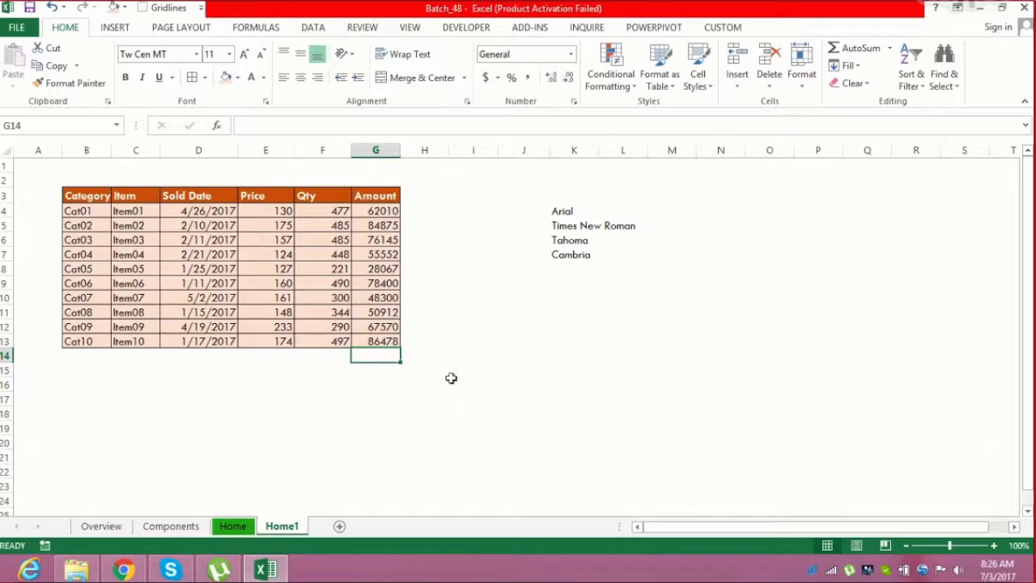
# Enter a SUM of the Amount values in G14 and delete it again
pyautogui.press('Left')
pyautogui.press('Left')
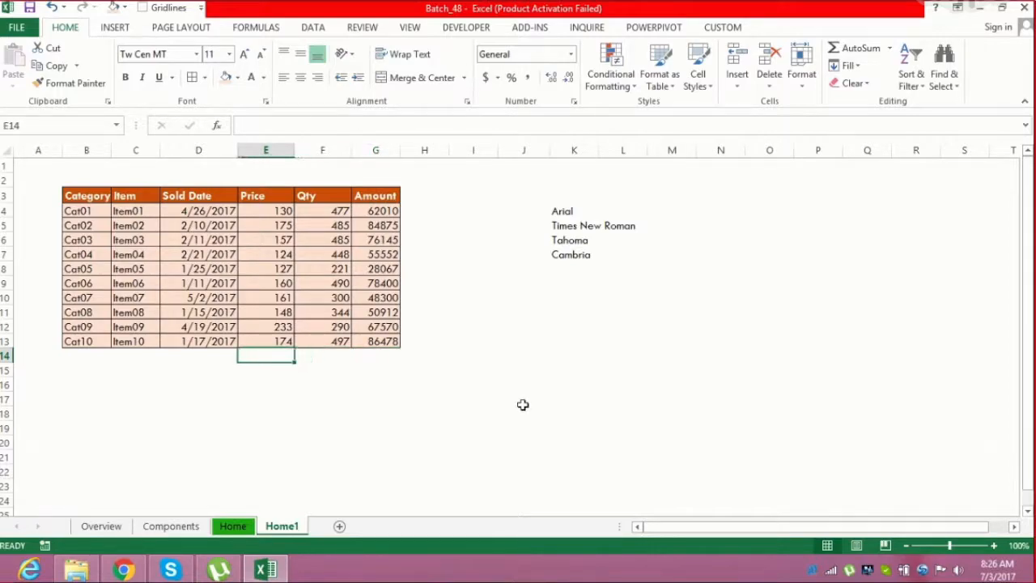
pyautogui.press('Right')
pyautogui.press('Right')
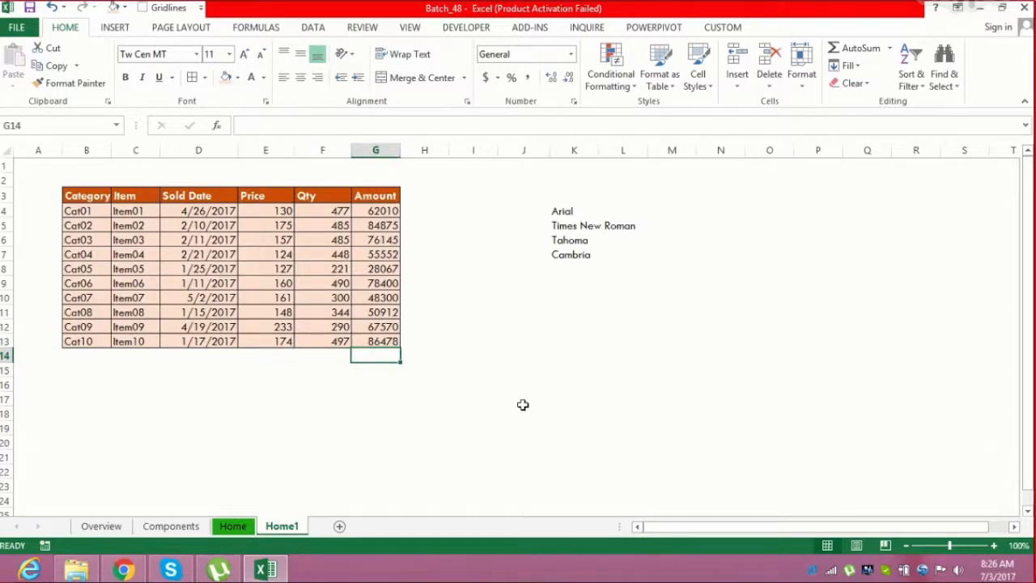
pyautogui.write('=sum(')
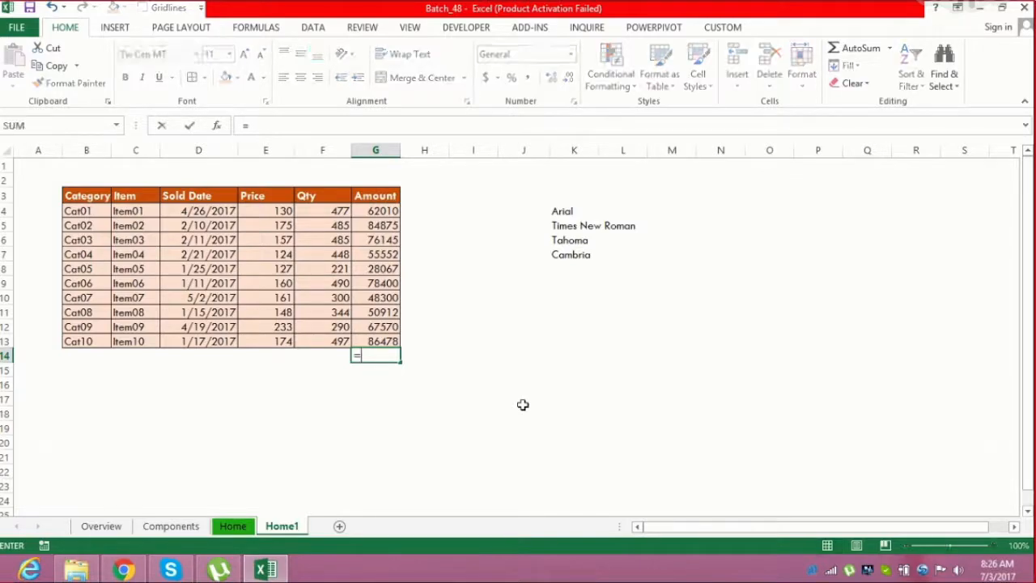
pyautogui.press('Up')
pyautogui.hotkey('shift', 'Up')
pyautogui.hotkey('shift', 'Up')
pyautogui.hotkey('shift', 'Up')
pyautogui.hotkey('shift', 'Up')
pyautogui.hotkey('shift', 'Up')
pyautogui.hotkey('shift', 'Up')
pyautogui.hotkey('shift', 'Up')
pyautogui.hotkey('shift', 'Up')
pyautogui.hotkey('shift', 'Up')
pyautogui.hotkey('shift', 'Up')
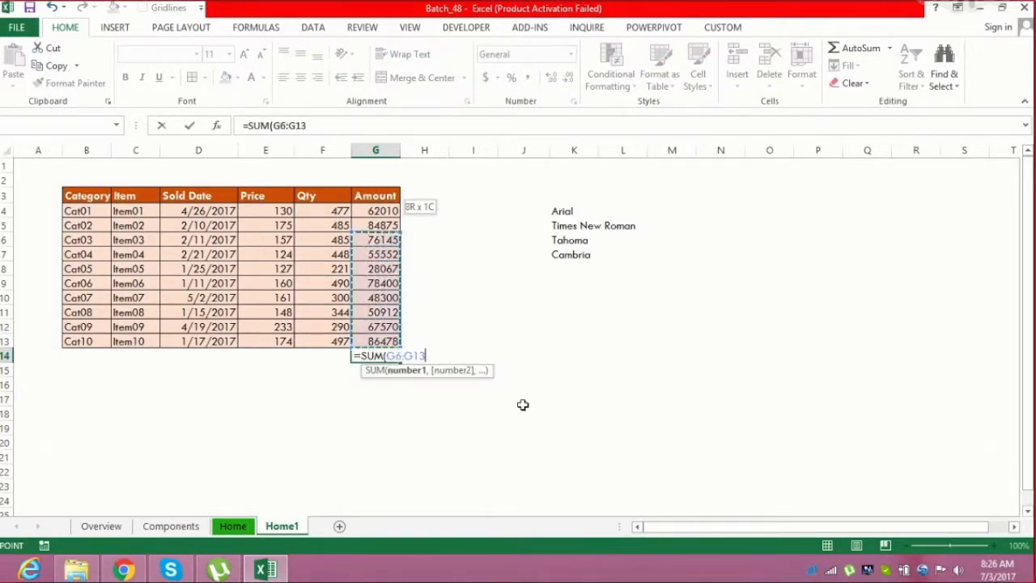
pyautogui.hotkey('shift', 'Down')
pyautogui.hotkey('ctrl', 'Return')
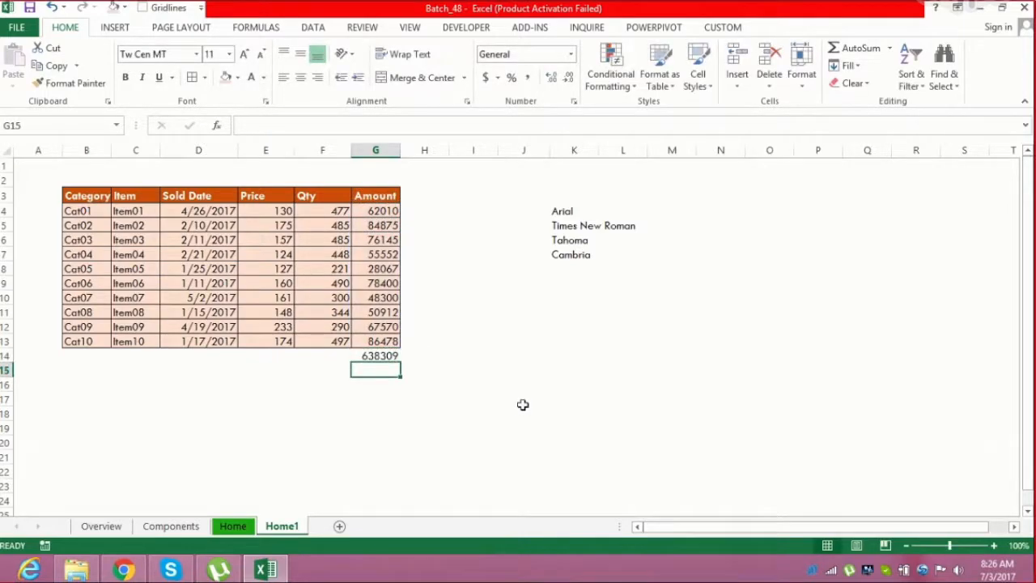
pyautogui.press('Delete')
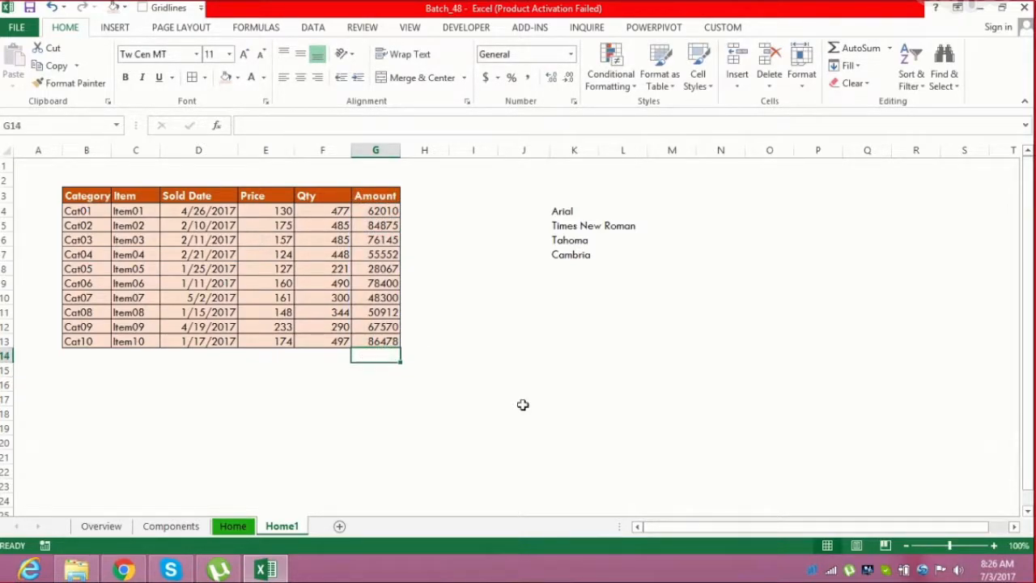
# Enter SUM totals for the Amount and Qty columns in G14 and F14, then clear both cells
pyautogui.hotkey('alt', '=')
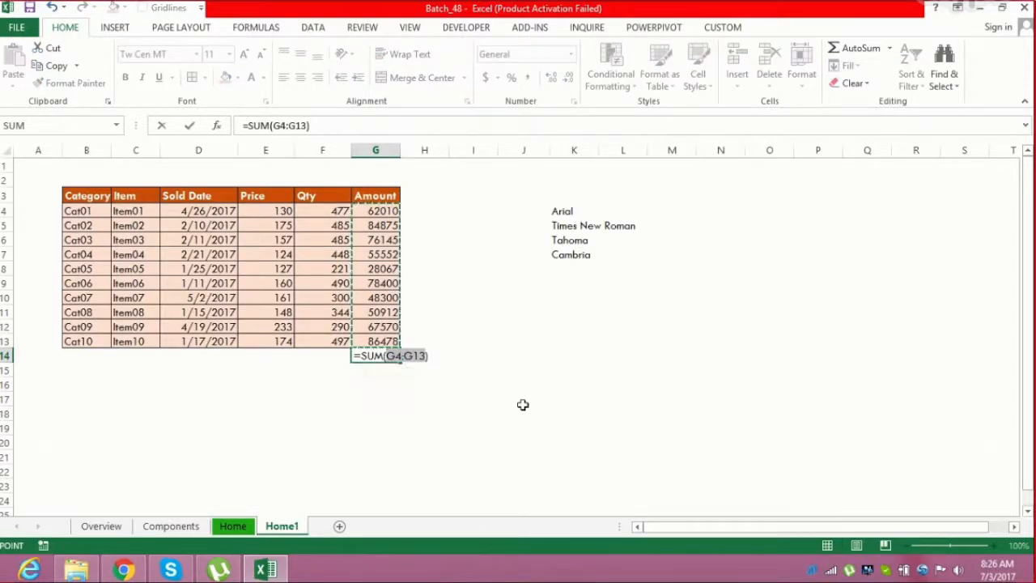
pyautogui.press('Return')
pyautogui.press('Up')
pyautogui.press('Left')
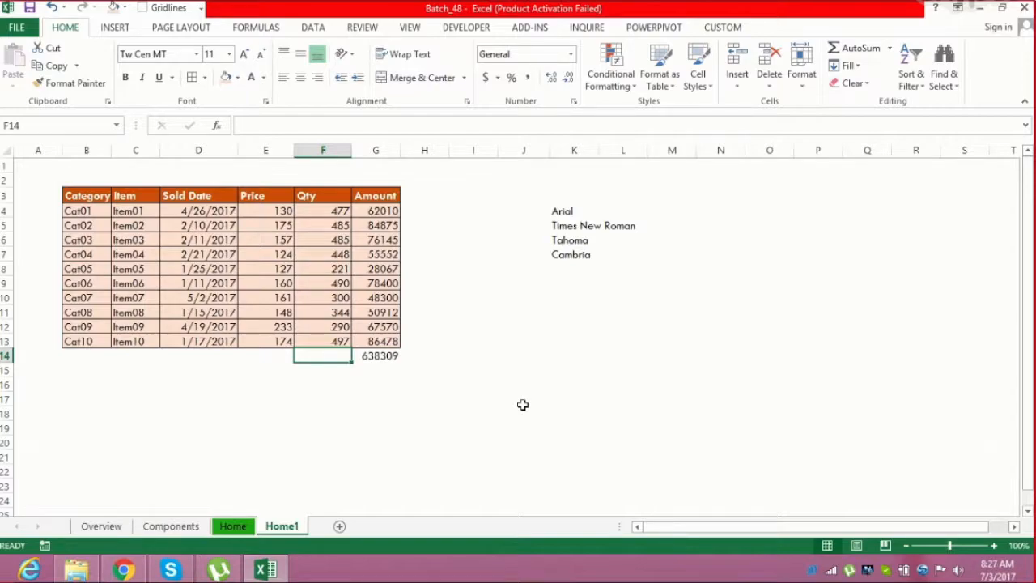
pyautogui.hotkey('alt', '=')
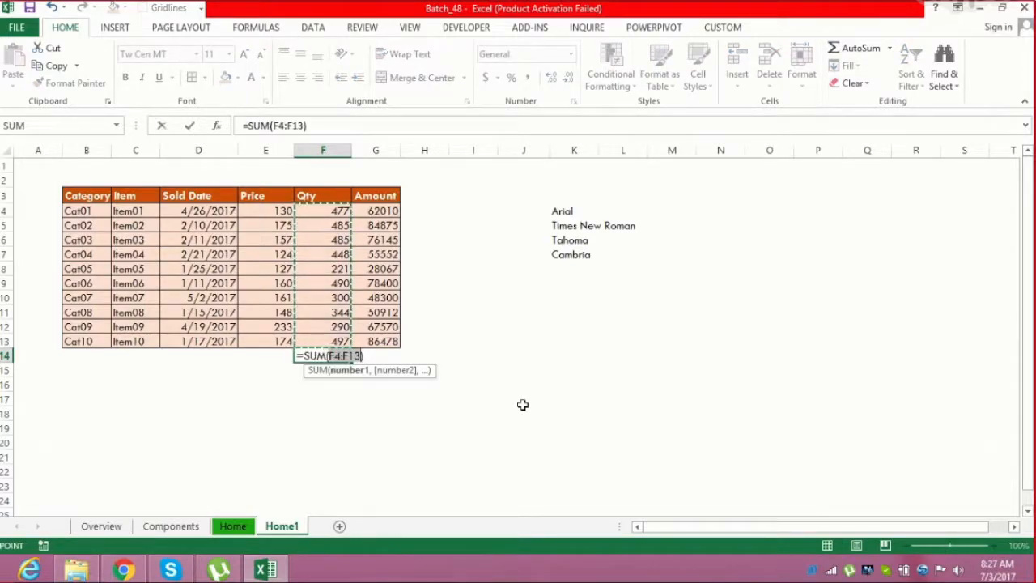
pyautogui.press('Return')
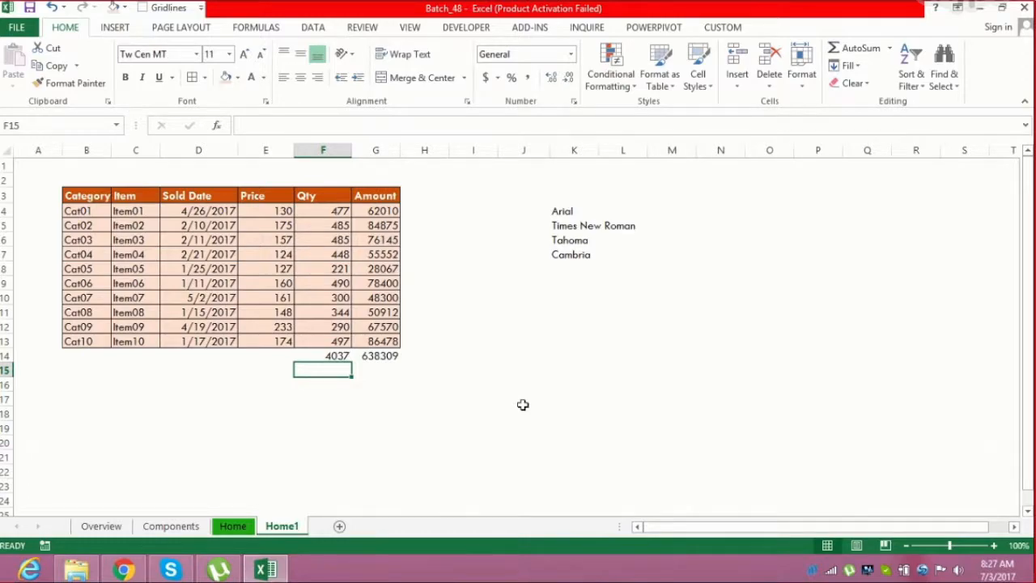
pyautogui.press('Up')
pyautogui.hotkey('shift', 'Right')
pyautogui.hotkey('shift', 'Right')
pyautogui.hotkey('shift', 'Right')
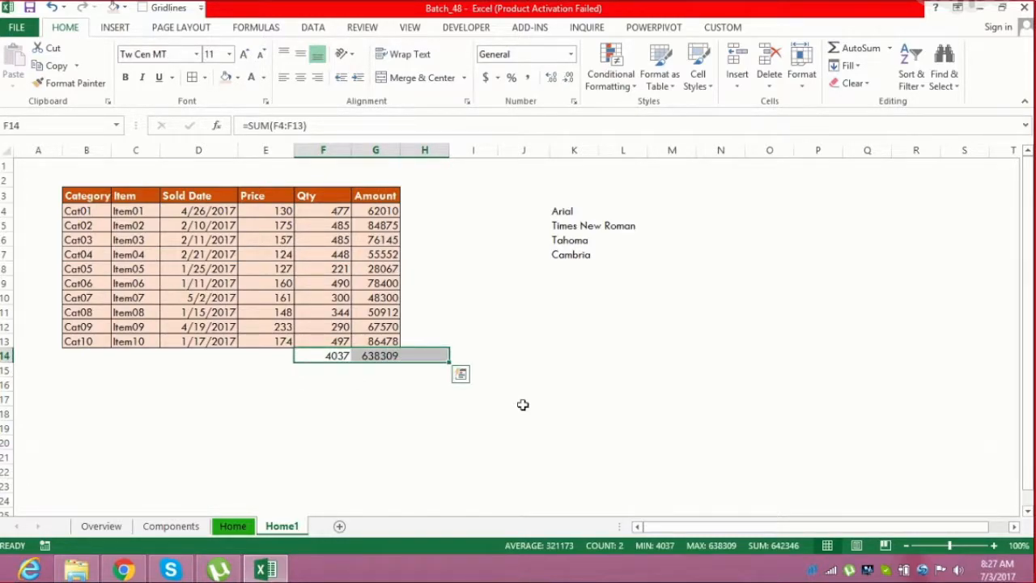
pyautogui.hotkey('shift', 'Left')
pyautogui.hotkey('shift', 'Left')
pyautogui.press('Delete')
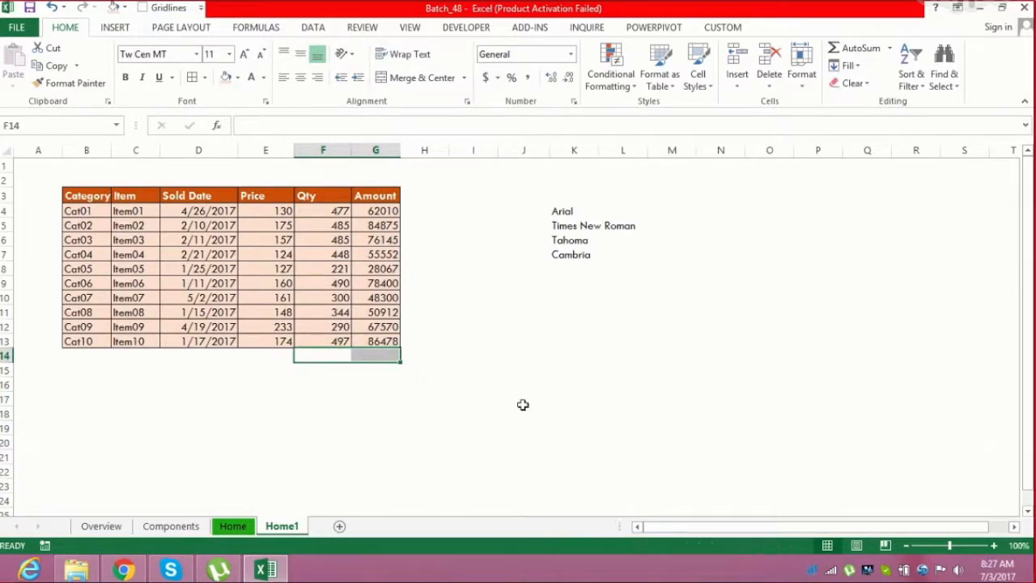
# Total the Amount and Qty columns with AutoSum in G14 and F14
pyautogui.press('Right')
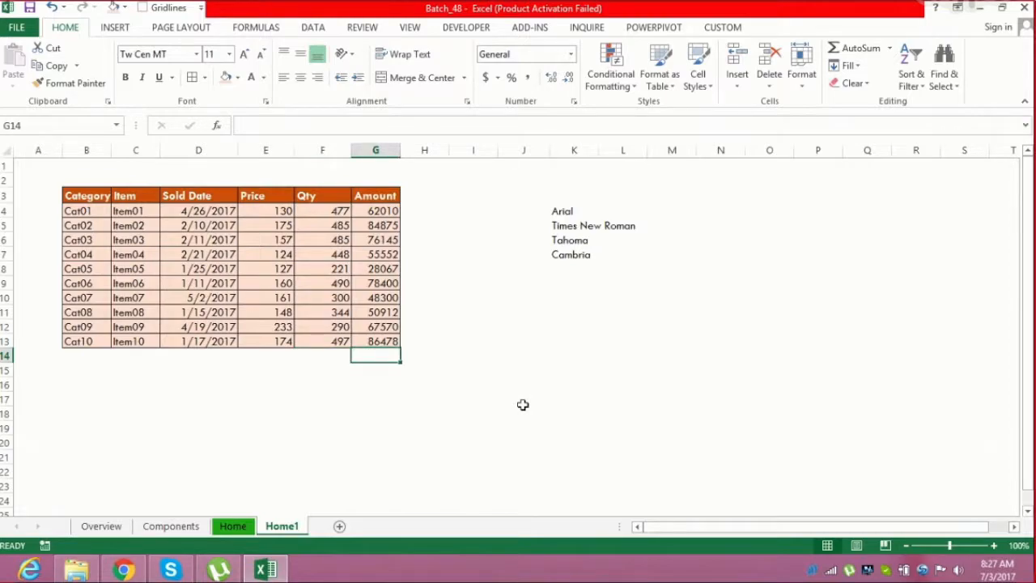
pyautogui.hotkey('alt', '=')
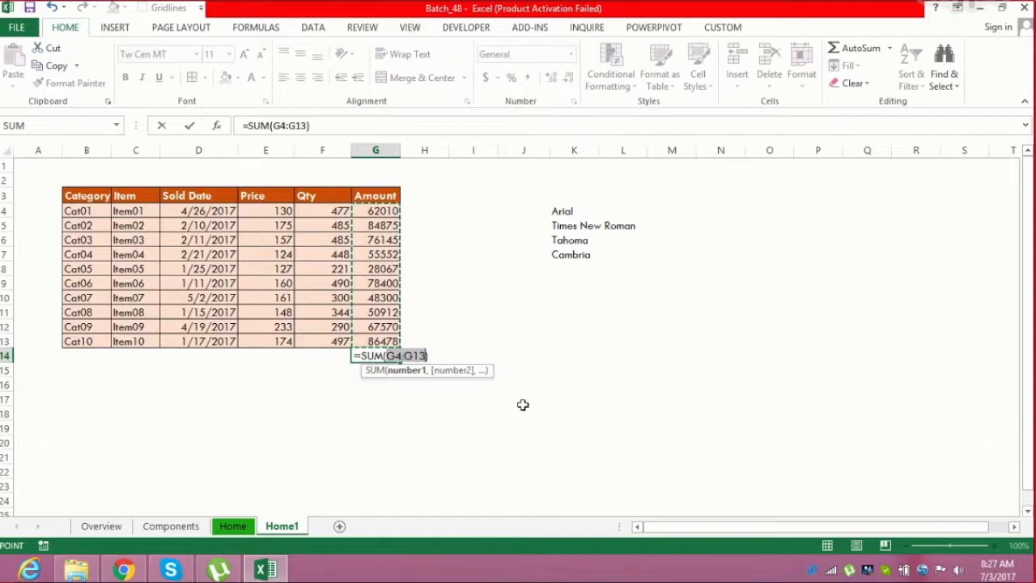
pyautogui.press('Return')
pyautogui.press('Up')
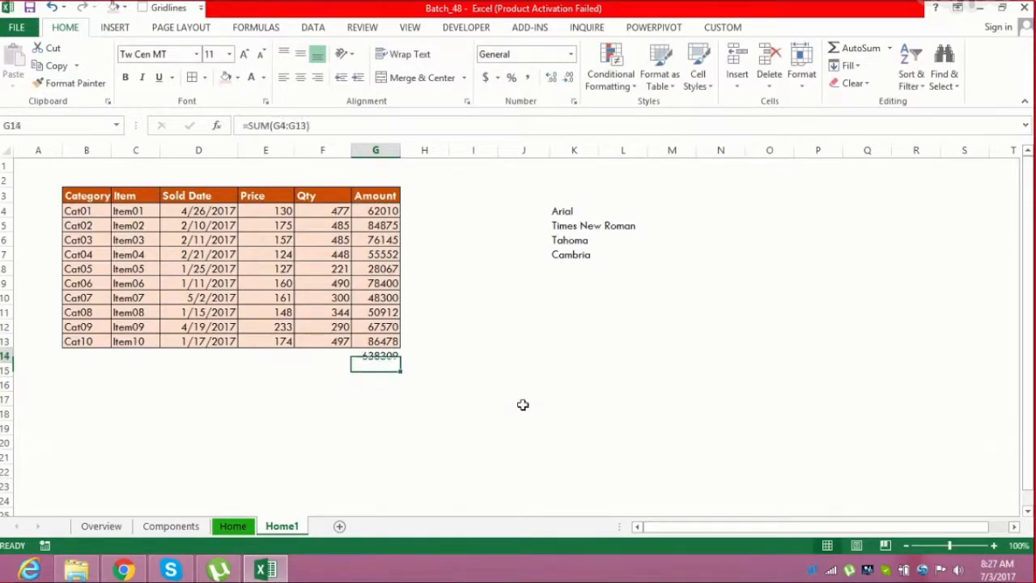
pyautogui.press('Left')
pyautogui.hotkey('alt', '=')
pyautogui.press('Return')
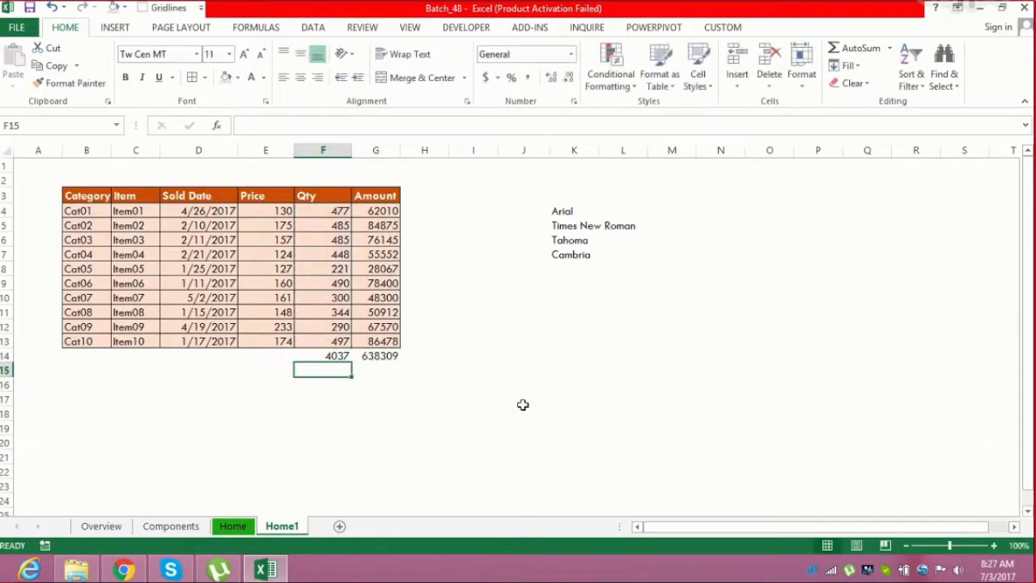
# Enter an AVERAGE of the Price values E4:E13 in E14
pyautogui.press('Up')
pyautogui.press('Left')
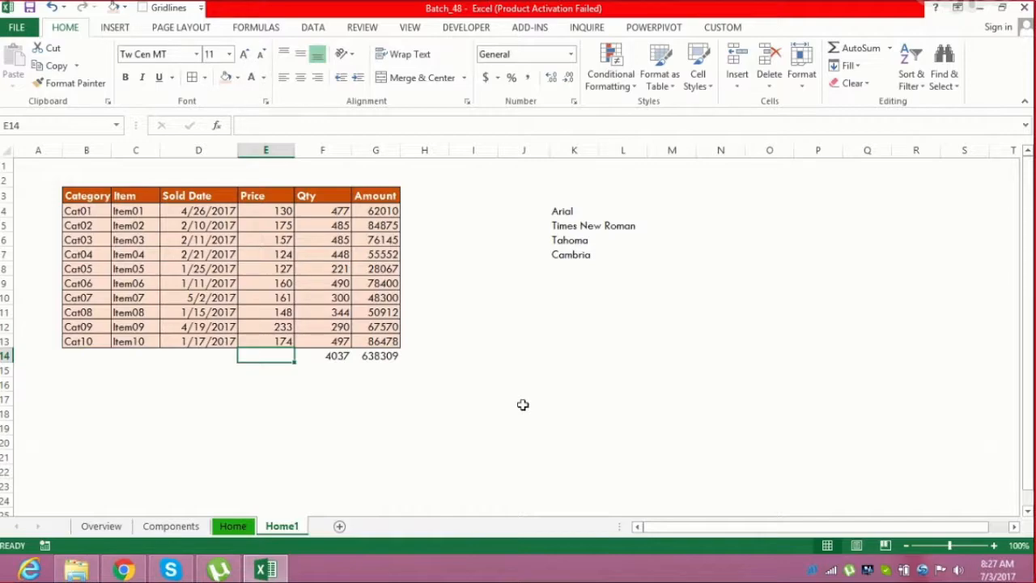
pyautogui.write('=ave')
pyautogui.press('Down')
pyautogui.press('Tab')
pyautogui.press('Up')
pyautogui.hotkey('shift', 'Up')
pyautogui.hotkey('shift', 'Up')
pyautogui.hotkey('shift', 'Up')
pyautogui.hotkey('shift', 'Up')
pyautogui.hotkey('shift', 'Up')
pyautogui.hotkey('shift', 'Up')
pyautogui.hotkey('shift', 'Up')
pyautogui.hotkey('shift', 'Up')
pyautogui.hotkey('shift', 'Up')
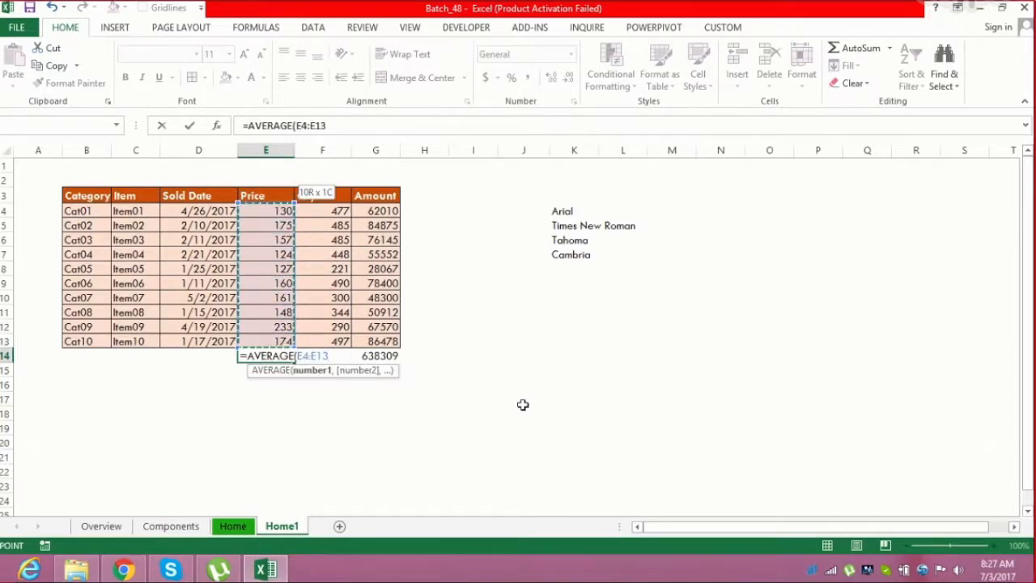
pyautogui.press('Return')
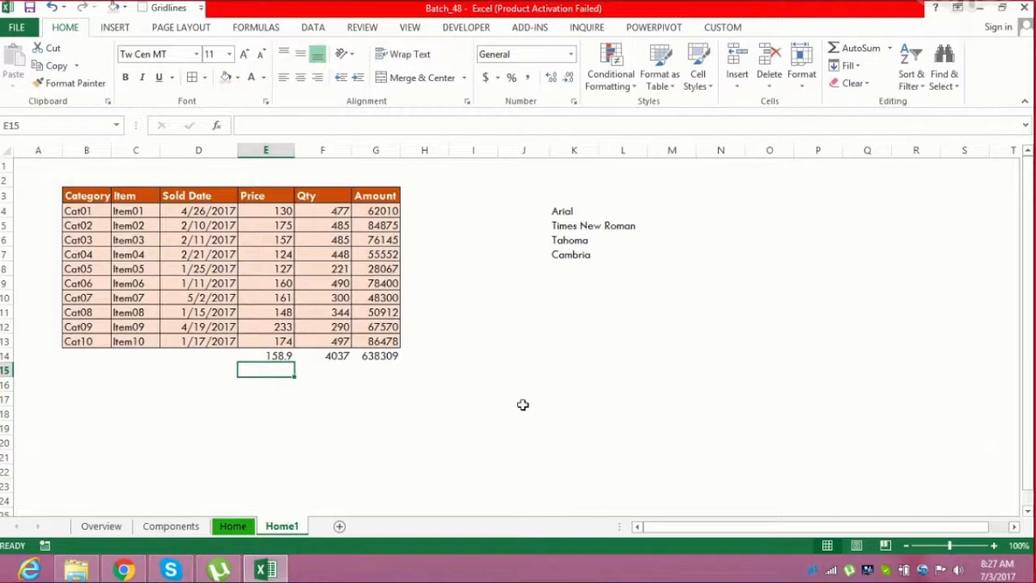
# Merge and center cells B14:D14 of the totals row
pyautogui.press('Up')
pyautogui.press('Left')
pyautogui.press('Left')
pyautogui.press('Left')
pyautogui.press('Right')
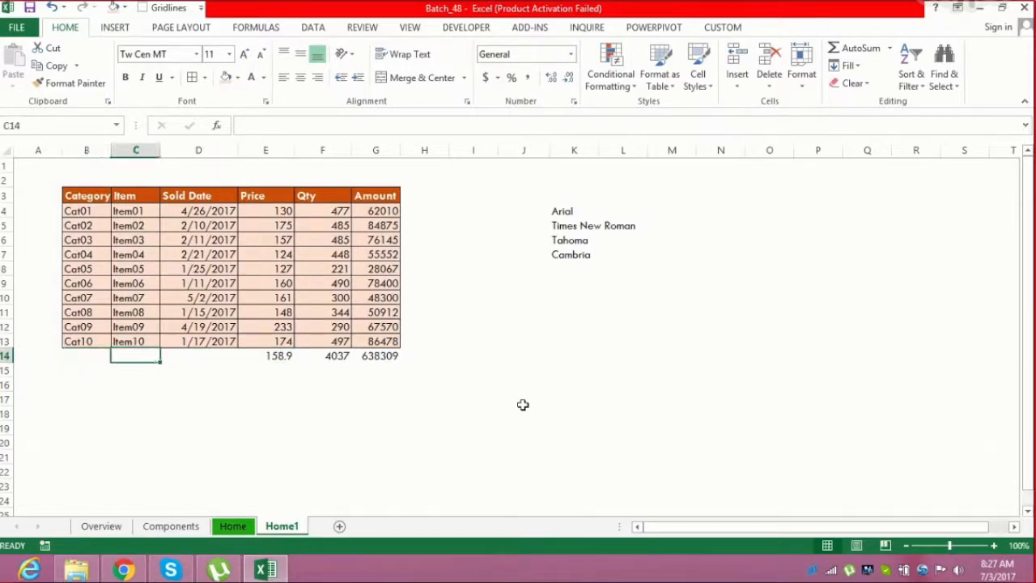
pyautogui.press('Right')
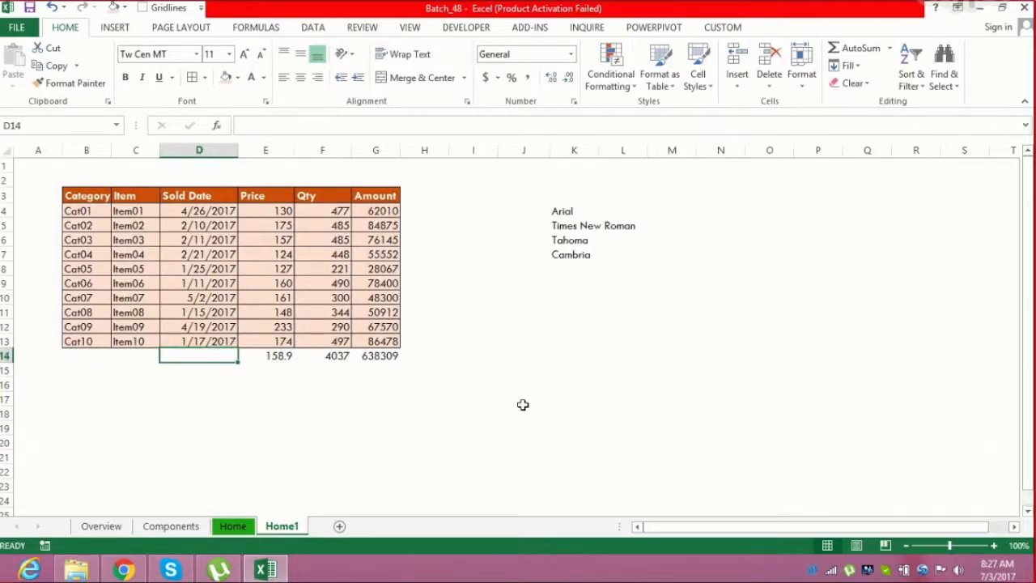
pyautogui.press('Left')
pyautogui.press('Left')
pyautogui.press('Right')
pyautogui.press('Right')
pyautogui.press('Right')
pyautogui.press('Left')
pyautogui.press('Left')
pyautogui.press('Left')
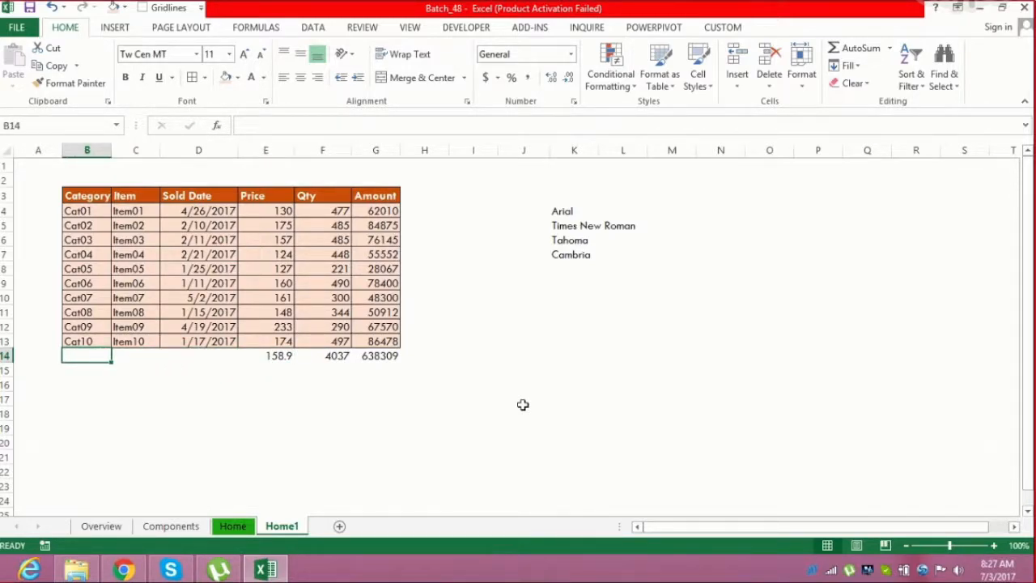
pyautogui.hotkey('shift', 'Right')
pyautogui.hotkey('shift', 'Right')
pyautogui.hotkey('shift', 'Right')
pyautogui.hotkey('shift', 'Left')
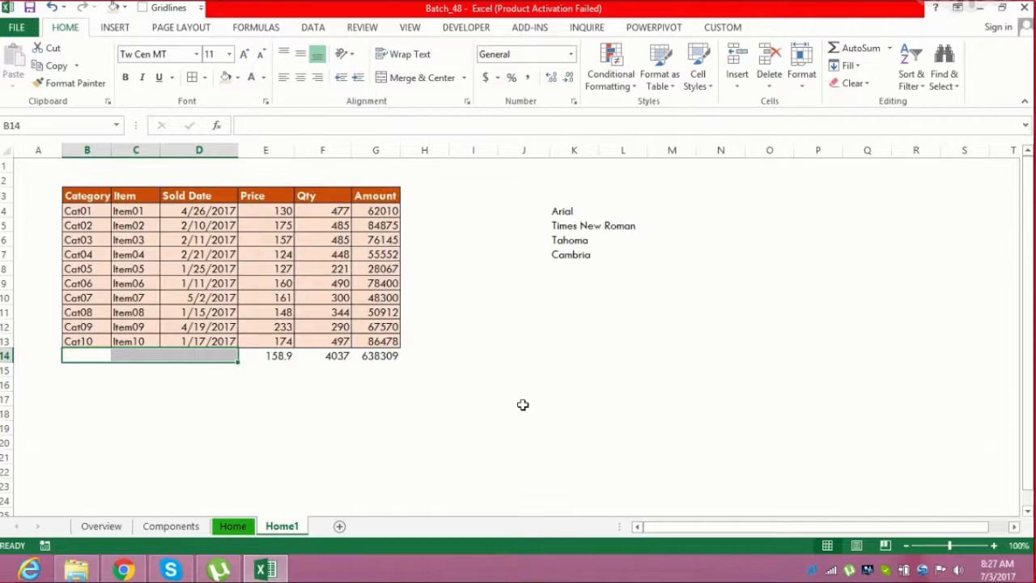
pyautogui.click(420, 78)
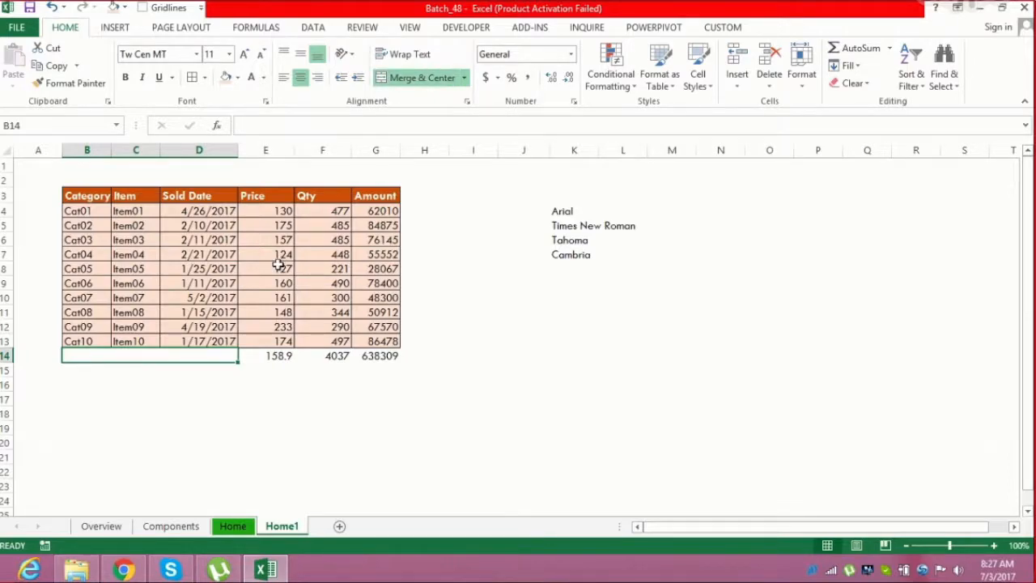
# Enter the label Grand Total in the merged cell B14
pyautogui.click(154, 373)
pyautogui.click(150, 352)
pyautogui.write('Grand Total')
pyautogui.press('Return')
pyautogui.press('Up')
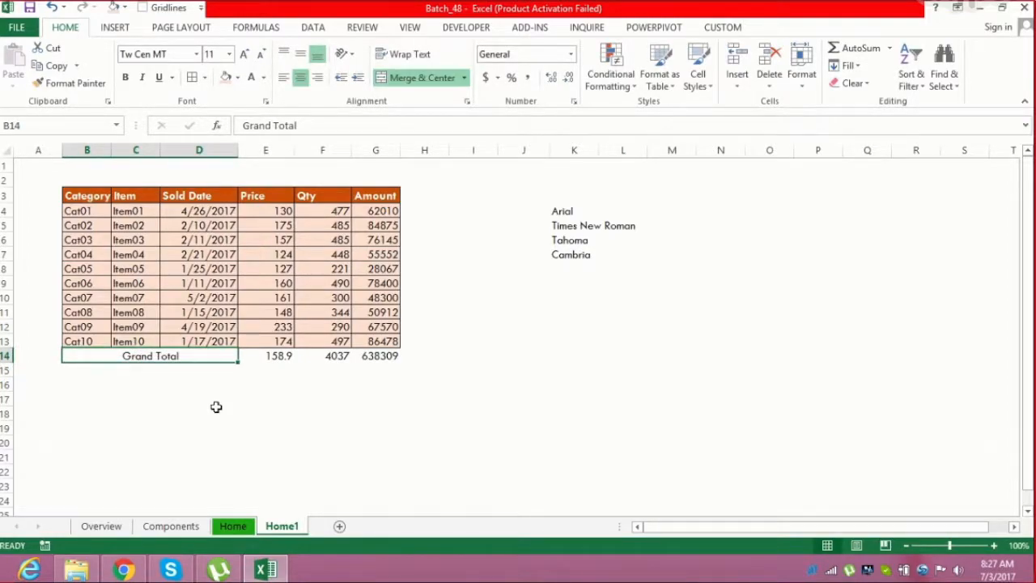
# Fill the Grand Total row B14:G14 with a dark orange colour
pyautogui.hotkey('shift', 'Right')
pyautogui.hotkey('shift', 'Right')
pyautogui.hotkey('shift', 'Right')
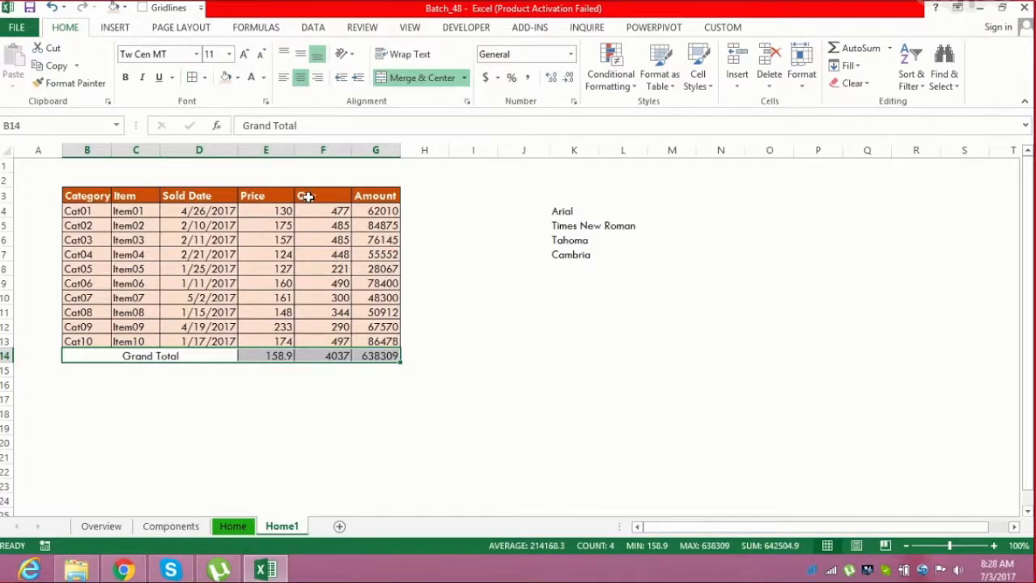
pyautogui.click(290, 281)
pyautogui.moveTo(127, 355); pyautogui.dragTo(360, 349)
pyautogui.click(239, 78)
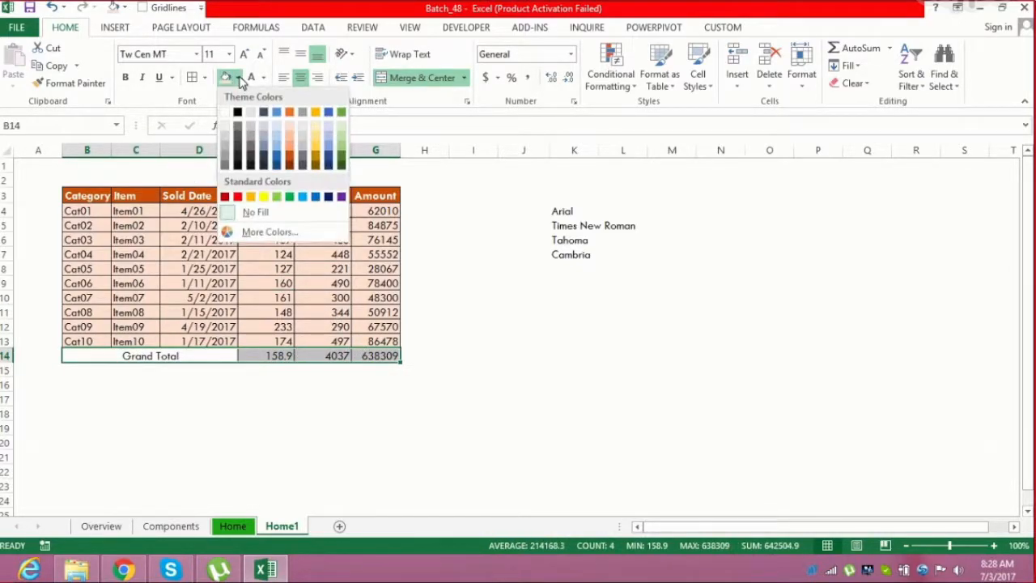
pyautogui.click(291, 158)
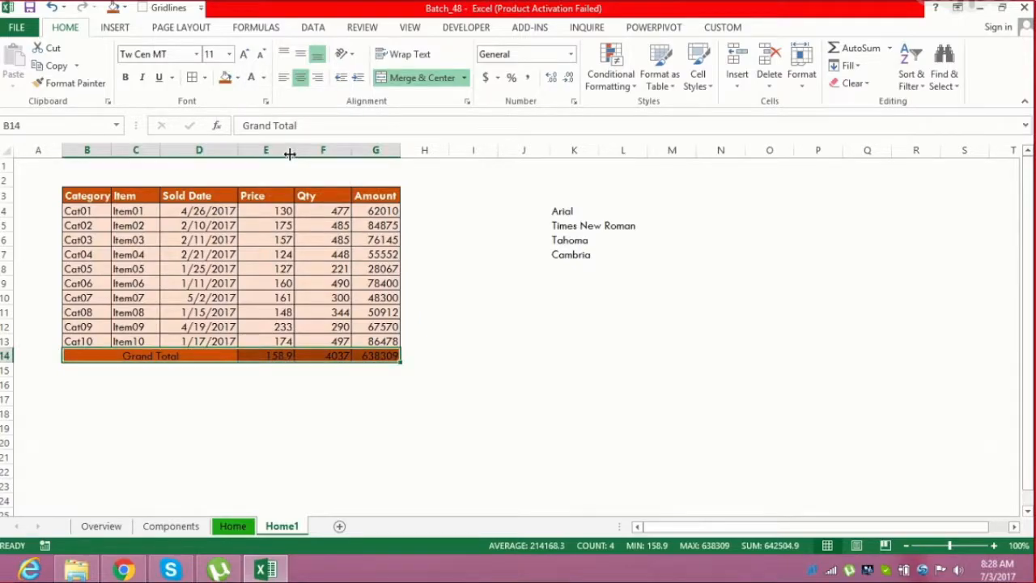
# Make the Grand Total row bold and set its font size to 12
pyautogui.click(244, 54)
pyautogui.click(126, 81)
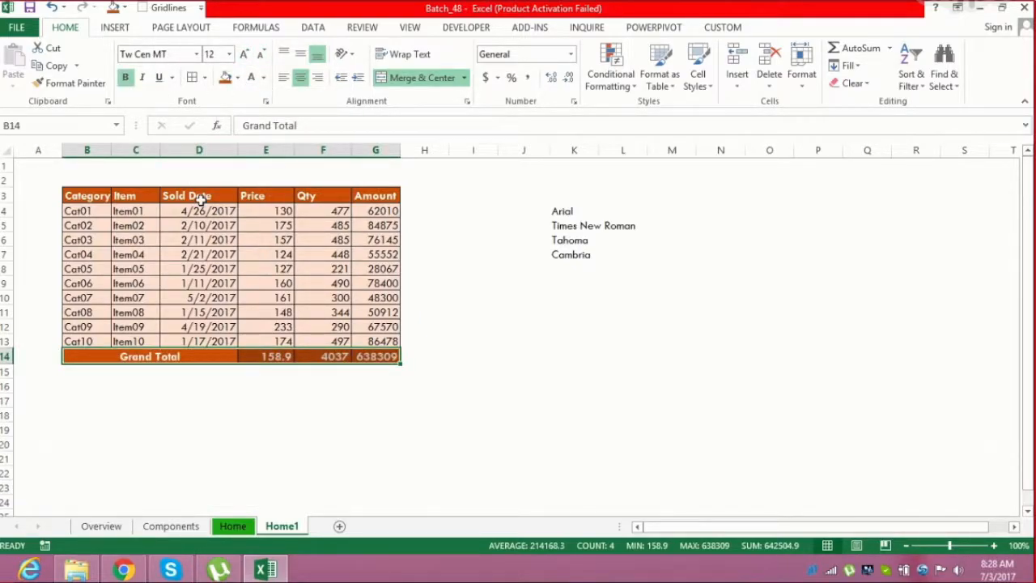
pyautogui.click(204, 238)
pyautogui.click(157, 178)
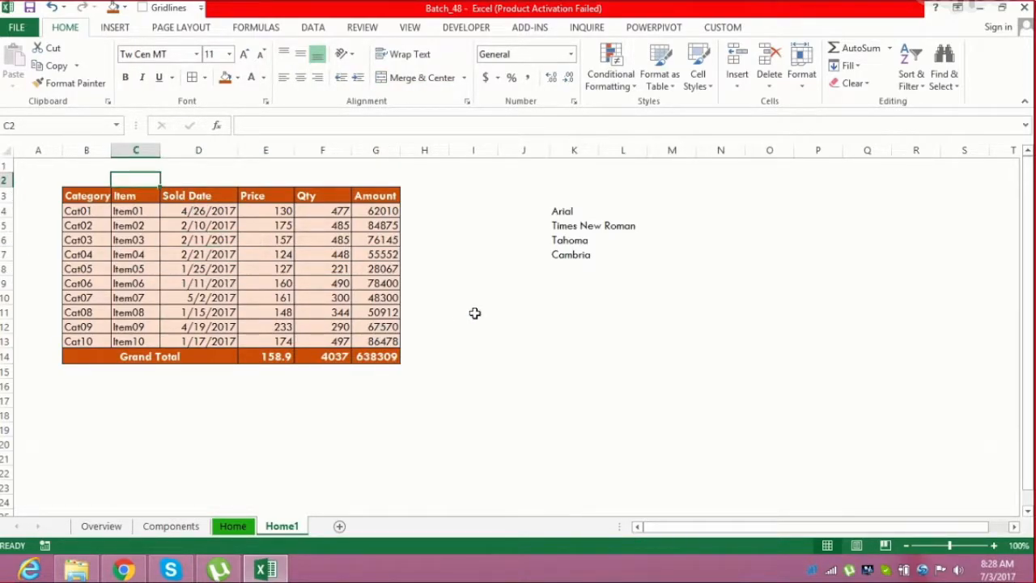
# Merge and center B2:G2 and enter the title Sales Report for the month of Jun'17
pyautogui.moveTo(87, 175); pyautogui.dragTo(372, 180)
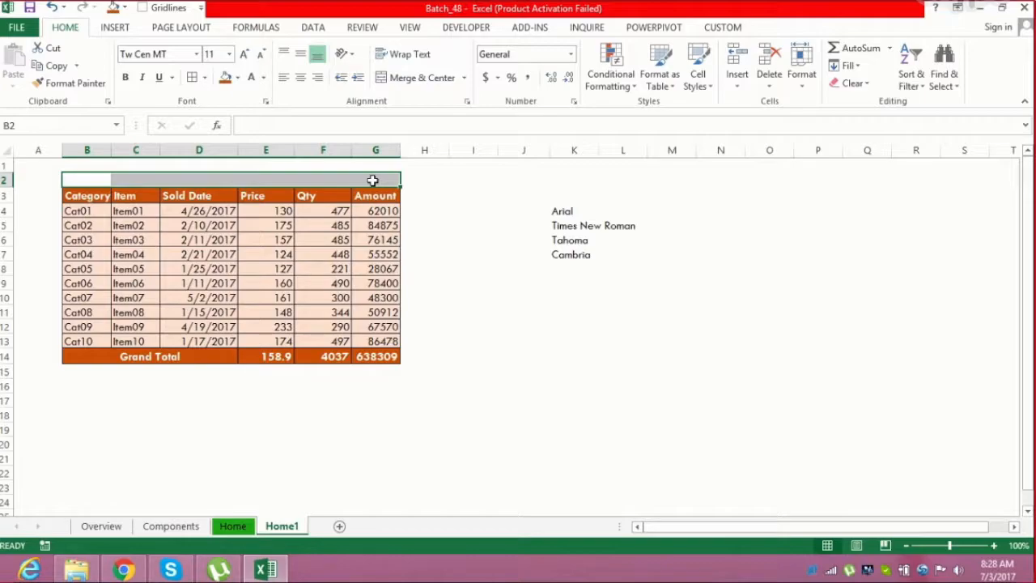
pyautogui.click(430, 81)
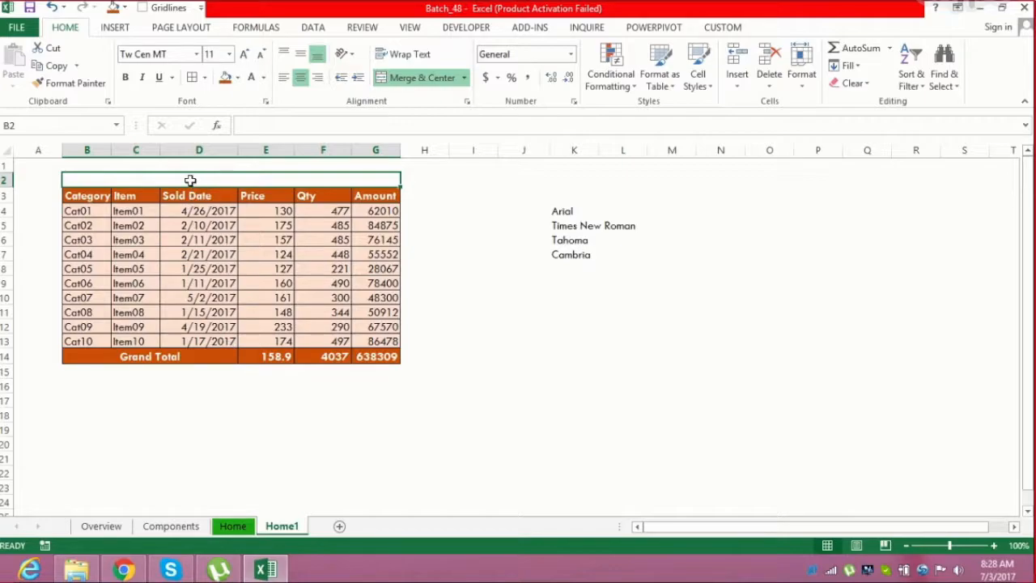
pyautogui.write('Sales Report for')
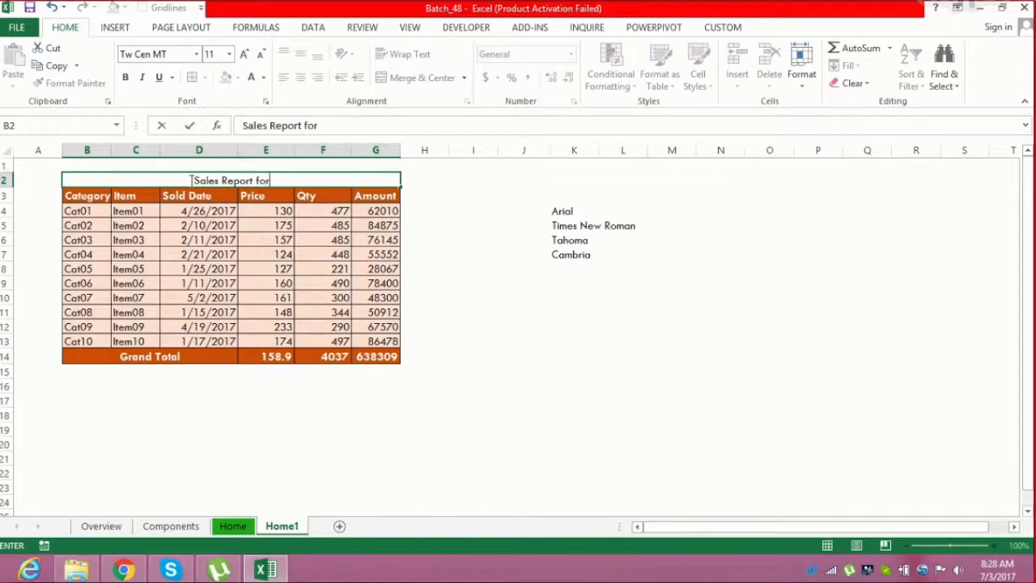
pyautogui.write(' the month of J')
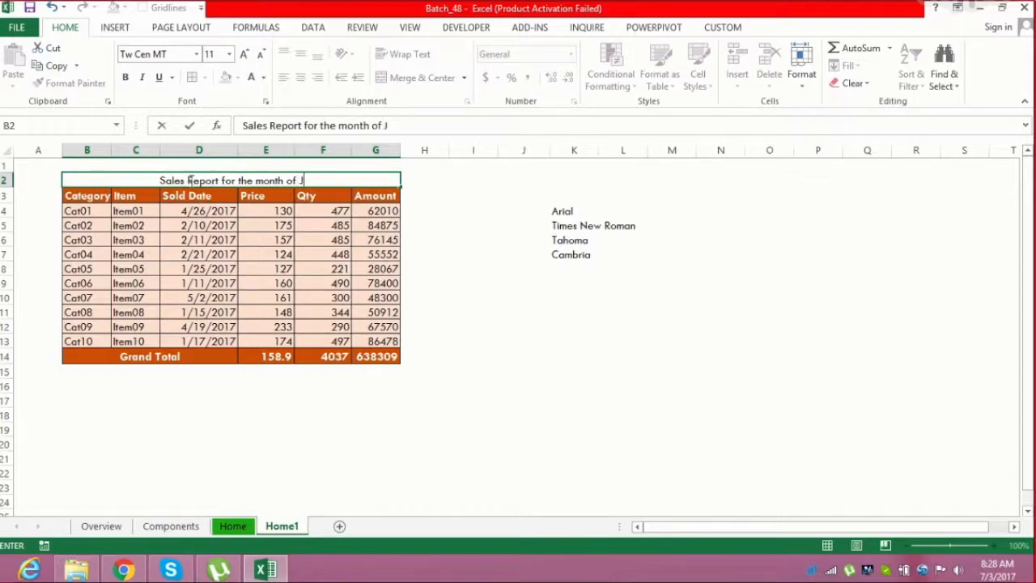
pyautogui.write("un'17")
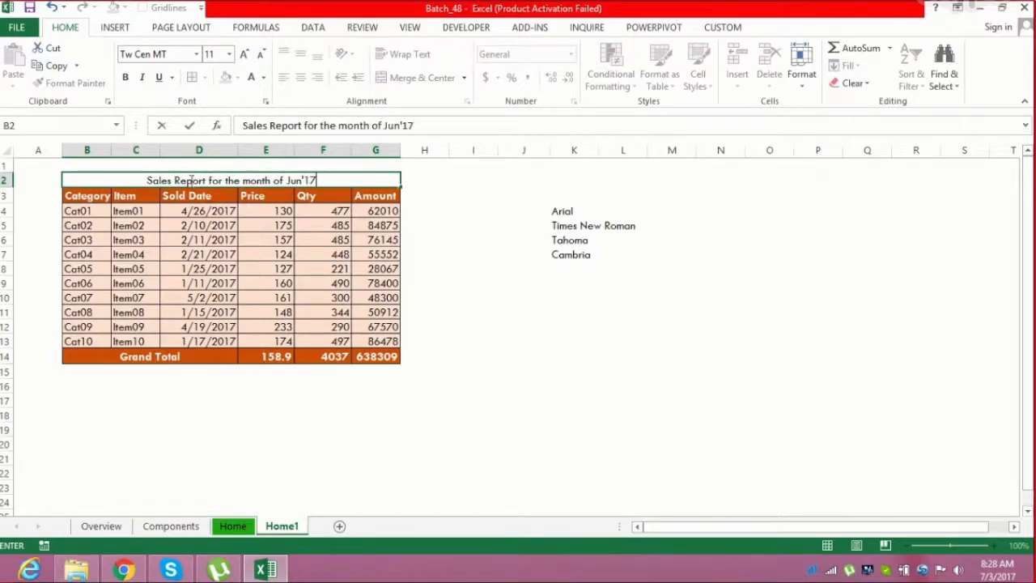
pyautogui.press('Return')
# Format the title as bold 14 pt text with a blue font colour
pyautogui.click(192, 180)
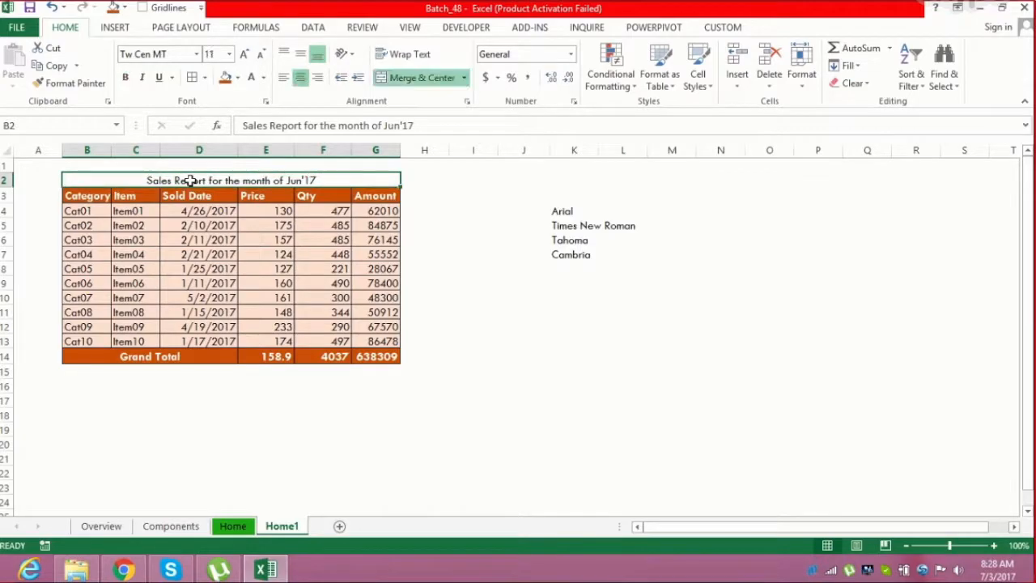
pyautogui.click(244, 54)
pyautogui.click(244, 54)
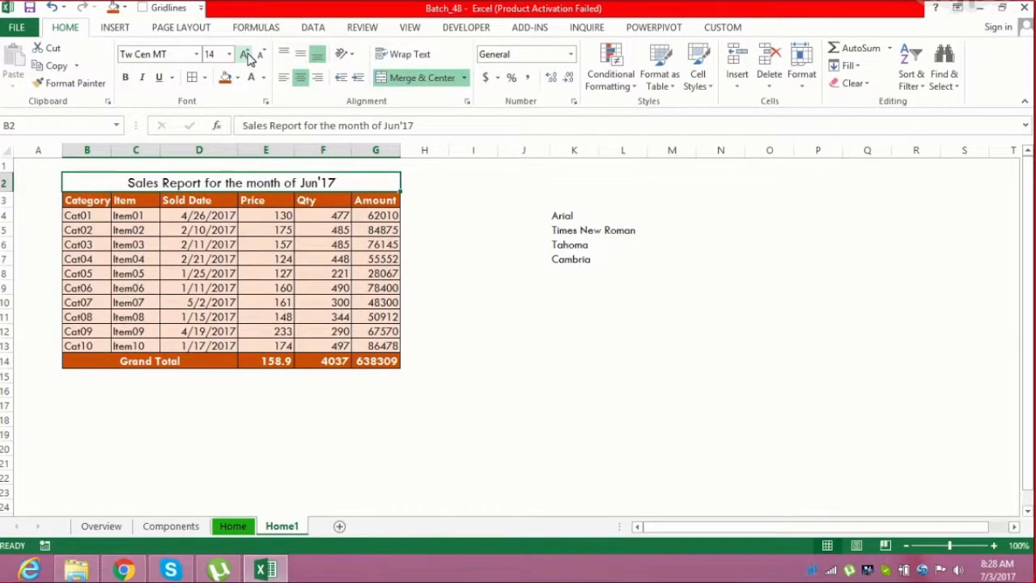
pyautogui.click(126, 77)
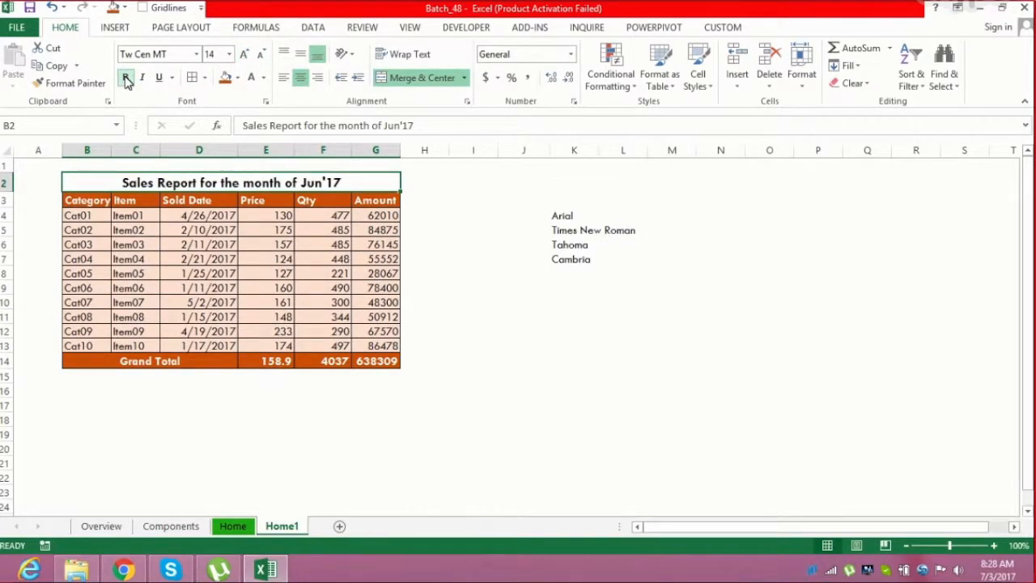
pyautogui.click(263, 77)
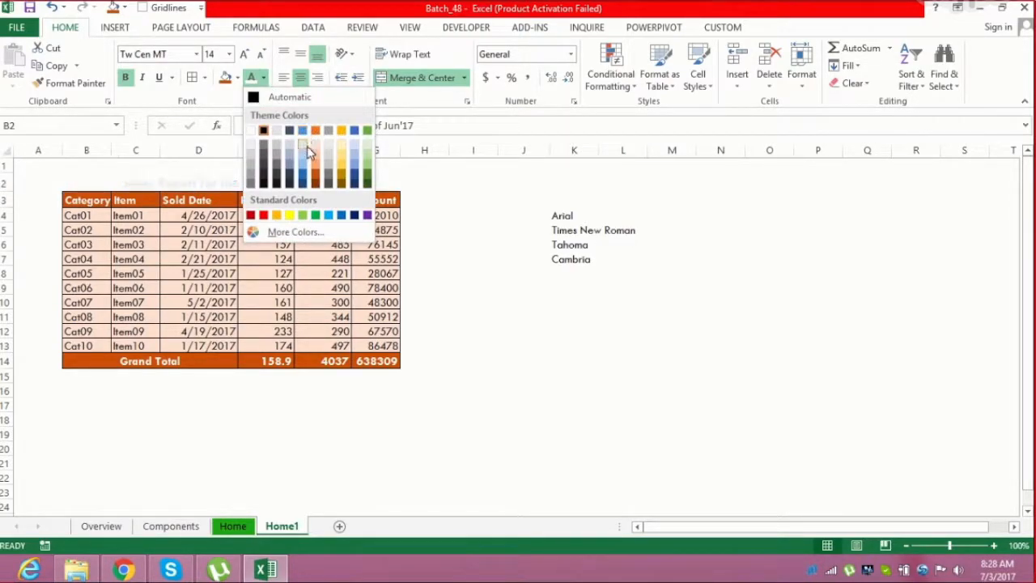
pyautogui.click(302, 178)
pyautogui.click(270, 274)
pyautogui.click(275, 332)
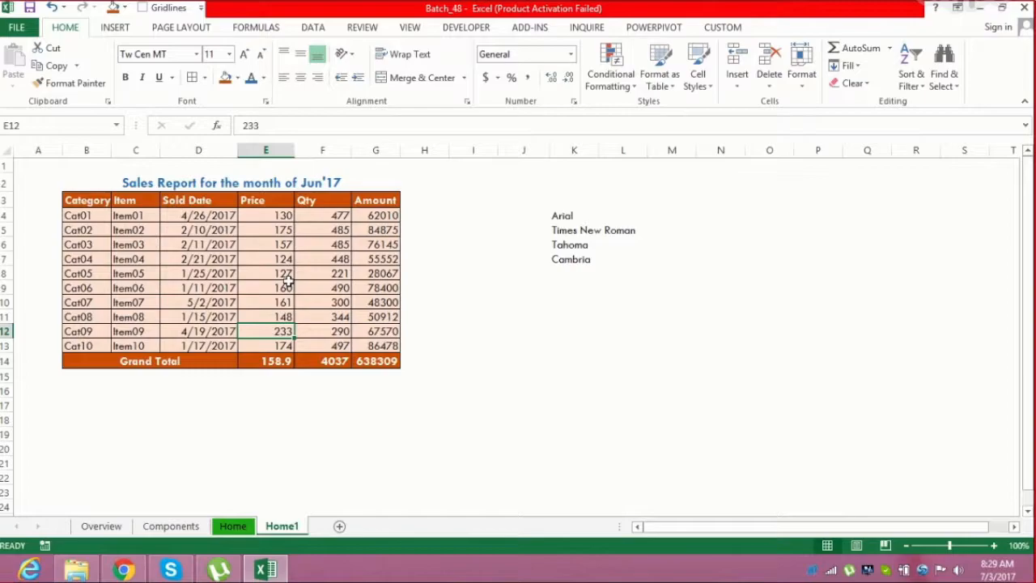
pyautogui.click(78, 202)
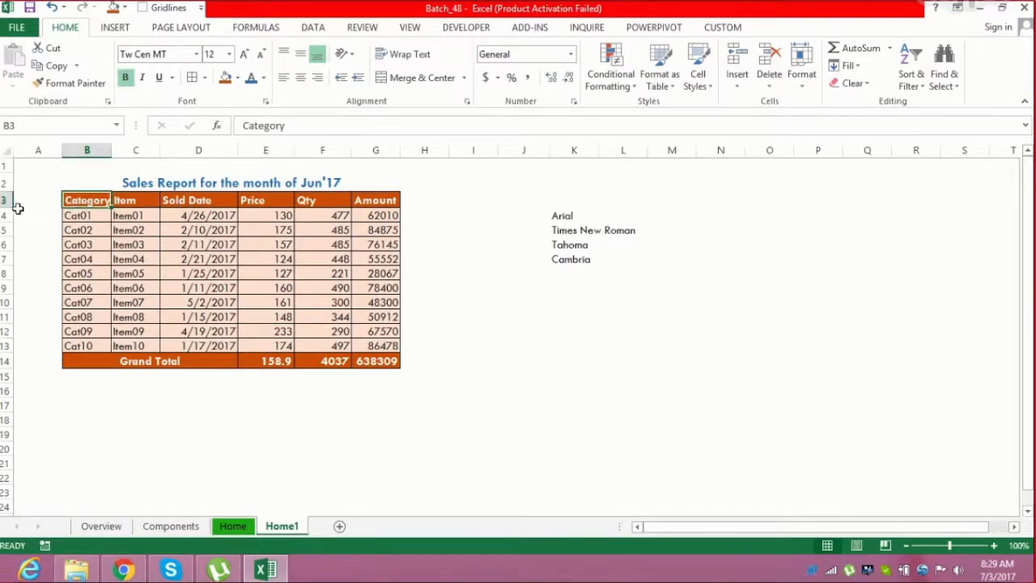
# Center the header row B3:G3 both vertically and horizontally
pyautogui.click(20, 204)
pyautogui.moveTo(6, 208); pyautogui.dragTo(7, 213)
pyautogui.moveTo(94, 205); pyautogui.dragTo(368, 212)
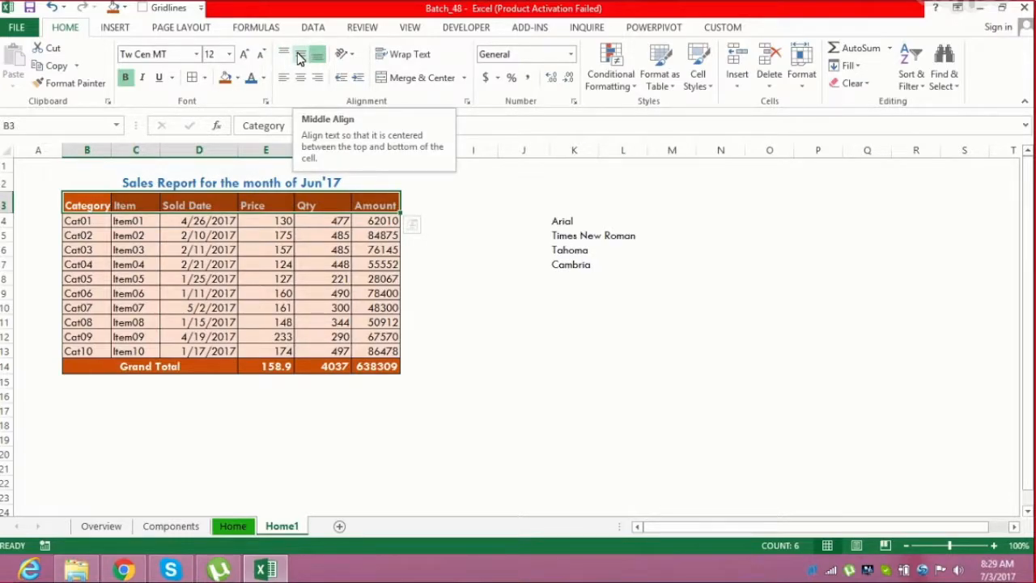
pyautogui.click(300, 57)
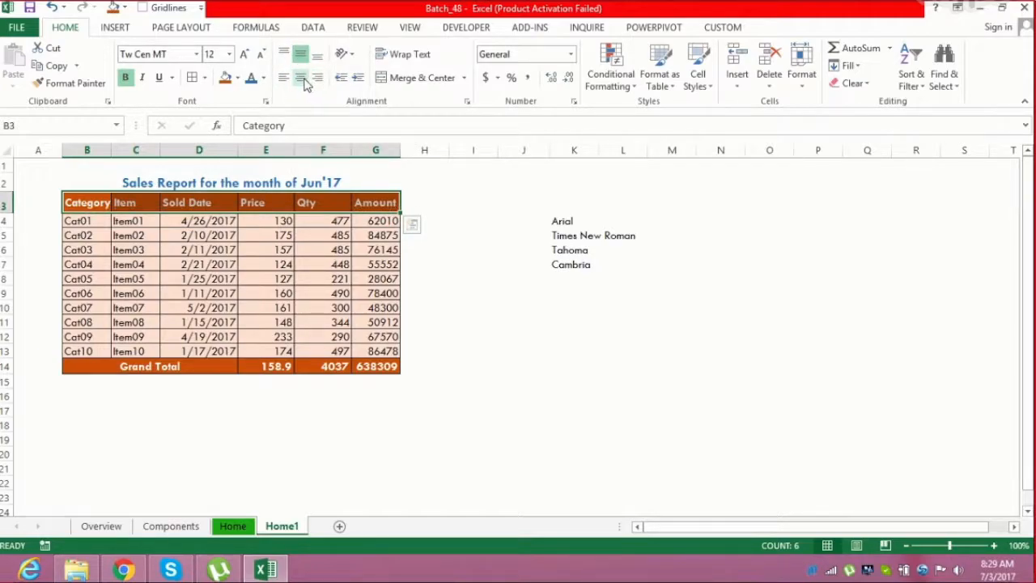
pyautogui.click(302, 79)
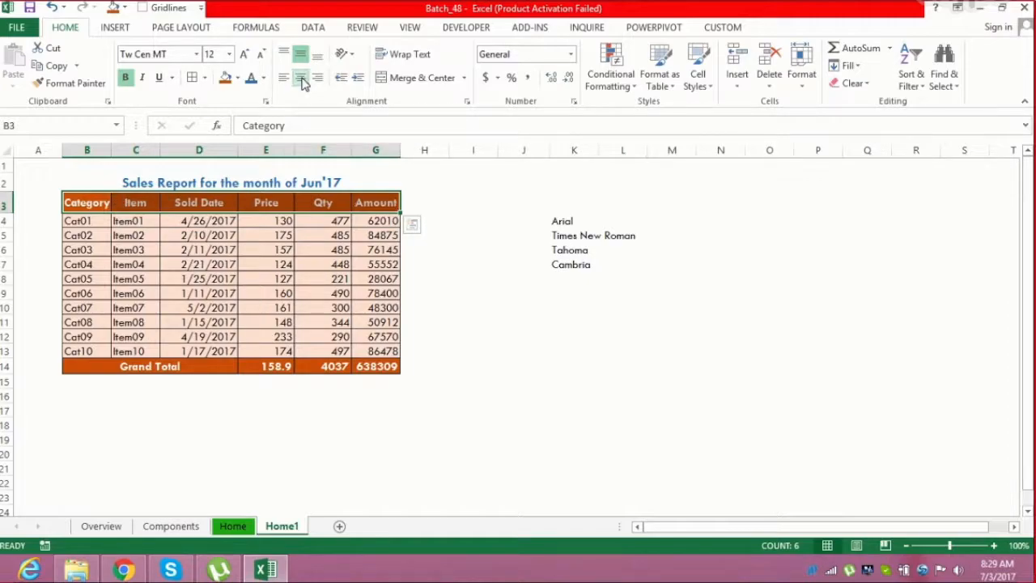
# Wrap text in the header row and adjust the widths of columns B and D to fit the headings
pyautogui.moveTo(111, 151); pyautogui.dragTo(111, 150)
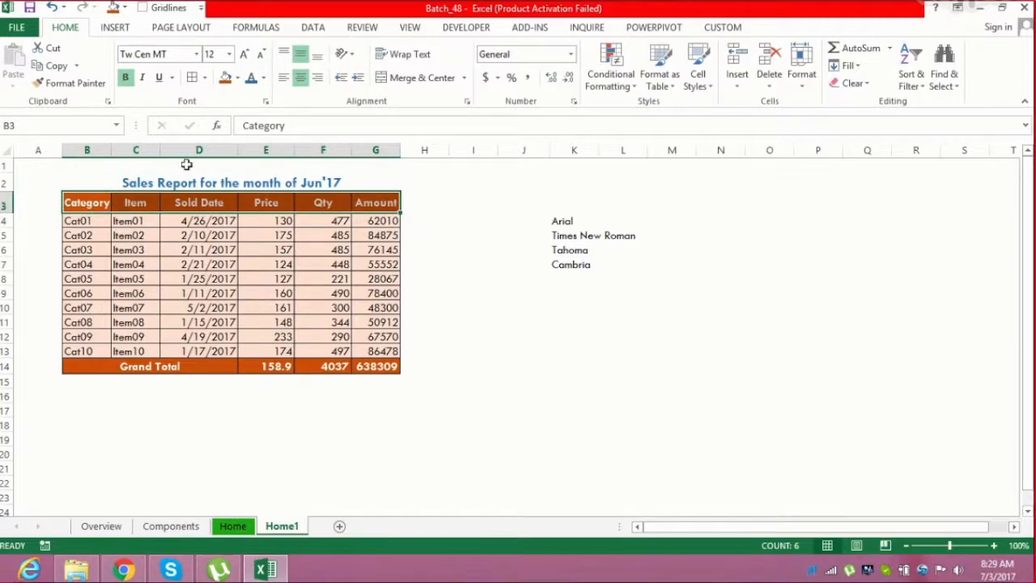
pyautogui.click(388, 60)
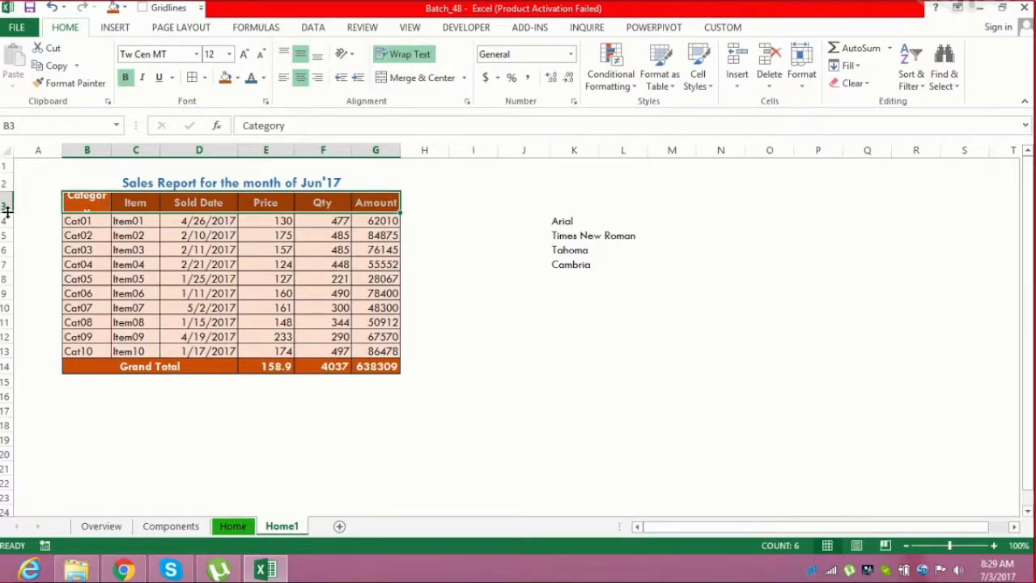
pyautogui.moveTo(6, 212); pyautogui.dragTo(6, 216)
pyautogui.moveTo(240, 146); pyautogui.dragTo(213, 149)
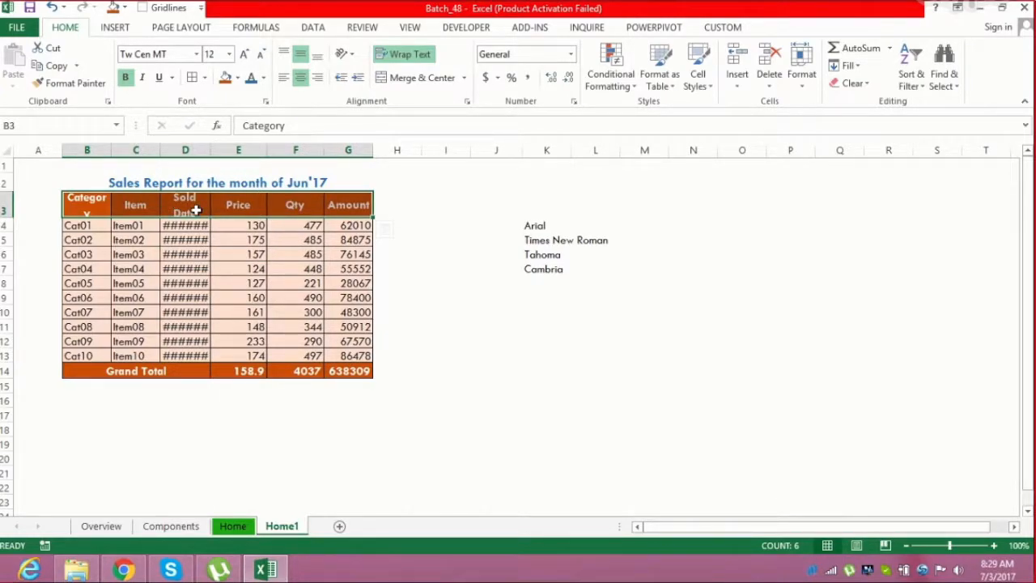
pyautogui.moveTo(211, 149); pyautogui.dragTo(227, 150)
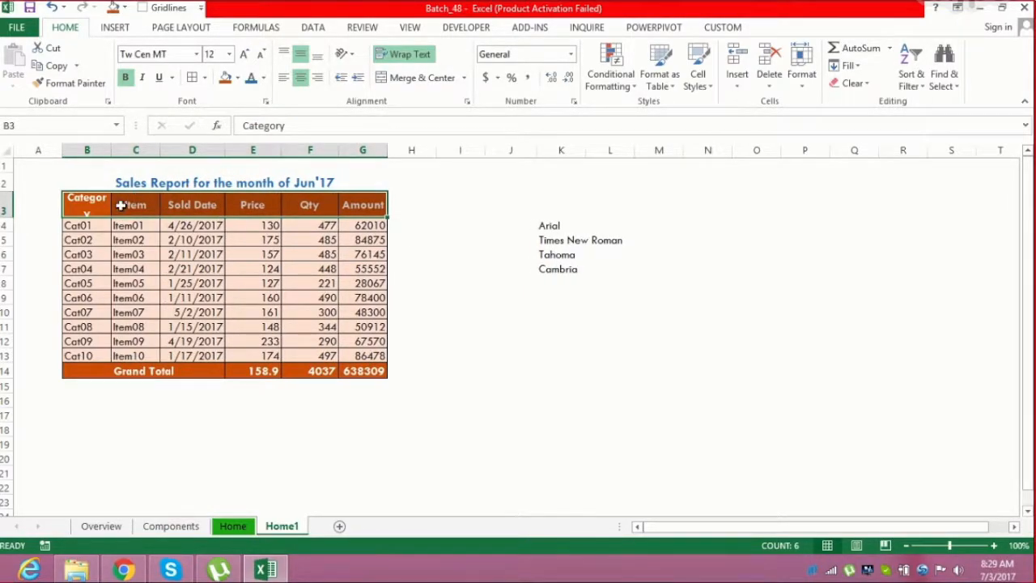
pyautogui.moveTo(110, 150); pyautogui.dragTo(119, 152)
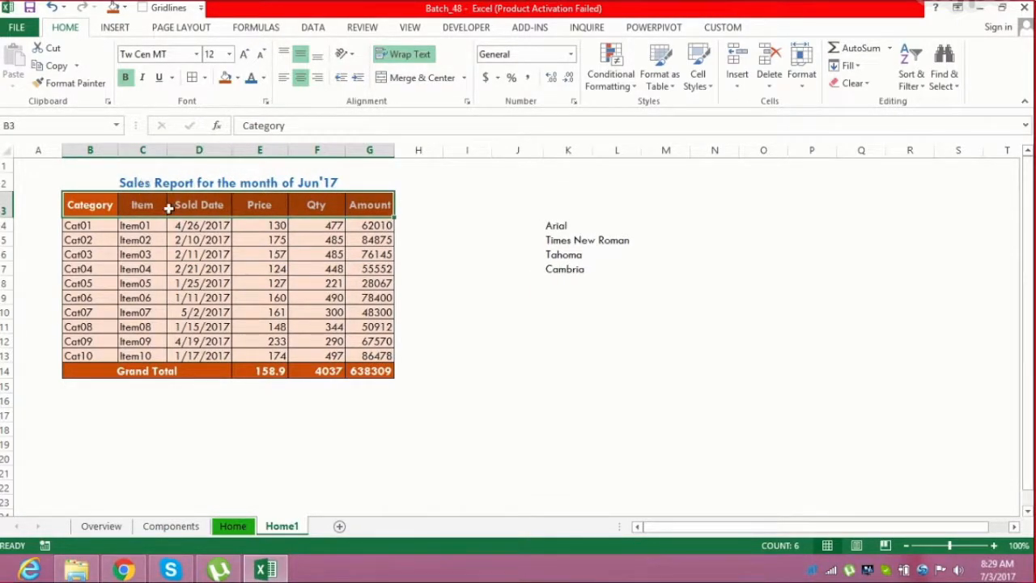
# Rotate the text in row 3 upward and increase the row's height so the vertical headings fit
pyautogui.click(4, 209)
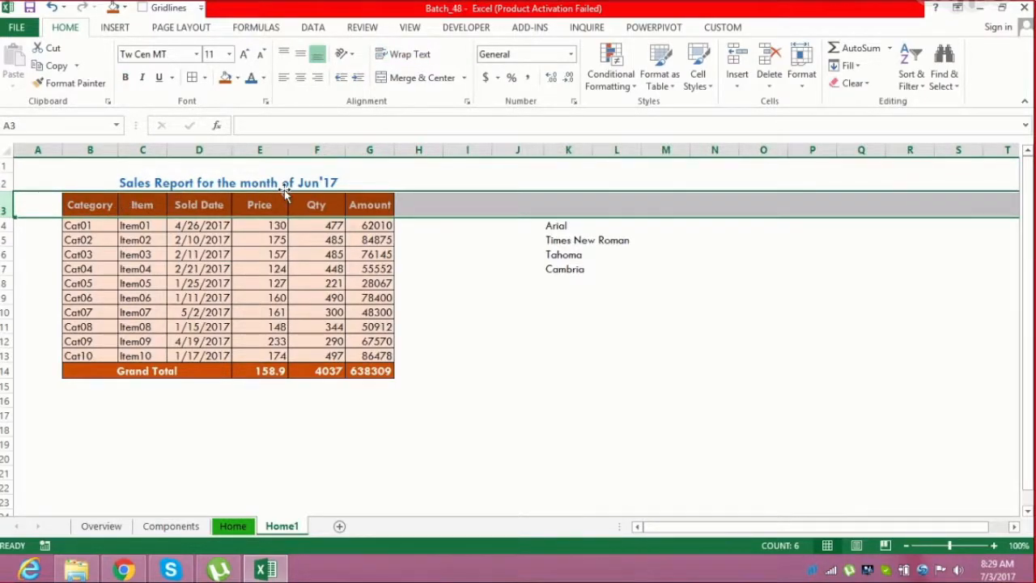
pyautogui.click(351, 55)
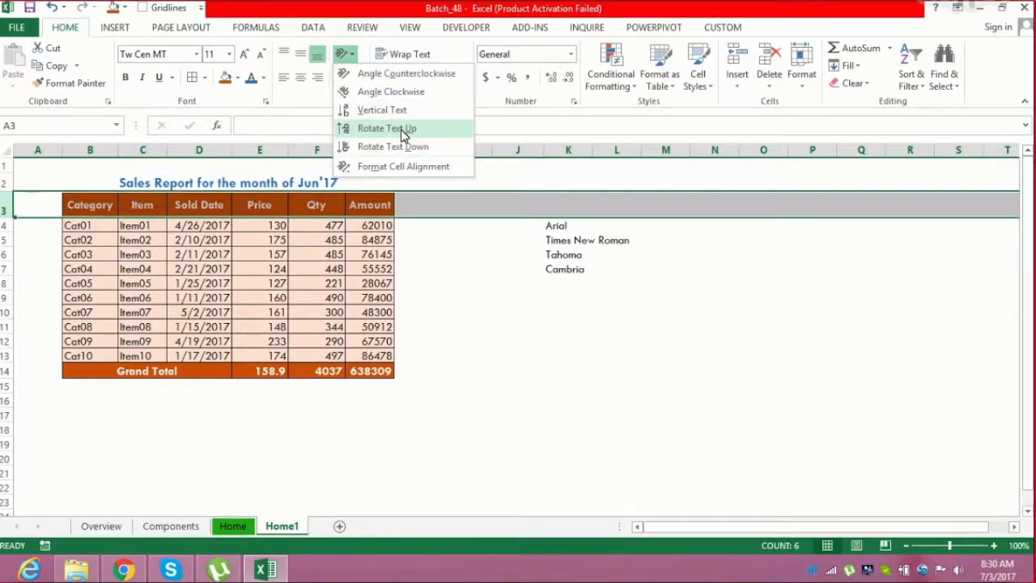
pyautogui.click(374, 129)
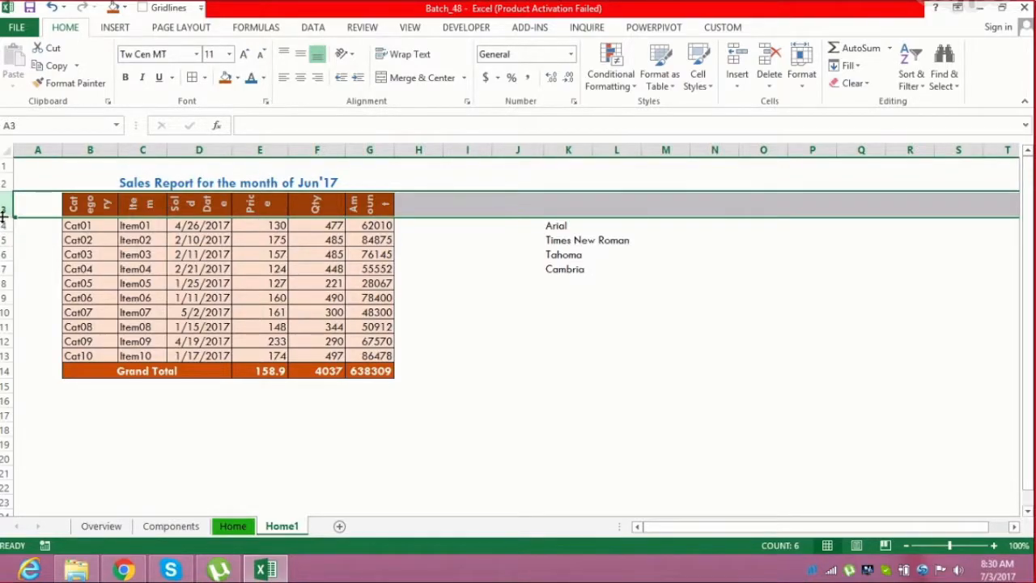
pyautogui.moveTo(3, 217); pyautogui.dragTo(3, 243)
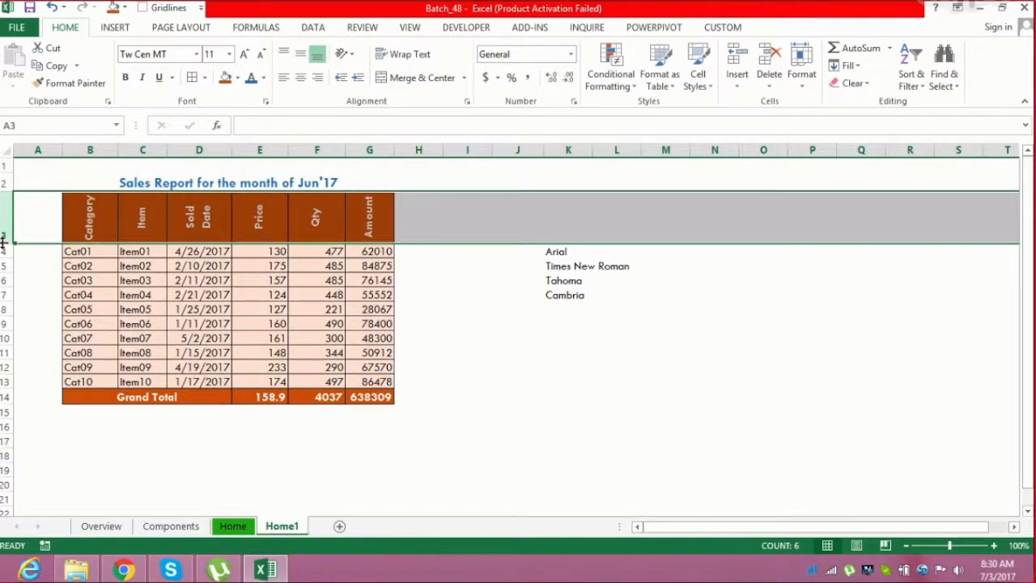
pyautogui.click(144, 281)
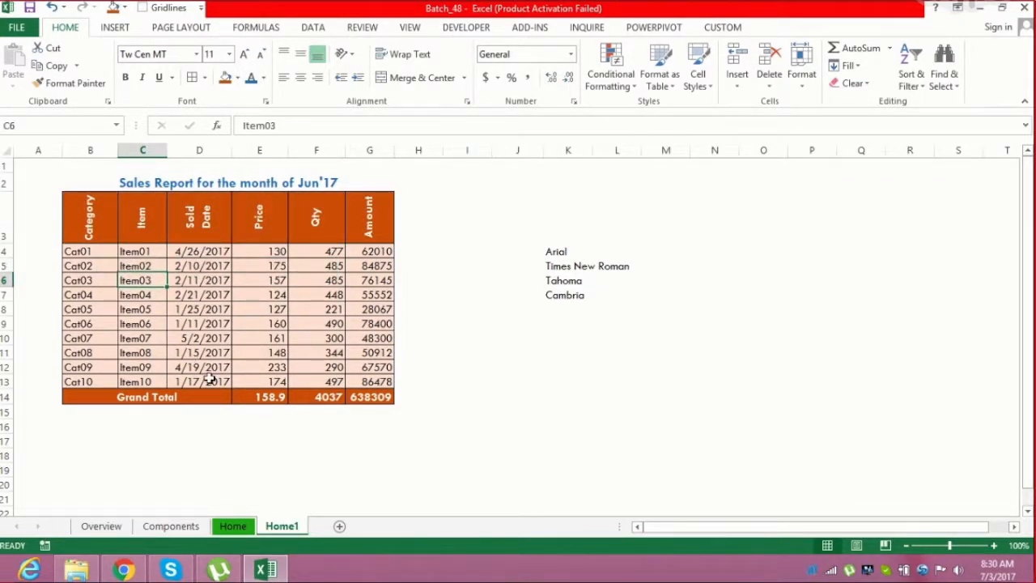
pyautogui.click(109, 234)
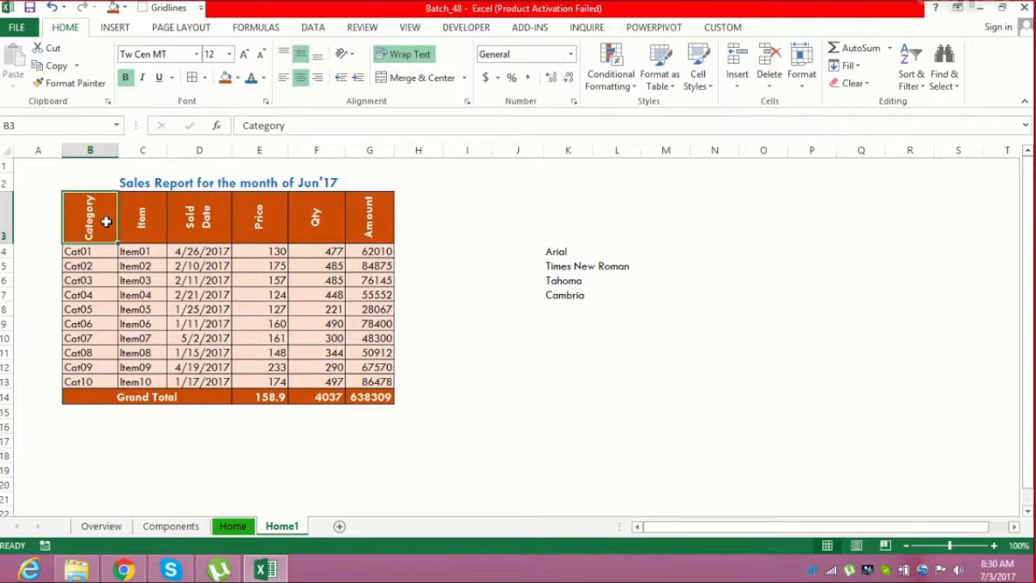
pyautogui.moveTo(170, 149); pyautogui.dragTo(176, 149)
pyautogui.click(300, 208)
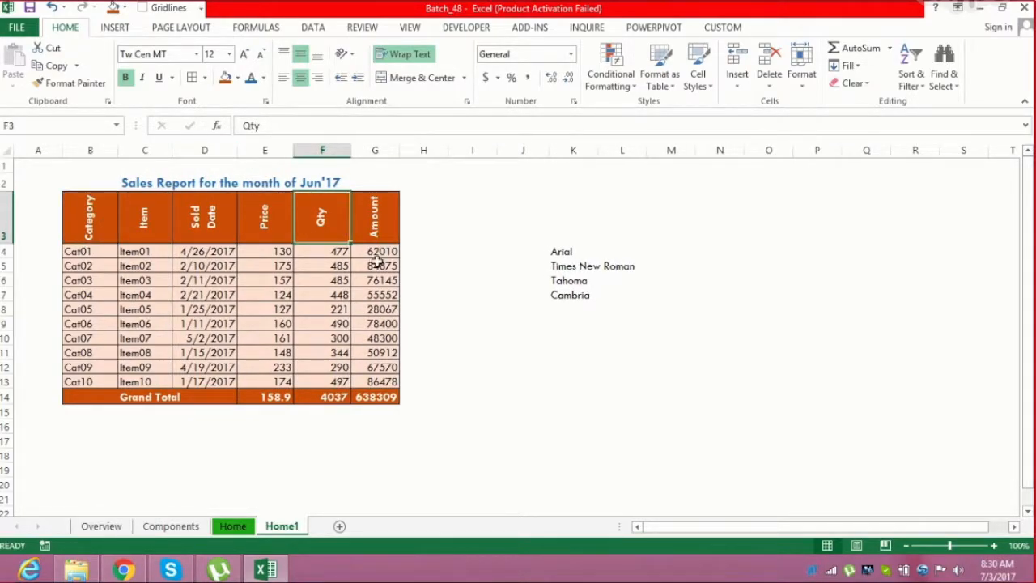
# Move the font name list from K4:K7 to column R starting at row 2
pyautogui.click(559, 254)
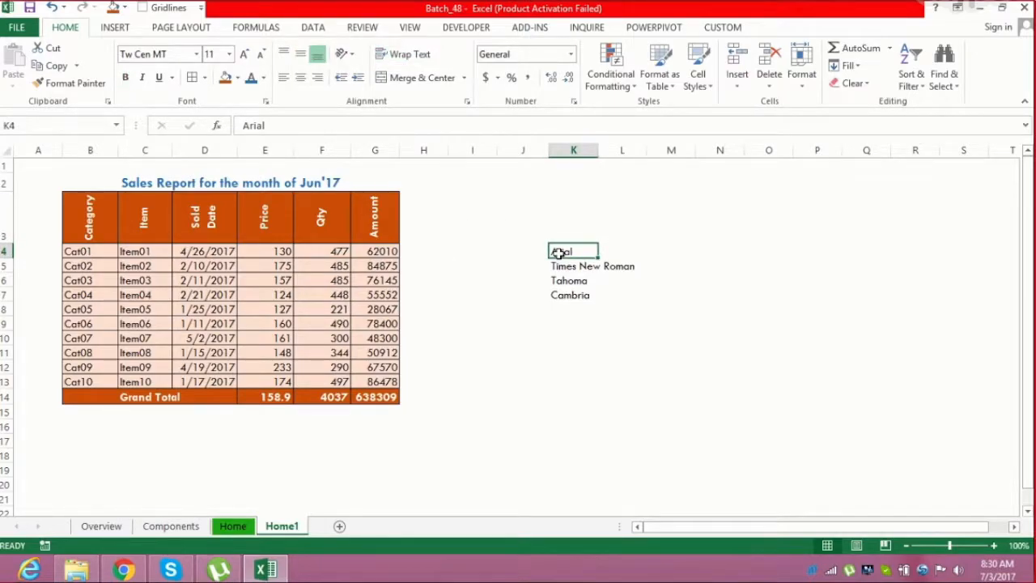
pyautogui.hotkey('ctrl', 'shift', 'Down')
pyautogui.hotkey('ctrl', 'c')
pyautogui.press('Right')
pyautogui.press('Up')
pyautogui.press('Up')
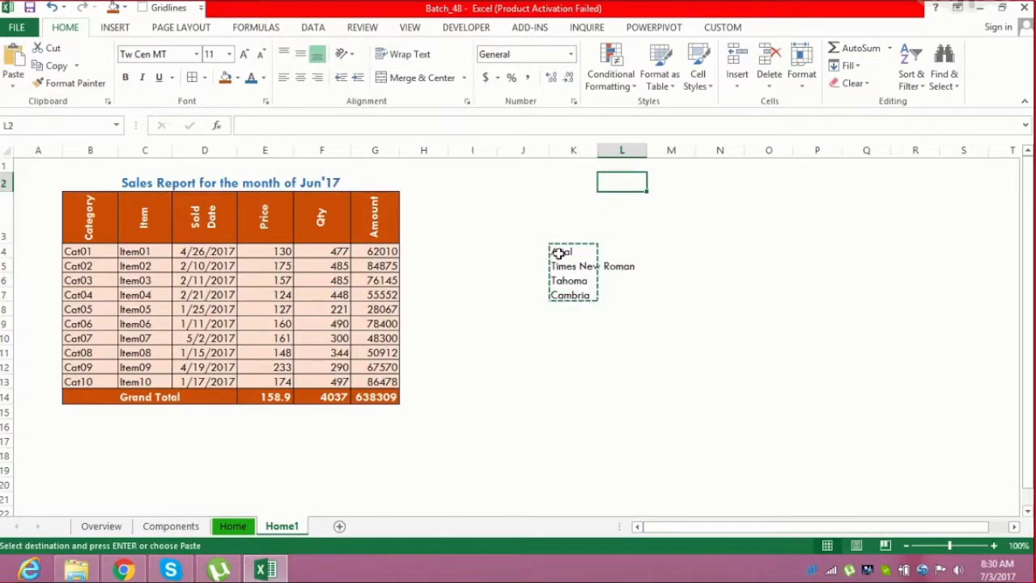
pyautogui.press('Right')
pyautogui.press('Right')
pyautogui.press('Right')
pyautogui.press('Right')
pyautogui.press('Right')
pyautogui.press('Right')
pyautogui.press('Return')
# Copy the whole formatted table B2:G14 and paste it starting at cell I2
pyautogui.press('Left')
pyautogui.press('Left')
pyautogui.press('Left')
pyautogui.press('Left')
pyautogui.press('Left')
pyautogui.press('Left')
pyautogui.press('Left')
pyautogui.press('Left')
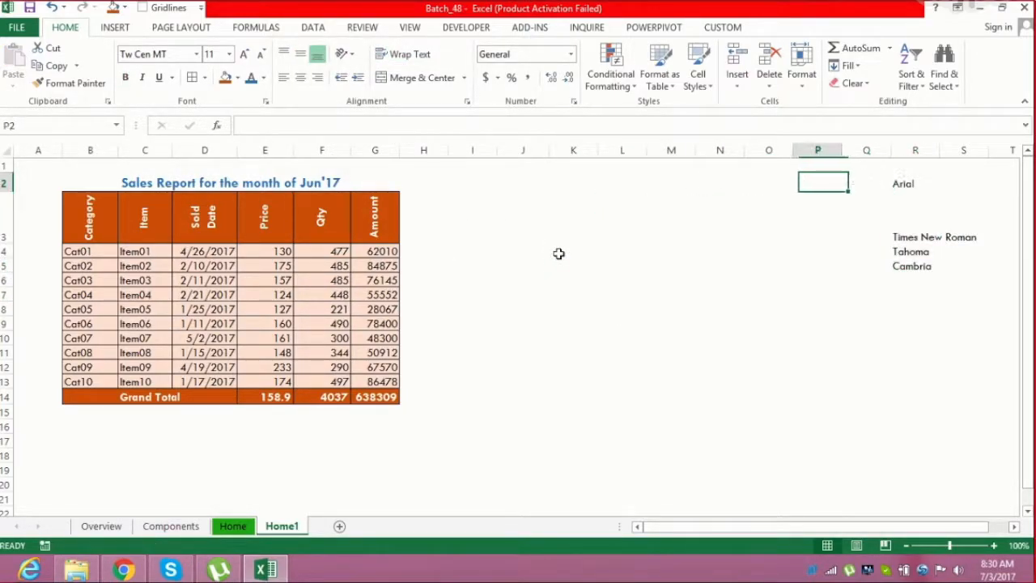
pyautogui.press('Down')
pyautogui.press('Left')
pyautogui.press('Left')
pyautogui.press('Left')
pyautogui.press('Left')
pyautogui.press('Left')
pyautogui.press('Left')
pyautogui.press('Left')
pyautogui.press('Left')
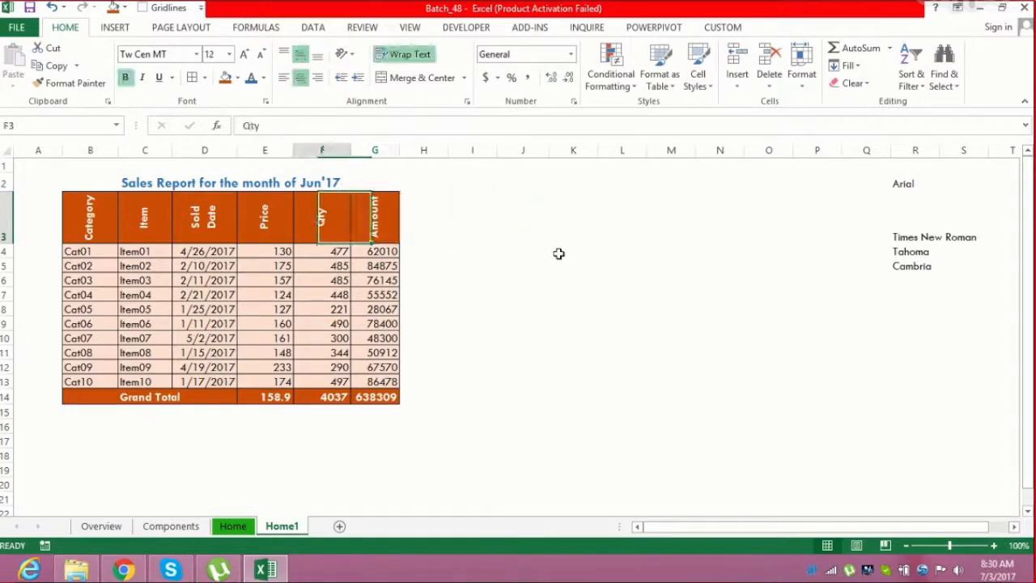
pyautogui.hotkey('shift', 'Up')
pyautogui.hotkey('ctrl', 'shift', 'Down')
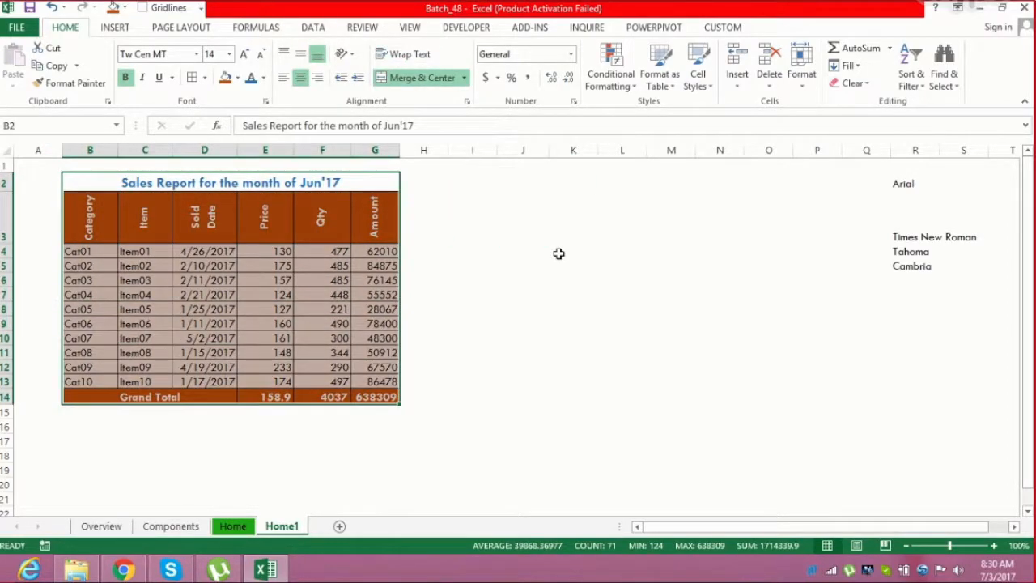
pyautogui.hotkey('ctrl', 'c')
pyautogui.press('Up')
pyautogui.press('Right')
pyautogui.press('Right')
pyautogui.hotkey('ctrl', 'v')
pyautogui.press('Escape')
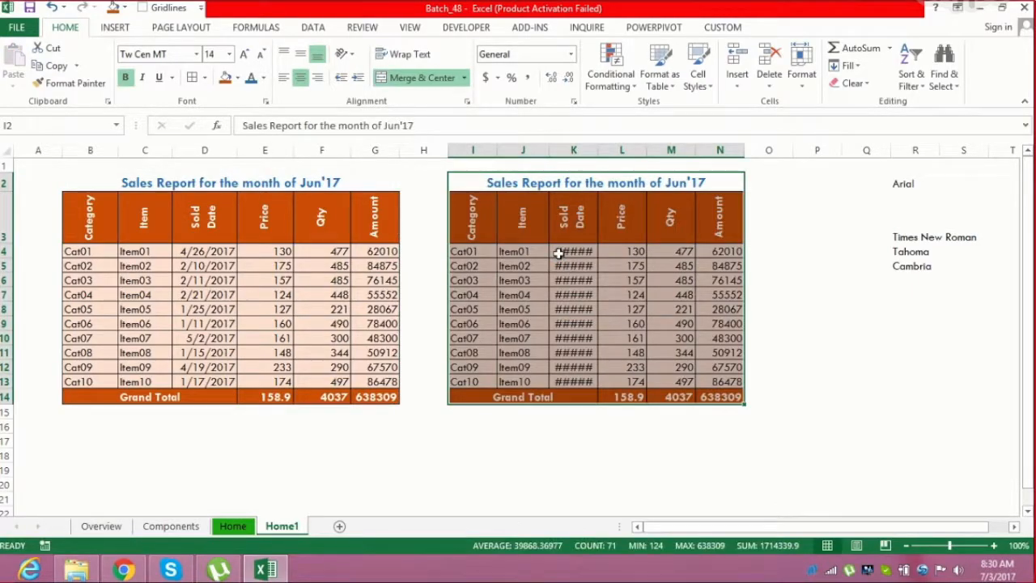
# Copy the header row B3:G3 and paste it onto I3 keeping the source column widths
pyautogui.press('Down')
pyautogui.press('Down')
pyautogui.press('Up')
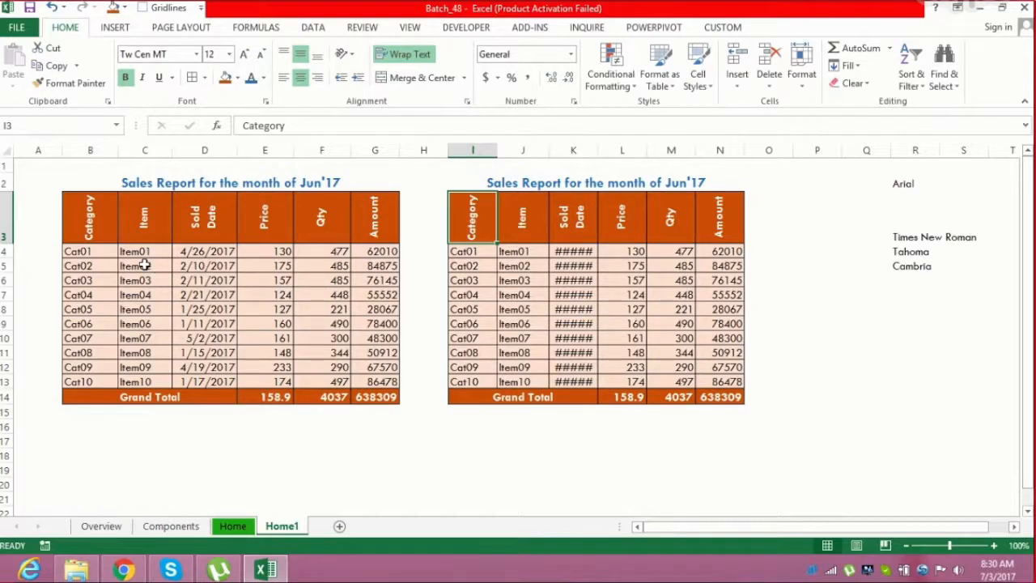
pyautogui.moveTo(86, 209); pyautogui.dragTo(366, 234)
pyautogui.hotkey('ctrl', 'c')
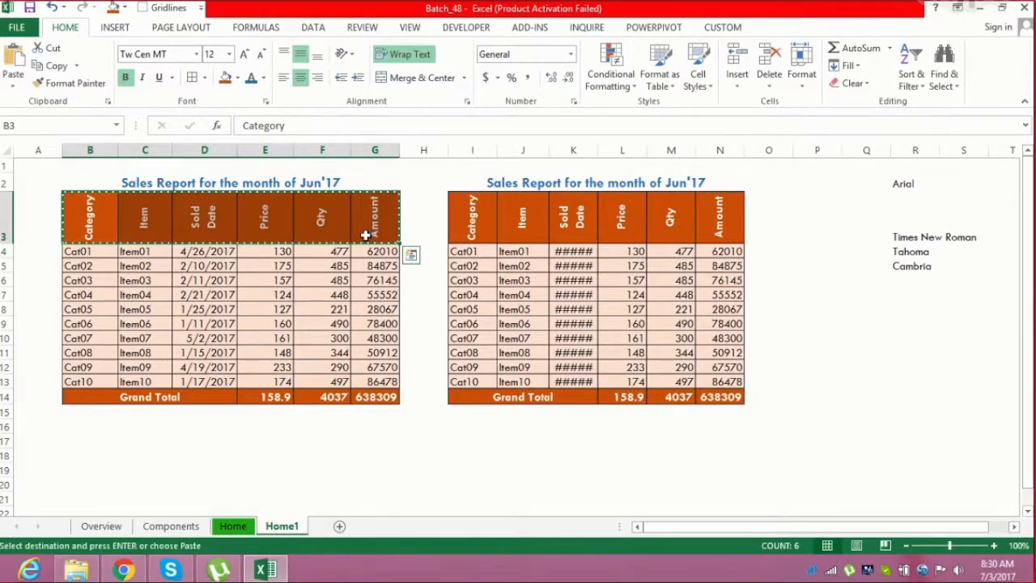
pyautogui.click(474, 230)
pyautogui.click(13, 83)
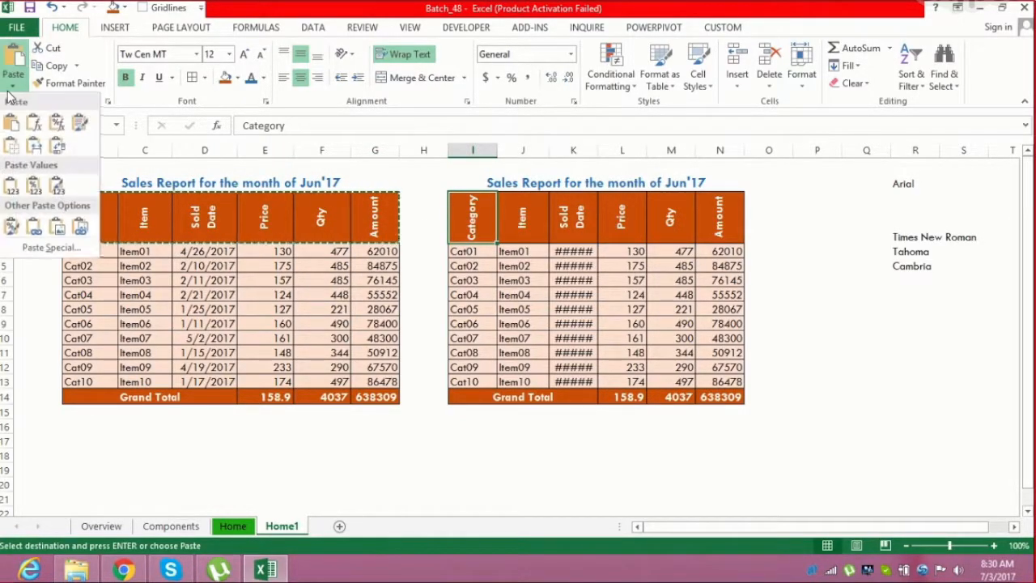
pyautogui.click(39, 147)
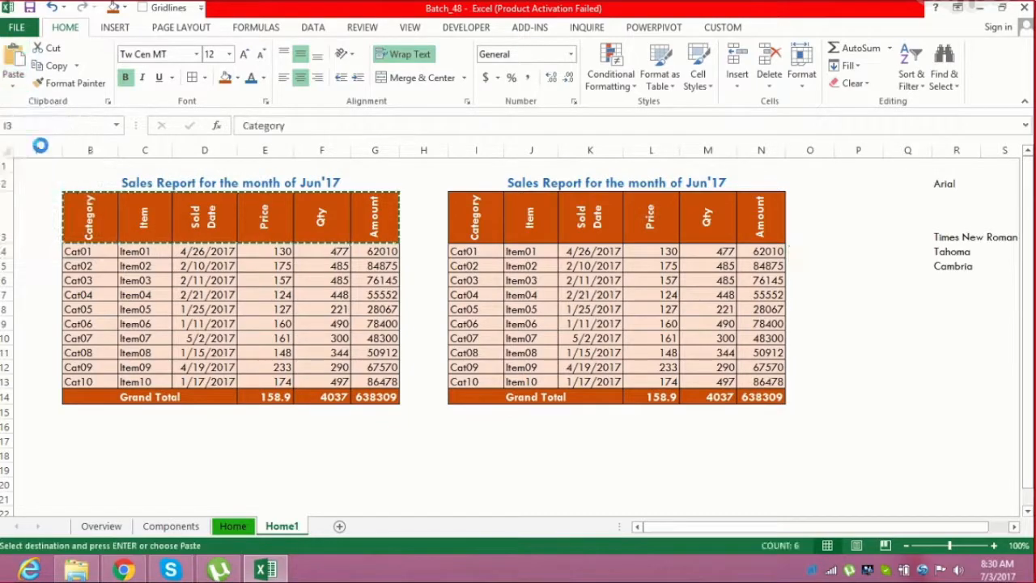
pyautogui.click(559, 304)
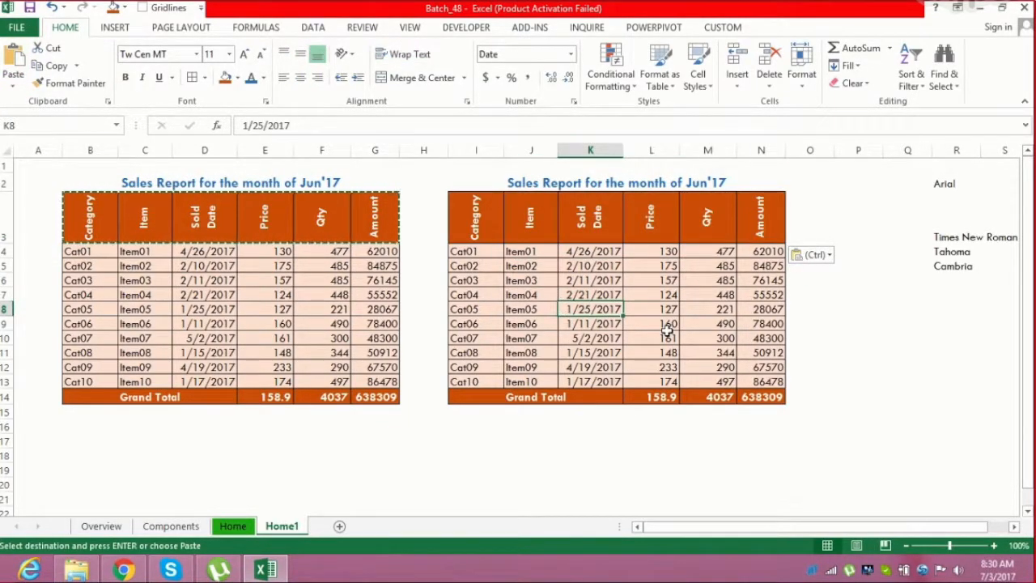
pyautogui.press('Escape')
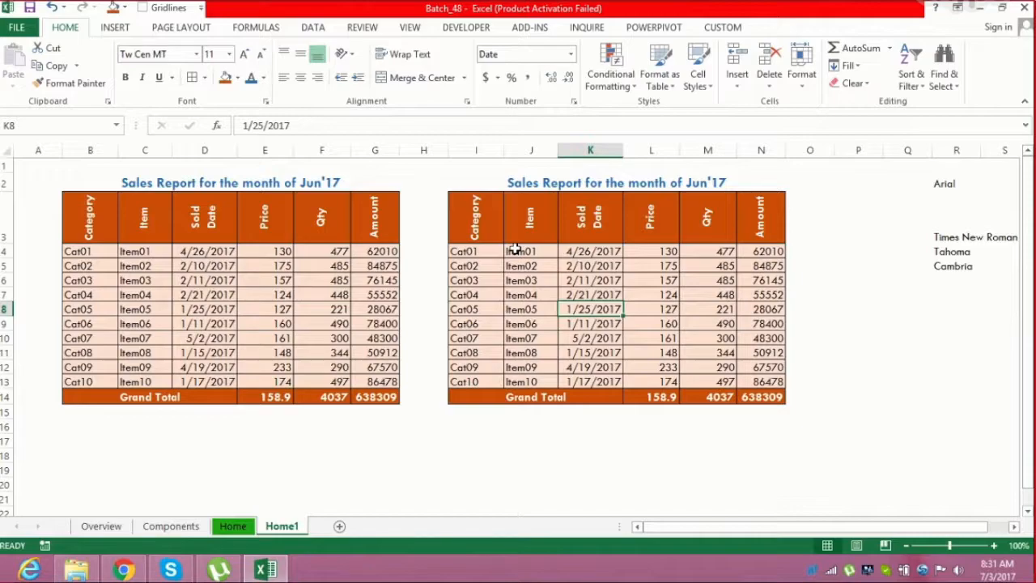
# Give the copied table I3:N14 a thick outside border and dotted inside borders through More Borders
pyautogui.moveTo(482, 231); pyautogui.dragTo(771, 399)
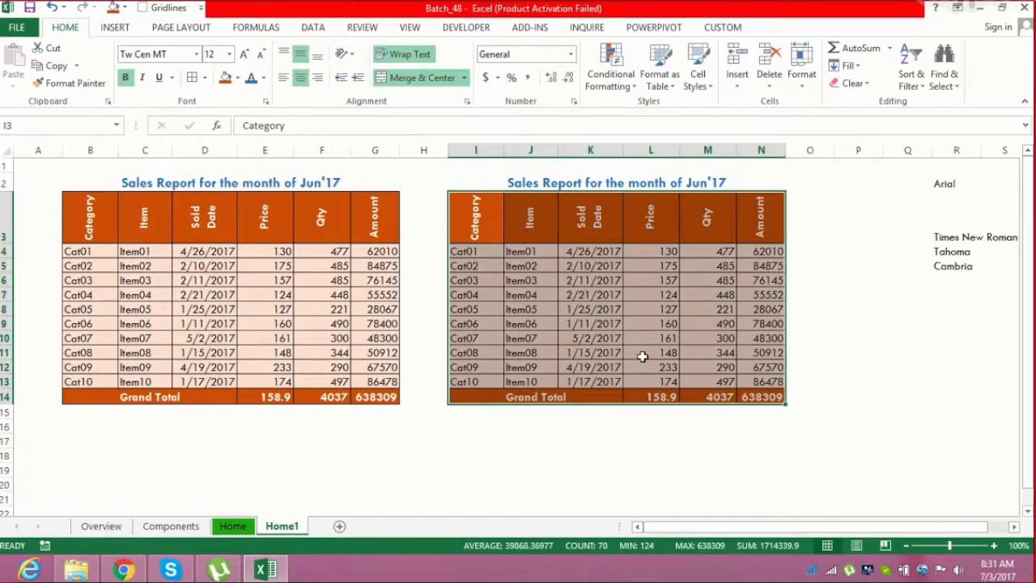
pyautogui.click(206, 78)
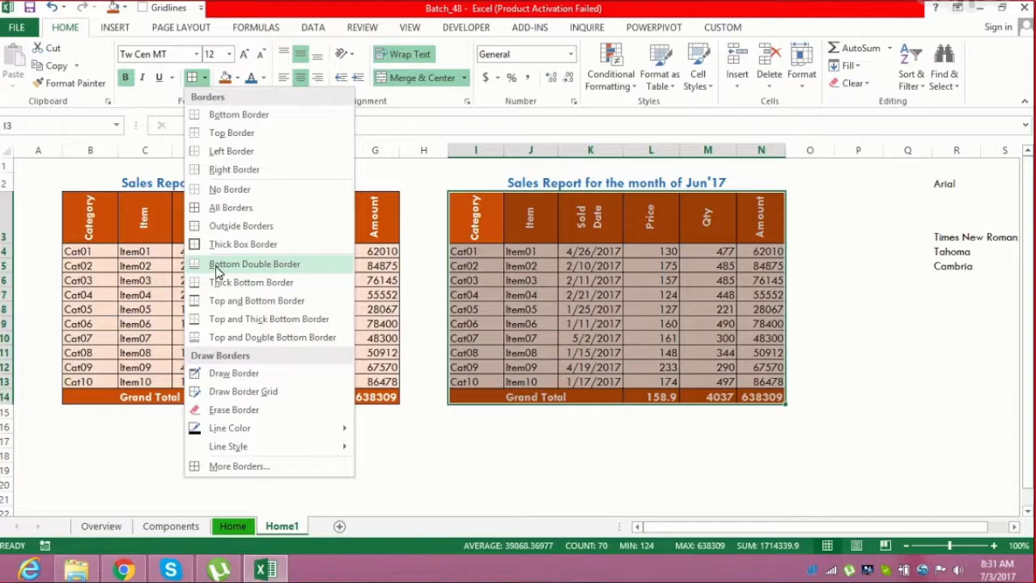
pyautogui.click(243, 469)
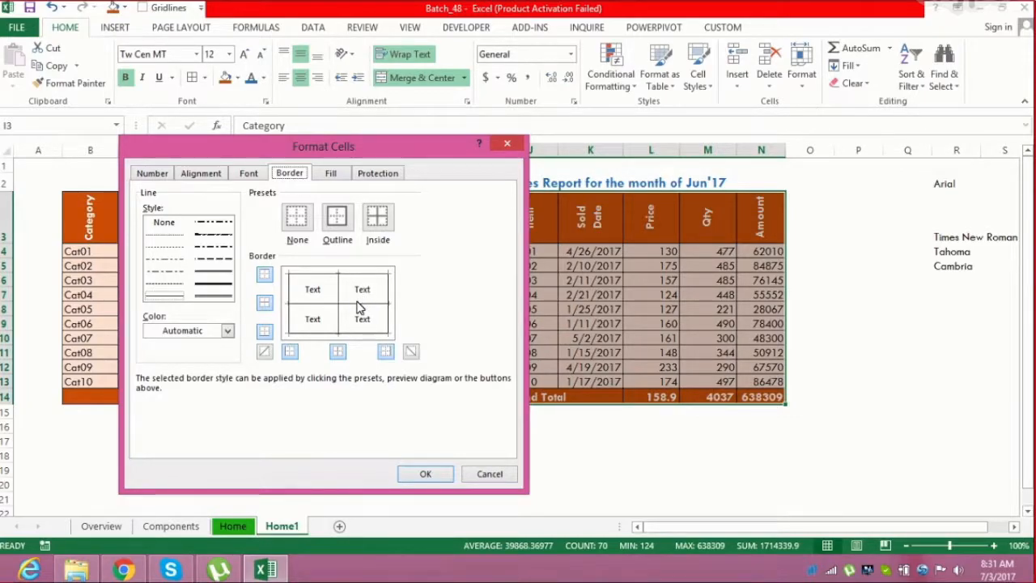
pyautogui.click(220, 275)
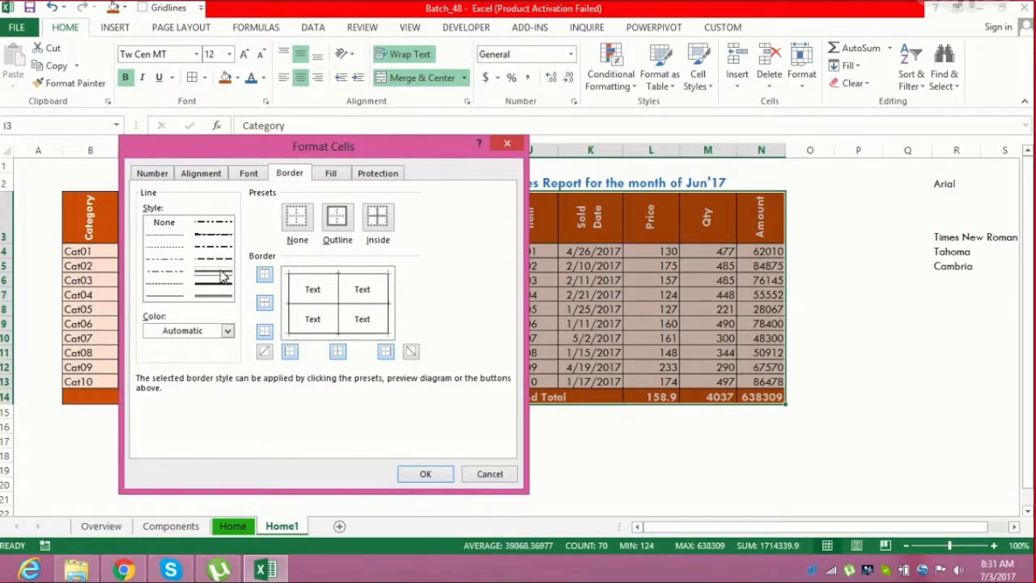
pyautogui.click(293, 291)
pyautogui.click(388, 302)
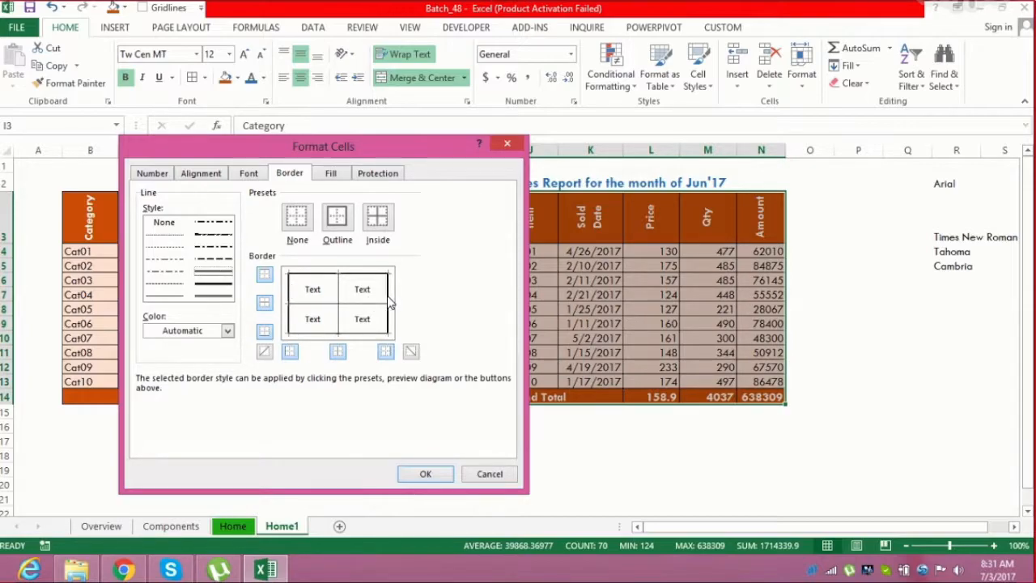
pyautogui.click(376, 333)
pyautogui.click(169, 235)
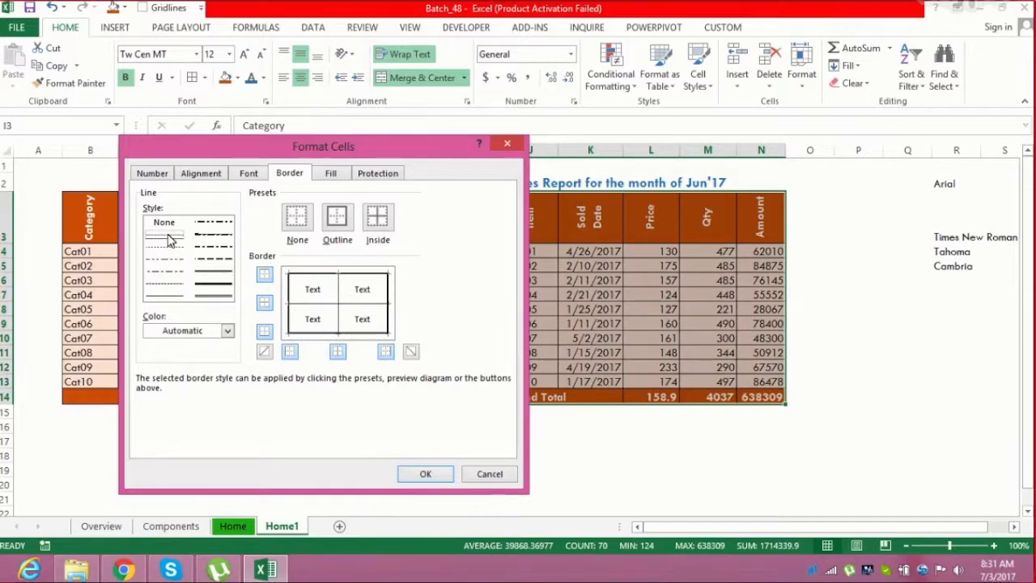
pyautogui.click(339, 295)
pyautogui.click(425, 475)
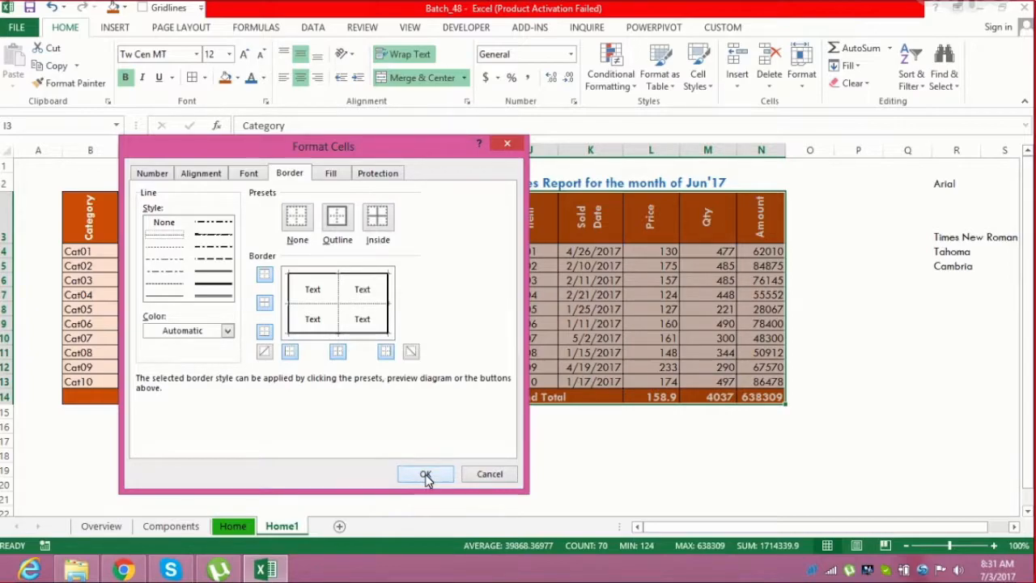
pyautogui.click(495, 322)
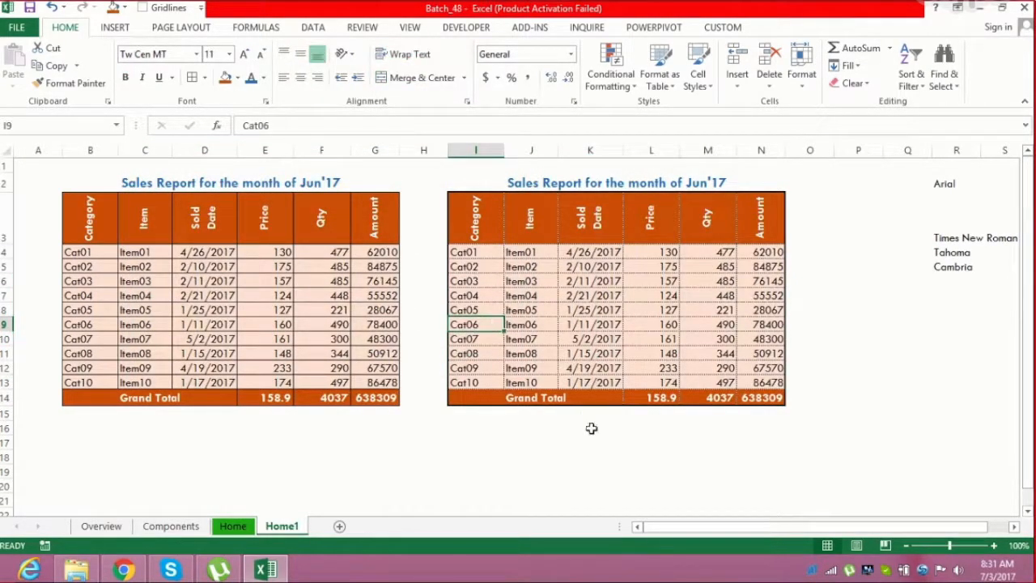
# Give the copied header row I3:N3 a double-line bottom border using the custom border settings
pyautogui.moveTo(486, 232); pyautogui.dragTo(754, 215)
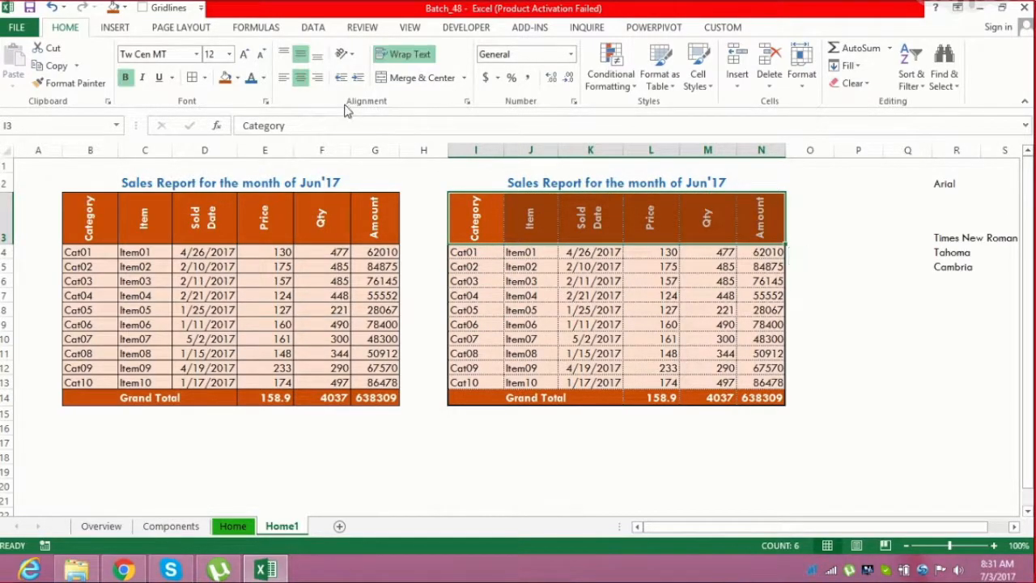
pyautogui.click(207, 79)
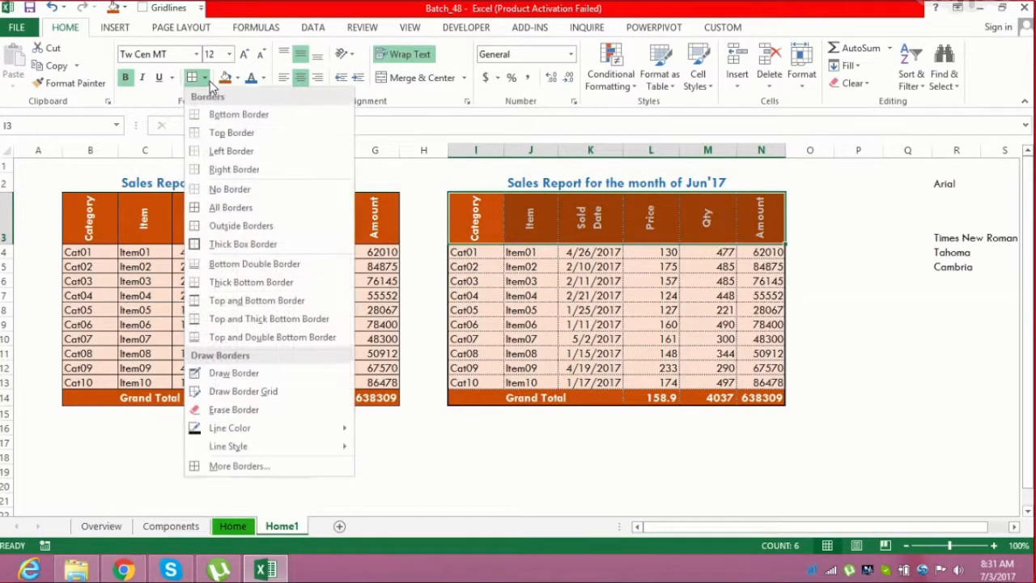
pyautogui.click(230, 465)
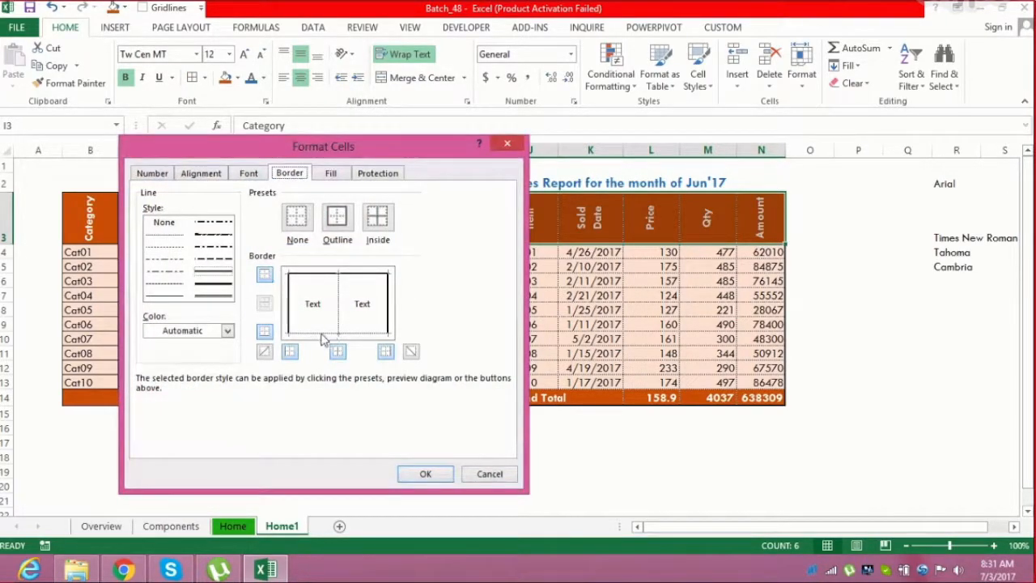
pyautogui.click(223, 299)
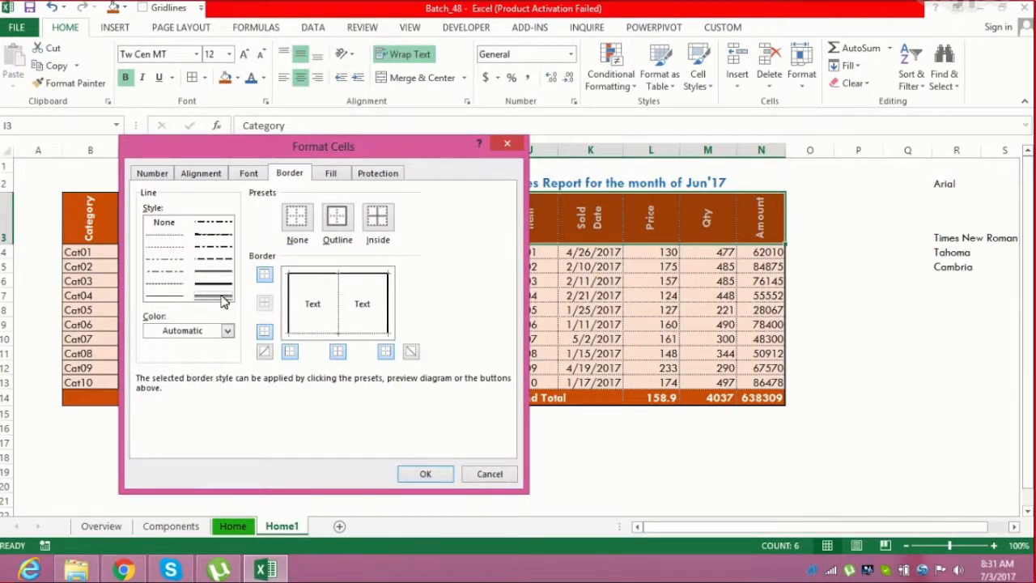
pyautogui.click(321, 332)
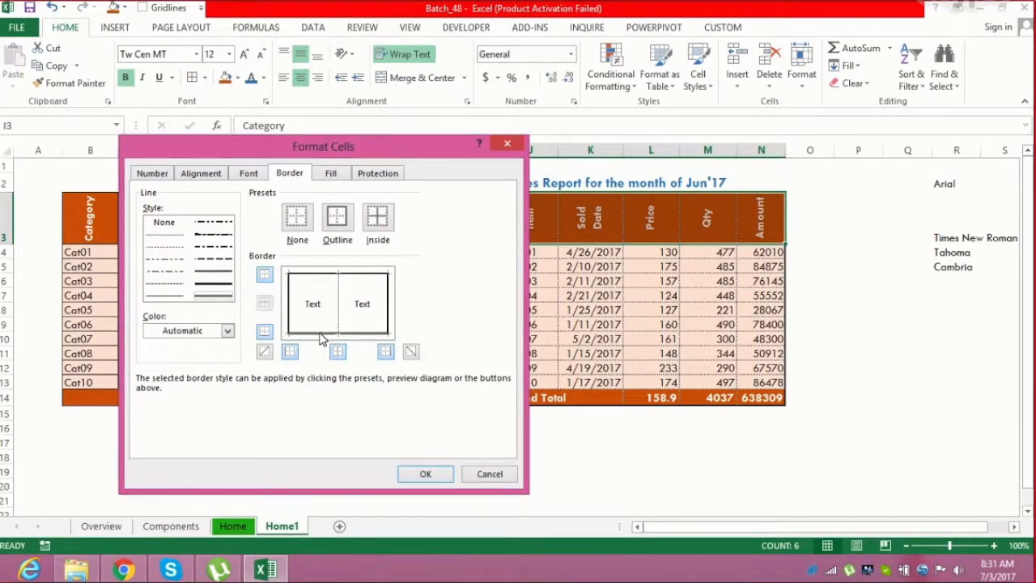
pyautogui.click(425, 473)
# Give the copied Grand Total row I14:N14 a double-line top border using the custom border settings
pyautogui.click(521, 268)
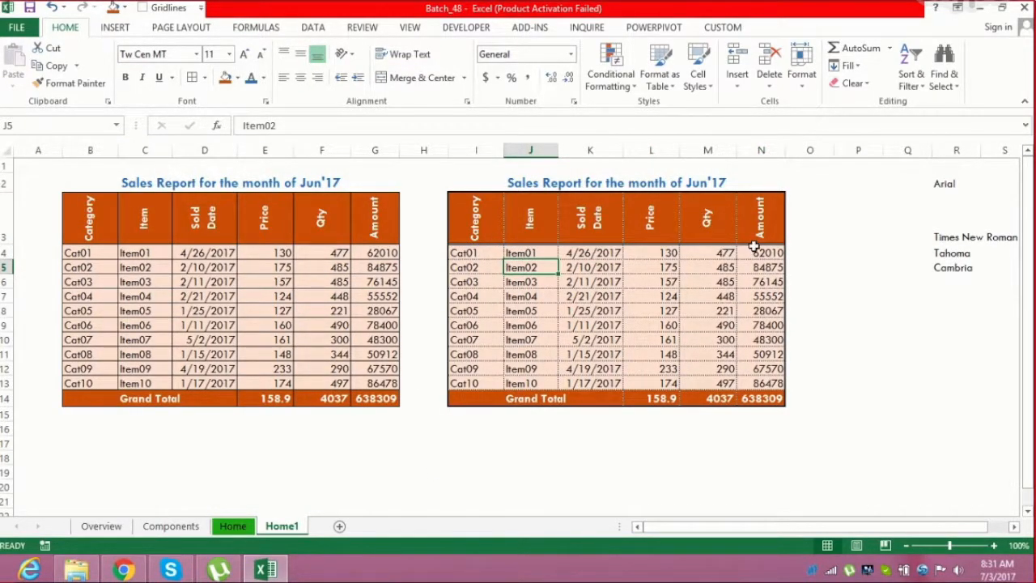
pyautogui.moveTo(480, 399); pyautogui.dragTo(755, 394)
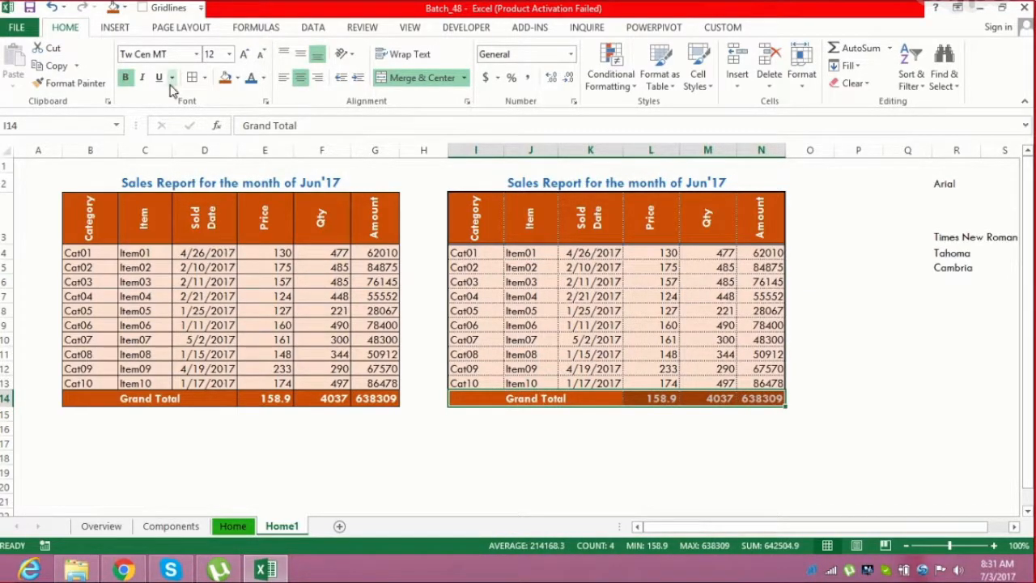
pyautogui.click(204, 78)
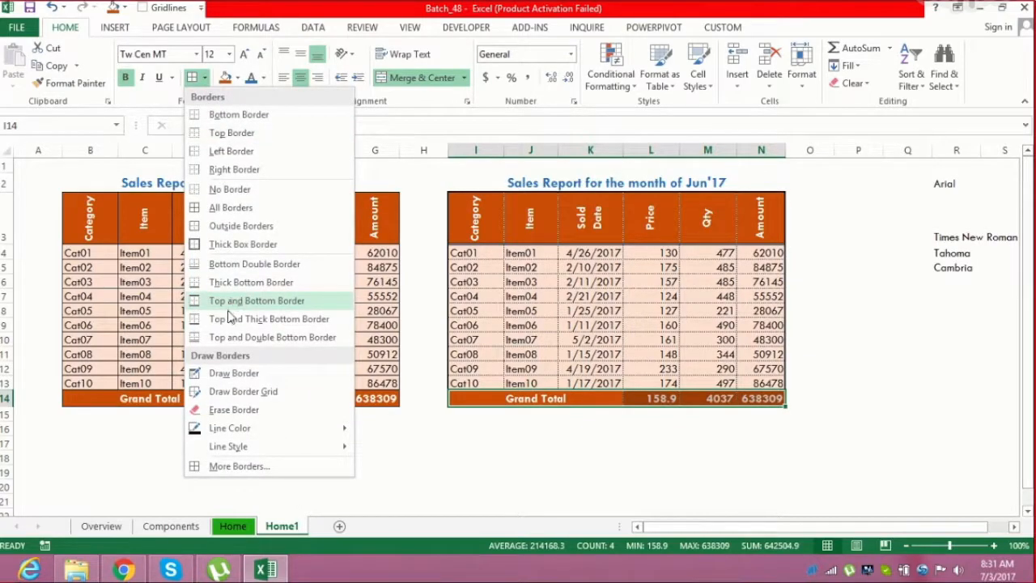
pyautogui.click(229, 466)
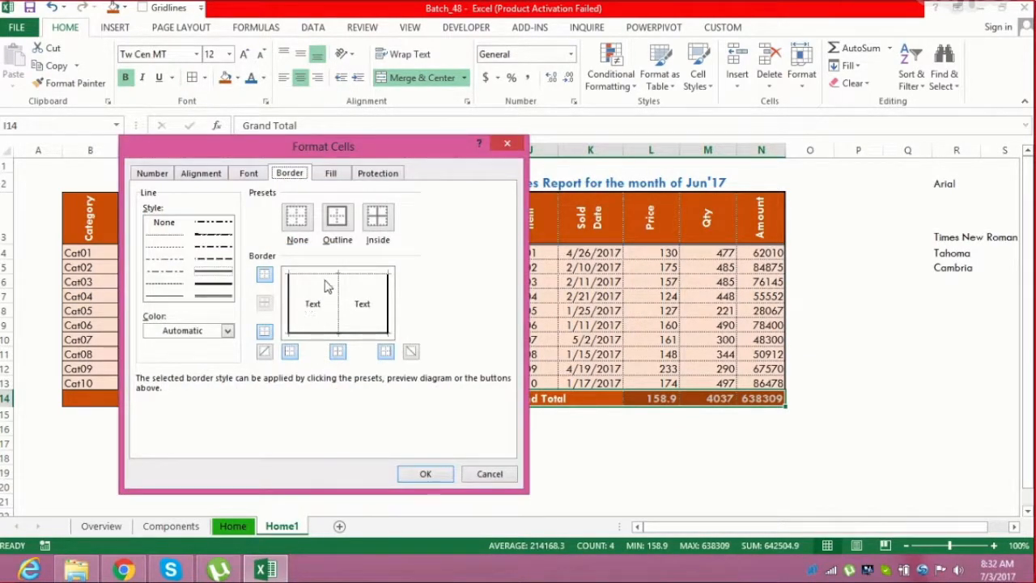
pyautogui.click(205, 297)
pyautogui.click(318, 283)
pyautogui.click(424, 473)
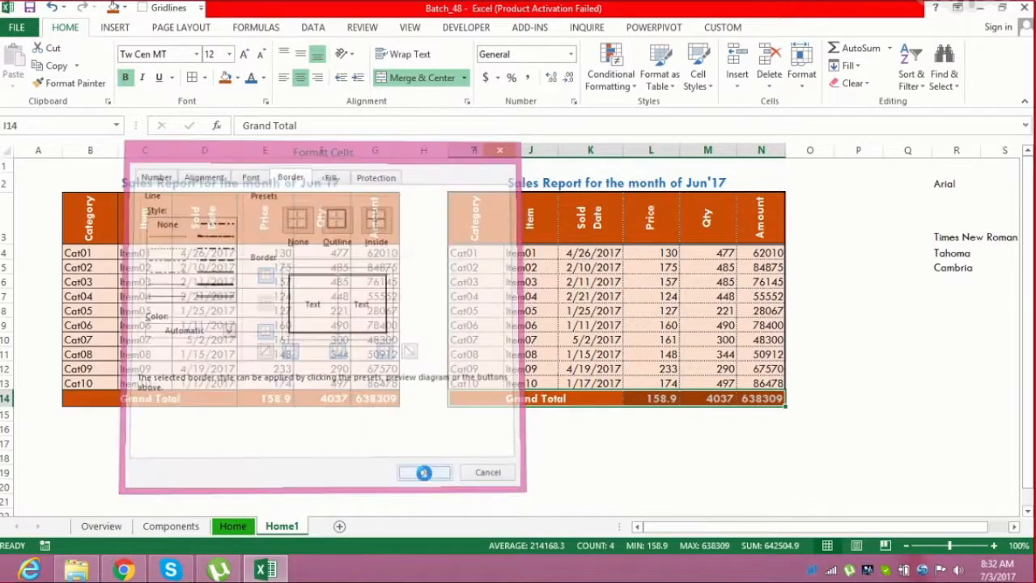
pyautogui.click(487, 445)
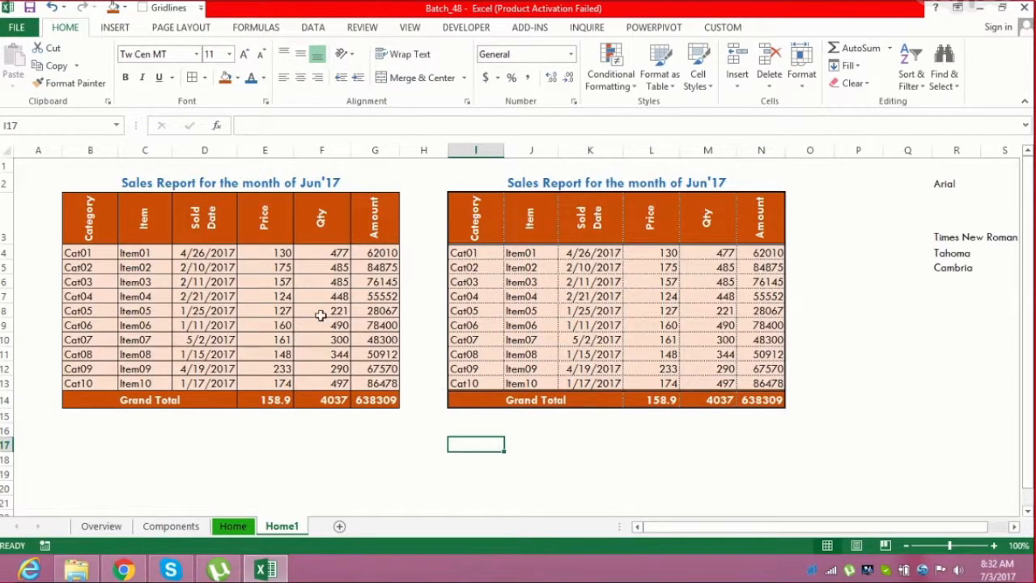
# Compare the original table B3:G14 with the copied table I3:N14 by selecting their ranges and individual cells
pyautogui.moveTo(184, 209); pyautogui.dragTo(381, 400)
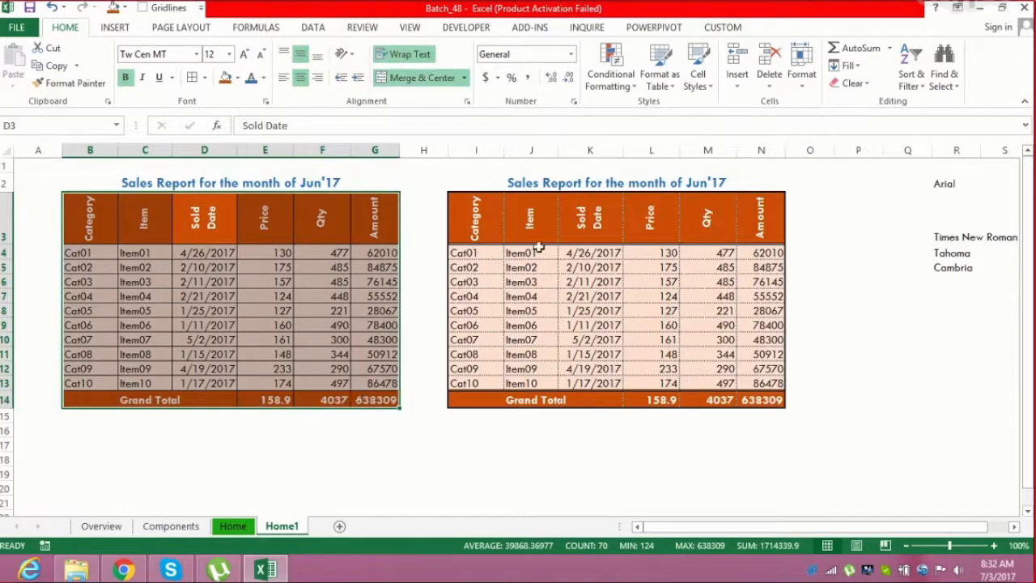
pyautogui.moveTo(492, 231); pyautogui.dragTo(770, 409)
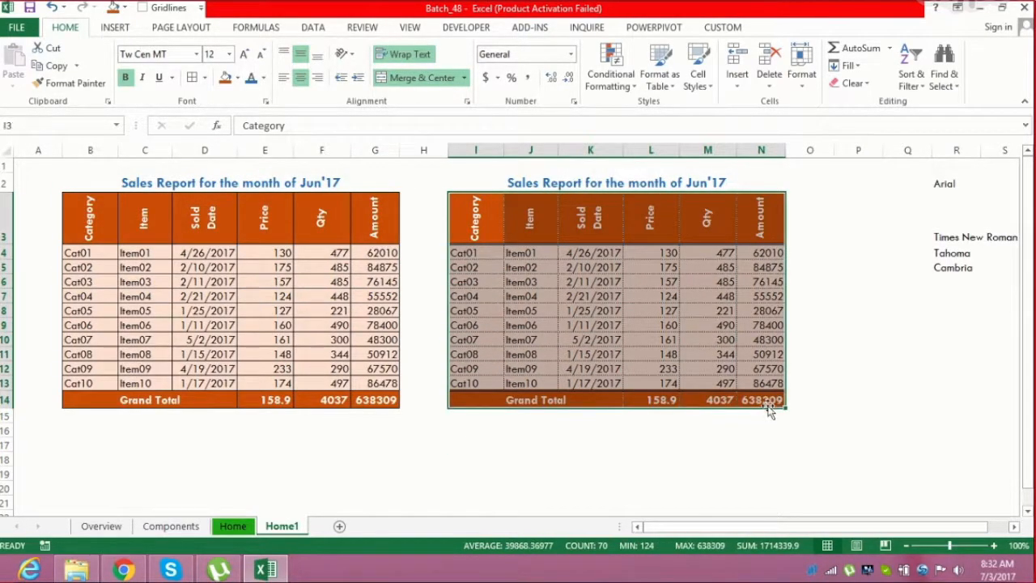
pyautogui.click(803, 356)
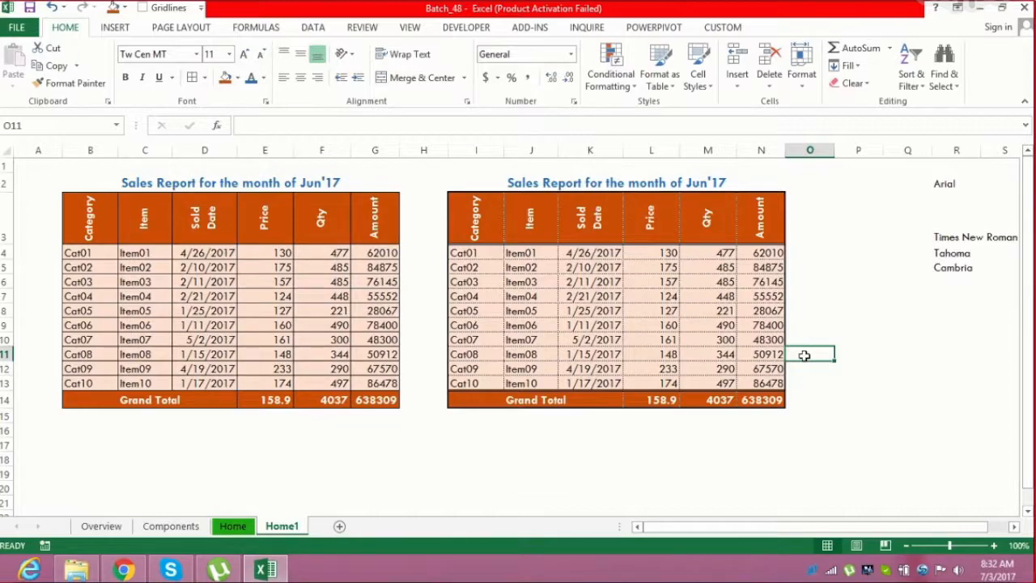
pyautogui.moveTo(91, 215); pyautogui.dragTo(380, 391)
pyautogui.moveTo(465, 212); pyautogui.dragTo(768, 400)
pyautogui.click(765, 339)
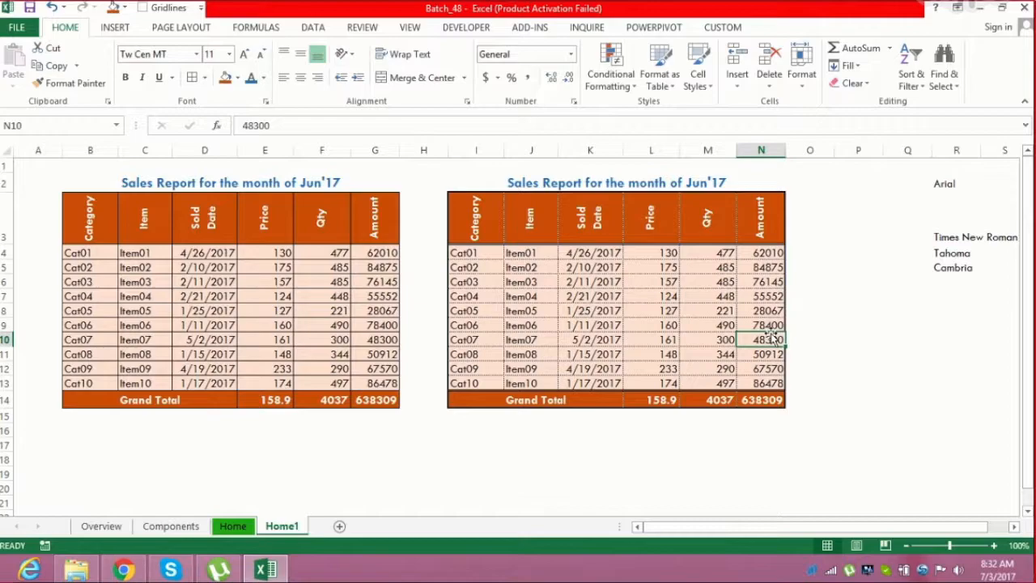
pyautogui.moveTo(463, 253); pyautogui.dragTo(518, 340)
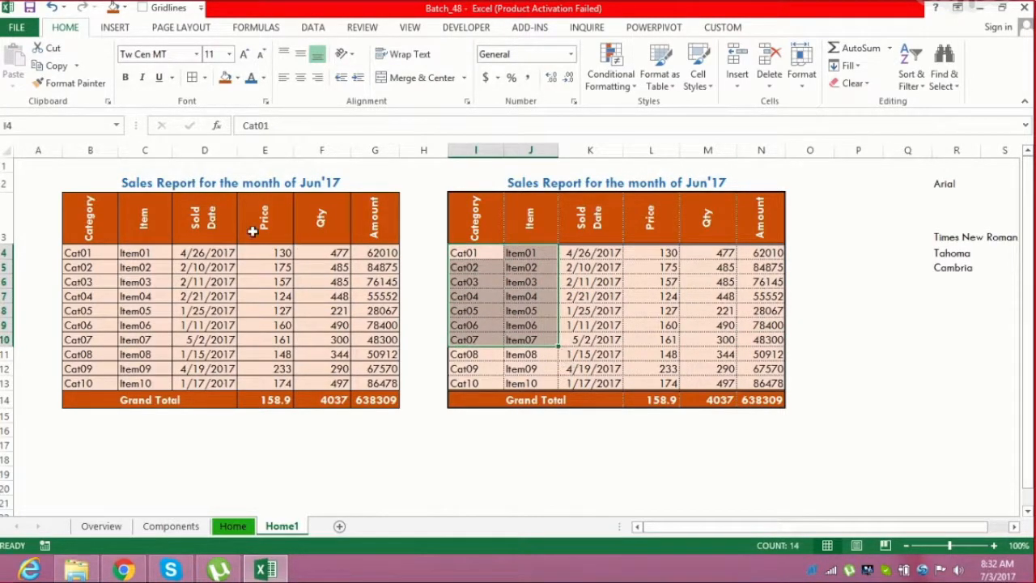
pyautogui.moveTo(89, 229); pyautogui.dragTo(374, 400)
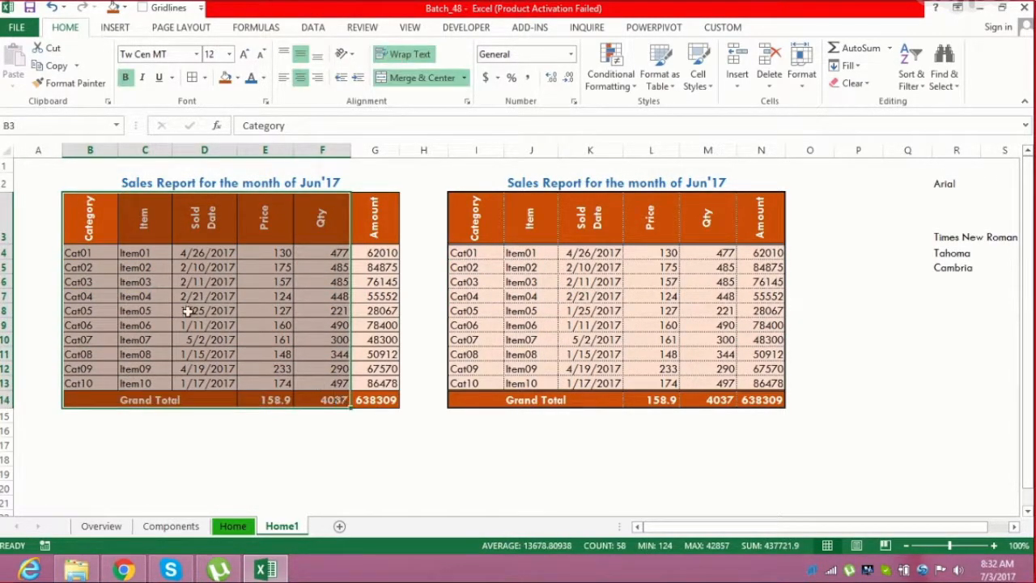
pyautogui.click(265, 310)
pyautogui.click(514, 296)
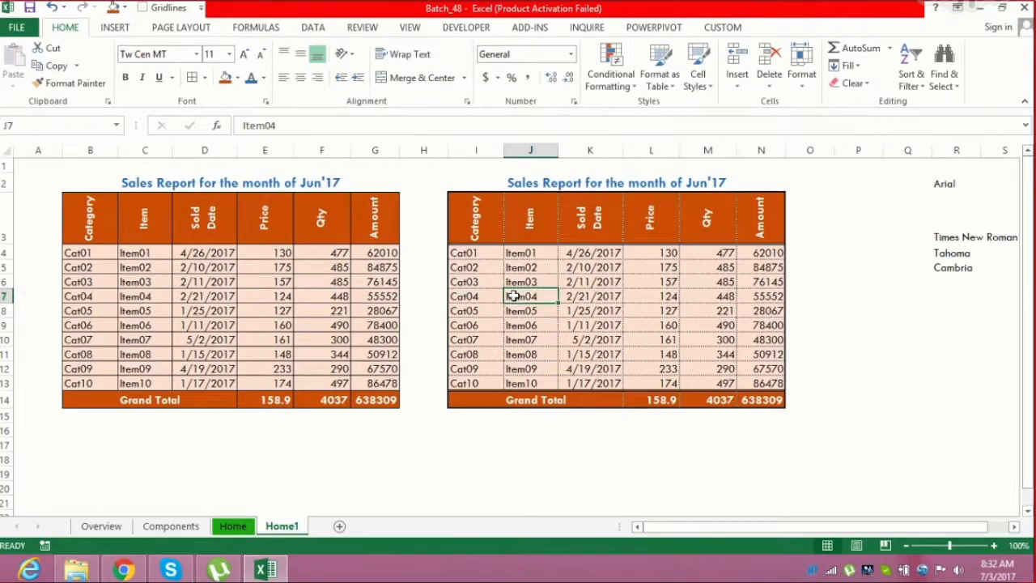
pyautogui.click(615, 278)
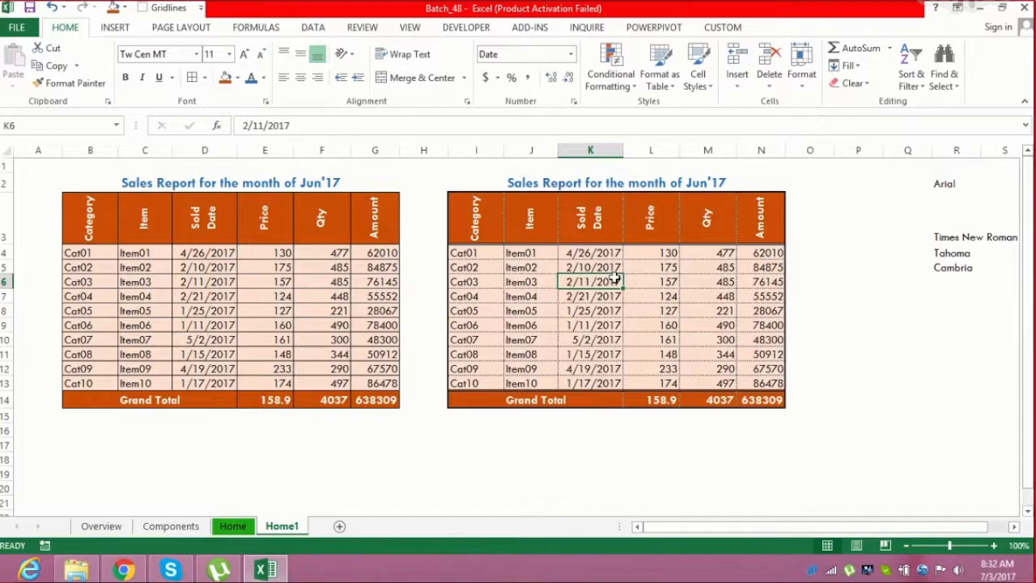
pyautogui.click(332, 280)
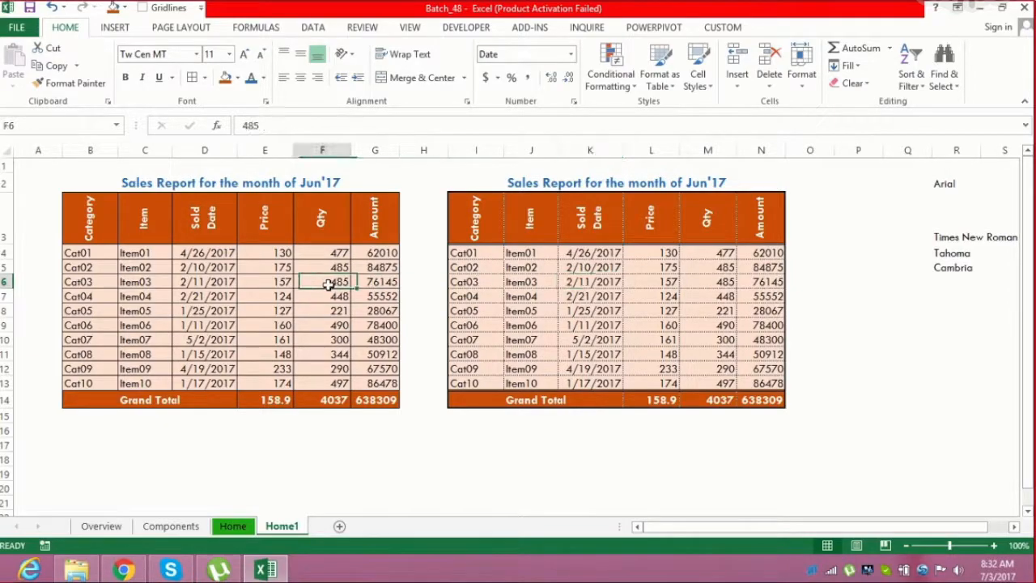
pyautogui.click(534, 284)
pyautogui.moveTo(481, 214); pyautogui.dragTo(601, 381)
pyautogui.click(640, 369)
pyautogui.click(563, 314)
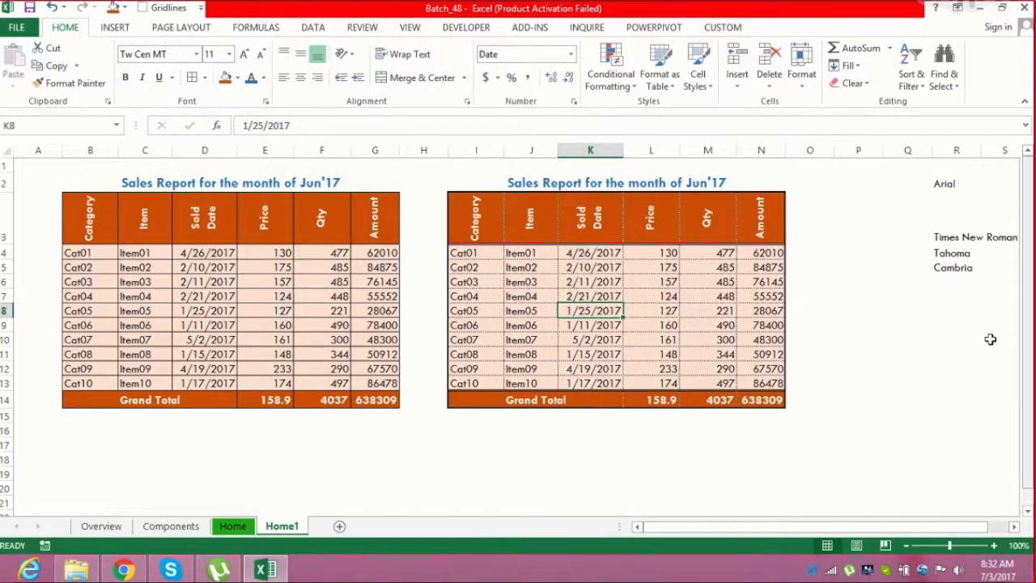
pyautogui.click(142, 296)
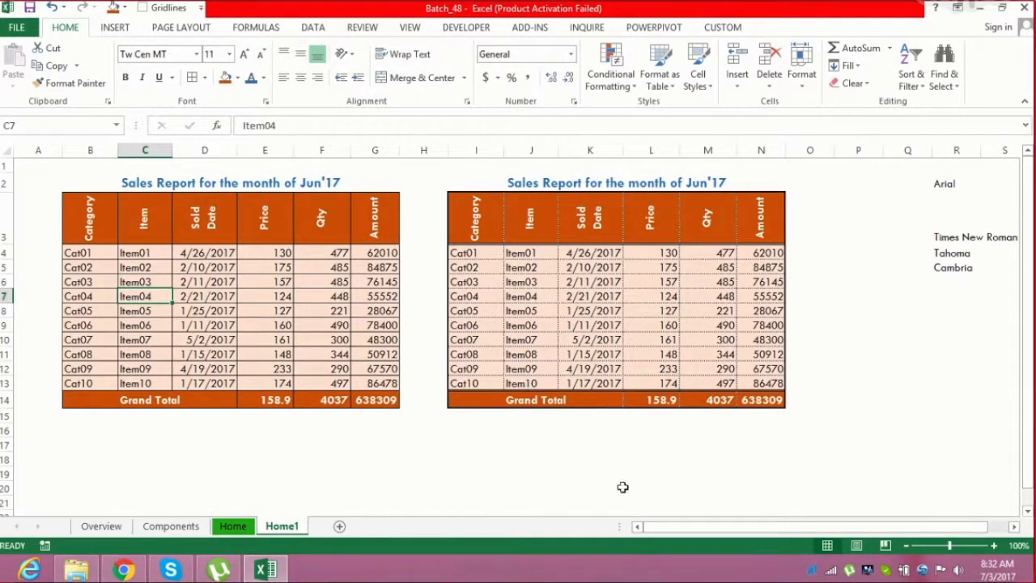
pyautogui.click(588, 484)
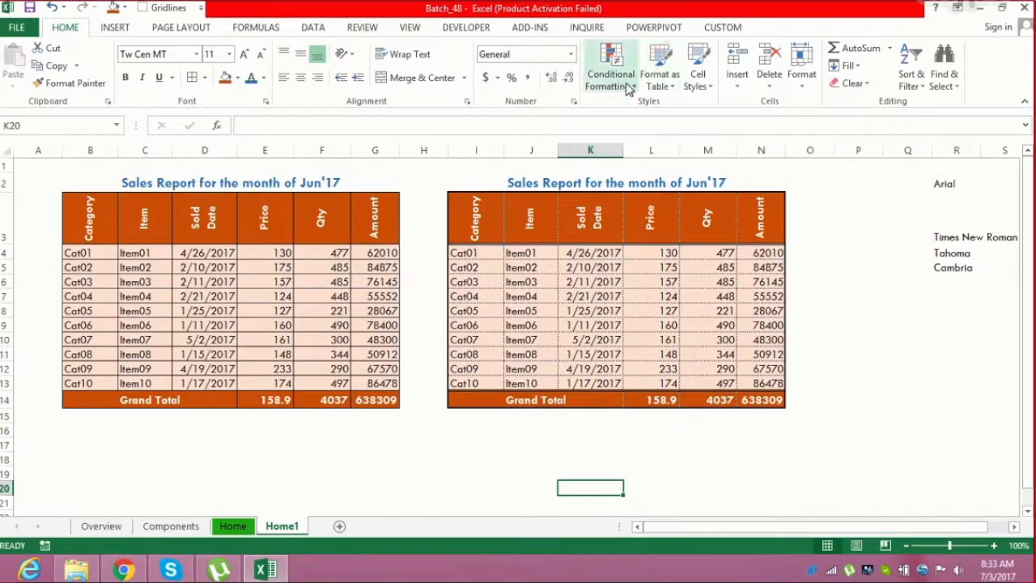
# Enter the heading "Conditional Formatting" in cell B20 and make it bold
pyautogui.click(1027, 512)
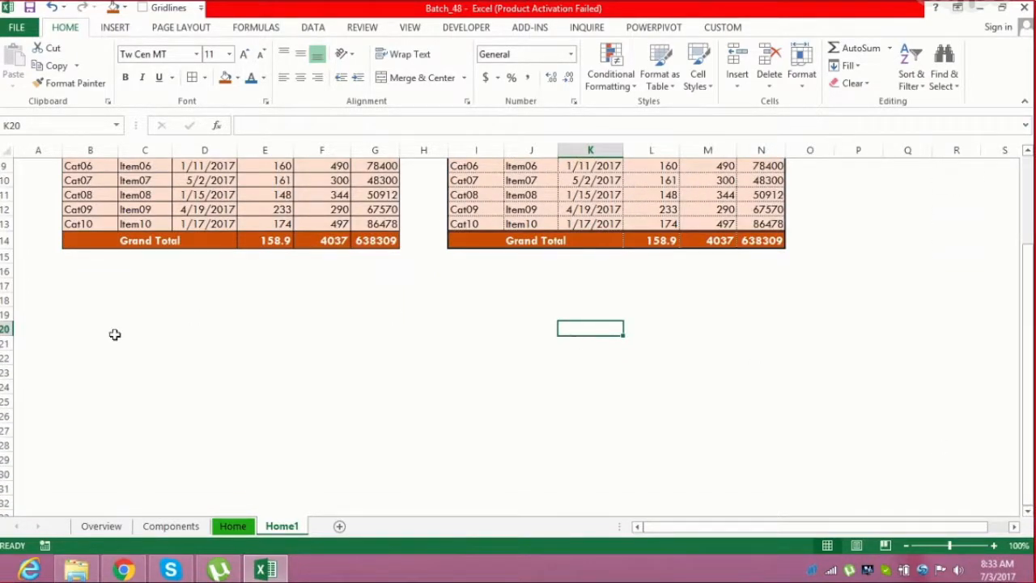
pyautogui.click(78, 326)
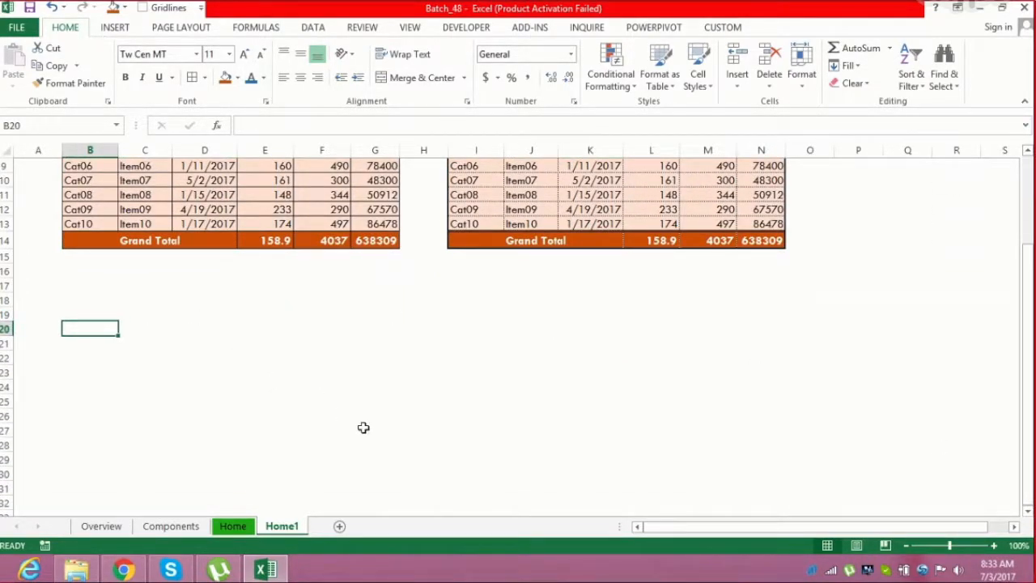
pyautogui.write('Conditional')
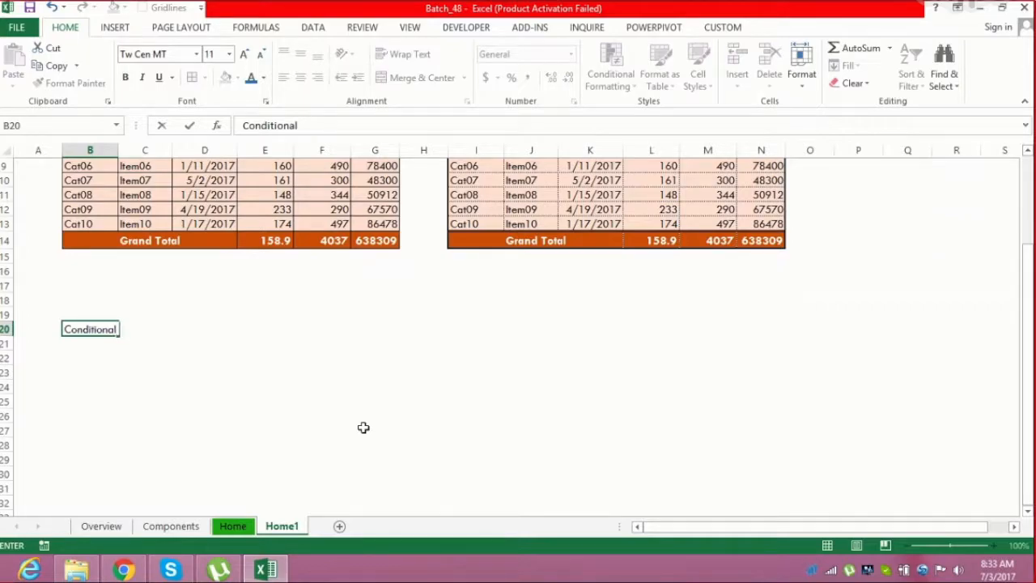
pyautogui.write(' Formatting')
pyautogui.press('Return')
pyautogui.press('Up')
# Copy the formatted second table starting from its title in I2 through row 14
pyautogui.press('Up')
pyautogui.press('Down')
pyautogui.hotkey('ctrl', 'b')
pyautogui.press('Right')
pyautogui.press('Up')
pyautogui.press('Right')
pyautogui.press('Right')
pyautogui.press('Right')
pyautogui.press('Right')
pyautogui.press('Right')
pyautogui.press('Right')
pyautogui.press('Right')
pyautogui.press('Right')
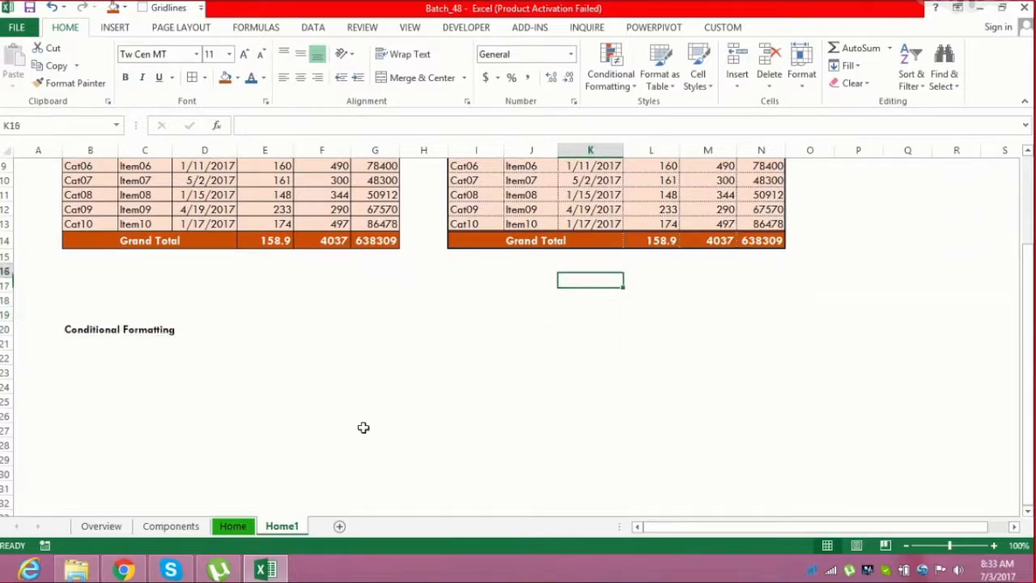
pyautogui.press('Up')
pyautogui.press('Up')
pyautogui.press('Up')
pyautogui.press('Up')
pyautogui.press('Up')
pyautogui.press('Up')
pyautogui.press('Up')
pyautogui.press('Up')
pyautogui.press('Up')
pyautogui.press('Up')
pyautogui.press('Up')
pyautogui.press('Up')
pyautogui.press('Up')
pyautogui.press('Left')
pyautogui.press('Left')
pyautogui.press('Up')
pyautogui.press('Up')
pyautogui.press('Up')
pyautogui.press('Up')
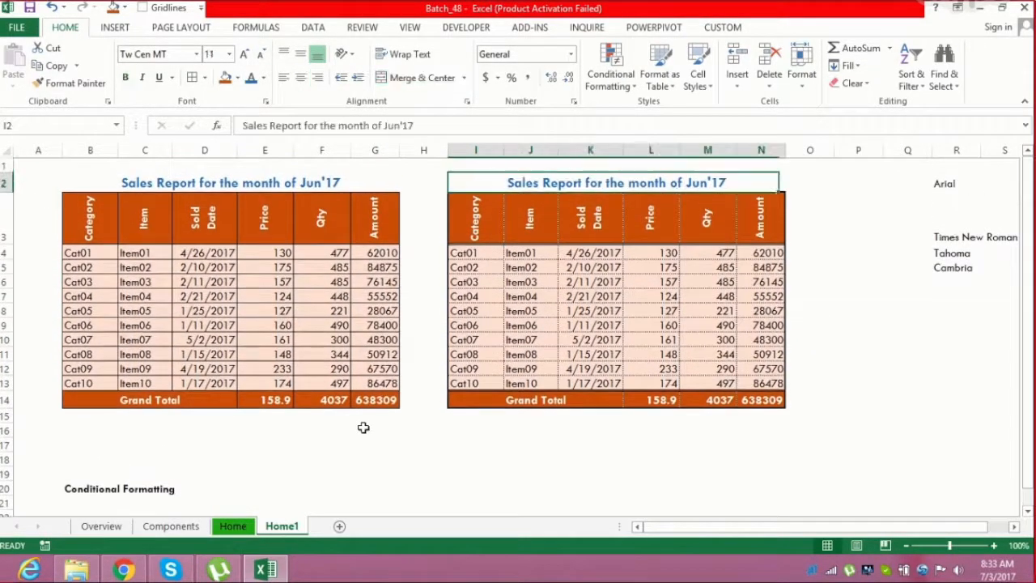
pyautogui.hotkey('shift', 'Down')
pyautogui.hotkey('shift', 'Down')
pyautogui.hotkey('shift', 'Down')
pyautogui.hotkey('shift', 'Down')
pyautogui.hotkey('shift', 'Down')
pyautogui.hotkey('shift', 'Down')
pyautogui.hotkey('shift', 'Down')
pyautogui.hotkey('shift', 'Down')
pyautogui.hotkey('shift', 'Down')
pyautogui.hotkey('shift', 'Down')
pyautogui.hotkey('shift', 'Down')
pyautogui.hotkey('shift', 'Down')
pyautogui.hotkey('ctrl', 'c')
# Paste the copied table starting at cell B23 below the Conditional Formatting heading
pyautogui.press('Down')
pyautogui.press('Down')
pyautogui.press('Down')
pyautogui.press('Down')
pyautogui.press('Down')
pyautogui.press('Down')
pyautogui.press('Down')
pyautogui.press('Down')
pyautogui.press('Down')
pyautogui.press('Down')
pyautogui.press('Down')
pyautogui.press('Down')
pyautogui.press('Down')
pyautogui.press('Down')
pyautogui.press('Down')
pyautogui.press('Down')
pyautogui.press('Down')
pyautogui.press('Down')
pyautogui.press('Down')
pyautogui.press('Down')
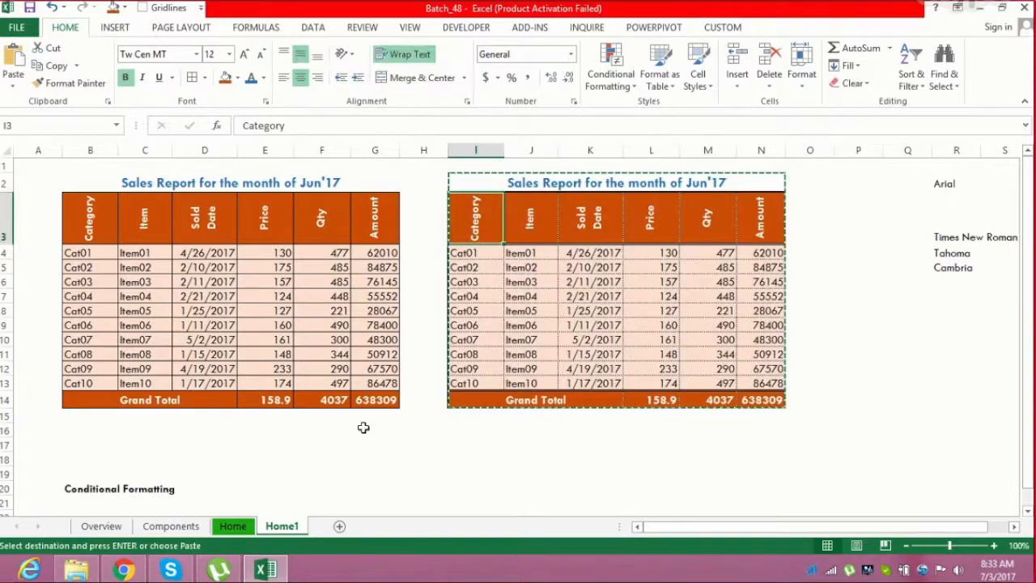
pyautogui.press('Left')
pyautogui.press('Left')
pyautogui.press('Left')
pyautogui.press('Left')
pyautogui.press('Left')
pyautogui.press('Left')
pyautogui.press('Up')
pyautogui.press('Up')
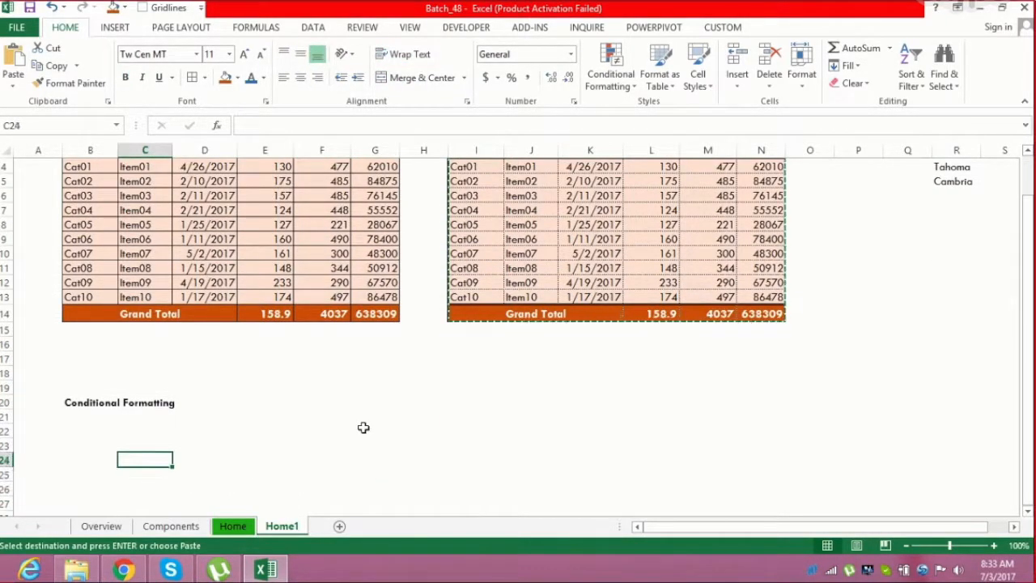
pyautogui.press('Left')
pyautogui.press('Up')
pyautogui.hotkey('ctrl', 'v')
# Paste the copied table a second time starting at cell I23
pyautogui.press('Down')
pyautogui.press('Down')
pyautogui.press('Down')
pyautogui.press('Down')
pyautogui.press('Down')
pyautogui.press('Down')
pyautogui.press('Down')
pyautogui.press('Down')
pyautogui.press('Down')
pyautogui.press('Down')
pyautogui.press('Down')
pyautogui.press('Down')
pyautogui.press('Down')
pyautogui.press('Down')
pyautogui.press('Down')
pyautogui.press('Down')
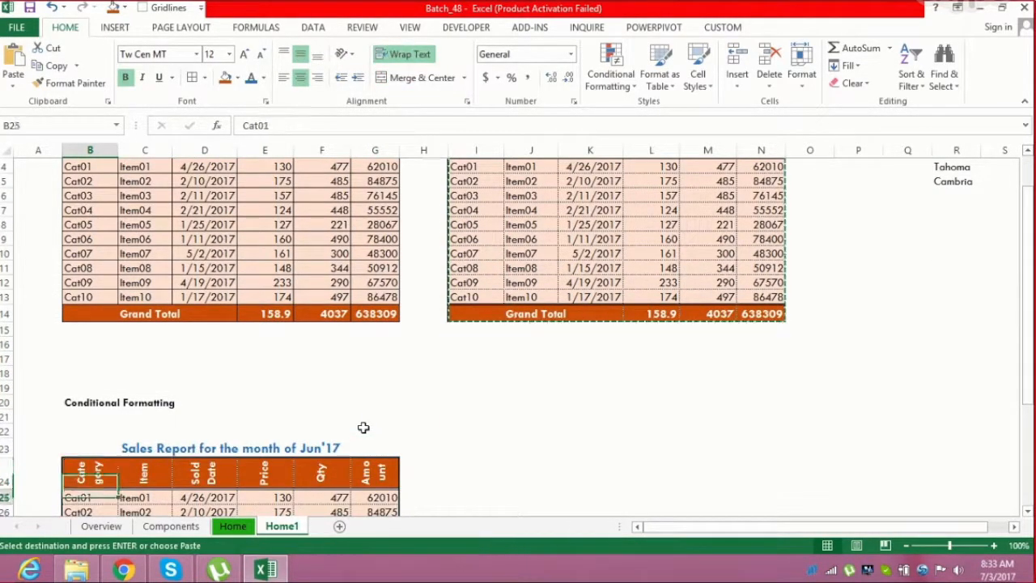
pyautogui.press('Up')
pyautogui.press('Up')
pyautogui.press('Up')
pyautogui.press('Up')
pyautogui.press('Up')
pyautogui.press('Up')
pyautogui.press('Up')
pyautogui.press('Up')
pyautogui.press('Up')
pyautogui.press('Up')
pyautogui.press('Up')
pyautogui.press('Up')
pyautogui.press('Up')
pyautogui.press('Up')
pyautogui.press('Up')
pyautogui.press('Up')
pyautogui.press('Right')
pyautogui.press('Right')
pyautogui.press('Right')
pyautogui.press('Right')
pyautogui.press('Right')
pyautogui.press('Right')
pyautogui.press('Right')
pyautogui.press('Right')
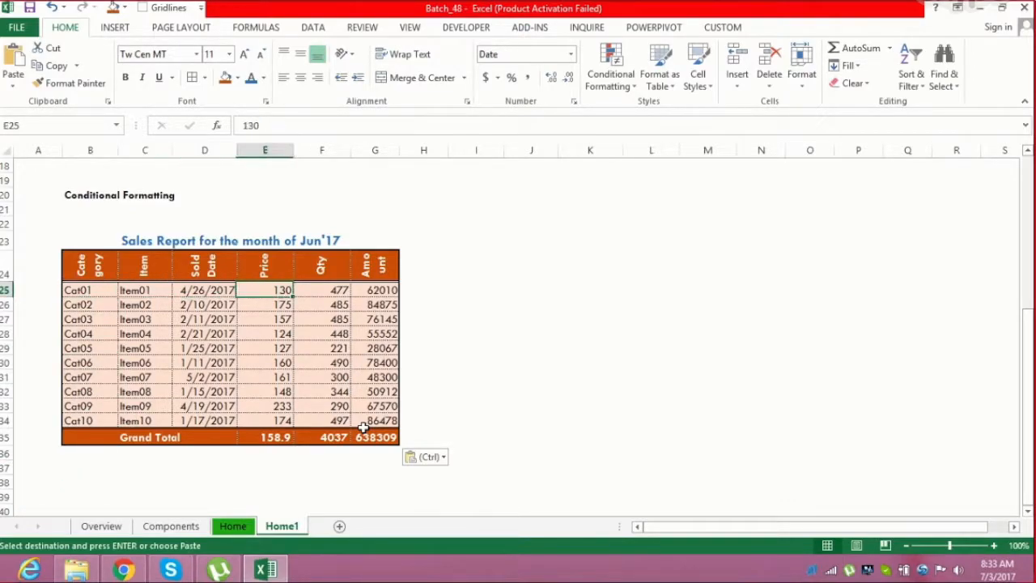
pyautogui.press('Left')
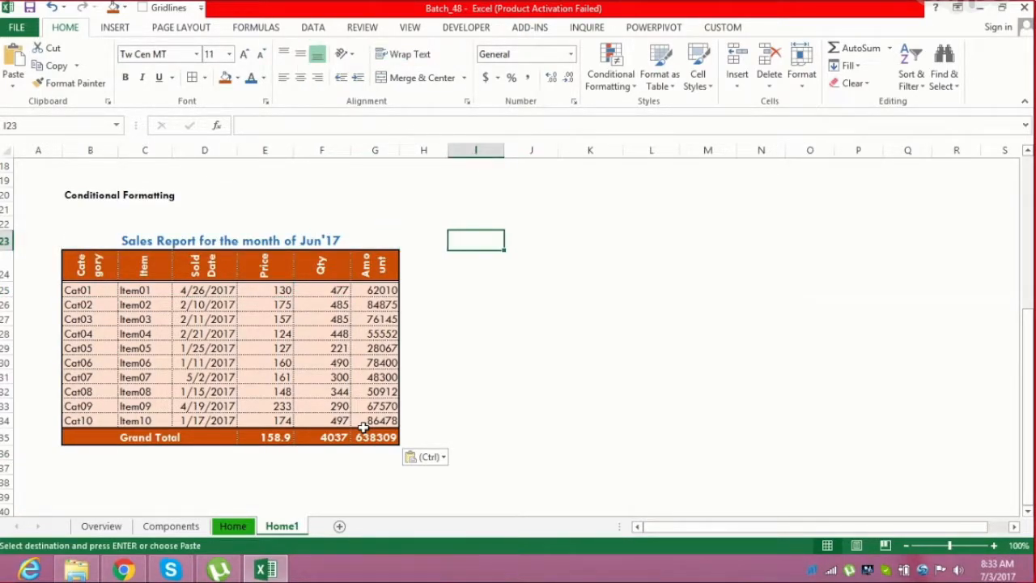
pyautogui.hotkey('ctrl', 'v')
pyautogui.press('Down')
pyautogui.press('Down')
pyautogui.press('Down')
pyautogui.press('Down')
pyautogui.press('Down')
pyautogui.press('Down')
pyautogui.press('Down')
pyautogui.press('Down')
pyautogui.press('Down')
pyautogui.press('Down')
pyautogui.press('Down')
pyautogui.press('Down')
pyautogui.press('Down')
pyautogui.press('Down')
pyautogui.press('Down')
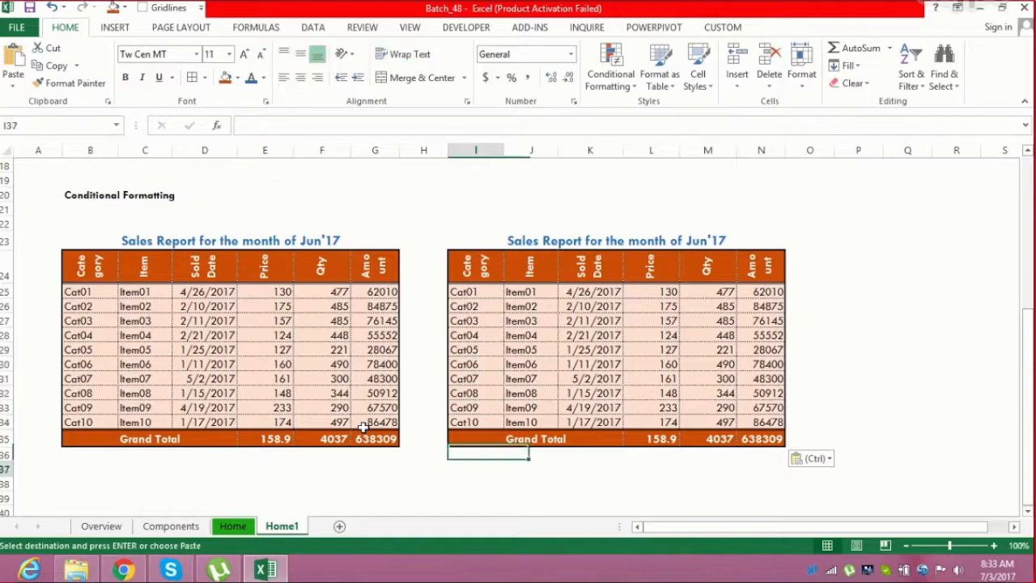
pyautogui.press('Left')
pyautogui.press('Left')
pyautogui.press('Left')
pyautogui.press('Left')
pyautogui.press('Left')
pyautogui.press('Left')
pyautogui.press('Left')
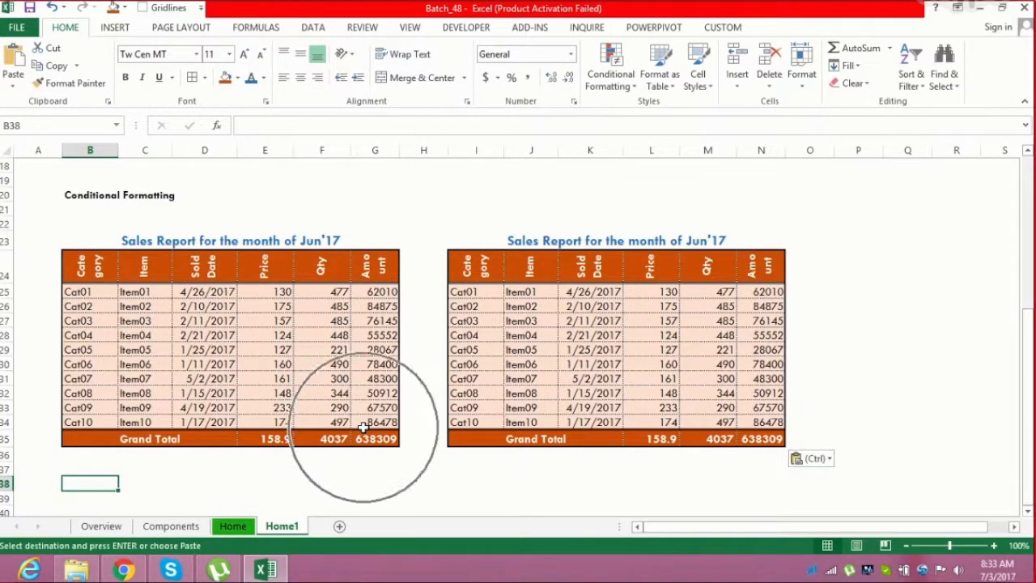
# Paste the copied table a third time starting at cell B40
pyautogui.press('ctrl')
pyautogui.press('Escape')
pyautogui.press('Down')
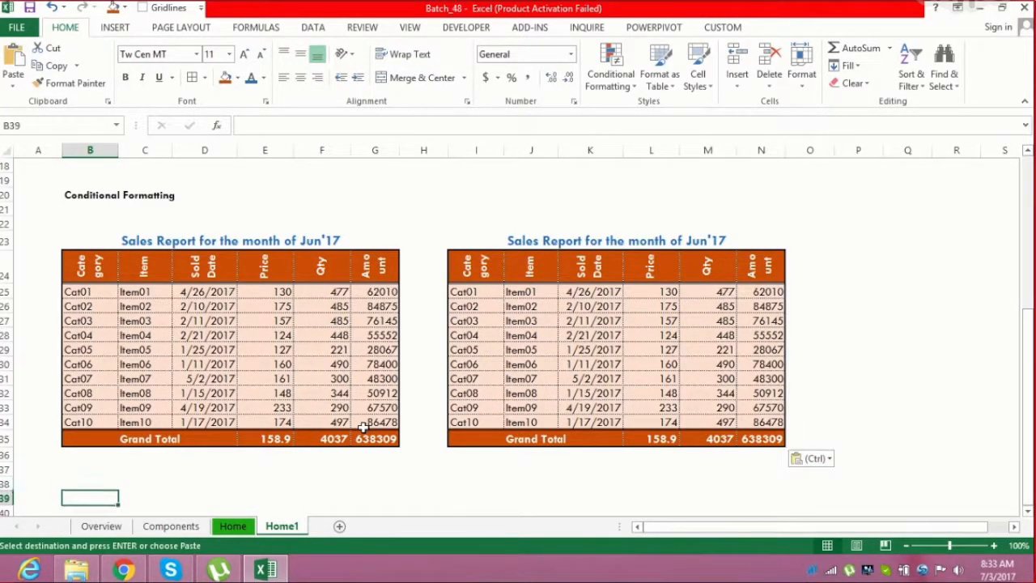
pyautogui.press('Down')
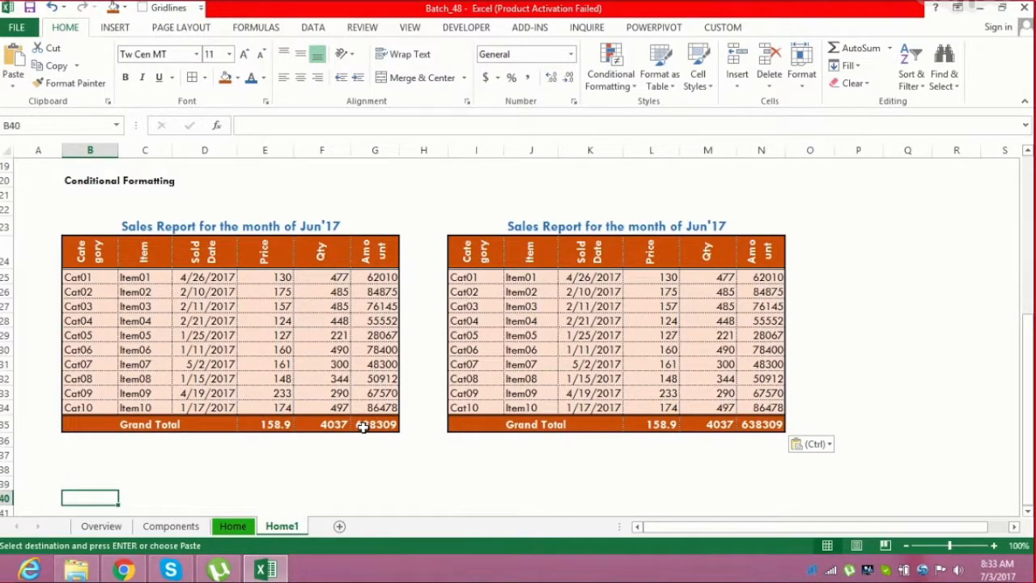
pyautogui.hotkey('ctrl', 'v')
# Paste the copied table a fourth time starting at cell I40
pyautogui.press('Right')
pyautogui.press('Right')
pyautogui.press('Right')
pyautogui.press('Right')
pyautogui.press('Right')
pyautogui.press('Right')
pyautogui.press('Right')
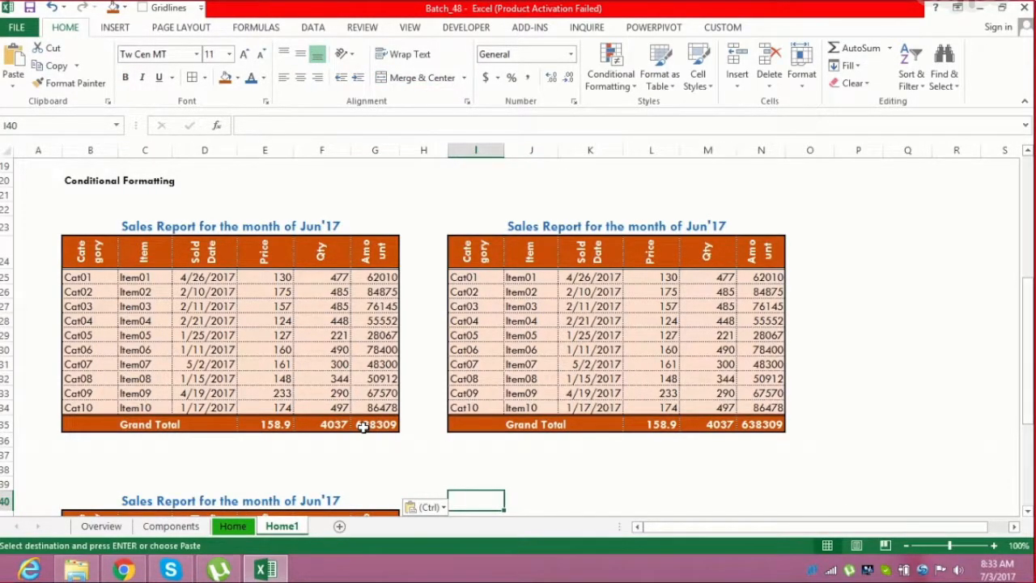
pyautogui.hotkey('ctrl', 'v')
# Paste the copied table again starting at cell B56
pyautogui.press('Down')
pyautogui.press('Down')
pyautogui.press('Down')
pyautogui.press('Down')
pyautogui.press('Down')
pyautogui.press('Down')
pyautogui.press('Down')
pyautogui.press('Down')
pyautogui.press('Down')
pyautogui.press('Down')
pyautogui.press('Down')
pyautogui.press('Down')
pyautogui.press('Down')
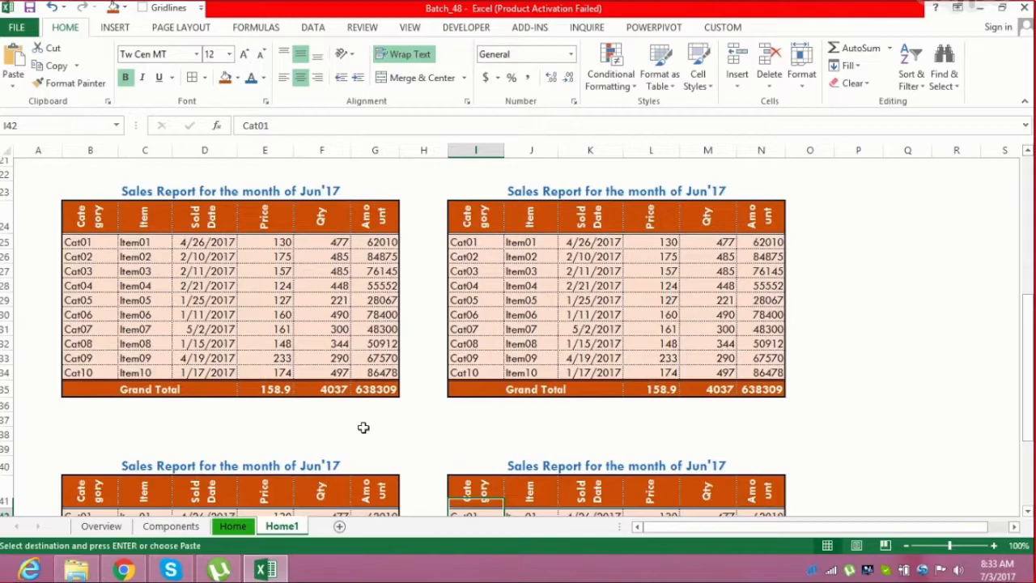
pyautogui.press('Left')
pyautogui.press('Down')
pyautogui.press('Down')
pyautogui.press('Down')
pyautogui.press('Down')
pyautogui.press('Down')
pyautogui.press('Down')
pyautogui.press('Down')
pyautogui.press('Down')
pyautogui.press('Left')
pyautogui.press('Left')
pyautogui.press('Left')
pyautogui.press('Left')
pyautogui.press('Left')
pyautogui.press('Up')
pyautogui.press('Up')
pyautogui.press('Up')
pyautogui.press('Up')
pyautogui.press('Left')
pyautogui.press('Up')
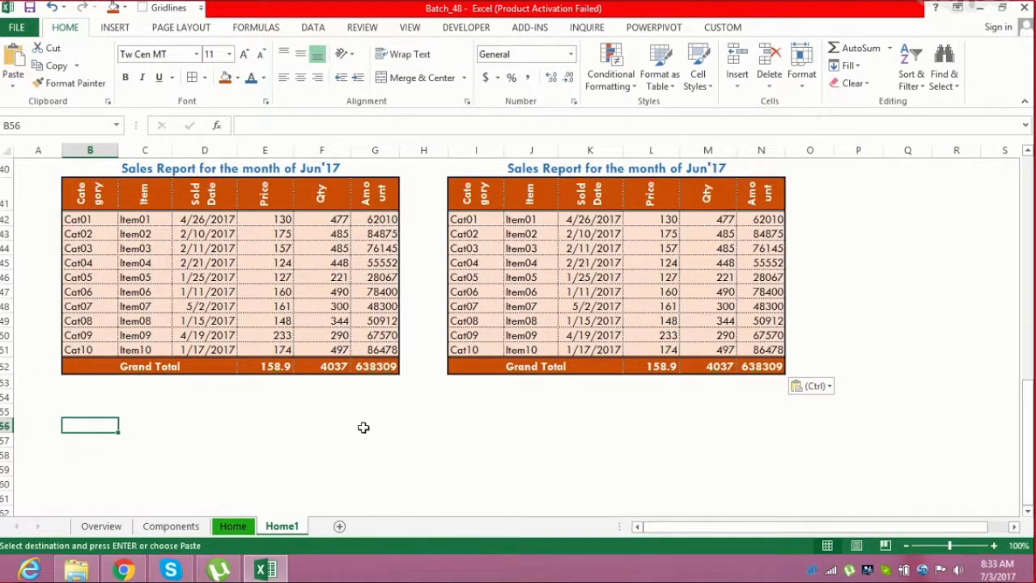
pyautogui.hotkey('ctrl', 'v')
# Paste the copied table again starting at cell I56
pyautogui.press('Right')
pyautogui.press('Right')
pyautogui.press('Right')
pyautogui.press('Right')
pyautogui.press('Right')
pyautogui.press('Right')
pyautogui.press('Right')
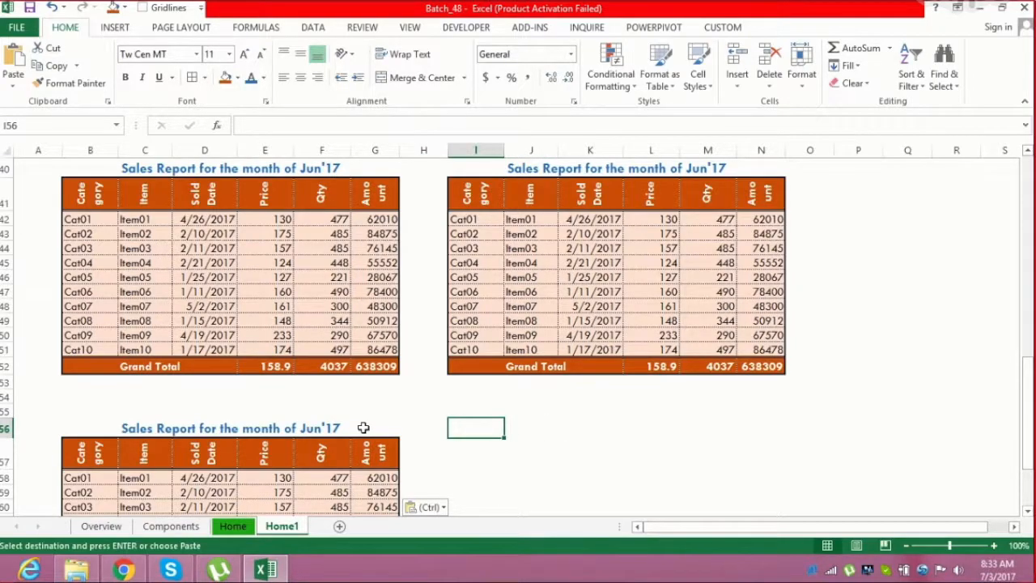
pyautogui.hotkey('ctrl', 'v')
# Browse through the pasted table copies across the sheet
pyautogui.press('Up')
pyautogui.press('Up')
pyautogui.press('Up')
pyautogui.press('Up')
pyautogui.press('Up')
pyautogui.press('Up')
pyautogui.press('Up')
pyautogui.press('Up')
pyautogui.press('Up')
pyautogui.press('Up')
pyautogui.press('Up')
pyautogui.press('Up')
pyautogui.press('Up')
pyautogui.press('Up')
pyautogui.press('Up')
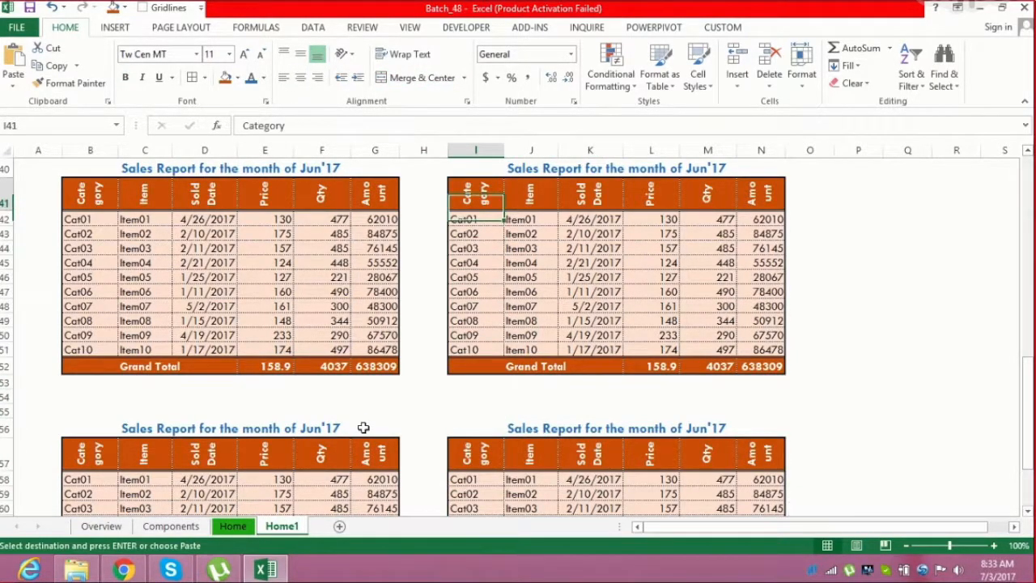
pyautogui.press('Up')
pyautogui.press('Up')
pyautogui.press('Up')
pyautogui.press('Up')
pyautogui.press('Up')
pyautogui.press('Up')
pyautogui.press('Up')
pyautogui.press('Up')
pyautogui.press('Up')
pyautogui.press('Up')
pyautogui.press('Up')
pyautogui.press('Escape')
pyautogui.press('Down')
pyautogui.press('Down')
pyautogui.press('Down')
pyautogui.press('Down')
pyautogui.press('Down')
pyautogui.press('Down')
pyautogui.press('Down')
pyautogui.press('Down')
pyautogui.press('Down')
pyautogui.press('Down')
pyautogui.press('Down')
pyautogui.press('Down')
pyautogui.press('Down')
pyautogui.press('Down')
pyautogui.press('Down')
pyautogui.press('Down')
pyautogui.press('Down')
pyautogui.press('Down')
pyautogui.press('Down')
pyautogui.press('Down')
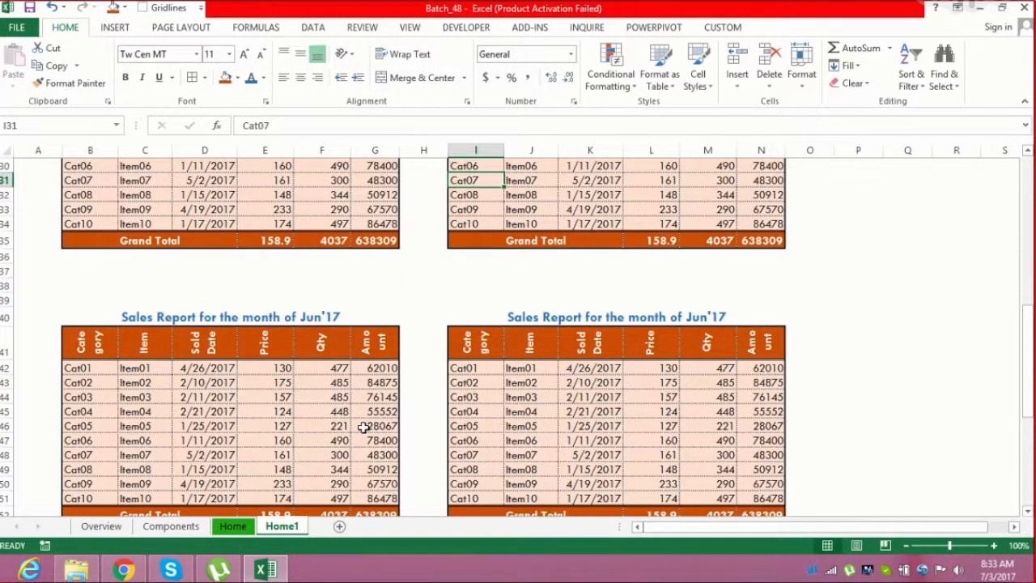
pyautogui.press('Up')
pyautogui.press('Up')
pyautogui.press('Up')
pyautogui.press('Up')
pyautogui.press('Up')
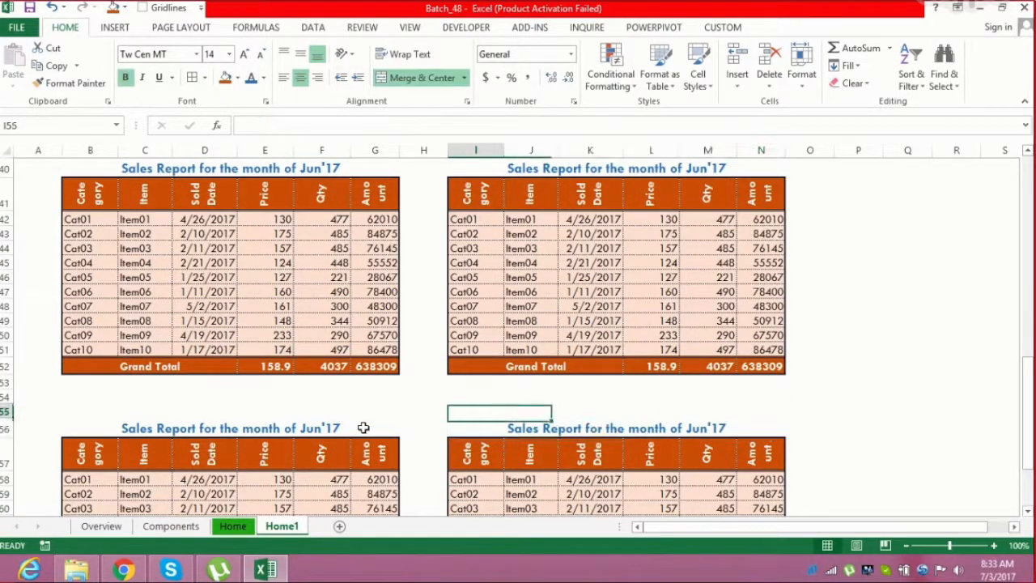
pyautogui.hotkey('shift', 'space')
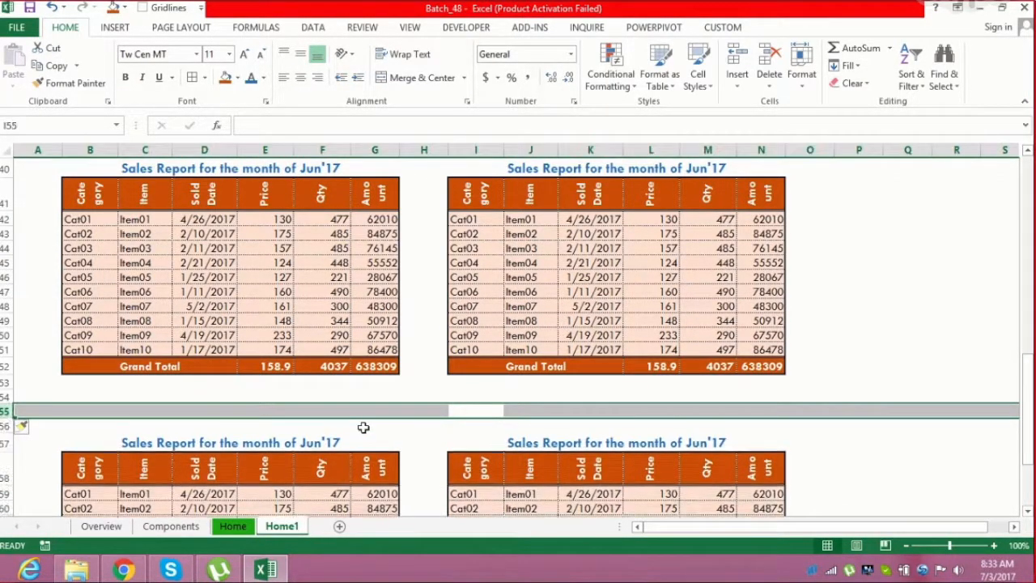
pyautogui.press('Up')
pyautogui.press('Up')
pyautogui.press('Up')
pyautogui.press('Up')
pyautogui.press('Up')
pyautogui.press('Up')
pyautogui.press('Up')
pyautogui.press('Up')
pyautogui.press('Up')
pyautogui.press('Up')
pyautogui.press('Up')
pyautogui.press('Up')
pyautogui.press('Up')
pyautogui.press('Up')
pyautogui.press('Up')
pyautogui.press('Up')
pyautogui.press('Up')
pyautogui.press('Up')
pyautogui.press('Up')
pyautogui.press('Up')
pyautogui.press('Up')
pyautogui.press('Up')
pyautogui.press('Up')
pyautogui.press('Up')
pyautogui.press('Up')
pyautogui.press('Up')
pyautogui.press('Up')
pyautogui.press('Up')
pyautogui.press('Up')
pyautogui.press('Up')
pyautogui.press('Up')
pyautogui.press('Up')
pyautogui.press('Up')
pyautogui.press('Up')
pyautogui.press('Up')
pyautogui.press('Up')
pyautogui.press('Up')
pyautogui.press('Up')
pyautogui.press('Up')
pyautogui.press('Up')
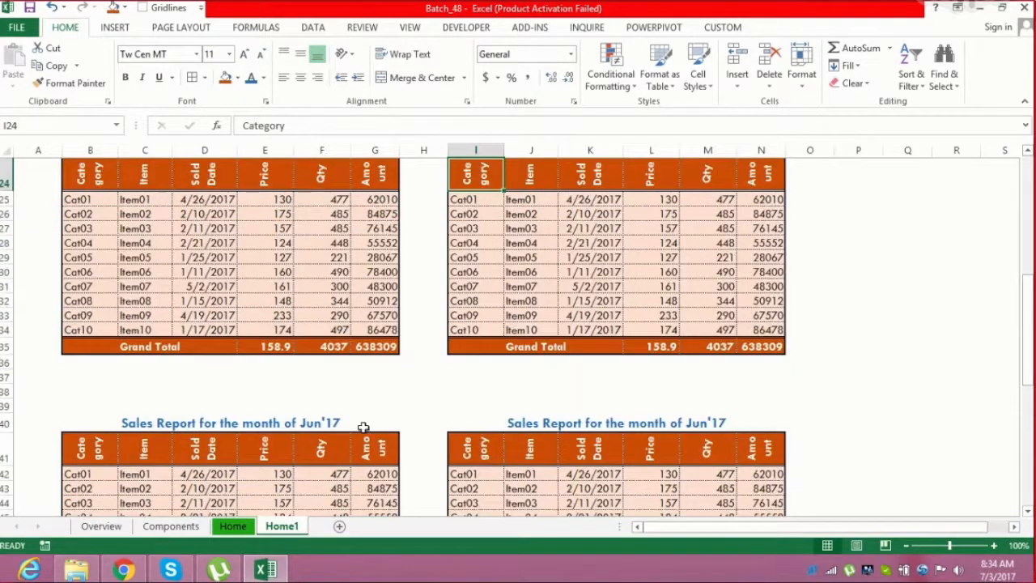
pyautogui.press('Down')
pyautogui.press('Down')
pyautogui.press('Down')
pyautogui.press('Down')
pyautogui.press('Down')
pyautogui.press('Down')
pyautogui.press('Down')
pyautogui.press('Down')
pyautogui.press('Down')
pyautogui.press('Down')
pyautogui.press('Down')
pyautogui.press('Down')
pyautogui.press('Down')
pyautogui.press('Down')
pyautogui.press('Down')
pyautogui.press('Down')
pyautogui.press('Down')
pyautogui.press('Down')
pyautogui.press('Down')
pyautogui.press('Down')
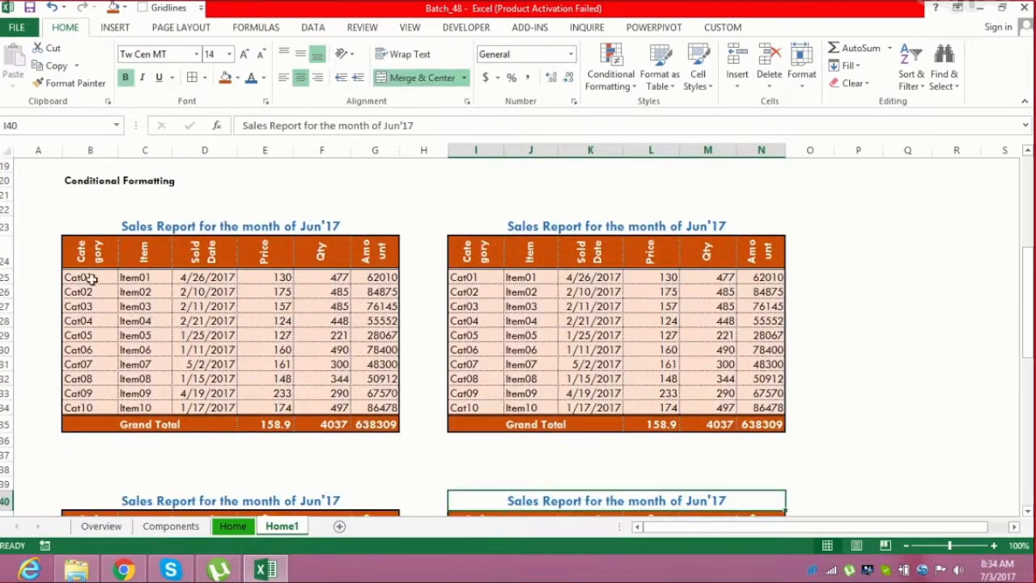
# Increase the font size of the Conditional Formatting heading in B20
pyautogui.click(91, 181)
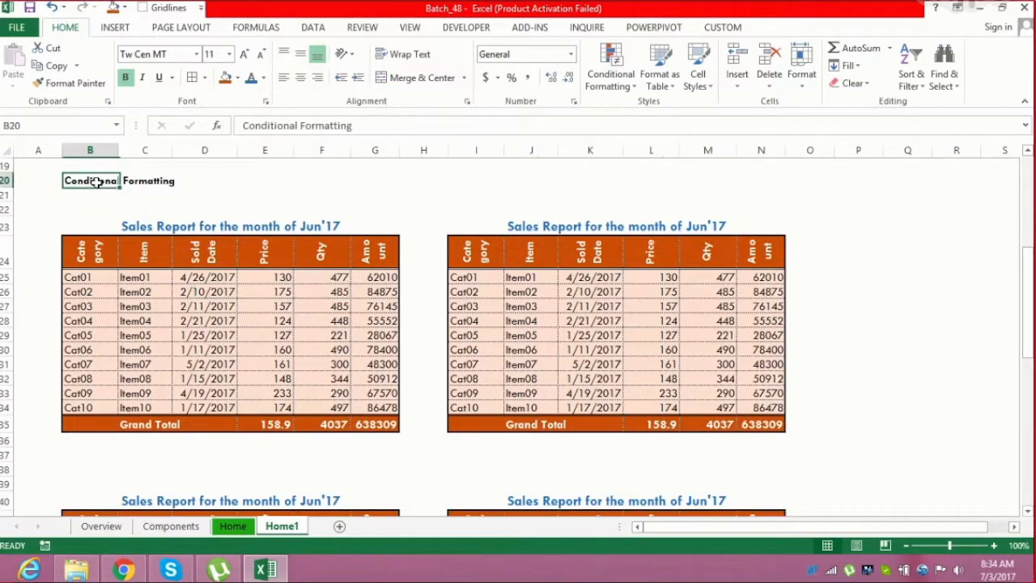
pyautogui.click(245, 54)
pyautogui.click(194, 227)
pyautogui.click(145, 351)
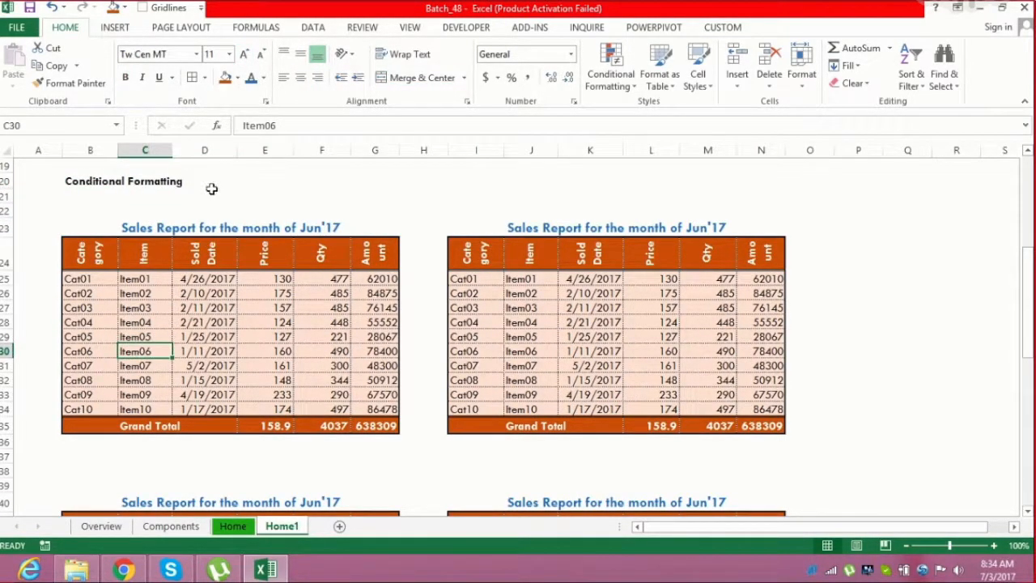
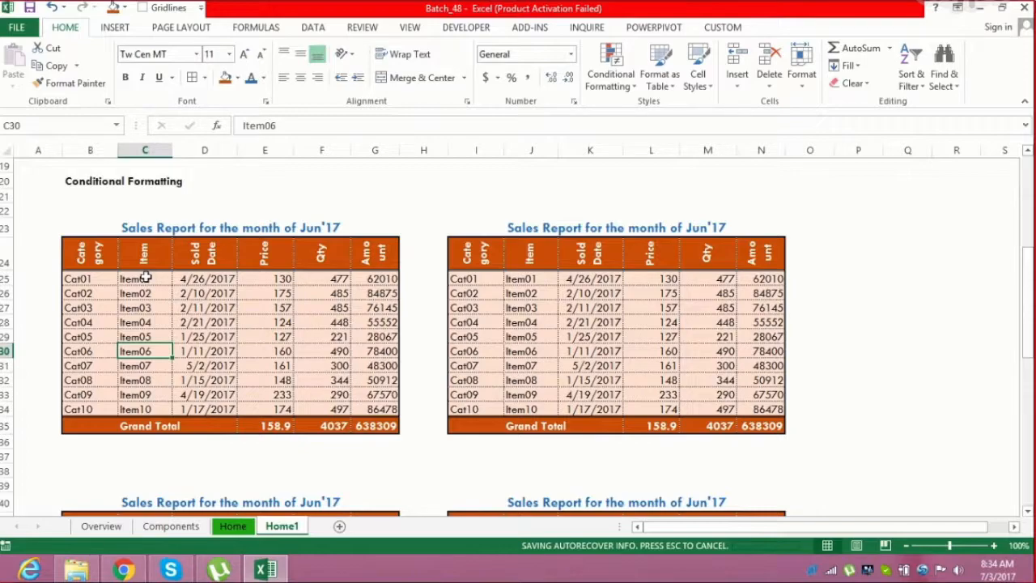
# Examine the Amount column of the first table copy under the Conditional Formatting heading
pyautogui.press('Down')
pyautogui.press('Down')
pyautogui.press('Down')
pyautogui.press('Down')
pyautogui.press('Down')
pyautogui.press('Down')
pyautogui.press('Down')
pyautogui.press('Down')
pyautogui.press('Down')
pyautogui.press('Down')
pyautogui.press('Down')
pyautogui.press('Down')
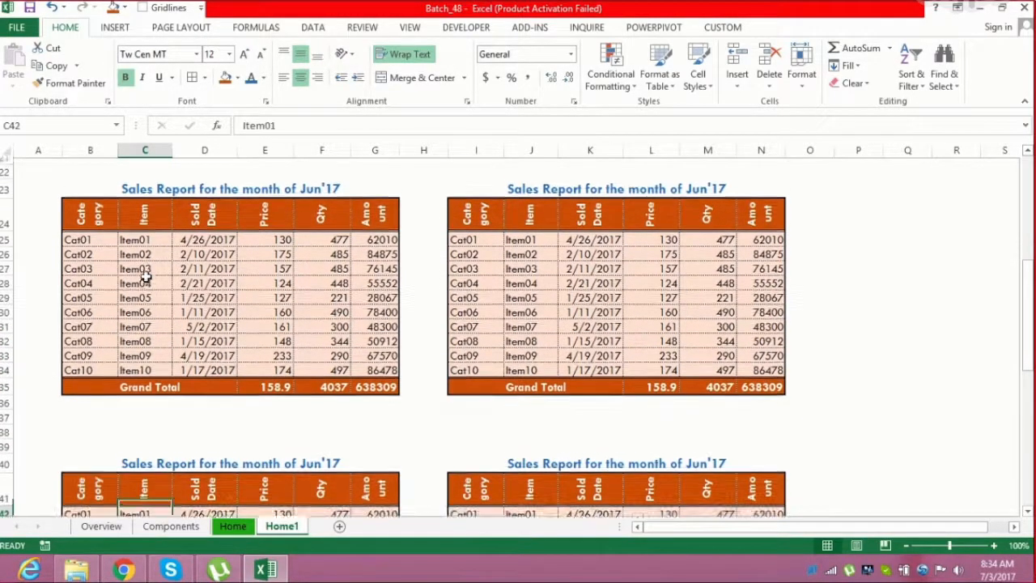
pyautogui.moveTo(379, 234); pyautogui.dragTo(381, 365)
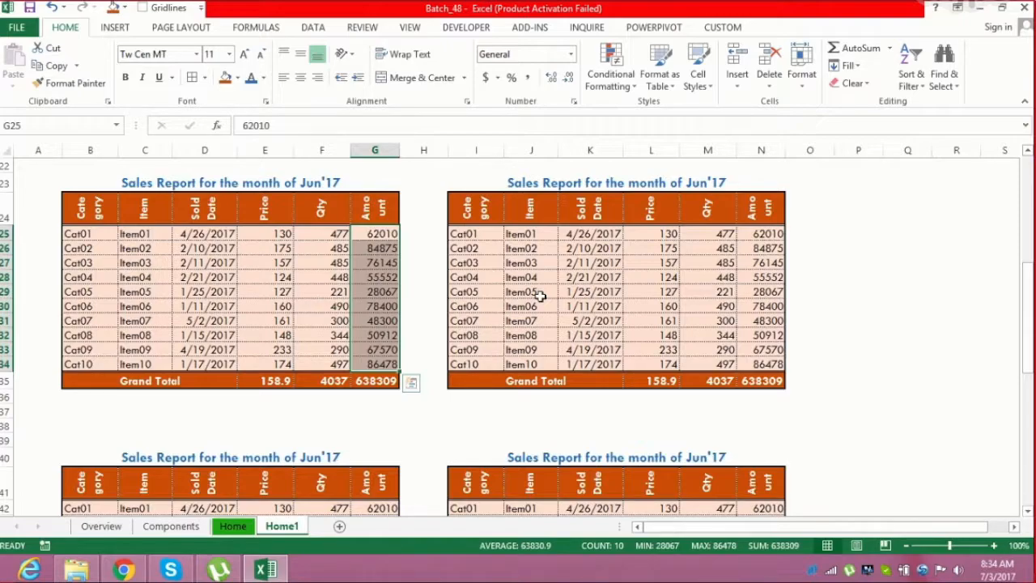
pyautogui.click(79, 263)
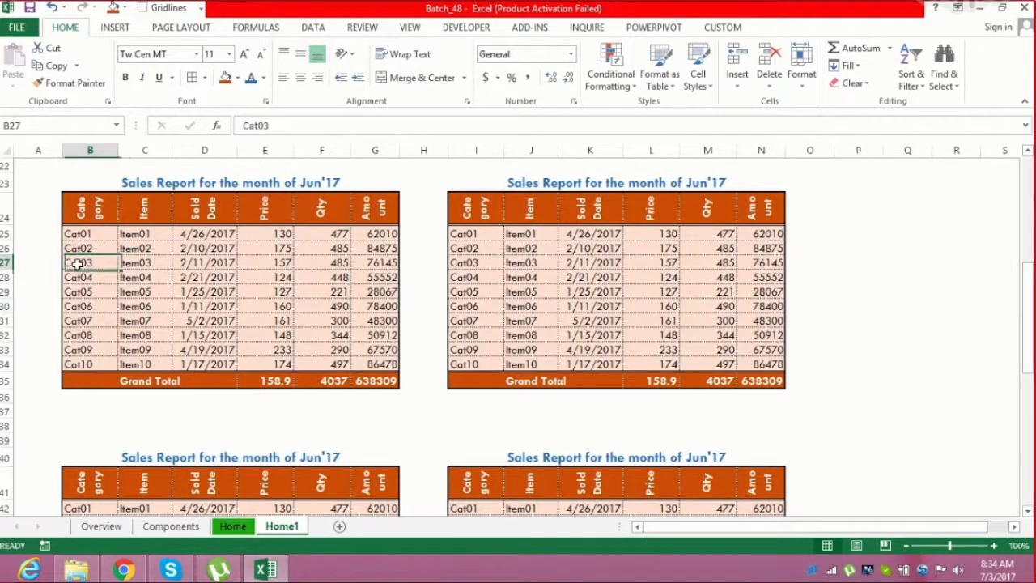
pyautogui.moveTo(366, 234); pyautogui.dragTo(377, 363)
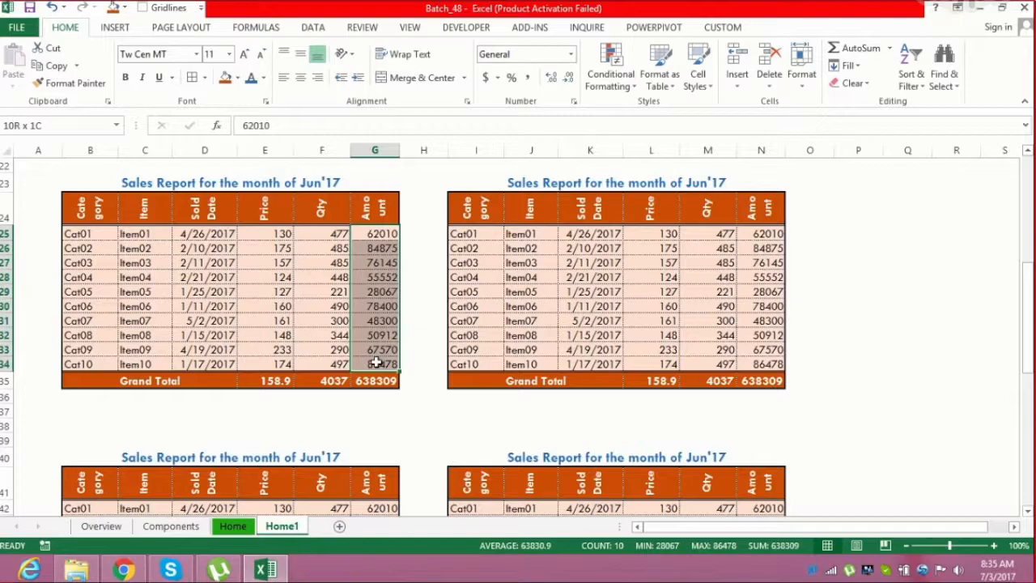
pyautogui.click(86, 292)
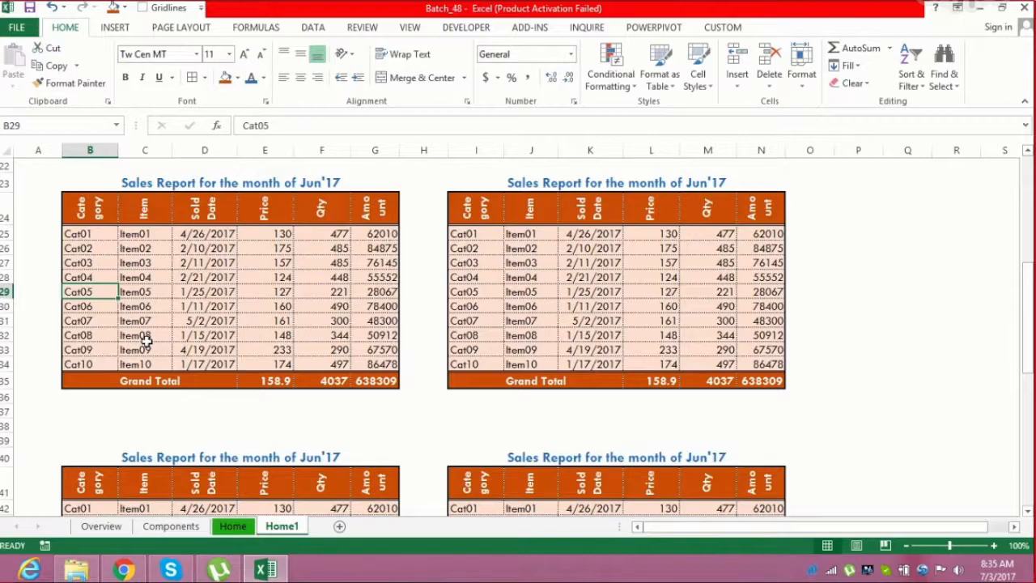
pyautogui.click(370, 363)
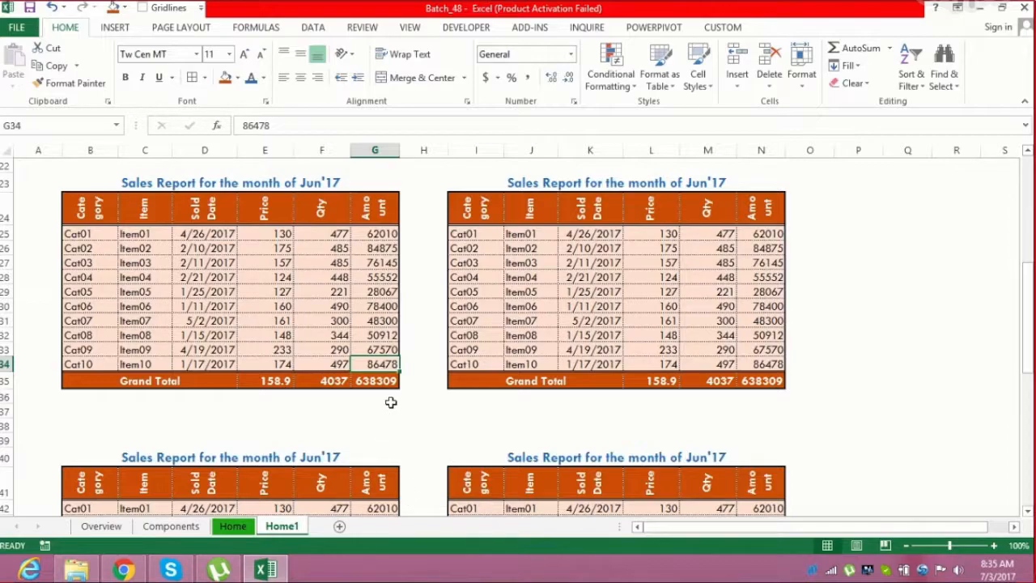
pyautogui.click(332, 293)
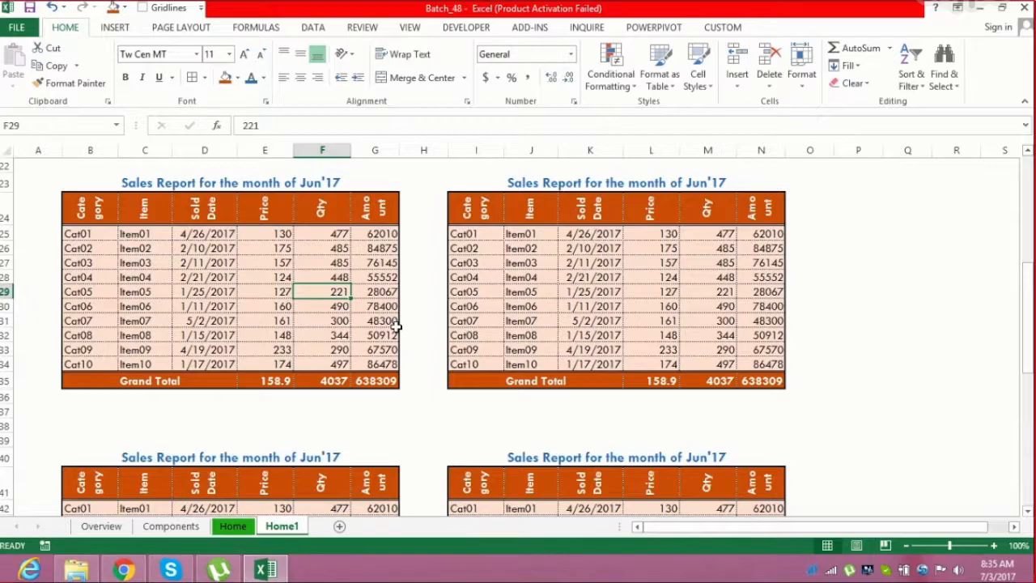
# Apply orange solid-fill data bars to the Amount cells G25:G34 of the first table copy
pyautogui.moveTo(378, 233); pyautogui.dragTo(374, 369)
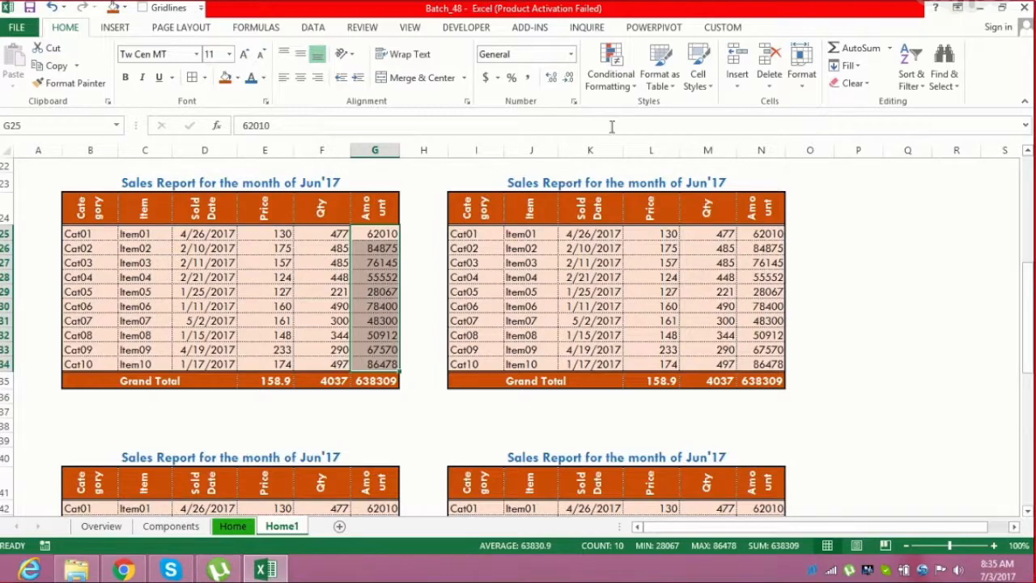
pyautogui.click(623, 88)
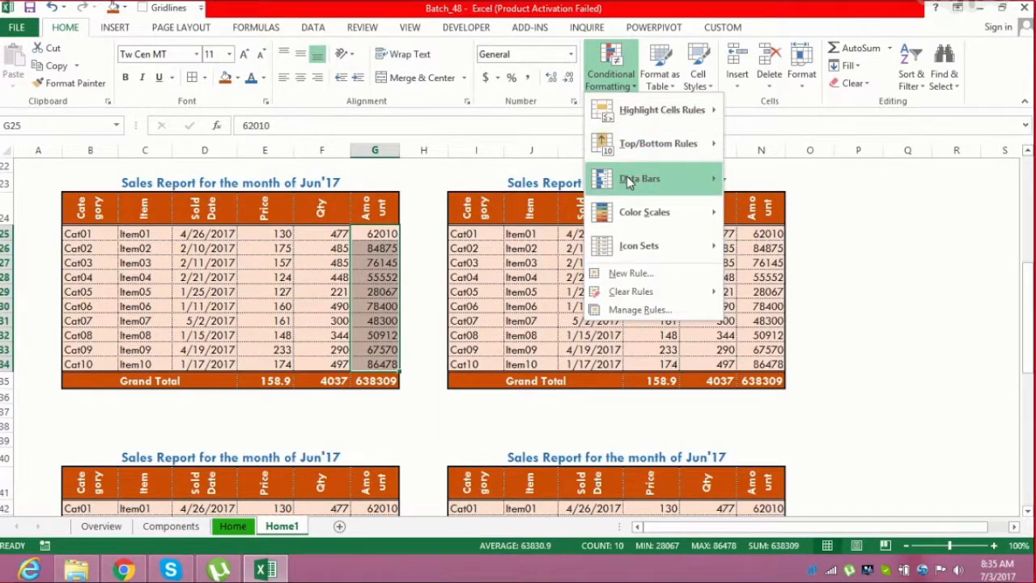
pyautogui.moveTo(628, 181)
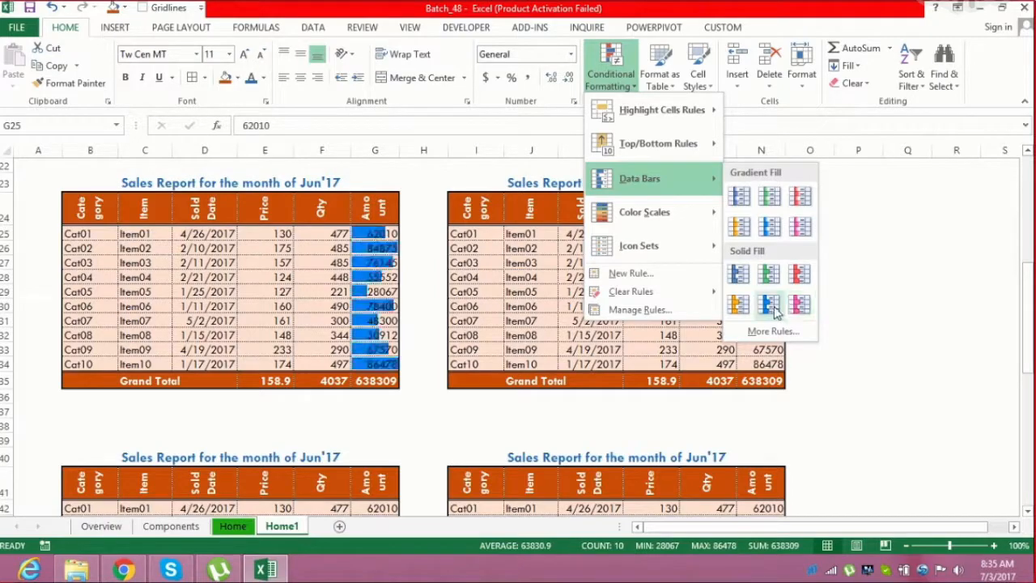
pyautogui.click(743, 312)
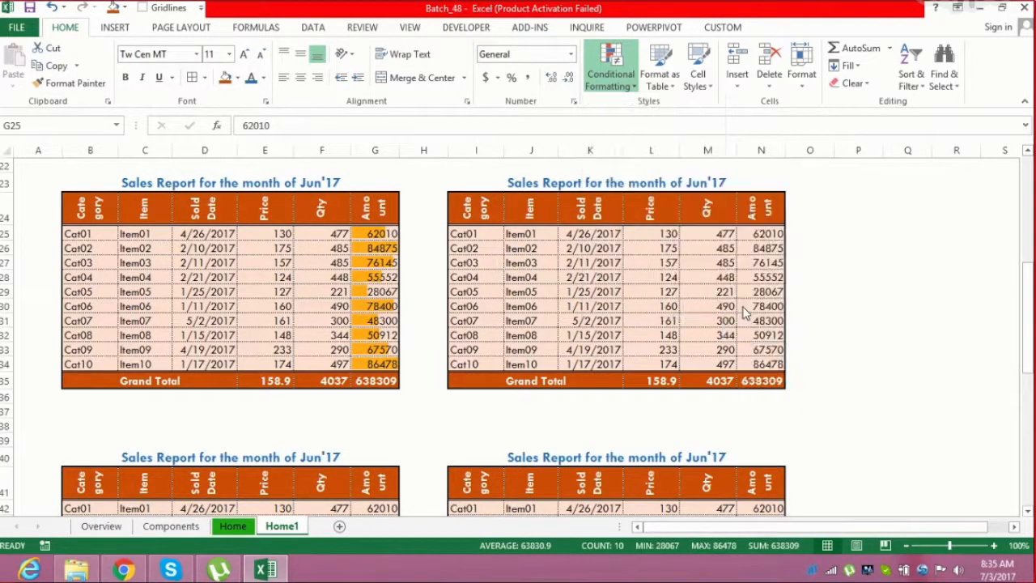
# Inspect the data bars across the first table's Amount cells
pyautogui.click(281, 279)
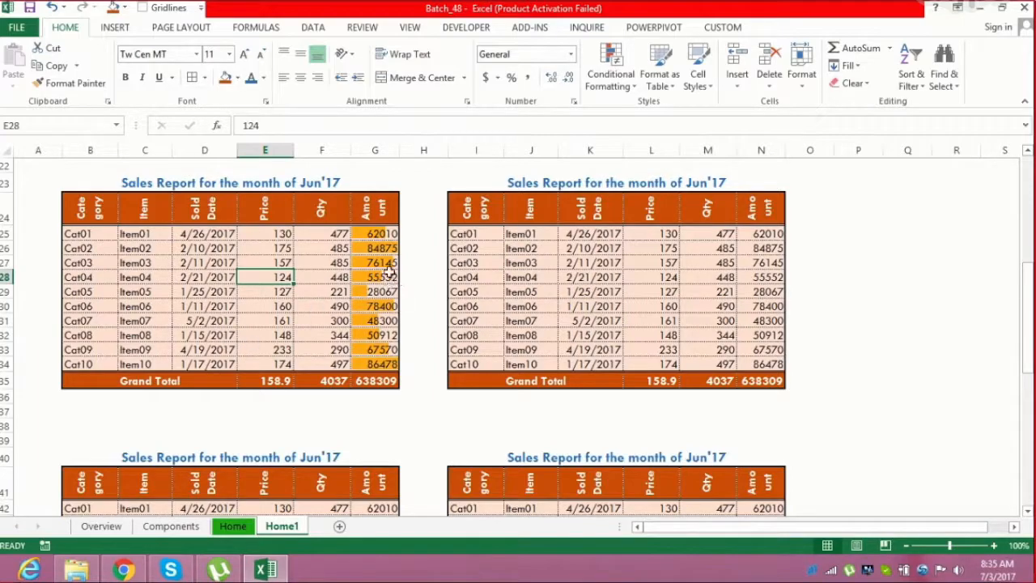
pyautogui.moveTo(375, 234); pyautogui.dragTo(381, 369)
pyautogui.click(376, 350)
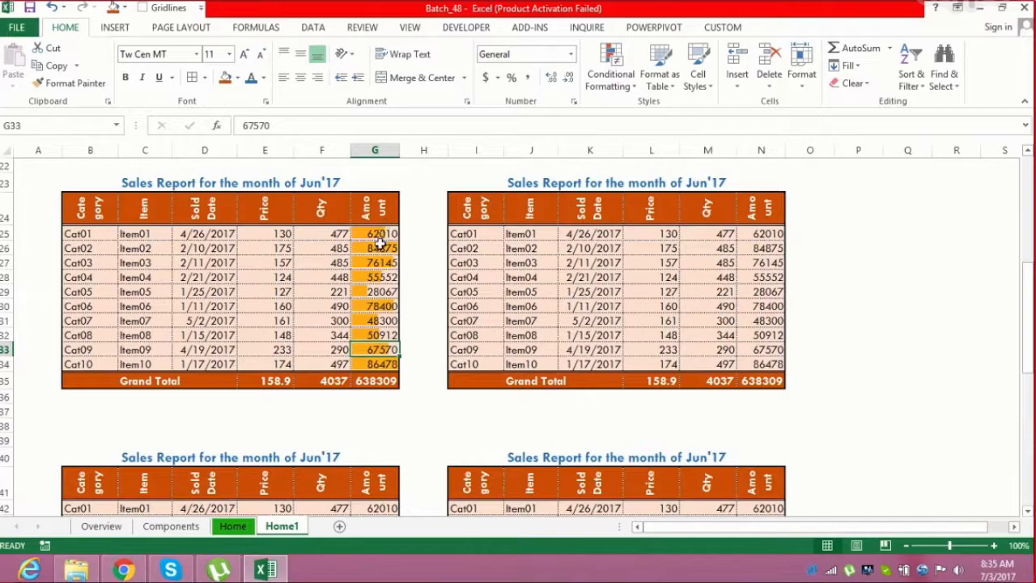
pyautogui.click(380, 248)
pyautogui.click(382, 366)
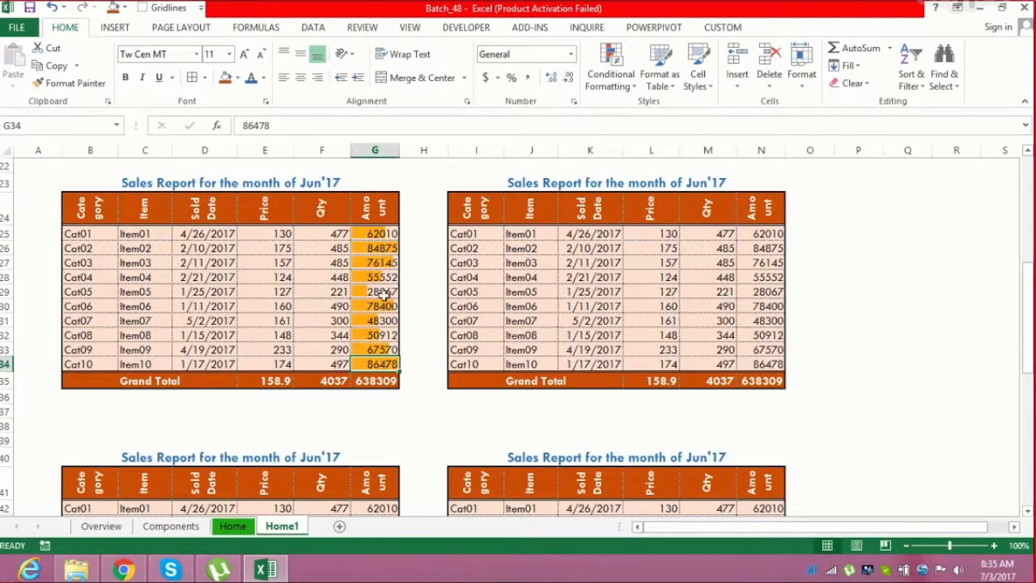
pyautogui.click(385, 247)
pyautogui.click(380, 365)
pyautogui.click(382, 249)
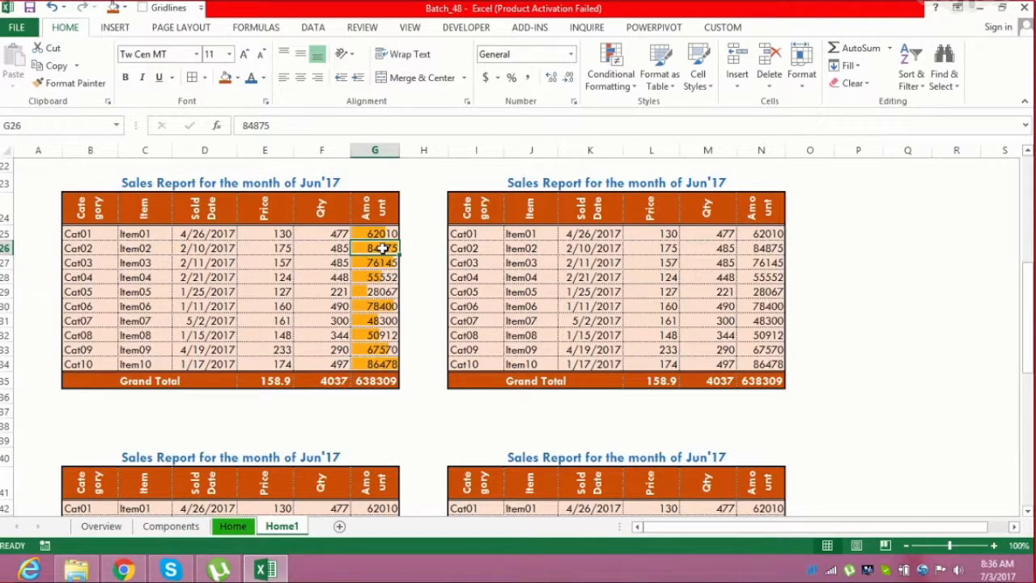
pyautogui.click(379, 264)
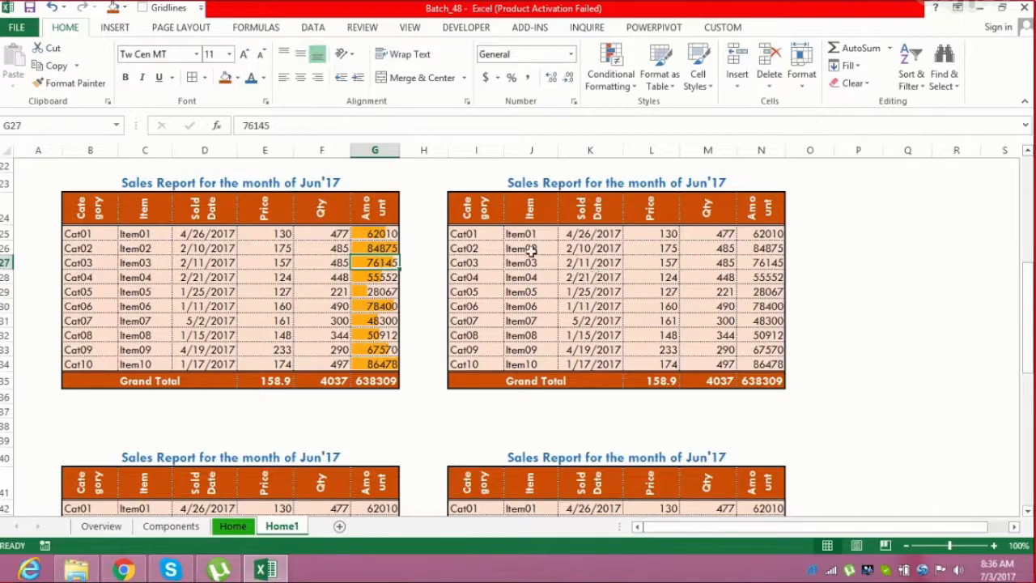
pyautogui.click(387, 233)
pyautogui.moveTo(387, 233); pyautogui.dragTo(382, 362)
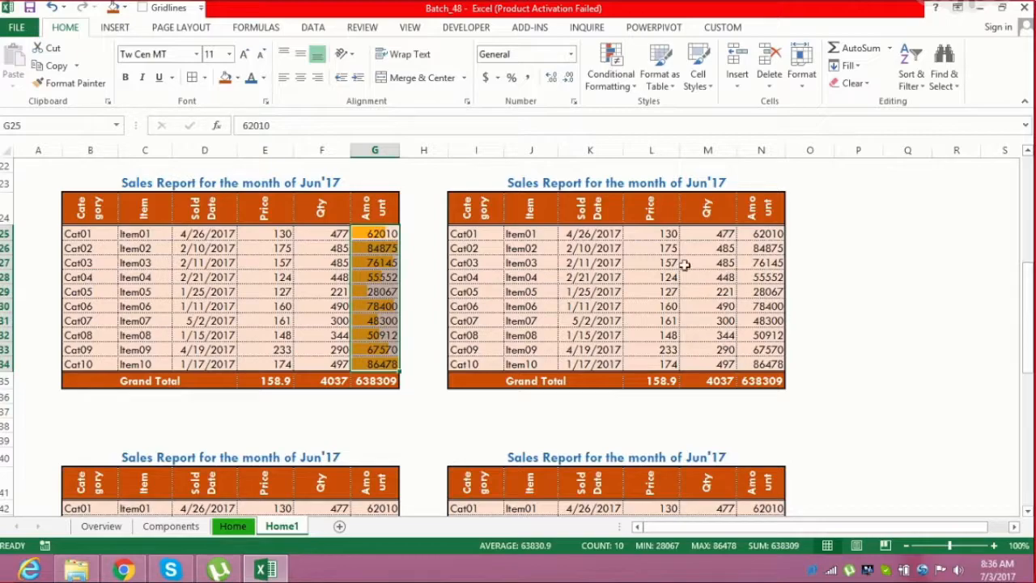
# Apply the 3 Arrows (Colored) icon set to the Amount cells N25:N34 of the second table copy
pyautogui.moveTo(764, 233); pyautogui.dragTo(757, 365)
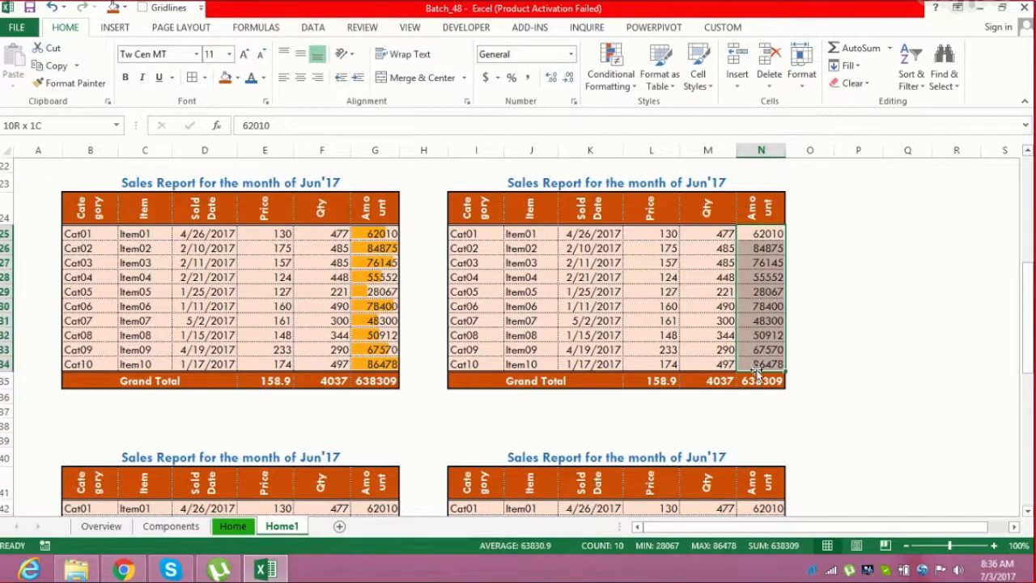
pyautogui.click(635, 81)
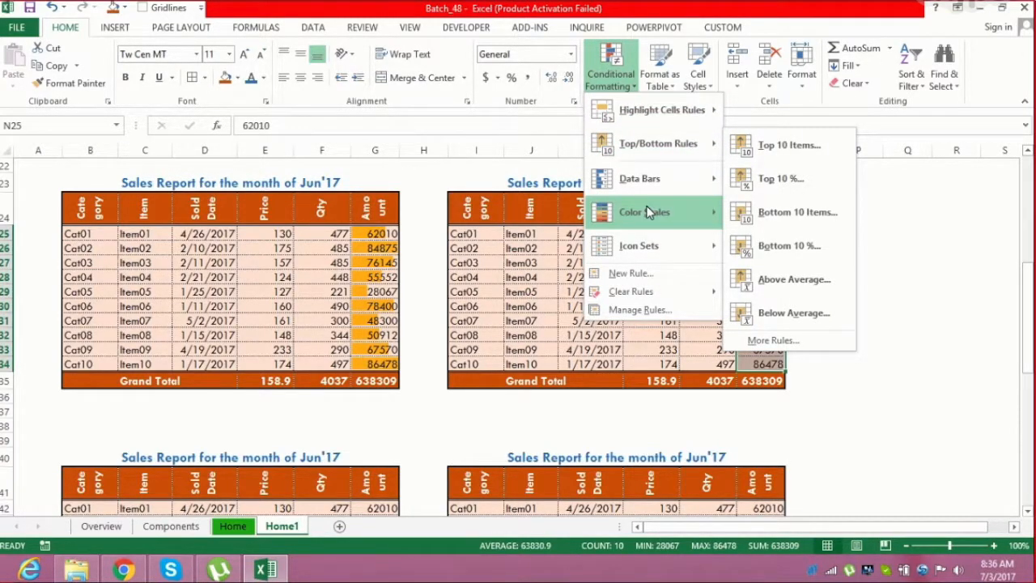
pyautogui.moveTo(671, 213)
pyautogui.moveTo(664, 179)
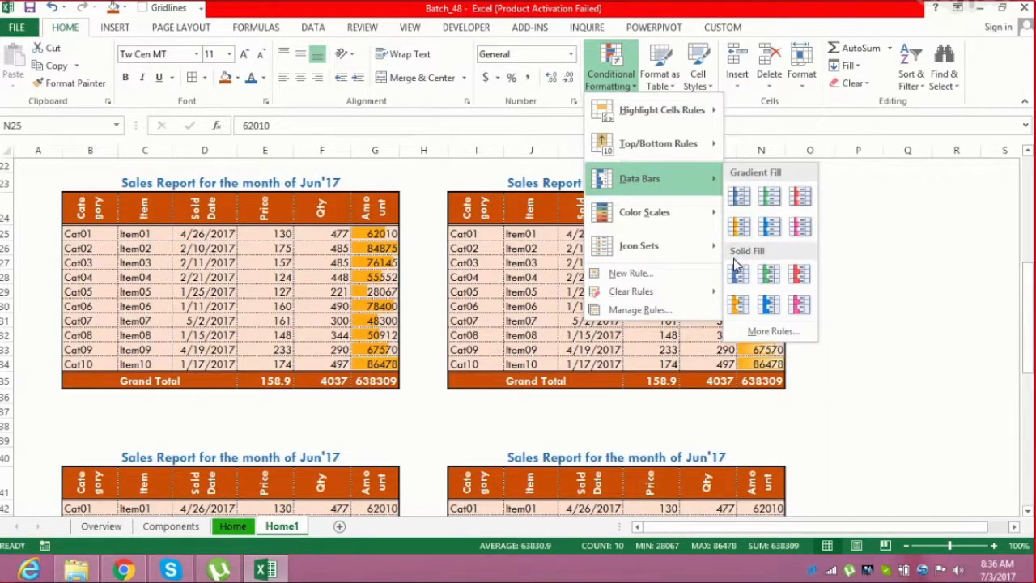
pyautogui.click(685, 393)
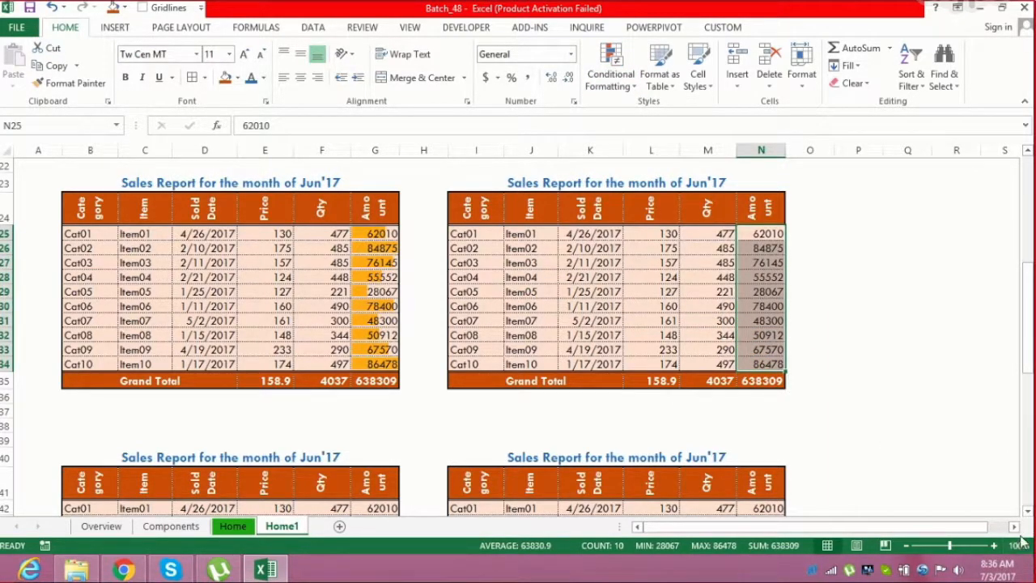
pyautogui.click(1016, 528)
pyautogui.click(1016, 527)
pyautogui.click(1016, 527)
pyautogui.click(1016, 528)
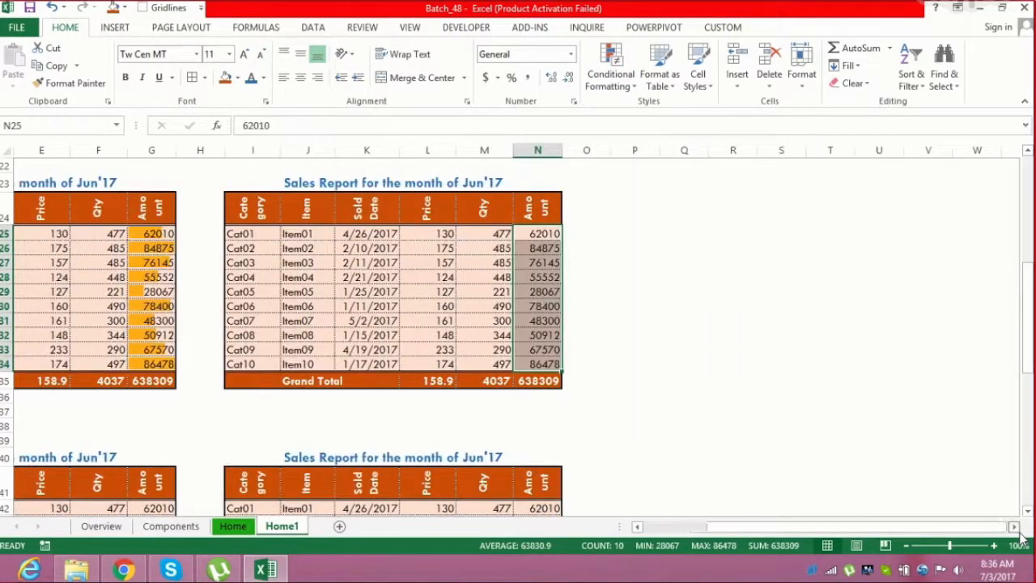
pyautogui.click(615, 73)
pyautogui.moveTo(680, 231)
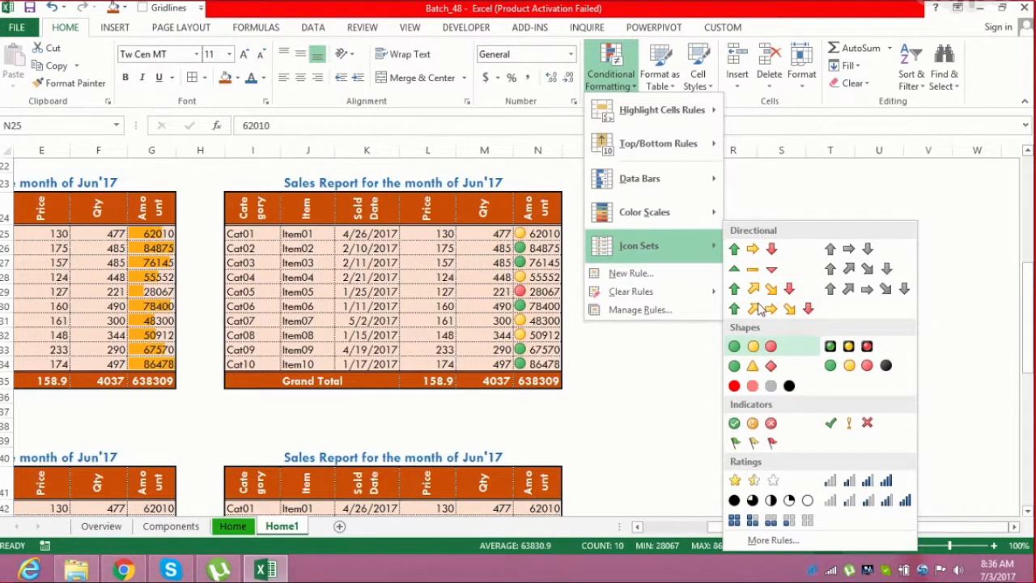
pyautogui.click(761, 256)
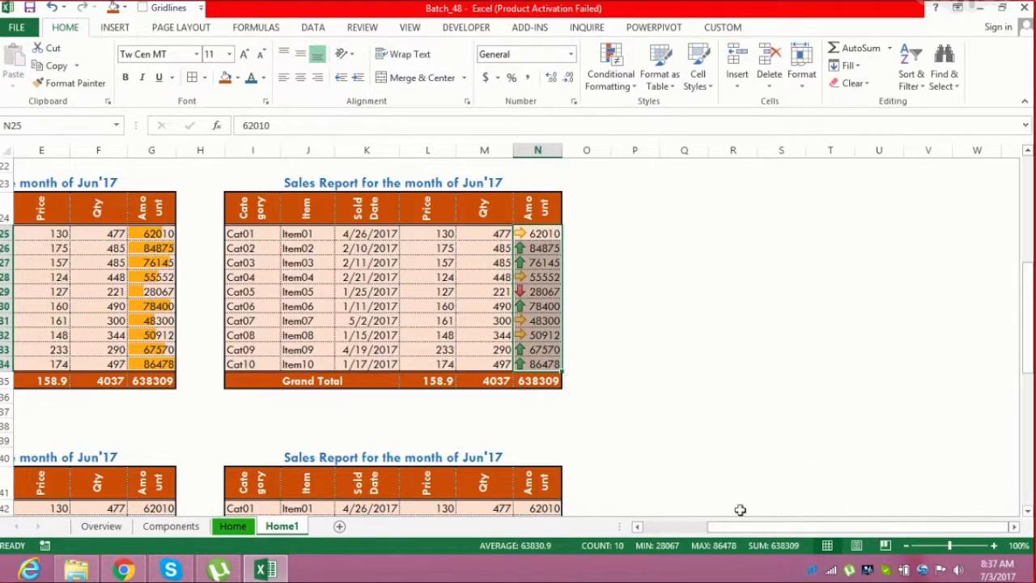
# Enter the labels RED, AMBER and GREEN in cells P43 to P45 beside the lower tables
pyautogui.moveTo(724, 526); pyautogui.dragTo(673, 514)
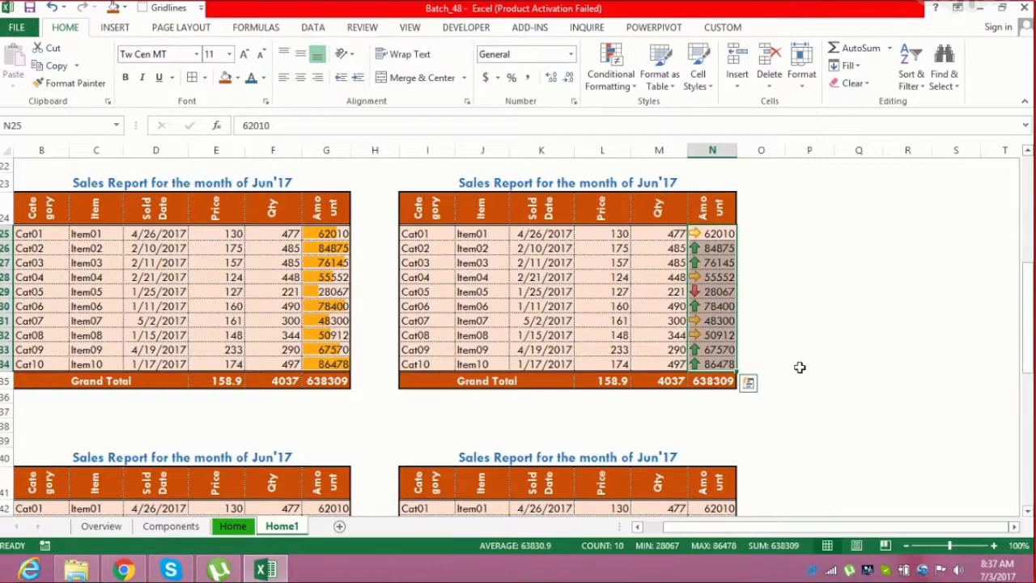
pyautogui.moveTo(936, 528); pyautogui.dragTo(927, 532)
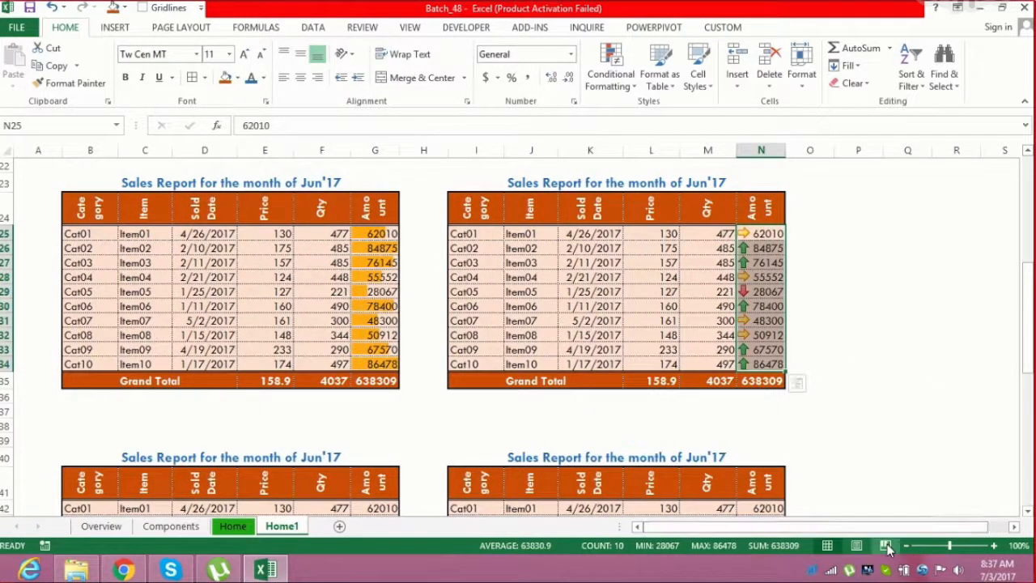
pyautogui.moveTo(1027, 320); pyautogui.dragTo(1028, 373)
pyautogui.click(854, 339)
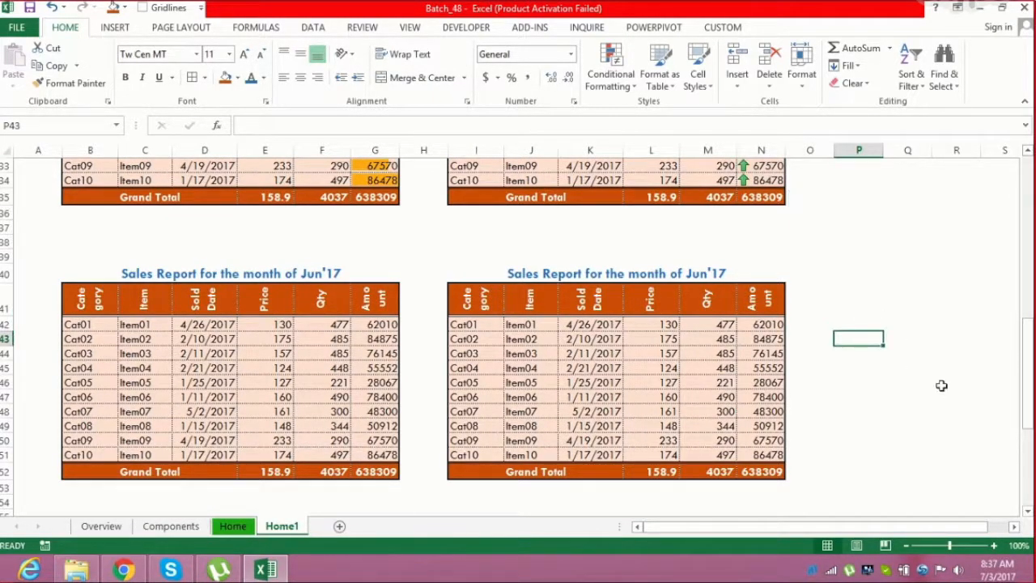
pyautogui.write('RED')
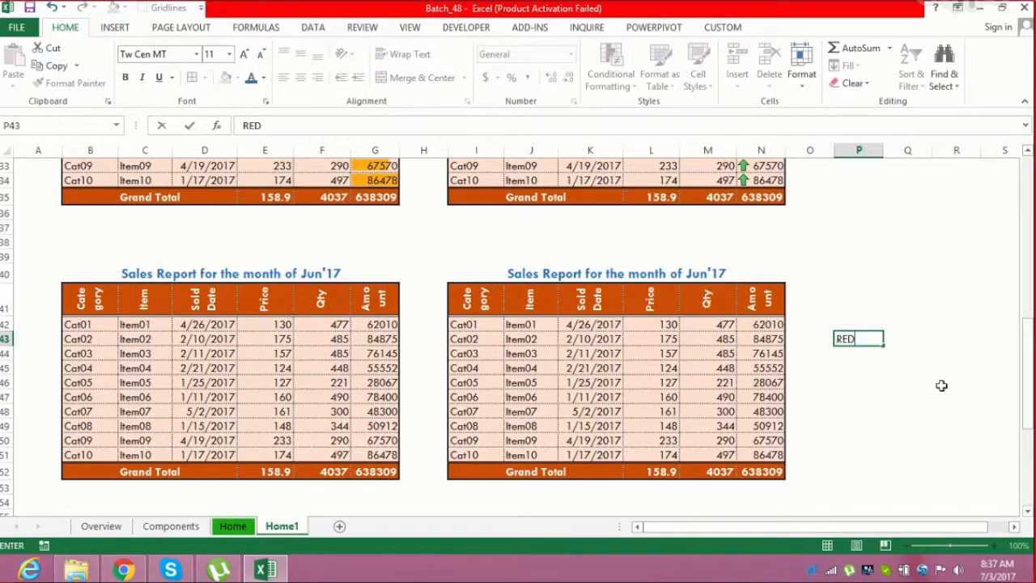
pyautogui.press('Return')
pyautogui.write('AMBER')
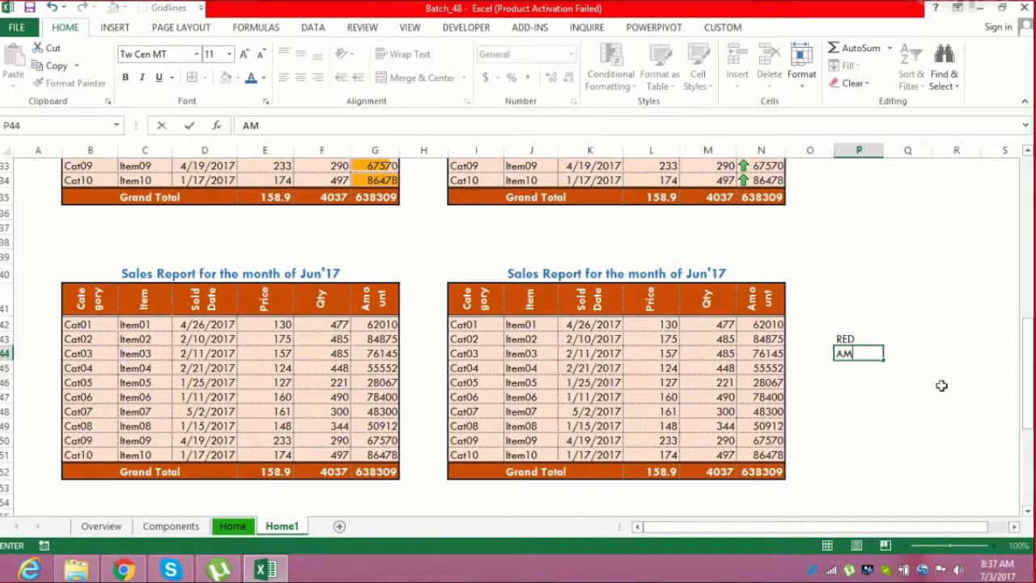
pyautogui.press('Return')
pyautogui.write('GREEN')
pyautogui.press('Return')
# Enter the heading RAG STATUS in cell P41 above the labels
pyautogui.press('Up')
pyautogui.press('Up')
pyautogui.press('Up')
pyautogui.press('Up')
pyautogui.press('Up')
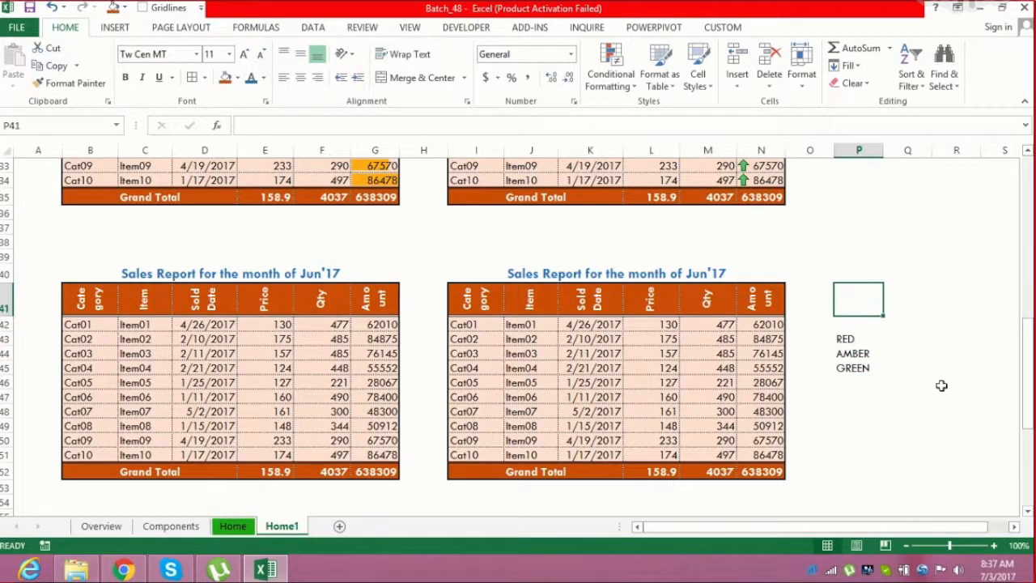
pyautogui.write('RAG STATUS')
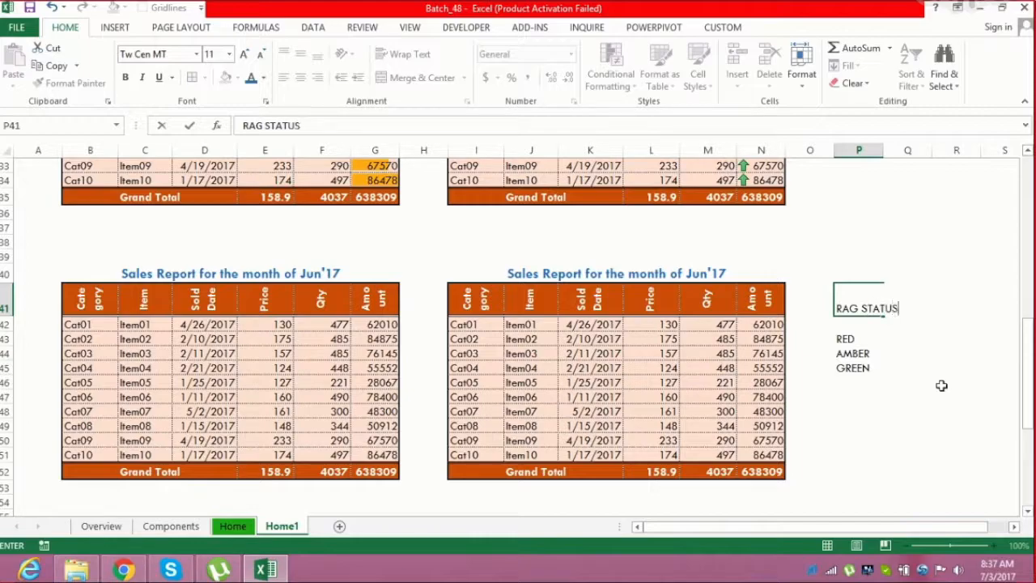
pyautogui.press('Down')
pyautogui.press('Down')
pyautogui.press('Right')
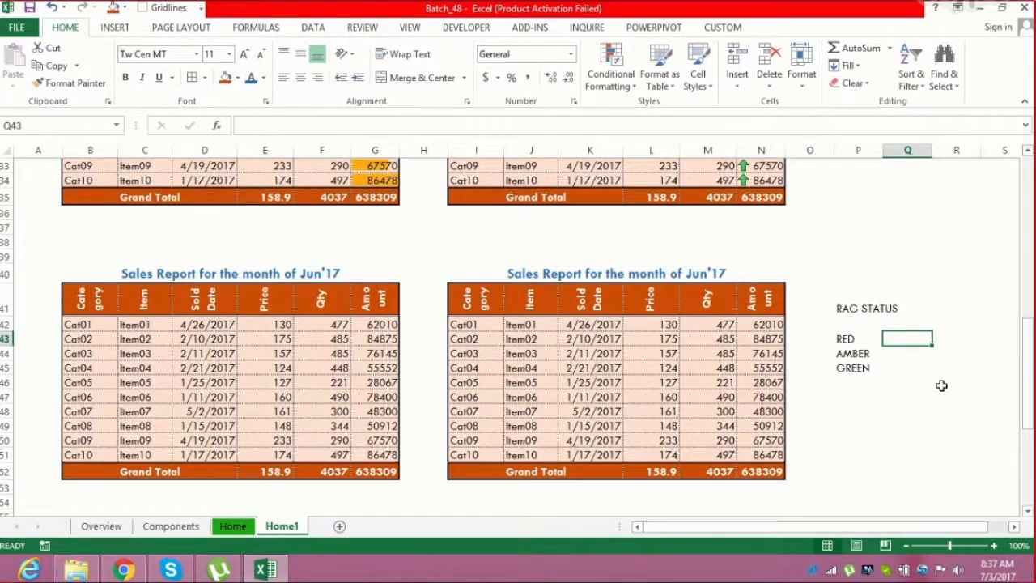
pyautogui.press('Left')
pyautogui.press('Left')
pyautogui.press('Left')
pyautogui.press('Up')
pyautogui.hotkey('ctrl', 'shift', 'Down')
pyautogui.press('Up')
pyautogui.press('Right')
pyautogui.press('Right')
pyautogui.press('Down')
pyautogui.press('Down')
pyautogui.press('Right')
pyautogui.press('Down')
pyautogui.press('Down')
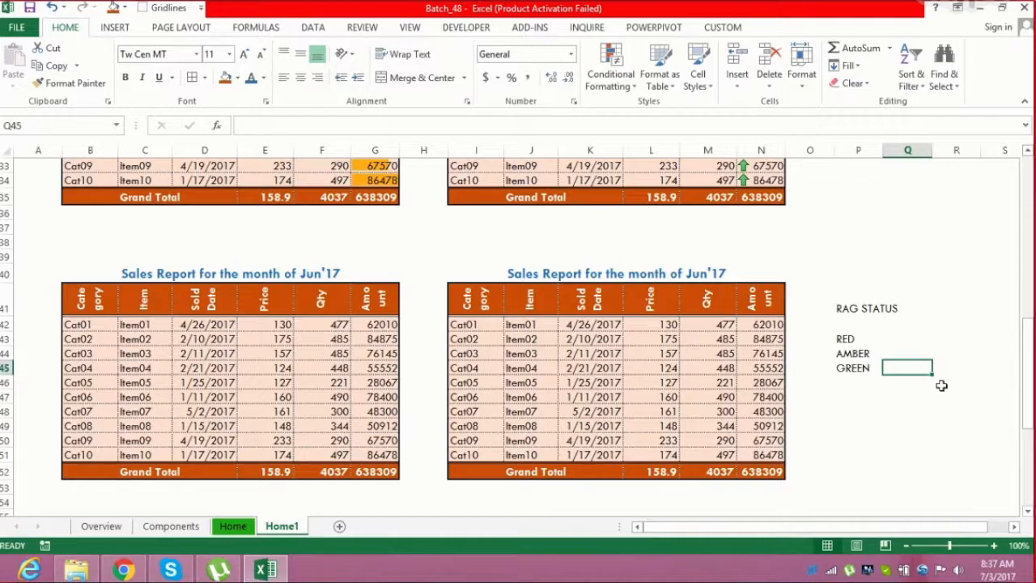
# Enter the threshold 60000 in cell Q43 next to RED
pyautogui.press('Up')
pyautogui.press('Up')
pyautogui.write('60000')
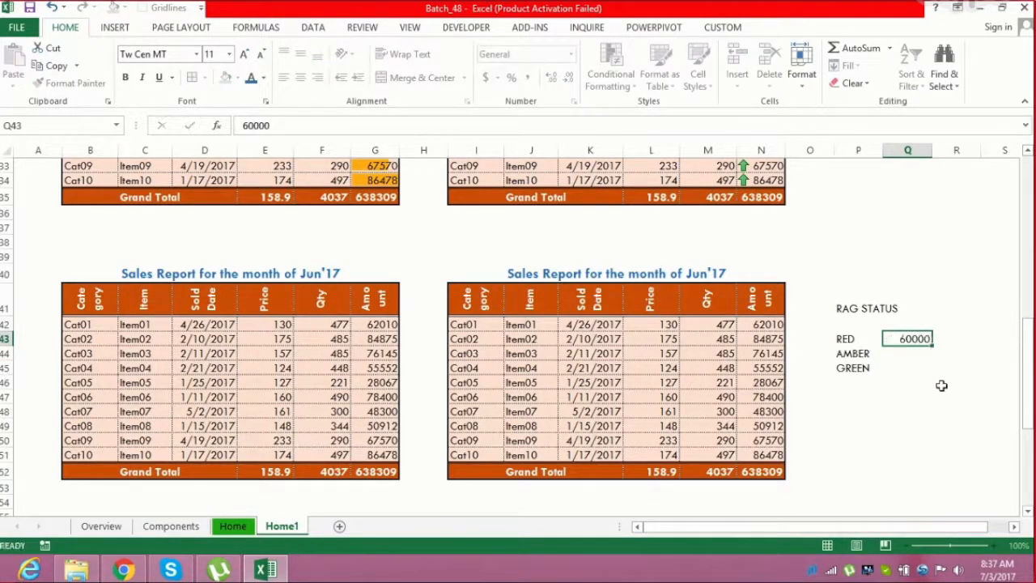
pyautogui.press('Return')
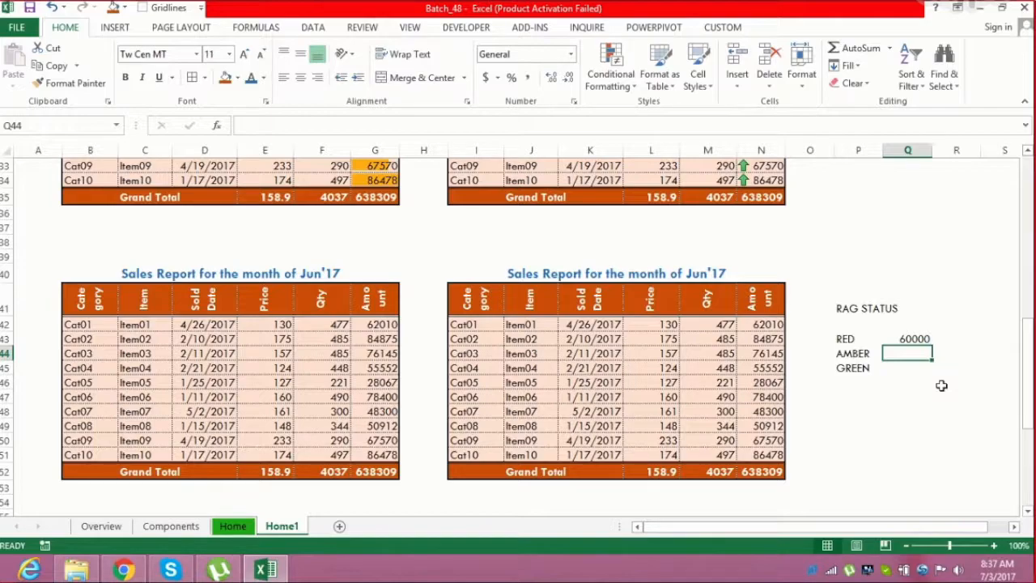
# Enter the range 60 - 80 in cell Q44 next to AMBER
pyautogui.write('70')
pyautogui.press('BackSpace')
pyautogui.press('BackSpace')
pyautogui.write('60 - 80')
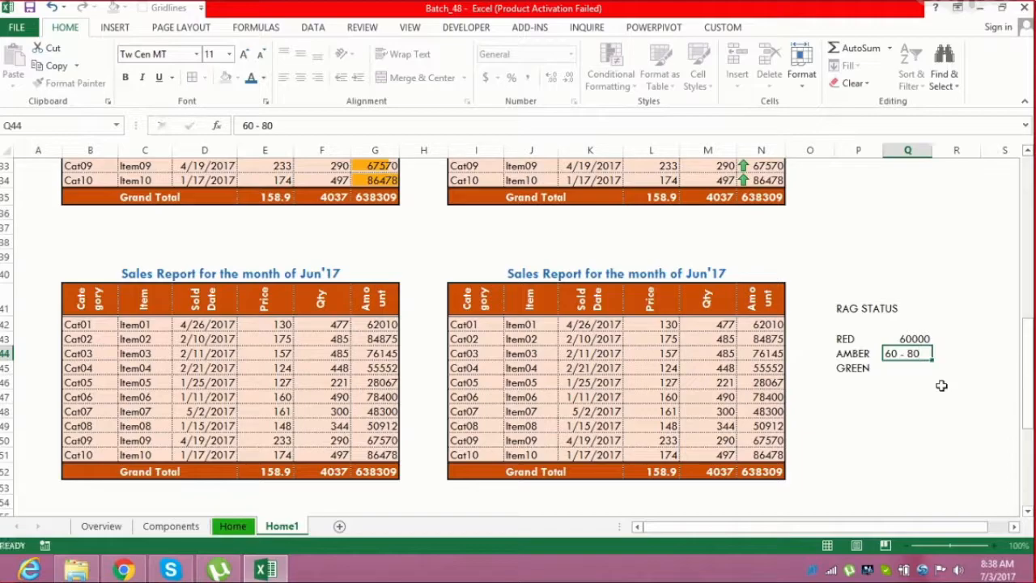
pyautogui.press('Return')
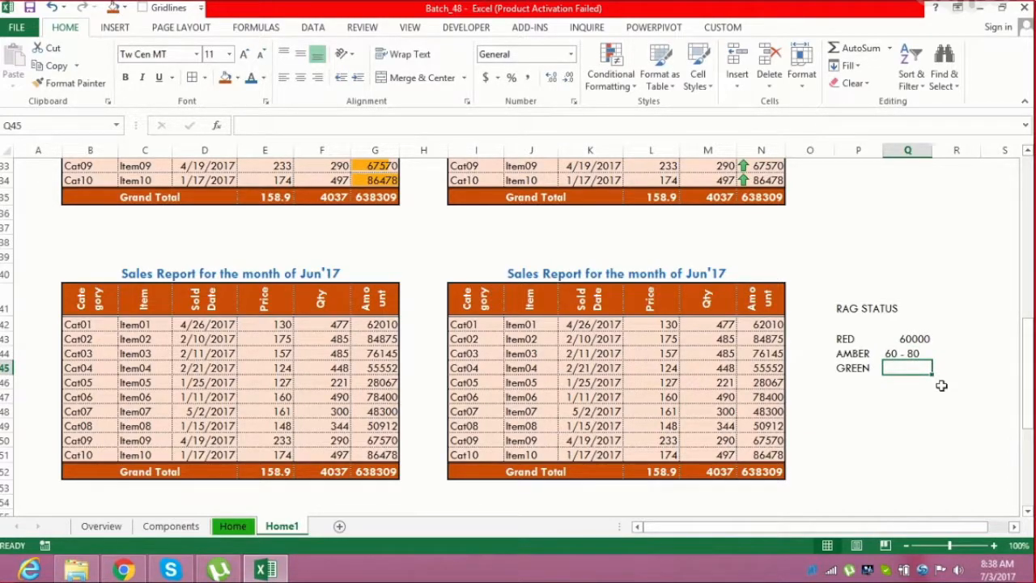
# Enter the threshold 80000 in cell Q45 next to GREEN
pyautogui.write('80')
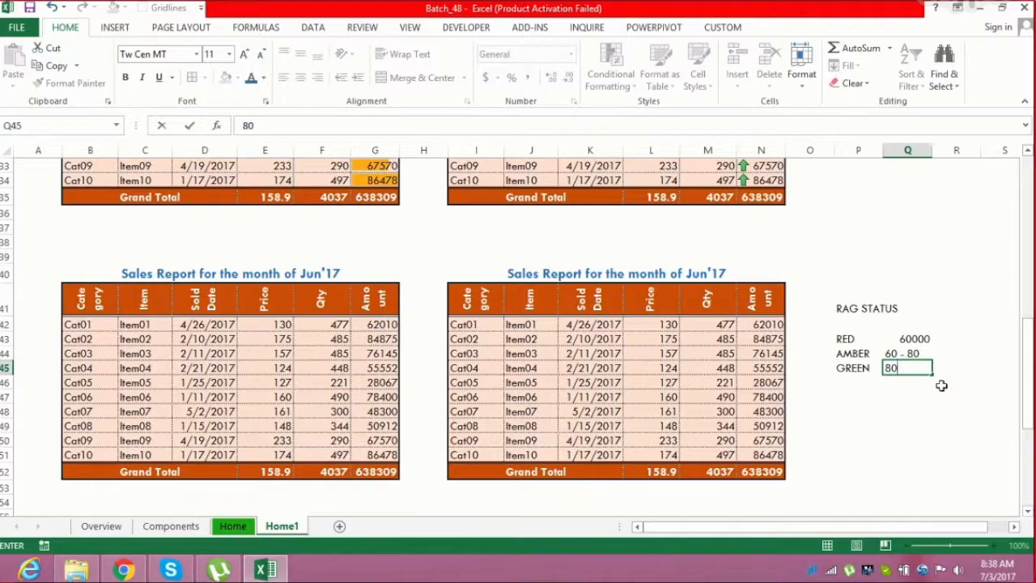
pyautogui.write('000')
pyautogui.press('Return')
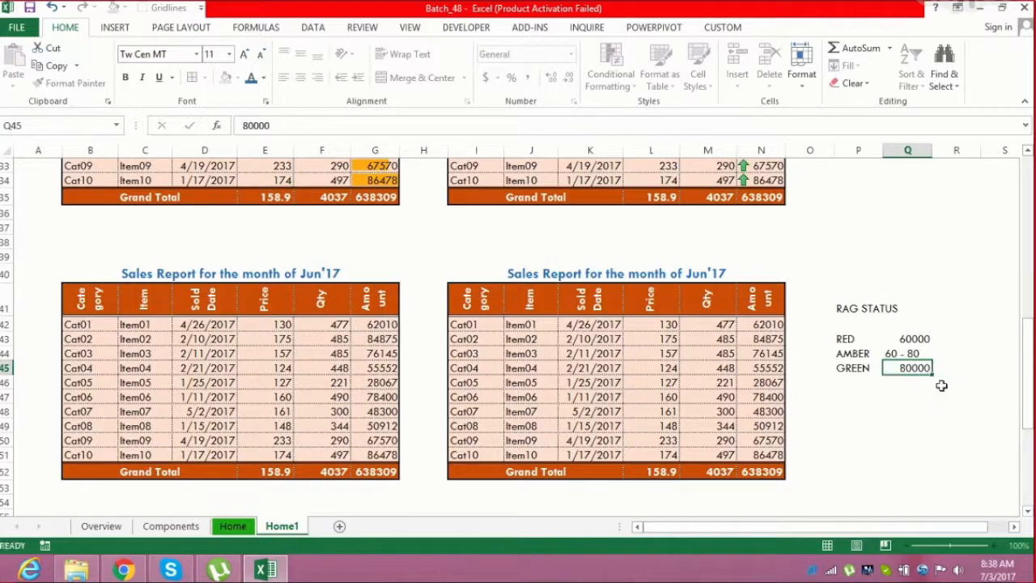
# Highlight Amount cells N42:N51 greater than 80000 with a custom green fill
pyautogui.press('Left')
pyautogui.press('Left')
pyautogui.press('Left')
pyautogui.press('Up')
pyautogui.press('Up')
pyautogui.press('Up')
pyautogui.press('Up')
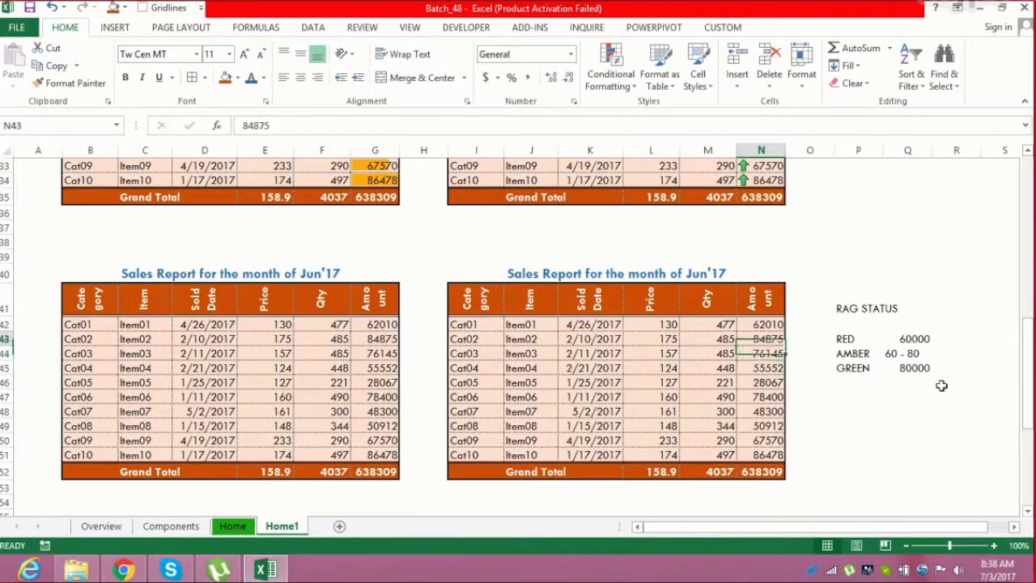
pyautogui.hotkey('ctrl', 'shift', 'Down')
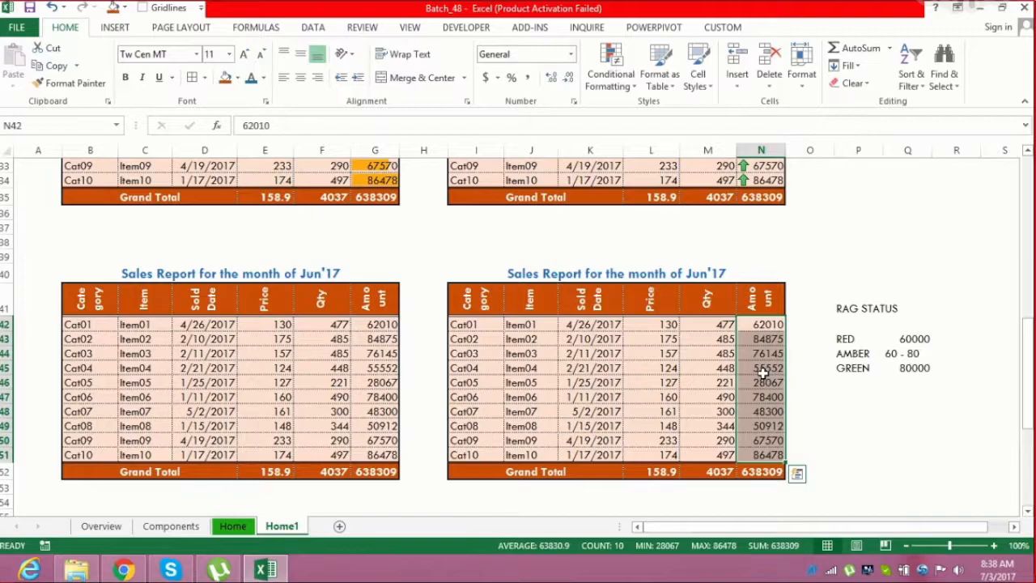
pyautogui.click(623, 72)
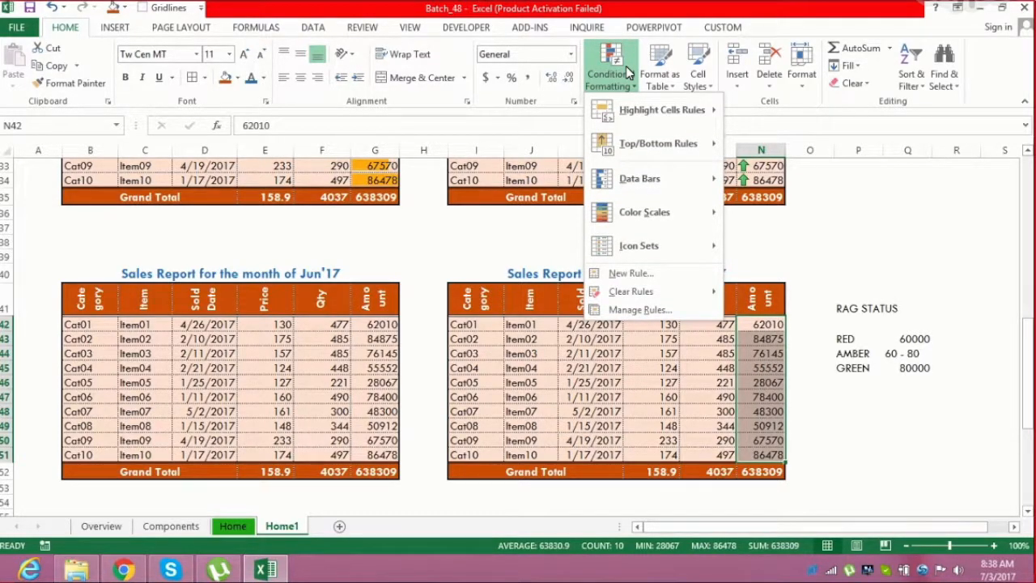
pyautogui.moveTo(636, 114)
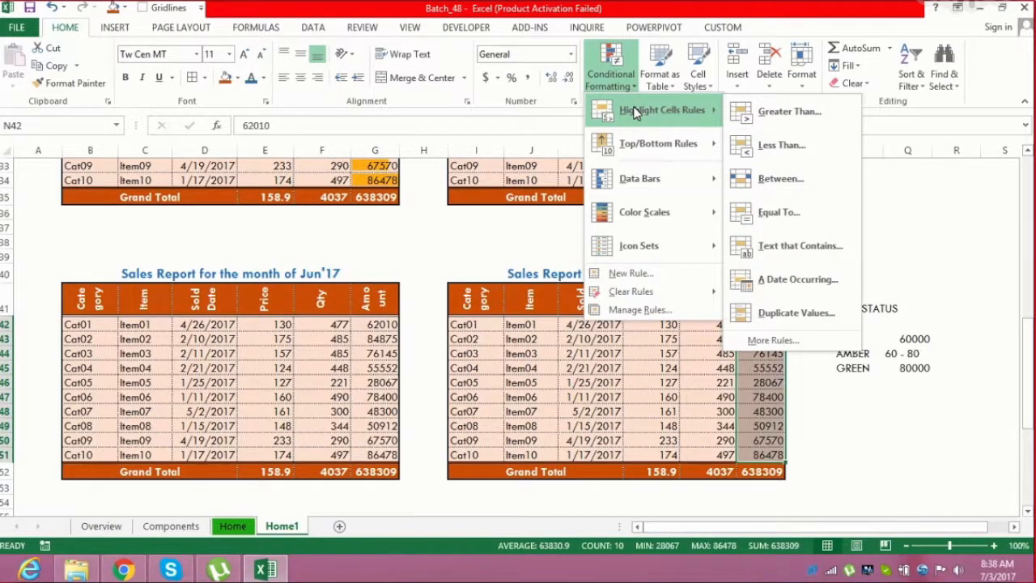
pyautogui.click(775, 112)
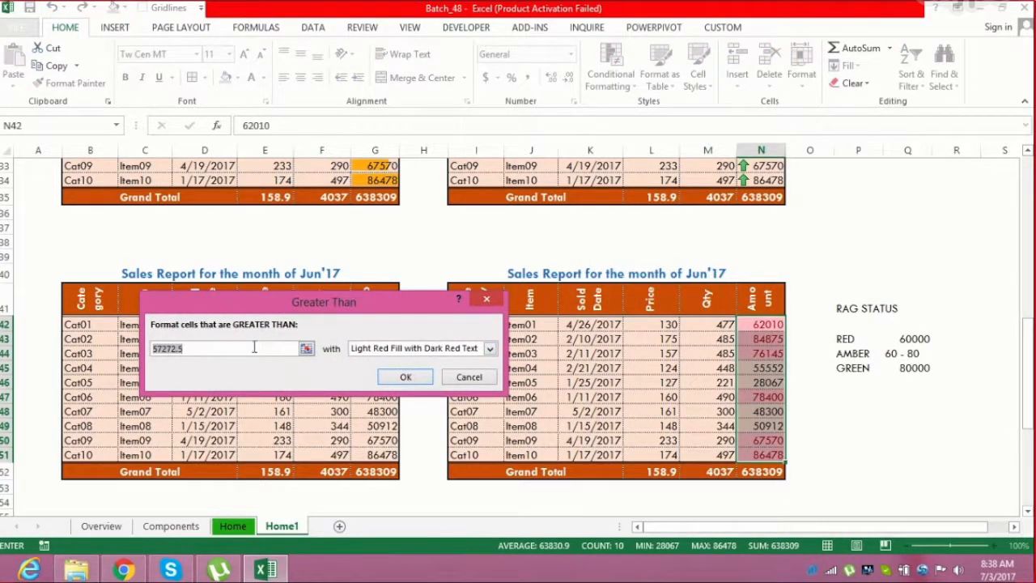
pyautogui.write('80000')
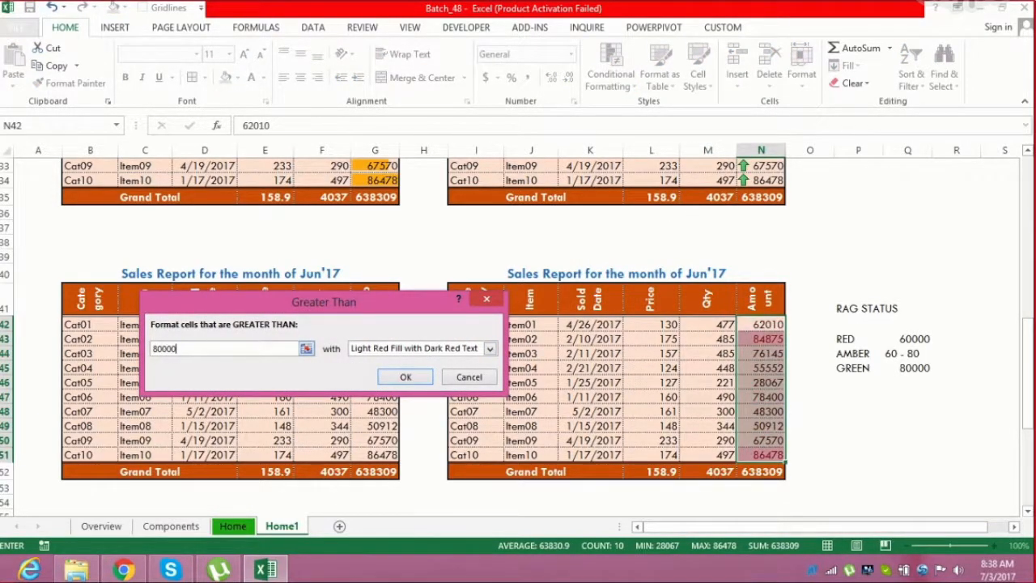
pyautogui.click(375, 350)
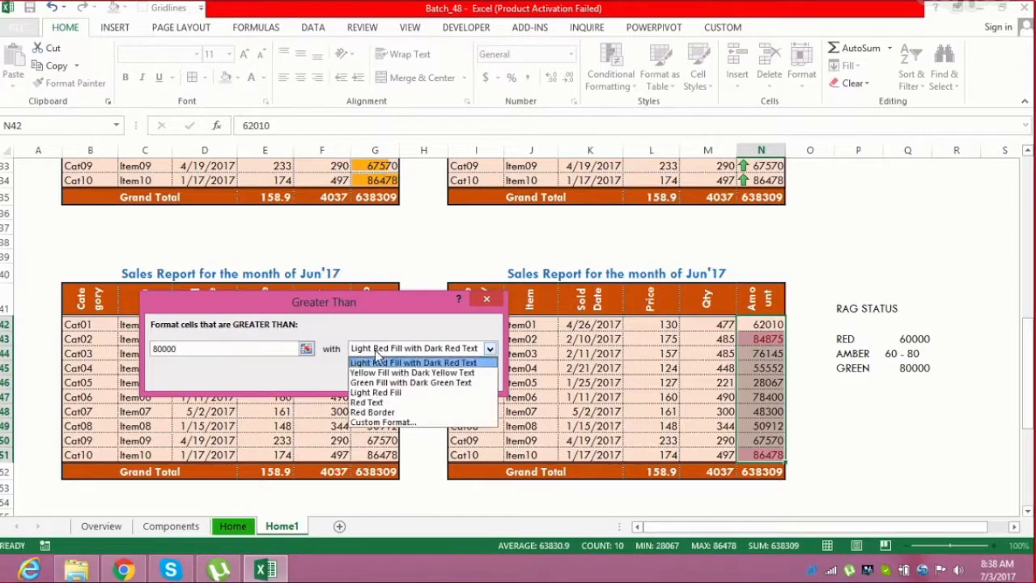
pyautogui.click(378, 423)
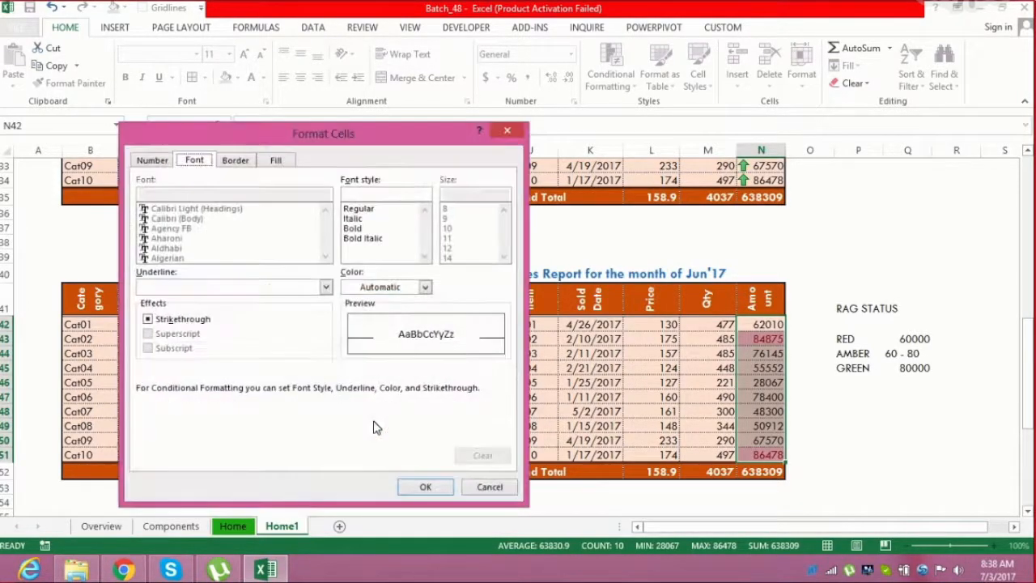
pyautogui.click(273, 162)
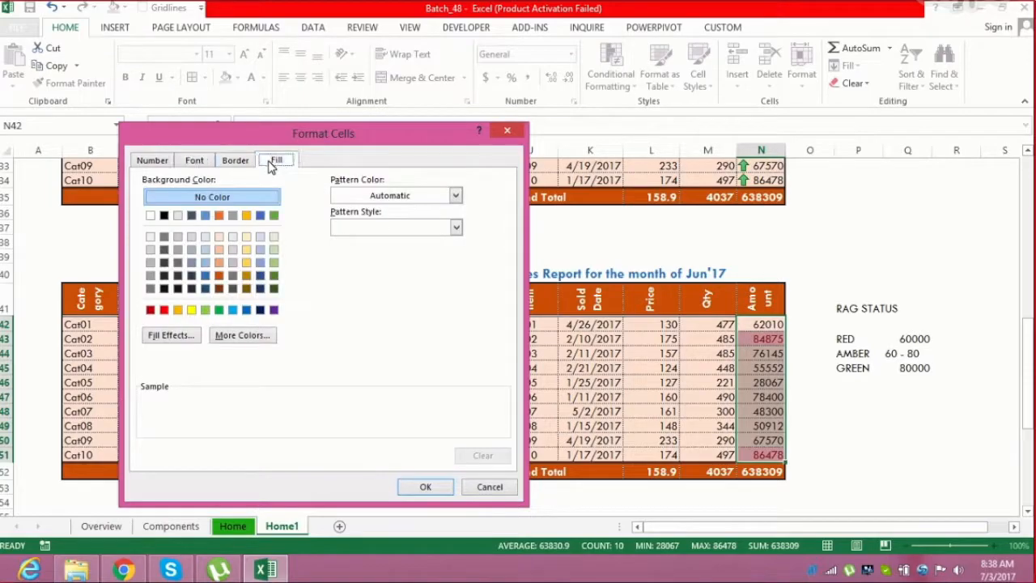
pyautogui.click(206, 309)
pyautogui.click(424, 486)
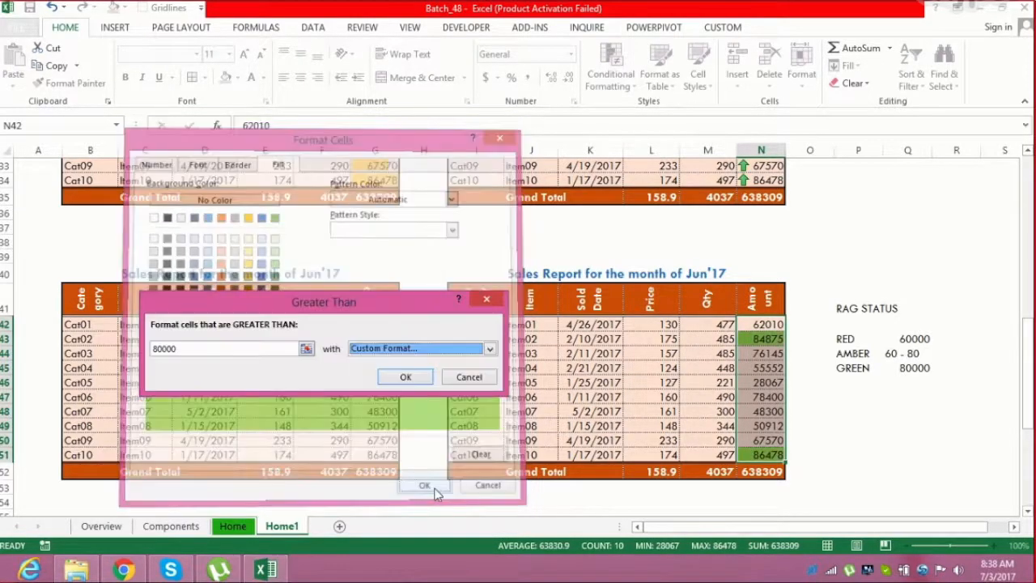
pyautogui.click(423, 377)
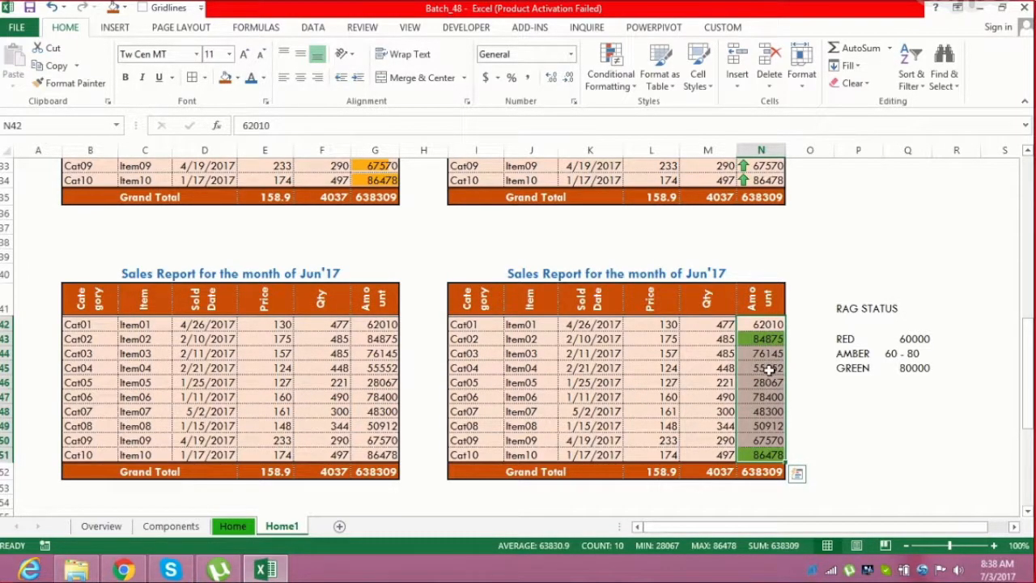
# Add a Less Than rule on the same Amount cells for values below 60000 with a custom red fill
pyautogui.click(613, 87)
pyautogui.moveTo(683, 111)
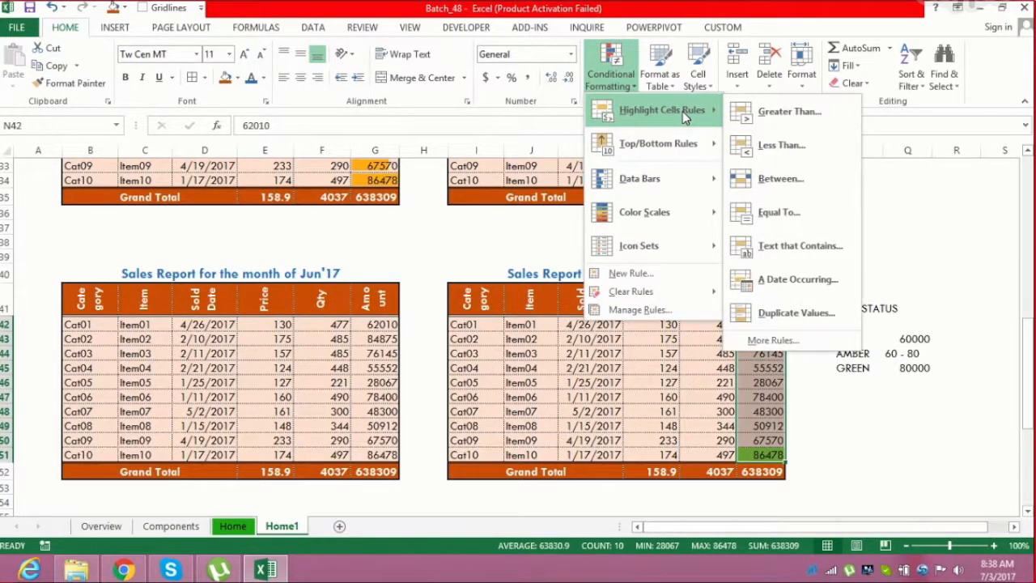
pyautogui.click(784, 152)
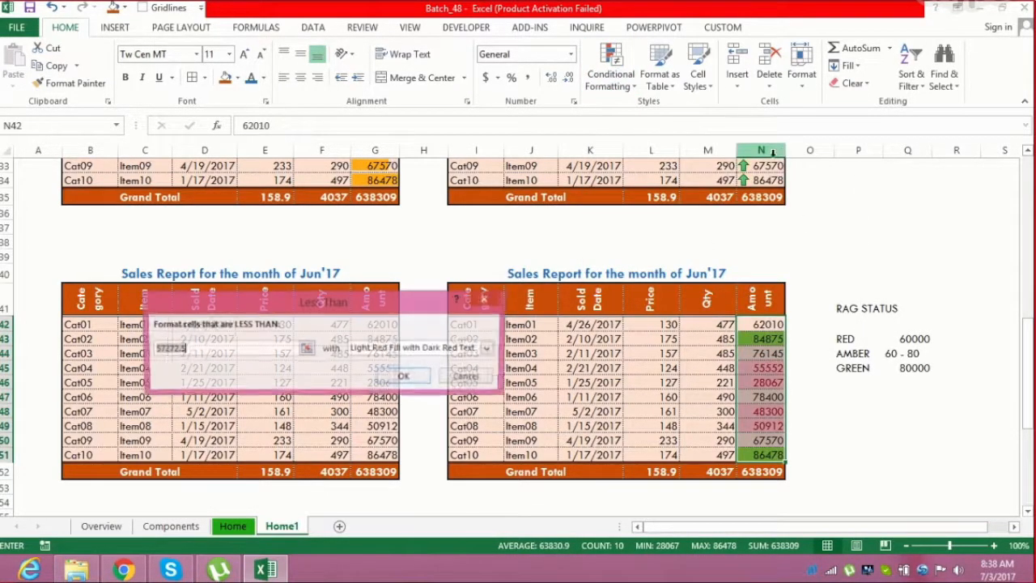
pyautogui.write('60000')
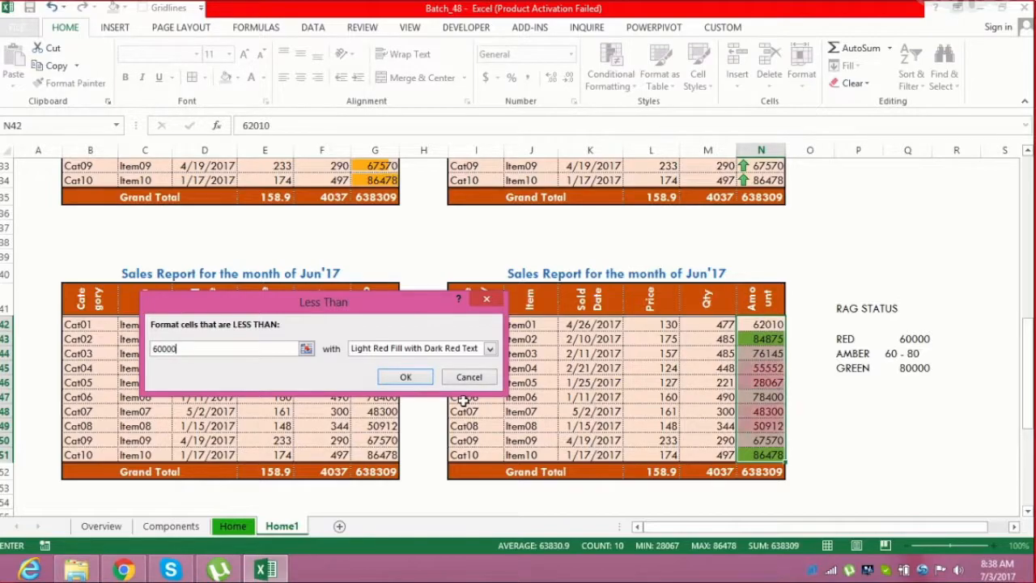
pyautogui.click(427, 348)
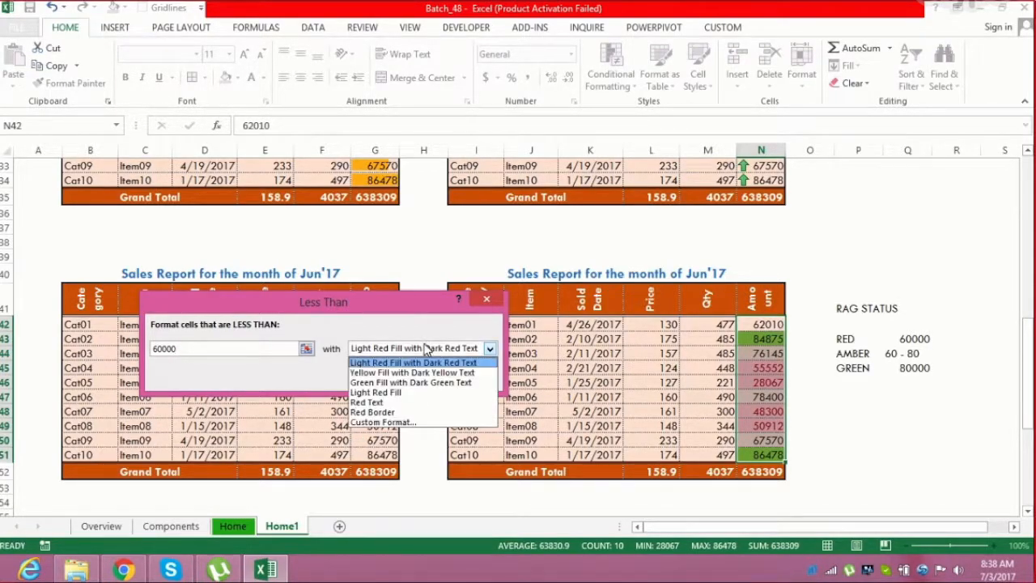
pyautogui.click(380, 422)
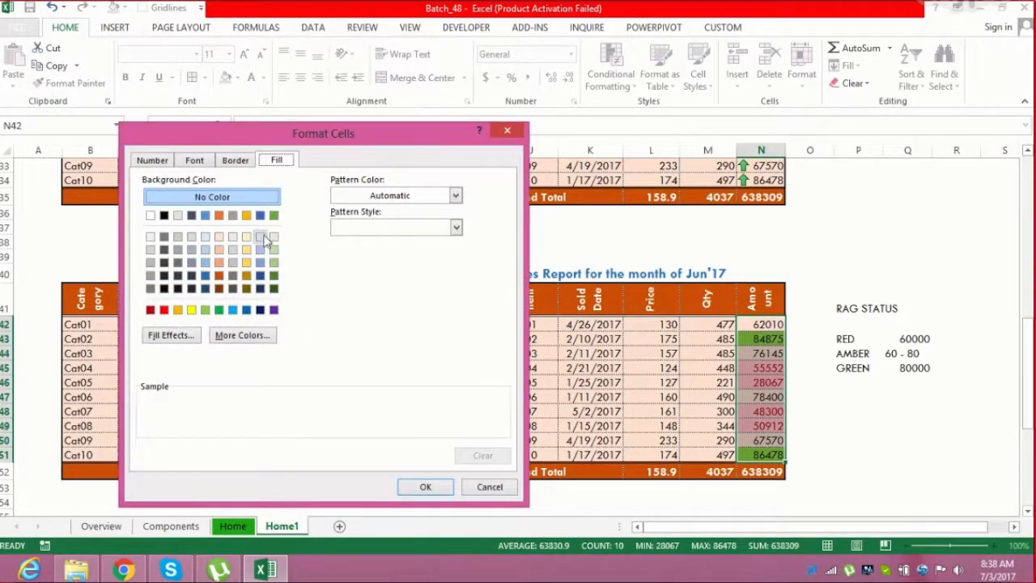
pyautogui.click(164, 310)
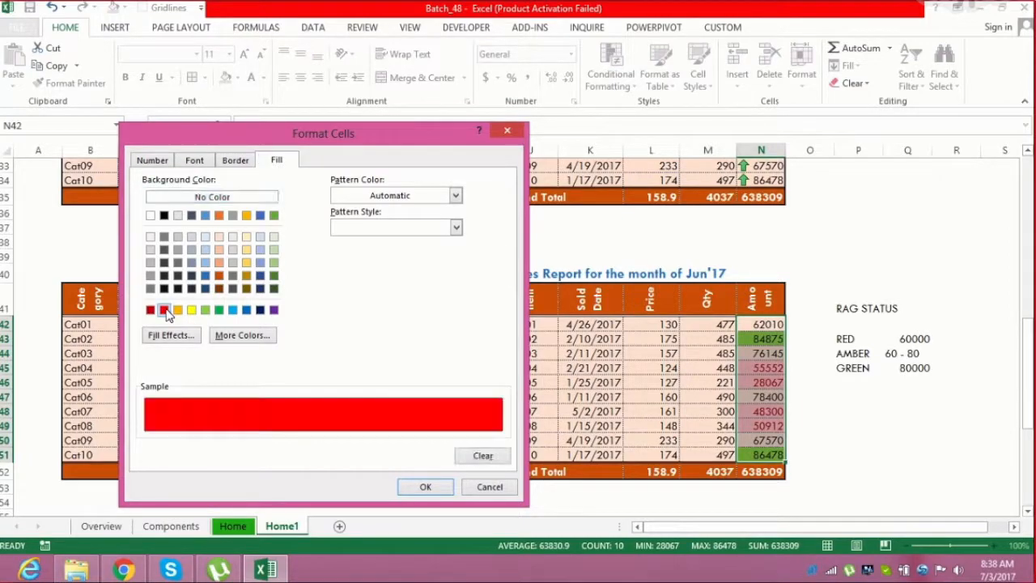
pyautogui.click(425, 487)
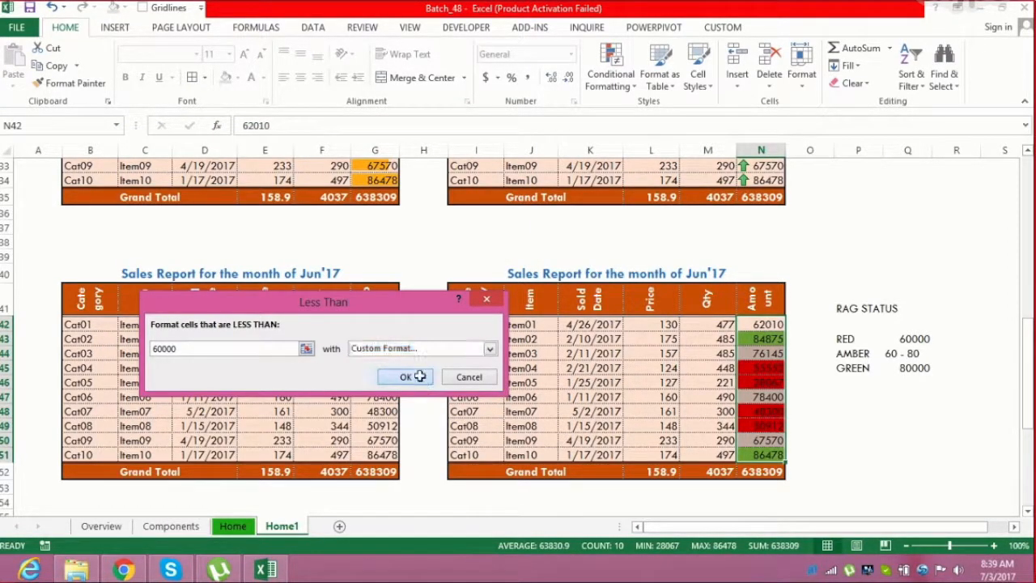
pyautogui.click(407, 377)
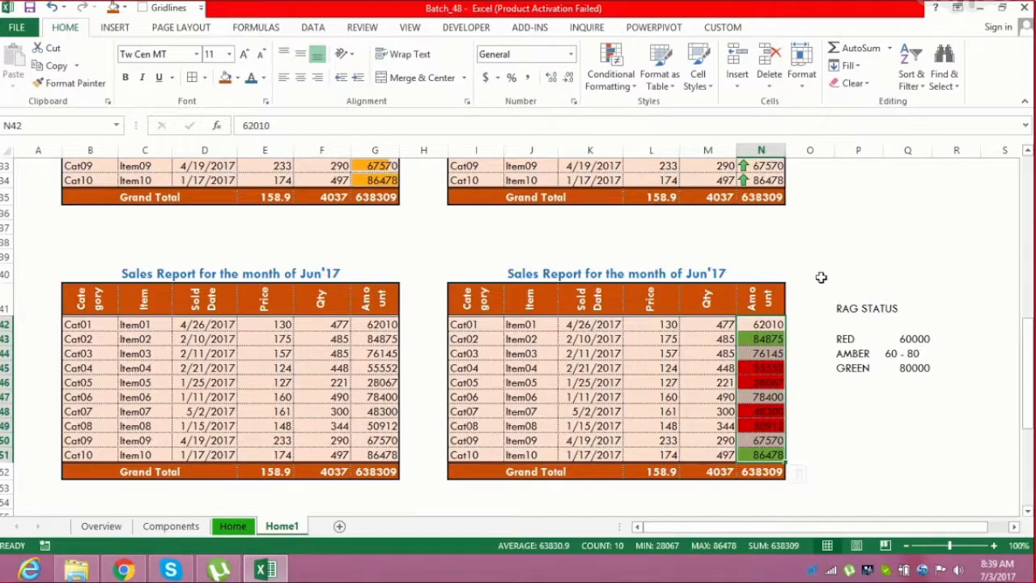
# Add a Between rule for Amount values from 60000 to 80000 with a custom yellow fill
pyautogui.click(636, 86)
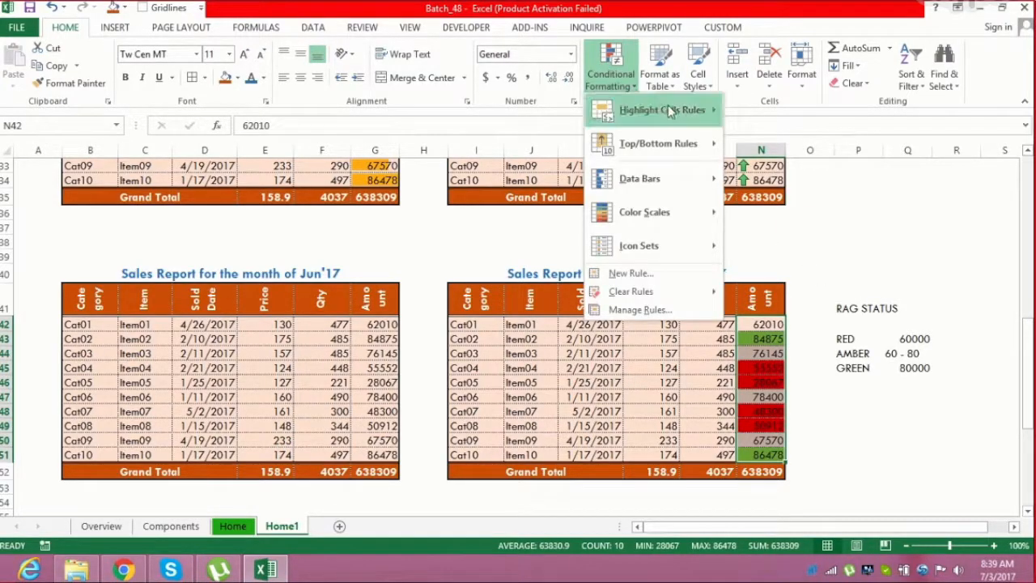
pyautogui.moveTo(670, 110)
pyautogui.click(779, 178)
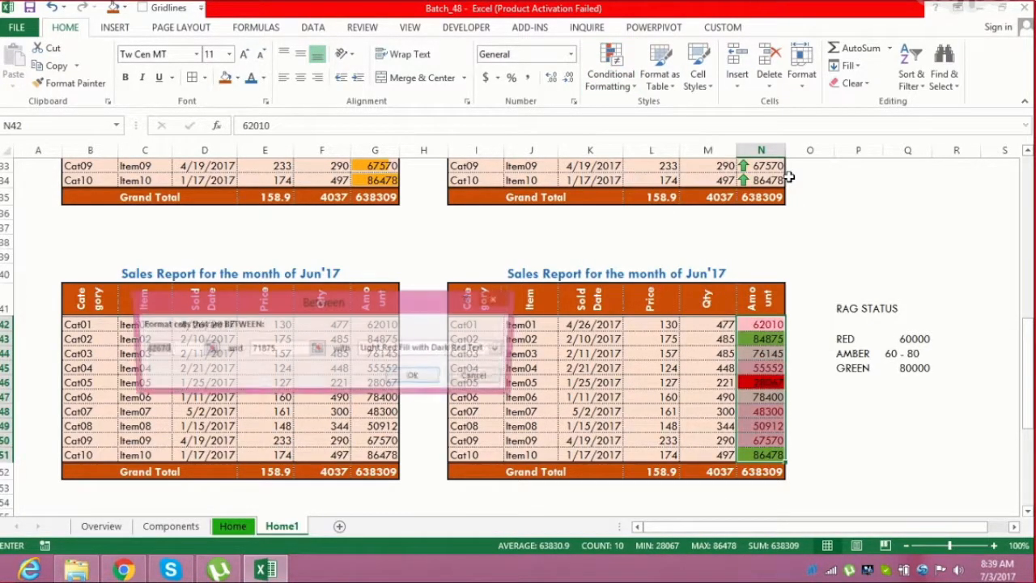
pyautogui.write('60000')
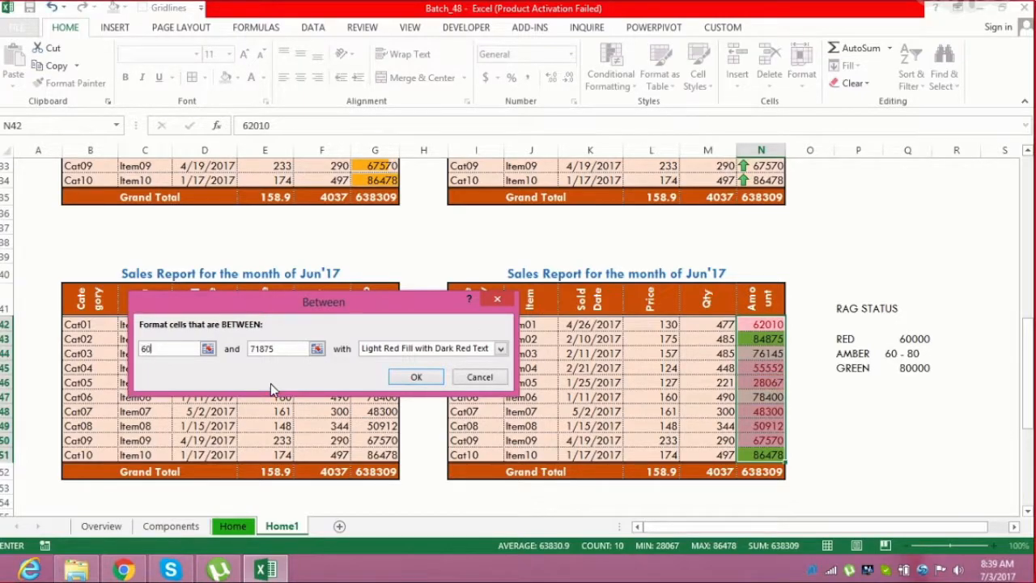
pyautogui.doubleClick(283, 349)
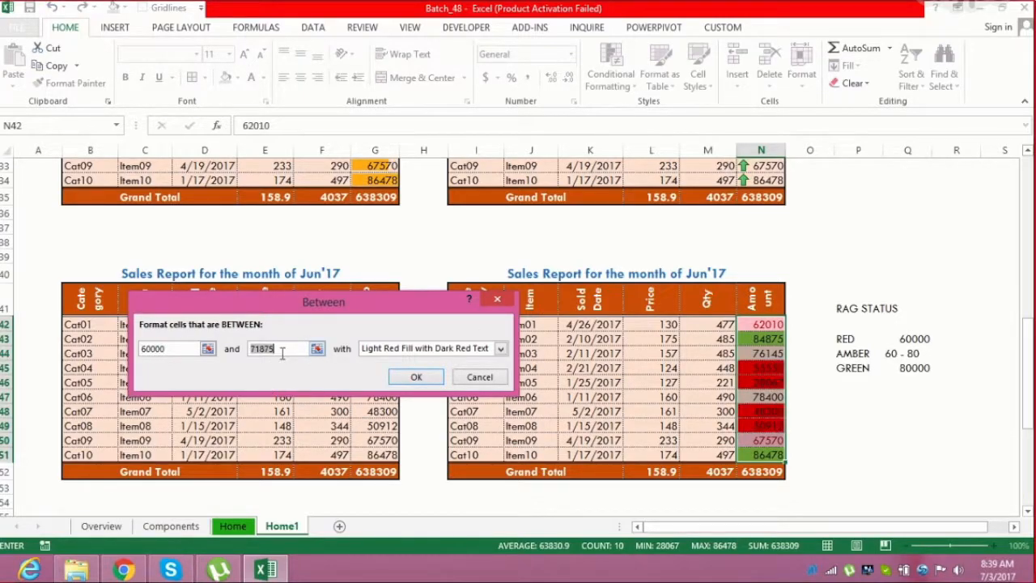
pyautogui.write('80000')
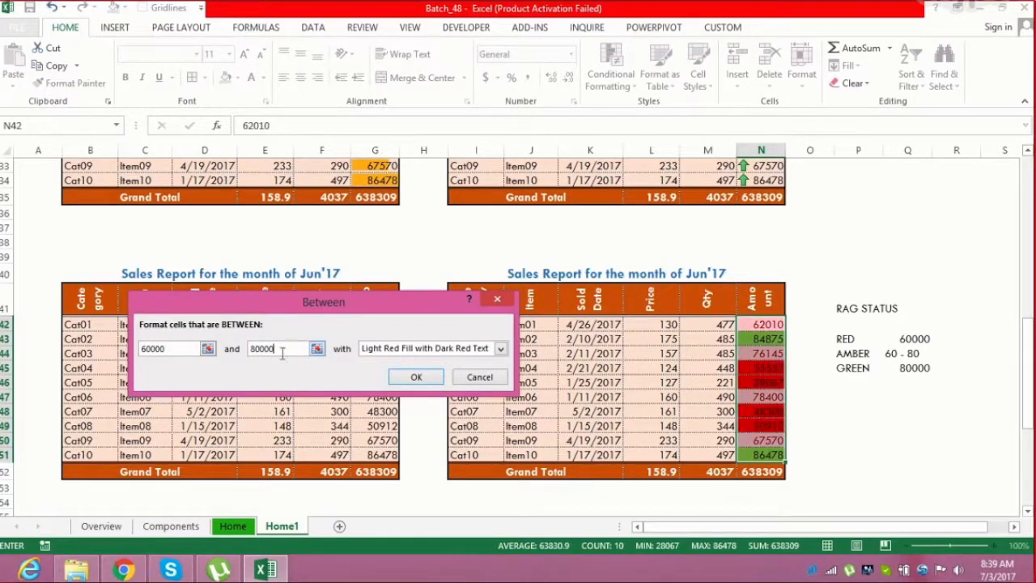
pyautogui.click(398, 349)
pyautogui.click(392, 423)
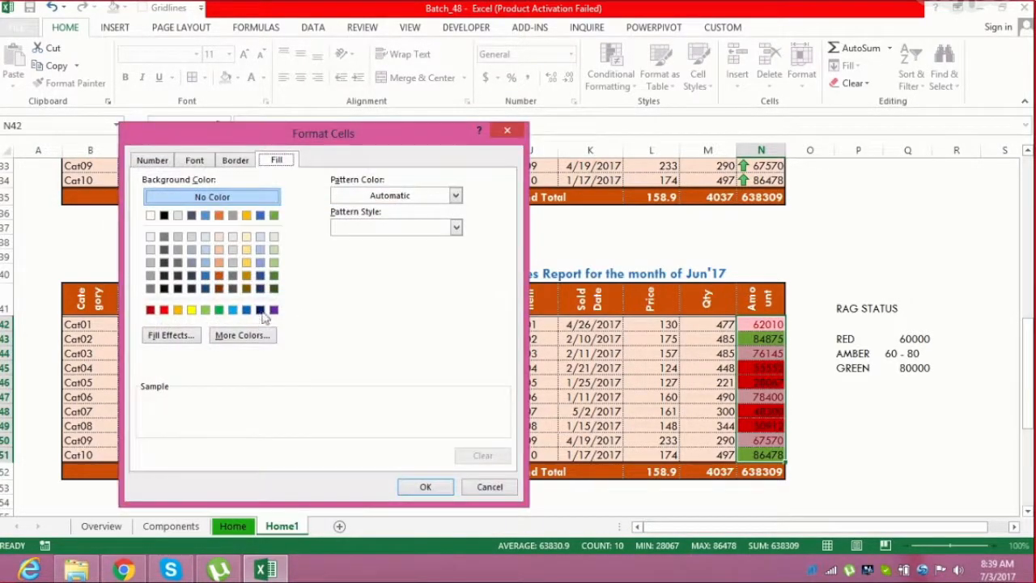
pyautogui.click(192, 311)
pyautogui.click(426, 487)
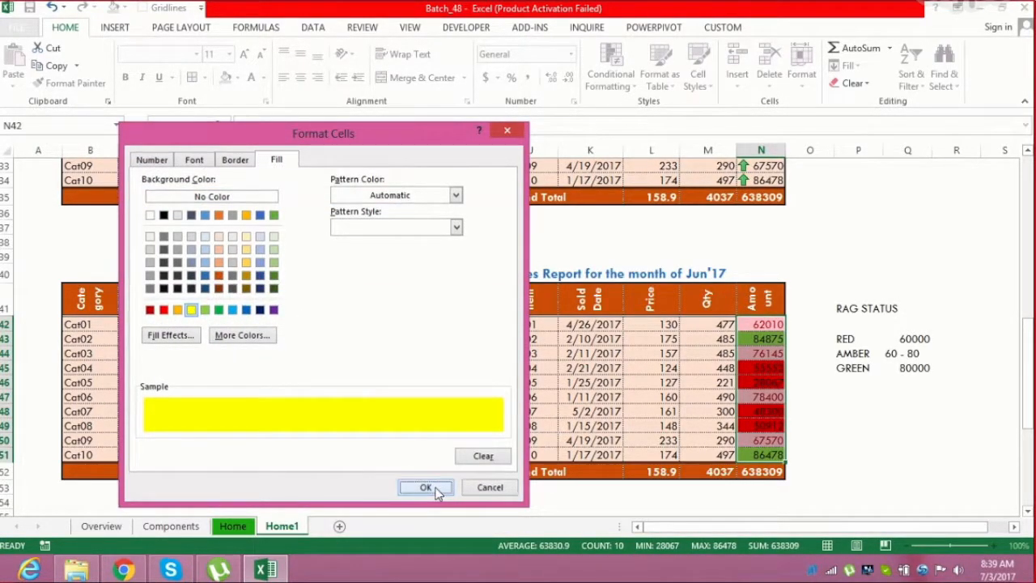
pyautogui.click(416, 376)
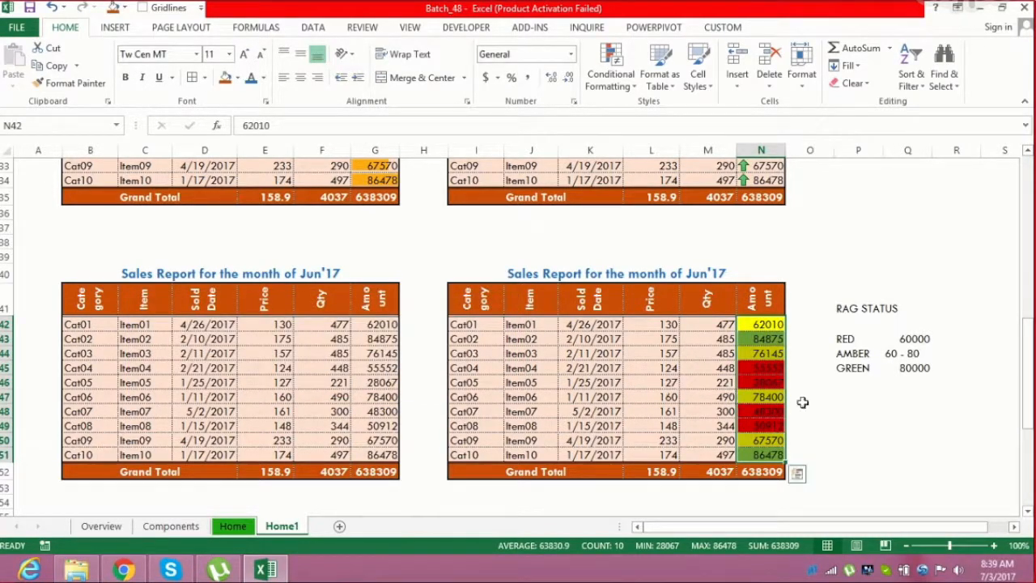
pyautogui.click(821, 408)
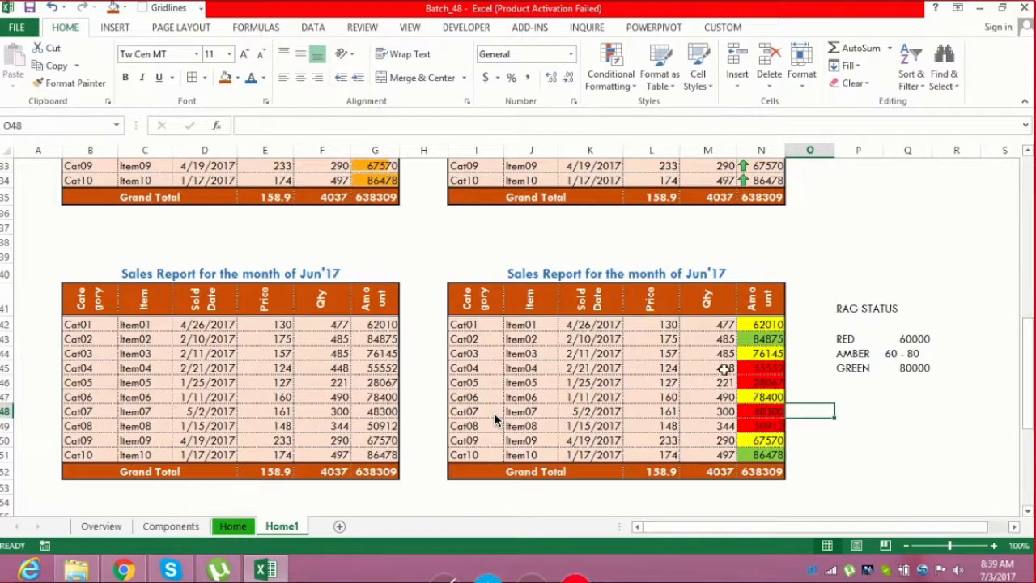
# Select the table rows whose Amount cells are shaded red to examine them
pyautogui.moveTo(759, 367); pyautogui.dragTo(470, 384)
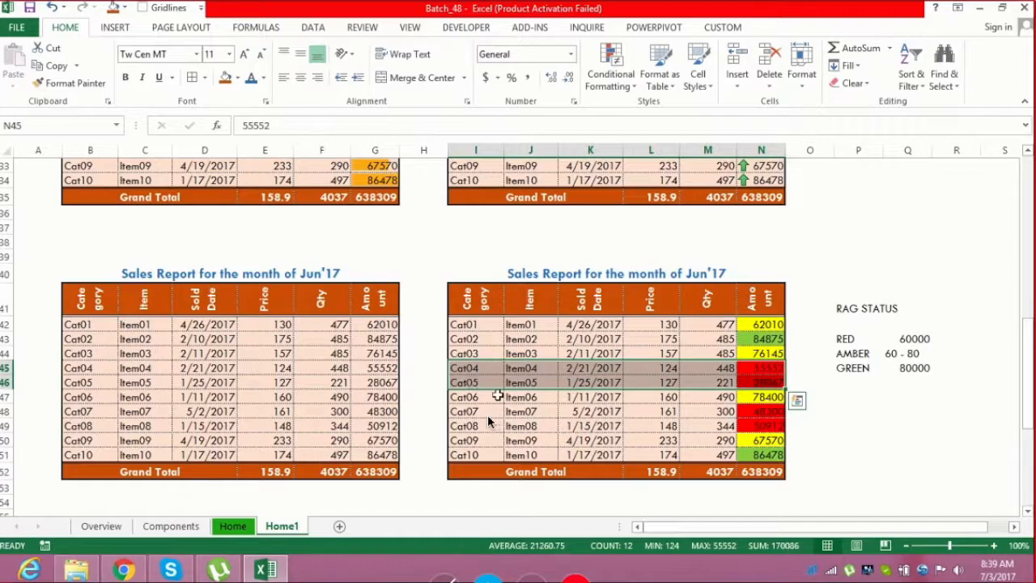
pyautogui.moveTo(773, 411); pyautogui.dragTo(773, 426)
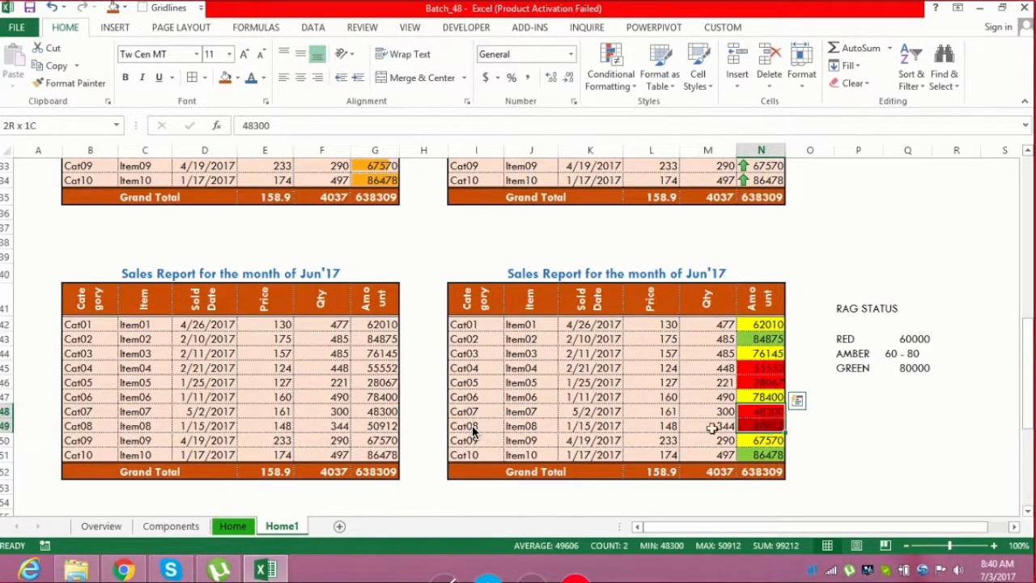
pyautogui.hotkey('shift', 'Left')
pyautogui.hotkey('shift', 'Left')
pyautogui.hotkey('shift', 'Left')
pyautogui.hotkey('shift', 'Left')
pyautogui.hotkey('shift', 'Left')
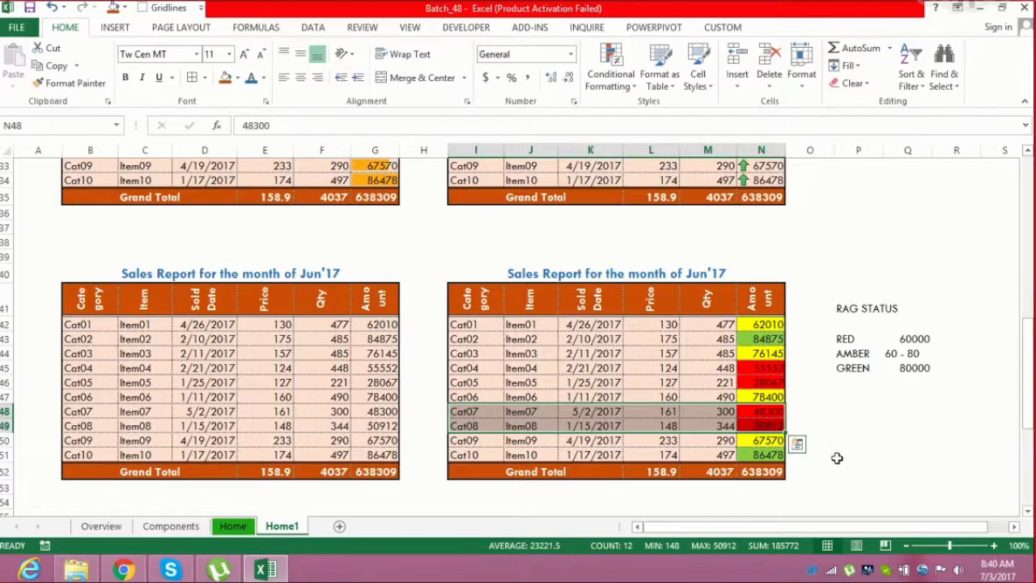
# Create a formula rule on Category cells B42:B51 using =$G$42>80000 with a green fill
pyautogui.moveTo(765, 369); pyautogui.dragTo(766, 383)
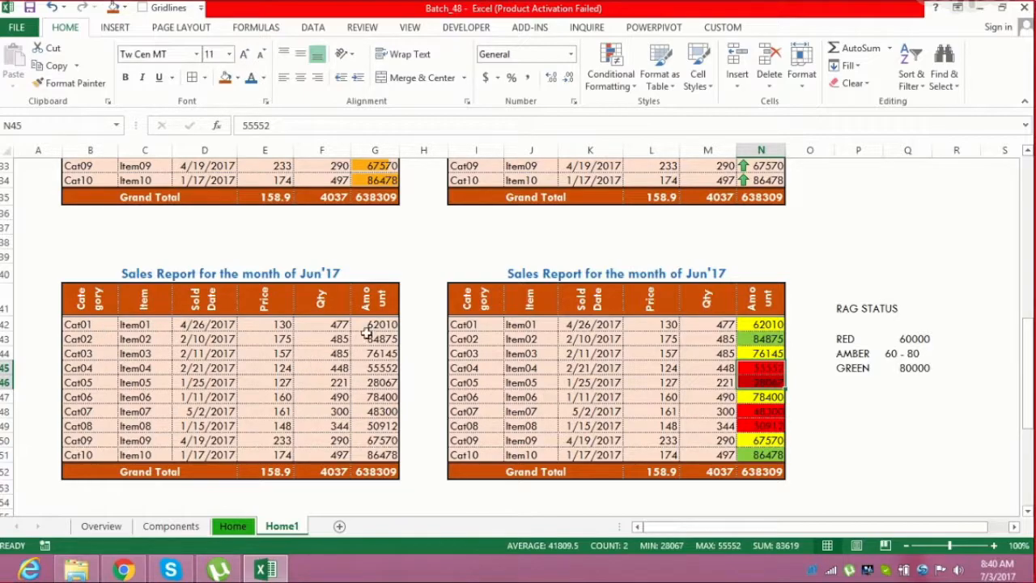
pyautogui.moveTo(374, 325); pyautogui.dragTo(378, 454)
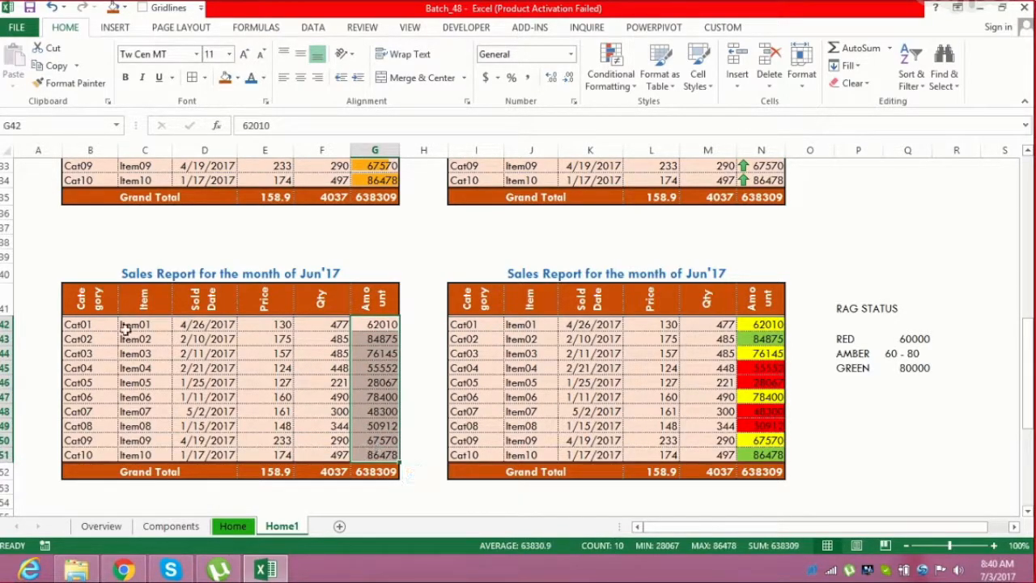
pyautogui.moveTo(81, 325); pyautogui.dragTo(90, 458)
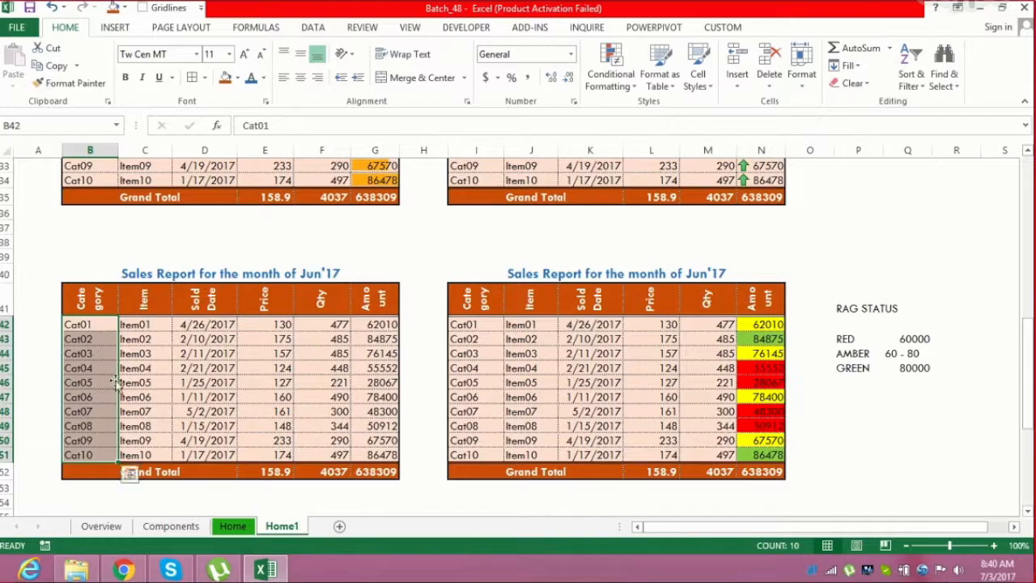
pyautogui.click(94, 325)
pyautogui.moveTo(95, 324); pyautogui.dragTo(96, 450)
pyautogui.click(611, 76)
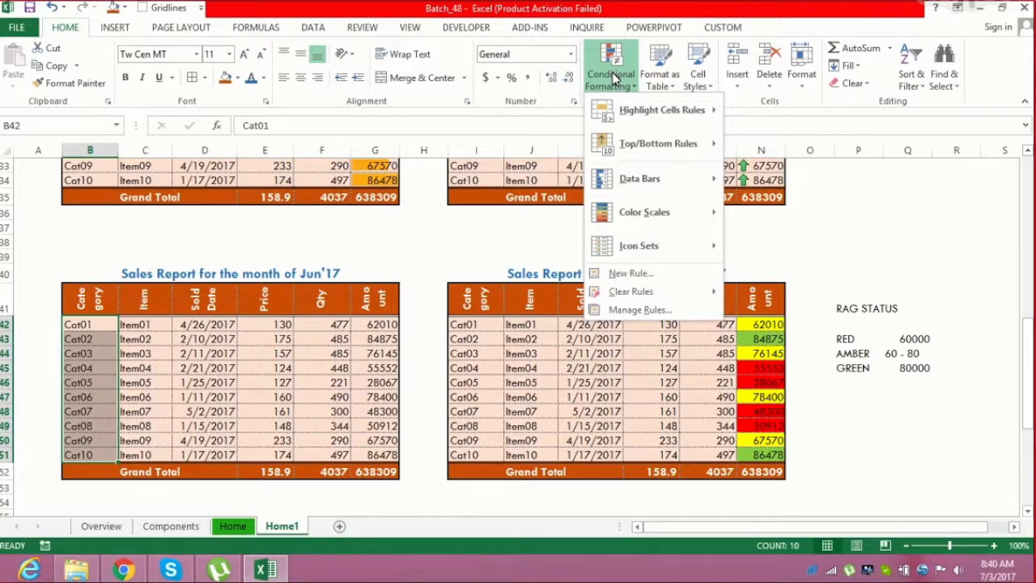
pyautogui.click(644, 274)
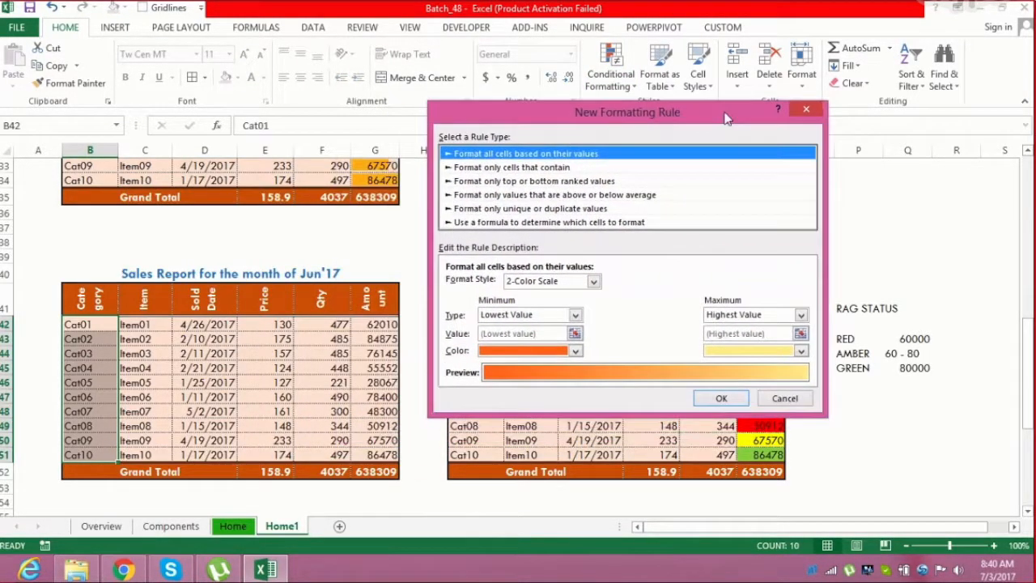
pyautogui.click(501, 223)
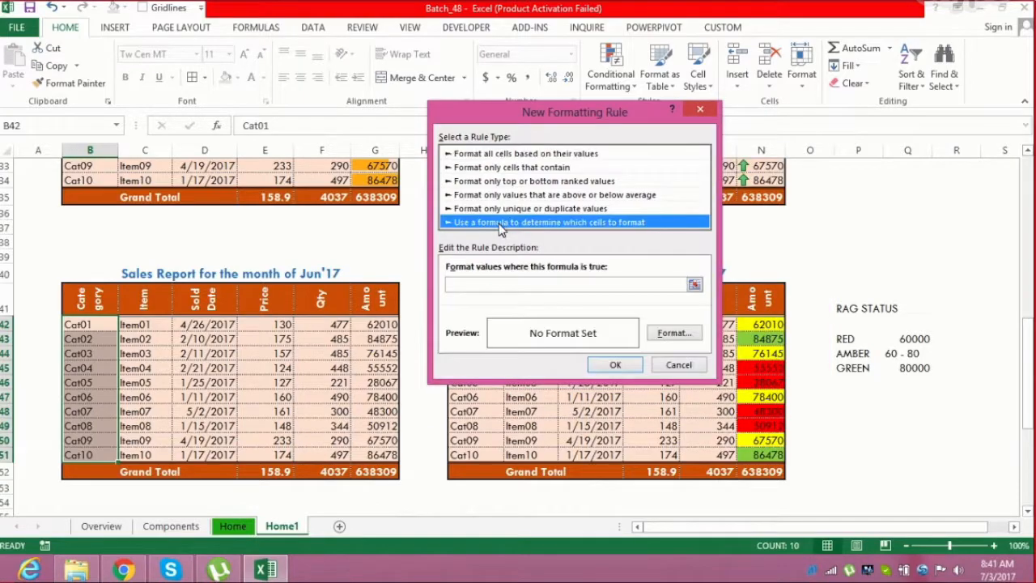
pyautogui.click(474, 284)
pyautogui.moveTo(577, 113); pyautogui.dragTo(677, 73)
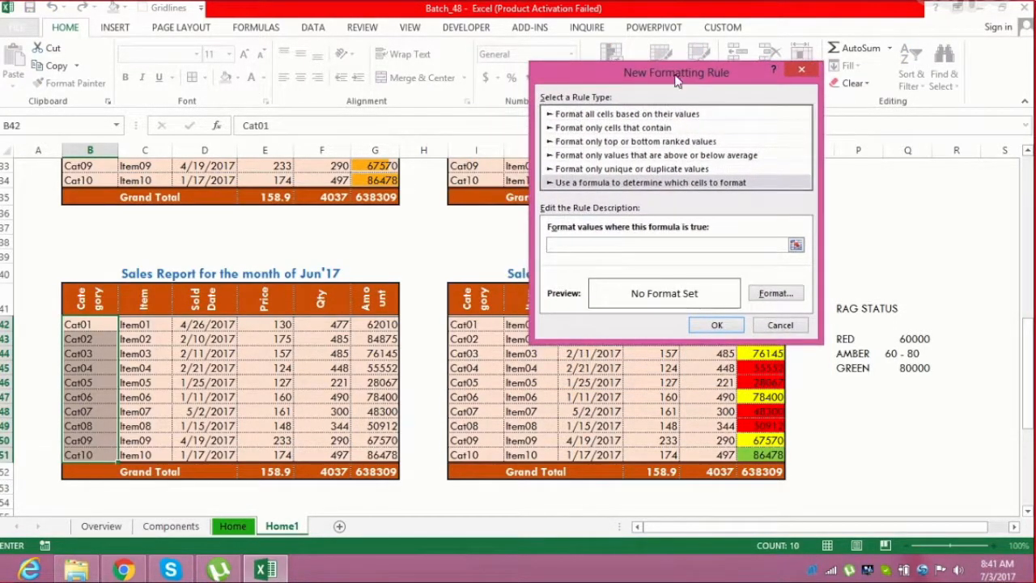
pyautogui.click(381, 324)
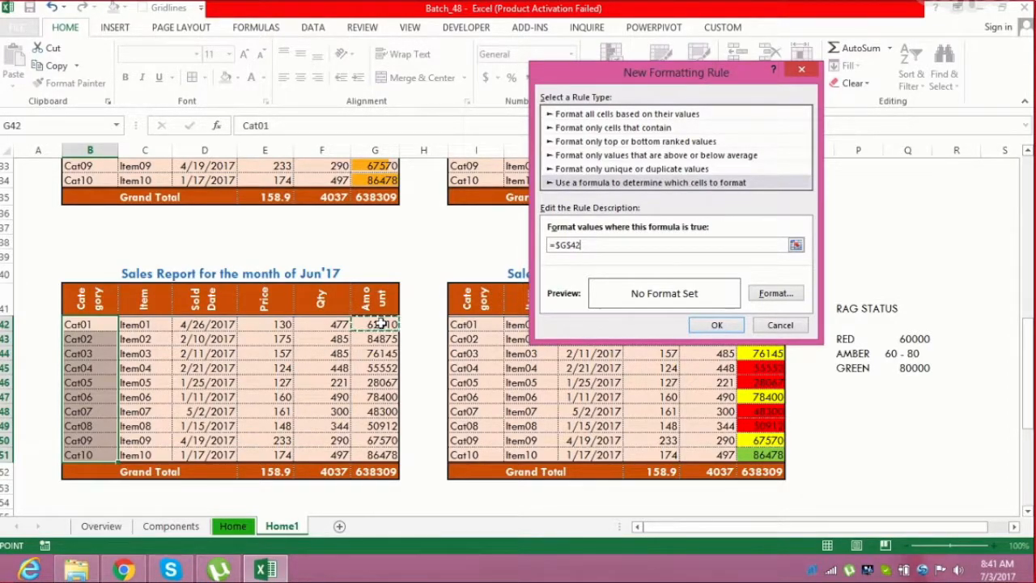
pyautogui.write('>80')
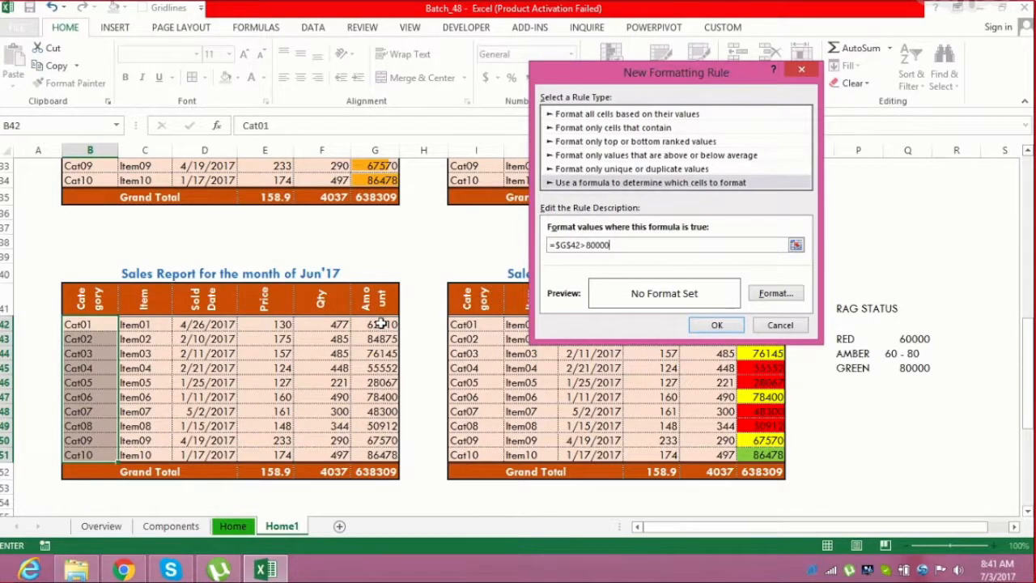
pyautogui.write('000')
pyautogui.click(774, 294)
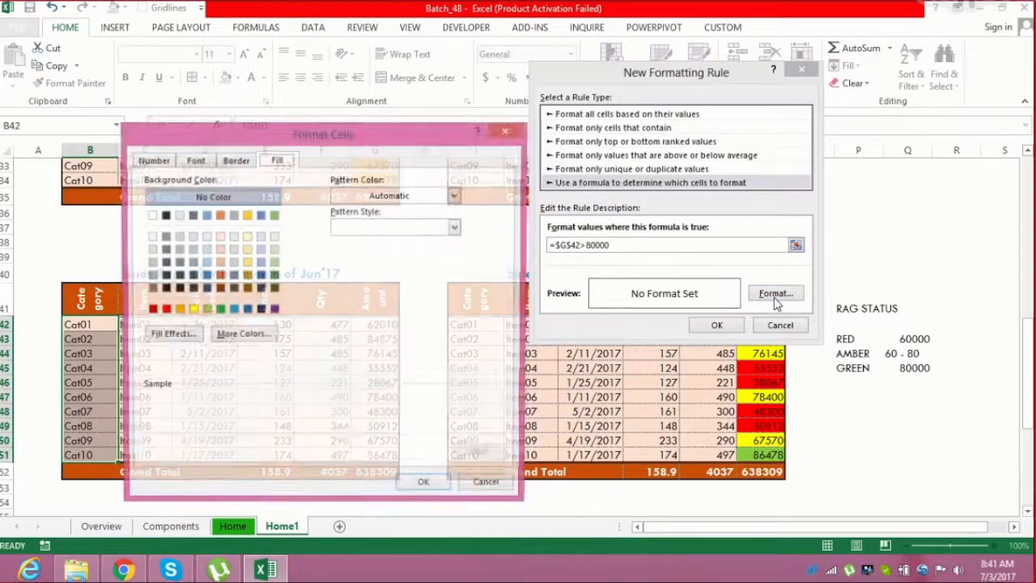
pyautogui.click(206, 309)
pyautogui.click(427, 486)
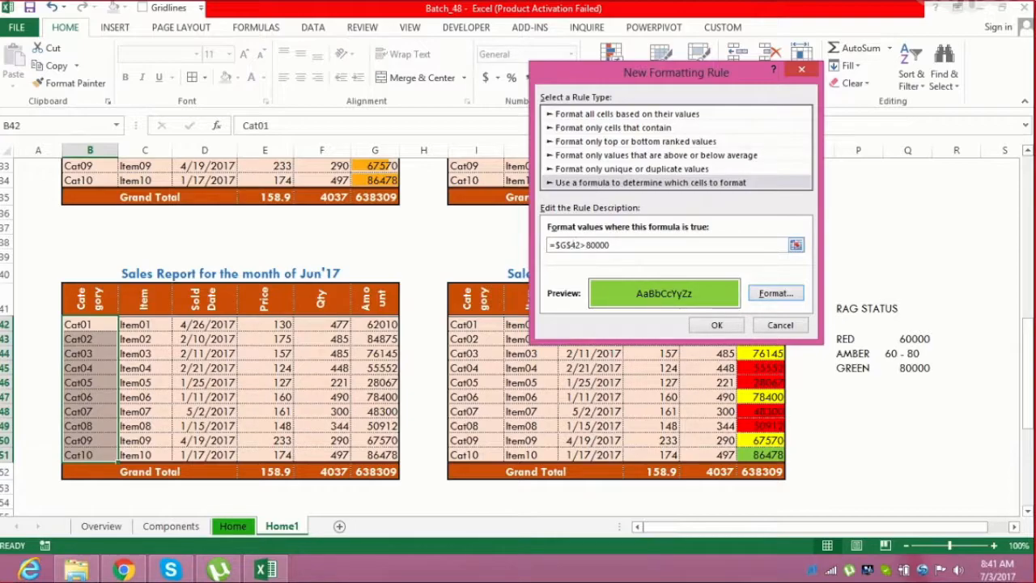
# Change the rule formula to =$G42>80000 and apply it
pyautogui.click(573, 245)
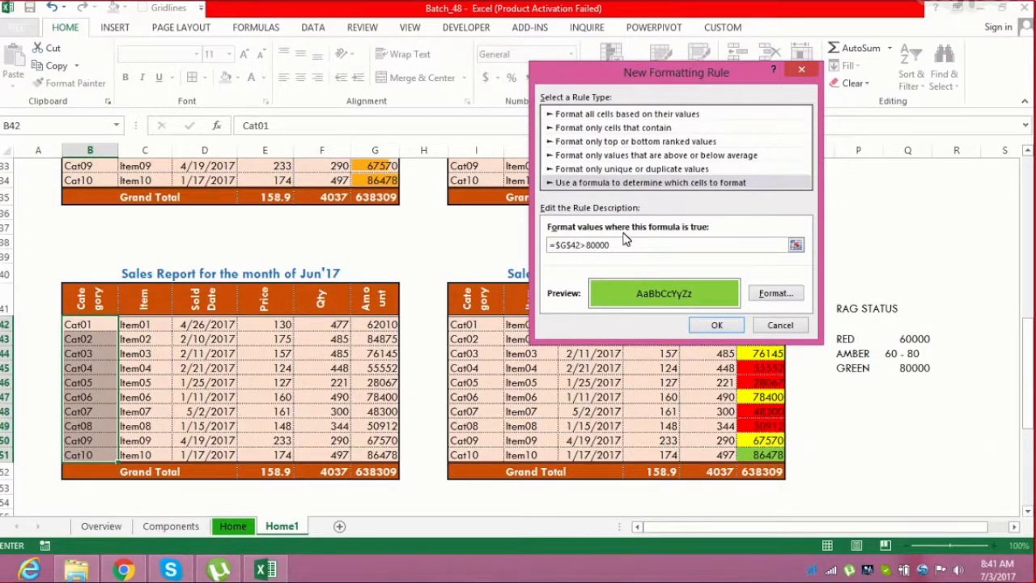
pyautogui.press('BackSpace')
pyautogui.click(717, 325)
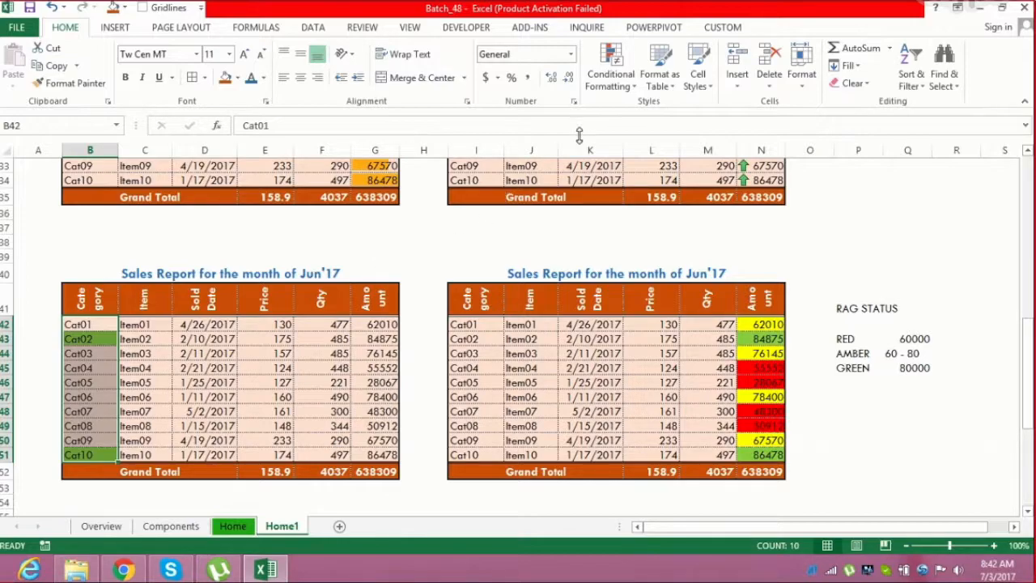
# Add a formula rule =$G42<60000 on the Category cells with a red fill
pyautogui.click(619, 84)
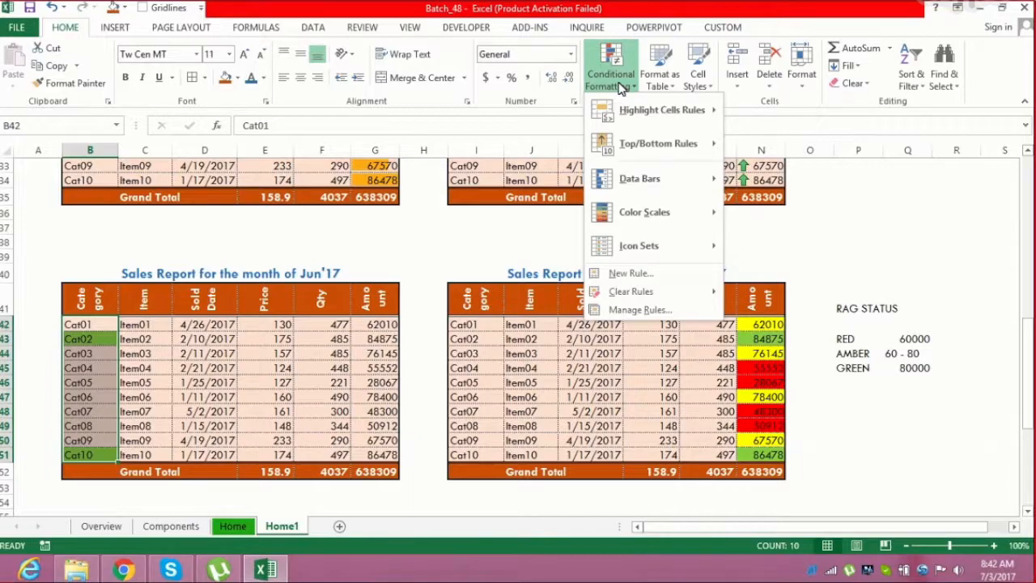
pyautogui.moveTo(631, 255)
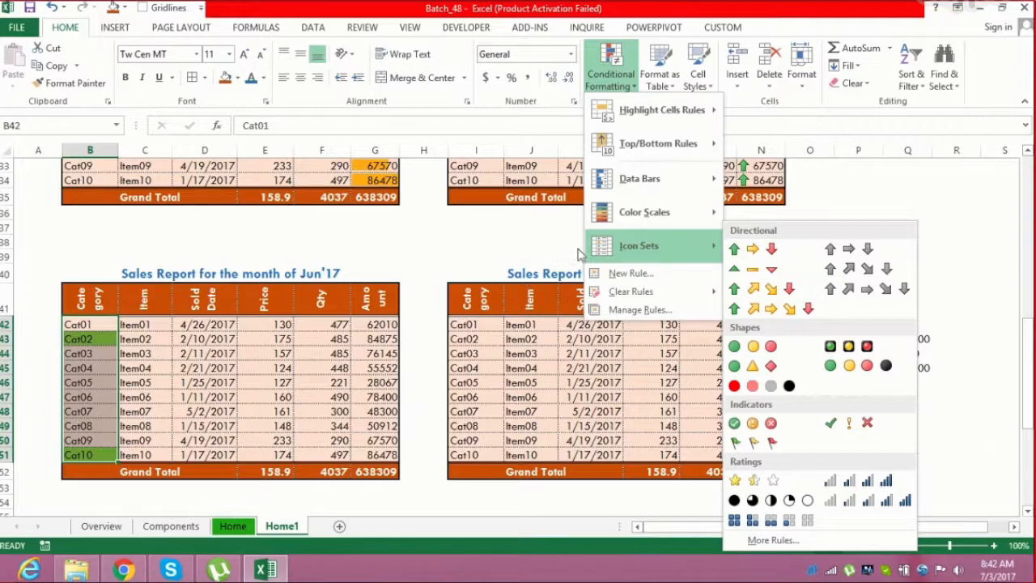
pyautogui.click(624, 272)
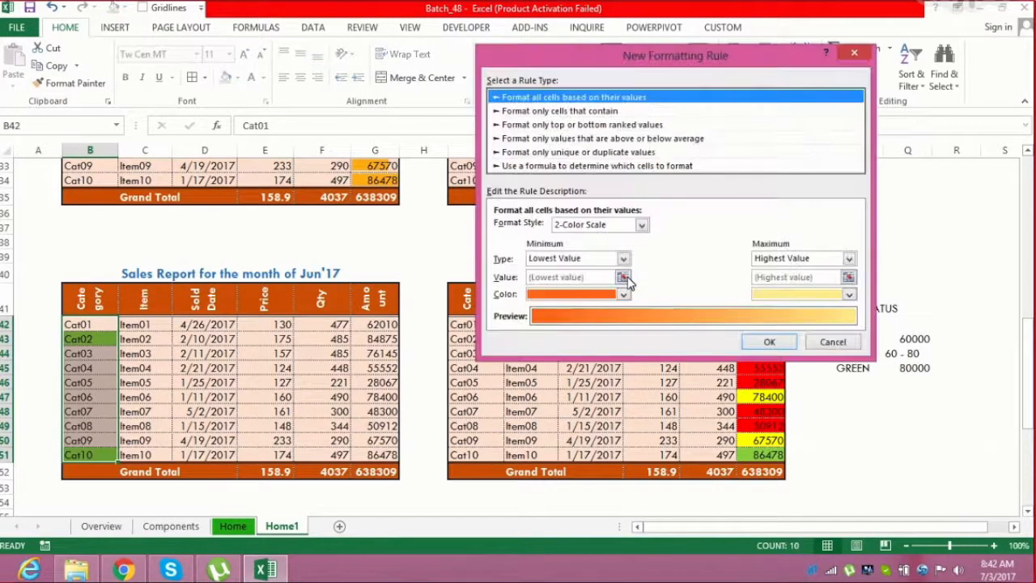
pyautogui.click(620, 168)
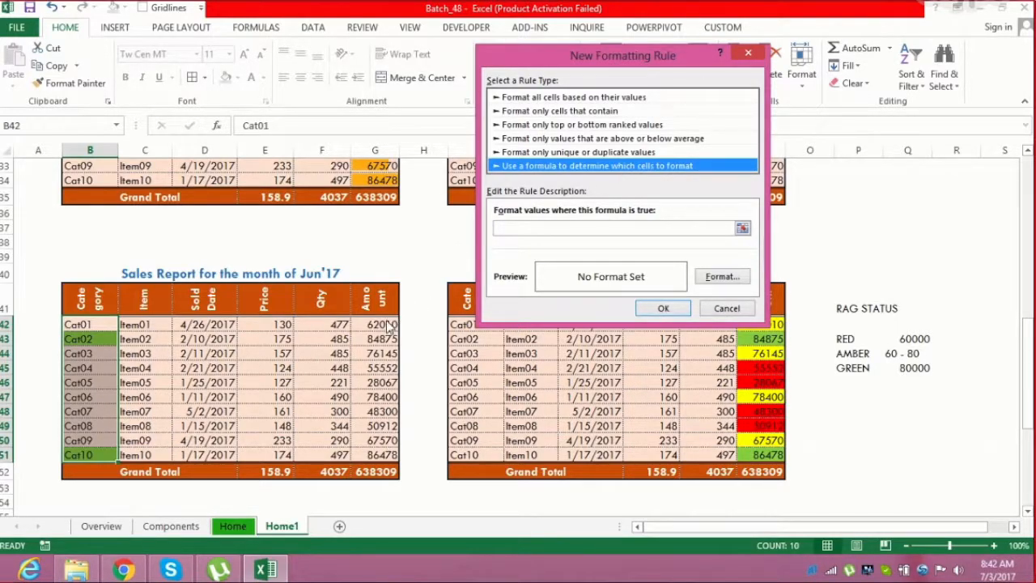
pyautogui.click(539, 226)
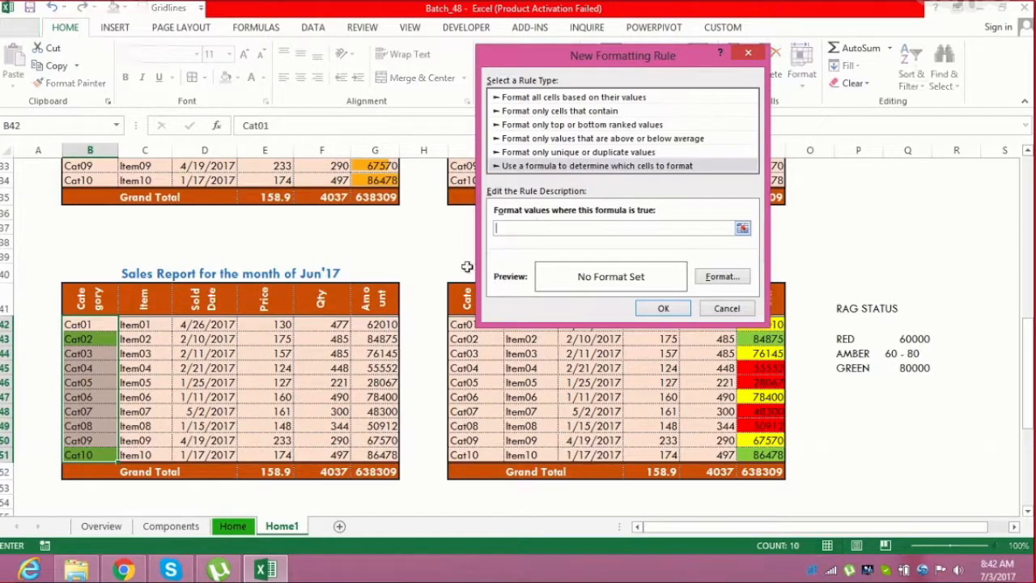
pyautogui.click(392, 323)
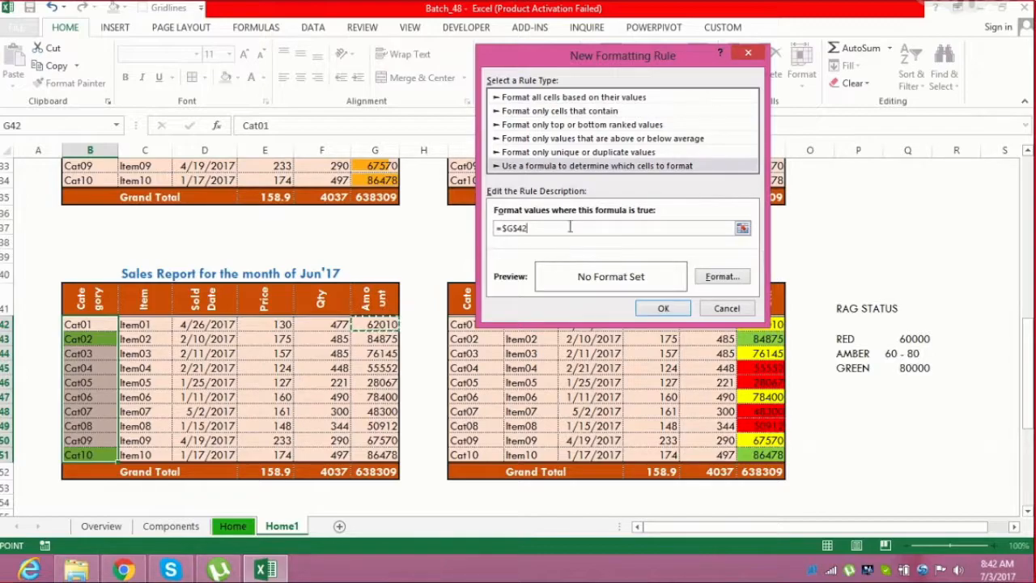
pyautogui.write('<60000')
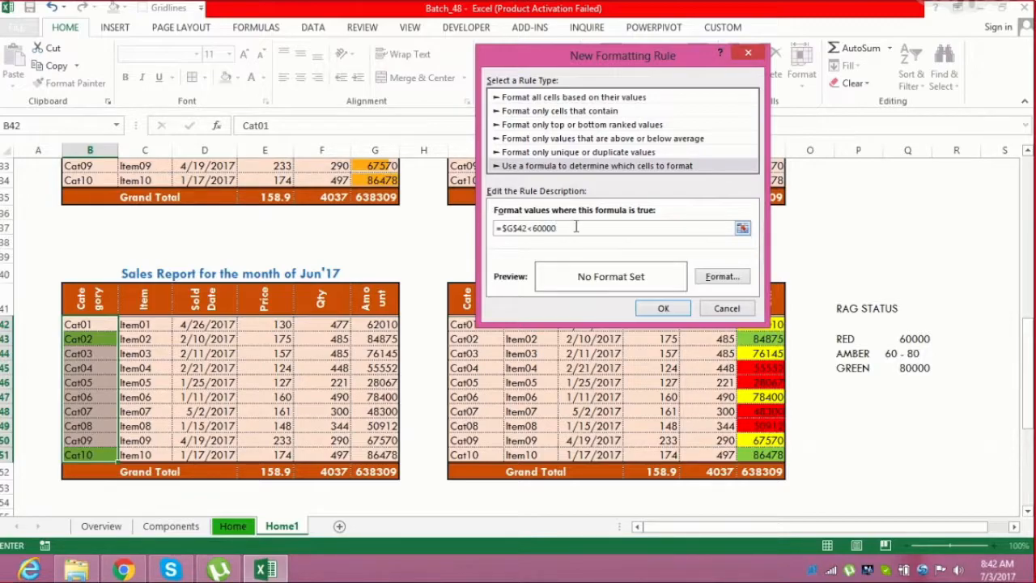
pyautogui.click(722, 276)
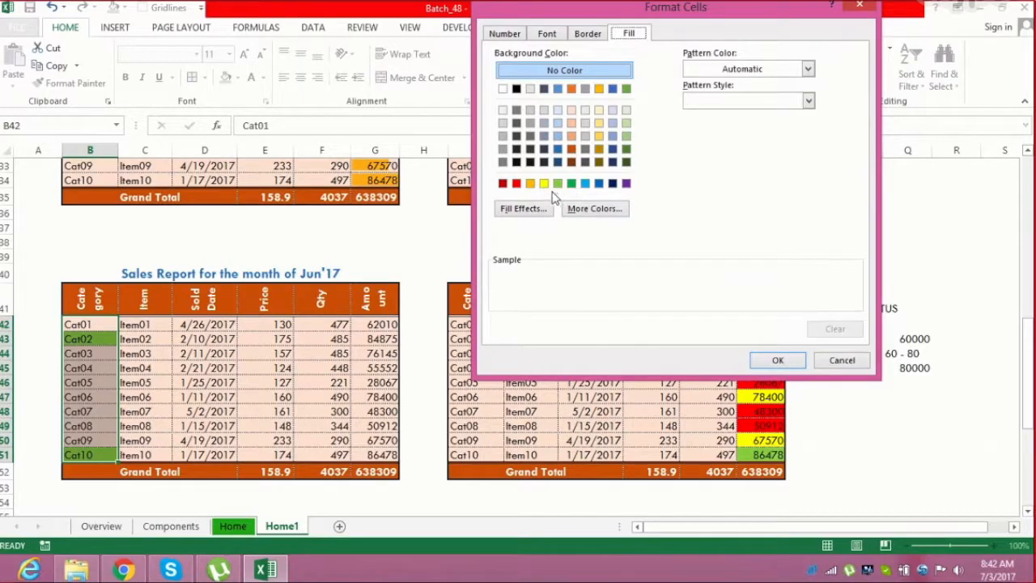
pyautogui.click(516, 183)
pyautogui.click(763, 364)
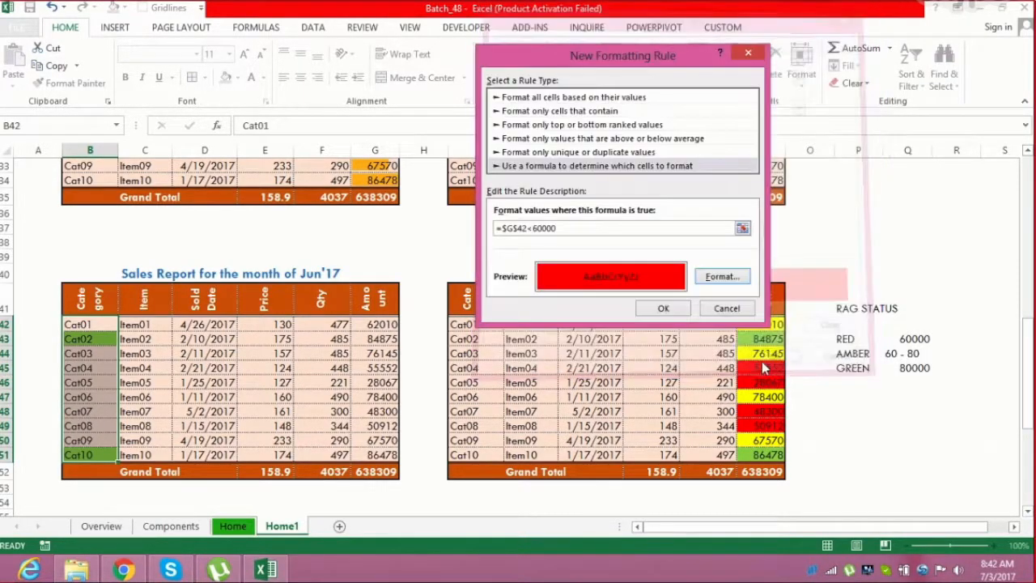
pyautogui.click(521, 228)
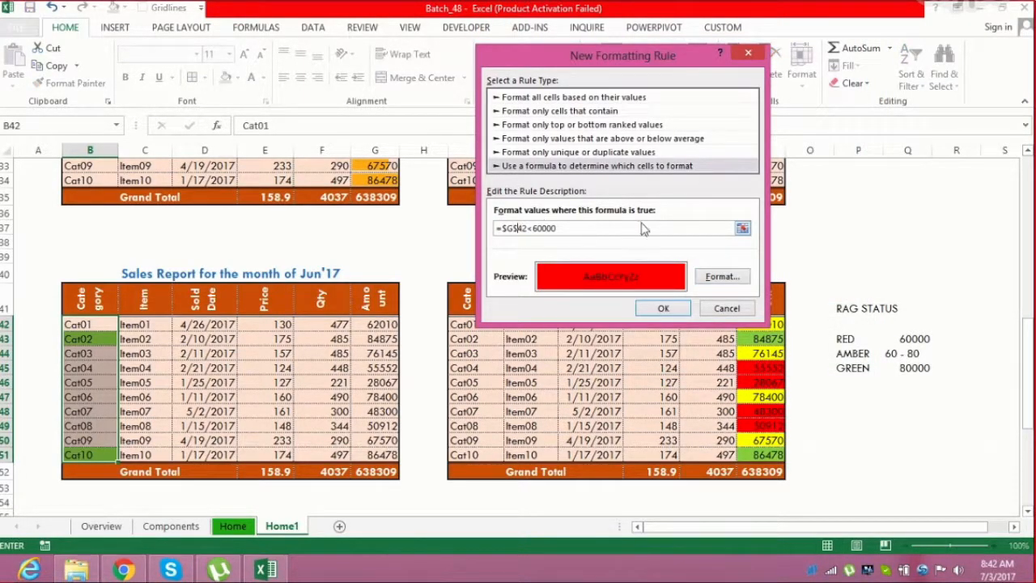
pyautogui.press('BackSpace')
pyautogui.click(664, 308)
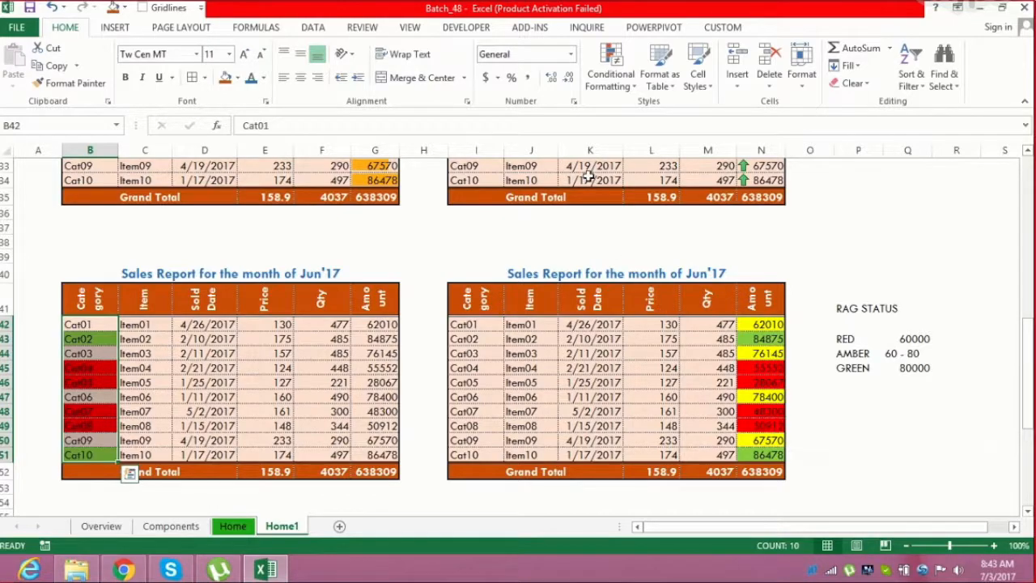
# Start a formula rule on the Category cells with =And($G$42>60000,$G$42<80000)
pyautogui.click(631, 88)
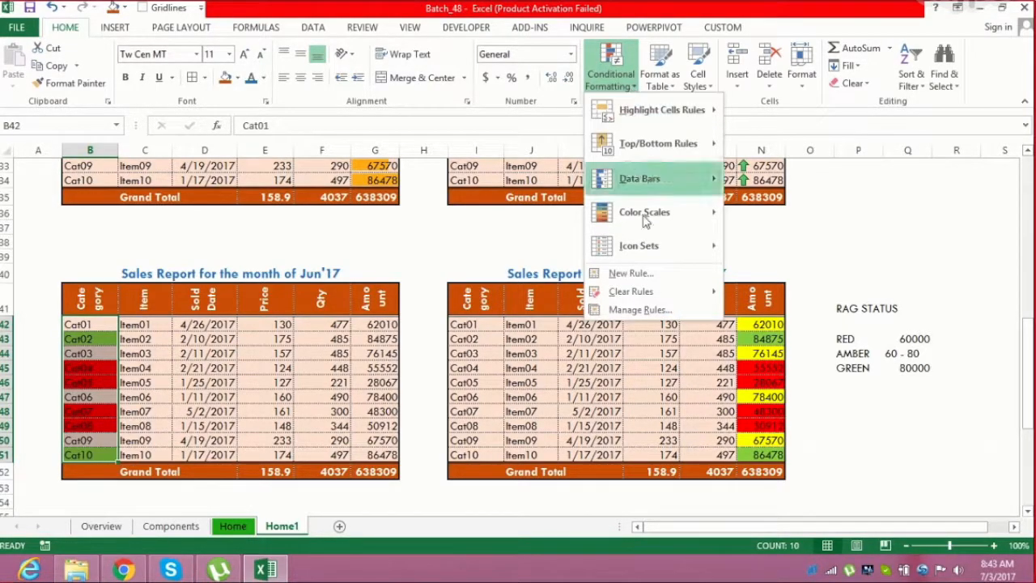
pyautogui.click(648, 272)
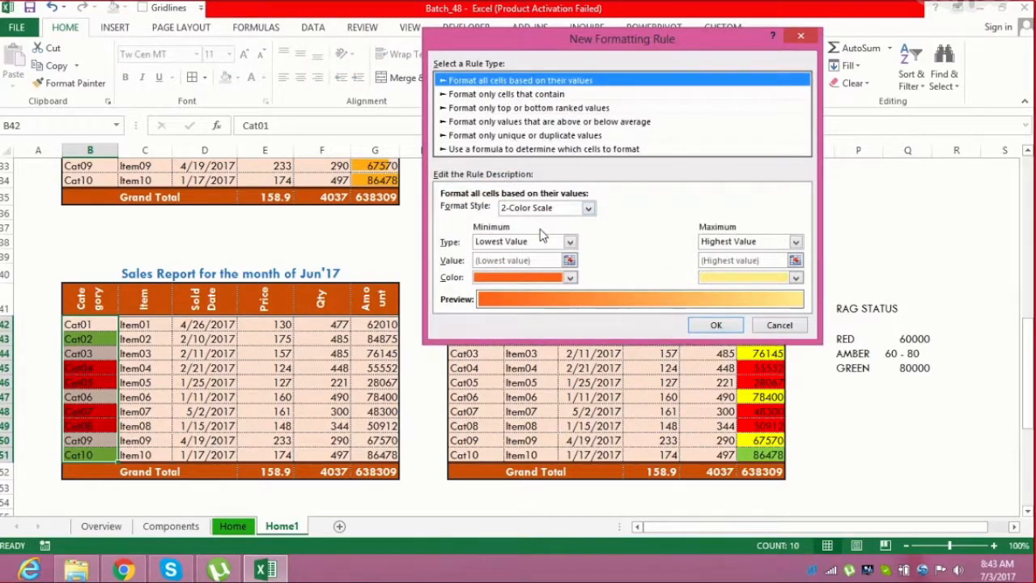
pyautogui.click(540, 150)
pyautogui.click(507, 211)
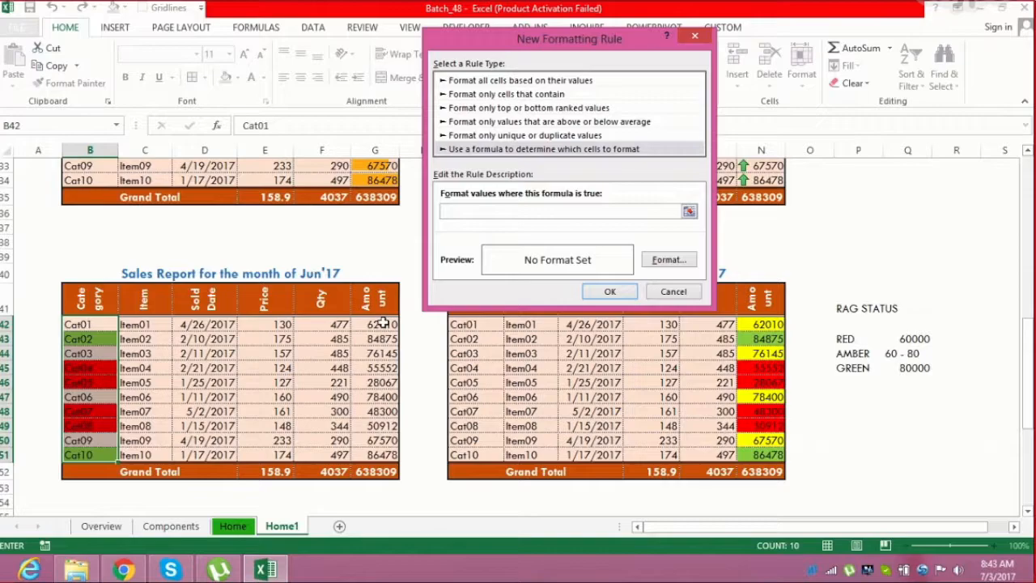
pyautogui.write('=And(')
pyautogui.click(385, 323)
pyautogui.write('>60000')
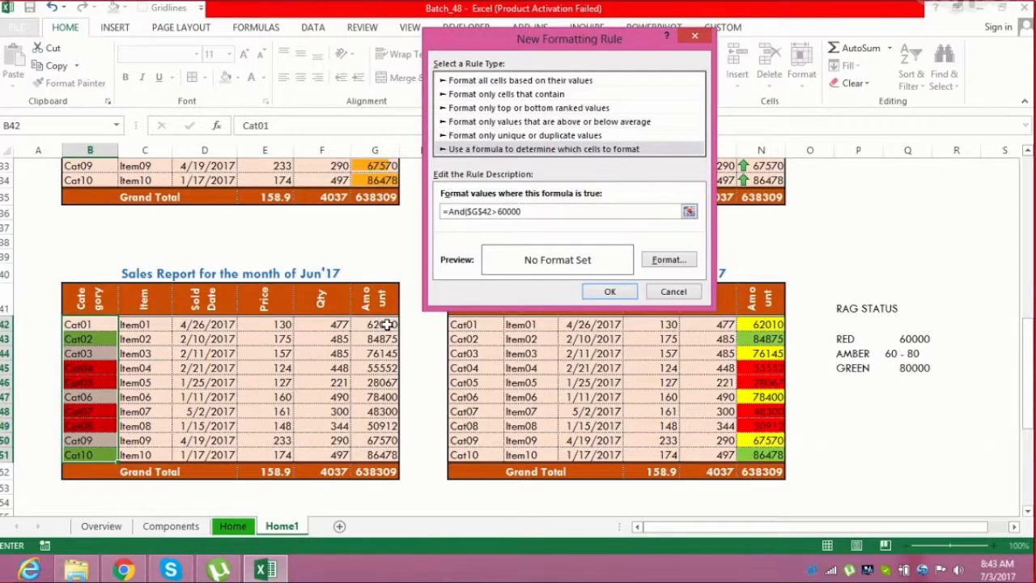
pyautogui.write(',')
pyautogui.click(378, 324)
pyautogui.write('<80000')
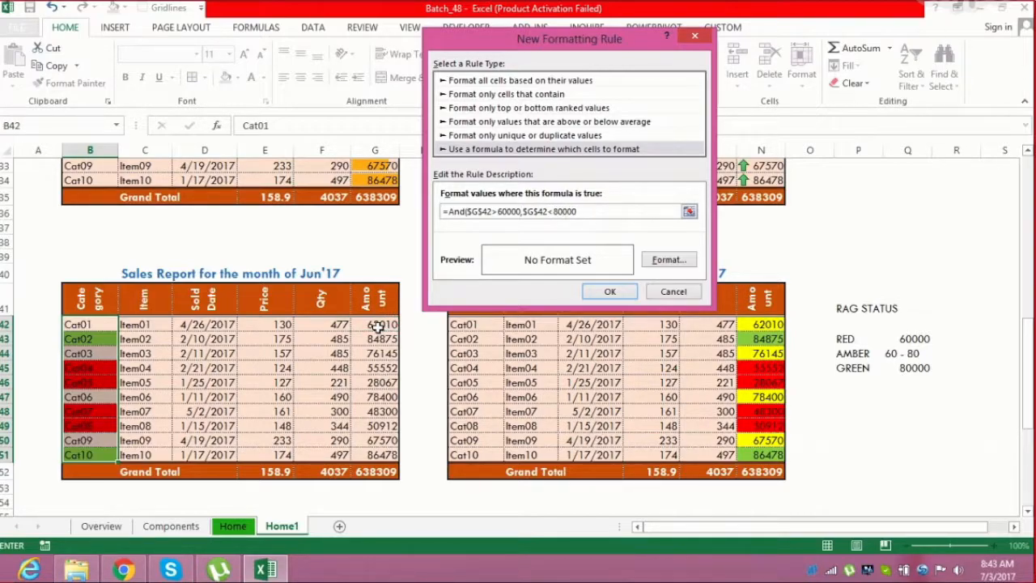
# Change the formula's references to $G42, set a yellow fill, and apply the rule
pyautogui.click(537, 212)
pyautogui.press('BackSpace')
pyautogui.click(482, 211)
pyautogui.press('BackSpace')
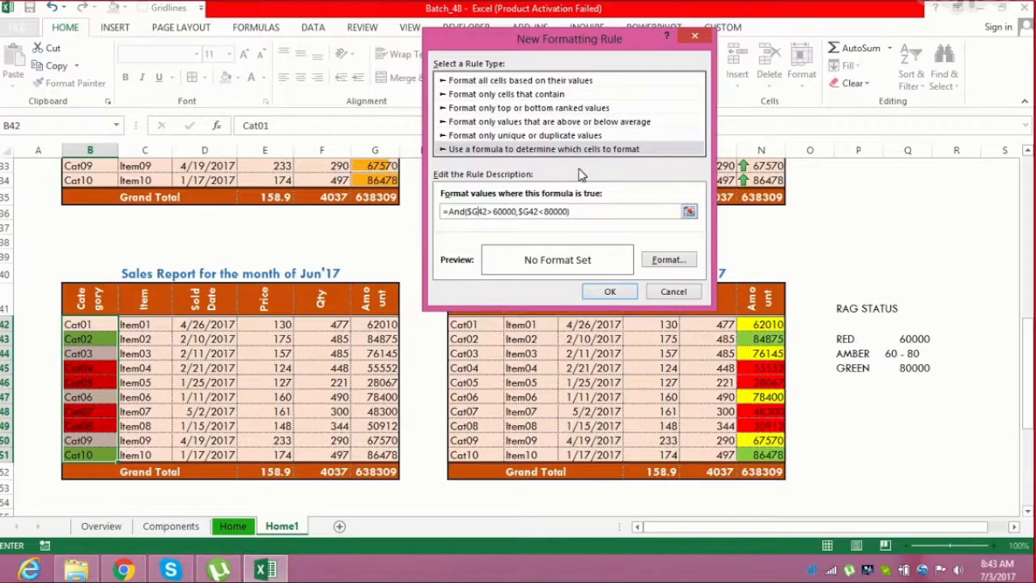
pyautogui.click(658, 259)
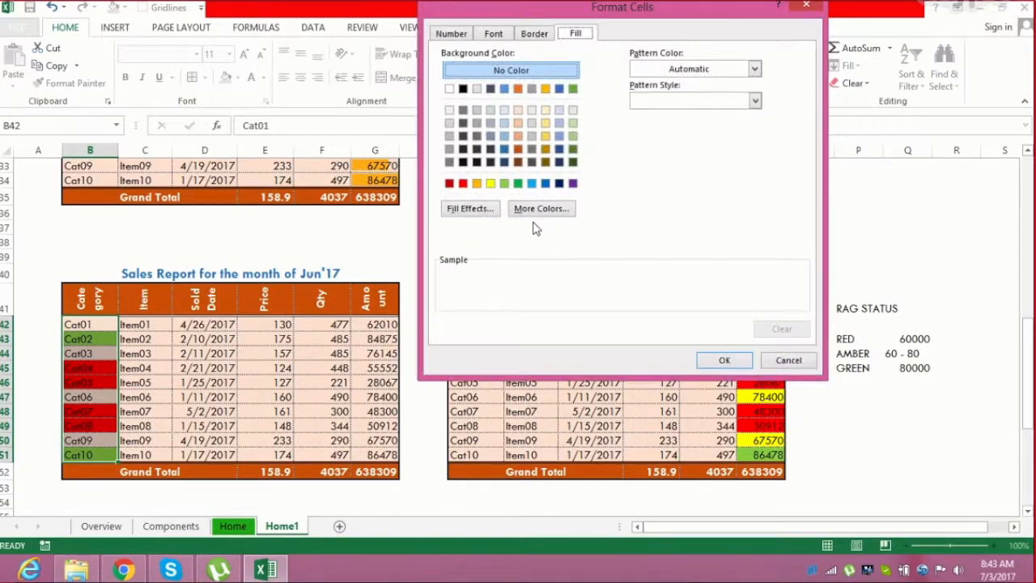
pyautogui.click(490, 183)
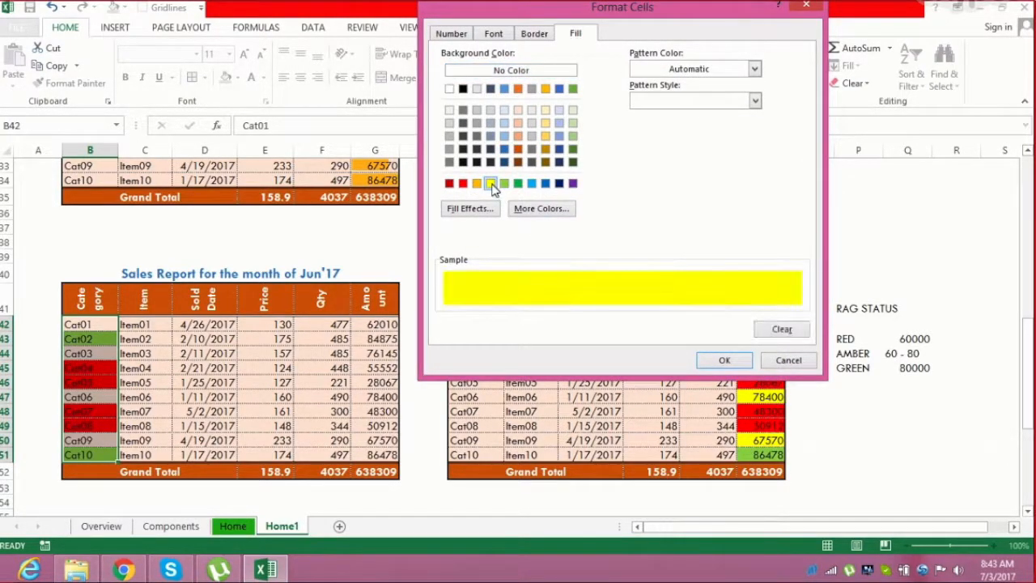
pyautogui.click(724, 360)
pyautogui.click(630, 296)
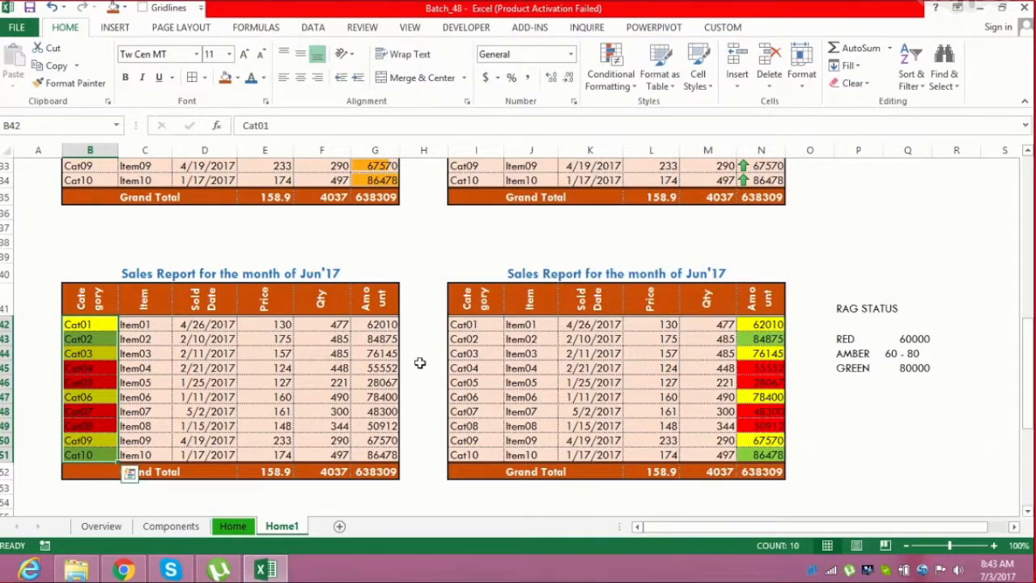
pyautogui.click(370, 367)
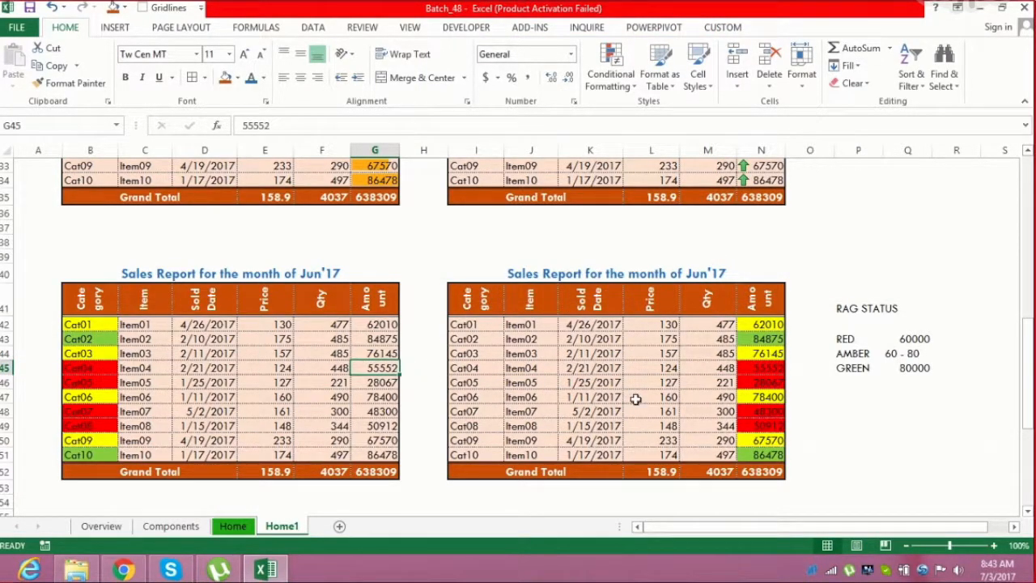
# Set the Item06 quantity in the lower-left sales table to 390
pyautogui.moveTo(91, 322); pyautogui.dragTo(380, 452)
pyautogui.click(314, 394)
pyautogui.click(341, 365)
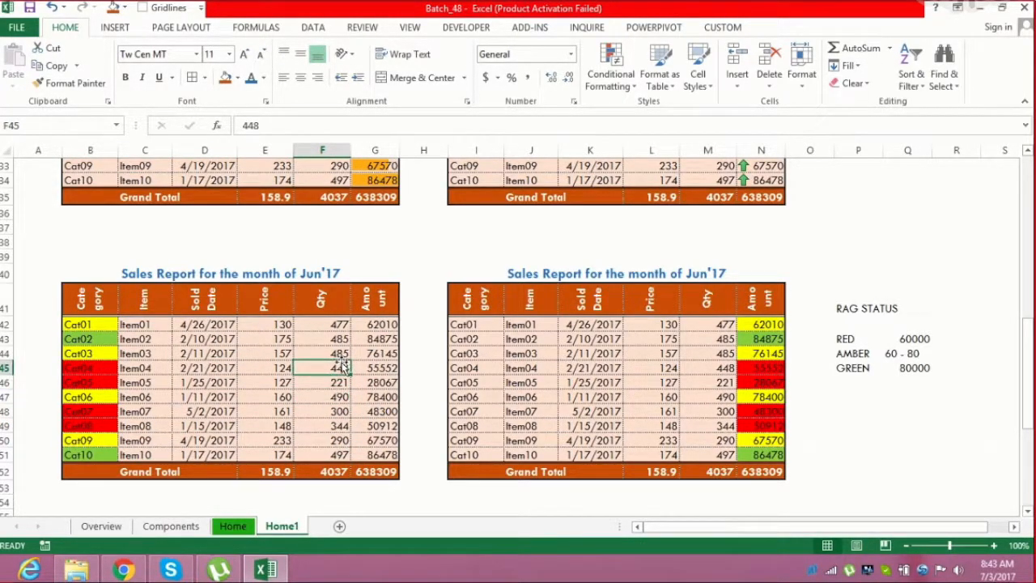
pyautogui.click(338, 395)
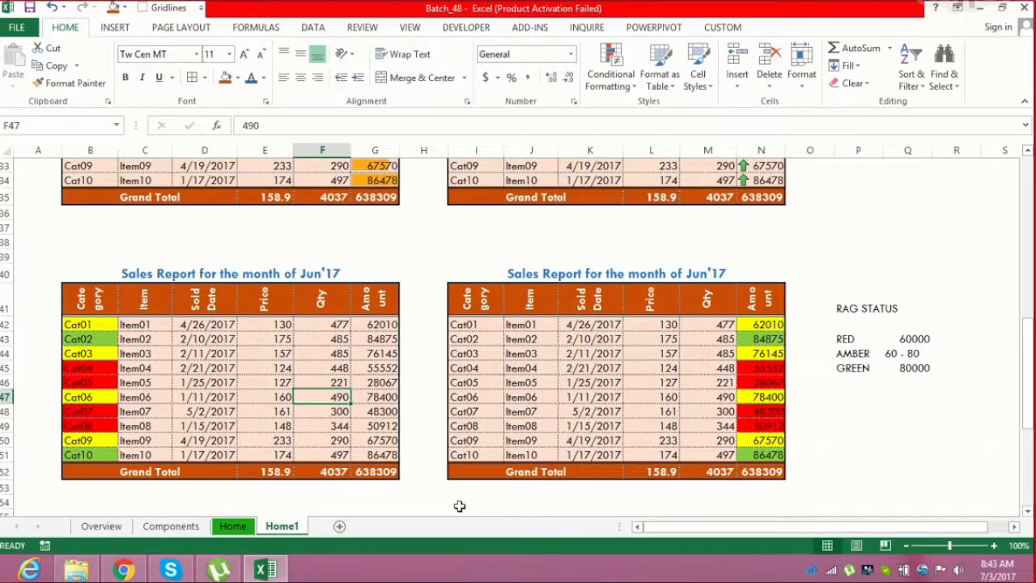
pyautogui.press('F2')
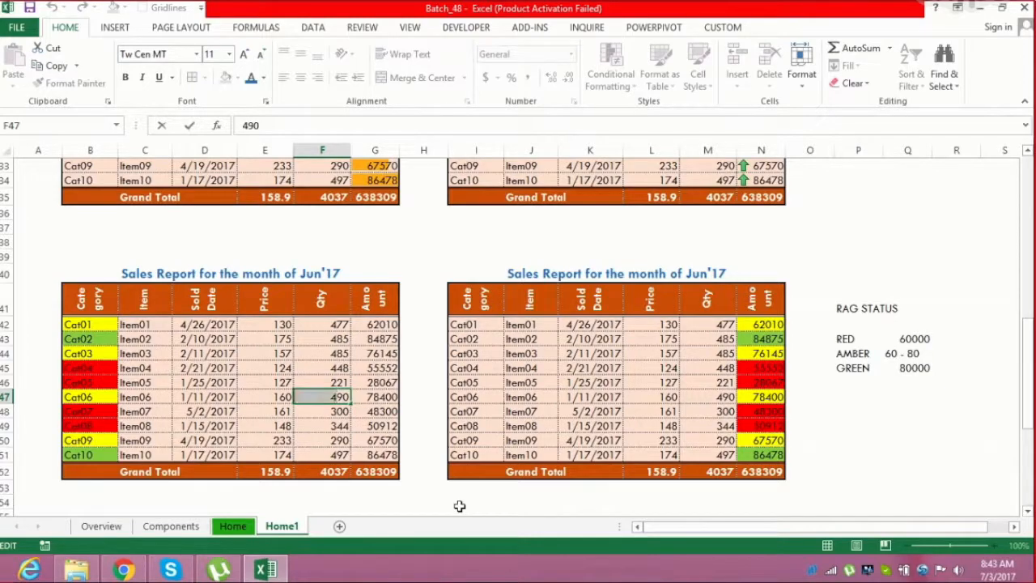
pyautogui.press('BackSpace')
pyautogui.write('3')
pyautogui.hotkey('ctrl', 'Return')
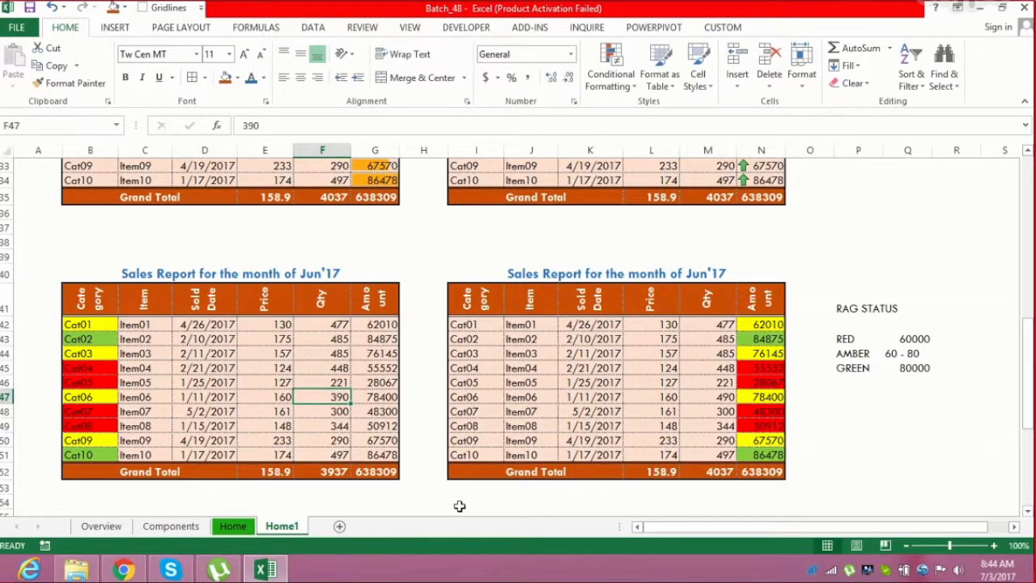
# Enter the formula =E42*F42 in the first Amount cell of the same table
pyautogui.press('Right')
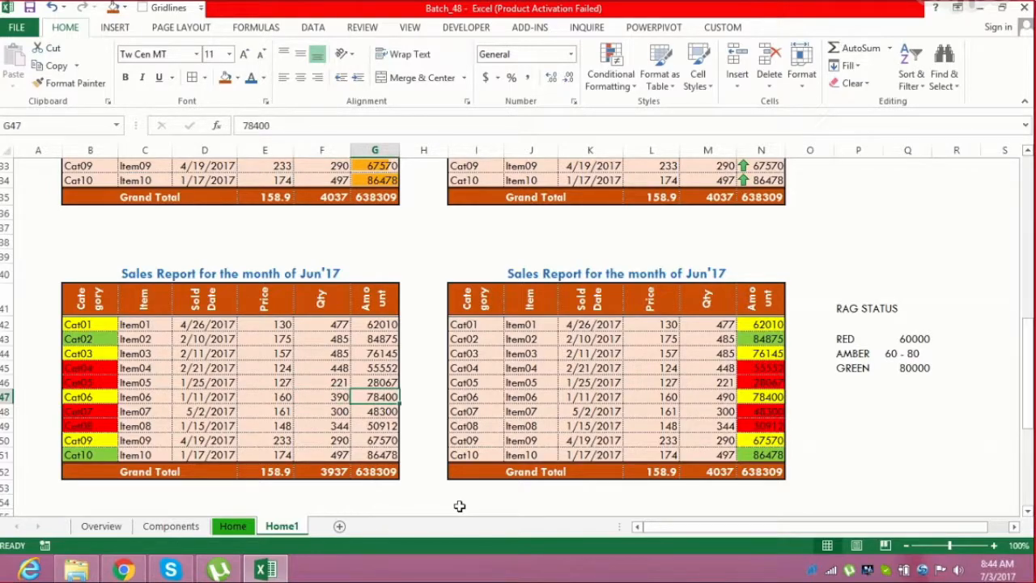
pyautogui.press('Up')
pyautogui.press('Up')
pyautogui.press('Up')
pyautogui.press('Up')
pyautogui.press('Up')
pyautogui.hotkey('ctrl', 'shift', 'Down')
pyautogui.press('Up')
pyautogui.press('Down')
pyautogui.press('Down')
pyautogui.press('Down')
pyautogui.press('Down')
pyautogui.press('Down')
pyautogui.press('Up')
pyautogui.press('Up')
pyautogui.press('Up')
pyautogui.press('Up')
pyautogui.press('Up')
pyautogui.press('Down')
pyautogui.write('=')
pyautogui.press('Left')
pyautogui.press('Left')
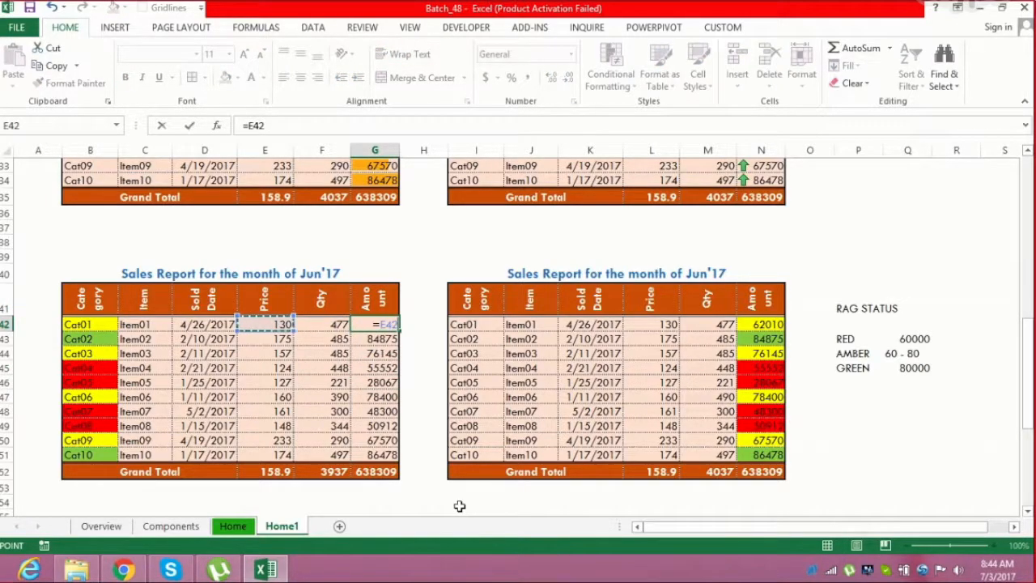
pyautogui.write('*')
pyautogui.press('Left')
pyautogui.hotkey('ctrl', 'Return')
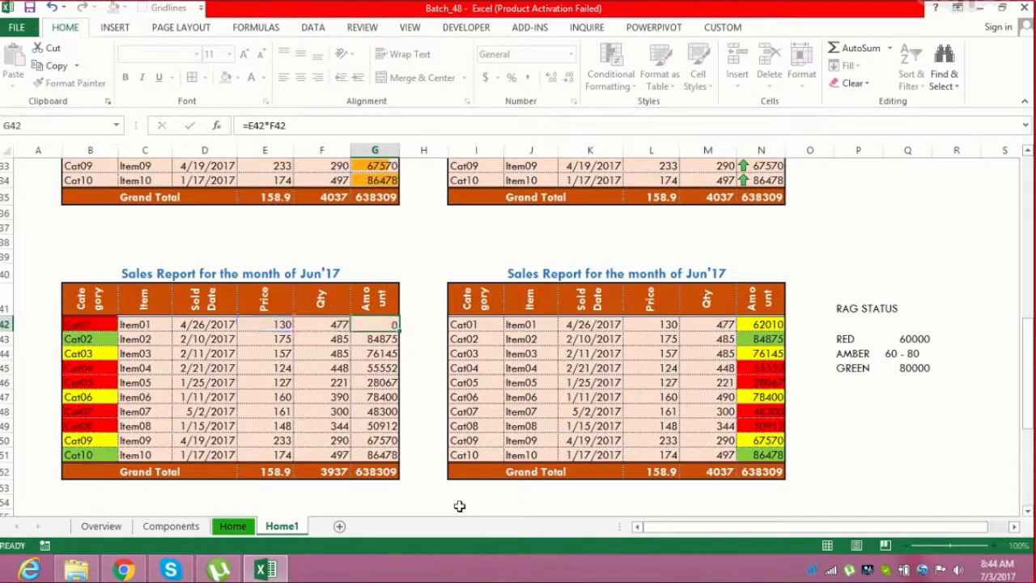
# Fill the Amount formula down through the remaining item rows to row 51
pyautogui.hotkey('ctrl', 'shift', 'Down')
pyautogui.hotkey('shift', 'Up')
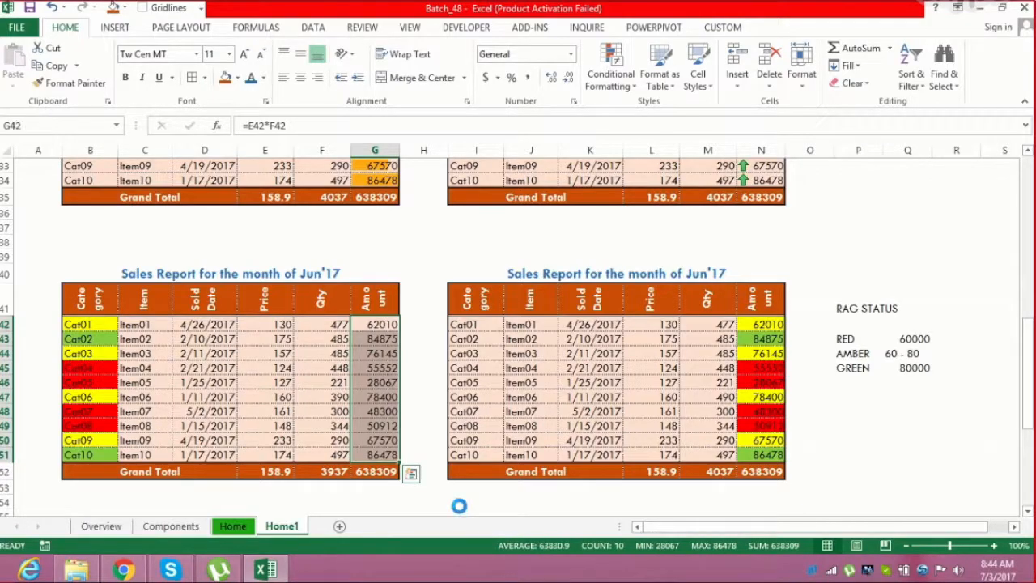
pyautogui.hotkey('ctrl', 'd')
pyautogui.press('Left')
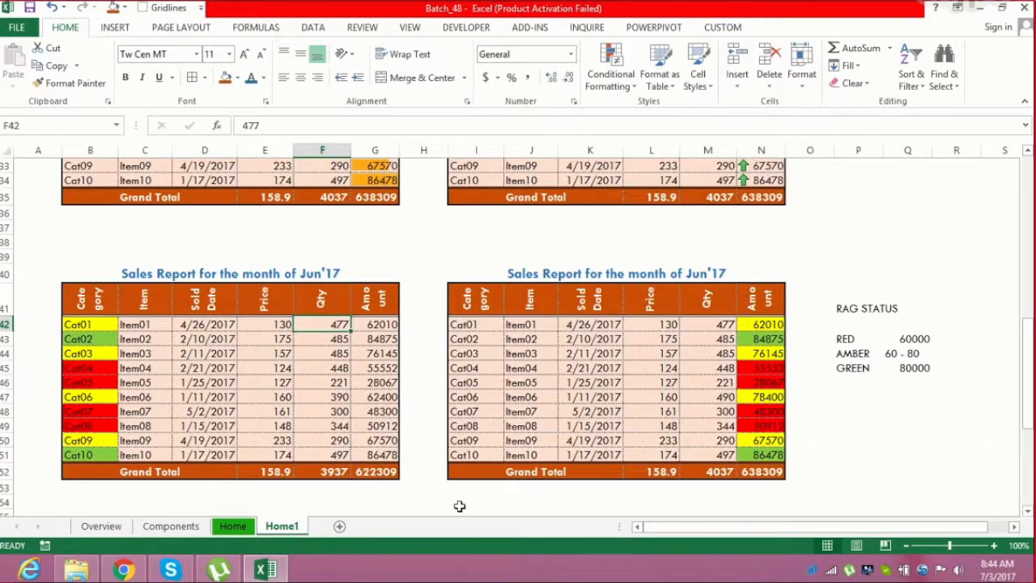
# Set the Item06 quantity to 290
pyautogui.press('Down')
pyautogui.press('Down')
pyautogui.press('Down')
pyautogui.press('Down')
pyautogui.press('Down')
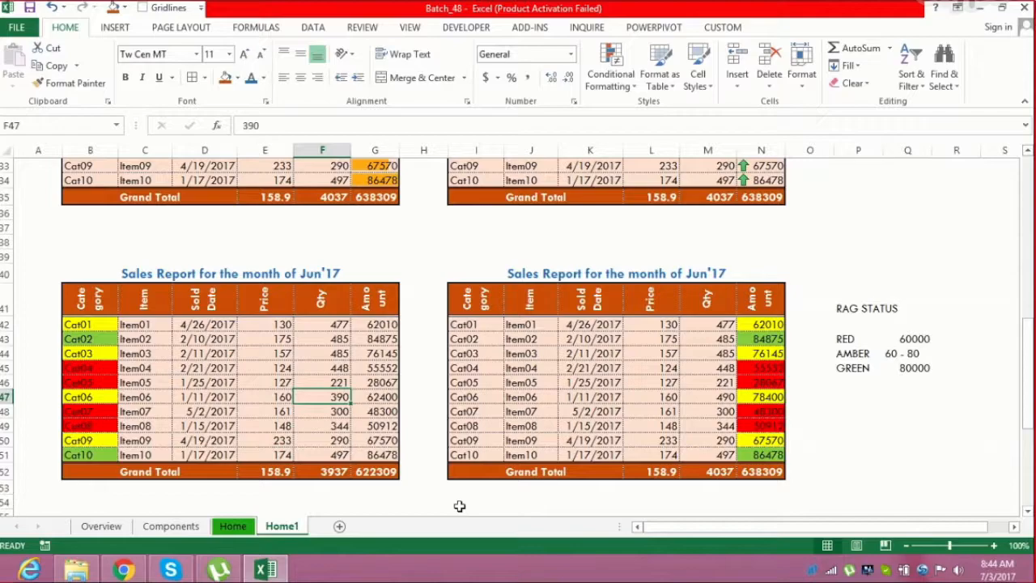
pyautogui.press('F2')
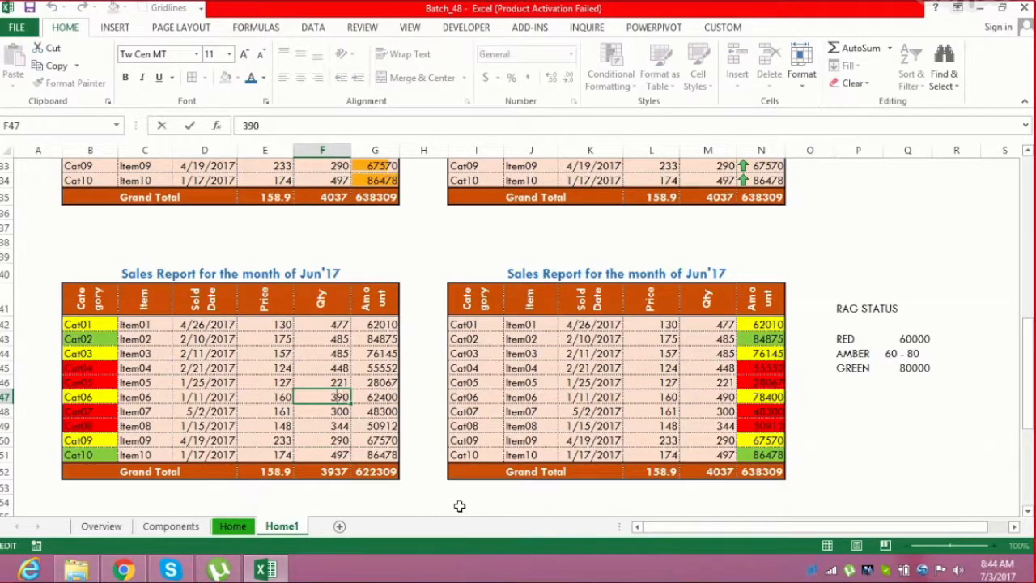
pyautogui.press('Left')
pyautogui.press('Left')
pyautogui.press('BackSpace')
pyautogui.write('2')
pyautogui.press('Return')
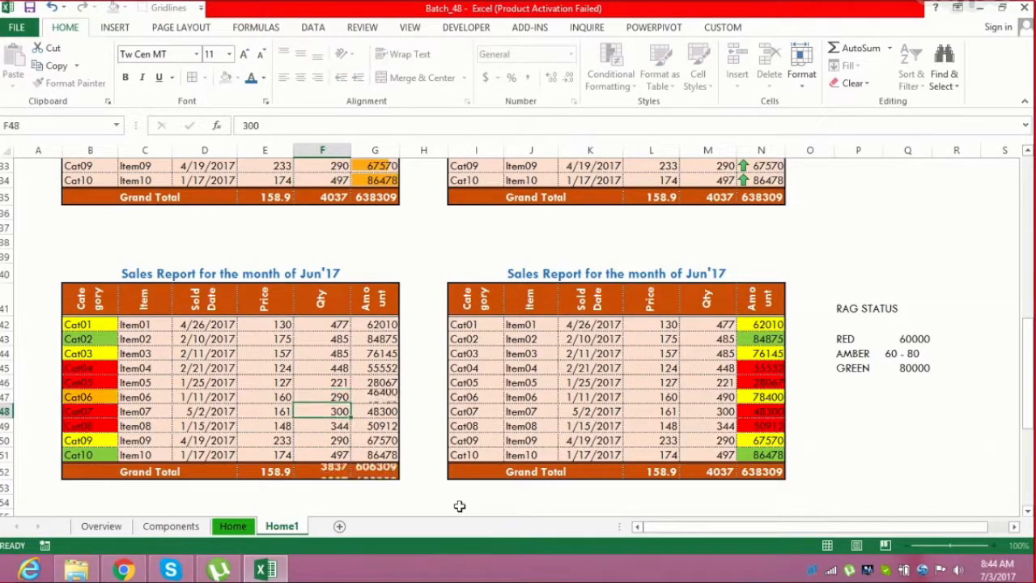
# Inspect the Item06 row's Amount and Category highlighting, then undo the quantity change
pyautogui.press('Up')
pyautogui.press('Right')
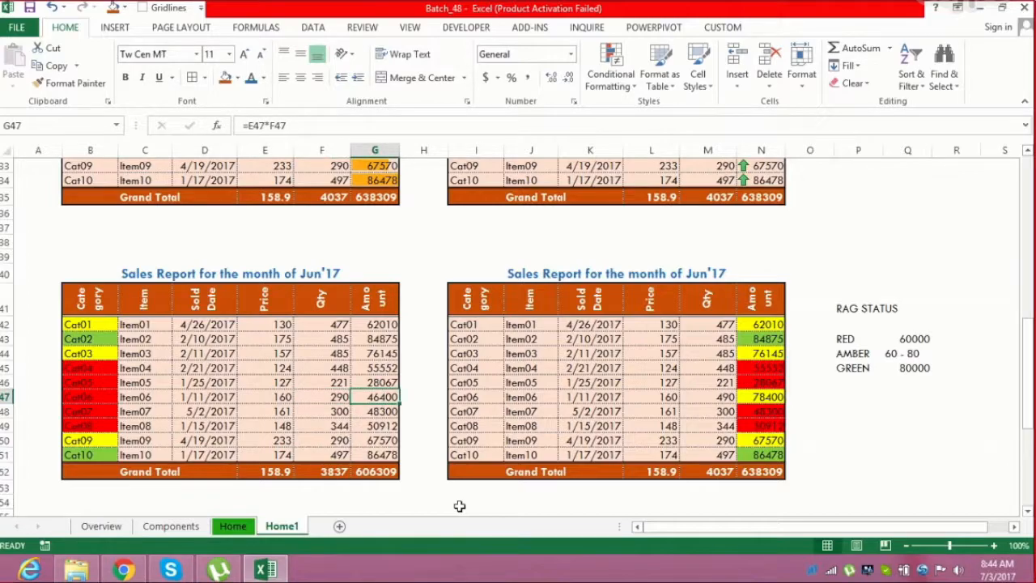
pyautogui.press('Left')
pyautogui.press('Left')
pyautogui.press('Left')
pyautogui.press('Left')
pyautogui.press('Left')
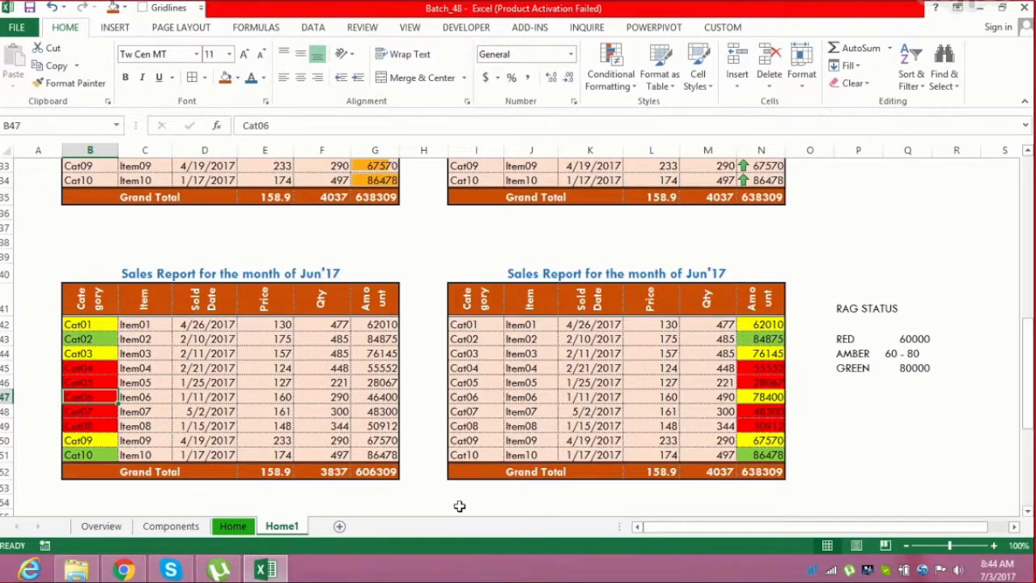
pyautogui.hotkey('ctrl', 'z')
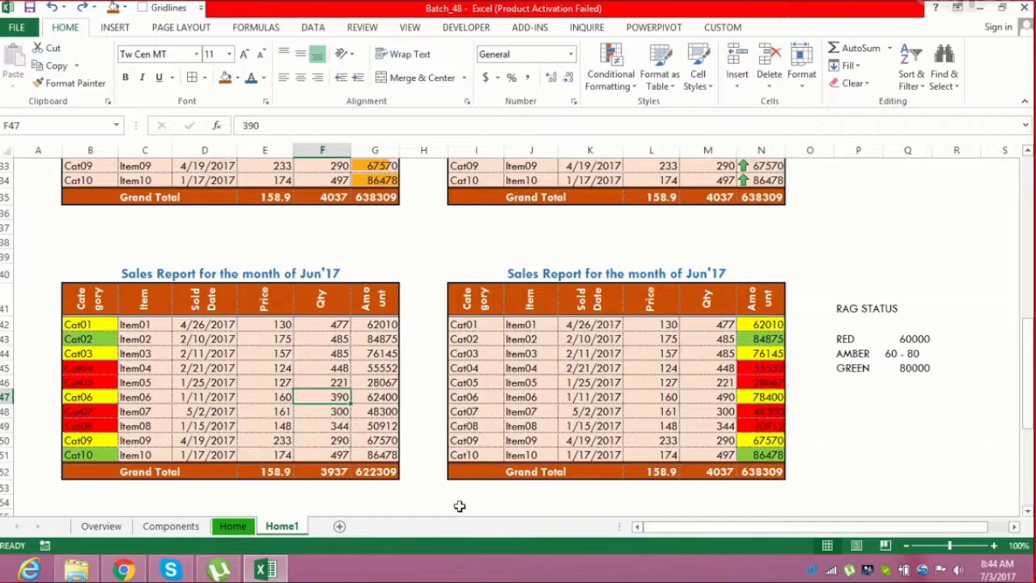
pyautogui.press('Down')
pyautogui.press('Down')
pyautogui.press('Down')
pyautogui.press('Down')
pyautogui.press('Down')
pyautogui.press('Down')
pyautogui.press('Down')
pyautogui.press('Down')
pyautogui.press('Down')
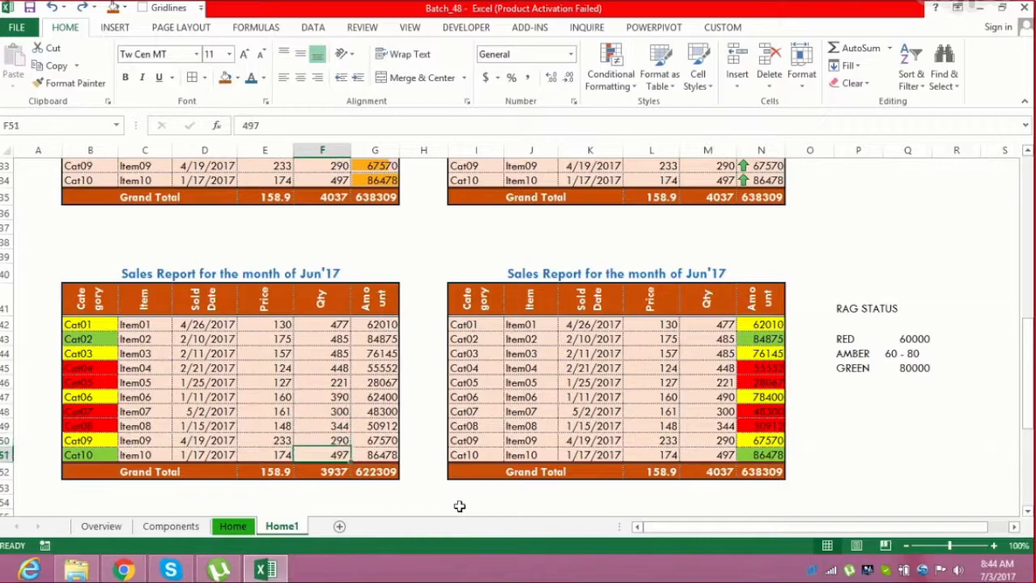
pyautogui.press('Down')
pyautogui.press('Down')
pyautogui.press('Down')
pyautogui.press('Down')
pyautogui.press('Down')
pyautogui.press('Down')
pyautogui.press('Down')
pyautogui.press('Down')
pyautogui.press('Down')
pyautogui.press('Down')
pyautogui.press('Down')
pyautogui.press('Down')
pyautogui.press('Down')
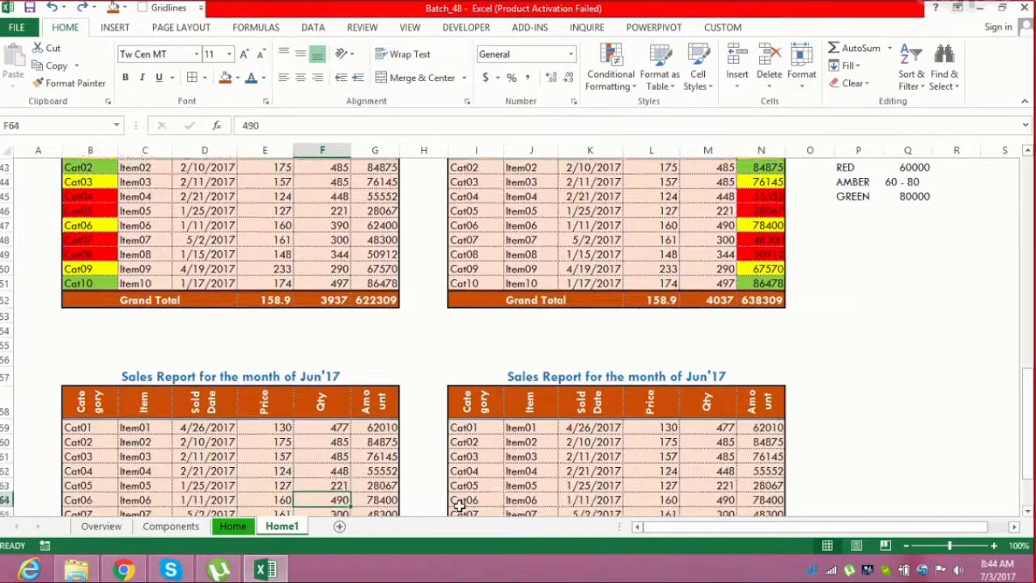
pyautogui.press('Up')
pyautogui.press('Up')
pyautogui.press('Up')
pyautogui.press('Up')
pyautogui.press('Up')
pyautogui.press('Up')
pyautogui.press('Up')
pyautogui.press('Up')
pyautogui.press('Up')
pyautogui.press('Up')
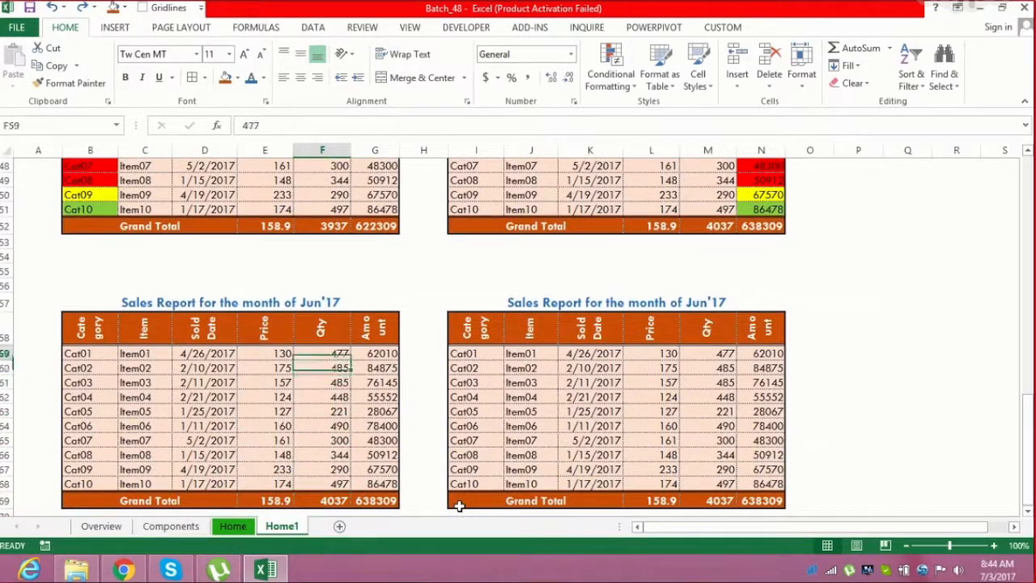
pyautogui.hotkey('shift', 'Down')
pyautogui.hotkey('shift', 'Down')
pyautogui.hotkey('shift', 'Down')
pyautogui.hotkey('shift', 'Down')
pyautogui.hotkey('shift', 'Down')
pyautogui.hotkey('shift', 'Down')
pyautogui.hotkey('shift', 'Down')
pyautogui.hotkey('shift', 'Down')
pyautogui.hotkey('shift', 'Down')
pyautogui.hotkey('shift', 'Down')
pyautogui.hotkey('shift', 'Up')
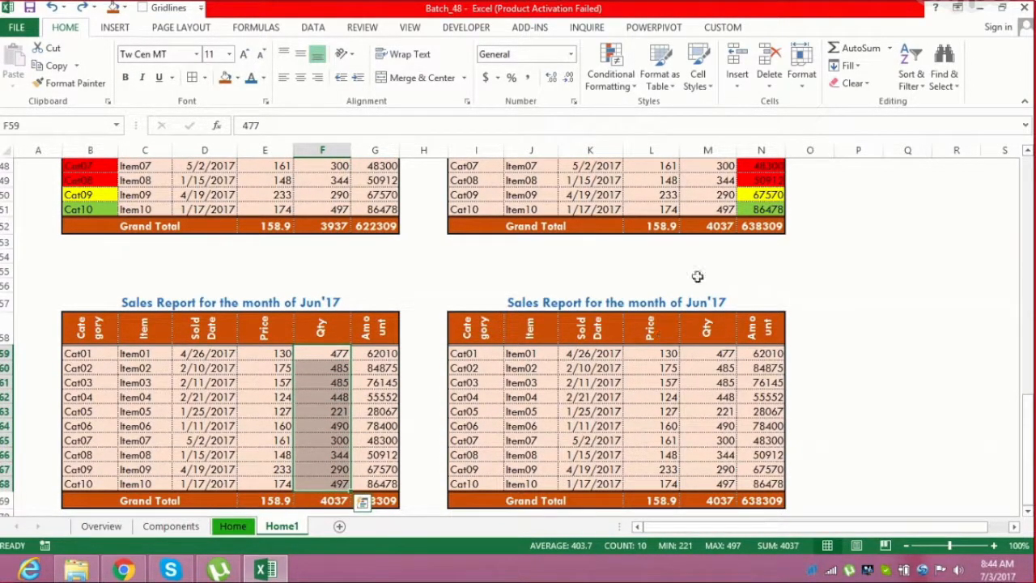
pyautogui.click(630, 94)
pyautogui.moveTo(688, 110)
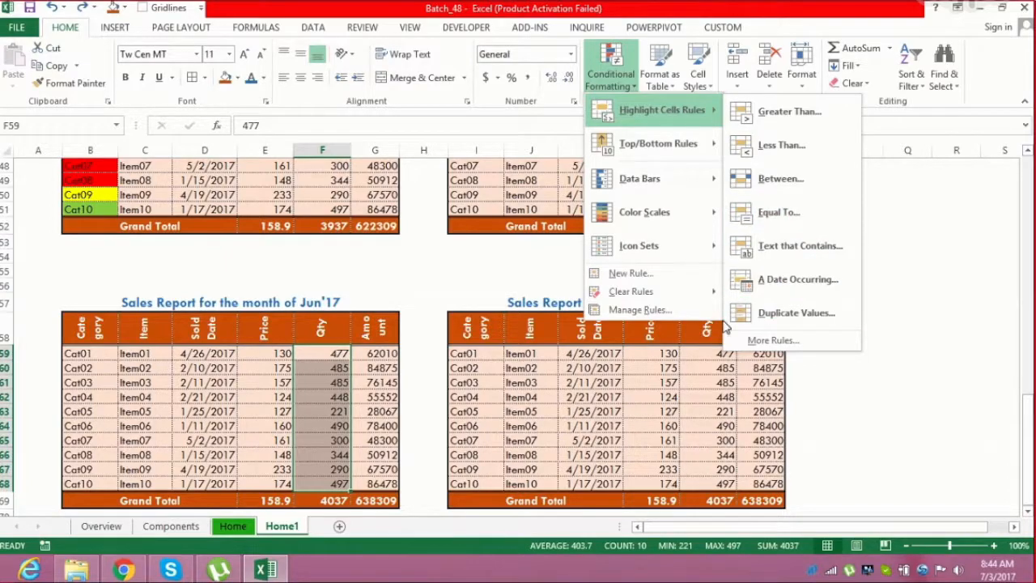
pyautogui.click(672, 380)
pyautogui.click(577, 407)
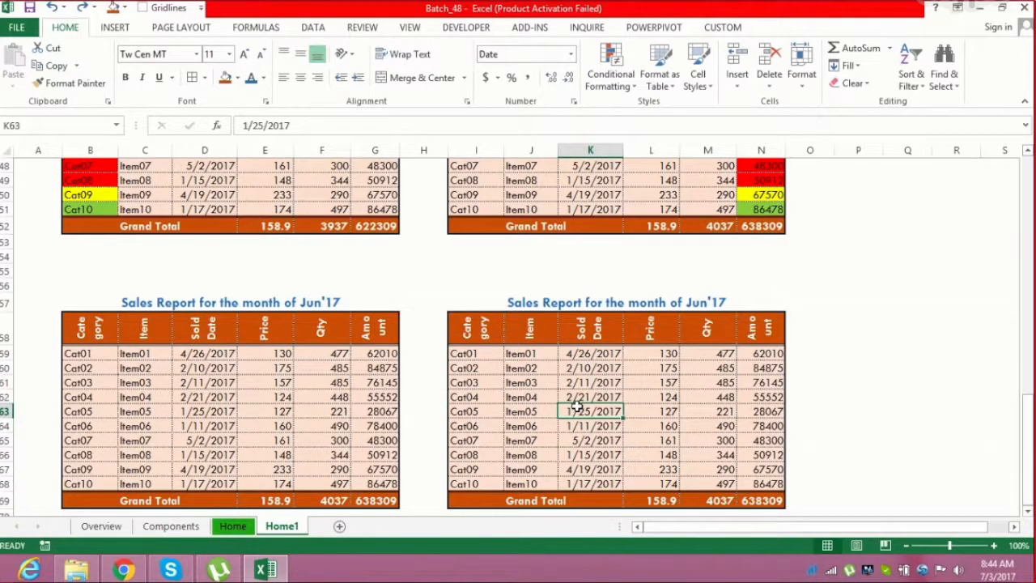
# Run the ShowUF macro and submit the worksheet selection to unhide the LiveData sheet
pyautogui.hotkey('alt', 'F8')
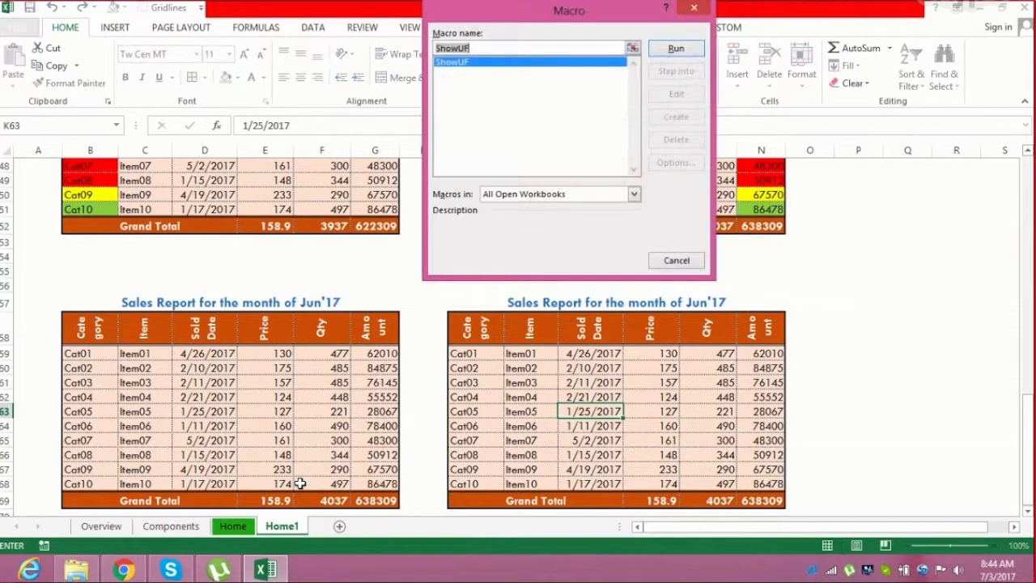
pyautogui.press('Return')
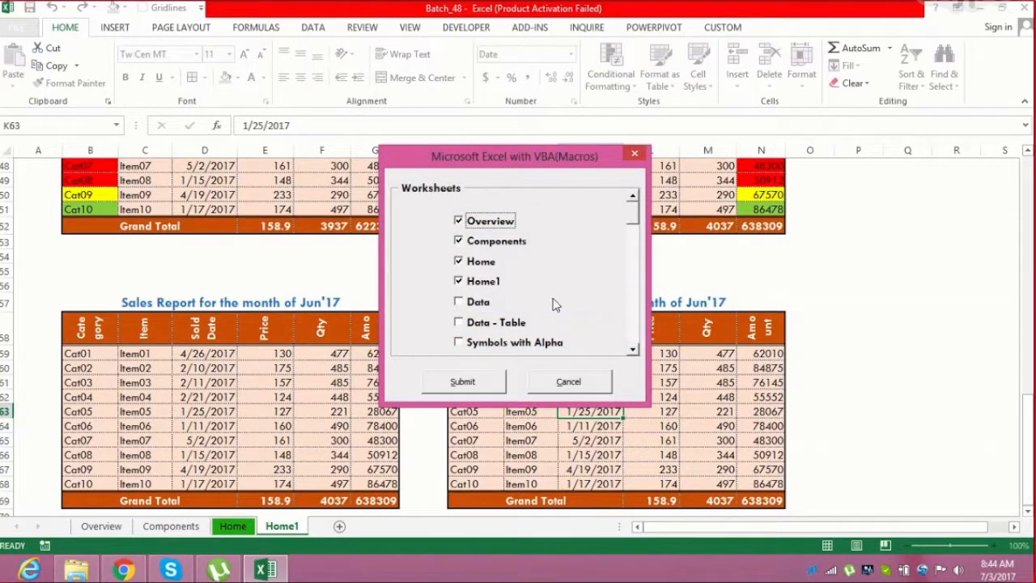
pyautogui.moveTo(636, 217); pyautogui.dragTo(635, 227)
pyautogui.click(459, 318)
pyautogui.click(463, 381)
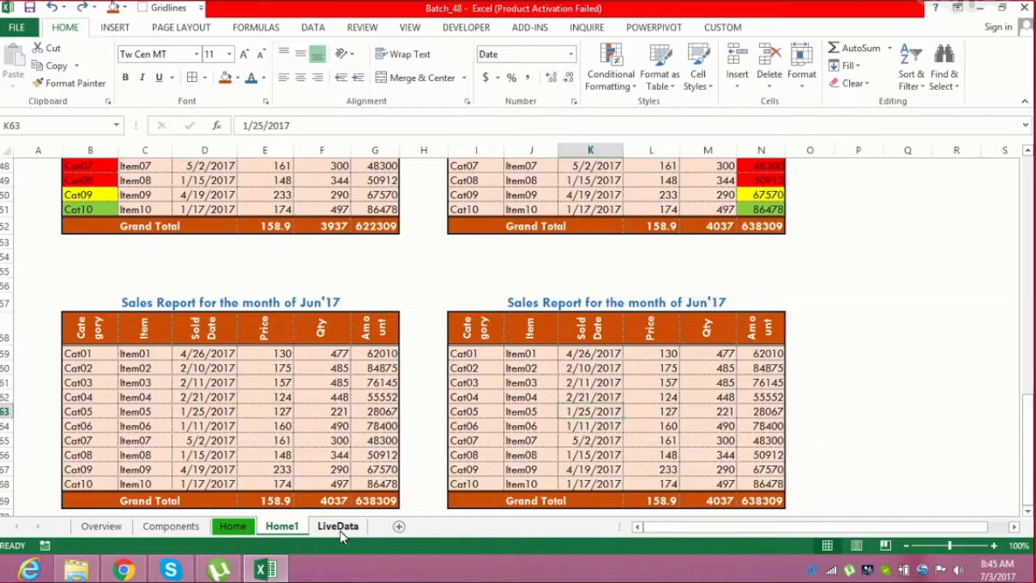
# On LiveData, highlight Customer Name cells equal to a given customer name with Light Red Fill with Dark Red Text
pyautogui.click(340, 531)
pyautogui.click(336, 343)
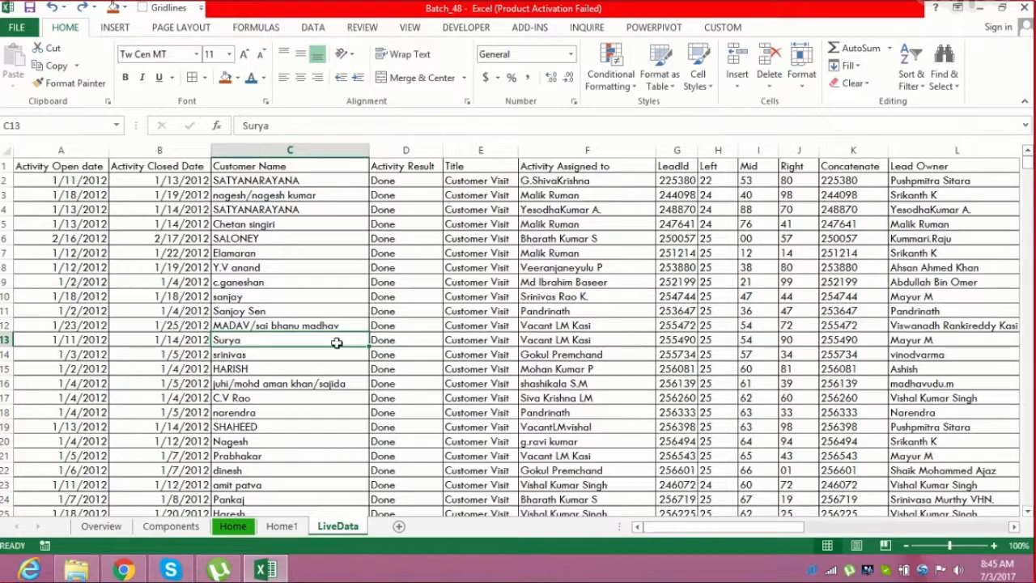
pyautogui.press('Right')
pyautogui.press('Right')
pyautogui.press('Left')
pyautogui.press('Left')
pyautogui.press('Left')
pyautogui.press('Right')
pyautogui.hotkey('ctrl', 'space')
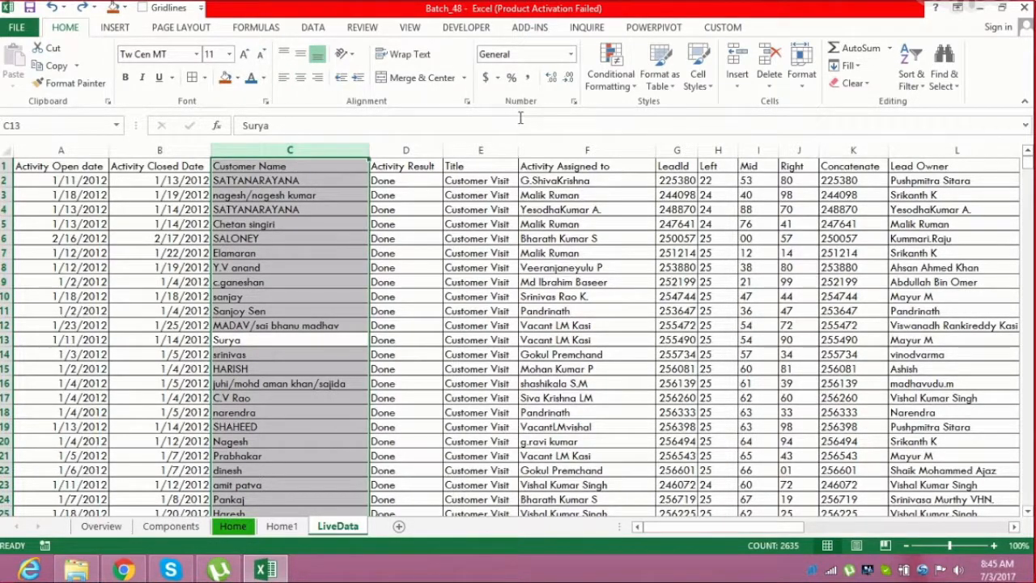
pyautogui.click(631, 85)
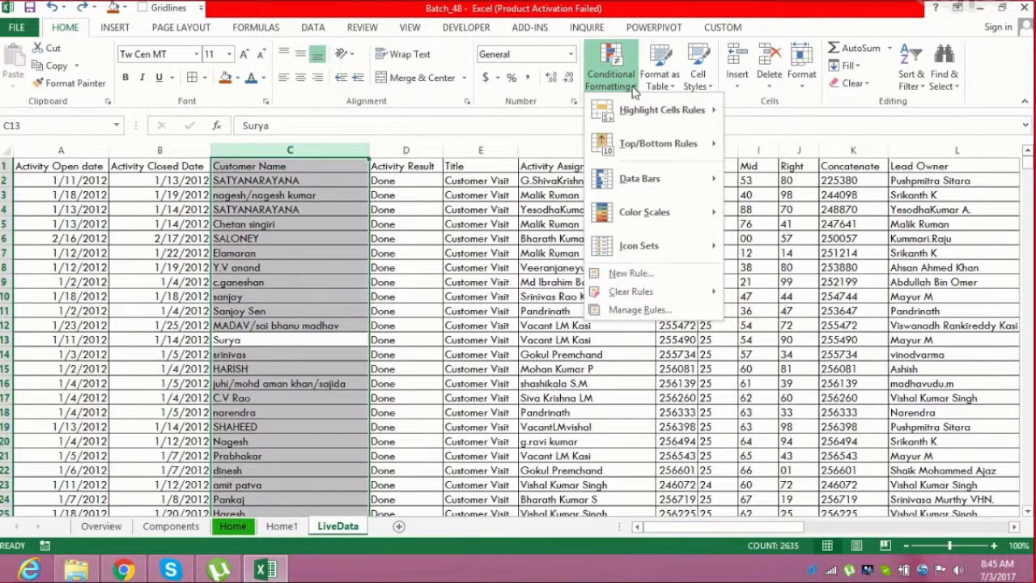
pyautogui.moveTo(655, 106)
pyautogui.click(785, 213)
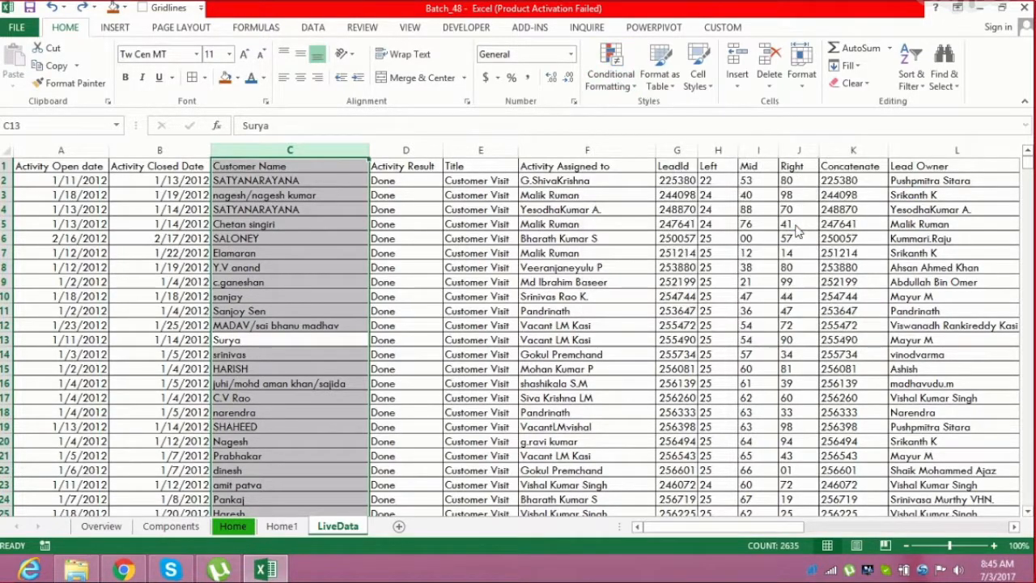
pyautogui.write('Kumar')
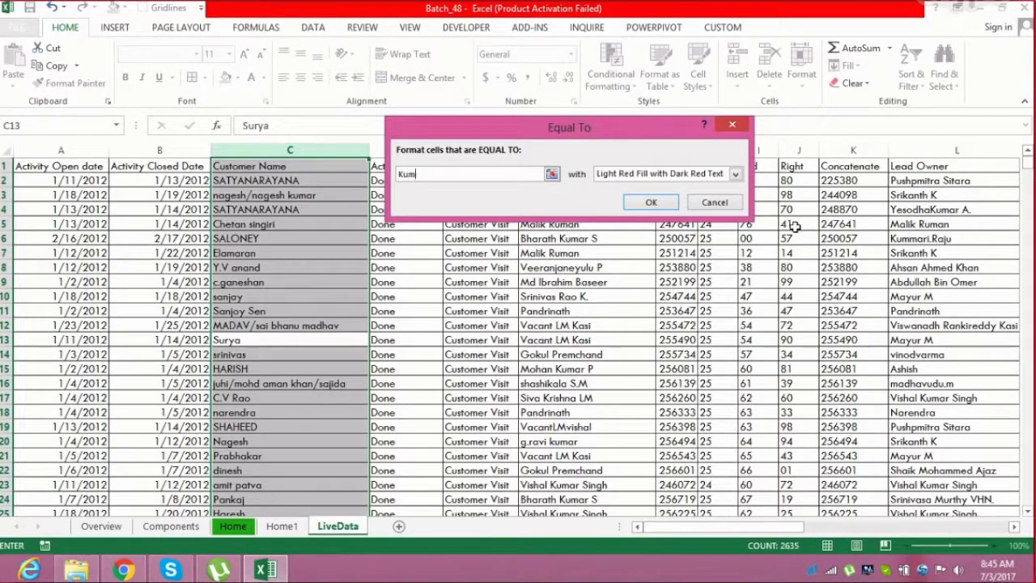
pyautogui.click(654, 203)
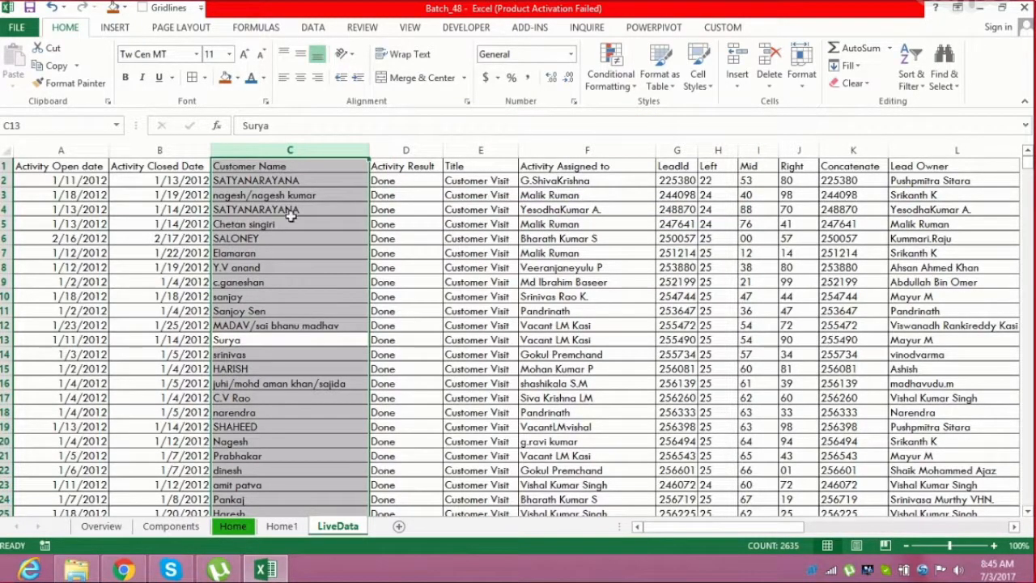
# Turn on filters and filter the Customer Name column by the light red cell color
pyautogui.click(288, 219)
pyautogui.click(270, 164)
pyautogui.hotkey('ctrl', 'shift', 'l')
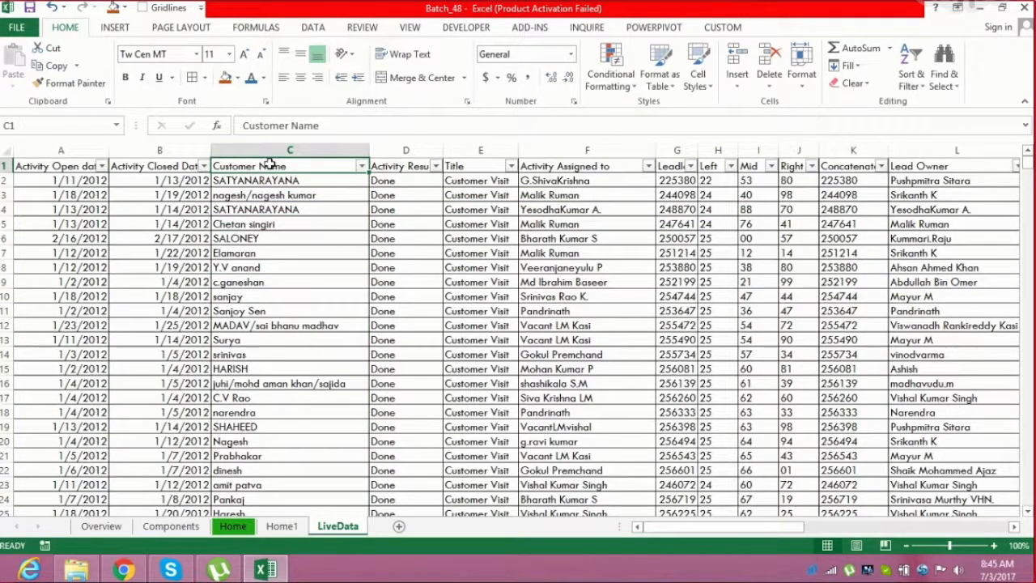
pyautogui.click(361, 166)
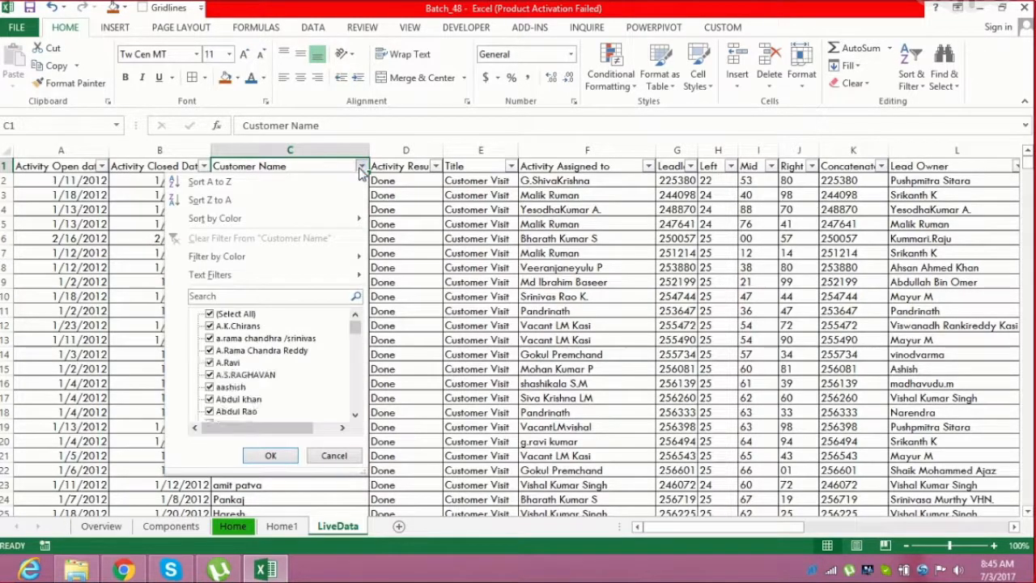
pyautogui.moveTo(332, 256)
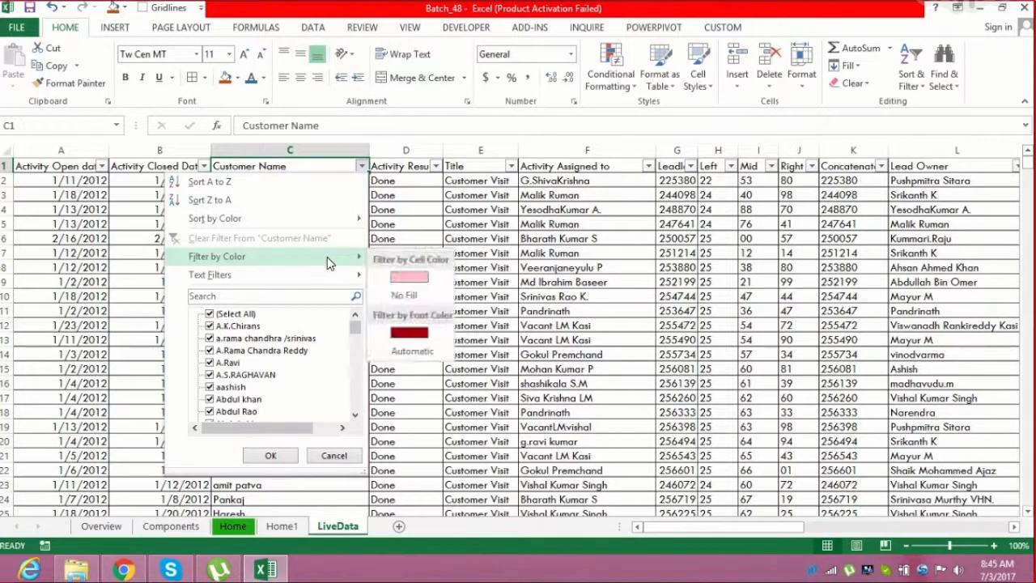
pyautogui.click(428, 275)
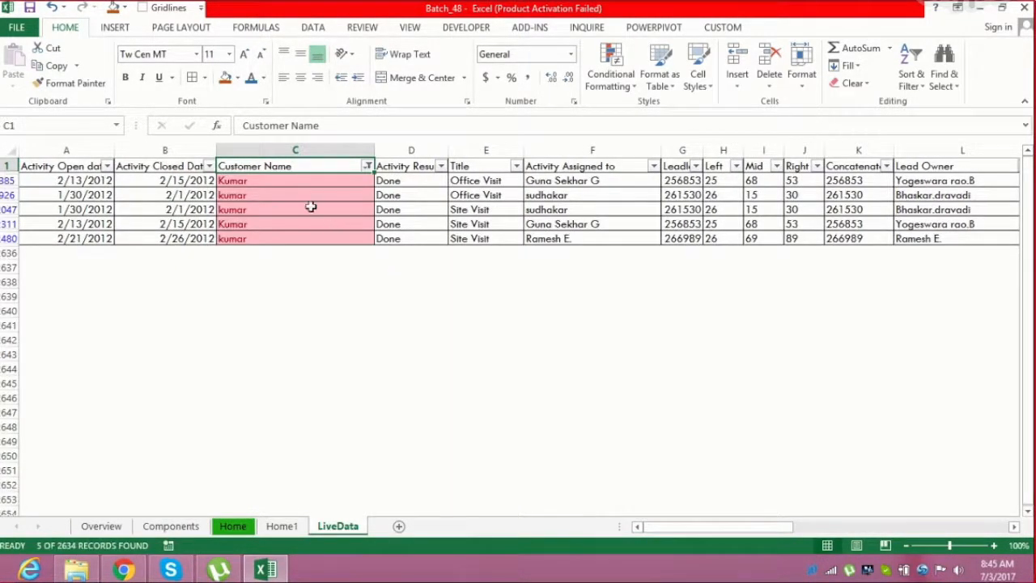
# Turn off the filters and clear the conditional formatting rules from the Customer Name column
pyautogui.moveTo(301, 186); pyautogui.dragTo(301, 236)
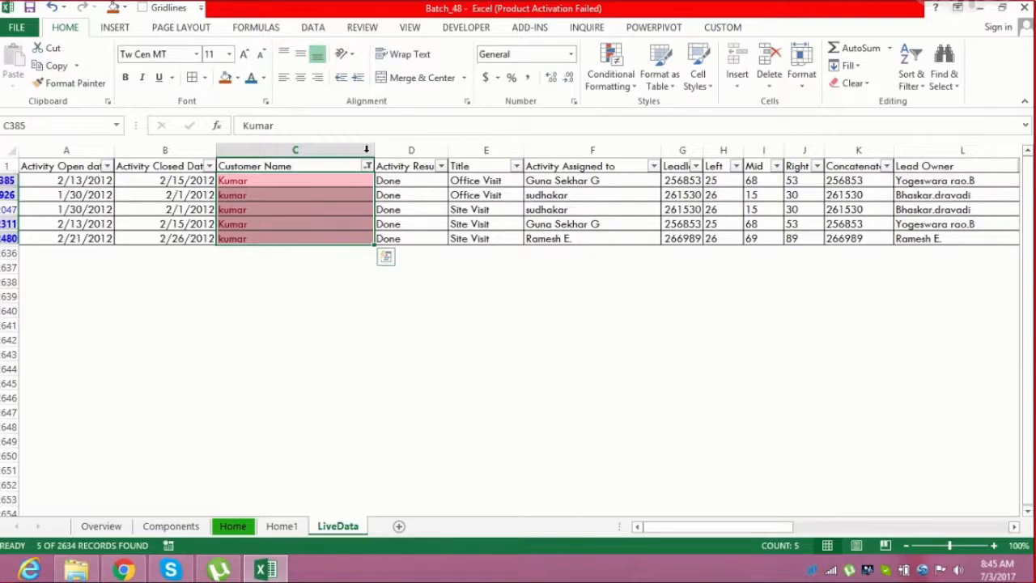
pyautogui.click(367, 166)
pyautogui.click(332, 164)
pyautogui.click(327, 164)
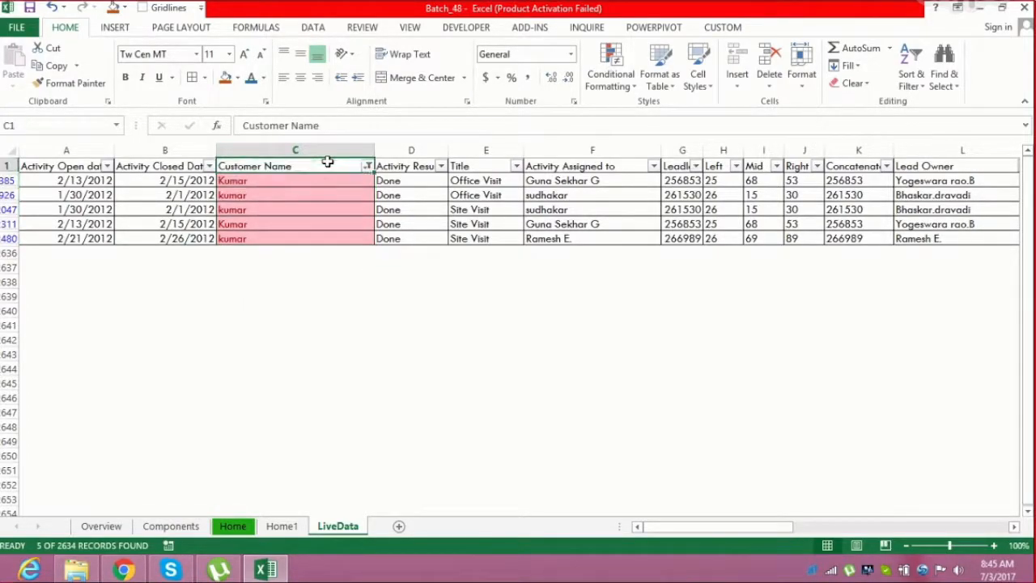
pyautogui.hotkey('ctrl', 'shift', 'l')
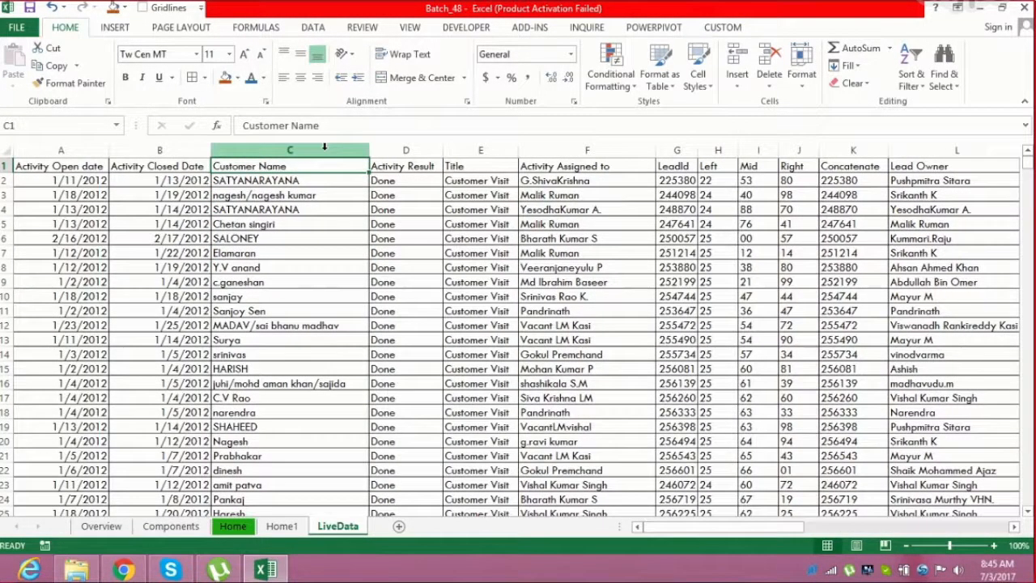
pyautogui.click(324, 146)
pyautogui.click(617, 85)
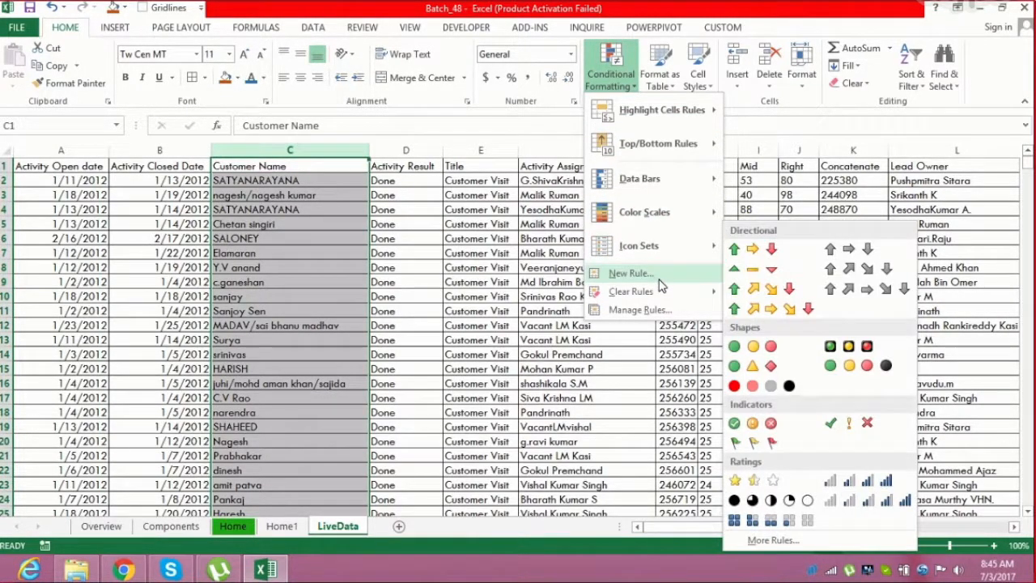
pyautogui.moveTo(664, 293)
pyautogui.click(766, 297)
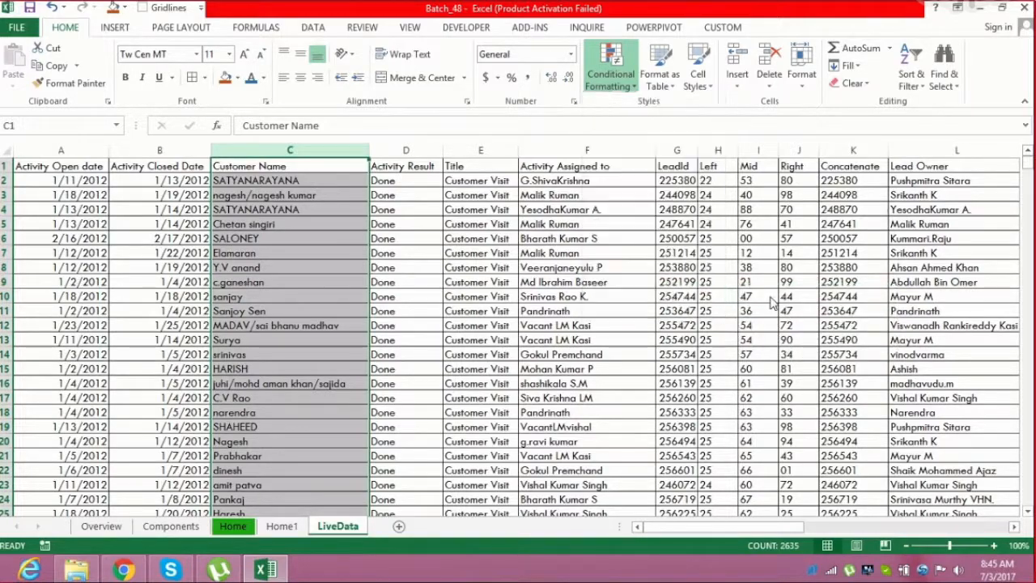
# Highlight Customer Name cells containing the text Kumar with Light Red Fill with Dark Red Text
pyautogui.click(612, 77)
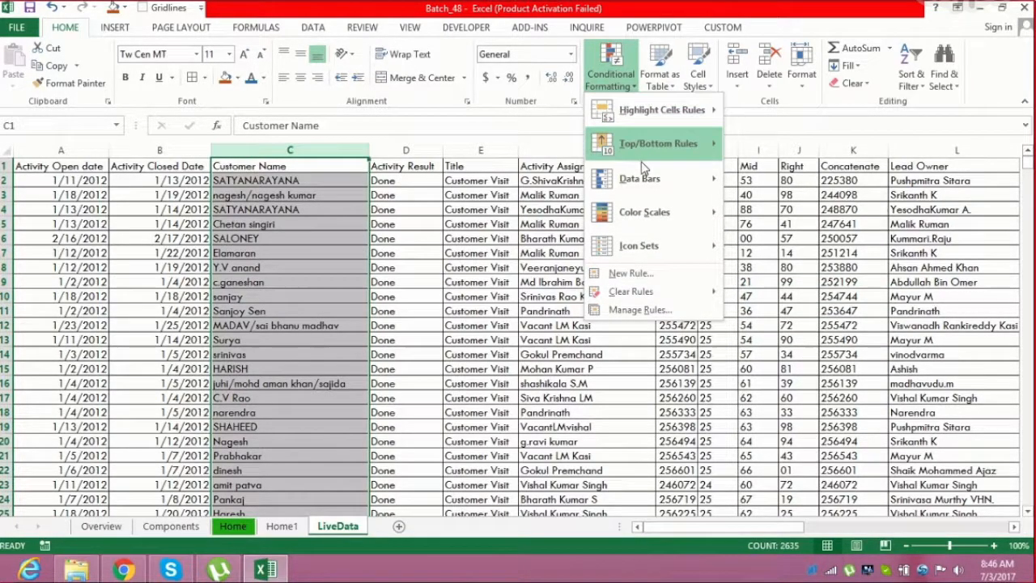
pyautogui.moveTo(686, 124)
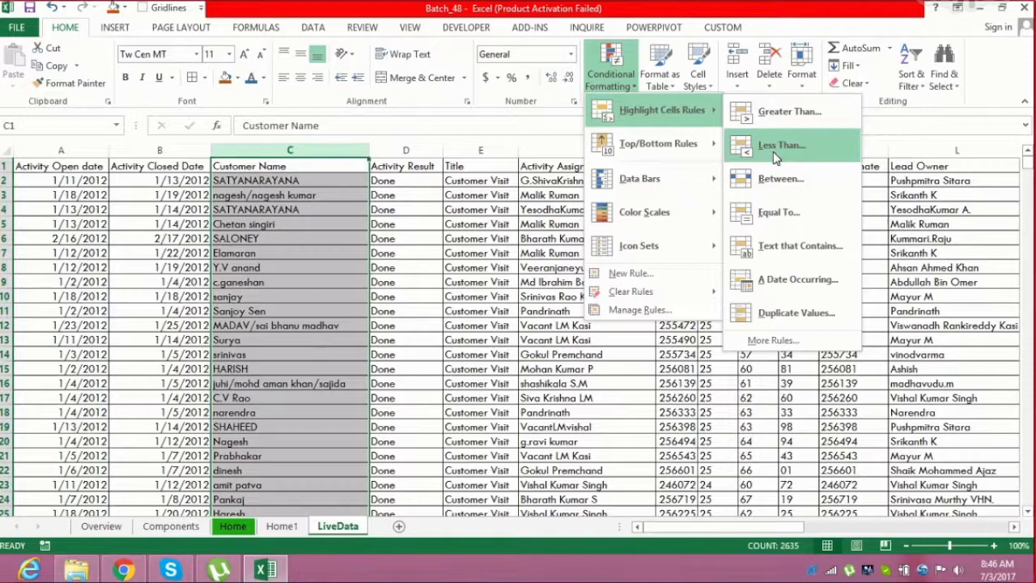
pyautogui.click(803, 257)
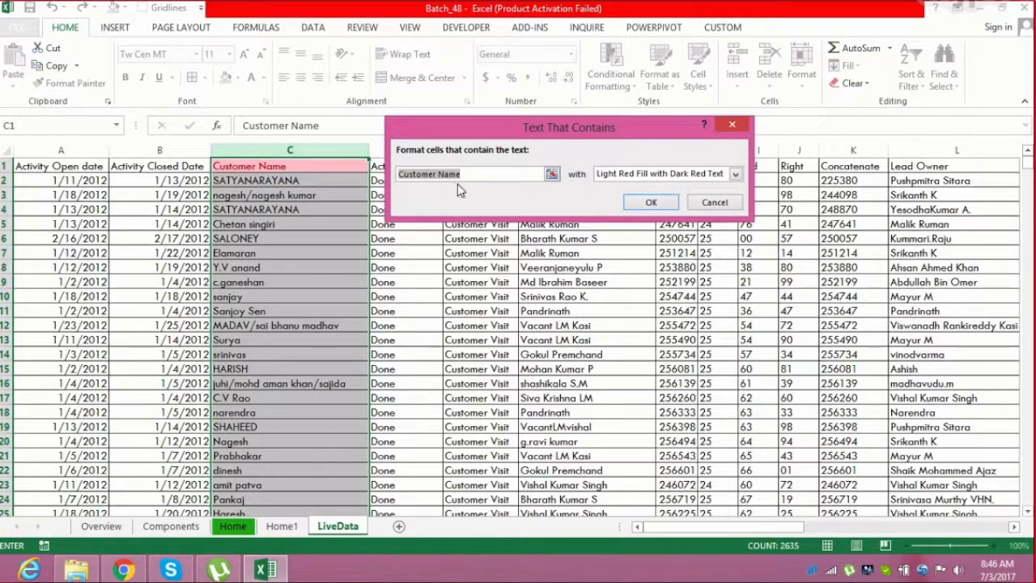
pyautogui.write('Kumar')
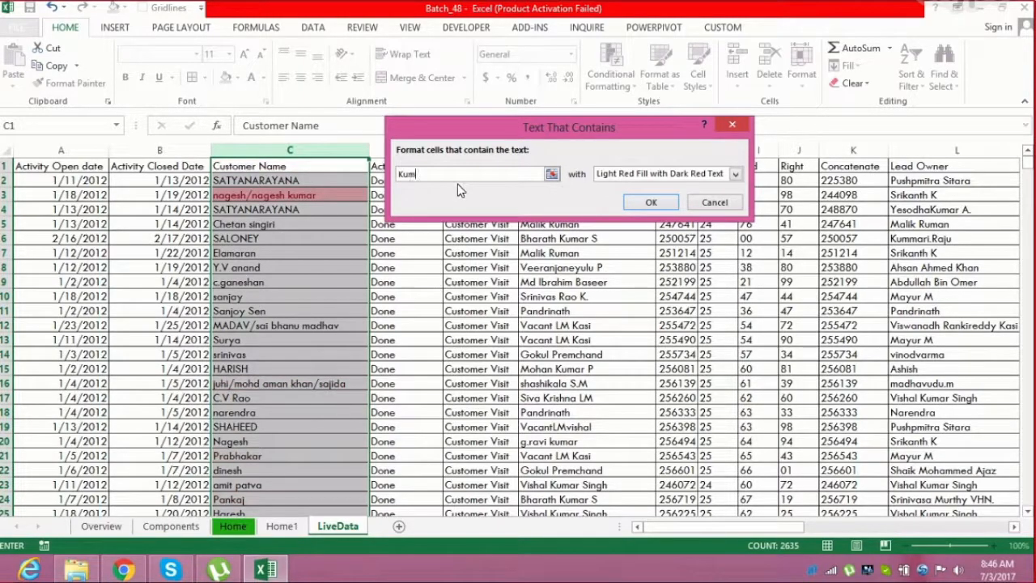
pyautogui.click(651, 201)
# Turn on filters and filter the Customer Name column by the light red cell color
pyautogui.click(313, 165)
pyautogui.hotkey('ctrl', 'shift', 'l')
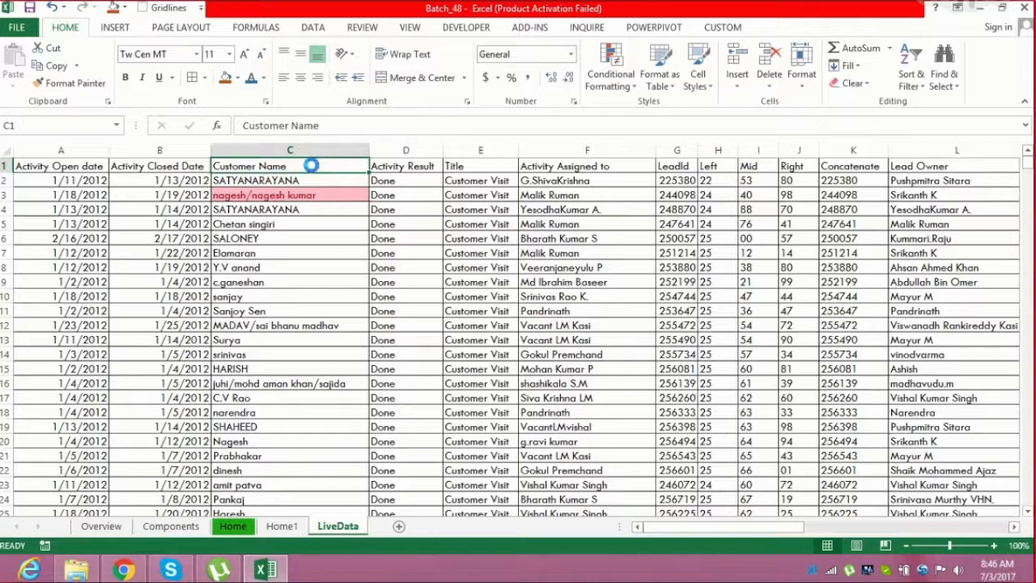
pyautogui.press('Right')
pyautogui.click(311, 165)
pyautogui.hotkey('alt', 'Down')
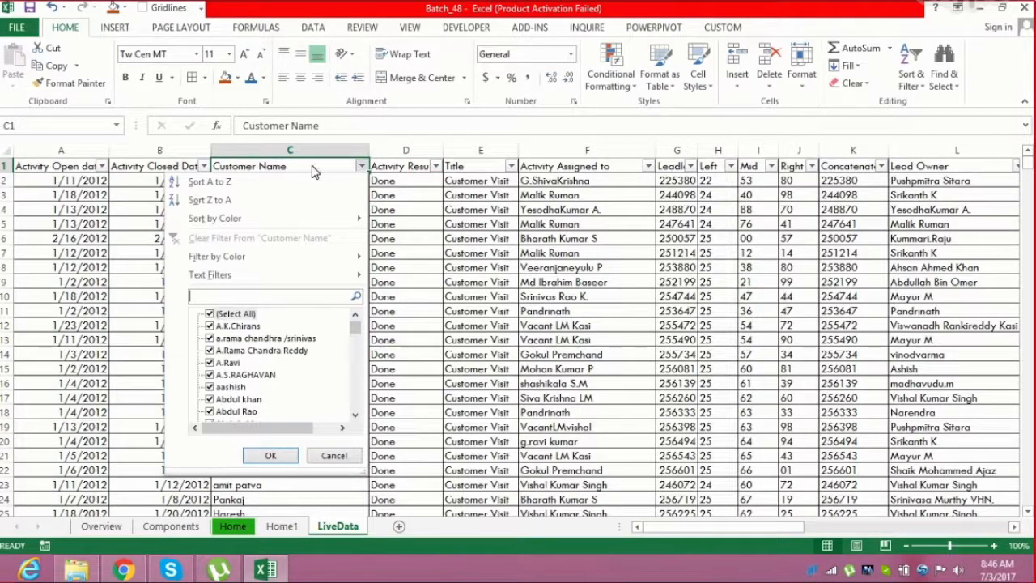
pyautogui.press('Up')
pyautogui.press('Up')
pyautogui.press('Right')
pyautogui.press('Return')
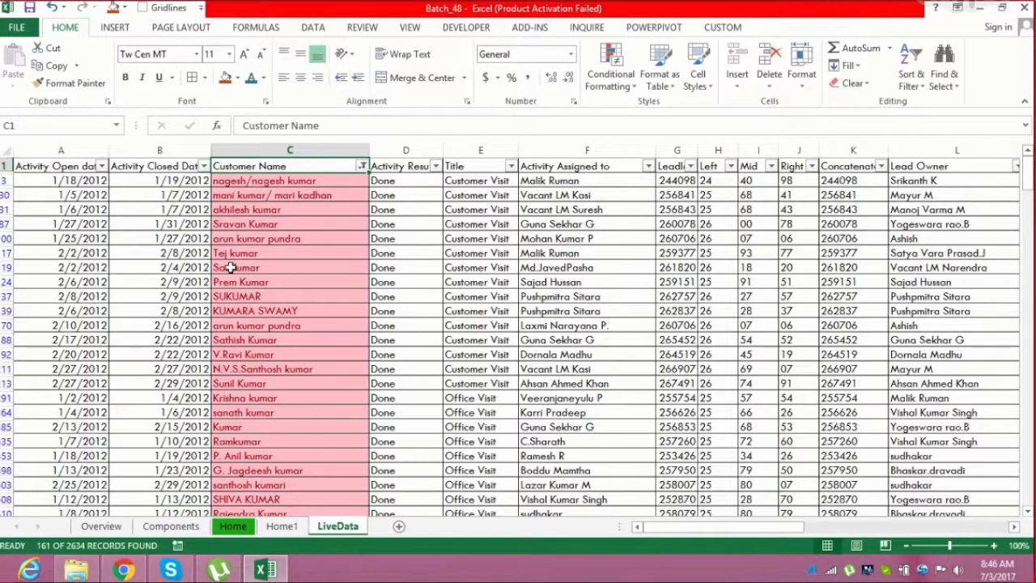
# Scroll through the filtered Kumar records, then turn off the filters
pyautogui.click(263, 297)
pyautogui.click(276, 381)
pyautogui.hotkey('ctrl', 'Down')
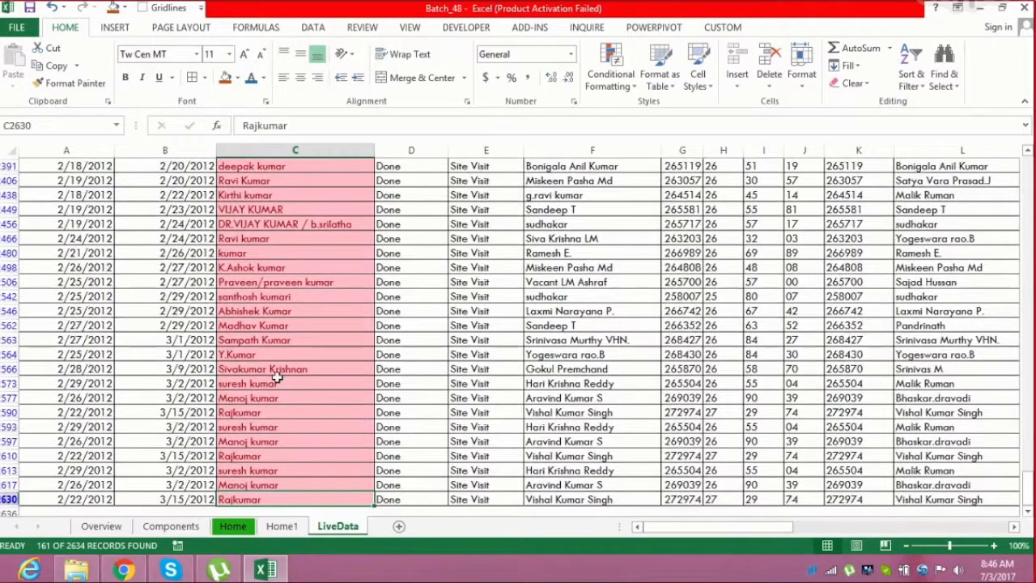
pyautogui.hotkey('ctrl', 'Up')
pyautogui.hotkey('ctrl', 'shift', 'l')
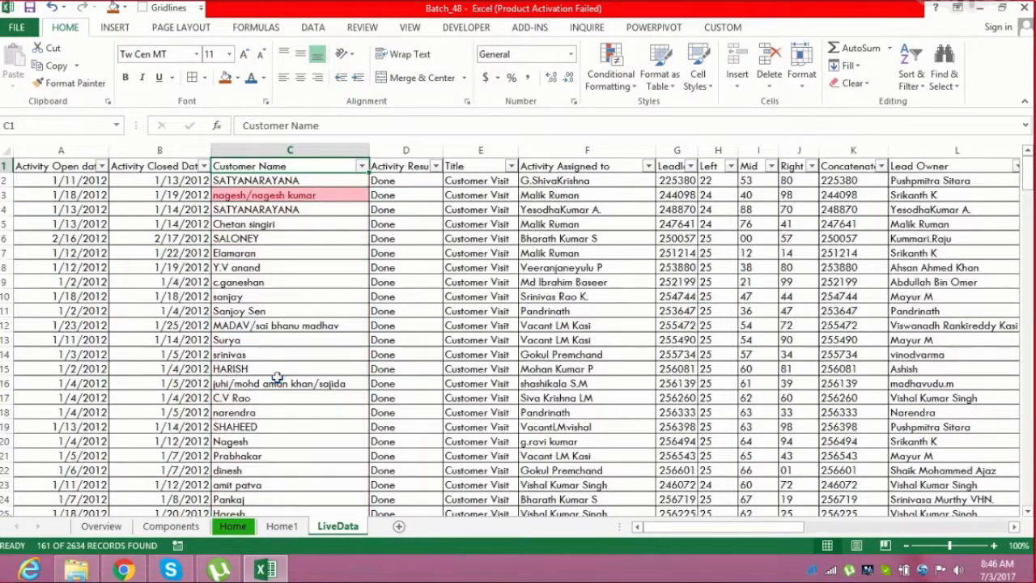
# Enter today's date into cells A5 and A9 of the Activity Open date column
pyautogui.hotkey('ctrl', 'Home')
pyautogui.press('Down')
pyautogui.press('Down')
pyautogui.press('Down')
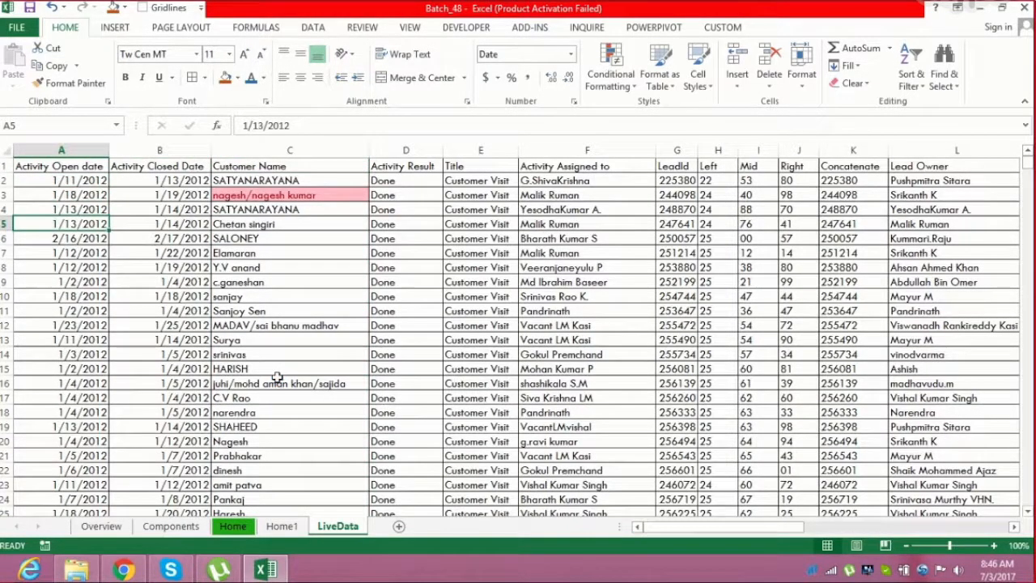
pyautogui.hotkey('ctrl', 't')
pyautogui.press('Escape')
pyautogui.hotkey('ctrl', ';')
pyautogui.press('Return')
pyautogui.press('Down')
pyautogui.press('Down')
pyautogui.press('Down')
pyautogui.hotkey('ctrl', ';')
pyautogui.press('Down')
pyautogui.press('Down')
# Highlight Activity Open date cells with a date occurring Today using Light Red Fill with Dark Red Text
pyautogui.hotkey('ctrl', 'space')
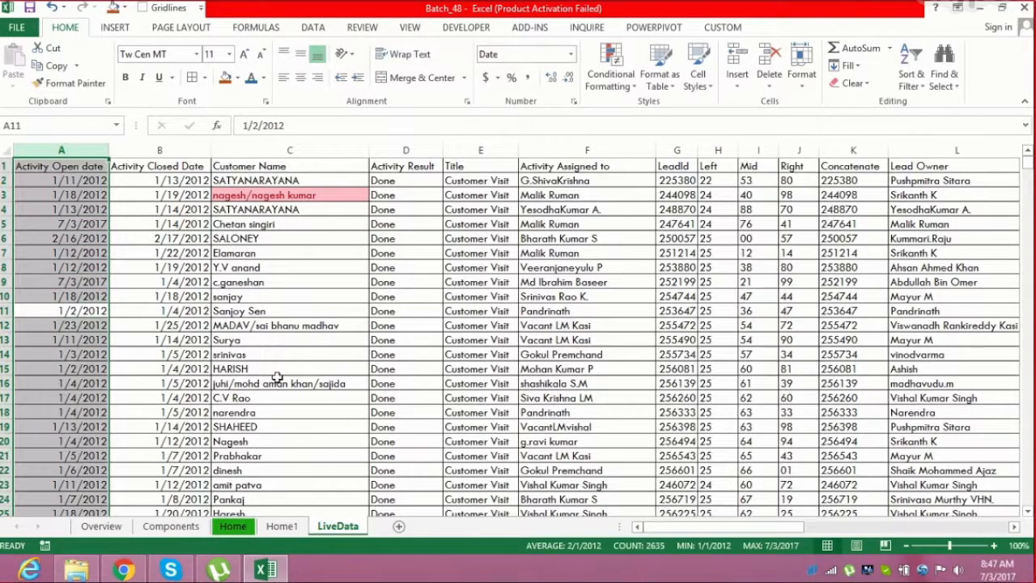
pyautogui.click(615, 91)
pyautogui.moveTo(701, 109)
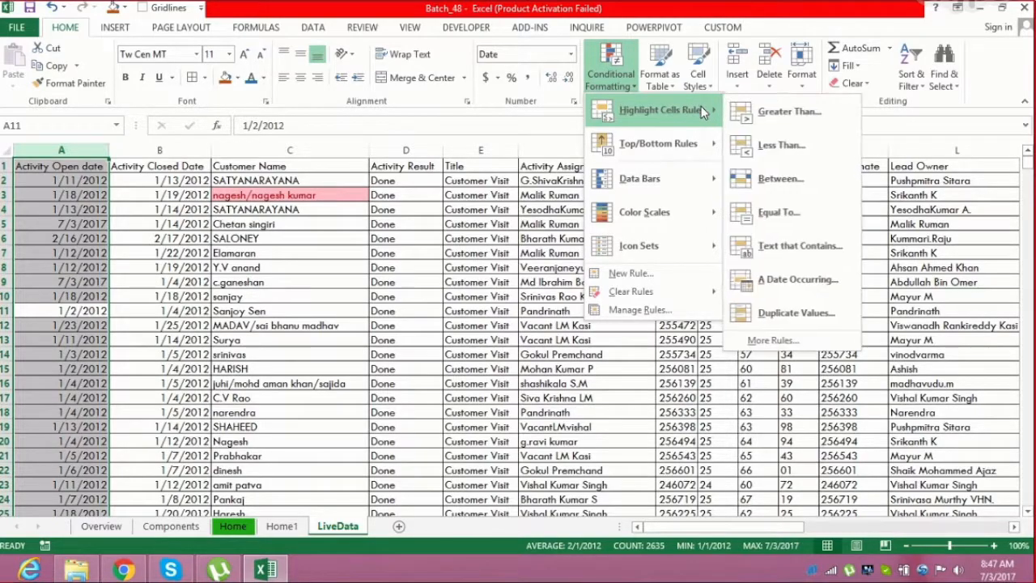
pyautogui.click(789, 282)
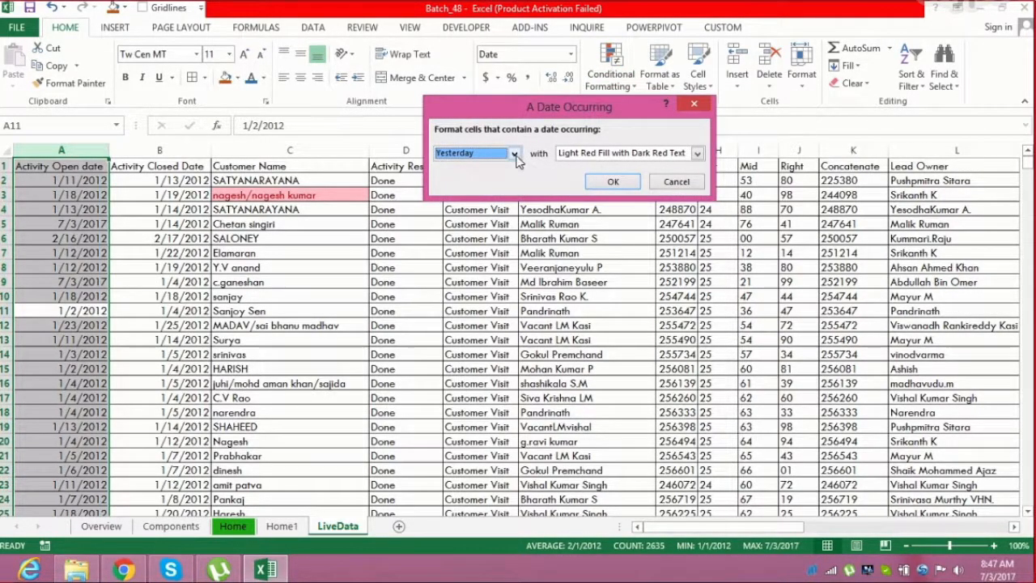
pyautogui.click(517, 159)
pyautogui.click(496, 180)
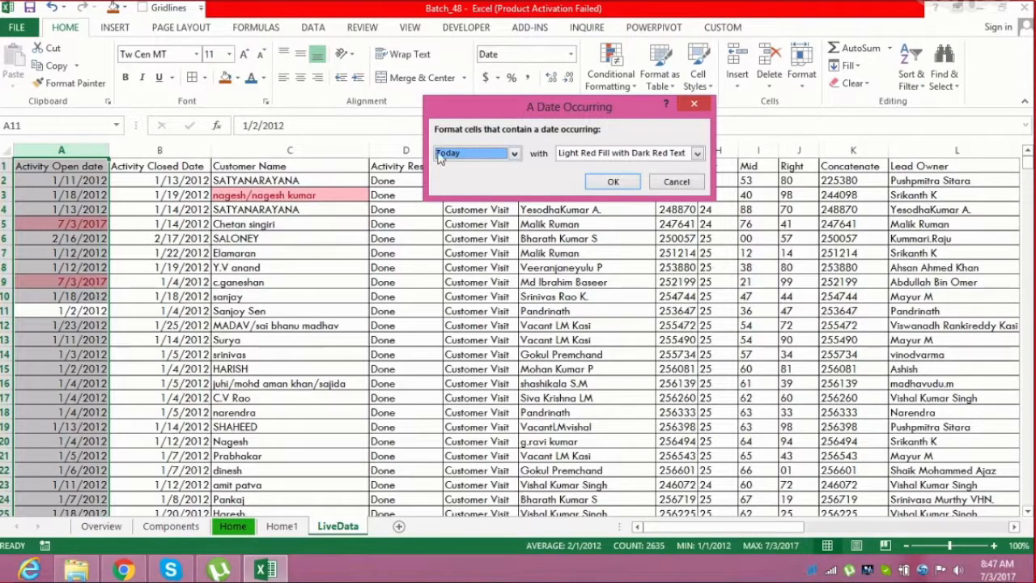
pyautogui.click(593, 179)
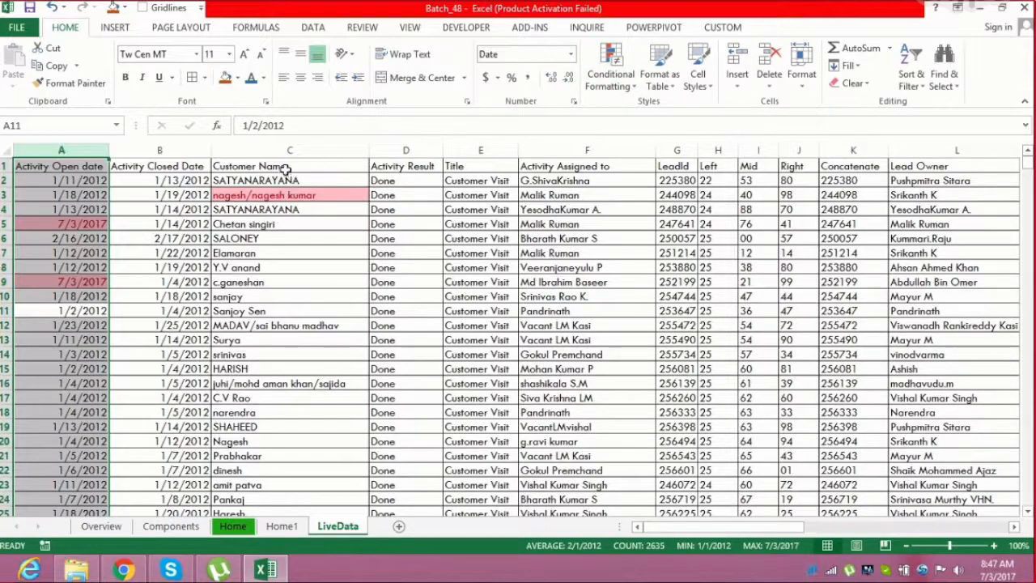
# Clear the conditional formatting rules from the Customer Name column
pyautogui.click(289, 151)
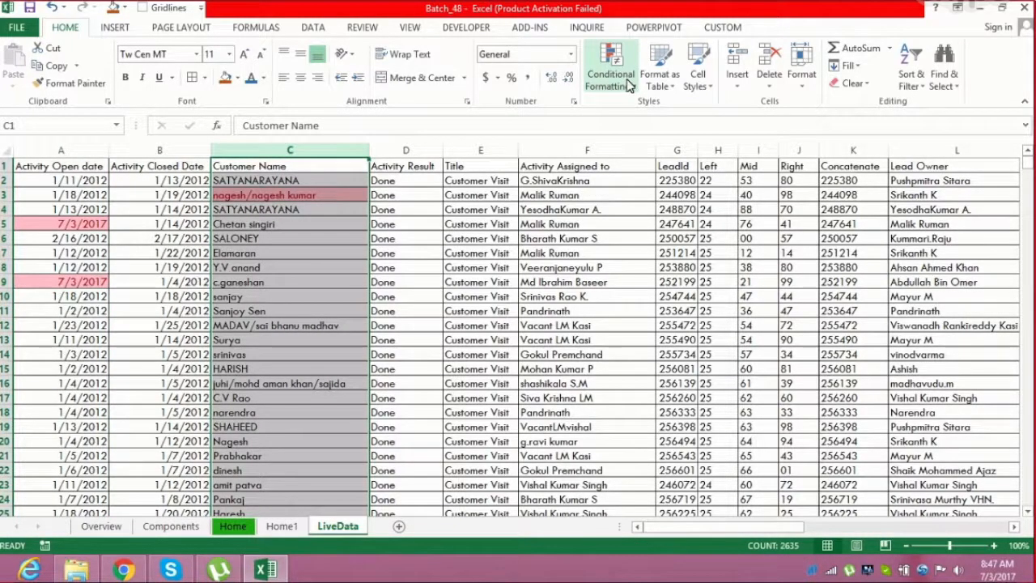
pyautogui.click(619, 78)
pyautogui.moveTo(700, 111)
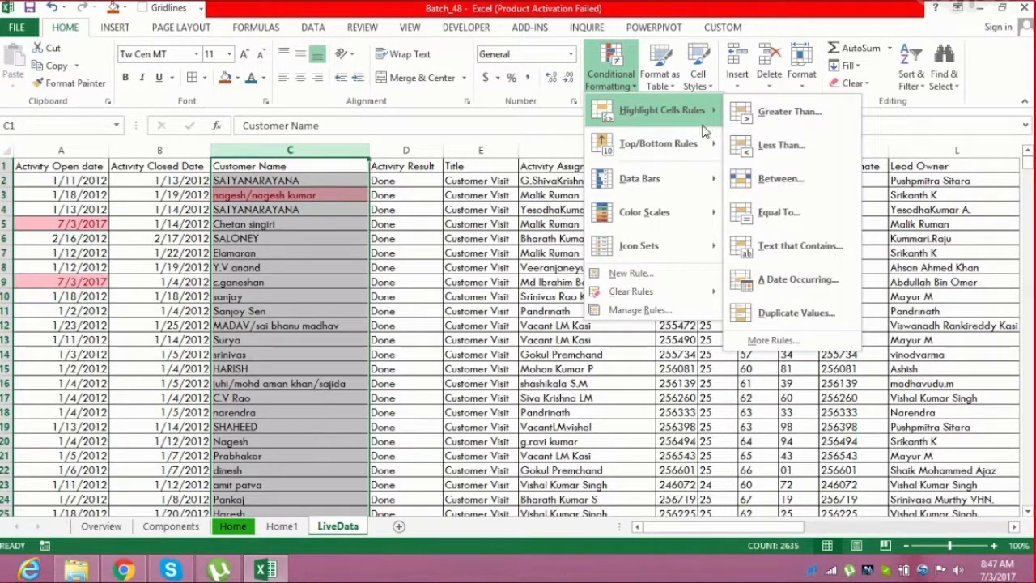
pyautogui.moveTo(647, 293)
pyautogui.click(793, 294)
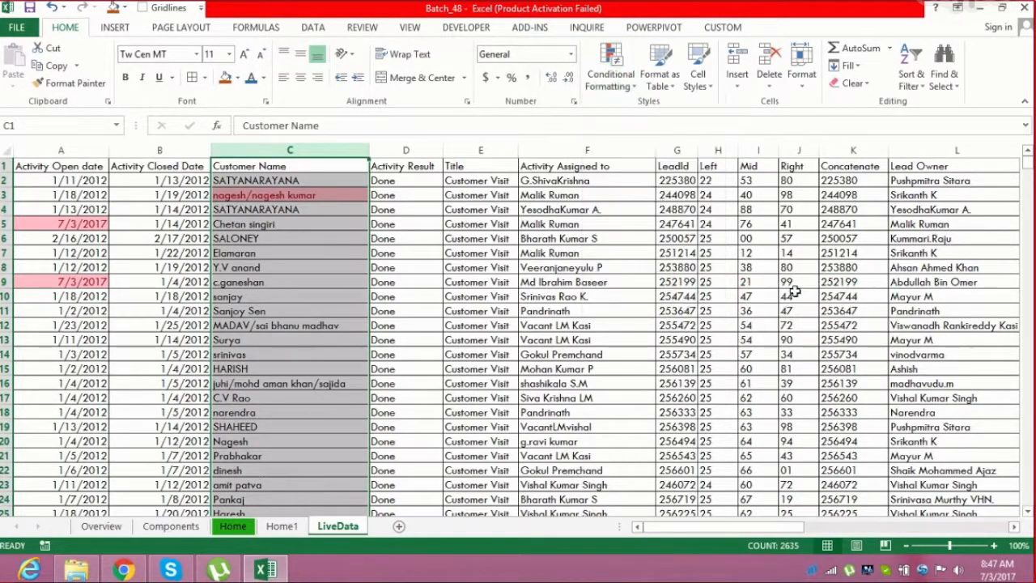
# Highlight duplicate values in the Customer Name column with Light Red Fill with Dark Red Text
pyautogui.click(613, 75)
pyautogui.moveTo(664, 122)
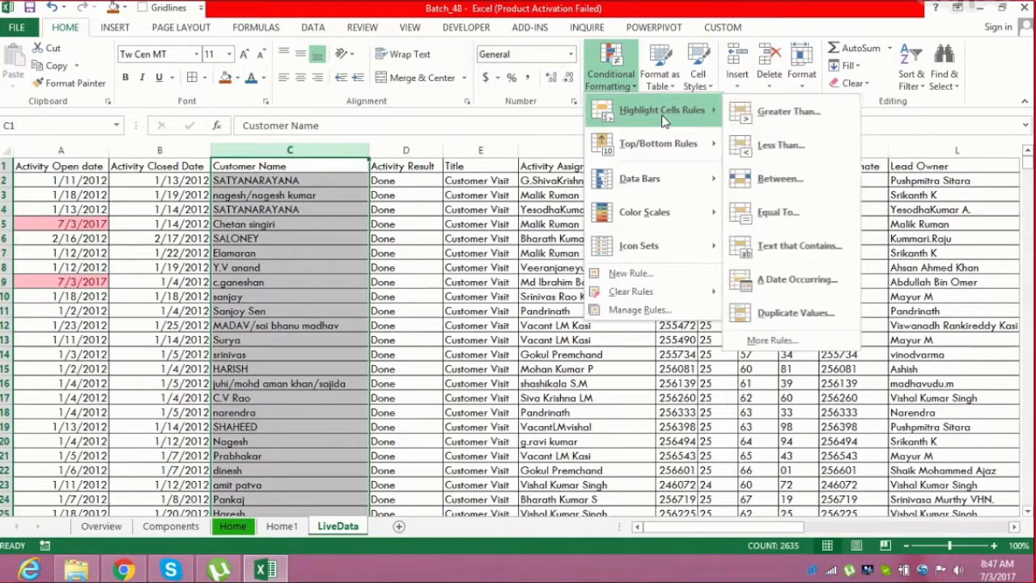
pyautogui.click(814, 302)
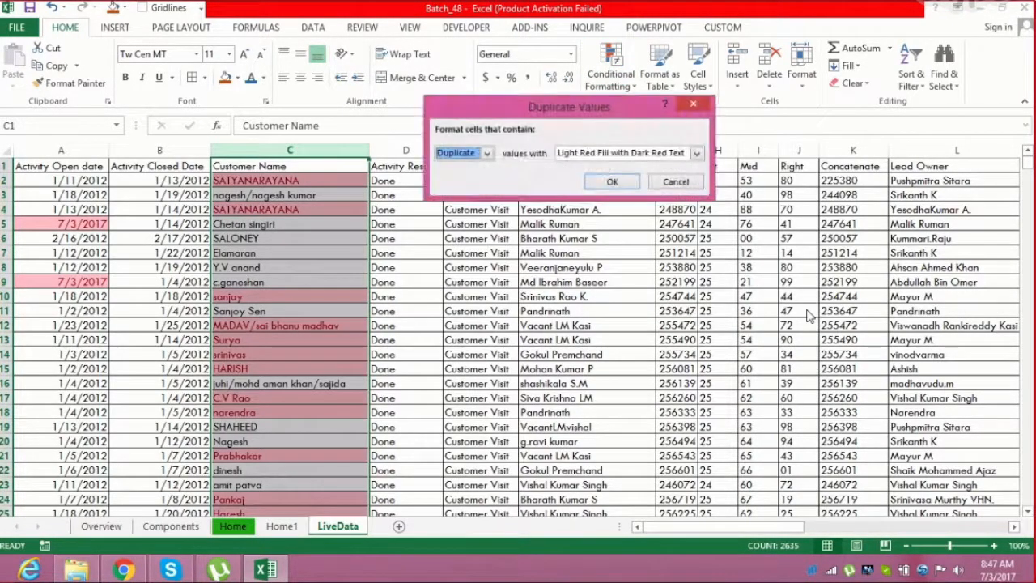
pyautogui.click(617, 183)
# Turn on filters and filter Customer Name by the light red cell color to show duplicates
pyautogui.click(348, 165)
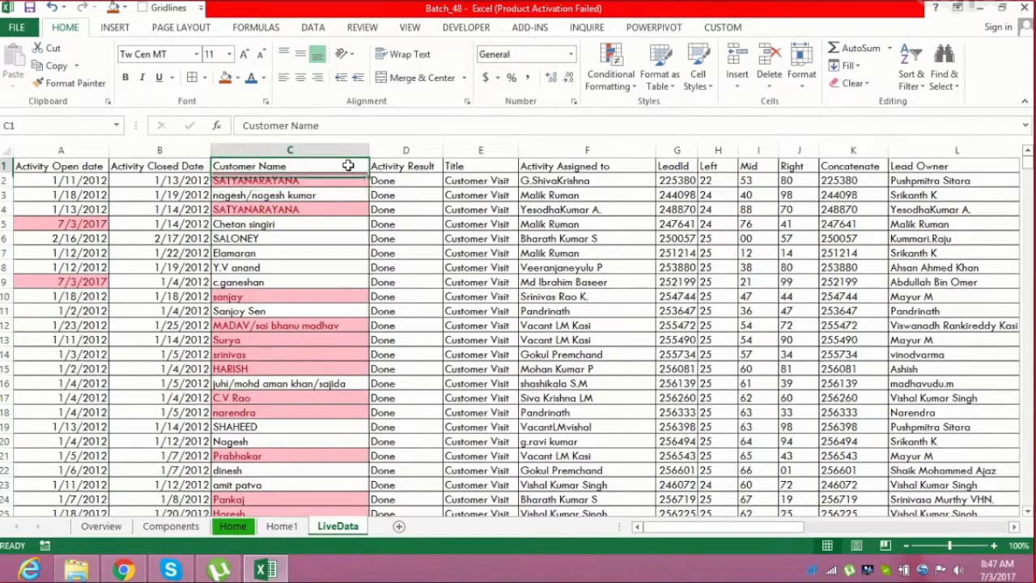
pyautogui.hotkey('ctrl', 'shift', 'l')
pyautogui.press('Right')
pyautogui.click(348, 165)
pyautogui.hotkey('alt', 'Down')
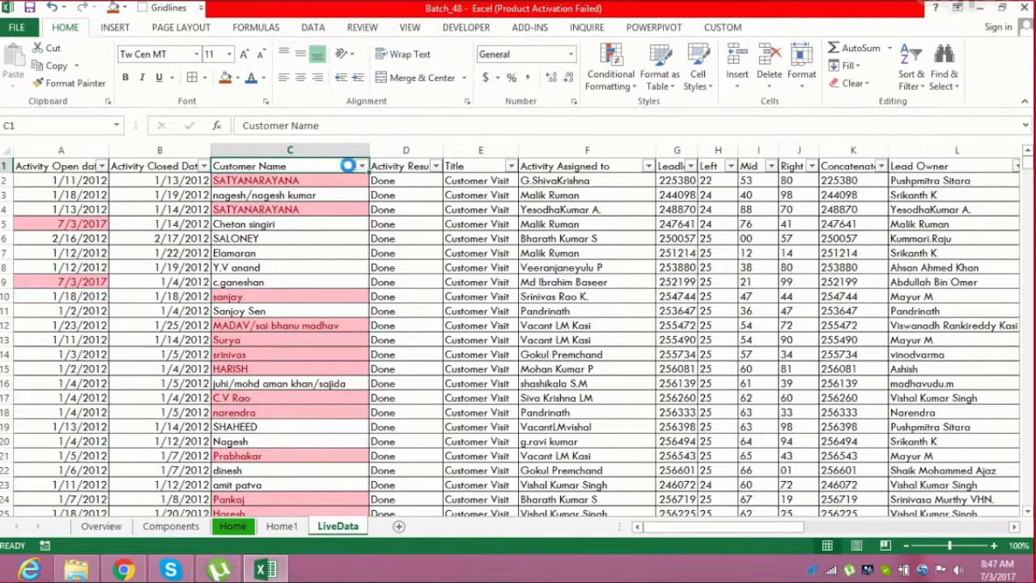
pyautogui.press('Up')
pyautogui.press('Up')
pyautogui.press('Up')
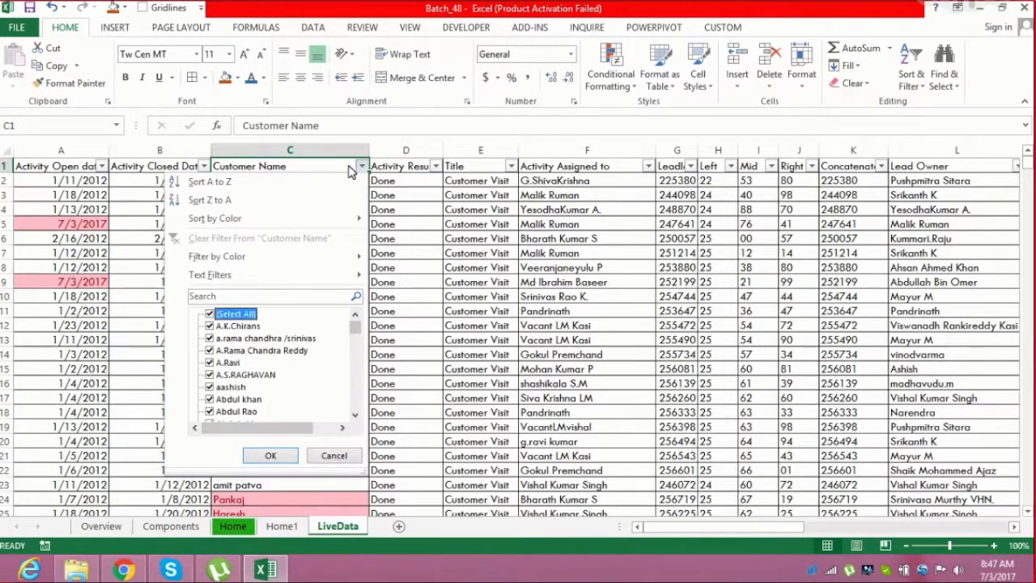
pyautogui.press('Right')
pyautogui.press('Return')
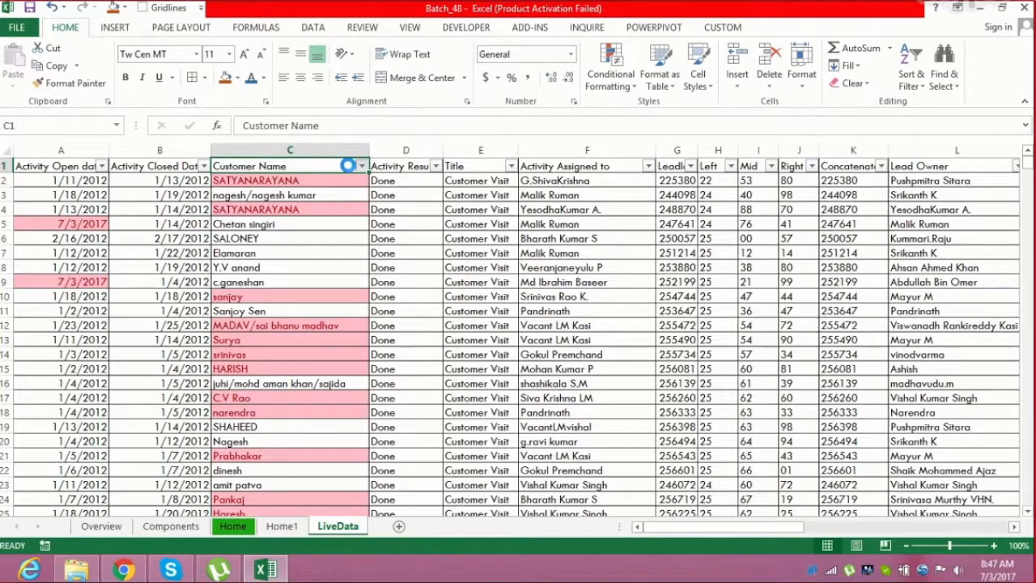
# Browse the filtered duplicate customer name records
pyautogui.press('Down')
pyautogui.press('Down')
pyautogui.press('Down')
pyautogui.press('Down')
pyautogui.press('Down')
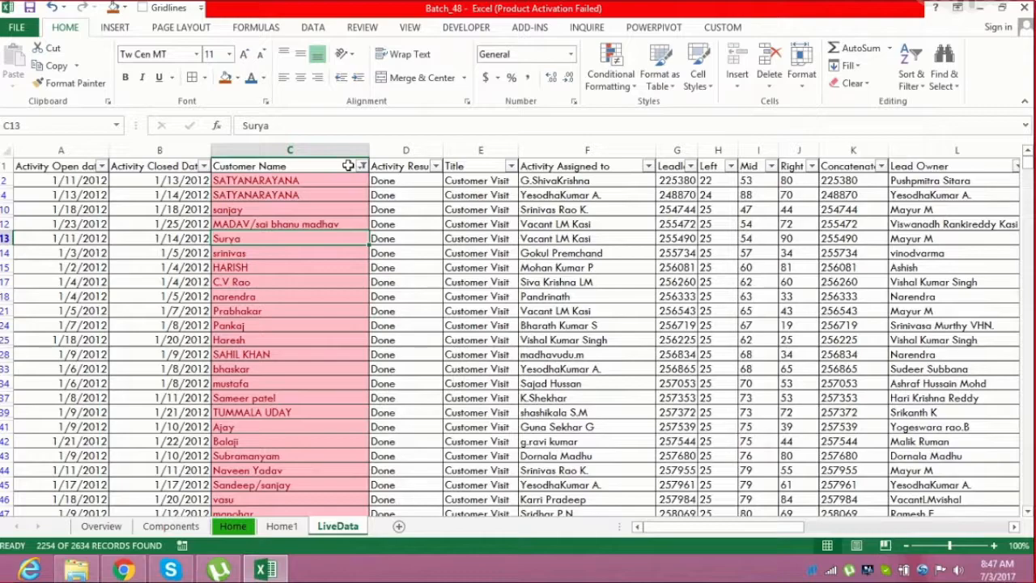
pyautogui.hotkey('ctrl', 'space')
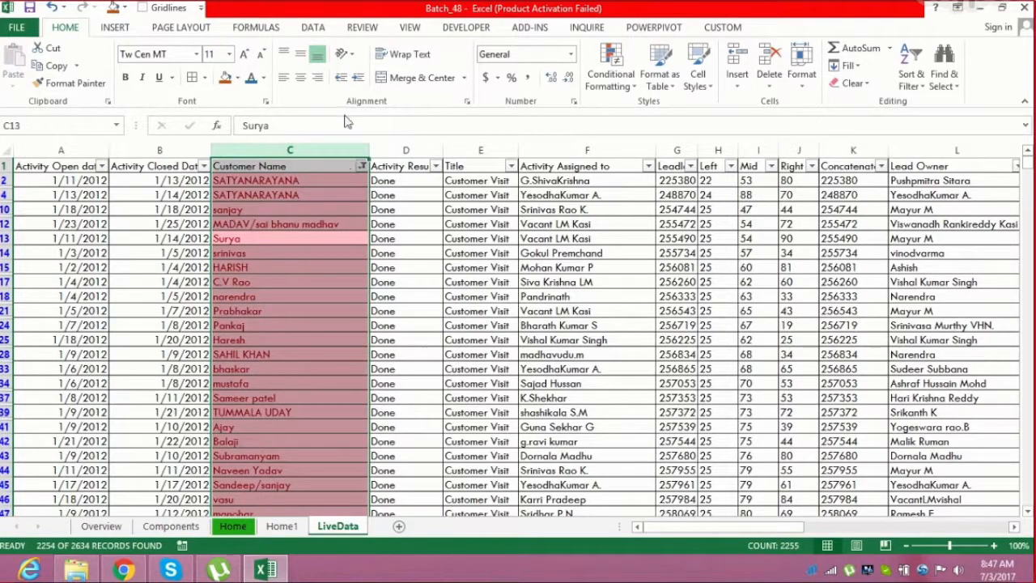
pyautogui.click(275, 309)
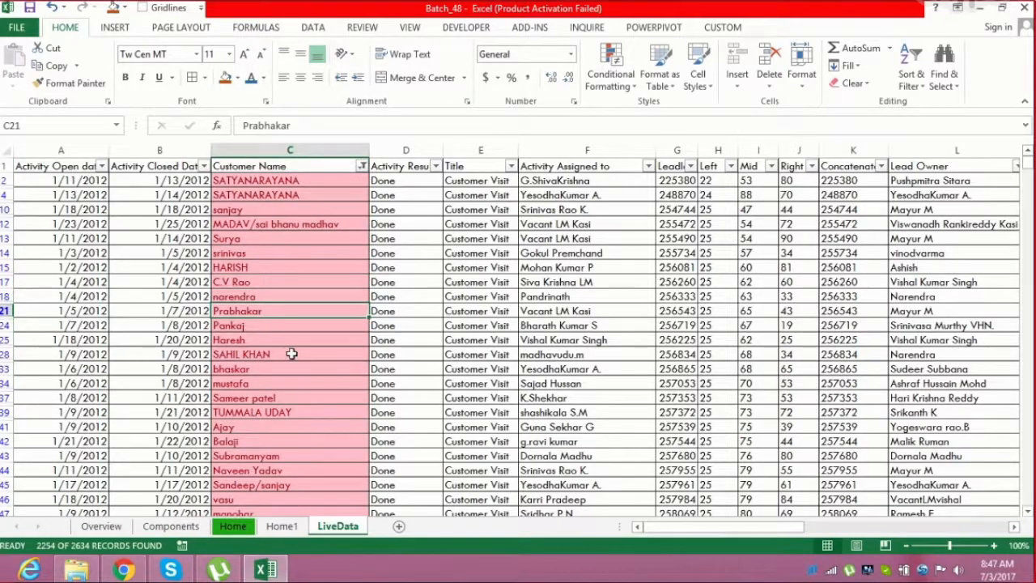
pyautogui.click(290, 327)
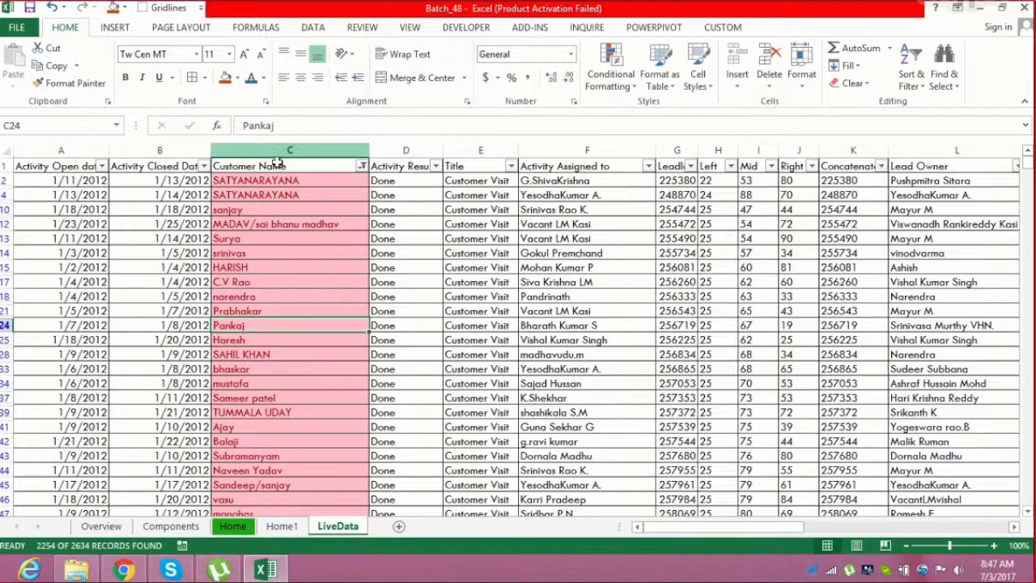
pyautogui.moveTo(272, 182); pyautogui.dragTo(276, 203)
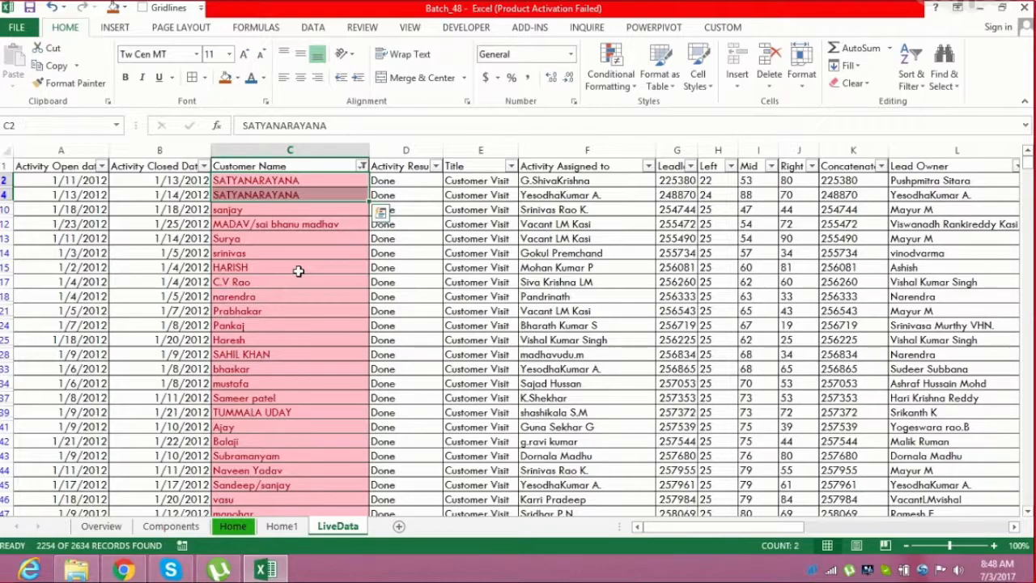
pyautogui.press('Up')
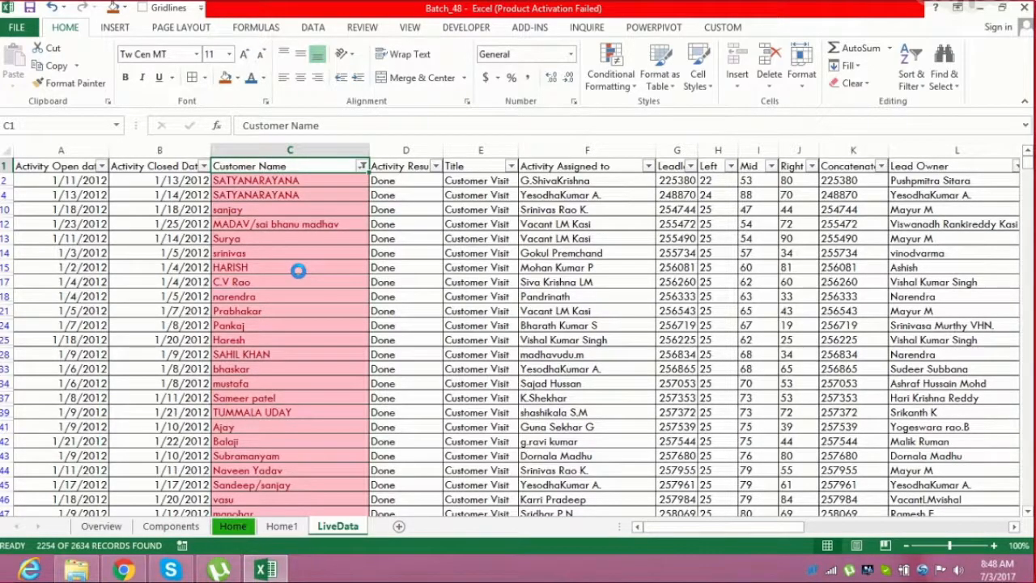
# Turn off the filters and select the entire Customer Name column
pyautogui.hotkey('ctrl', 'shift', 'l')
pyautogui.hotkey('ctrl', 'space')
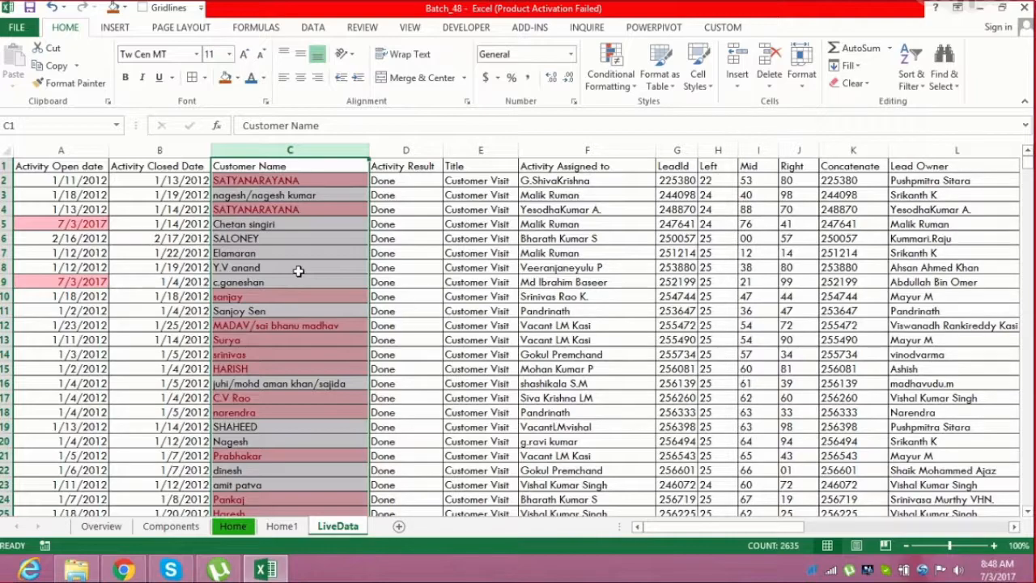
pyautogui.click(619, 76)
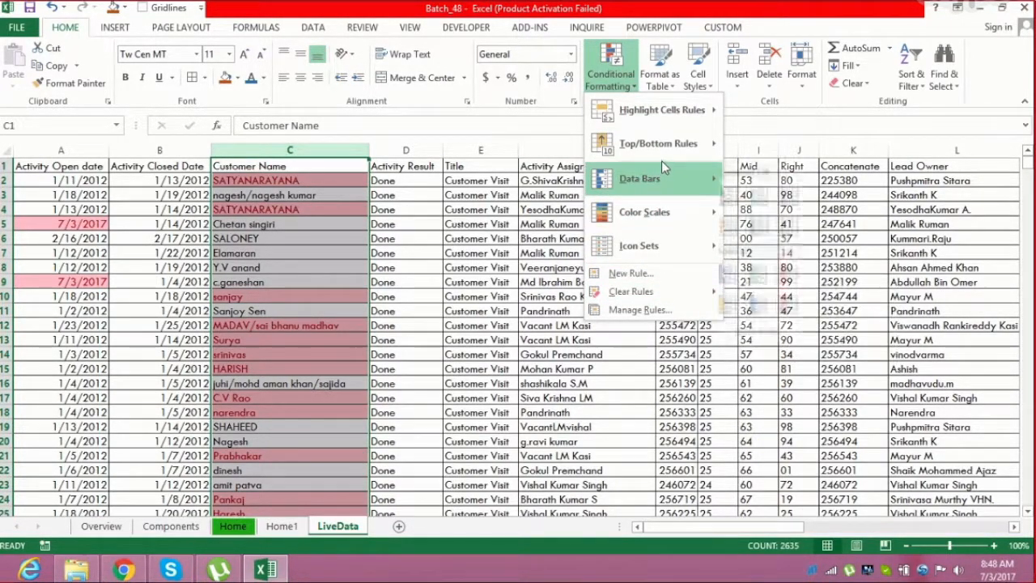
pyautogui.moveTo(693, 111)
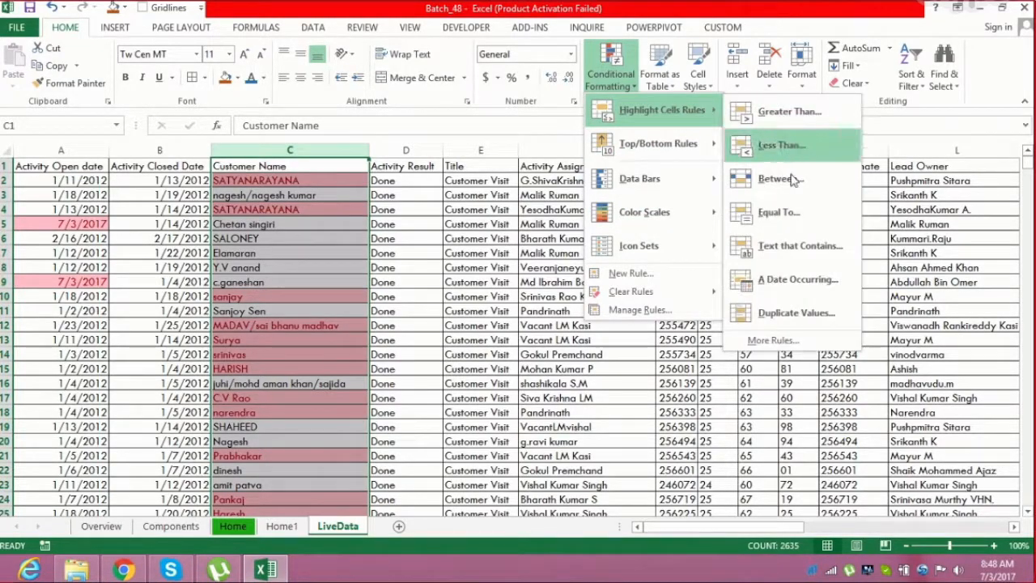
pyautogui.click(787, 311)
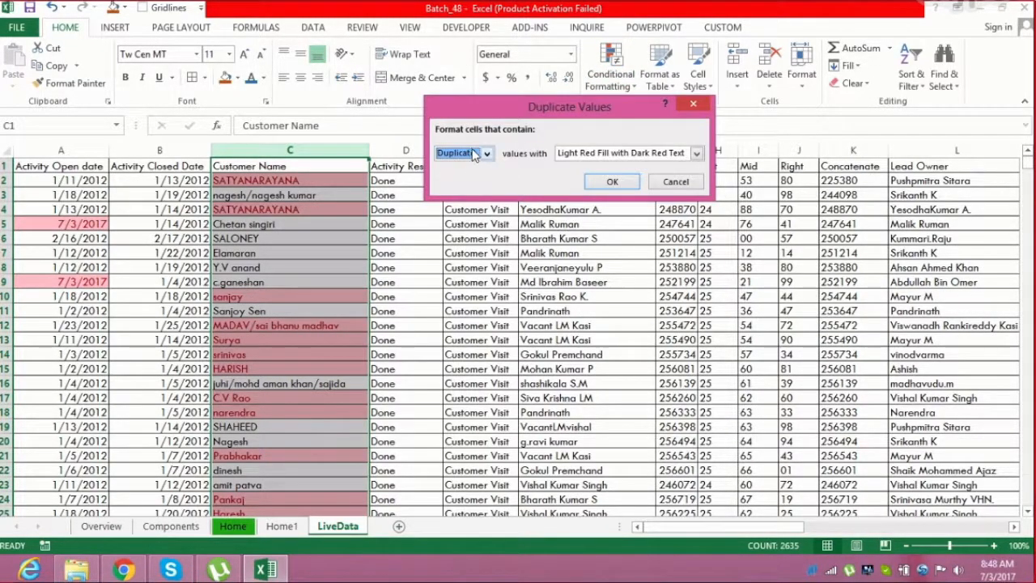
pyautogui.click(474, 157)
pyautogui.click(470, 179)
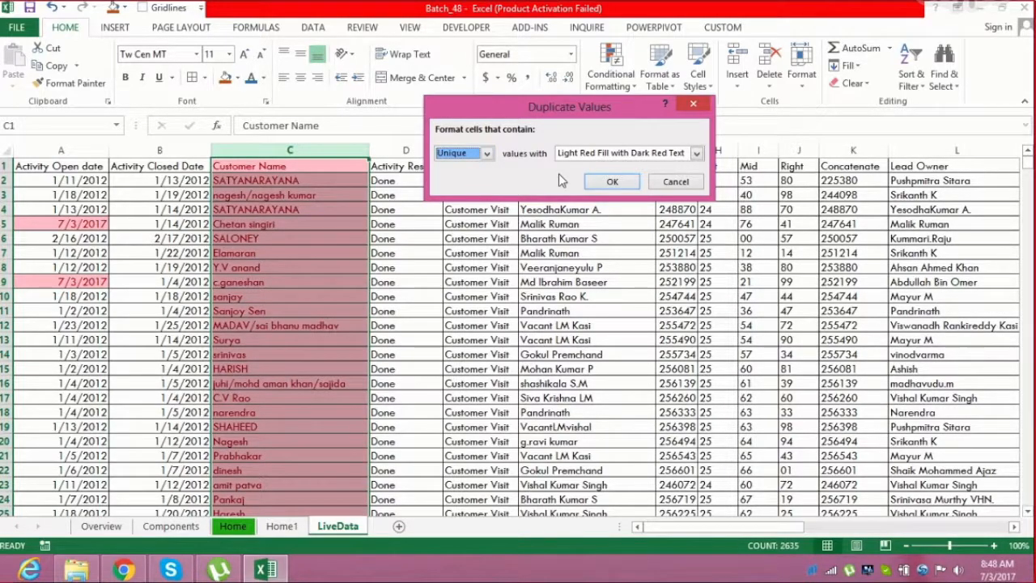
pyautogui.click(672, 181)
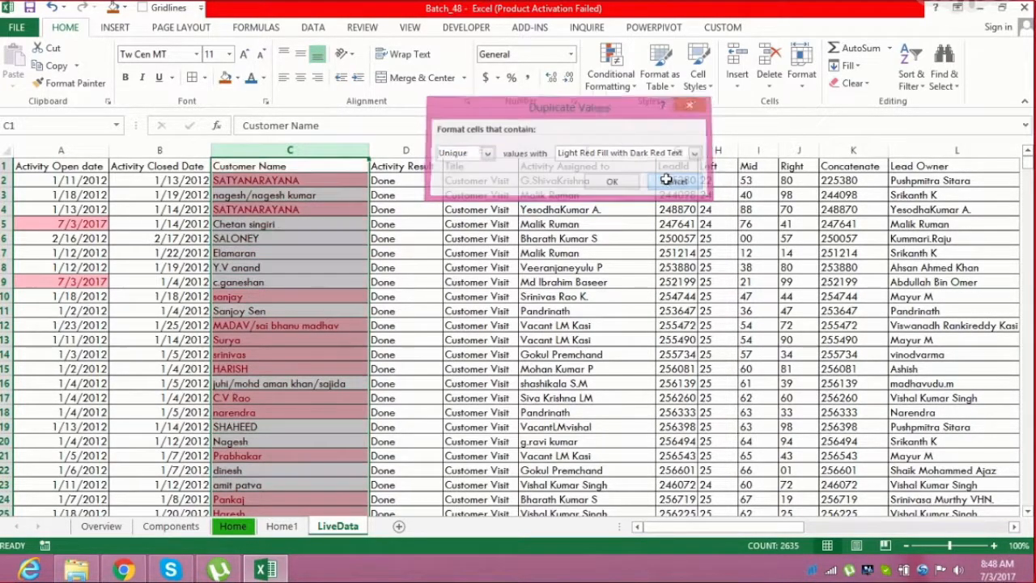
# Remove the duplicate-highlighting rules from the selected Customer Name column
pyautogui.click(611, 71)
pyautogui.moveTo(680, 291)
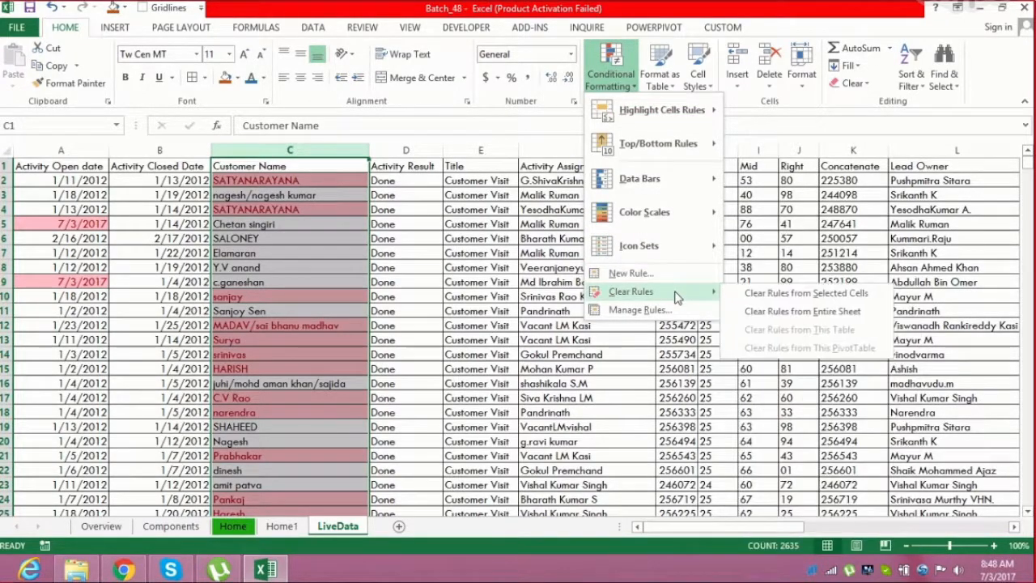
pyautogui.click(761, 291)
# Highlight unique values in the Customer Name column with Light Red Fill with Dark Red Text
pyautogui.click(631, 78)
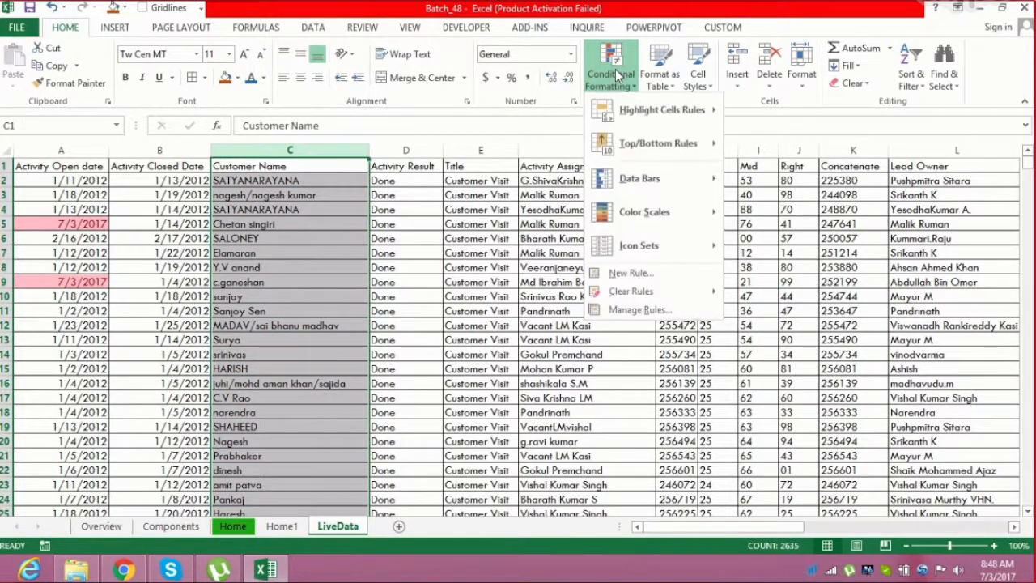
pyautogui.moveTo(684, 113)
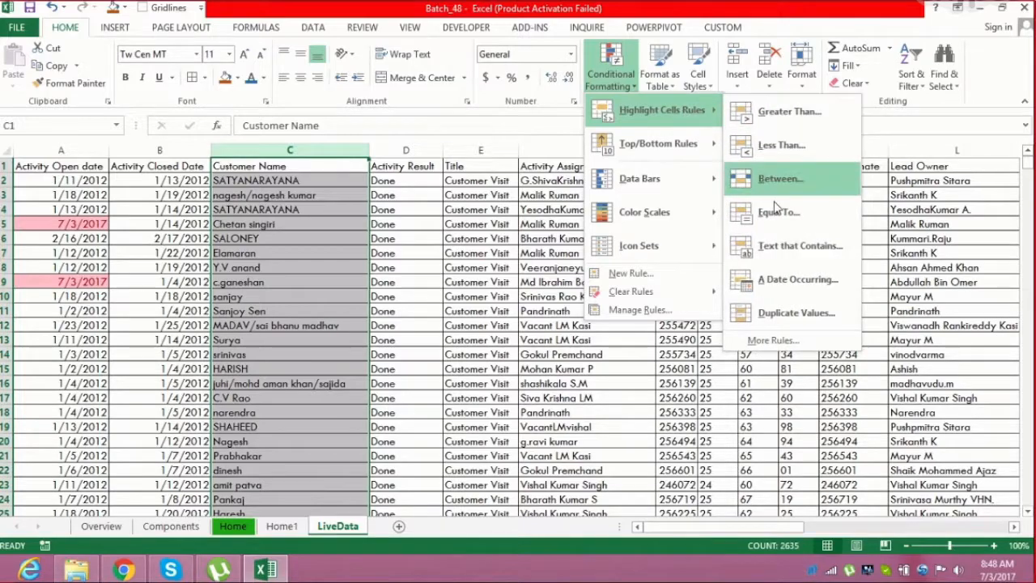
pyautogui.click(780, 313)
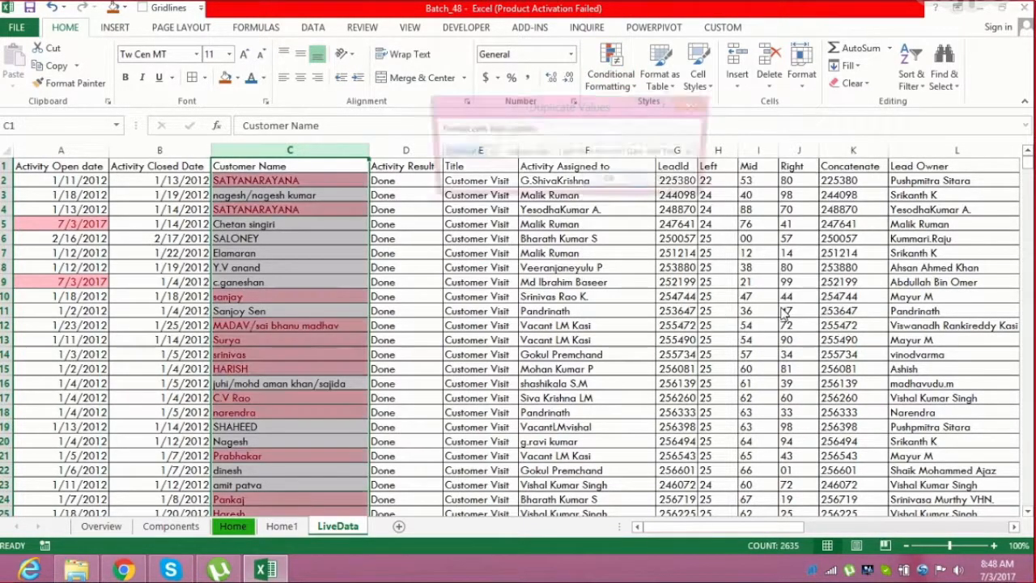
pyautogui.click(490, 154)
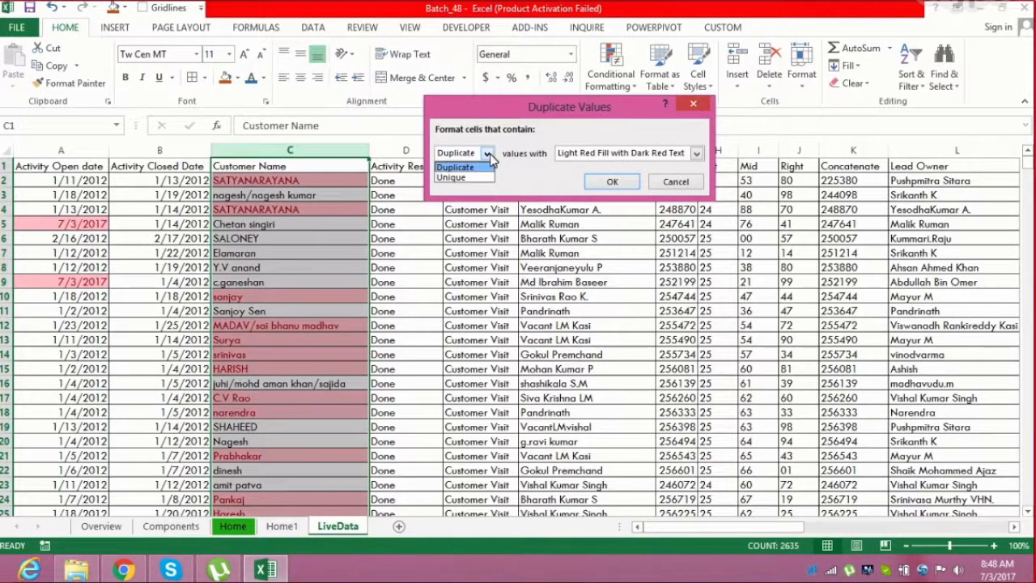
pyautogui.click(479, 175)
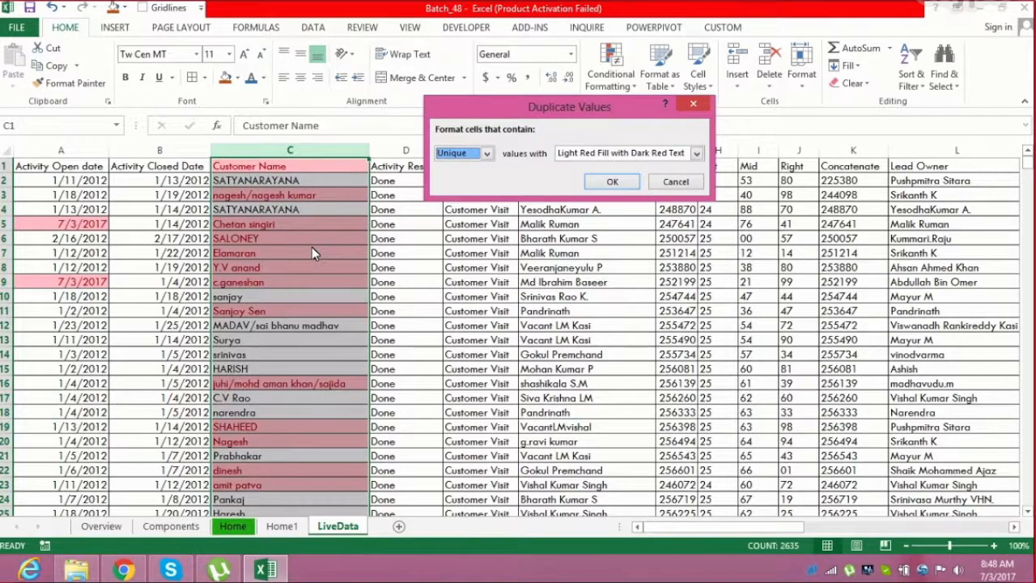
pyautogui.click(615, 181)
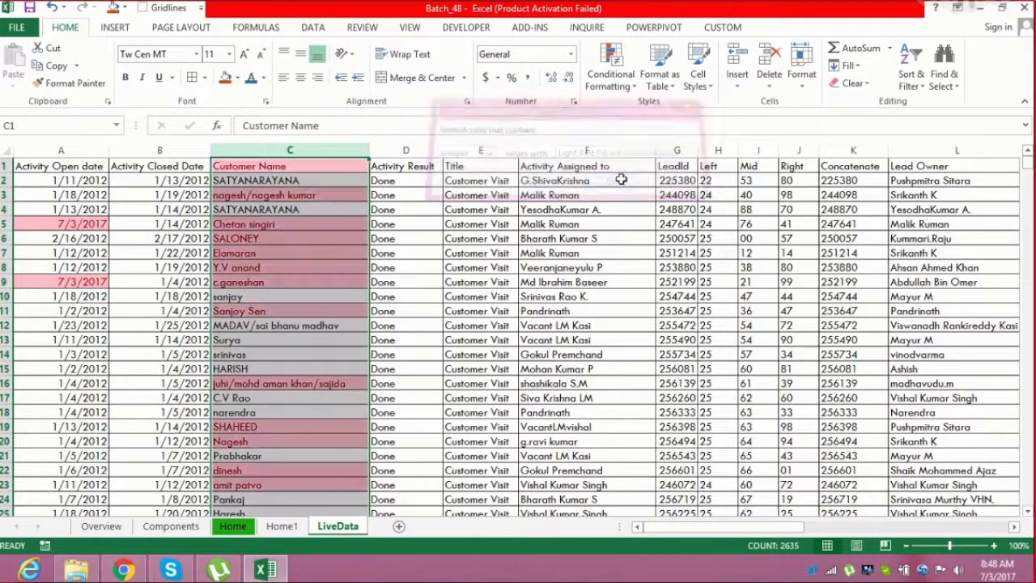
pyautogui.click(612, 80)
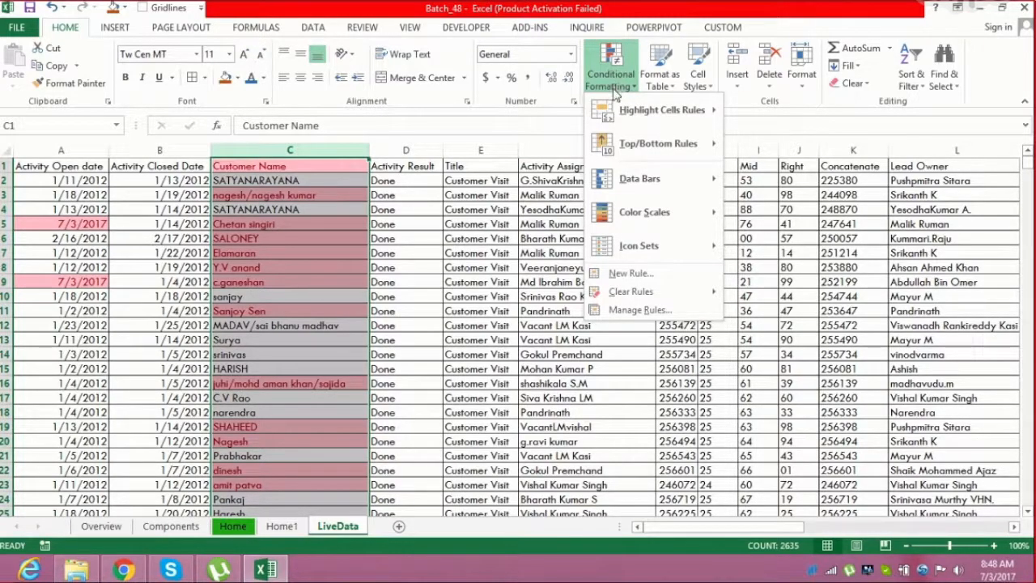
pyautogui.click(584, 338)
# On the Home1 sheet, highlight the top 3 Qty values of the left June sales table with a custom green fill
pyautogui.click(272, 528)
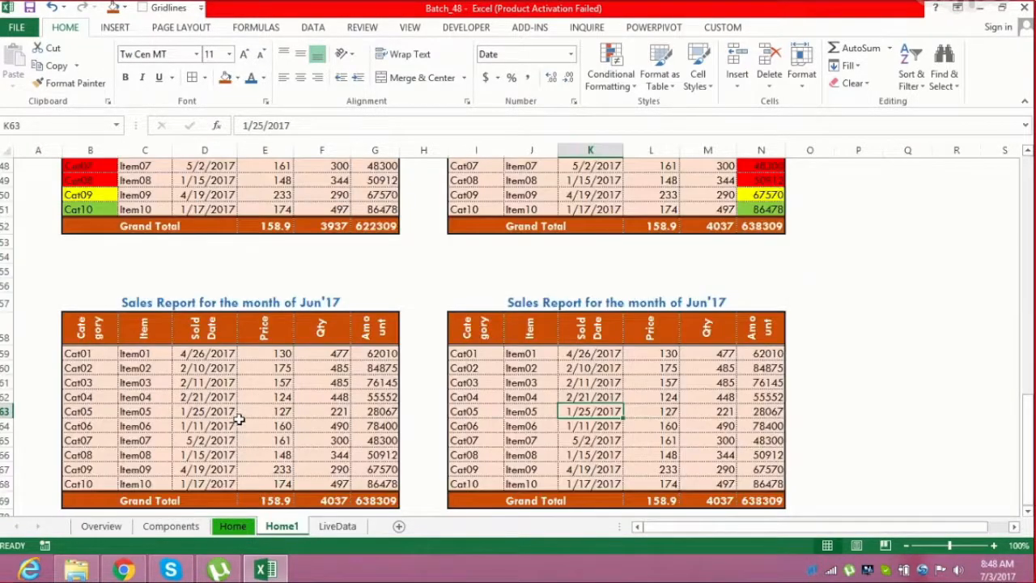
pyautogui.click(231, 413)
pyautogui.press('Right')
pyautogui.press('Right')
pyautogui.press('Down')
pyautogui.press('Down')
pyautogui.press('Down')
pyautogui.press('Down')
pyautogui.press('Down')
pyautogui.press('Down')
pyautogui.press('Down')
pyautogui.press('Down')
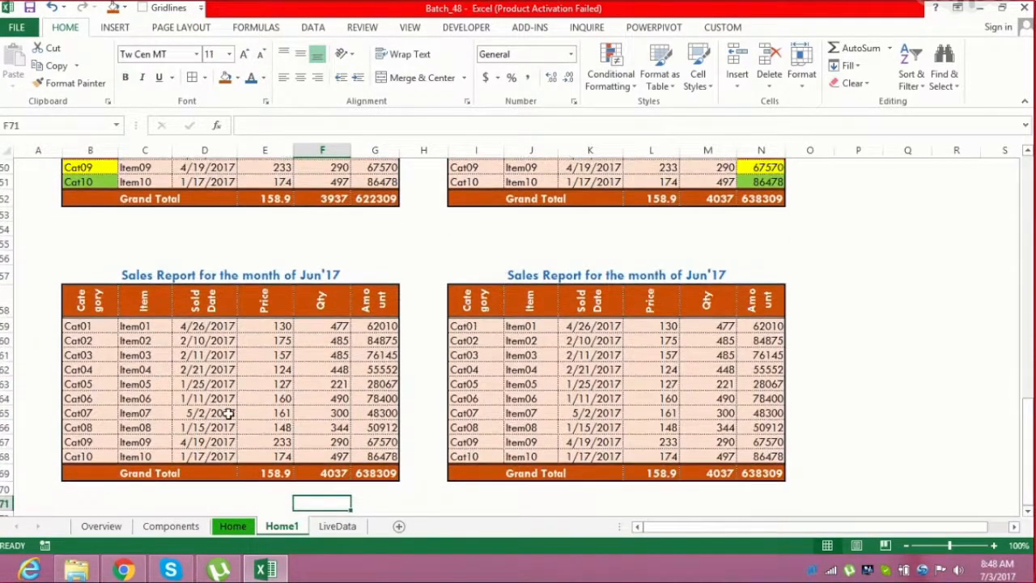
pyautogui.moveTo(340, 295); pyautogui.dragTo(340, 427)
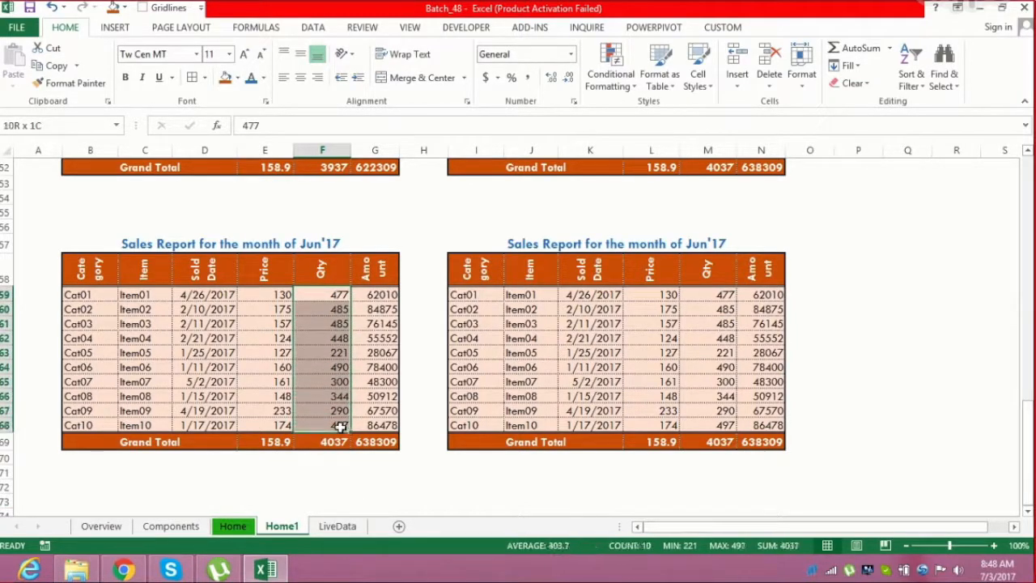
pyautogui.click(630, 91)
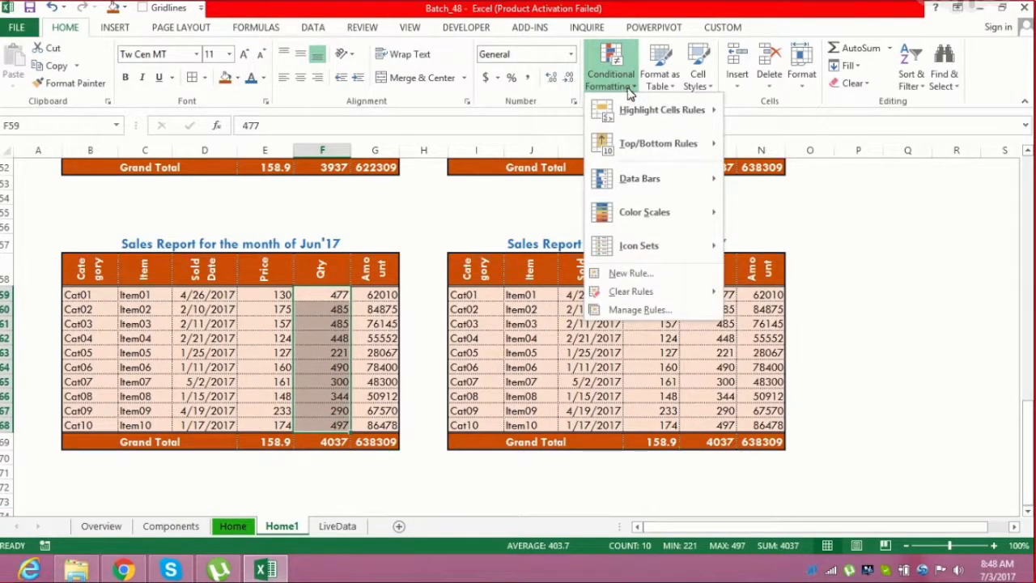
pyautogui.moveTo(701, 154)
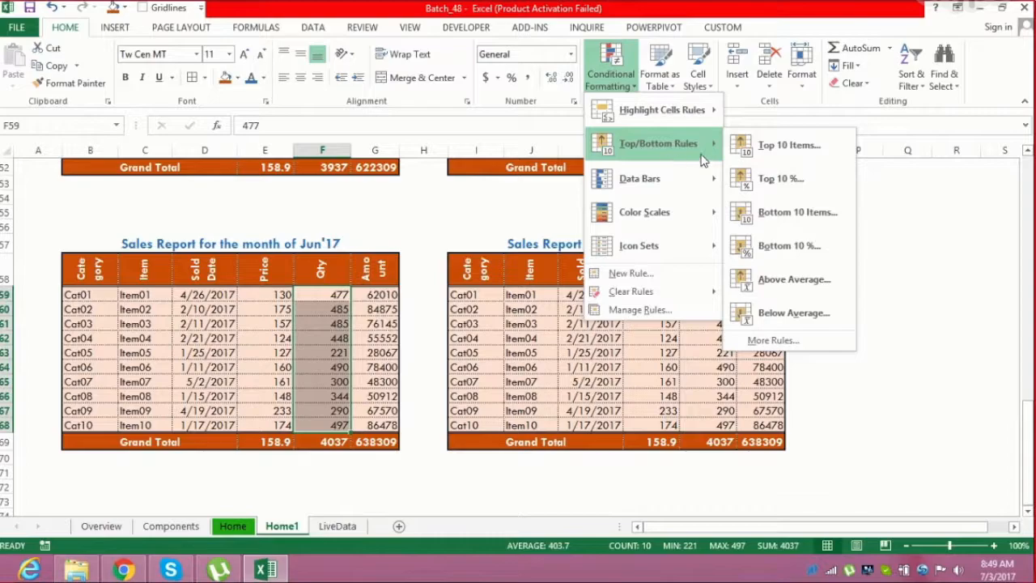
pyautogui.click(783, 145)
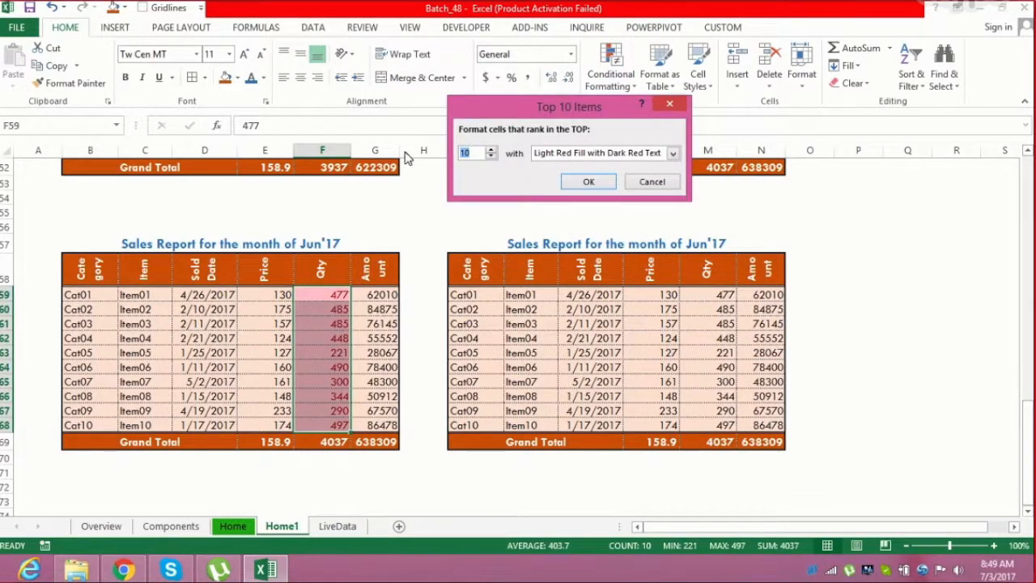
pyautogui.write('3')
pyautogui.click(603, 154)
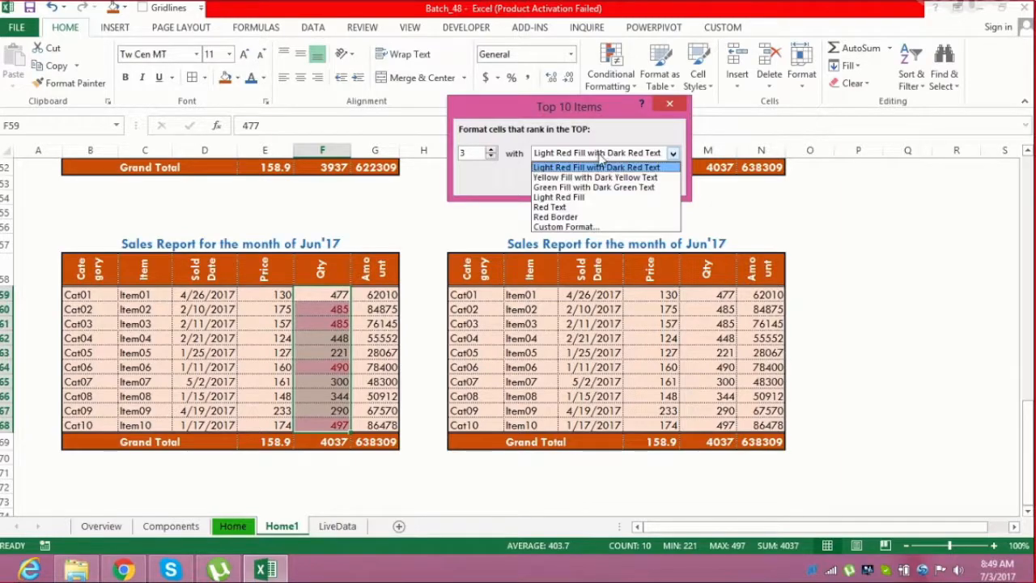
pyautogui.click(587, 228)
pyautogui.click(451, 183)
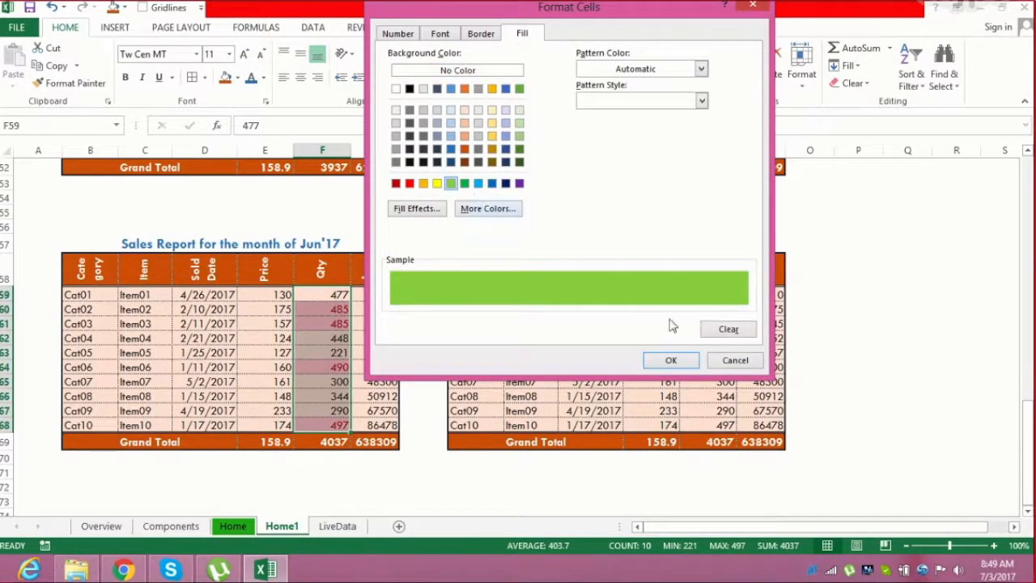
pyautogui.click(674, 362)
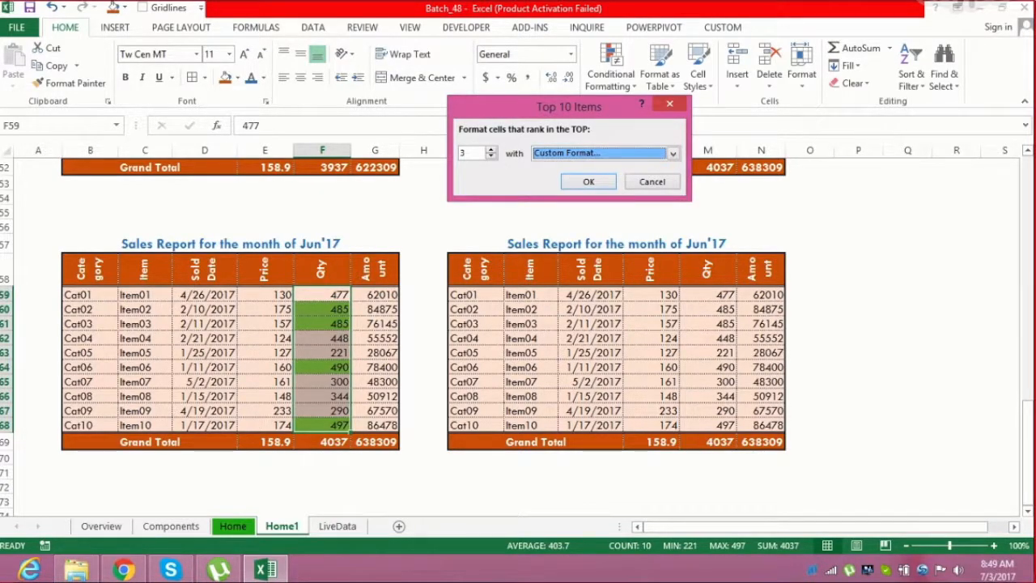
pyautogui.click(573, 182)
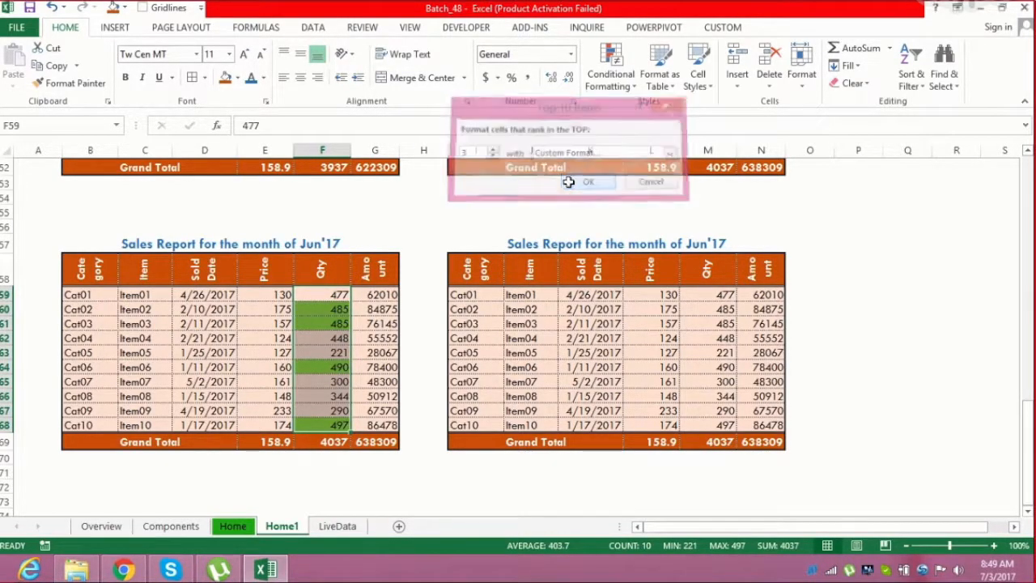
# Highlight the bottom 3 Qty values of the right June sales table with a custom red fill
pyautogui.click(339, 313)
pyautogui.moveTo(339, 312); pyautogui.dragTo(338, 324)
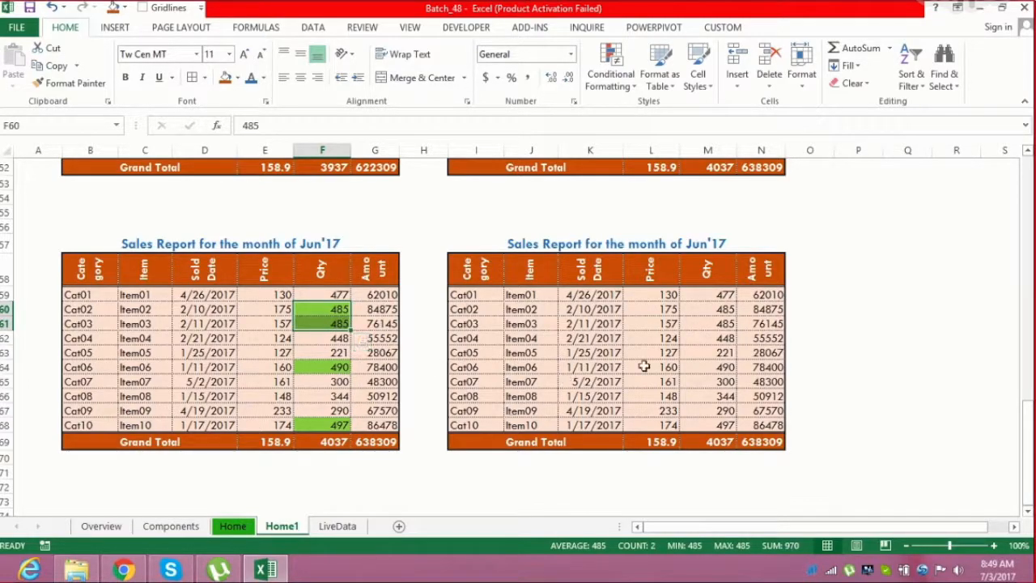
pyautogui.moveTo(716, 293); pyautogui.dragTo(717, 419)
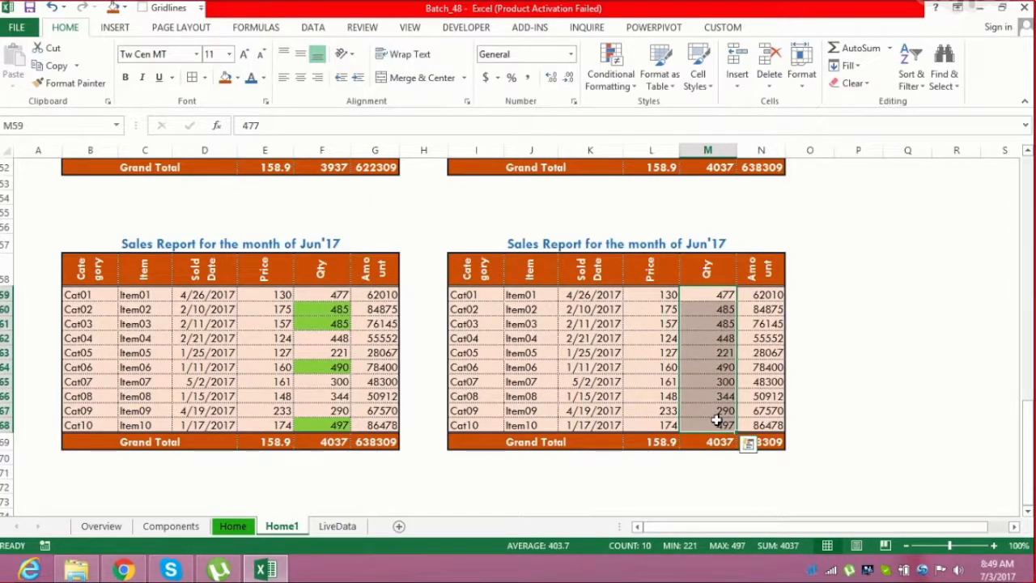
pyautogui.click(621, 86)
pyautogui.moveTo(684, 121)
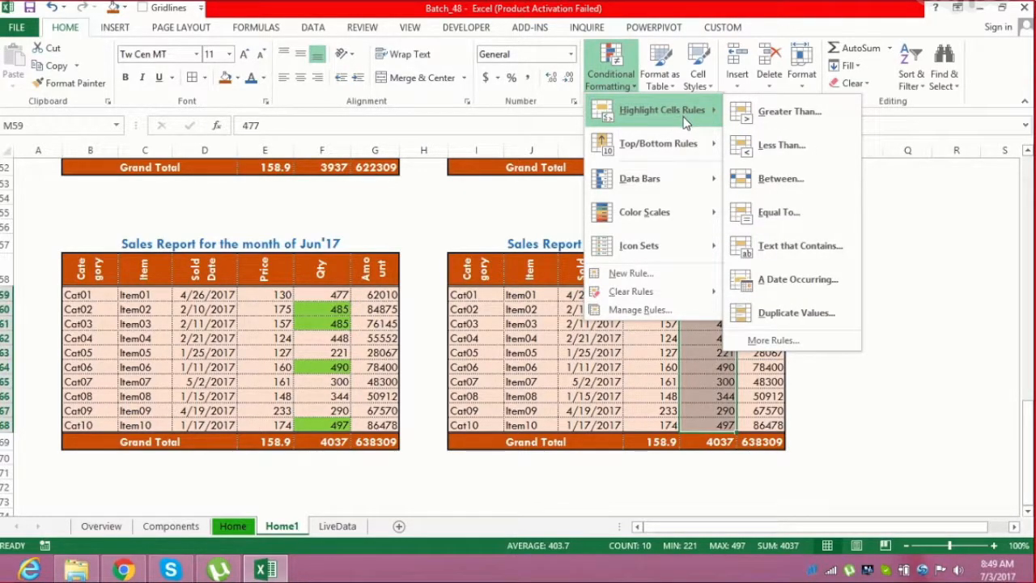
pyautogui.moveTo(688, 144)
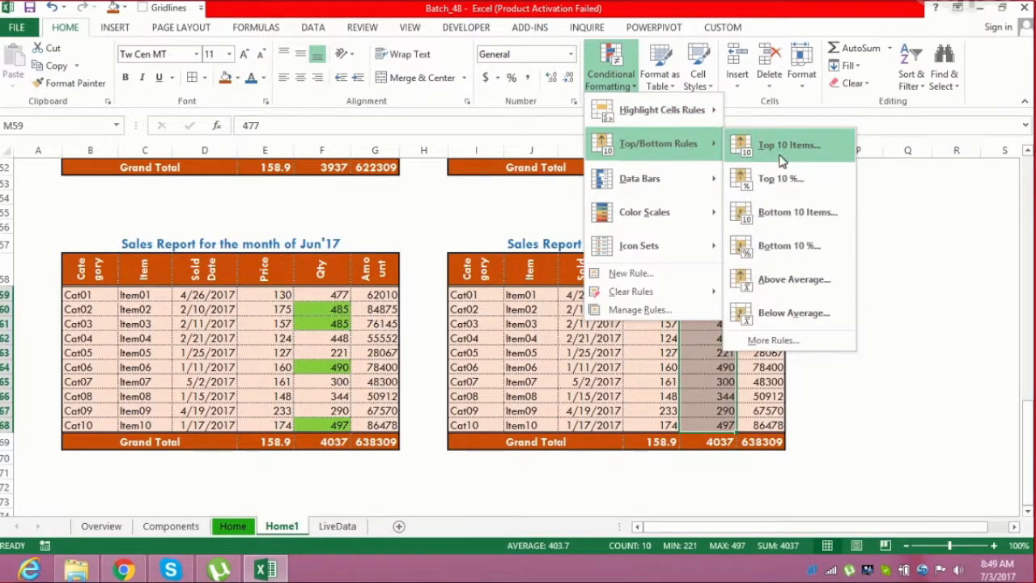
pyautogui.click(793, 215)
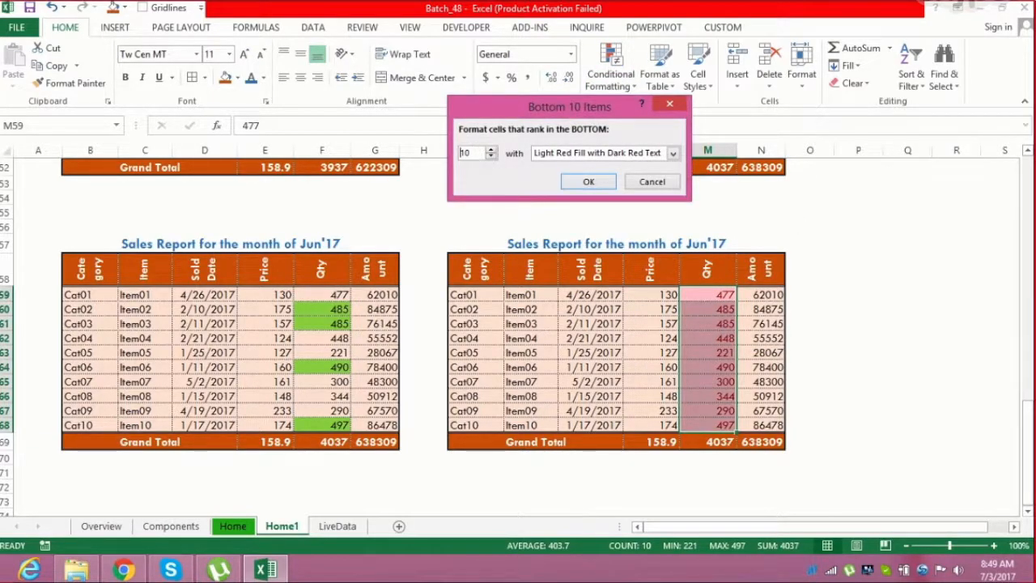
pyautogui.write('3')
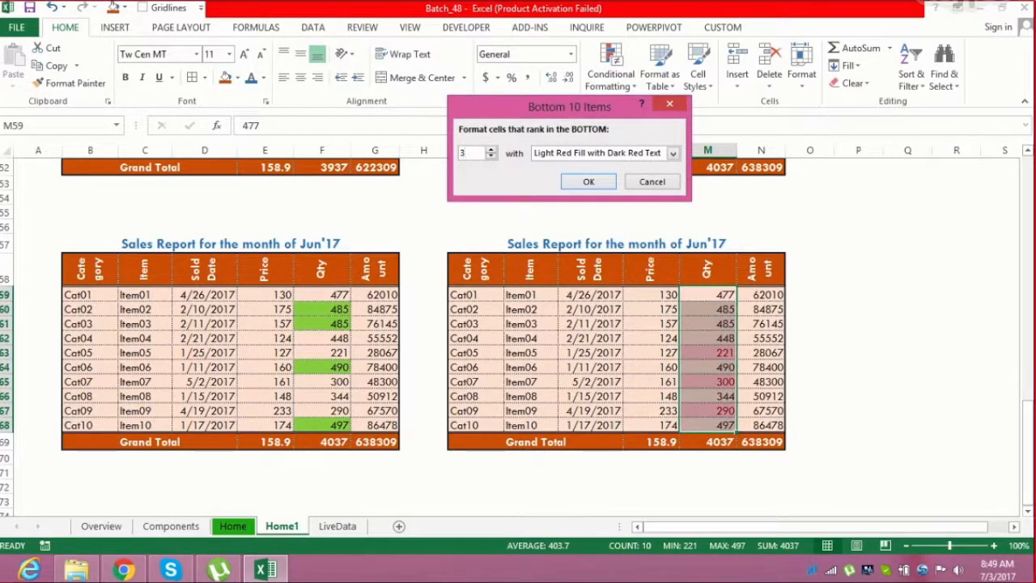
pyautogui.click(654, 154)
pyautogui.click(597, 227)
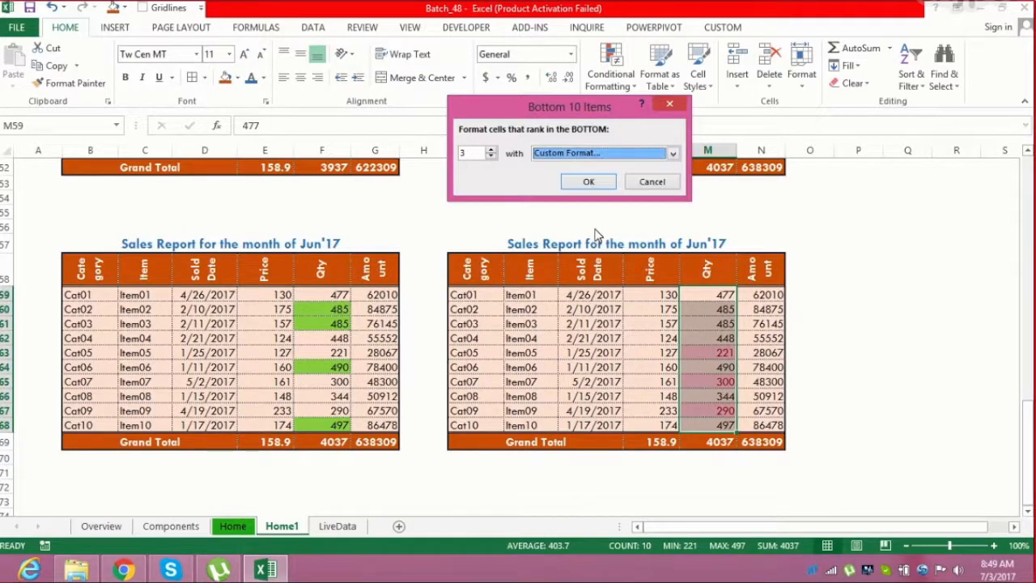
pyautogui.click(409, 183)
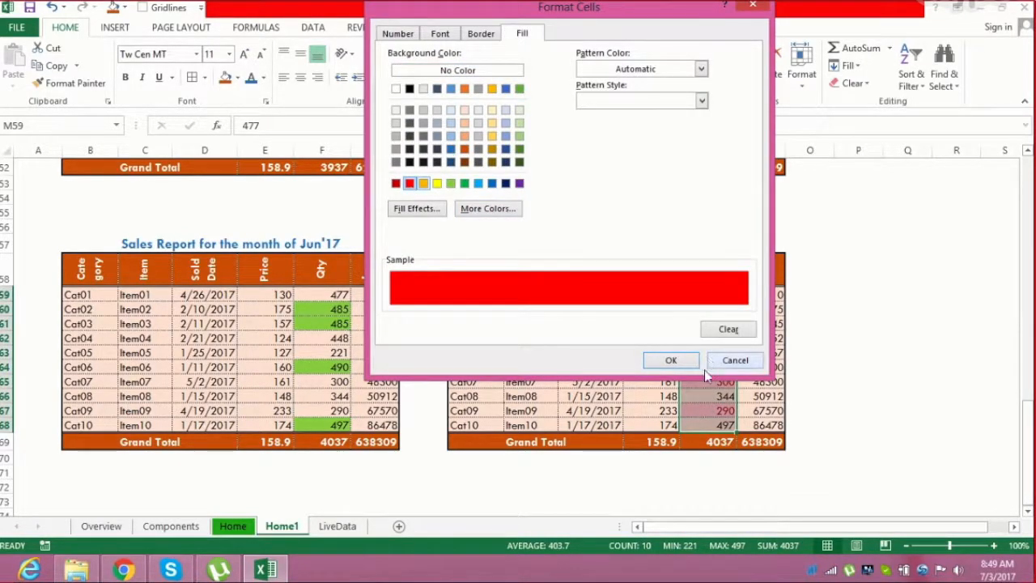
pyautogui.click(670, 360)
pyautogui.click(599, 186)
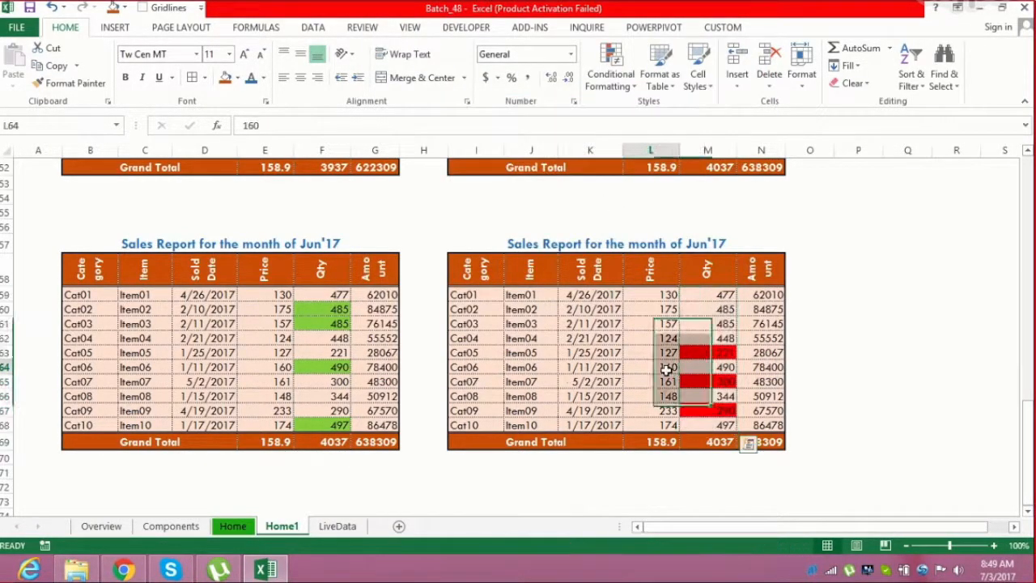
# Change the Cat05 Qty value in the right June sales table to 555
pyautogui.click(666, 369)
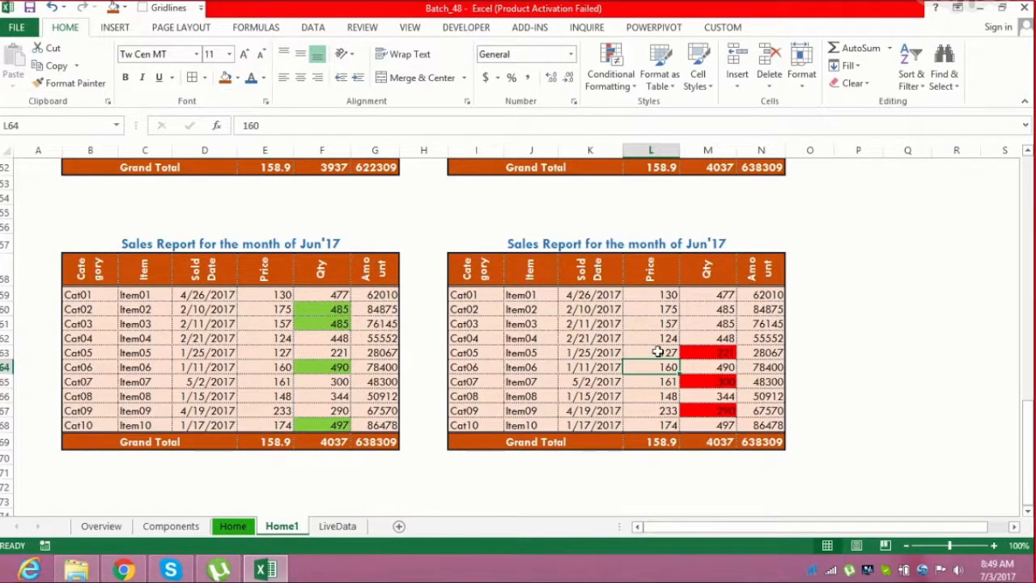
pyautogui.click(658, 352)
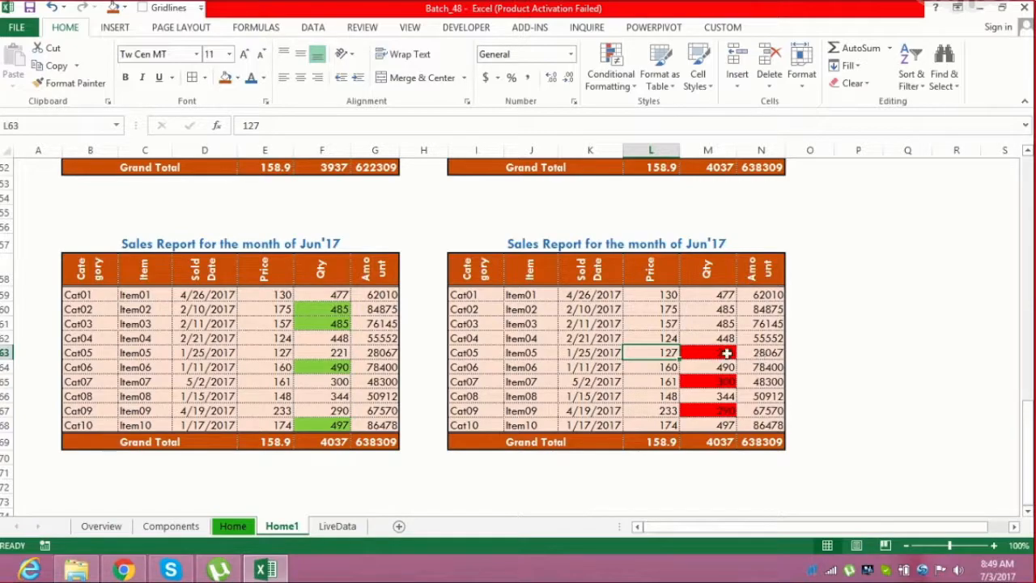
pyautogui.click(710, 353)
pyautogui.write('55')
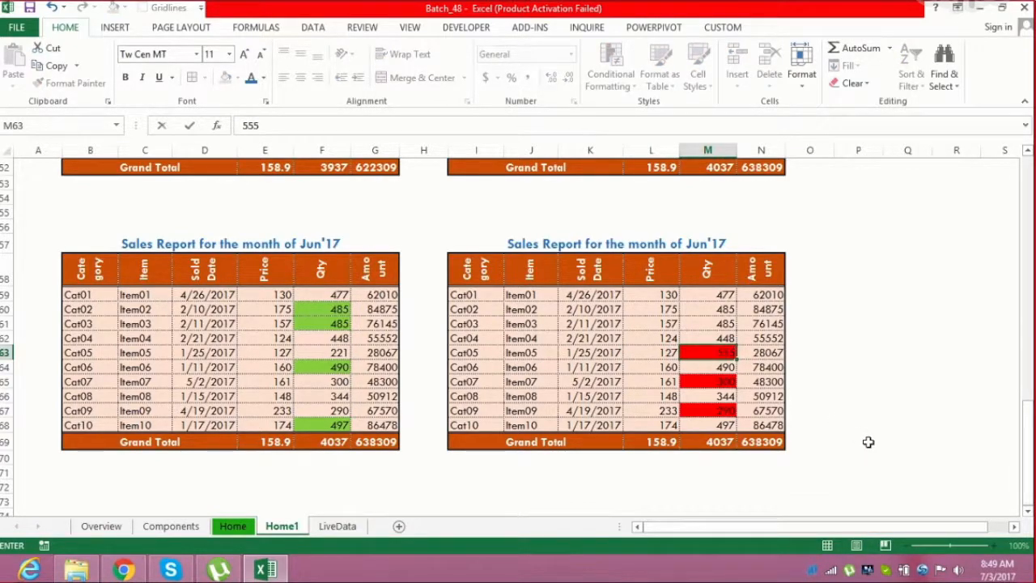
pyautogui.write('5')
pyautogui.press('Return')
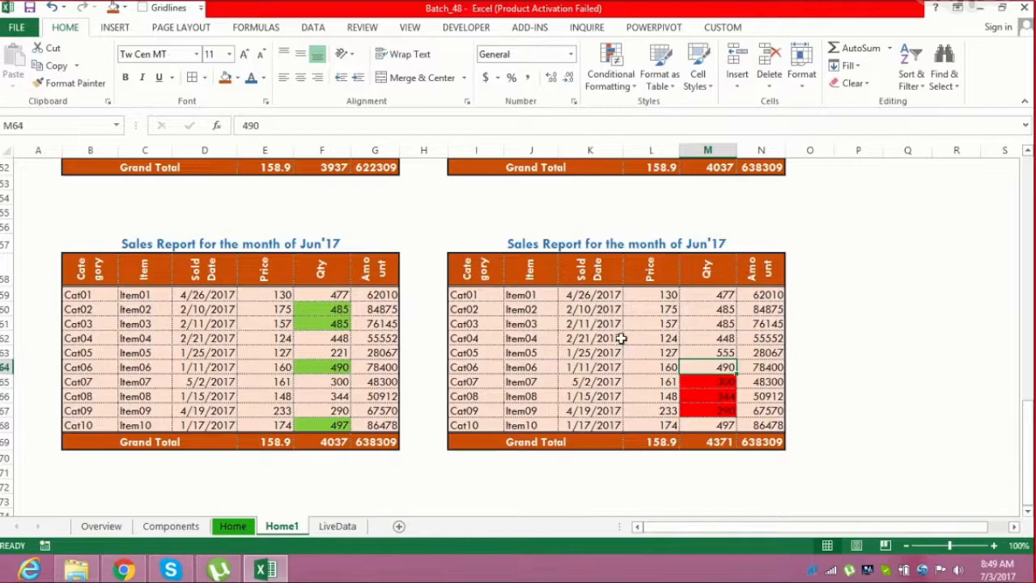
pyautogui.moveTo(1028, 454); pyautogui.dragTo(1027, 209)
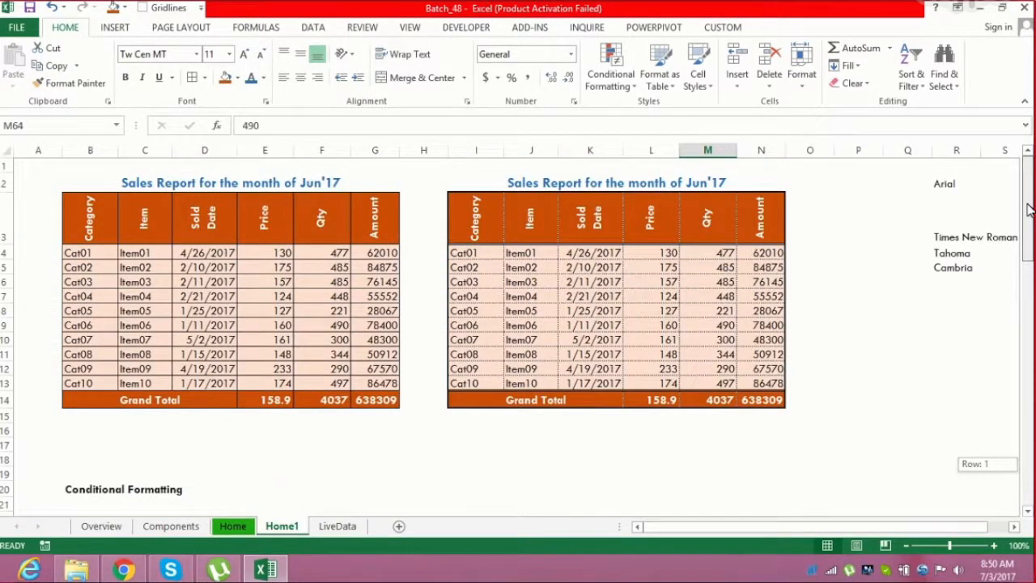
pyautogui.moveTo(1027, 209)
pyautogui.mouseDown()
pyautogui.moveTo(1028, 445)
pyautogui.moveTo(1027, 210)
pyautogui.mouseUp()
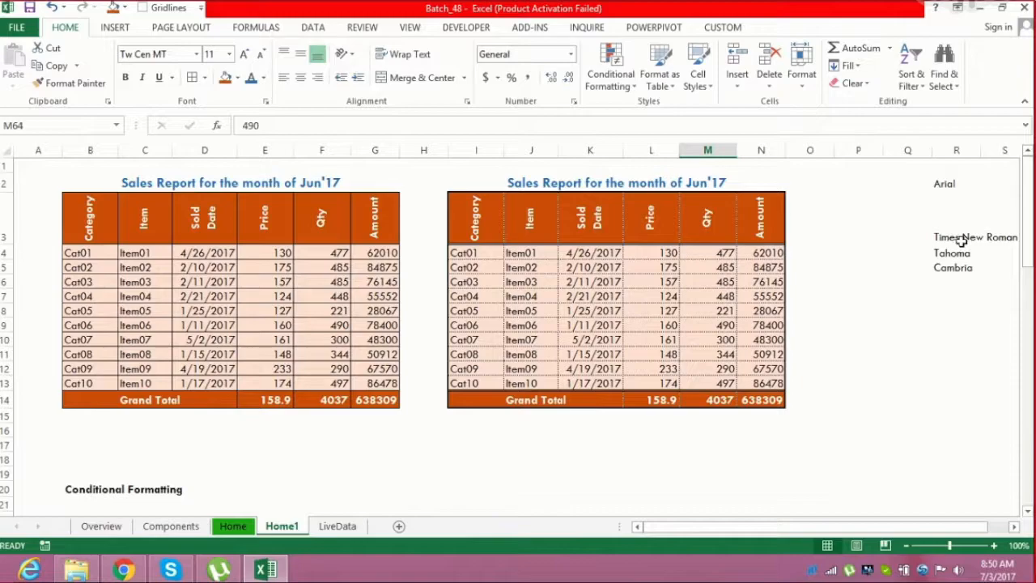
pyautogui.moveTo(1026, 253); pyautogui.dragTo(1026, 409)
pyautogui.moveTo(1026, 461); pyautogui.dragTo(1026, 487)
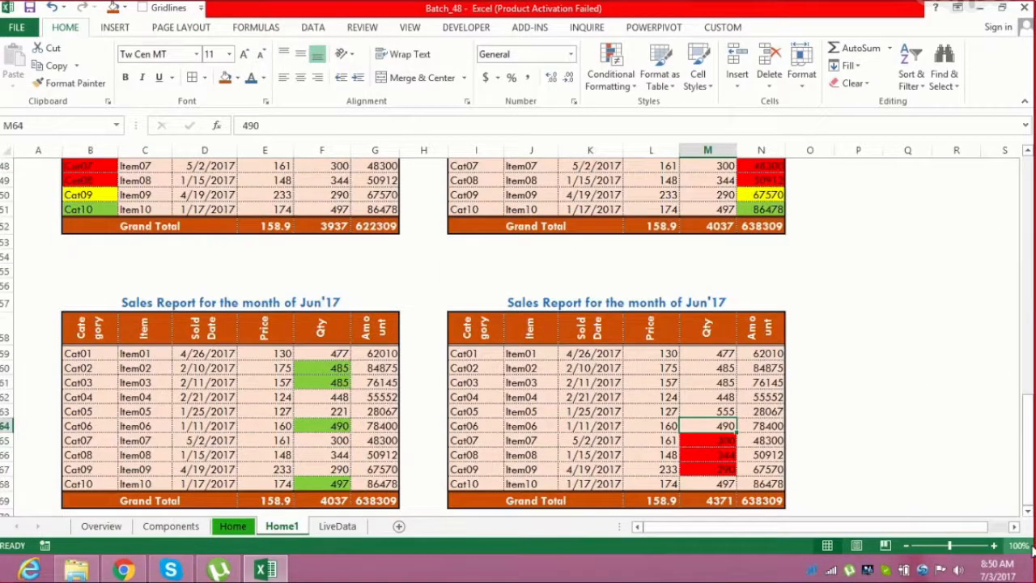
pyautogui.click(1028, 513)
pyautogui.click(1027, 513)
pyautogui.click(1027, 512)
pyautogui.click(1028, 512)
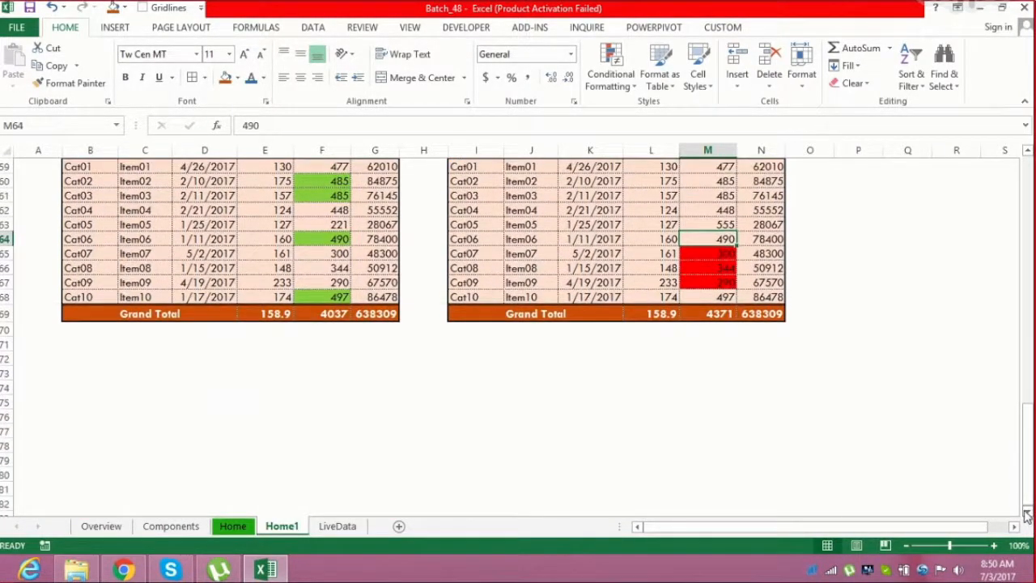
# Copy the right June sales table and paste it below the tables starting at cell B74
pyautogui.click(90, 371)
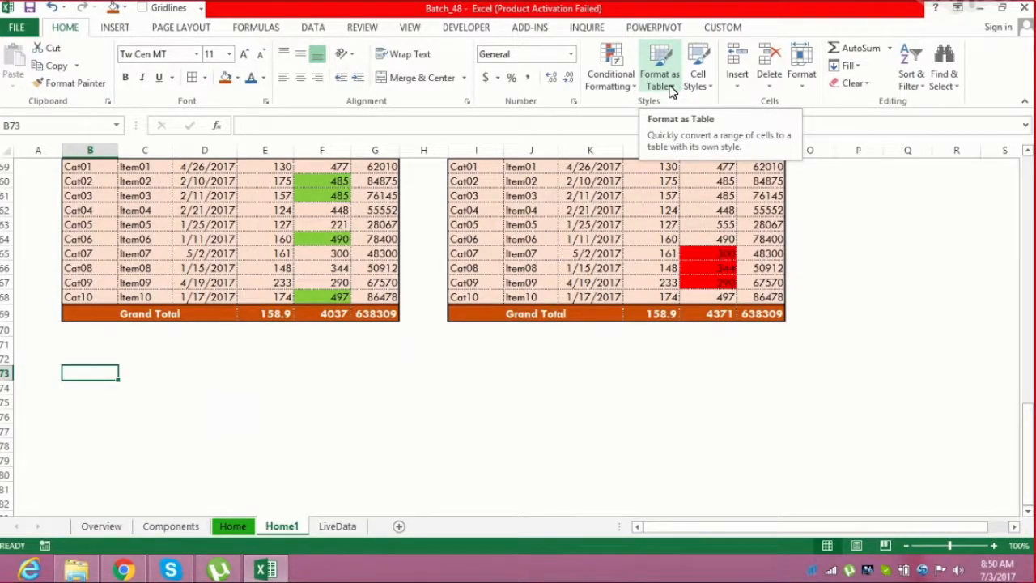
pyautogui.click(532, 209)
pyautogui.press('Up')
pyautogui.press('Up')
pyautogui.press('Up')
pyautogui.press('Up')
pyautogui.press('Up')
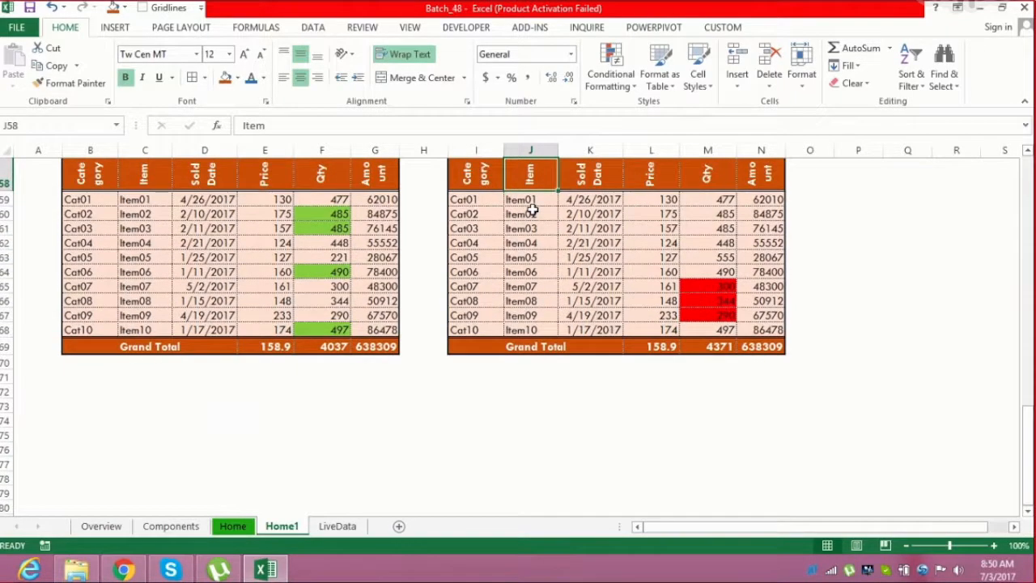
pyautogui.press('Down')
pyautogui.press('Left')
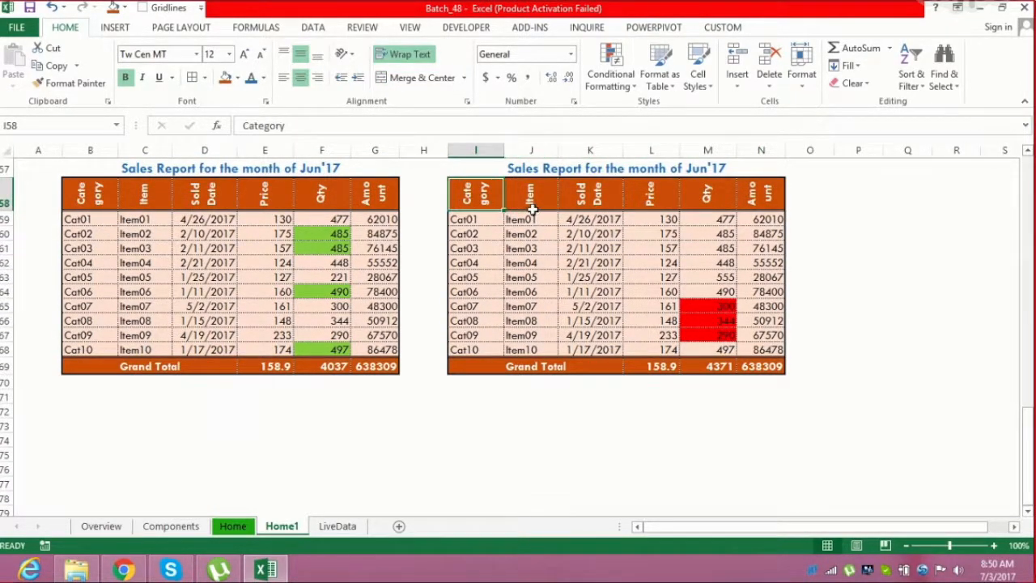
pyautogui.hotkey('ctrl', 'shift', 'Right')
pyautogui.hotkey('ctrl', 'shift', 'Down')
pyautogui.hotkey('ctrl', 'c')
pyautogui.press('Down')
pyautogui.press('Down')
pyautogui.press('Down')
pyautogui.press('Down')
pyautogui.press('Down')
pyautogui.press('Down')
pyautogui.press('Down')
pyautogui.press('Down')
pyautogui.press('Down')
pyautogui.press('Down')
pyautogui.press('Down')
pyautogui.press('Down')
pyautogui.press('Down')
pyautogui.press('Down')
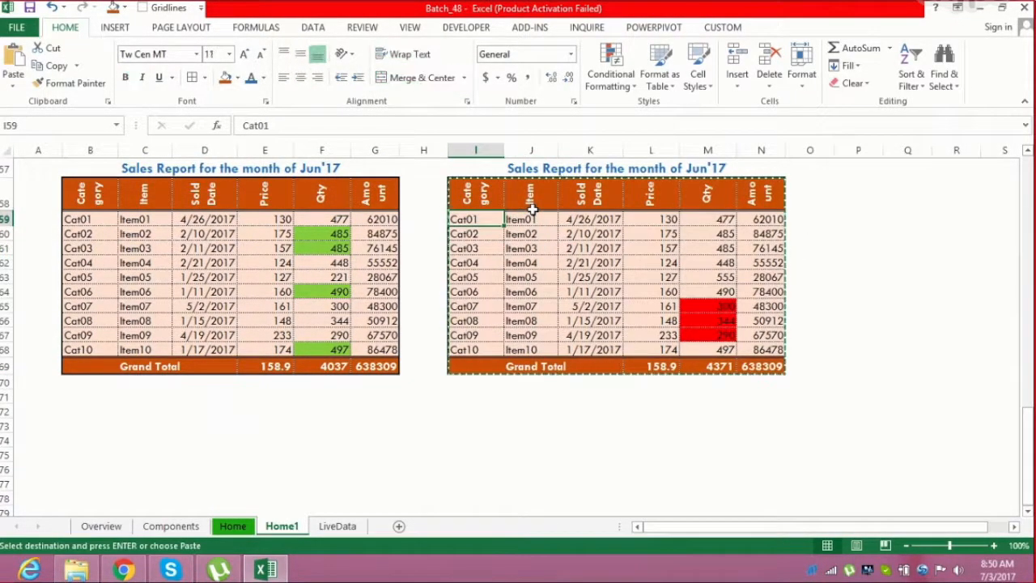
pyautogui.press('Left')
pyautogui.press('Left')
pyautogui.press('Left')
pyautogui.press('Left')
pyautogui.press('Left')
pyautogui.press('Left')
pyautogui.press('Left')
pyautogui.press('Down')
pyautogui.press('Down')
pyautogui.press('Down')
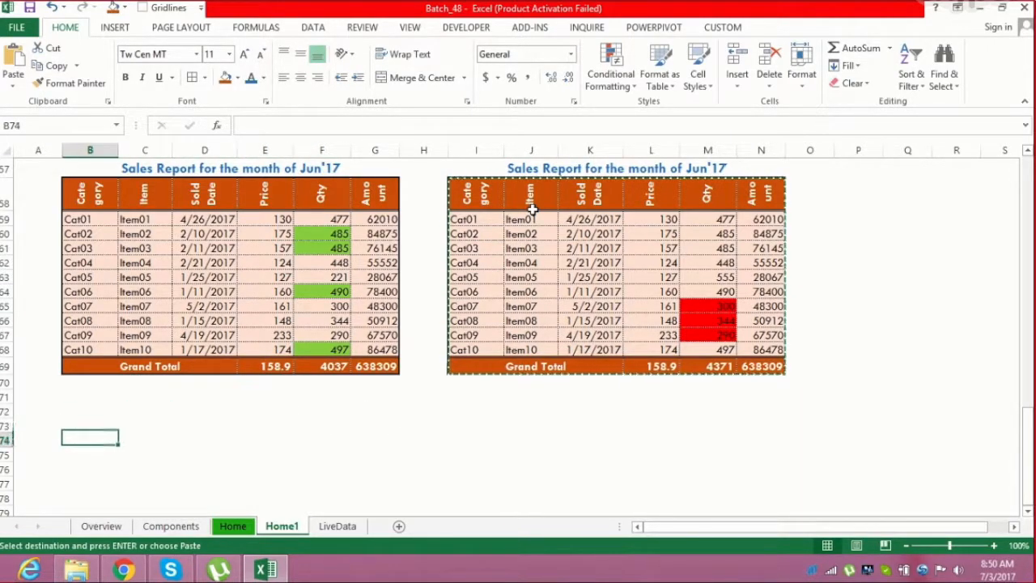
pyautogui.hotkey('ctrl', 'v')
# Add a bold "Table Formatting" label in B73 above the pasted table
pyautogui.press('Up')
pyautogui.press('Up')
pyautogui.write('Ta')
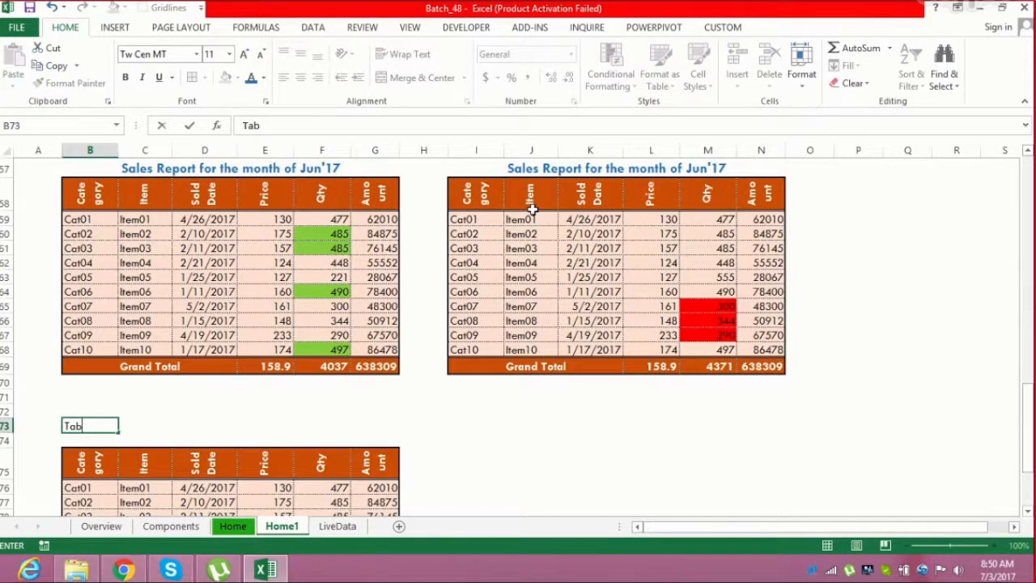
pyautogui.write('ble Formatting')
pyautogui.press('Return')
pyautogui.press('Up')
pyautogui.hotkey('ctrl', 'b')
pyautogui.press('Down')
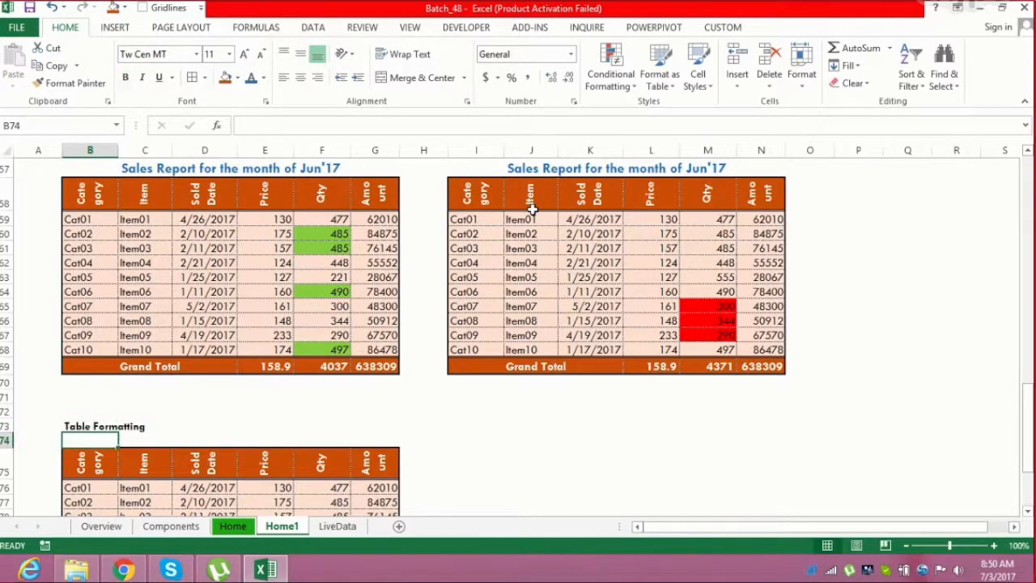
# Convert the pasted sales range into an Excel table with headers and view its table design options
pyautogui.scroll(-3, 532, 209)
pyautogui.press('Down')
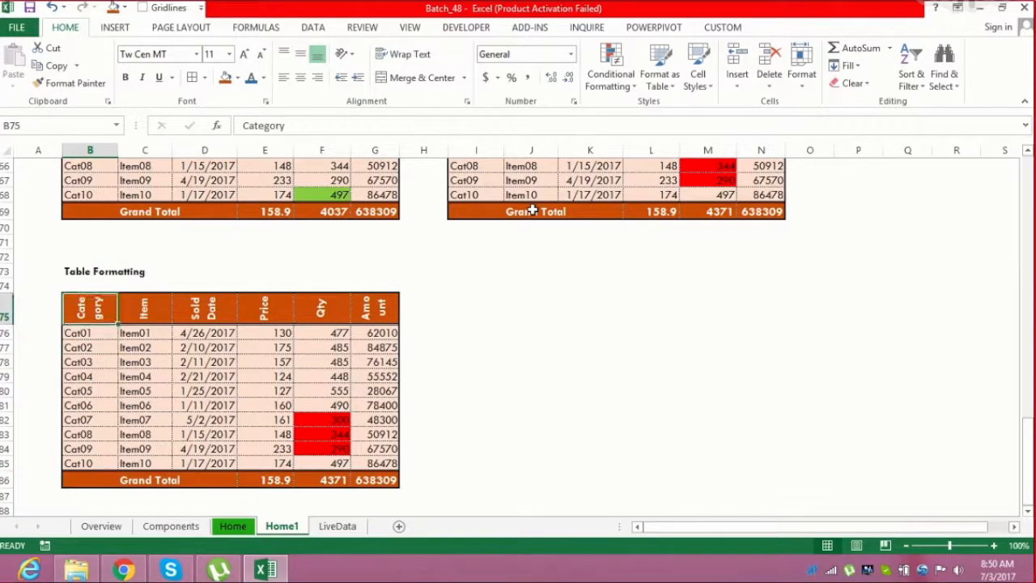
pyautogui.hotkey('ctrl', 'a')
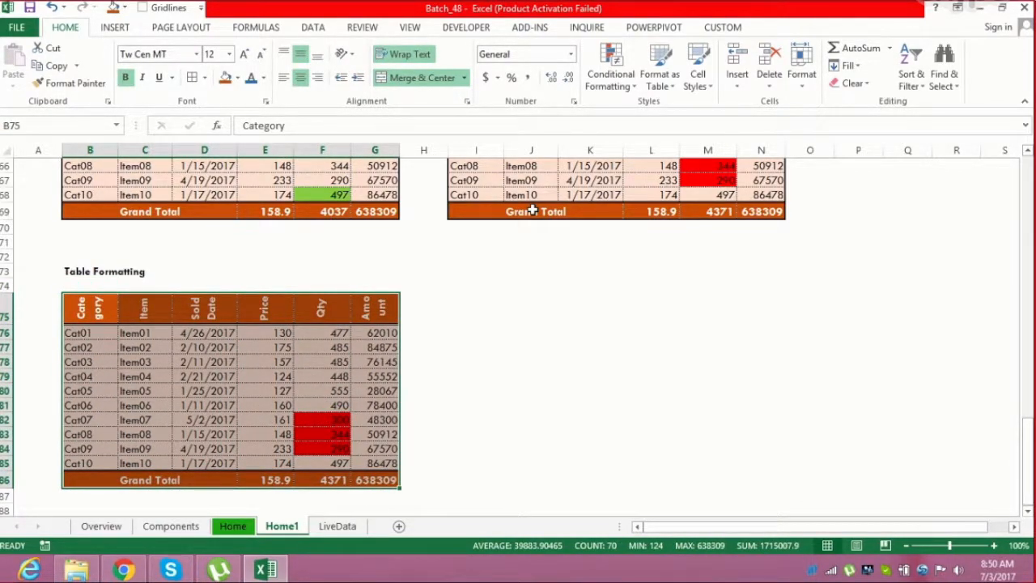
pyautogui.hotkey('ctrl', 't')
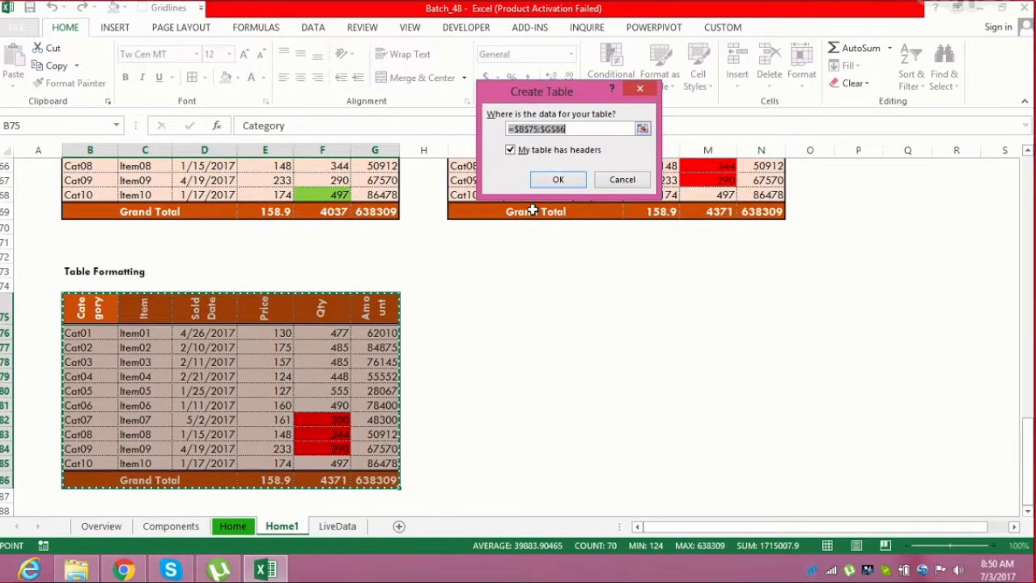
pyautogui.press('Escape')
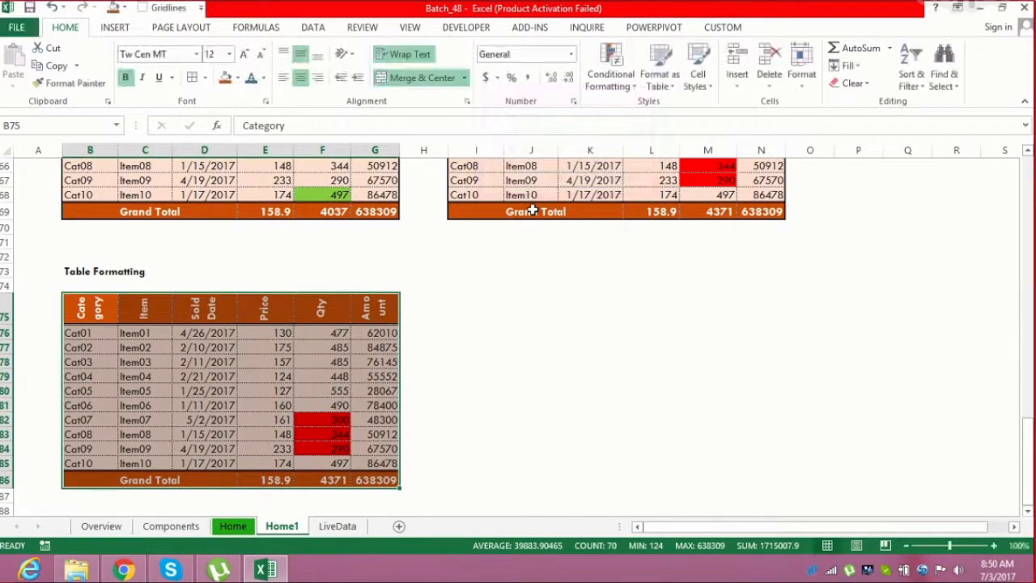
pyautogui.click(120, 29)
pyautogui.click(129, 63)
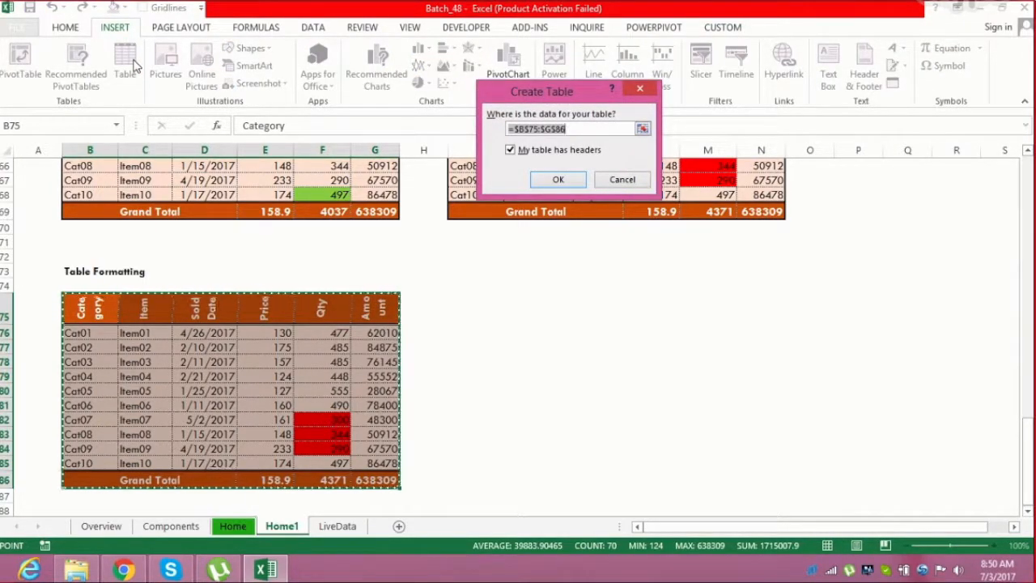
pyautogui.click(563, 179)
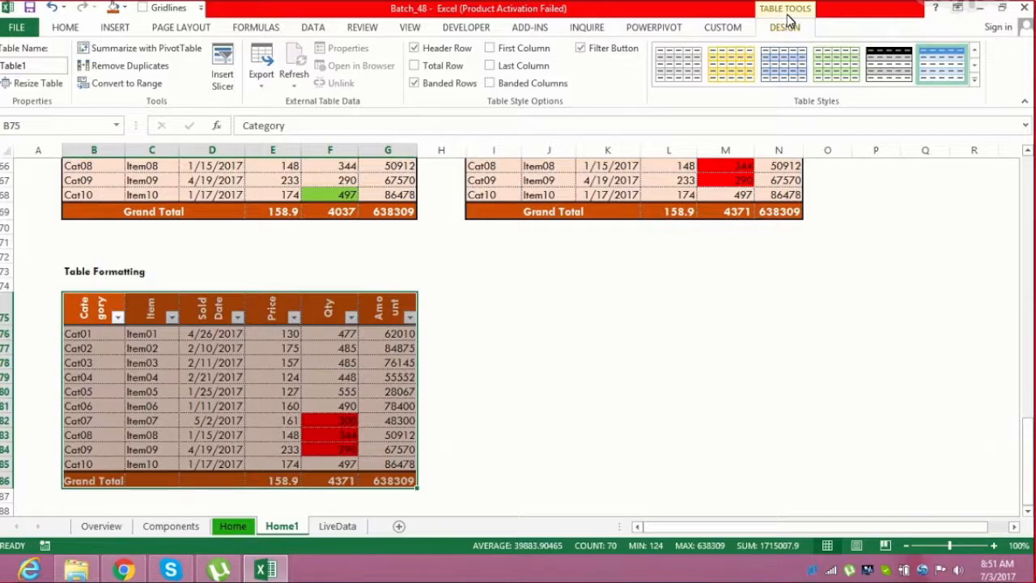
pyautogui.click(550, 347)
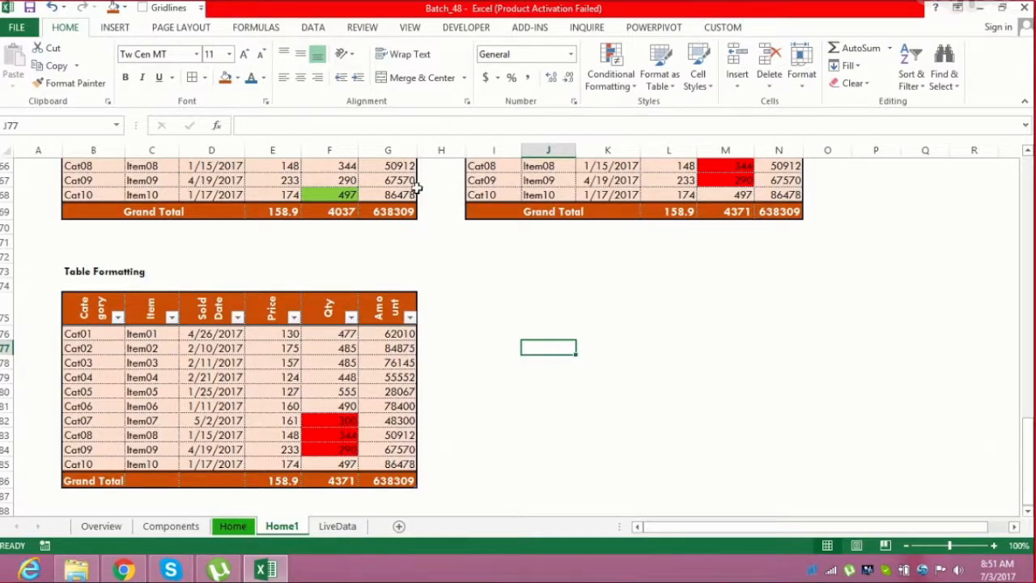
pyautogui.click(327, 303)
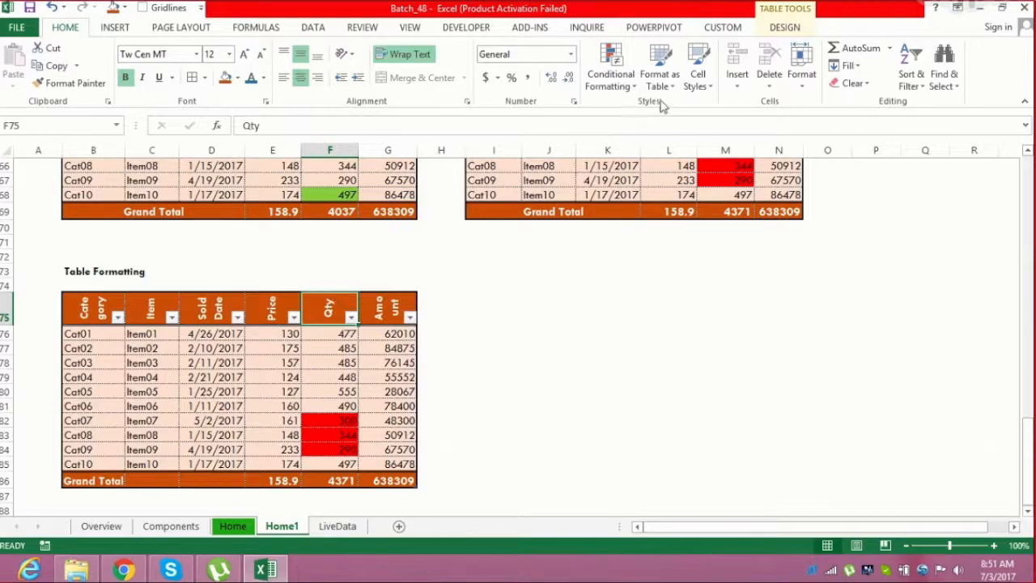
pyautogui.click(789, 28)
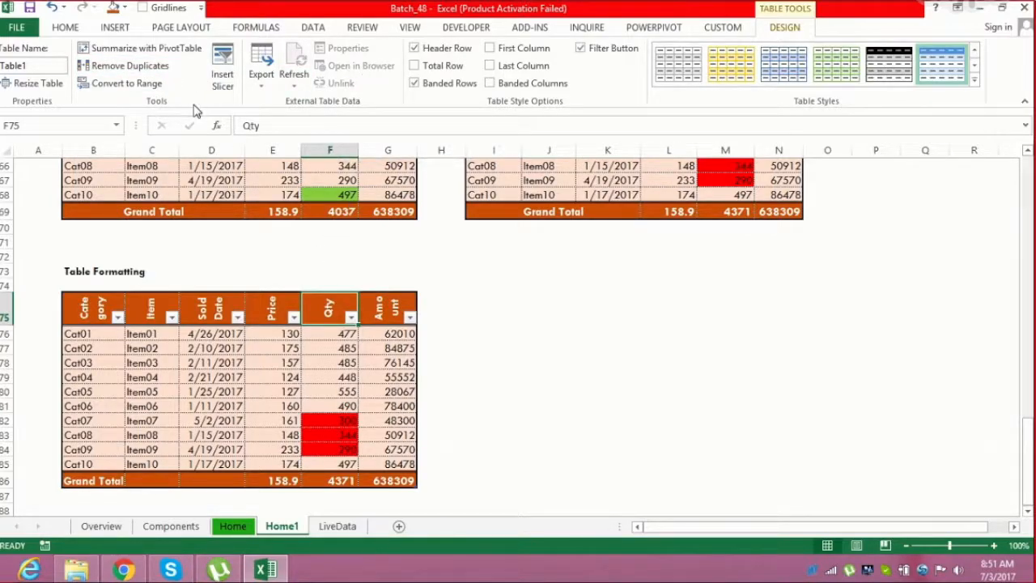
# Add a bold "Cell Styles" label in B90 below the table
pyautogui.click(467, 402)
pyautogui.press('Down')
pyautogui.press('Down')
pyautogui.press('Down')
pyautogui.press('Down')
pyautogui.press('Down')
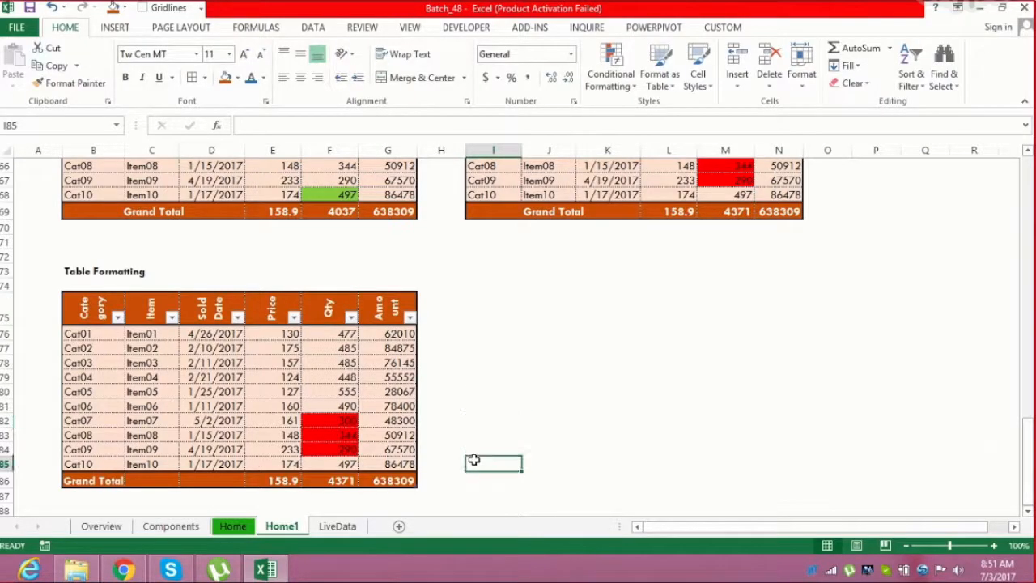
pyautogui.press('Down')
pyautogui.press('Down')
pyautogui.press('Down')
pyautogui.press('Down')
pyautogui.press('Down')
pyautogui.press('Down')
pyautogui.press('Down')
pyautogui.press('Down')
pyautogui.press('Down')
pyautogui.press('Down')
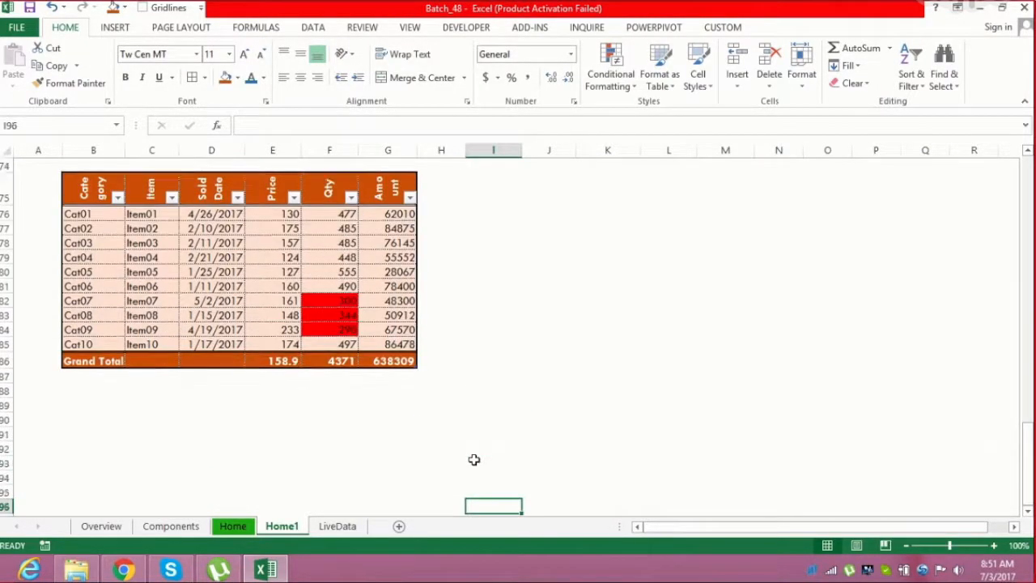
pyautogui.click(142, 420)
pyautogui.click(103, 422)
pyautogui.write('Cell Styles')
pyautogui.press('Return')
pyautogui.press('Up')
pyautogui.hotkey('ctrl', 'b')
pyautogui.press('Down')
pyautogui.press('Down')
pyautogui.press('Down')
pyautogui.press('Down')
pyautogui.press('Down')
pyautogui.press('Down')
# Give cell D92 an orange fill and bold text, and enter "Excel VBA" in it
pyautogui.press('Up')
pyautogui.press('Up')
pyautogui.press('Up')
pyautogui.press('Right')
pyautogui.press('Up')
pyautogui.press('Right')
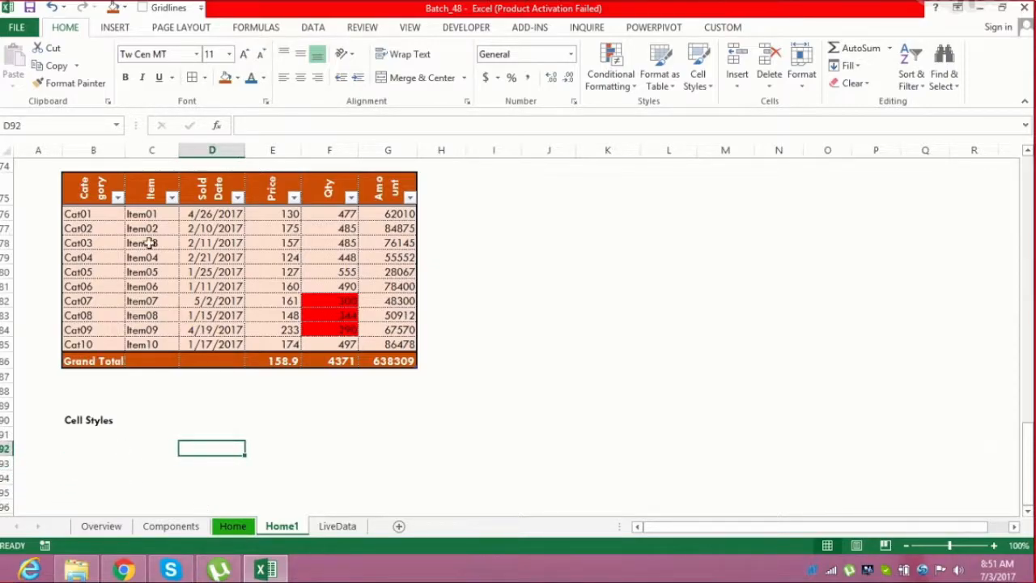
pyautogui.click(114, 7)
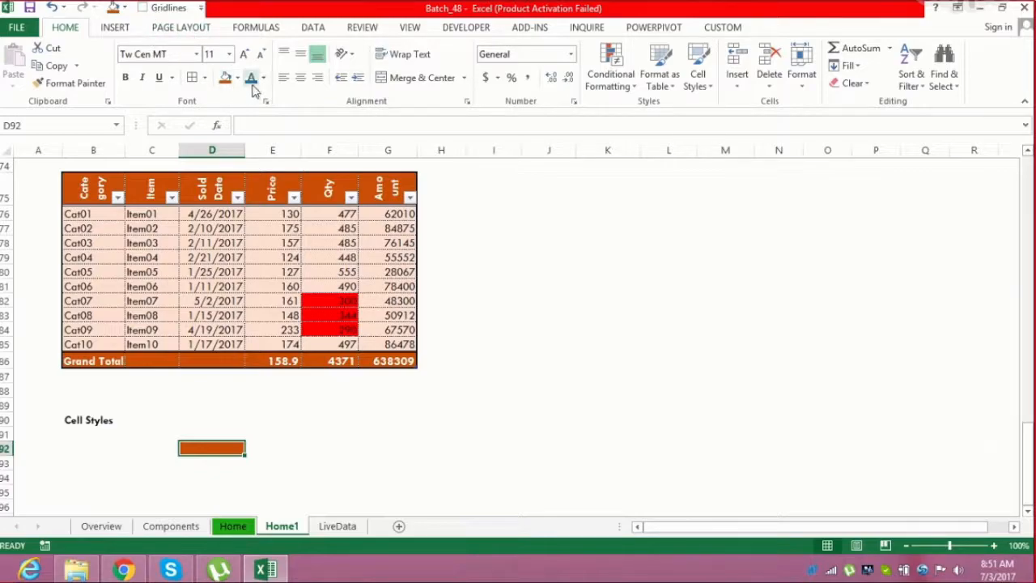
pyautogui.click(126, 81)
pyautogui.write('Excel VBA')
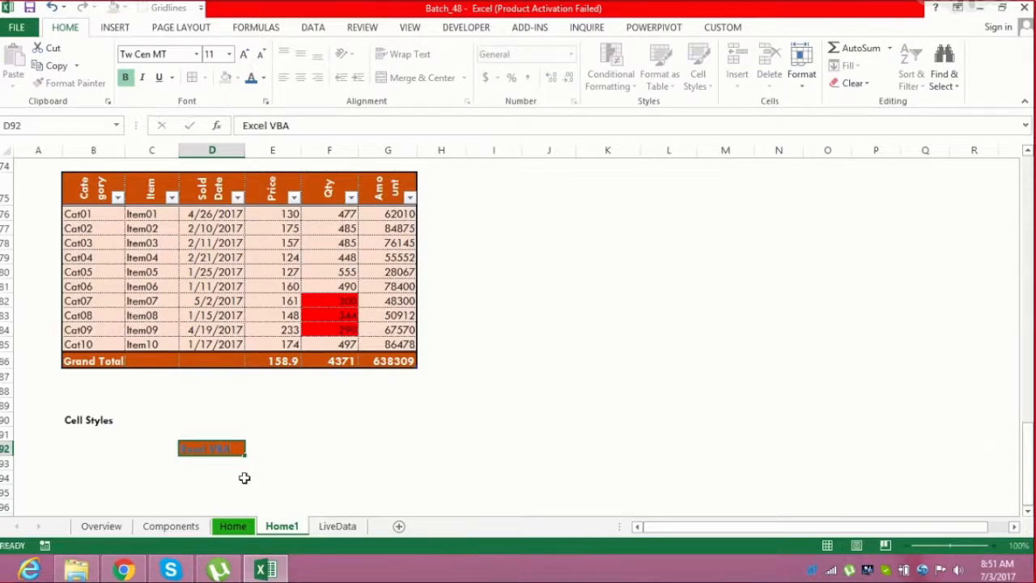
pyautogui.hotkey('ctrl', 'Return')
# Set the font color of the "Excel VBA" cell to white
pyautogui.press('alt')
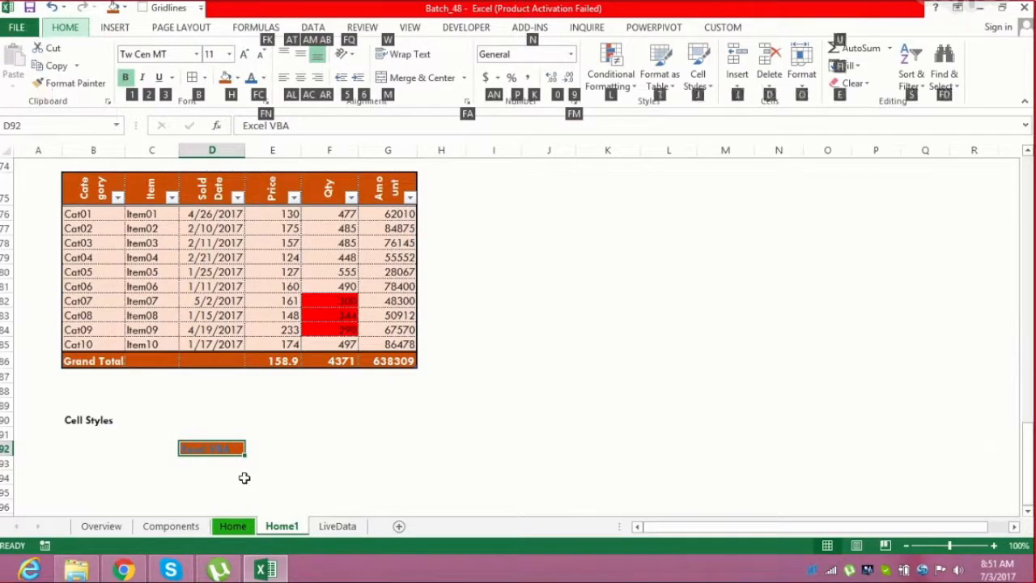
pyautogui.click(245, 478)
pyautogui.click(226, 447)
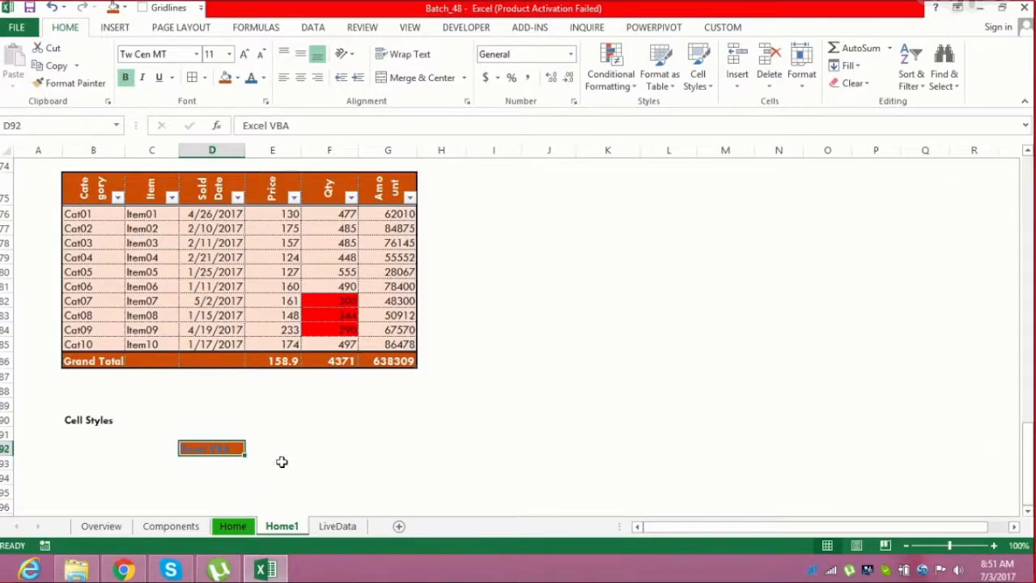
pyautogui.click(264, 78)
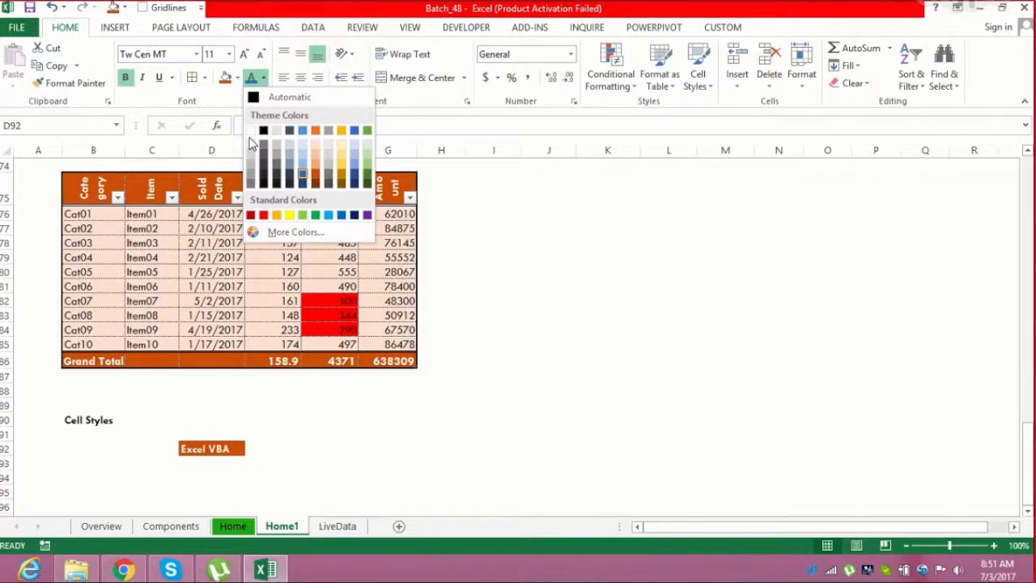
pyautogui.click(251, 130)
pyautogui.click(328, 450)
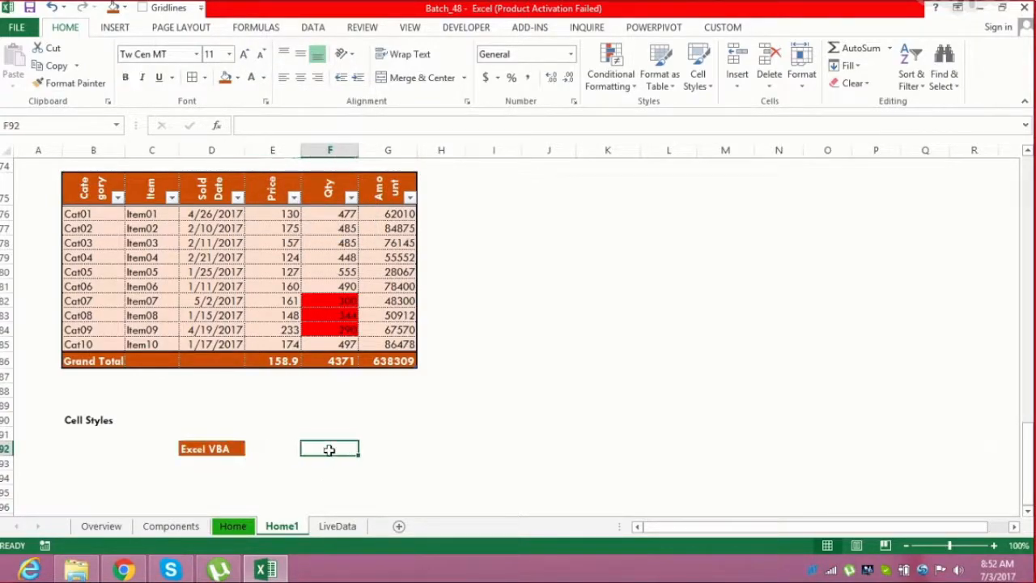
# Apply the Check Cell style to cell F92
pyautogui.click(701, 91)
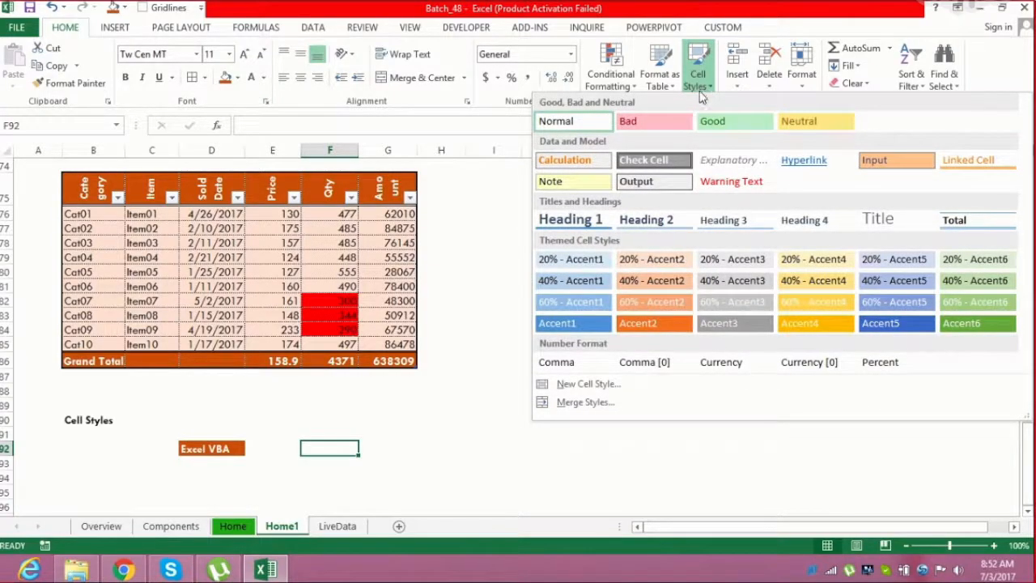
pyautogui.click(654, 160)
pyautogui.click(441, 448)
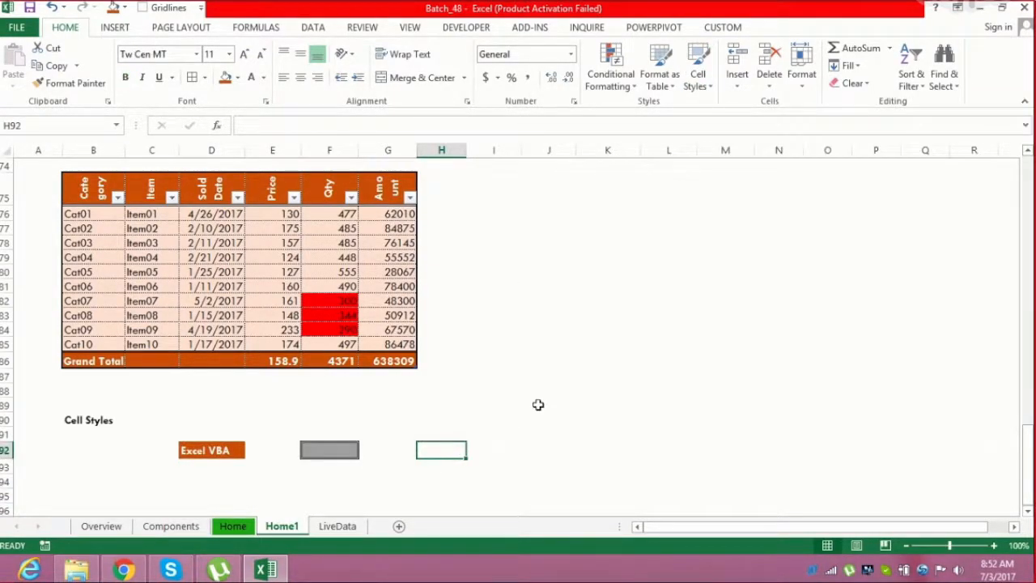
# Apply the Output cell style to cell H92
pyautogui.click(706, 75)
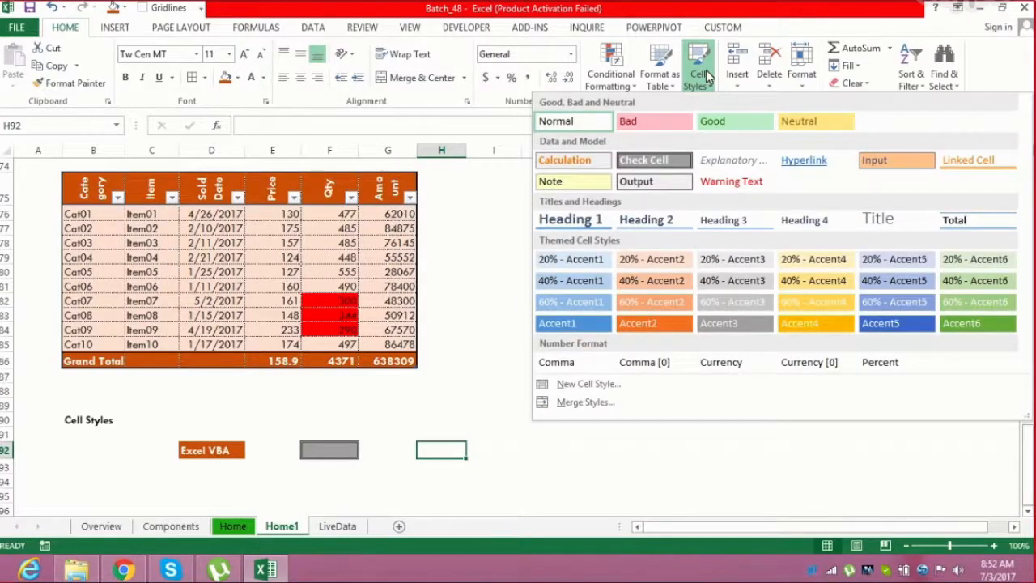
pyautogui.click(668, 188)
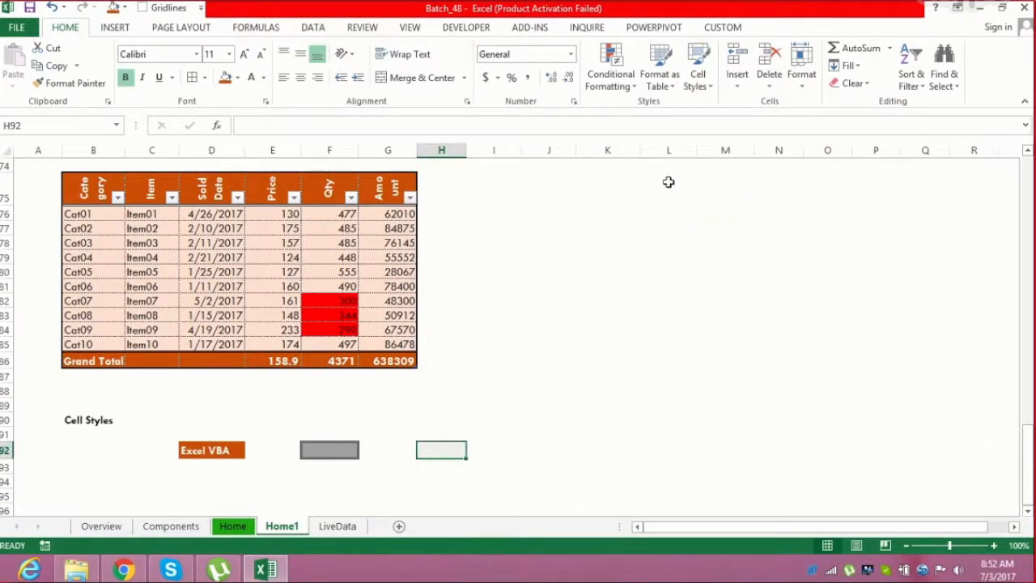
# Apply the 60% - Accent4 cell style to cell J92
pyautogui.click(550, 451)
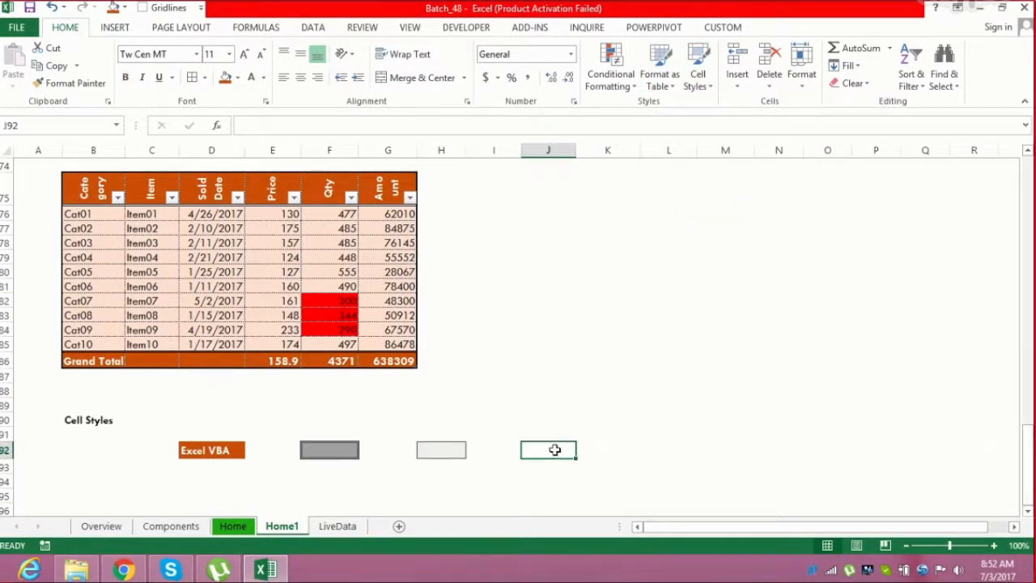
pyautogui.click(714, 90)
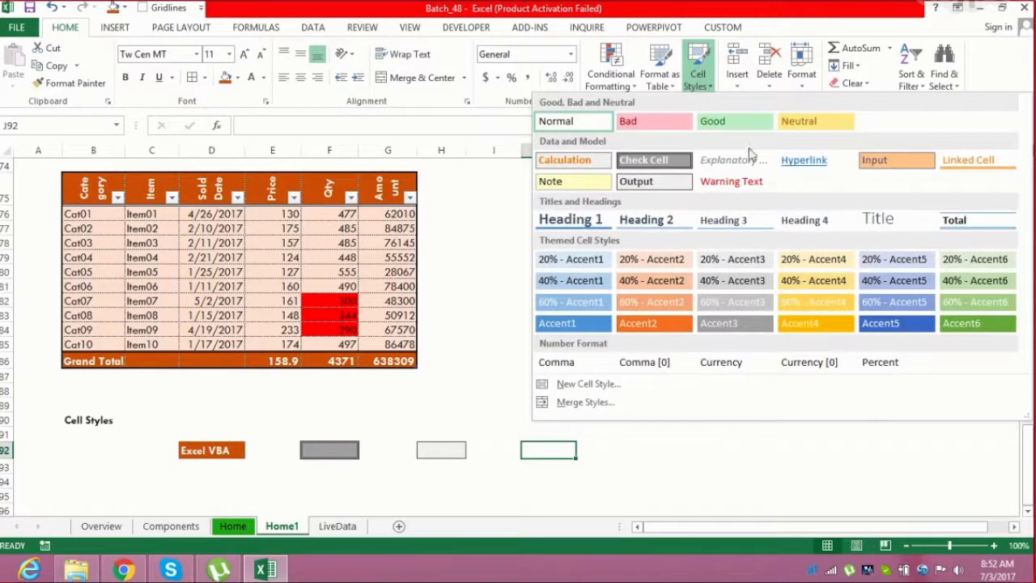
pyautogui.click(820, 305)
pyautogui.click(757, 435)
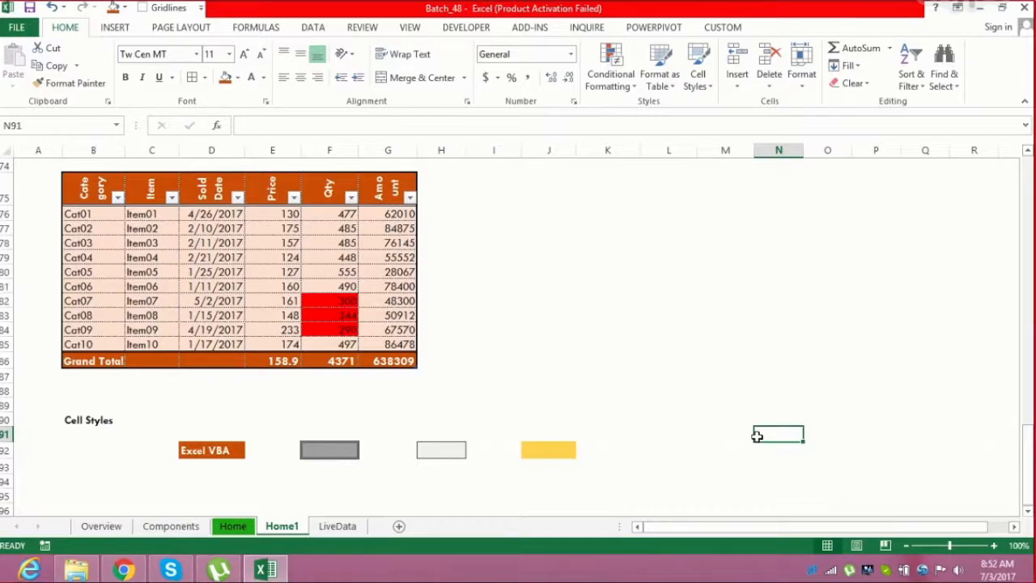
pyautogui.moveTo(1026, 461); pyautogui.dragTo(1026, 174)
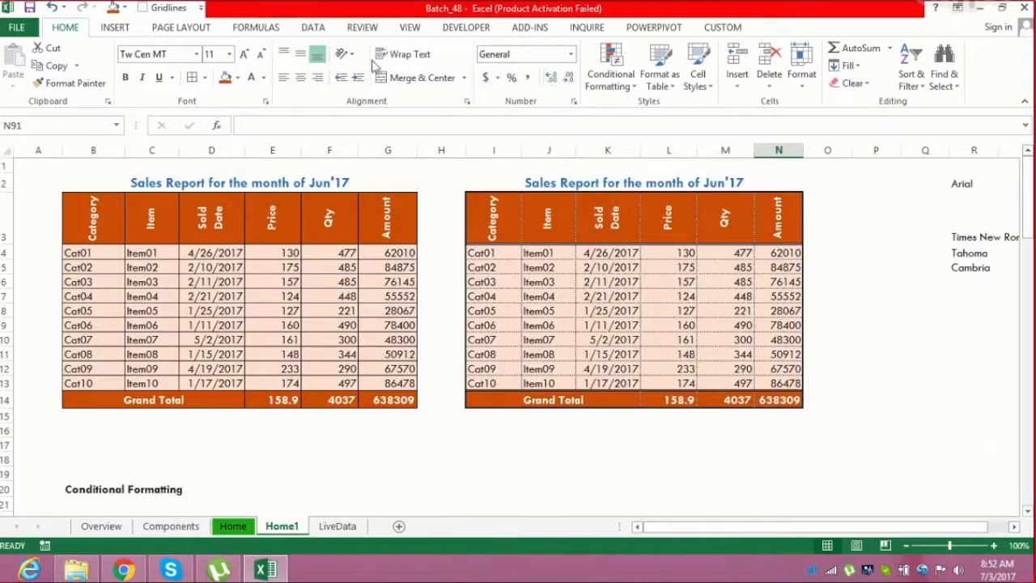
pyautogui.click(130, 31)
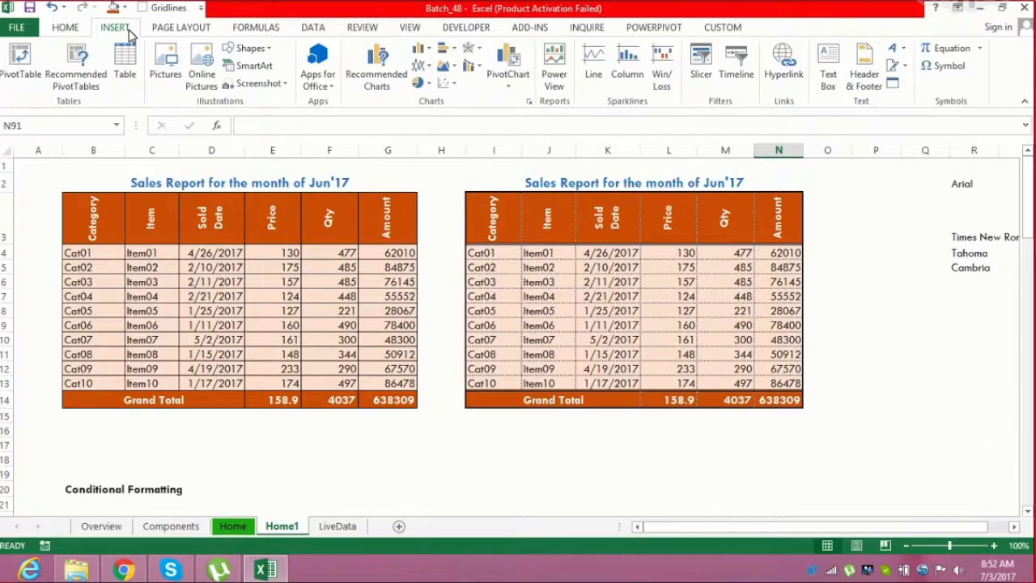
pyautogui.click(64, 34)
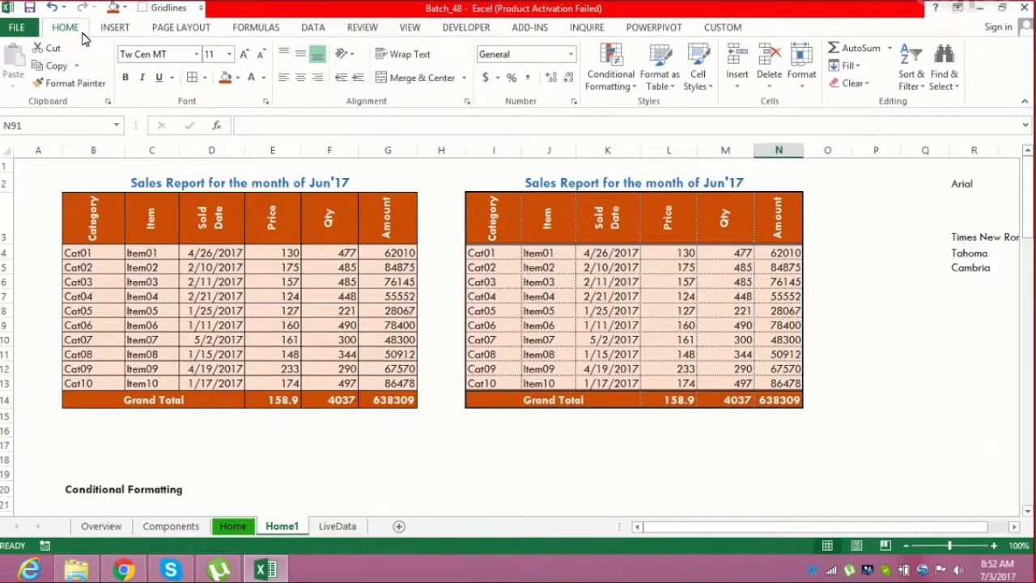
pyautogui.click(424, 328)
pyautogui.click(581, 315)
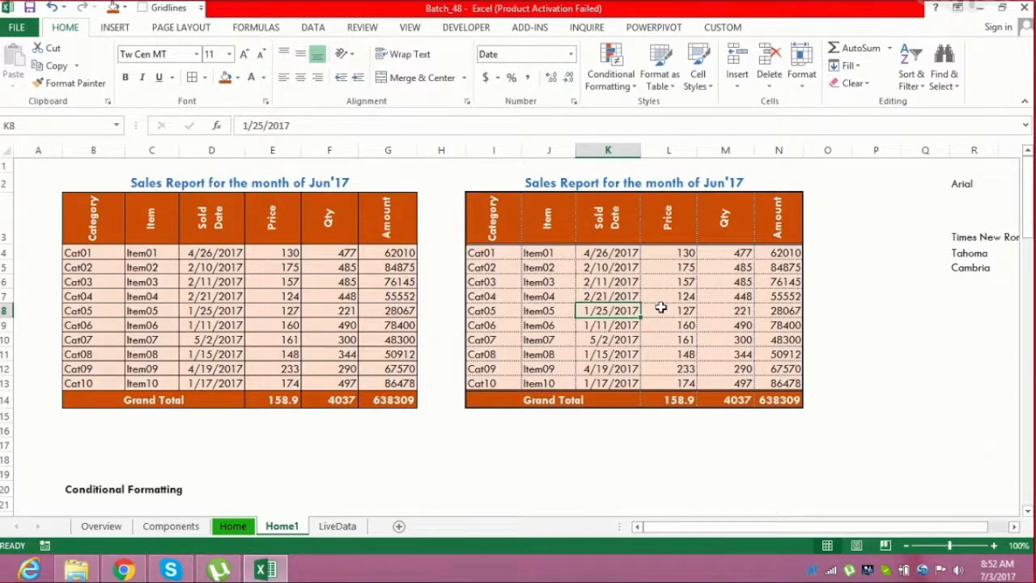
pyautogui.click(757, 267)
pyautogui.click(659, 161)
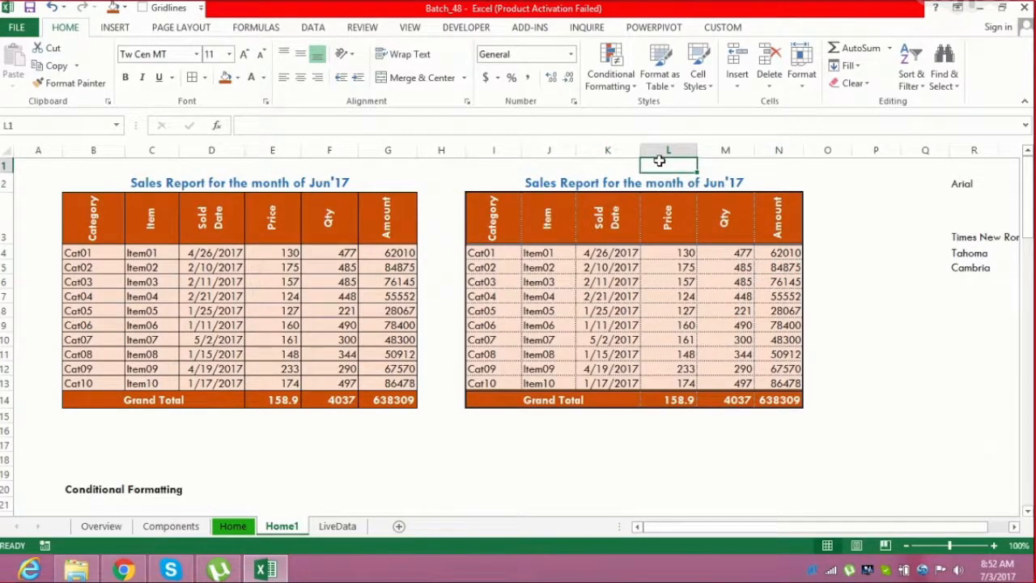
# Delete the two empty rows between the top sales tables and the Conditional Formatting section
pyautogui.hotkey('ctrl', 'Home')
pyautogui.press('Down')
pyautogui.press('Down')
pyautogui.press('Down')
pyautogui.press('Down')
pyautogui.press('Down')
pyautogui.press('Down')
pyautogui.press('Down')
pyautogui.press('Down')
pyautogui.press('Down')
pyautogui.press('Down')
pyautogui.press('Down')
pyautogui.press('Down')
pyautogui.press('Down')
pyautogui.press('Down')
pyautogui.press('Down')
pyautogui.press('Down')
pyautogui.press('Down')
pyautogui.press('Down')
pyautogui.press('Down')
pyautogui.press('Down')
pyautogui.press('Down')
pyautogui.press('Down')
pyautogui.press('Down')
pyautogui.press('Down')
pyautogui.press('Down')
pyautogui.press('Up')
pyautogui.press('Up')
pyautogui.press('Up')
pyautogui.press('Up')
pyautogui.press('Up')
pyautogui.press('Up')
pyautogui.press('Up')
pyautogui.press('Up')
pyautogui.press('Up')
pyautogui.hotkey('shift', 'space')
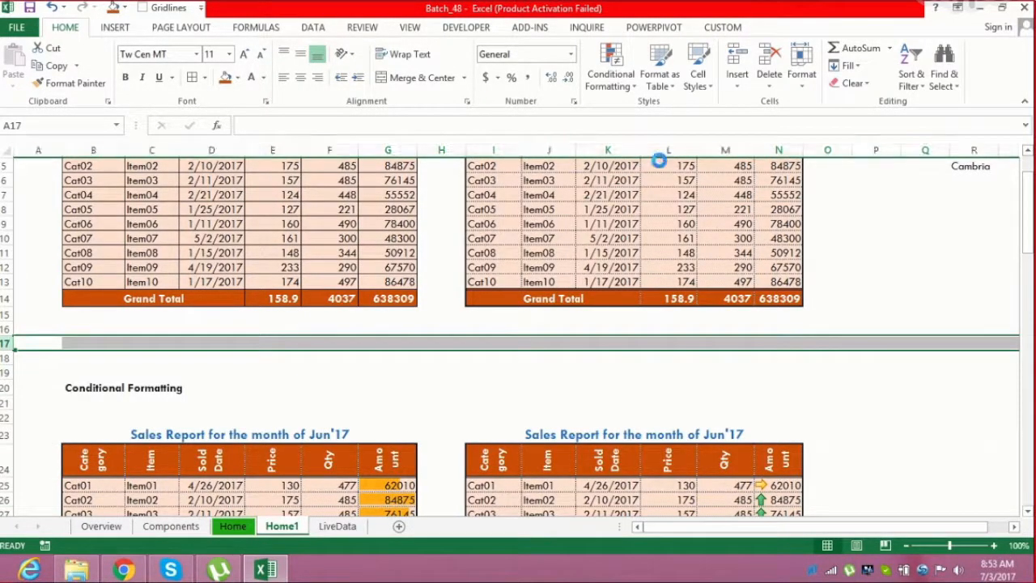
pyautogui.hotkey('ctrl', '-')
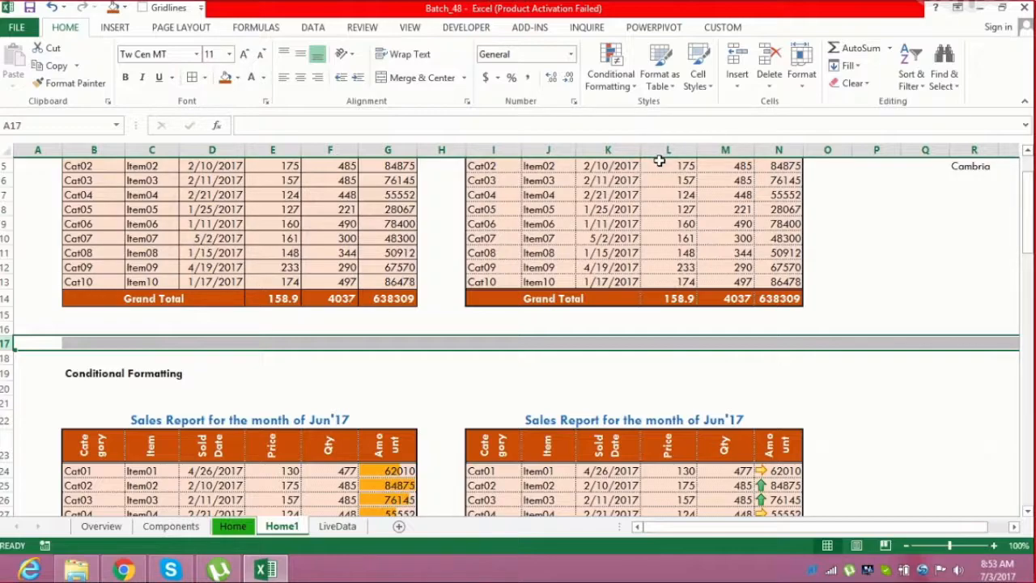
pyautogui.hotkey('ctrl', '-')
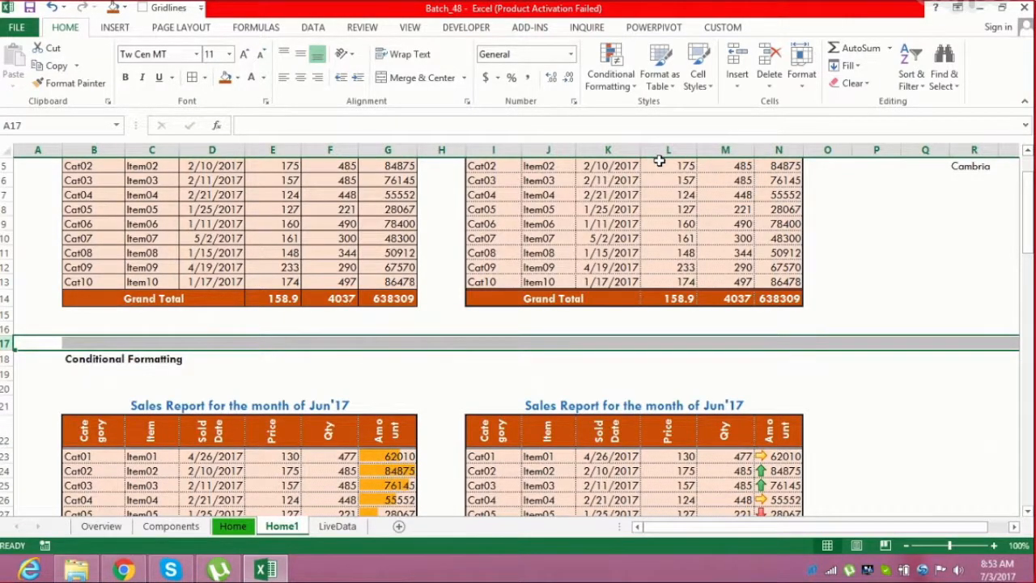
# Return to cell A1 and save the workbook
pyautogui.press('Up')
pyautogui.hotkey('ctrl', 'Home')
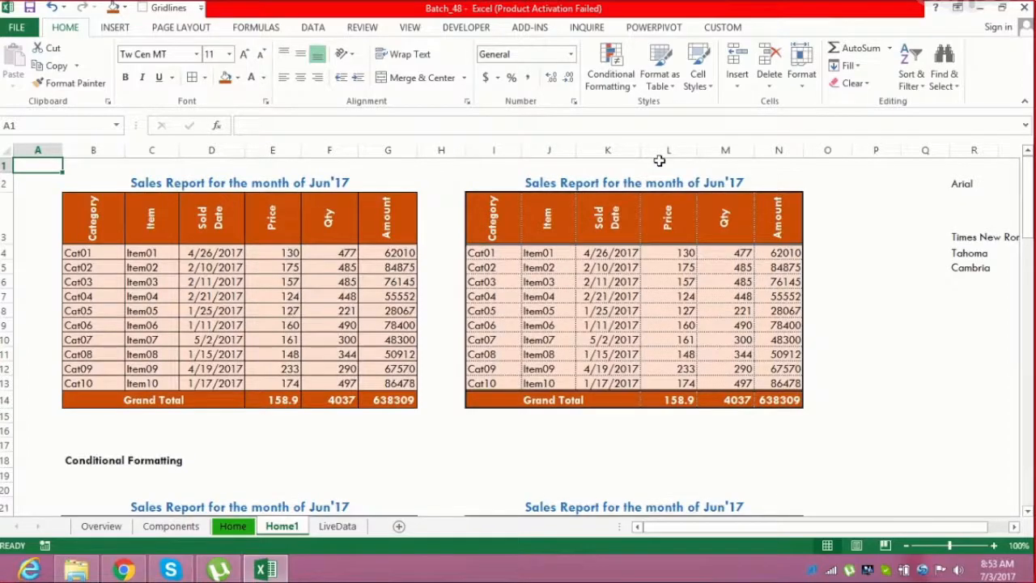
pyautogui.hotkey('ctrl', 's')
# Switch to the Skype call window
pyautogui.click(180, 570)
pyautogui.moveTo(365, 360)
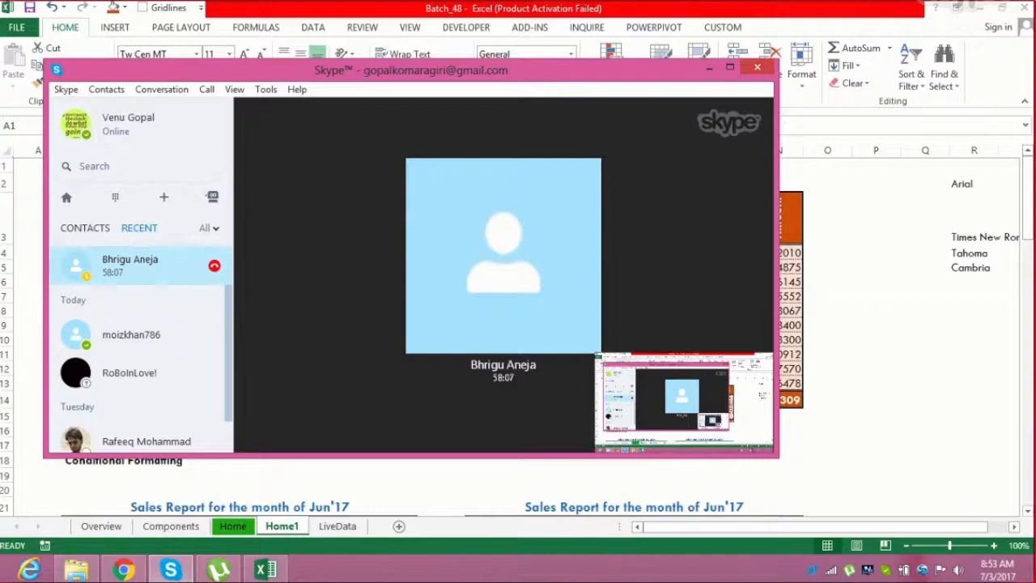
pyautogui.moveTo(589, 352)
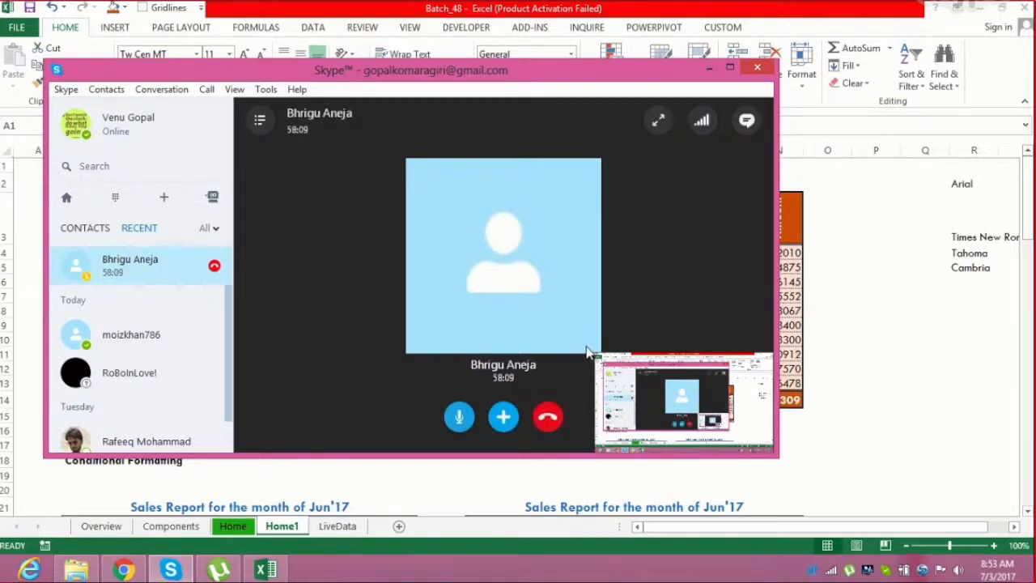